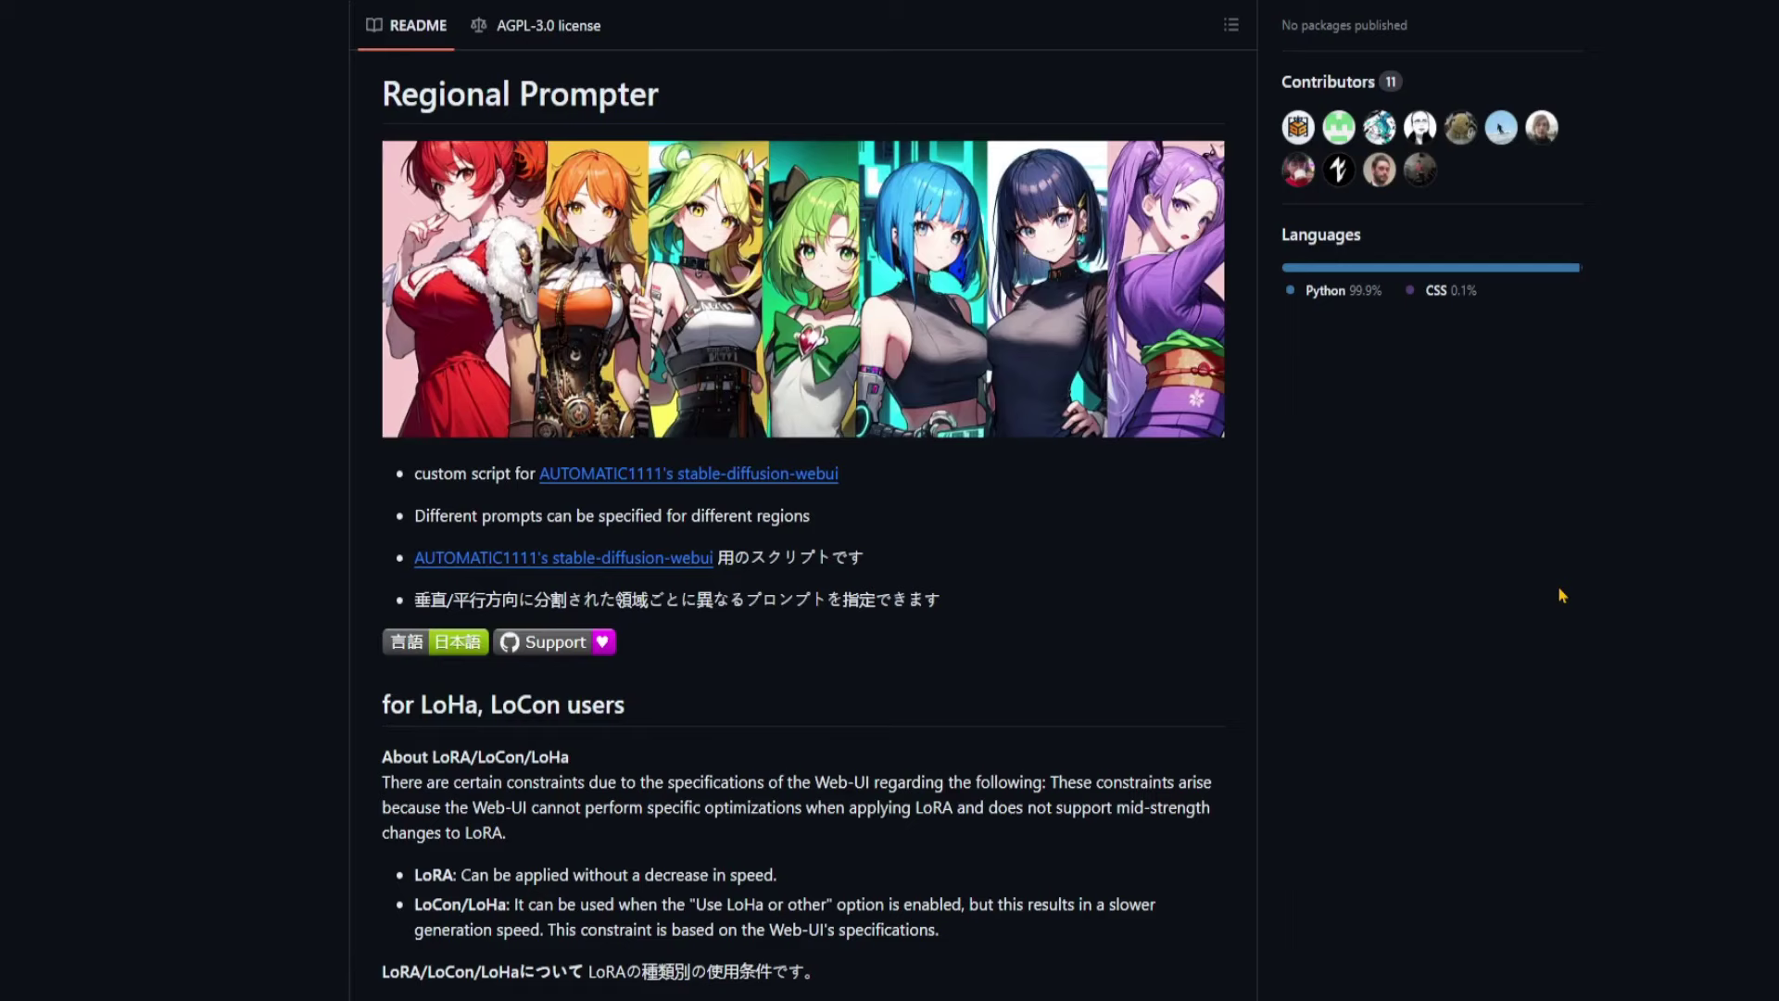
# Step: Scroll the Regional Prompter README down to the ADDCOL/ADDROW diagram and 'Visualise and make template' section
pyautogui.scroll(-15, 1562, 595)
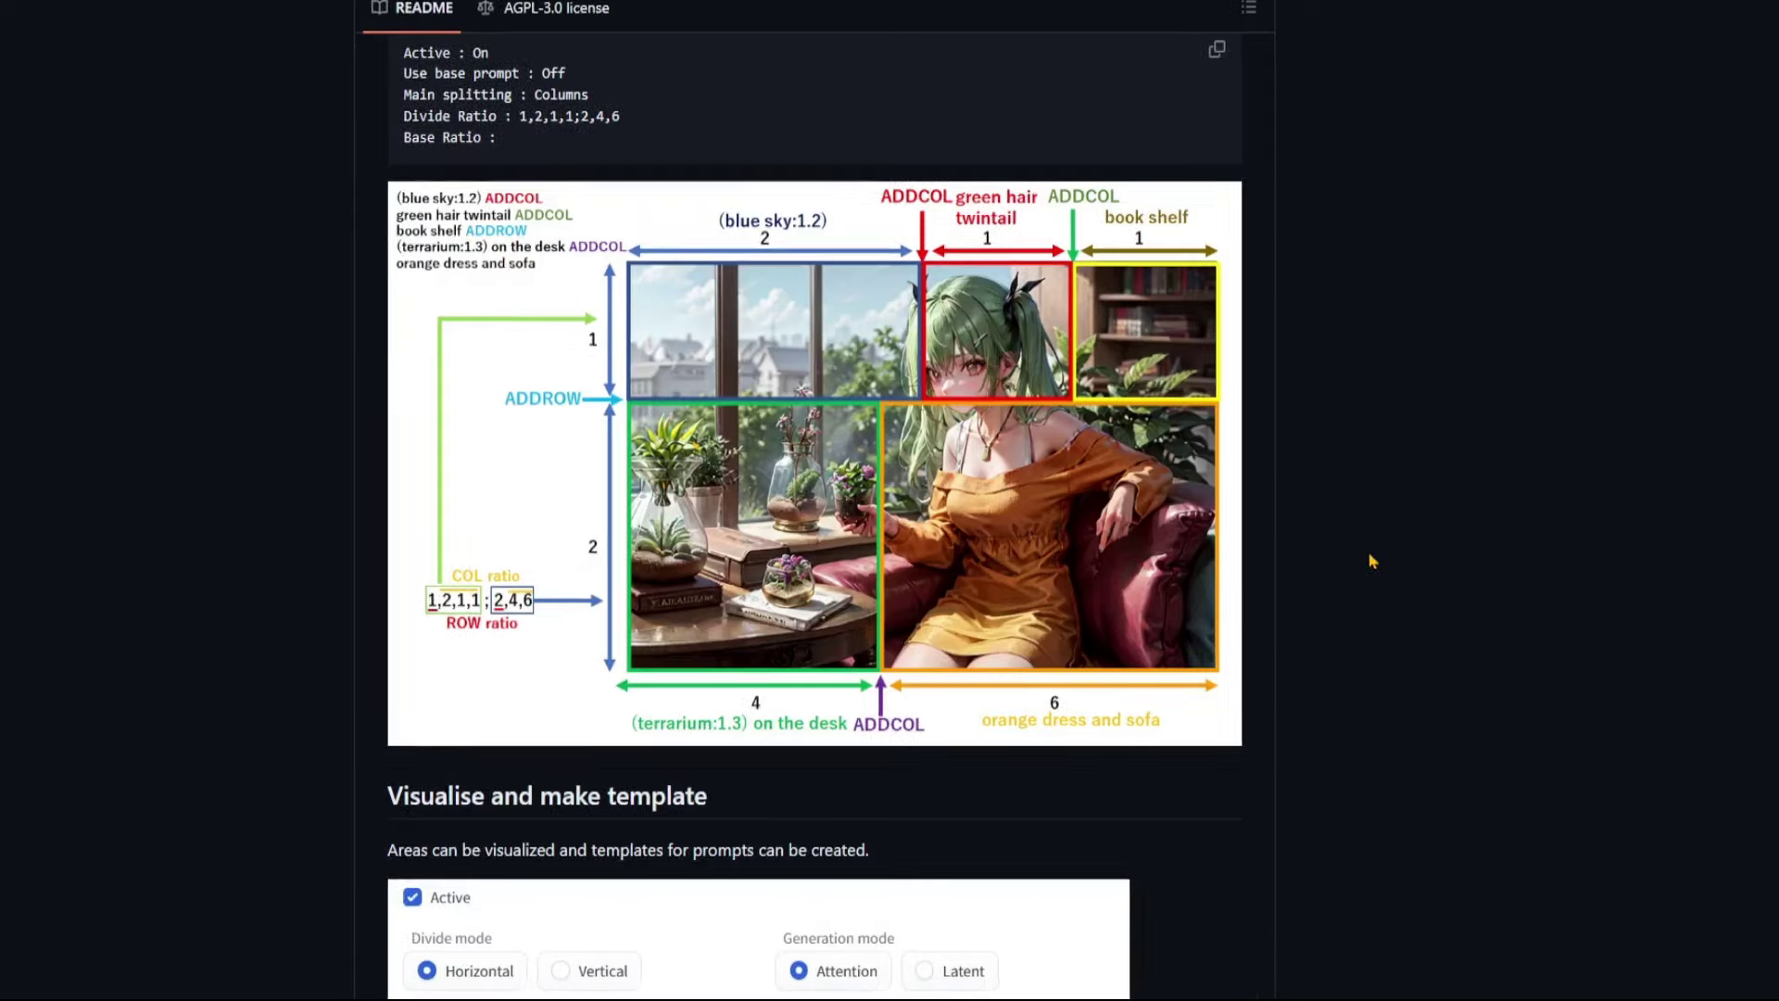
pyautogui.scroll(-8, 1473, 556)
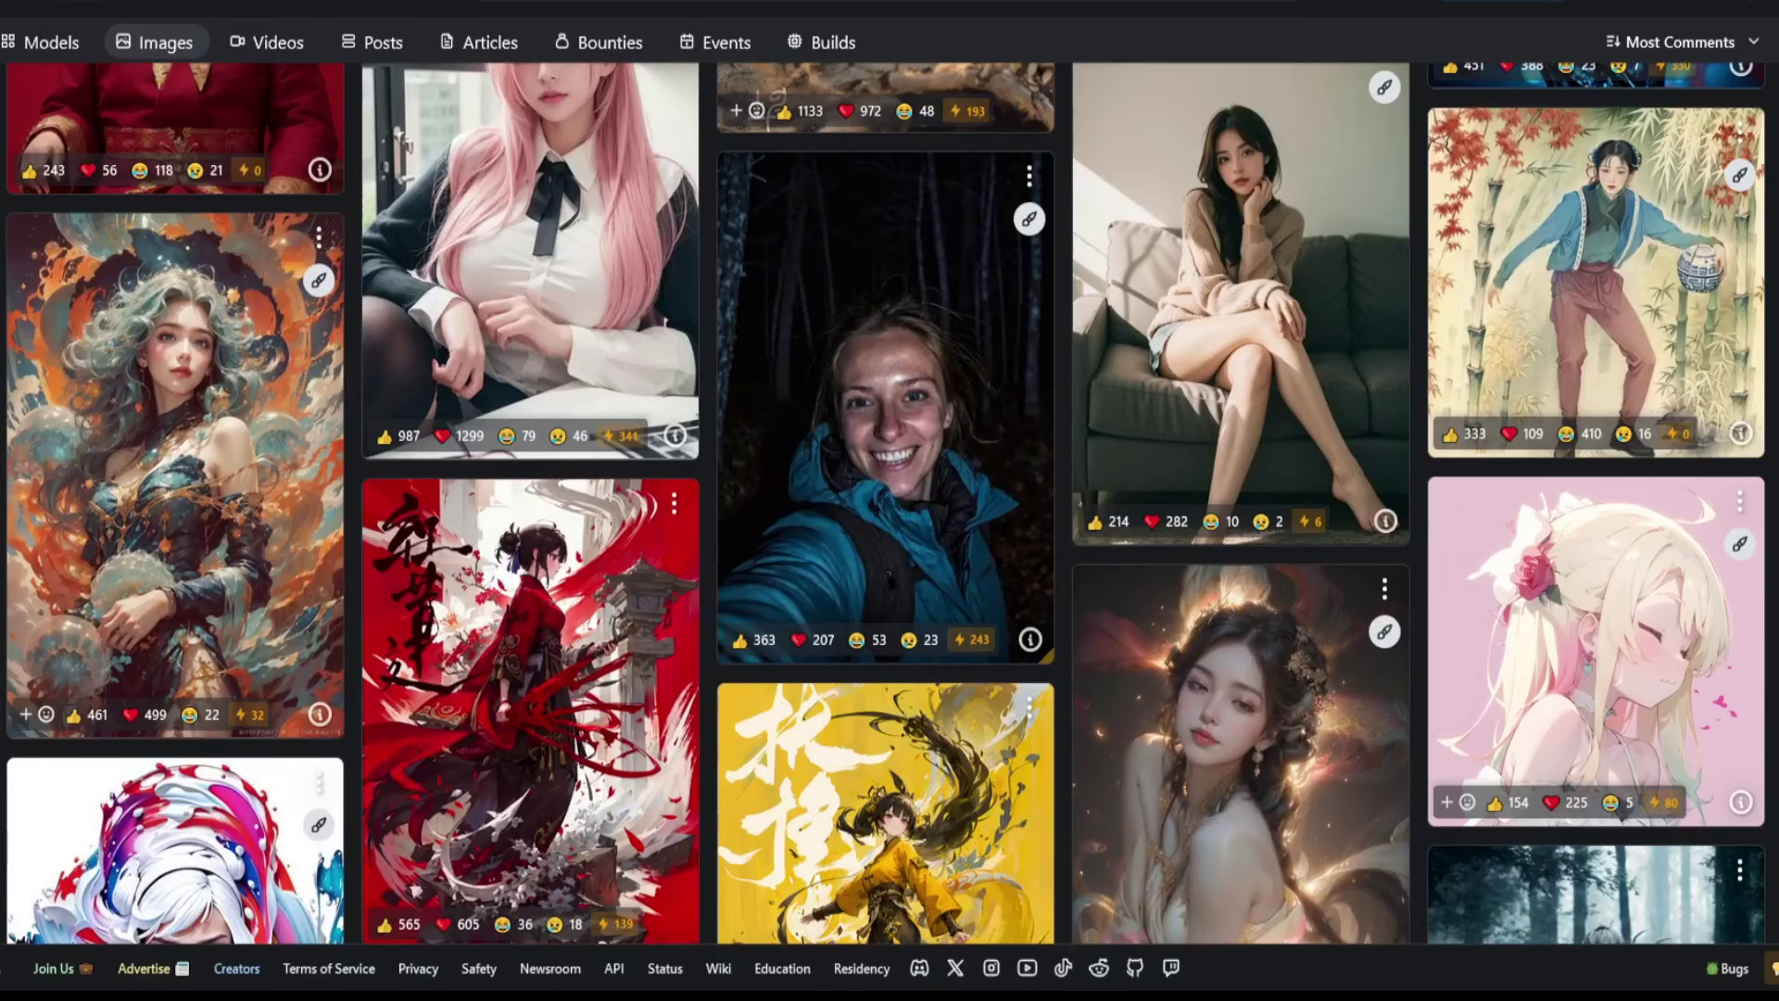
pyautogui.scroll(-7, 889, 500)
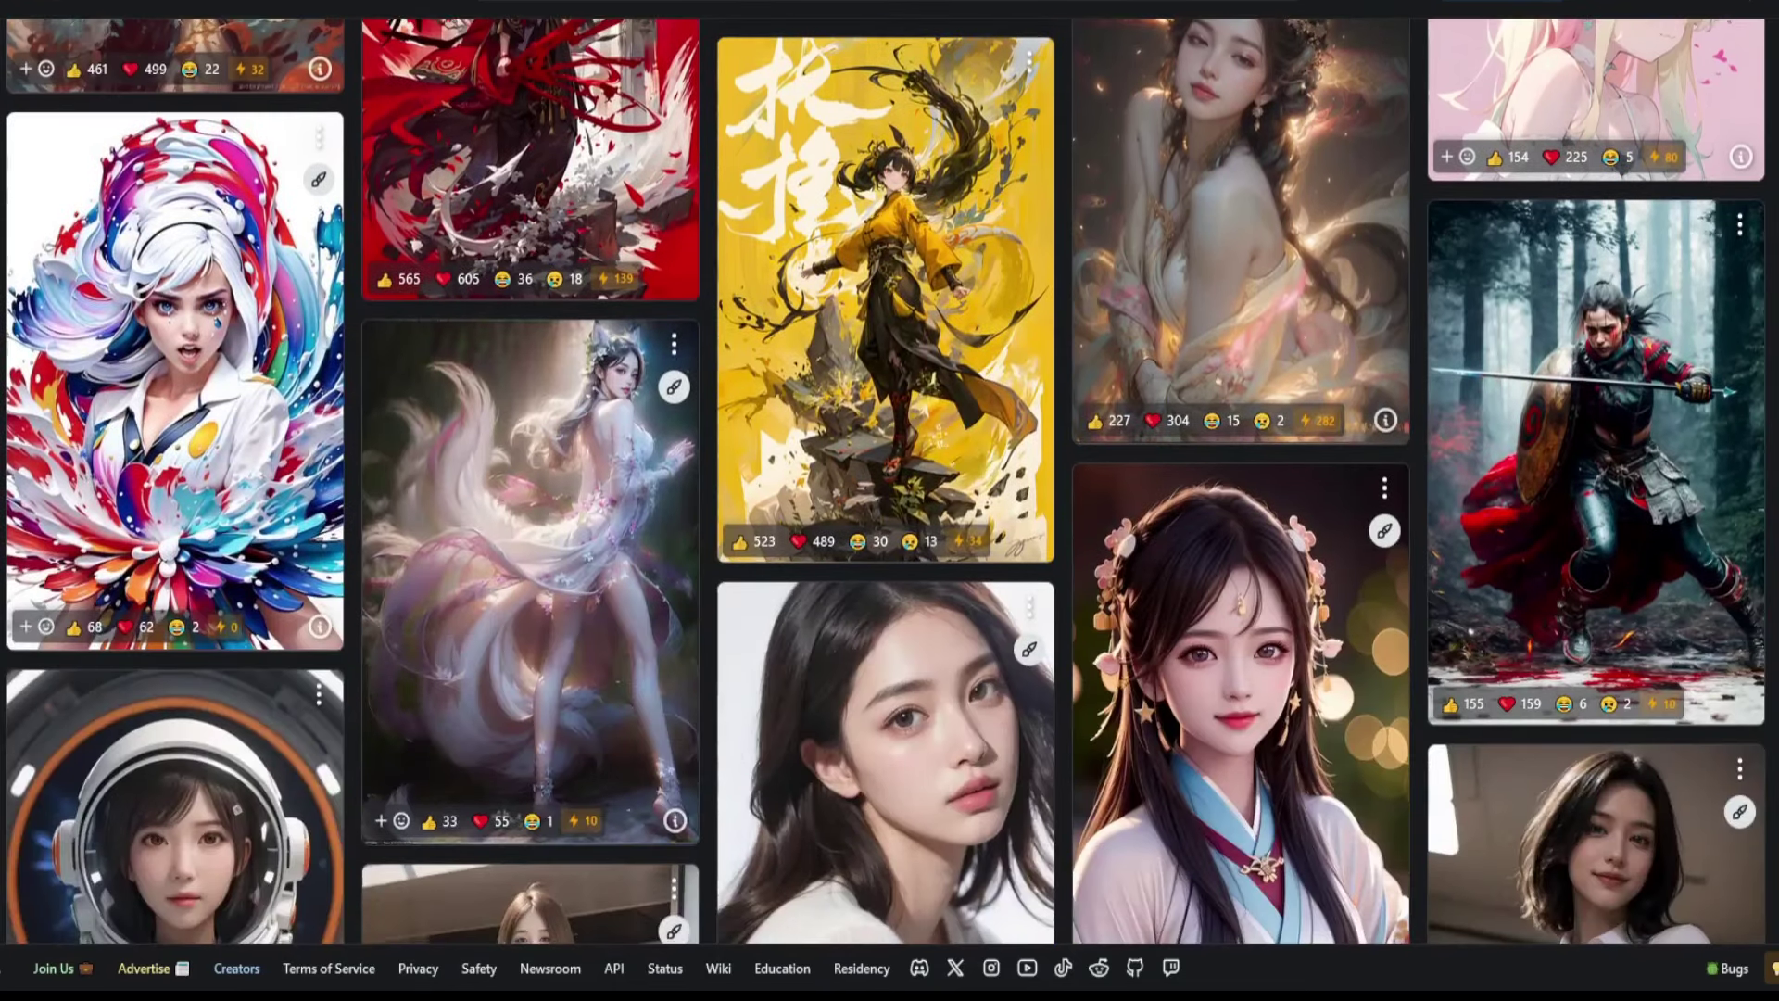
pyautogui.scroll(-15, 890, 500)
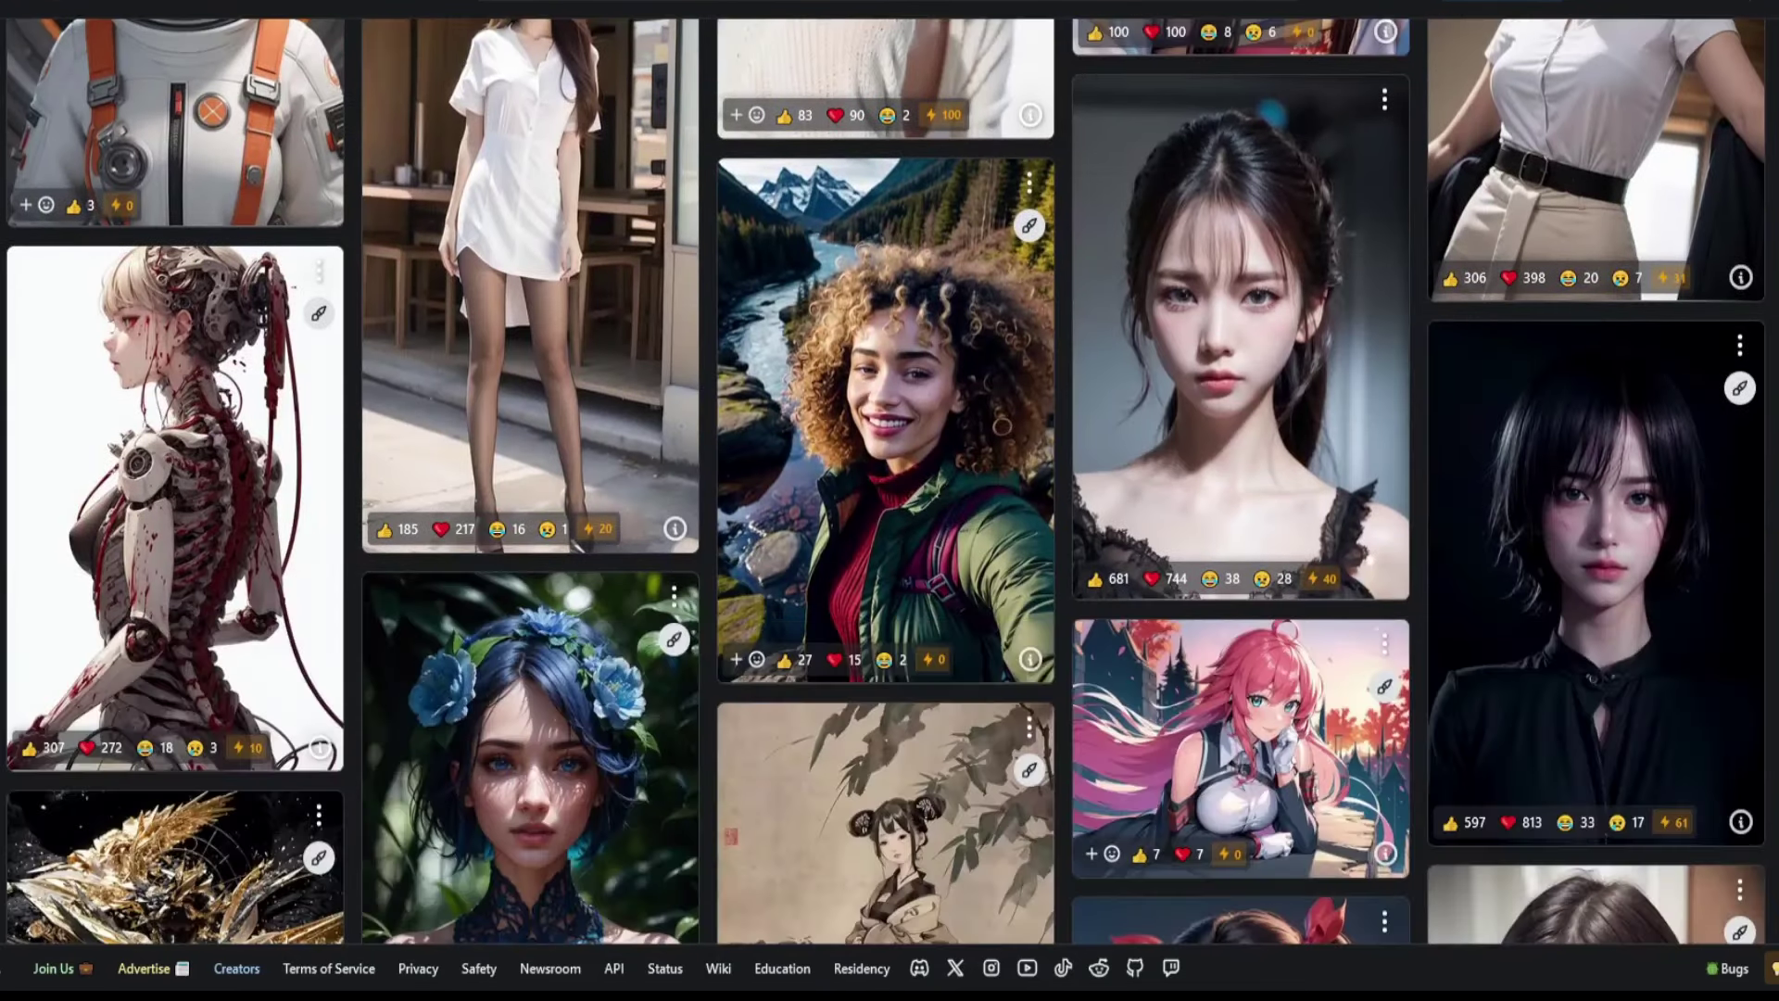
pyautogui.scroll(-3, 889, 500)
pyautogui.scroll(-10, 890, 501)
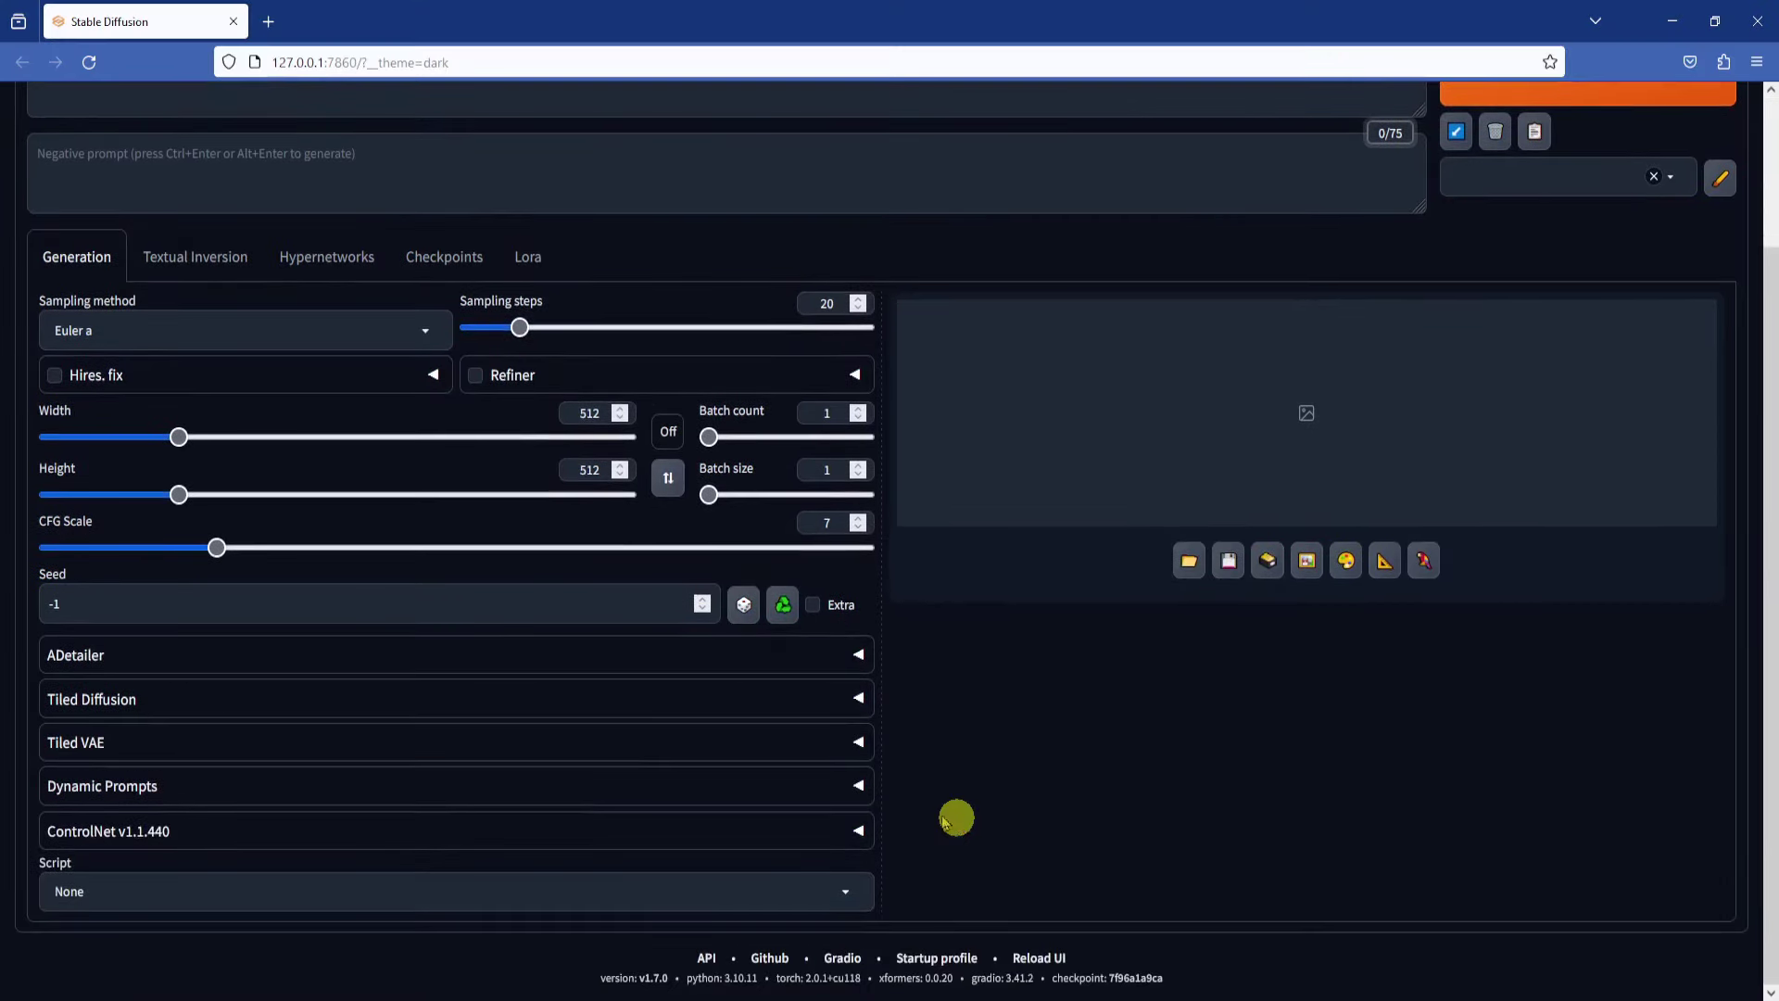
# Step: Expand the Tiled Diffusion accordion and its Region Prompt Control options on the txt2img page
pyautogui.click(183, 695)
pyautogui.scroll(-2, 344, 693)
pyautogui.scroll(-2, 345, 693)
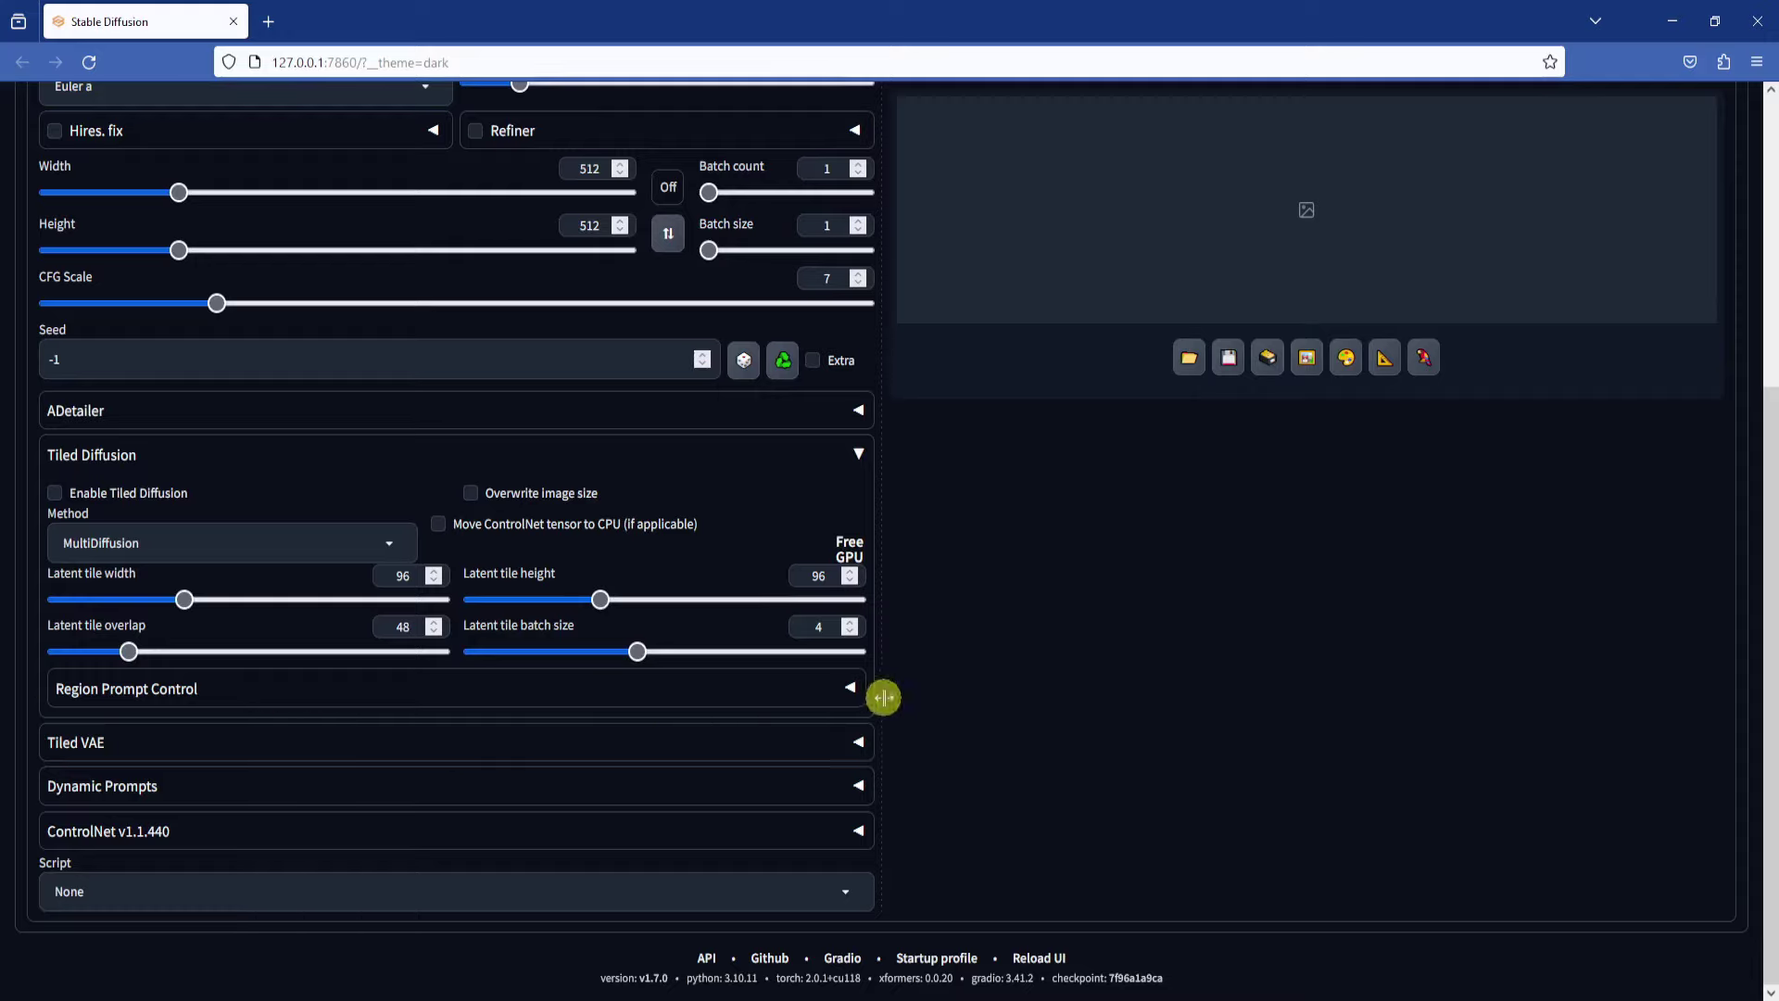
pyautogui.click(852, 688)
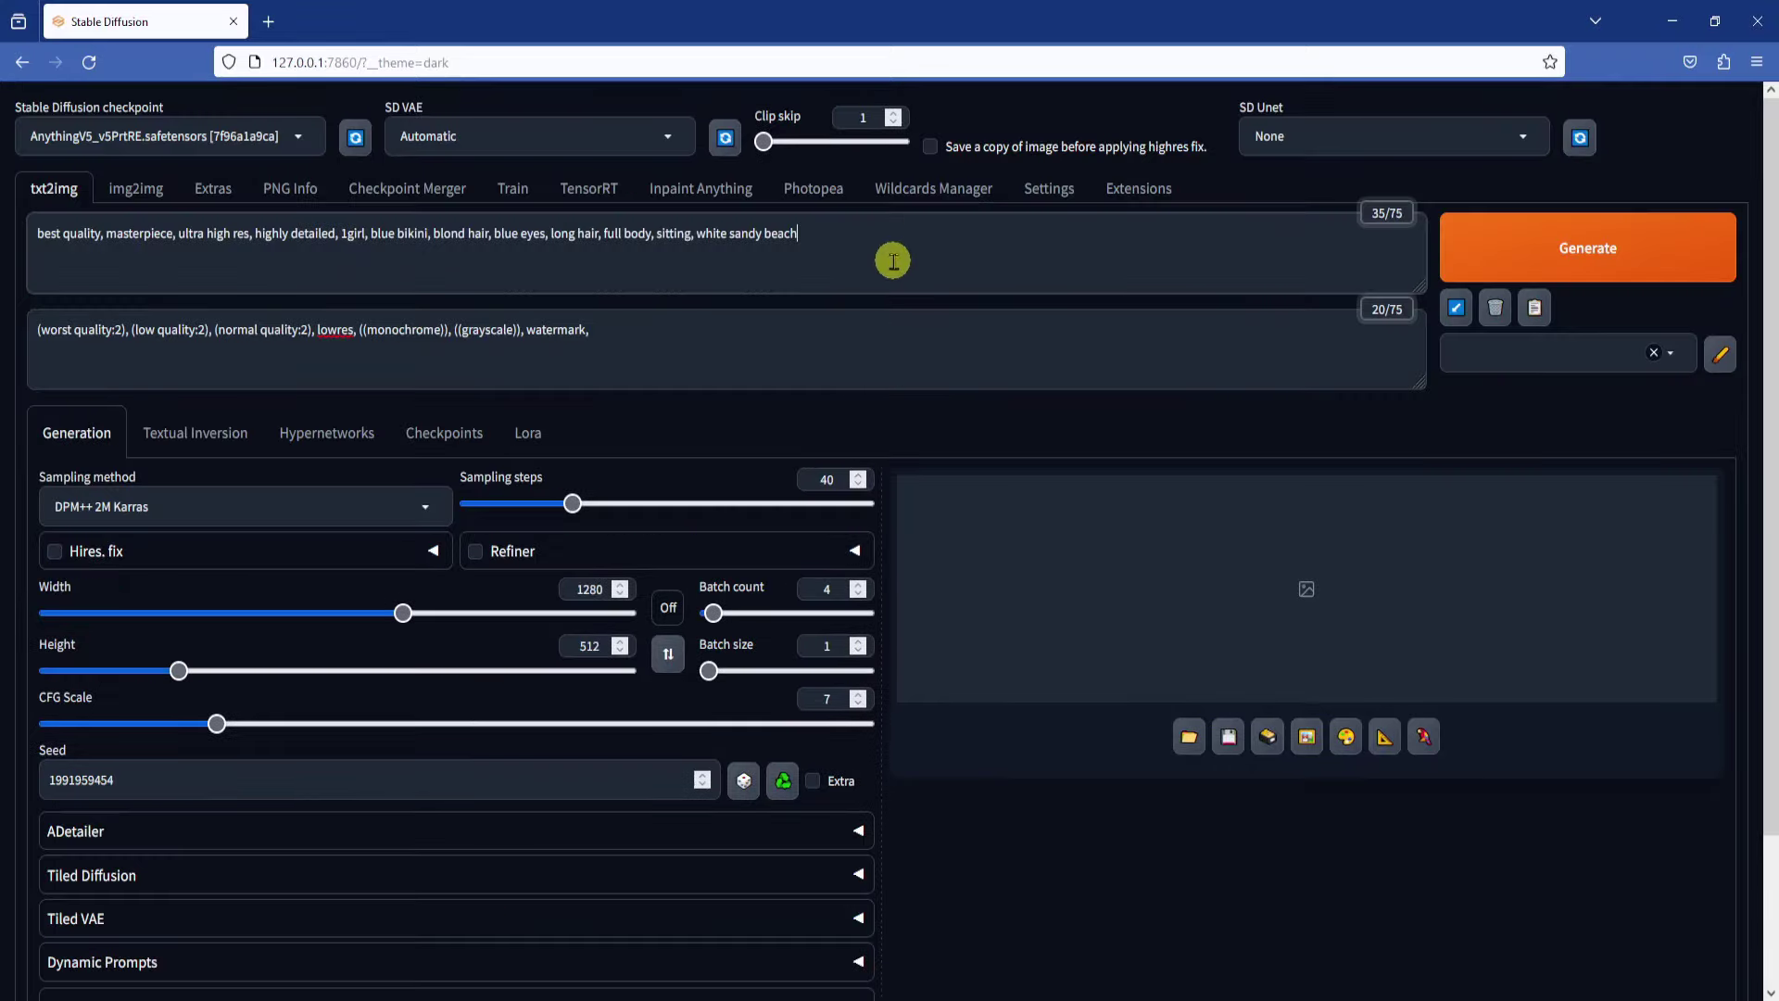
# Step: Generate four 1280x512 beach-girl images and browse them in the full-size viewer
pyautogui.hotkey('ctrl', 'Return')
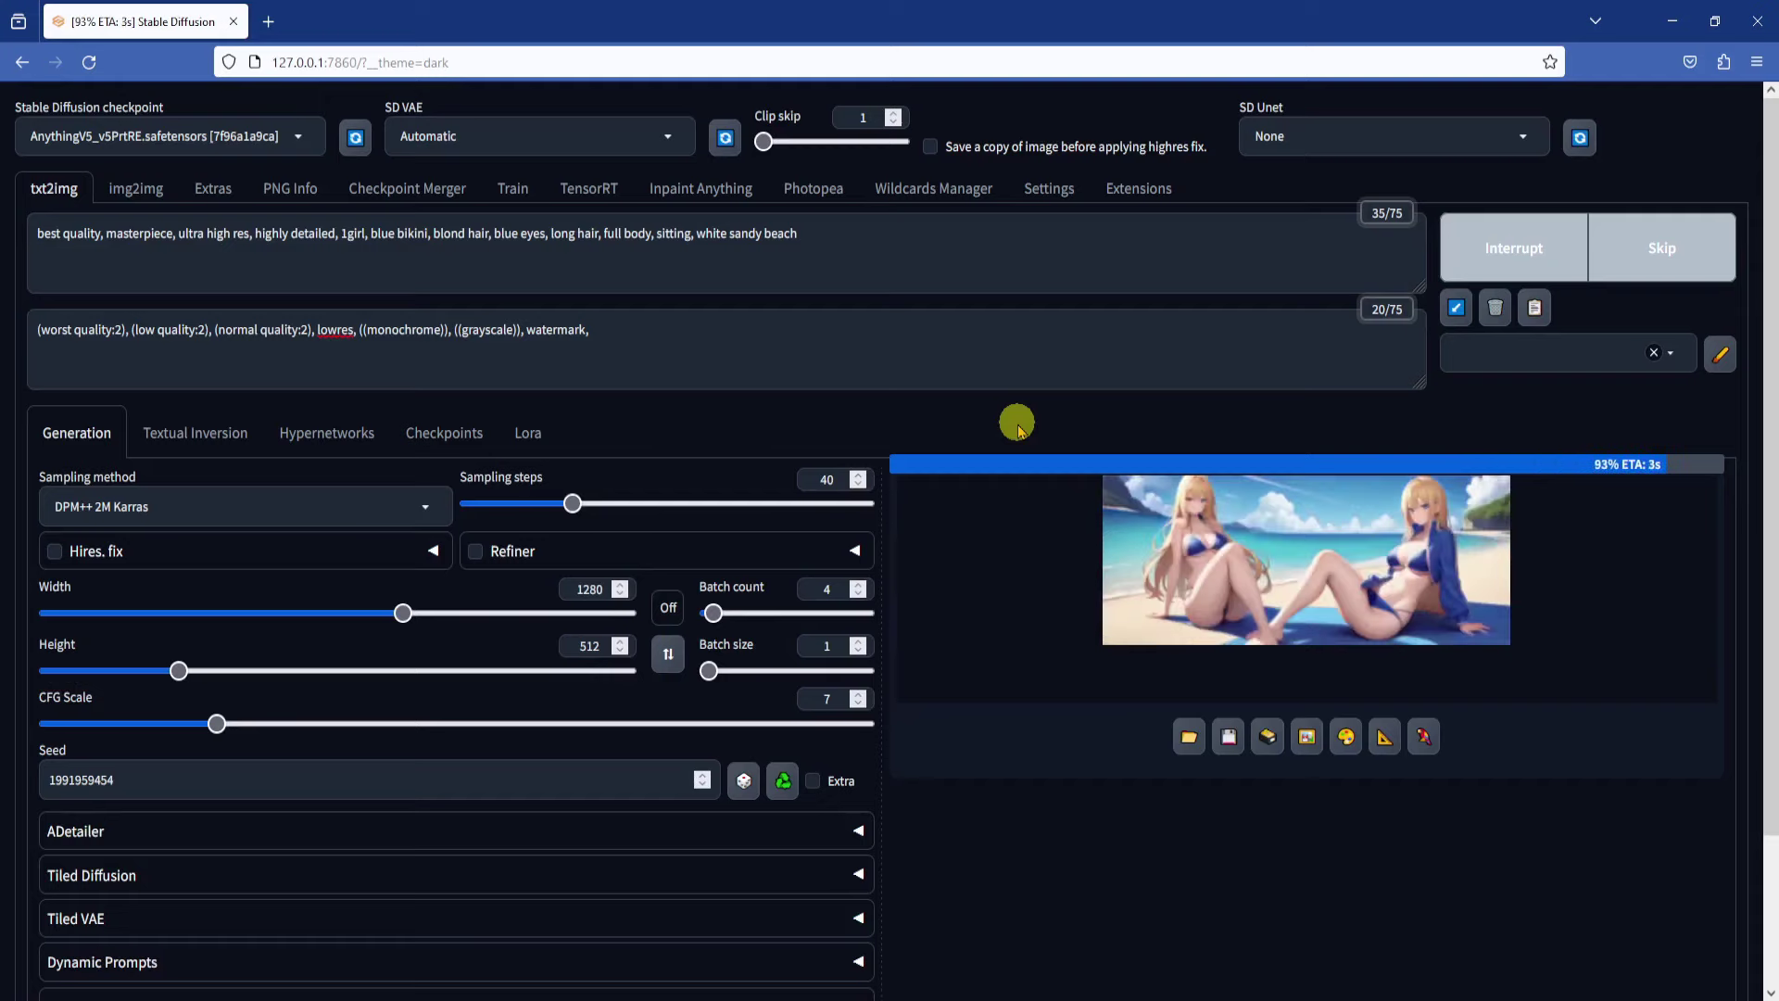
pyautogui.click(1529, 519)
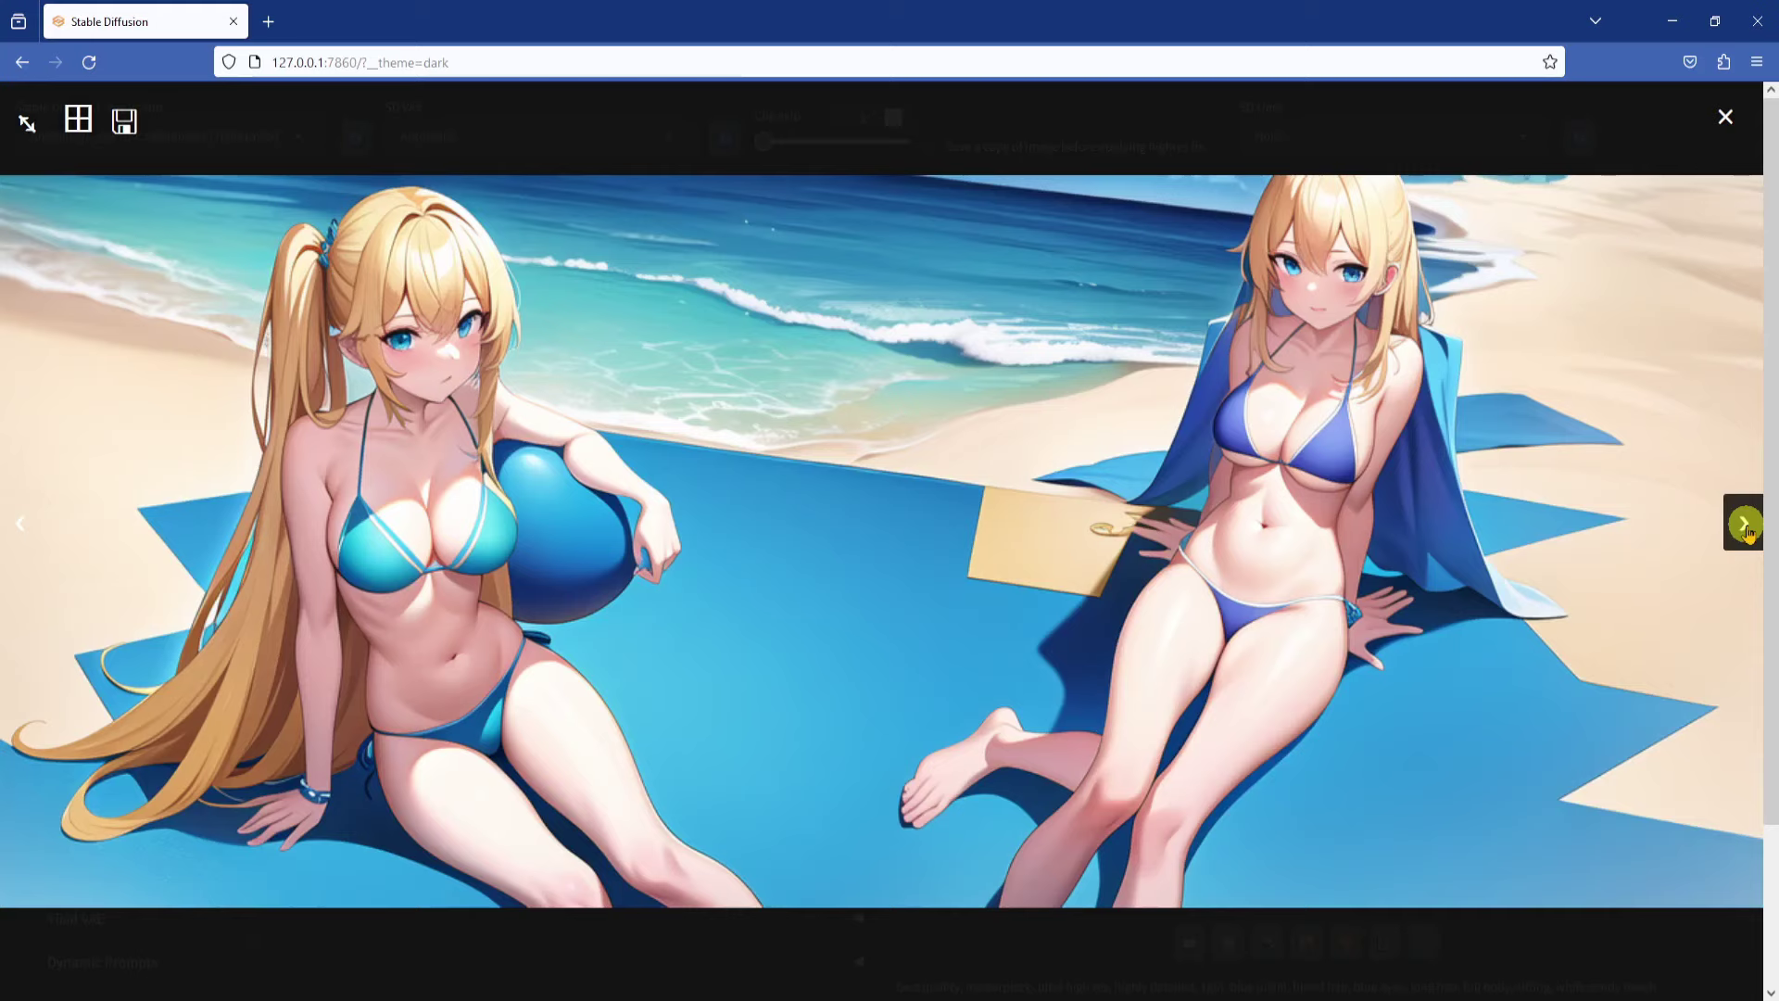
pyautogui.click(1745, 524)
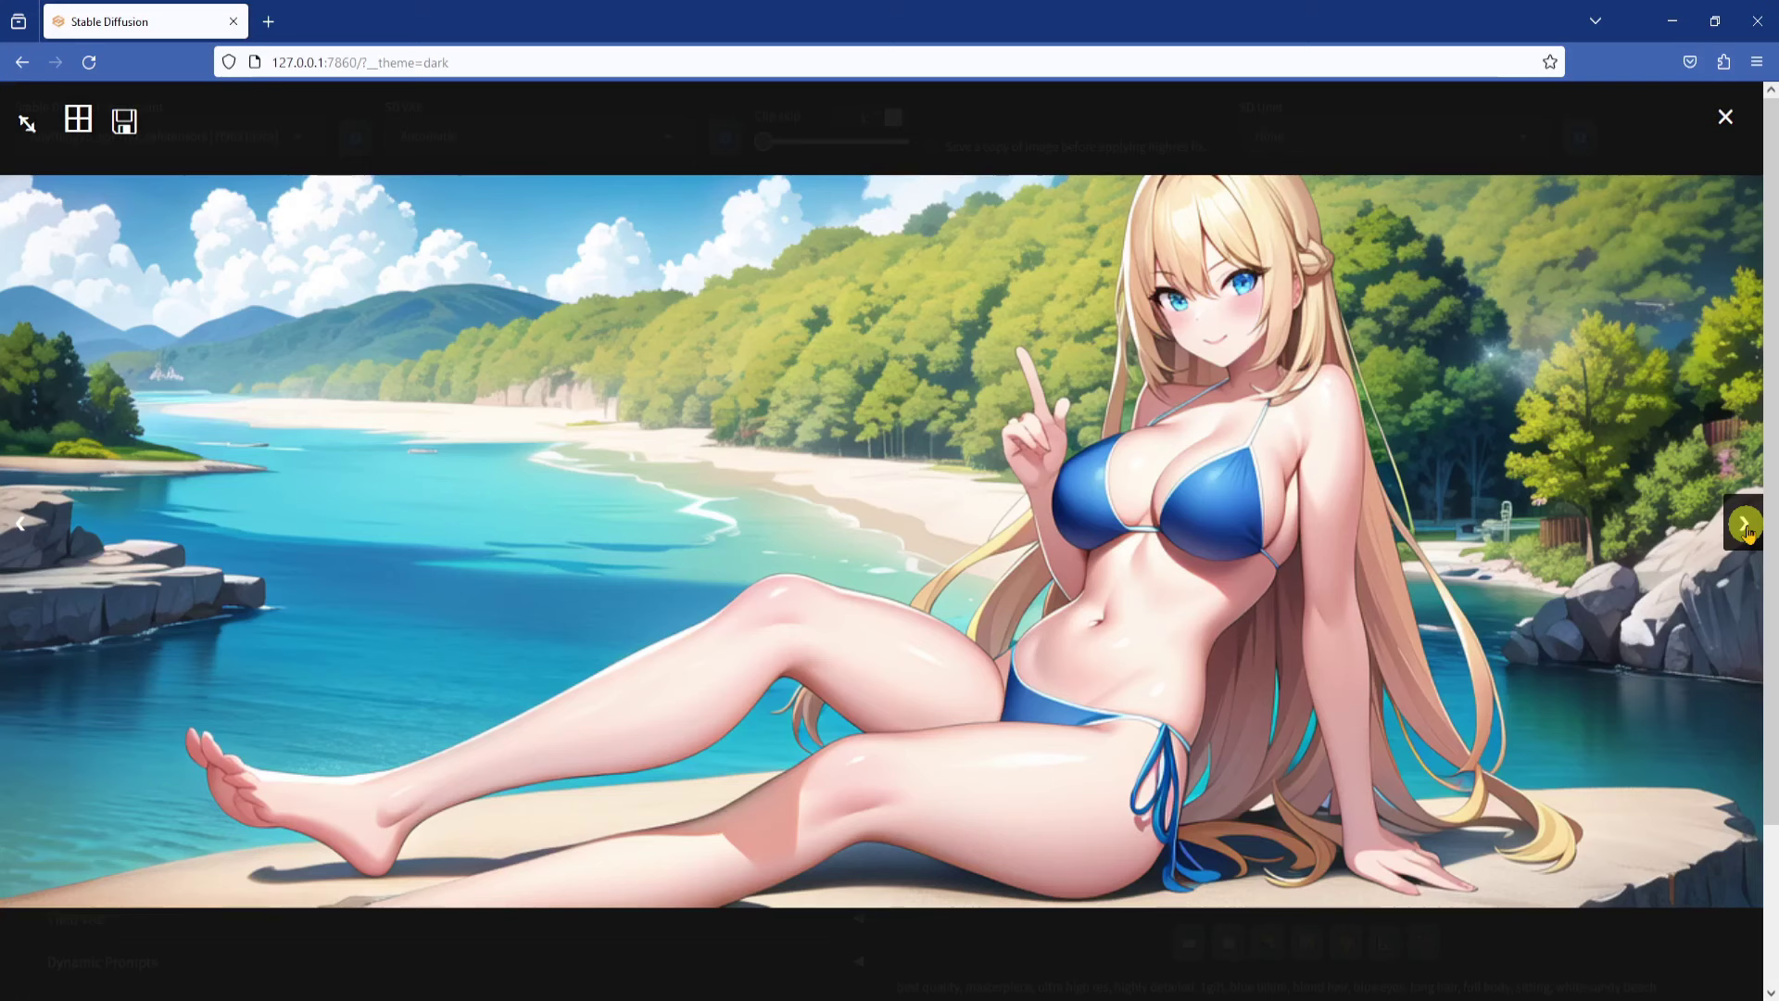
pyautogui.click(1579, 952)
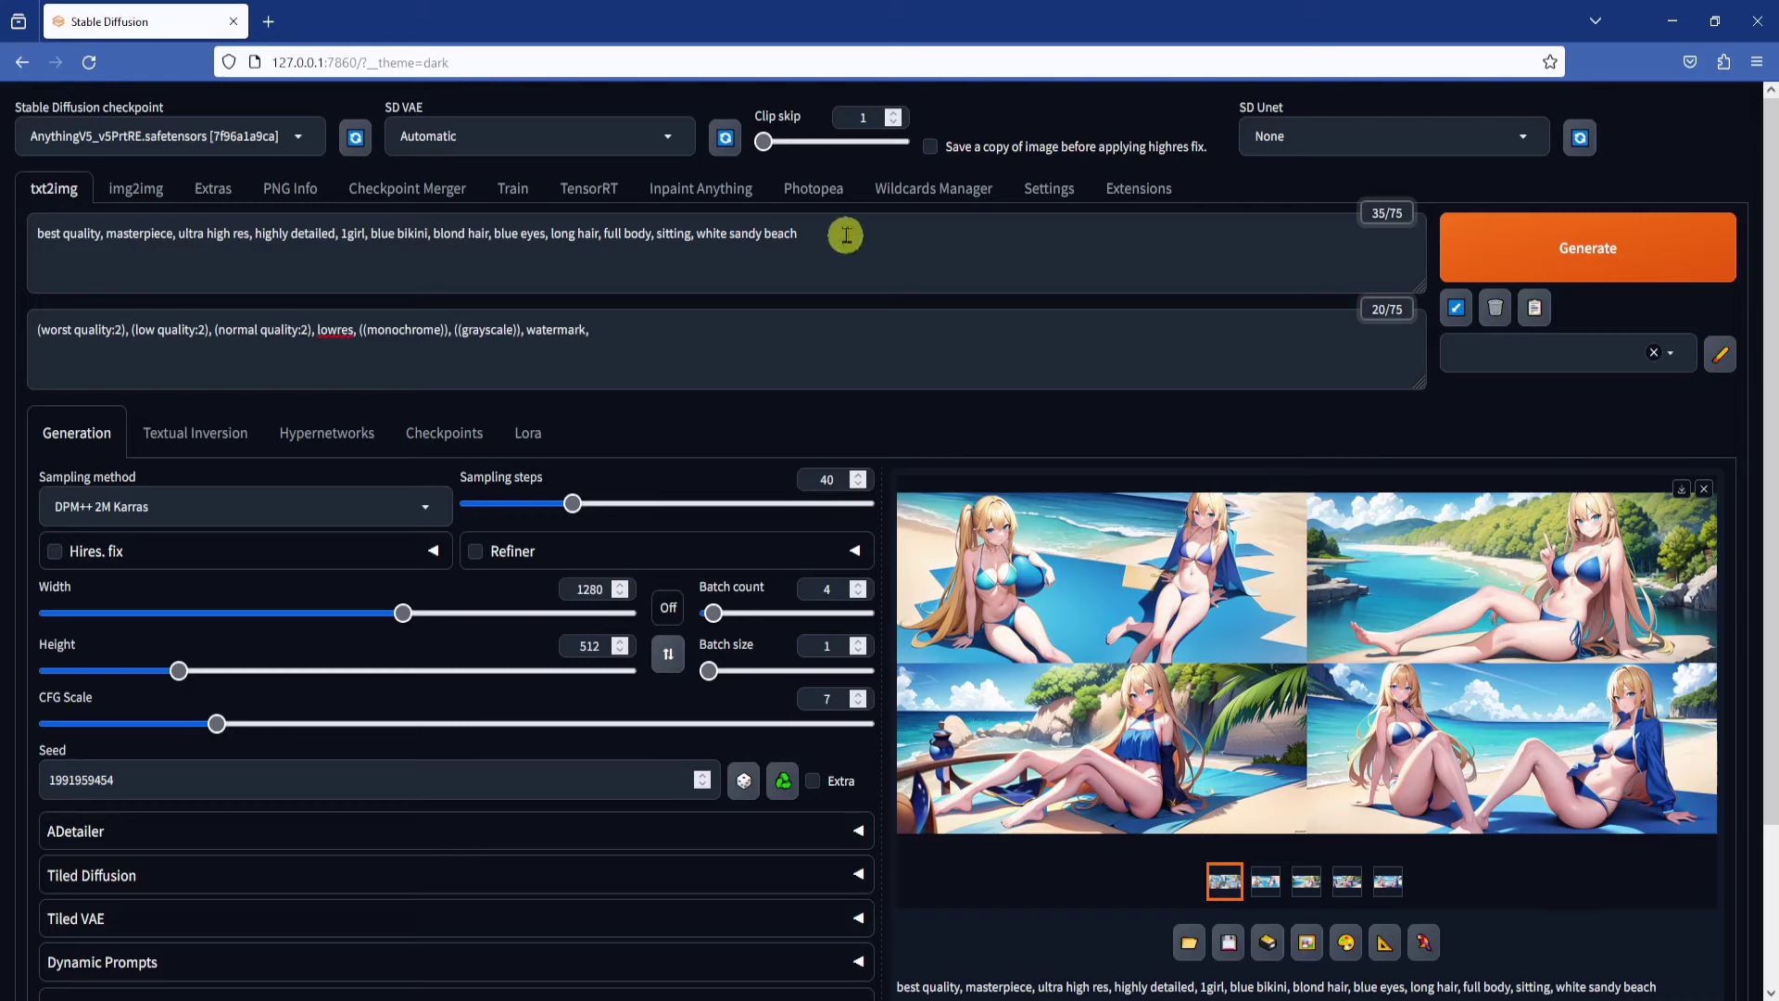
# Step: Delete the subject words from the prompt, leaving only the quality tags
pyautogui.moveTo(857, 232); pyautogui.dragTo(341, 238)
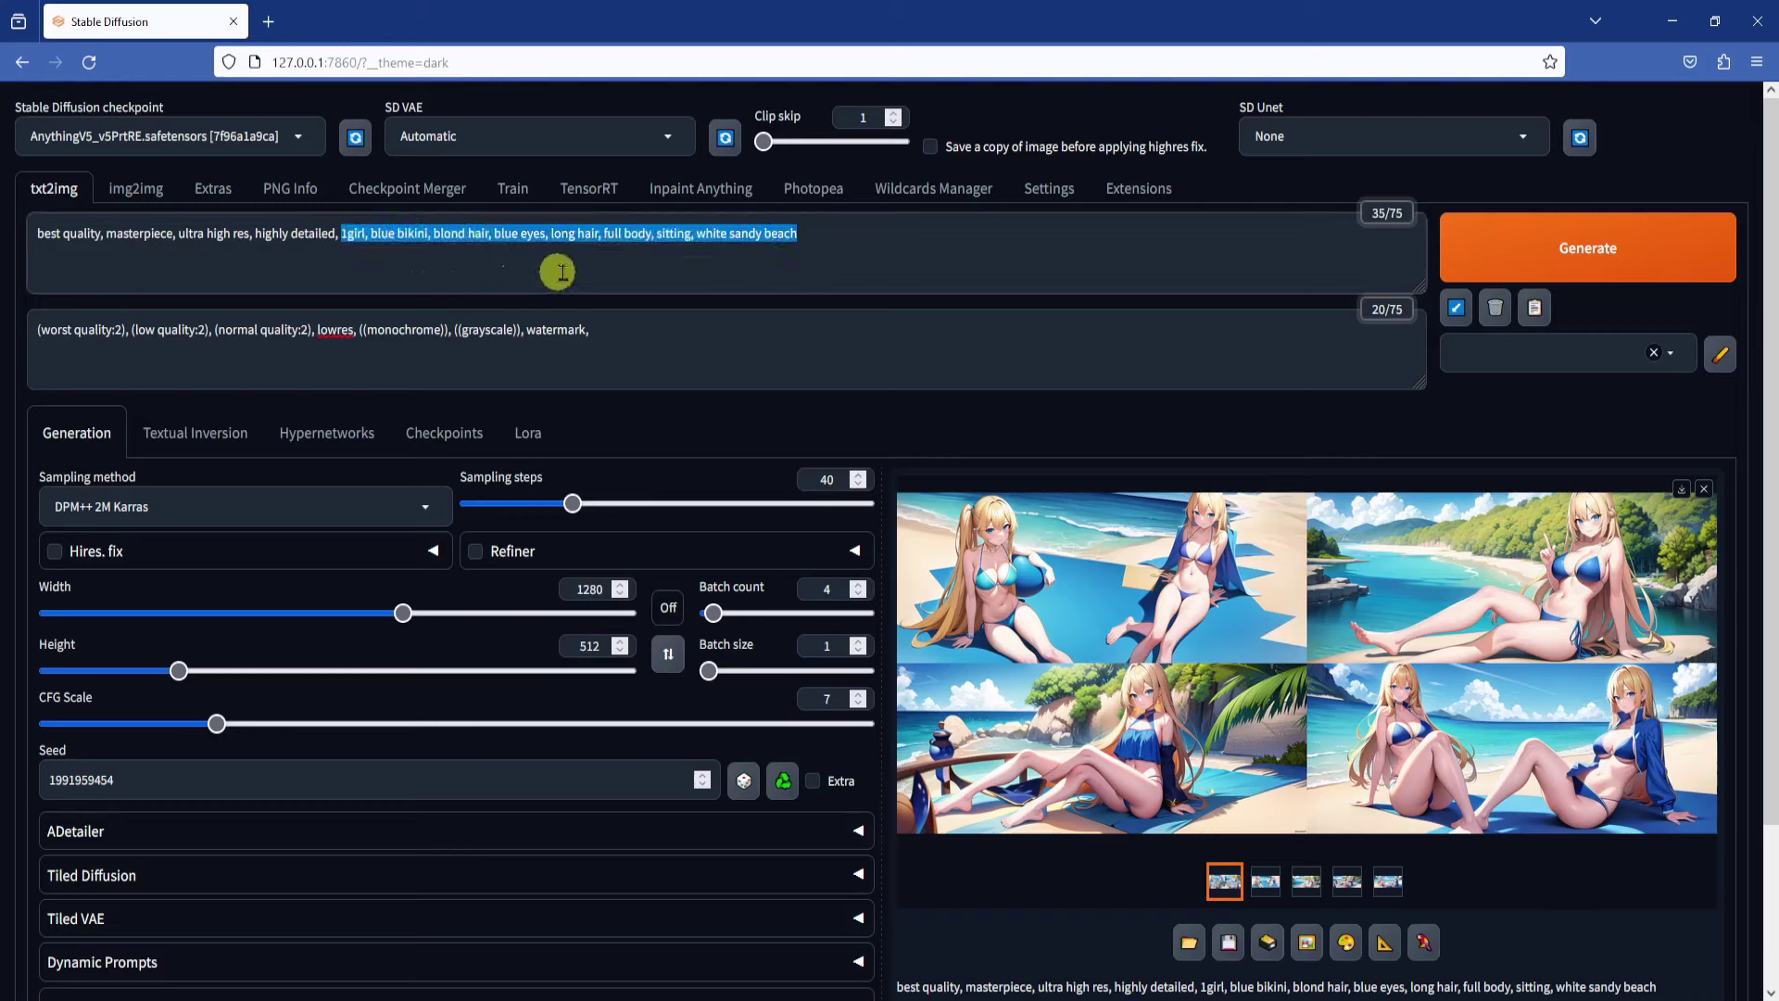
pyautogui.press('BackSpace')
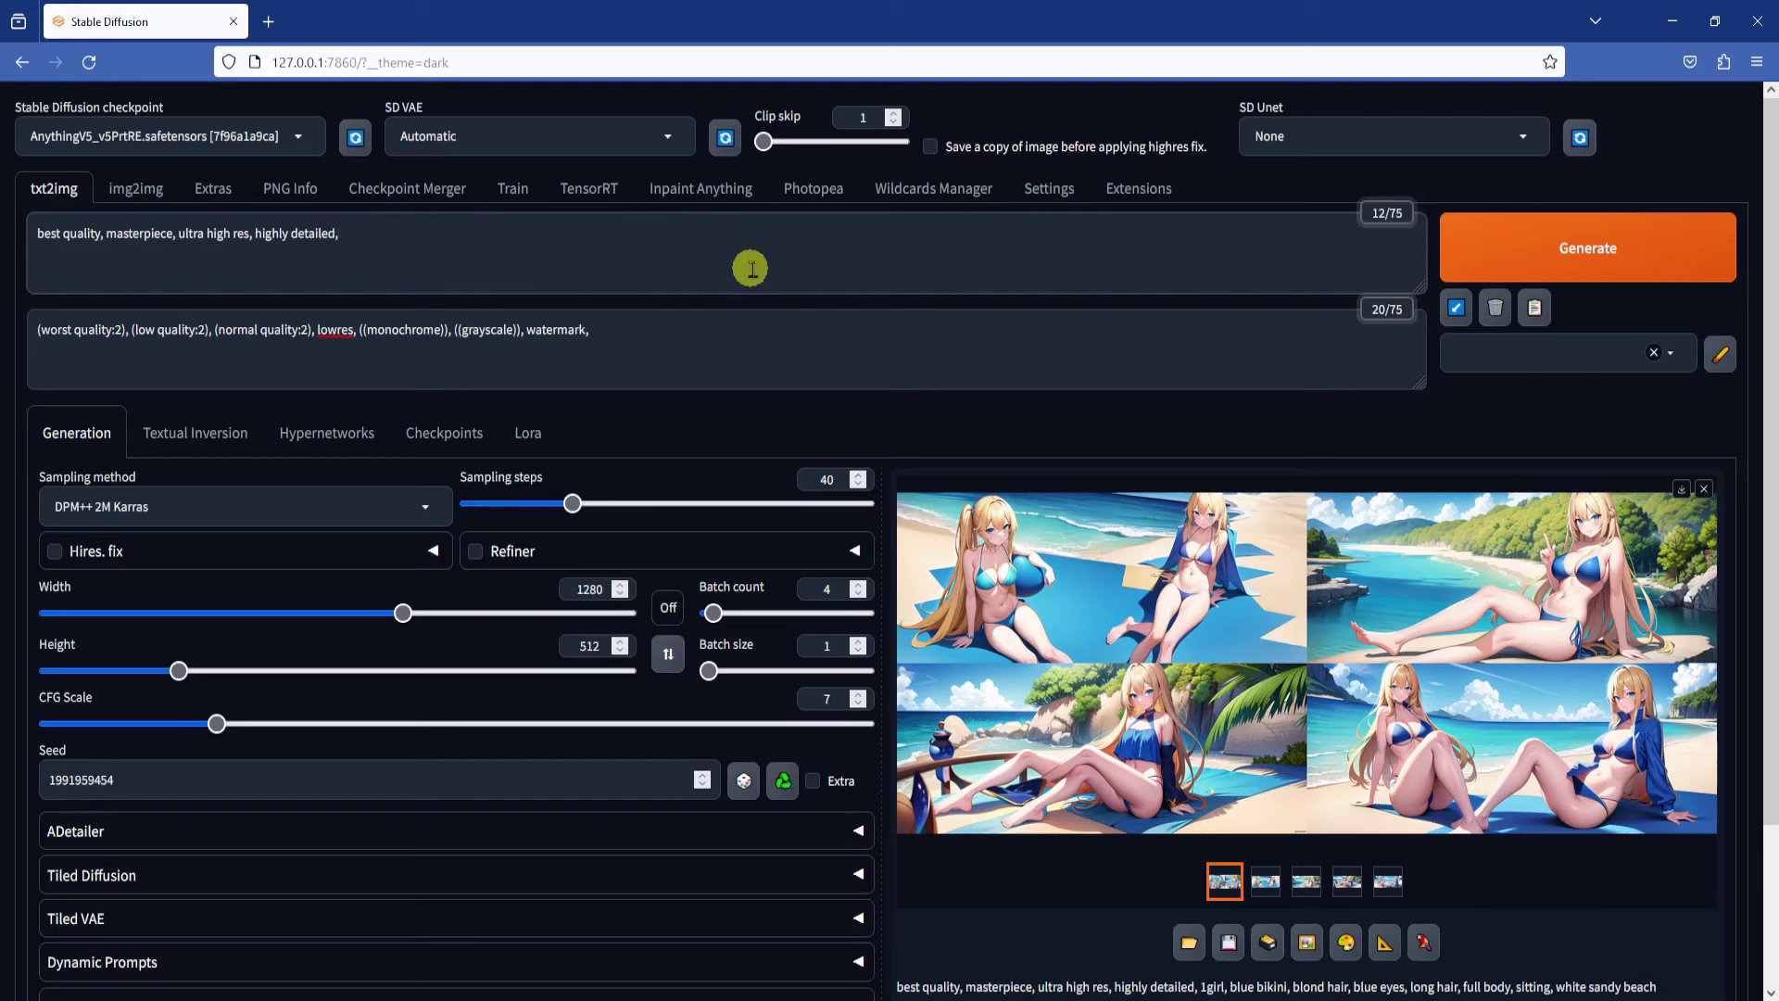
pyautogui.scroll(-2, 895, 407)
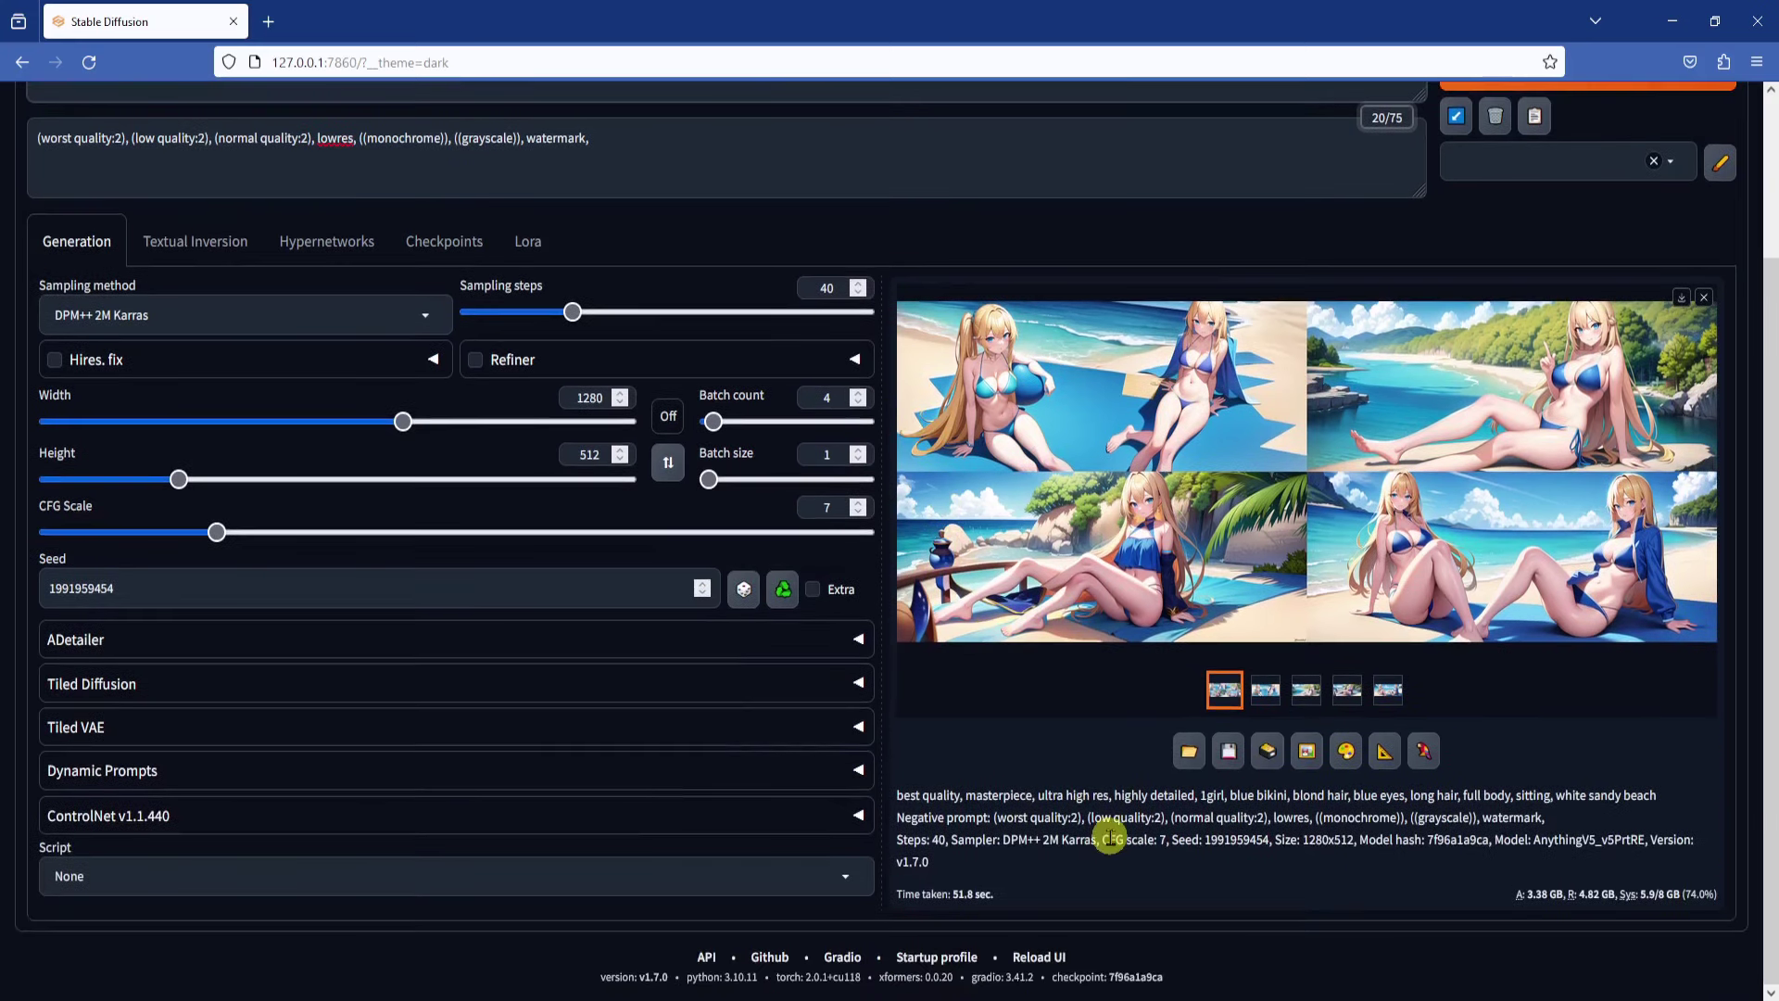
# Step: Enable Tiled Diffusion with the Mixture of Diffusers method and turn on Region Prompt Control
pyautogui.click(857, 682)
pyautogui.scroll(-2, 1019, 742)
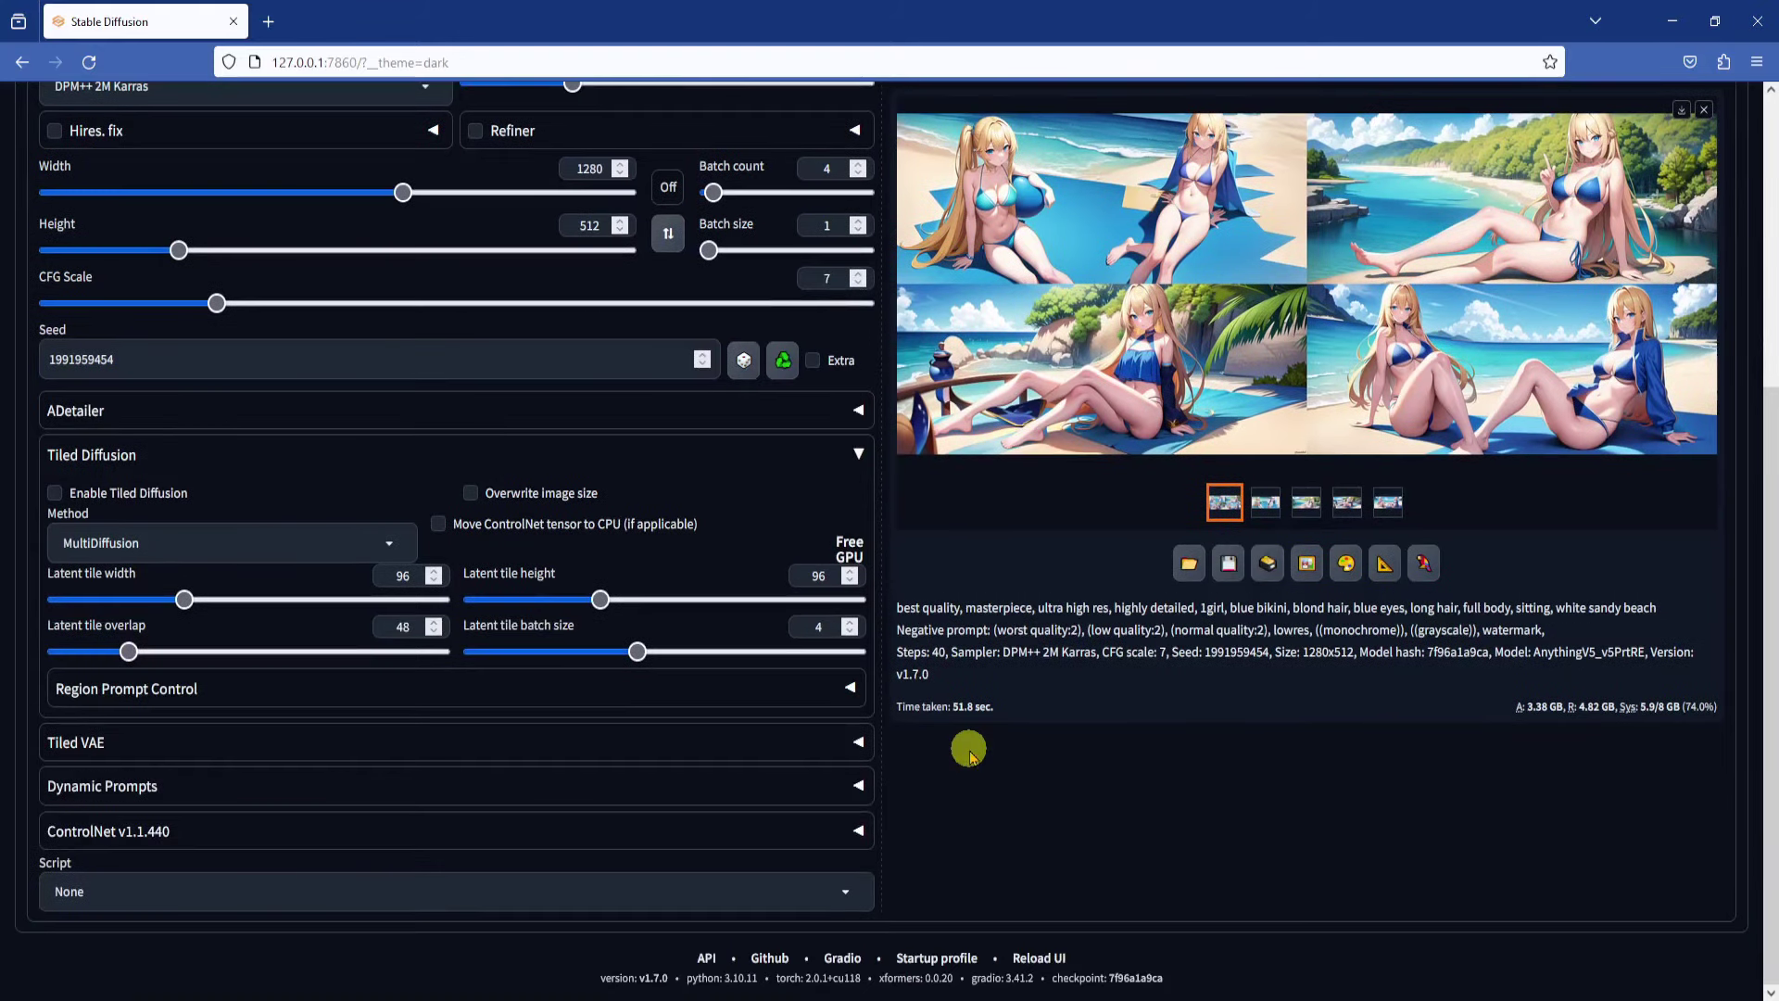
pyautogui.click(53, 492)
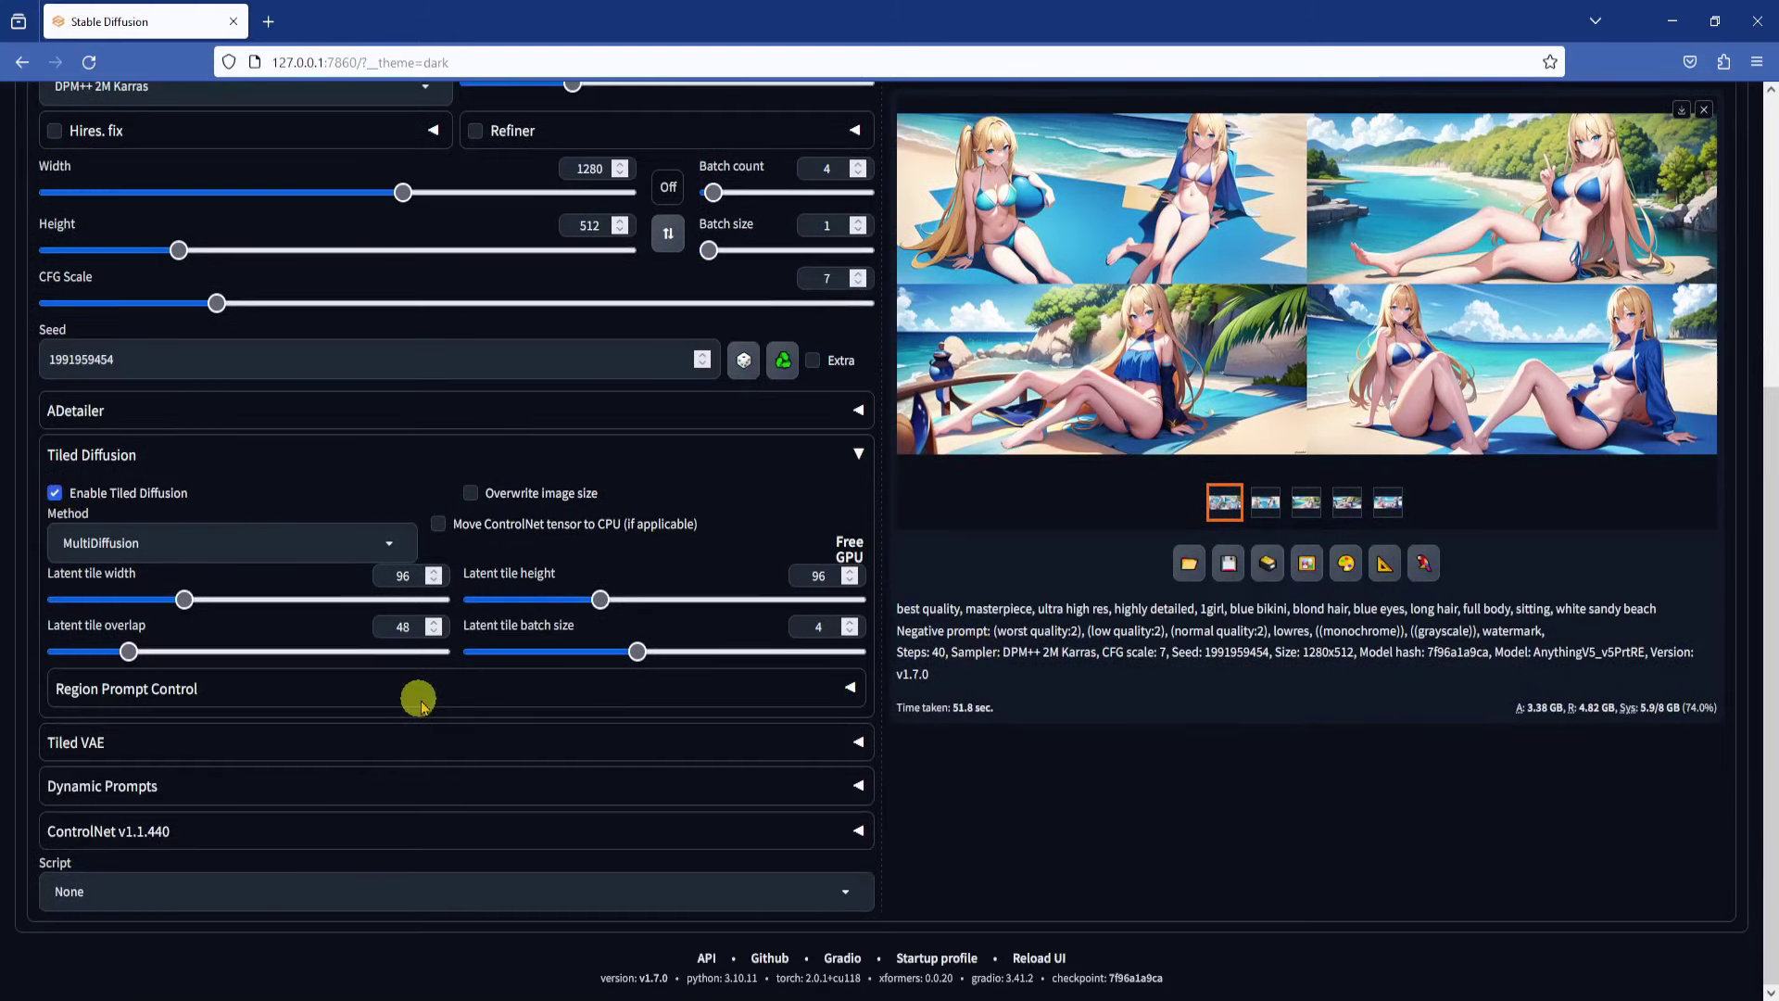
pyautogui.click(850, 690)
pyautogui.click(63, 727)
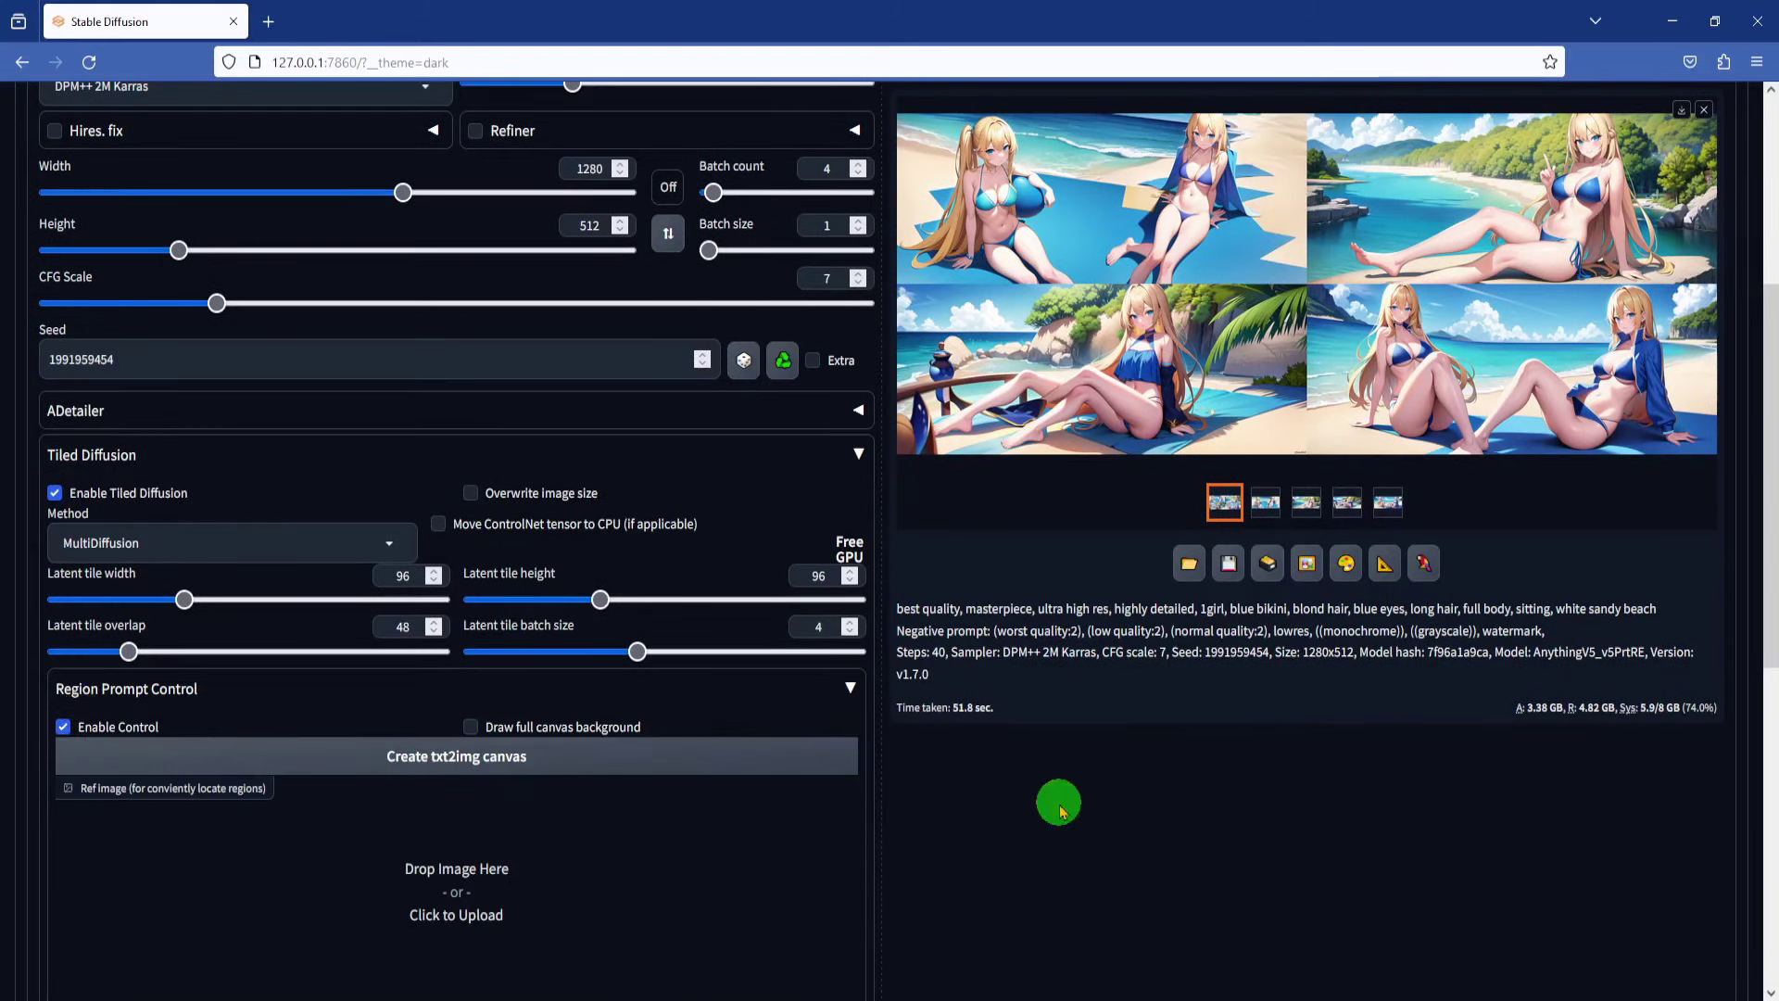
pyautogui.scroll(-4, 990, 765)
pyautogui.scroll(2, 990, 765)
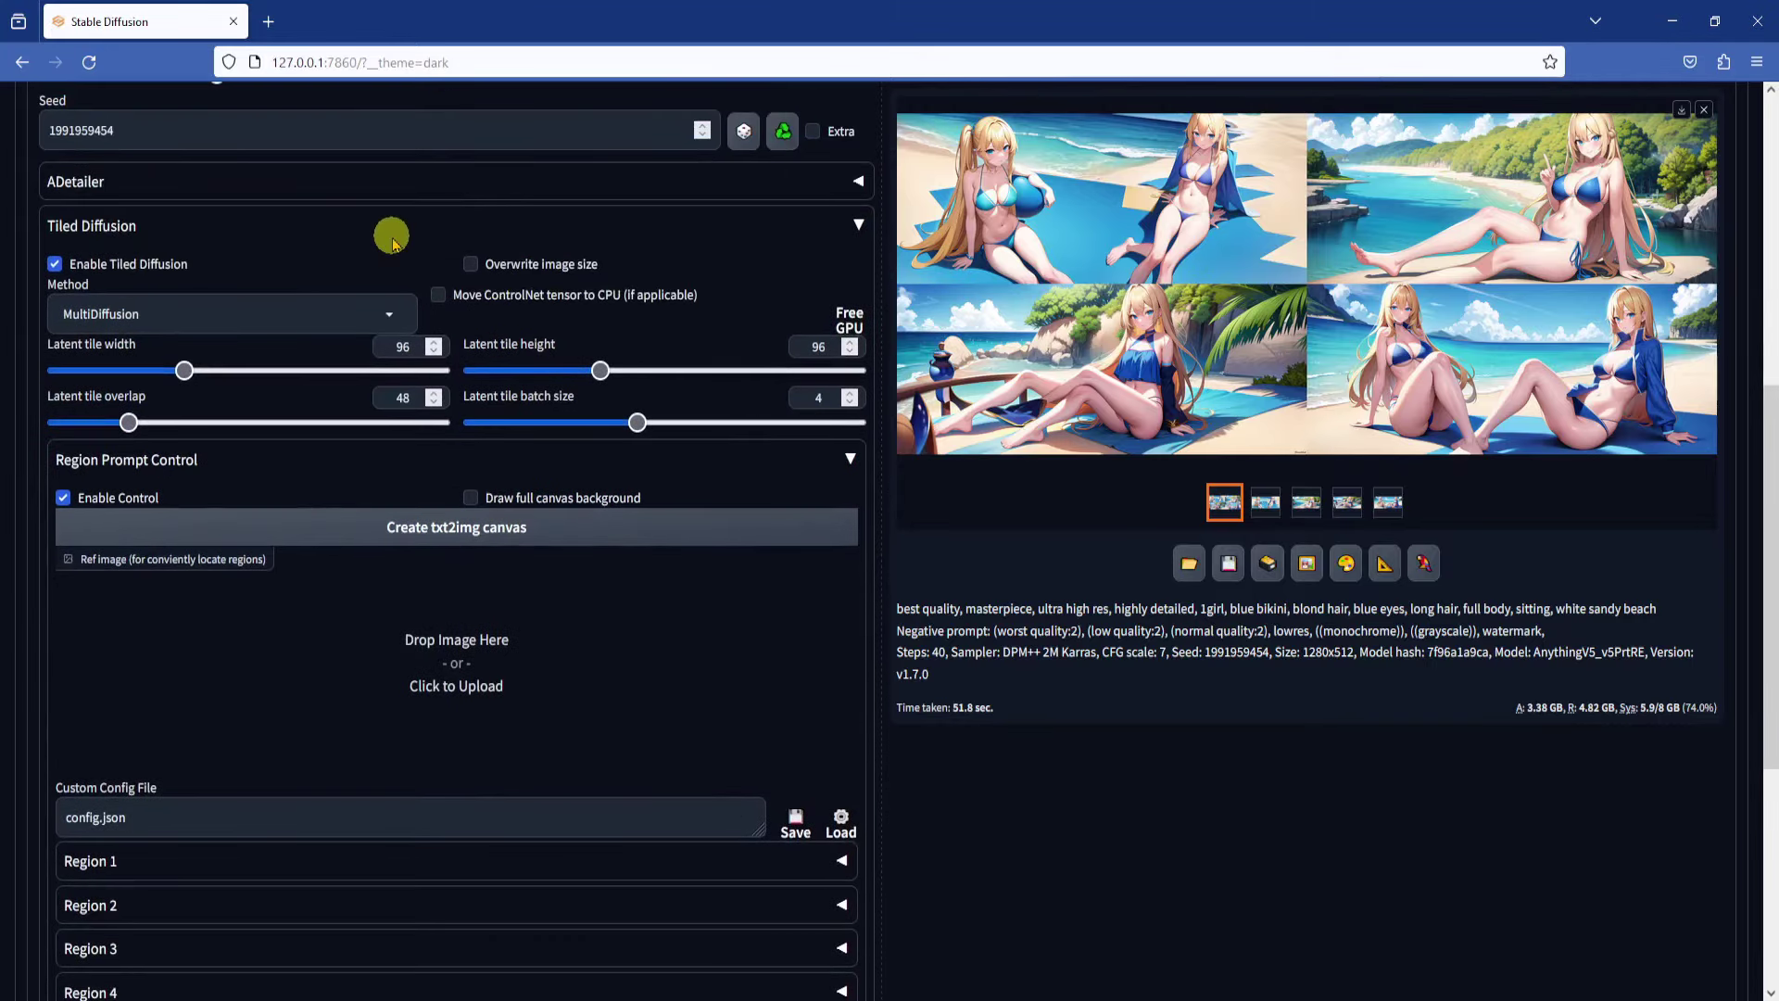
pyautogui.click(389, 316)
pyautogui.click(121, 353)
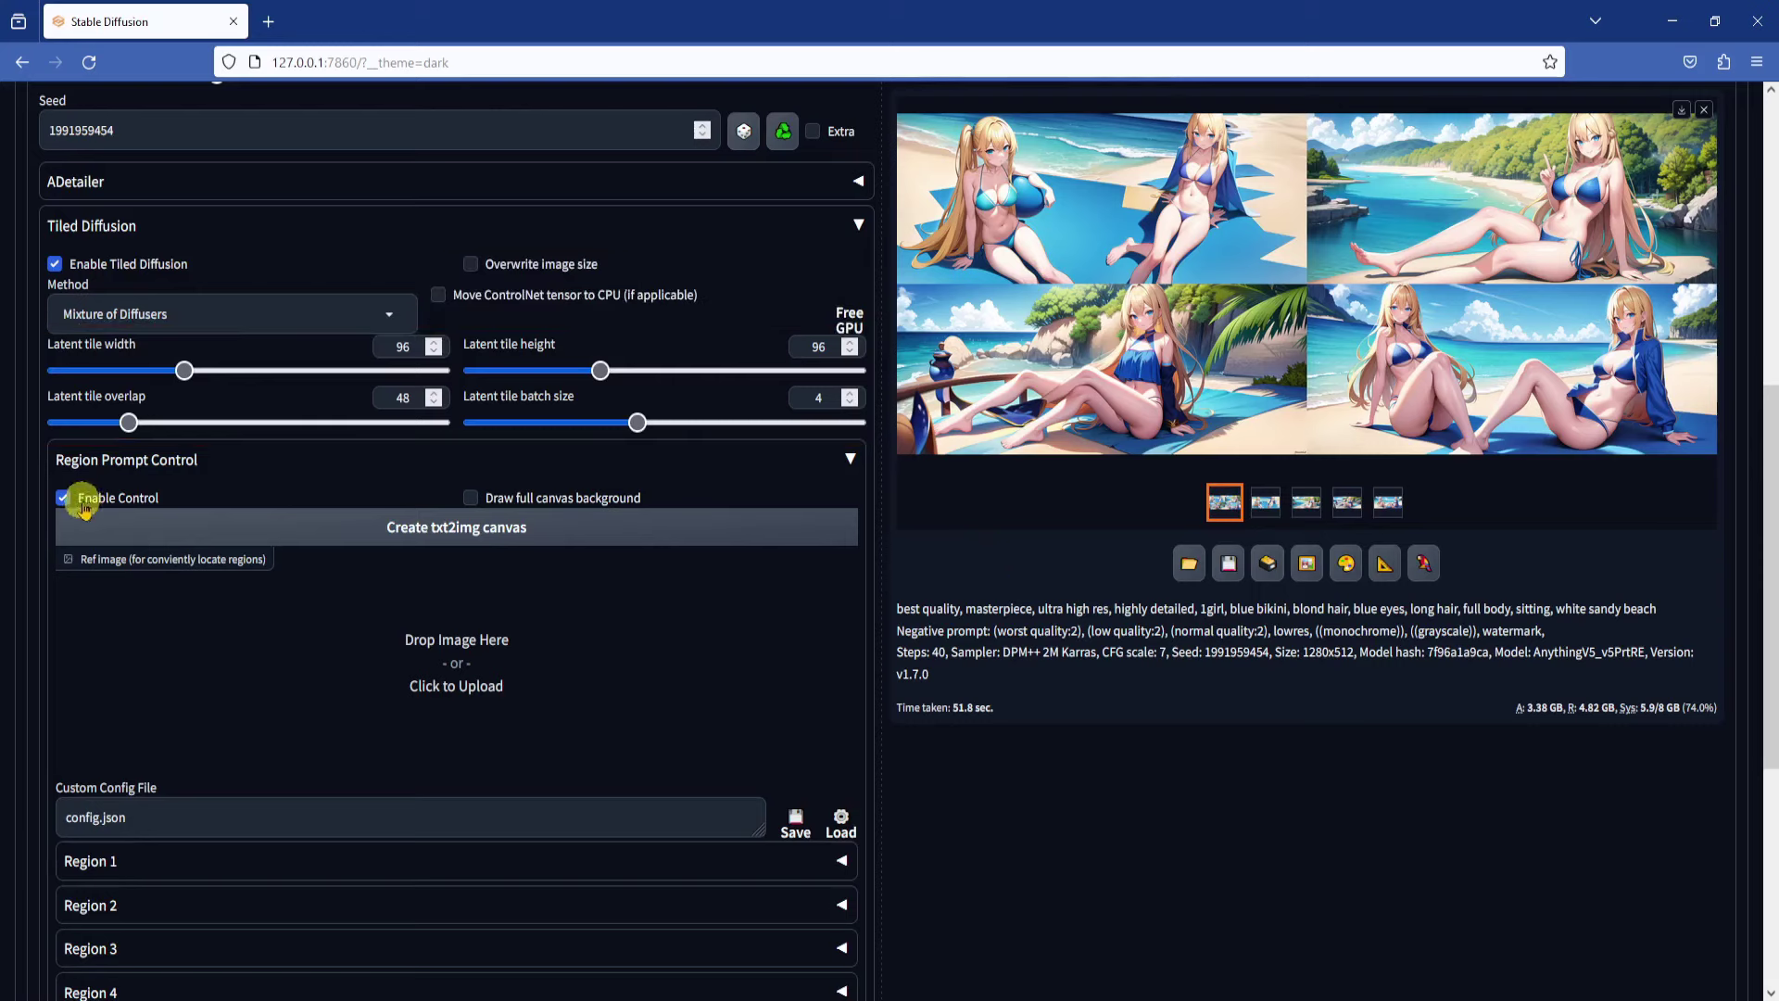
# Step: Create a blank txt2img canvas and enable Region 1
pyautogui.click(507, 536)
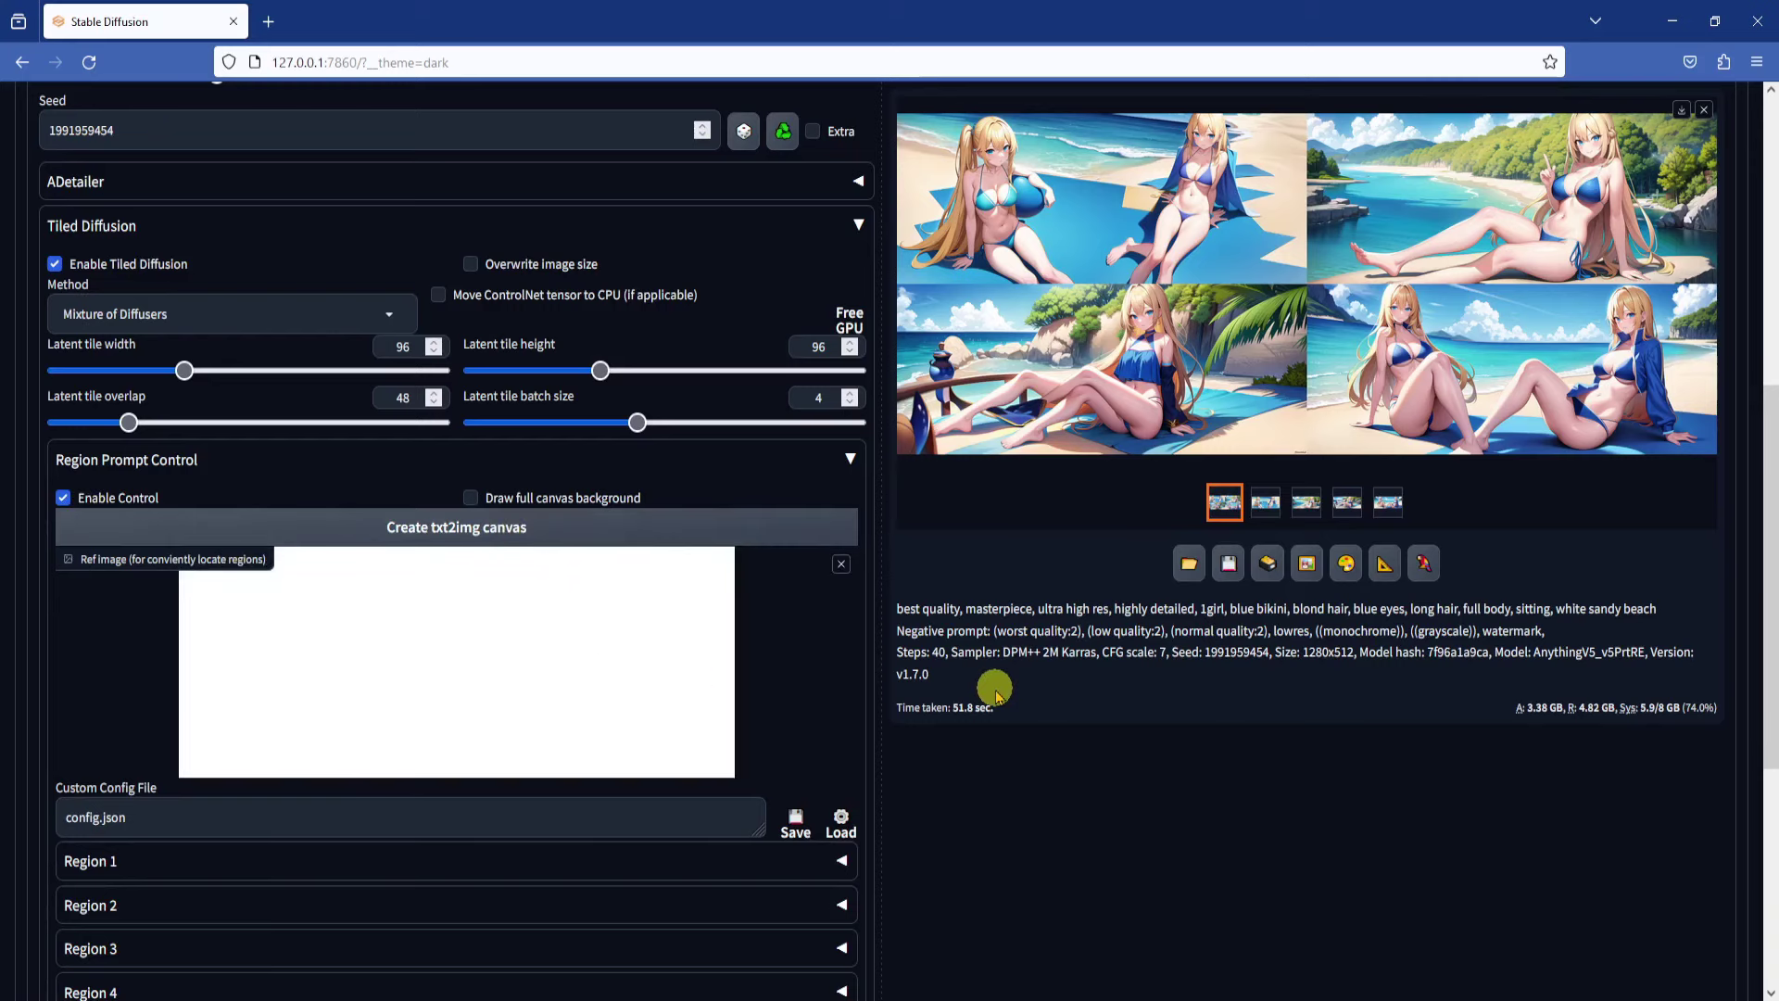
pyautogui.scroll(-2, 996, 695)
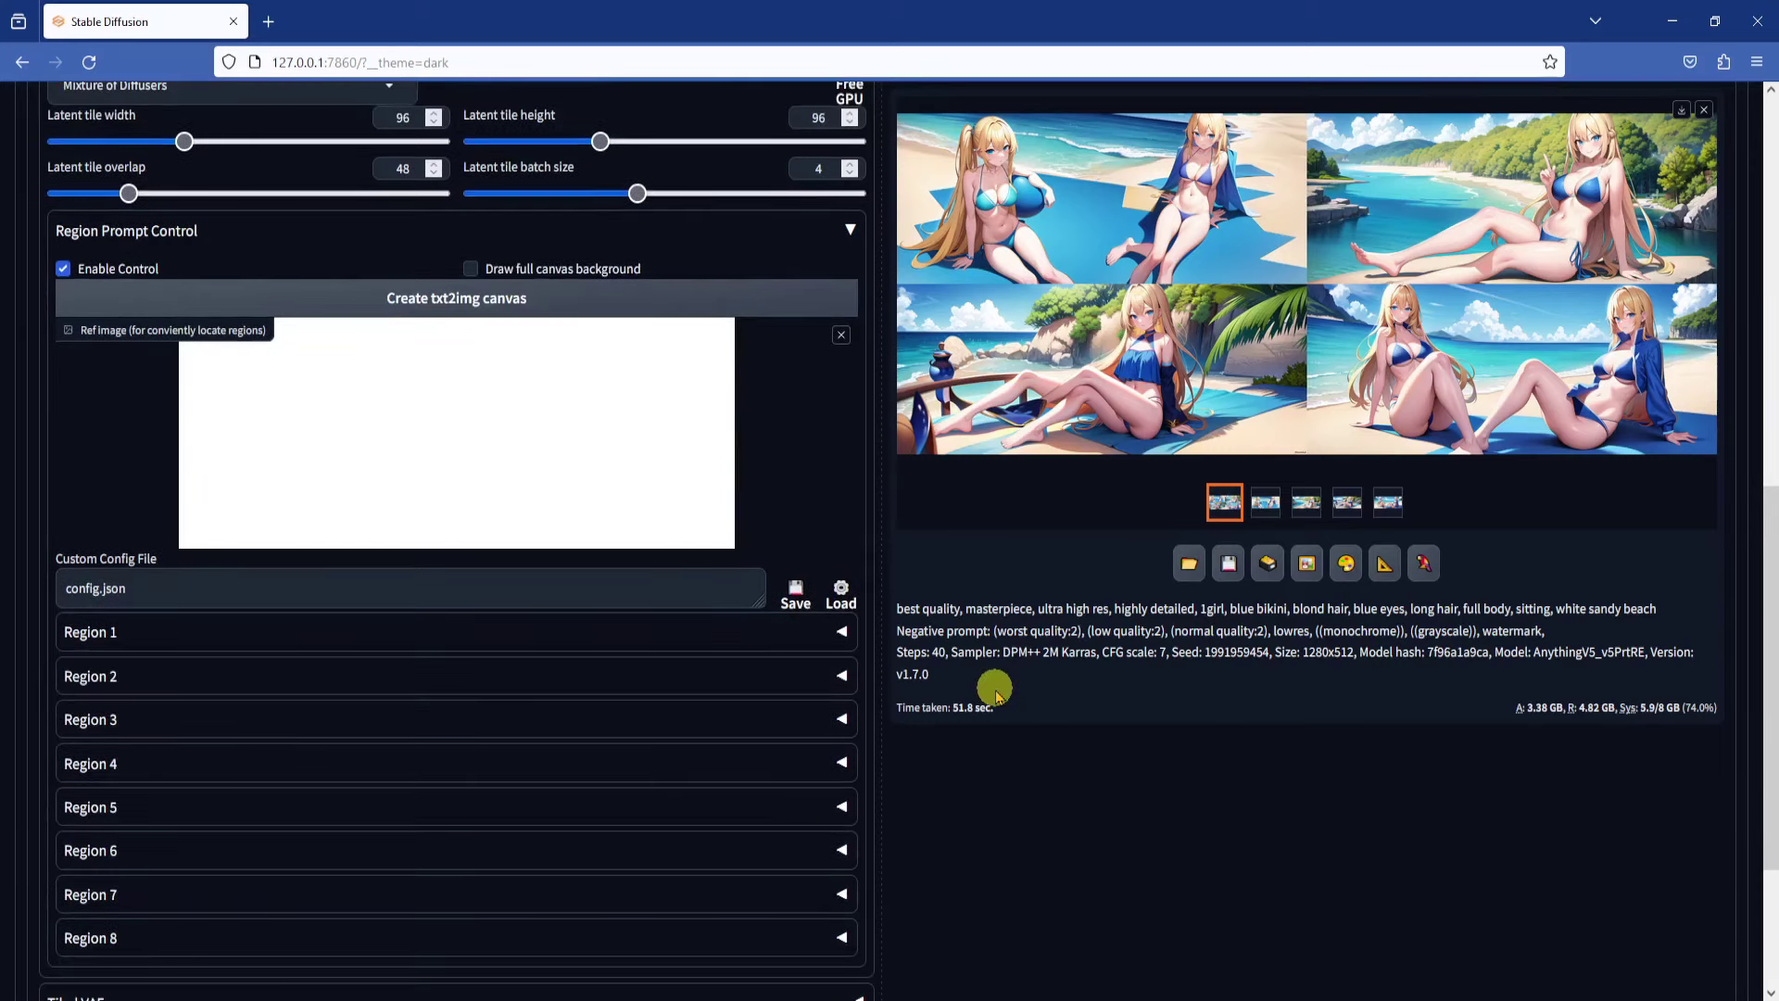
pyautogui.scroll(-2, 996, 695)
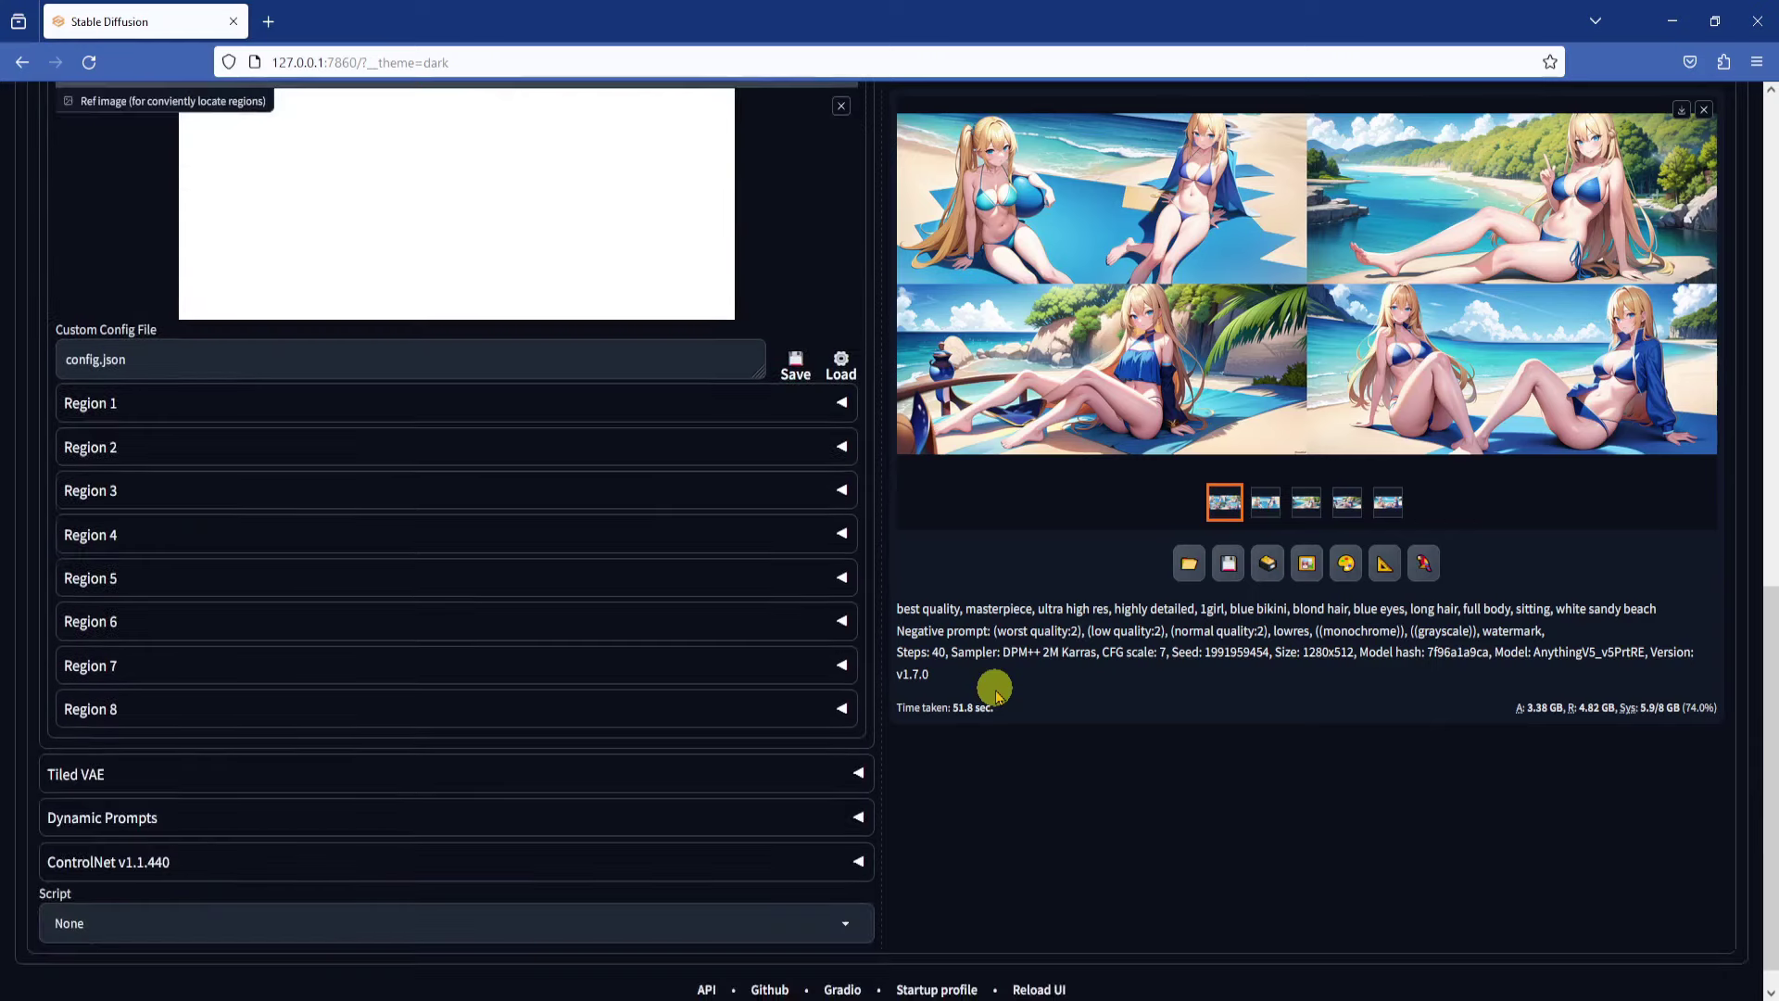
pyautogui.click(843, 402)
pyautogui.click(73, 442)
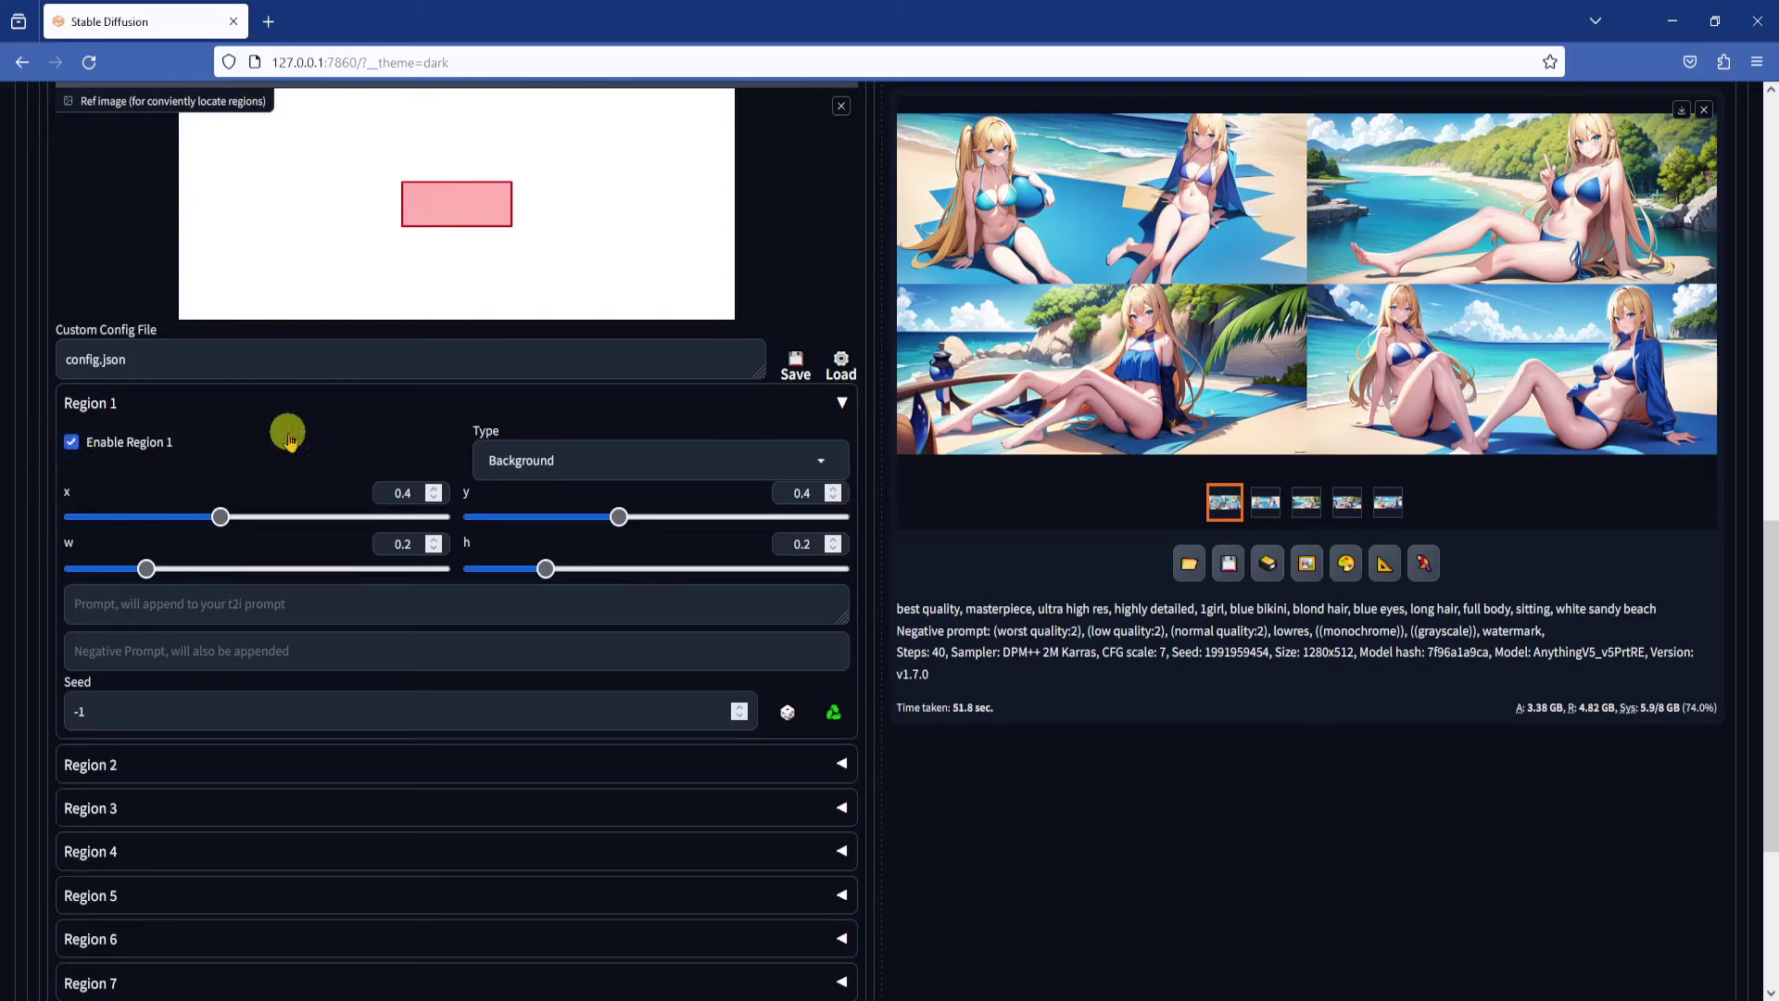
# Step: Make Region 1 cover the full canvas: x 0, y 0, width 1, height 1
pyautogui.moveTo(380, 491); pyautogui.dragTo(349, 484)
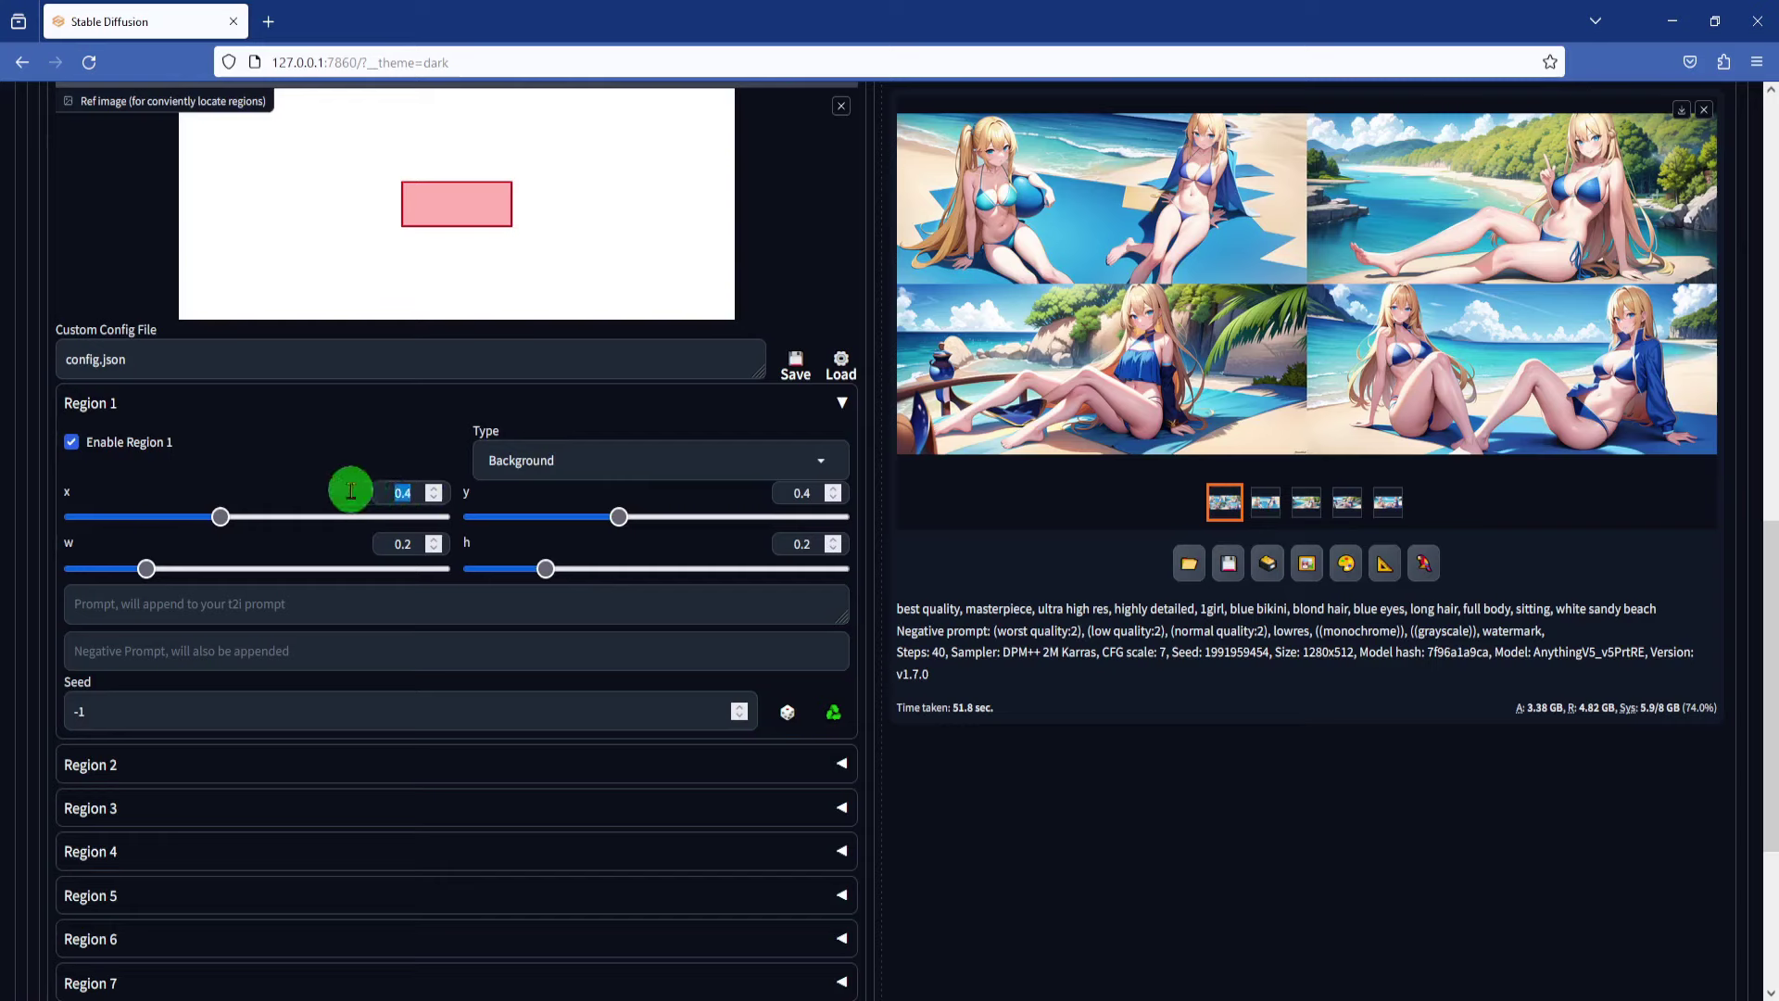
pyautogui.write('0')
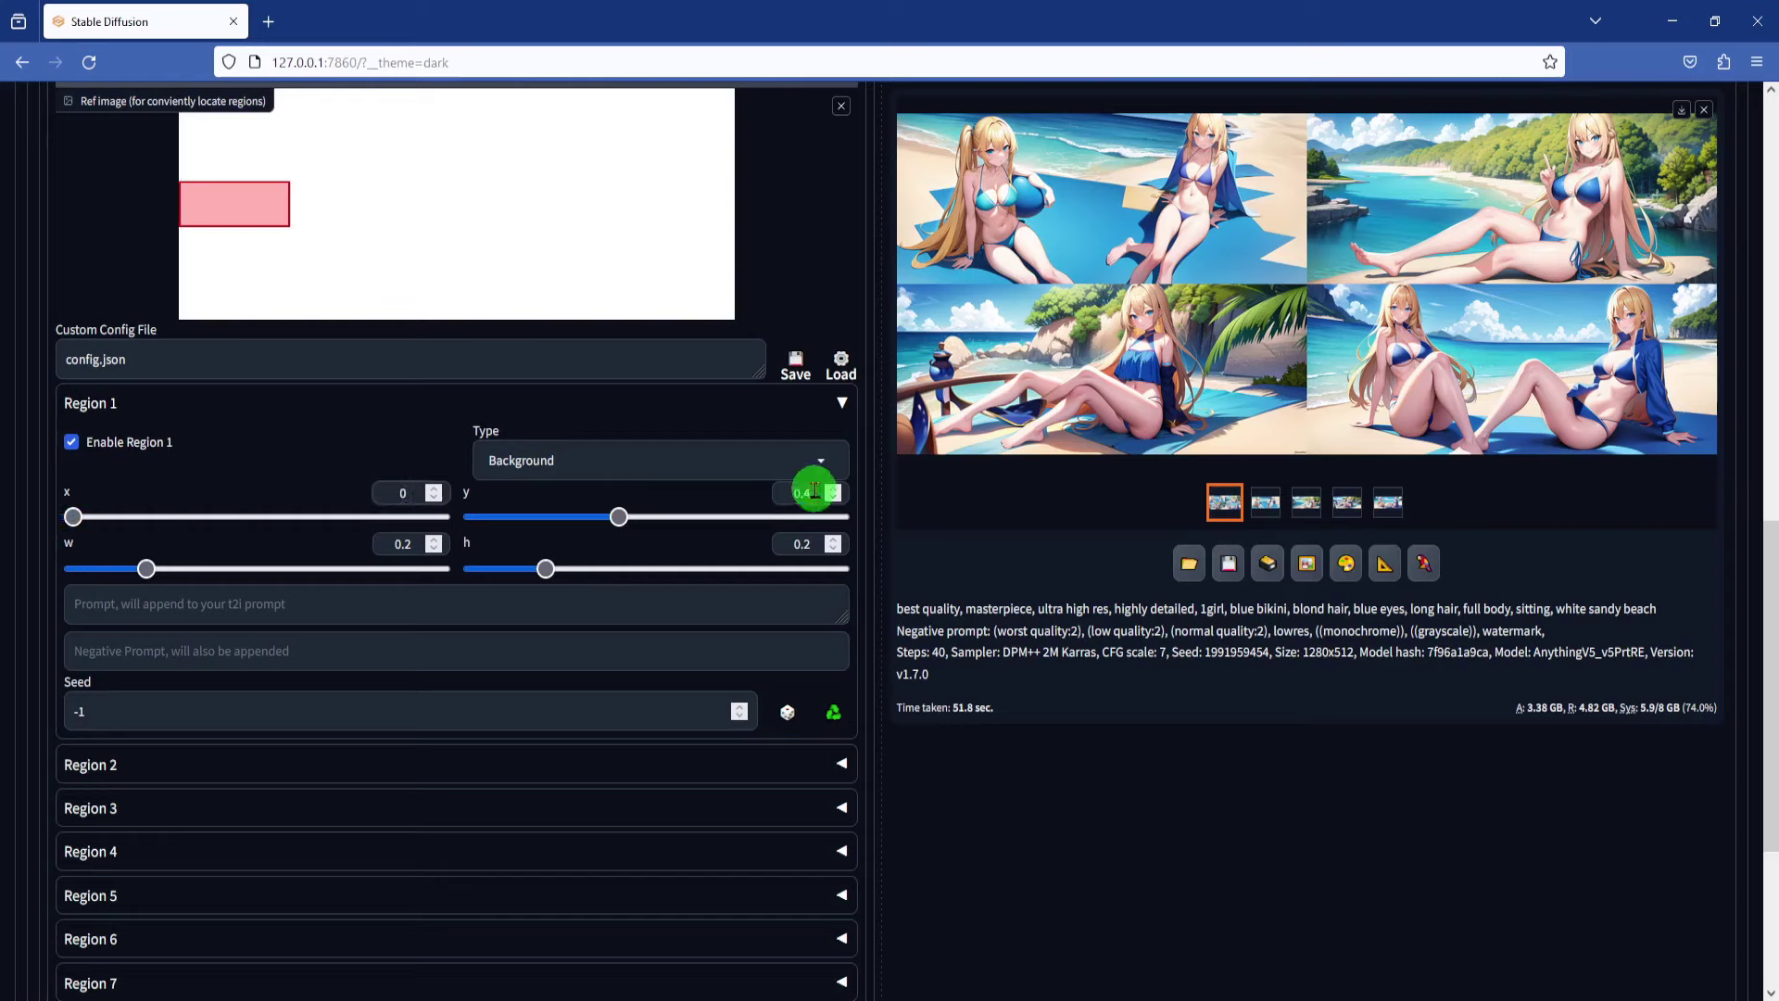
pyautogui.write('0')
pyautogui.press('Return')
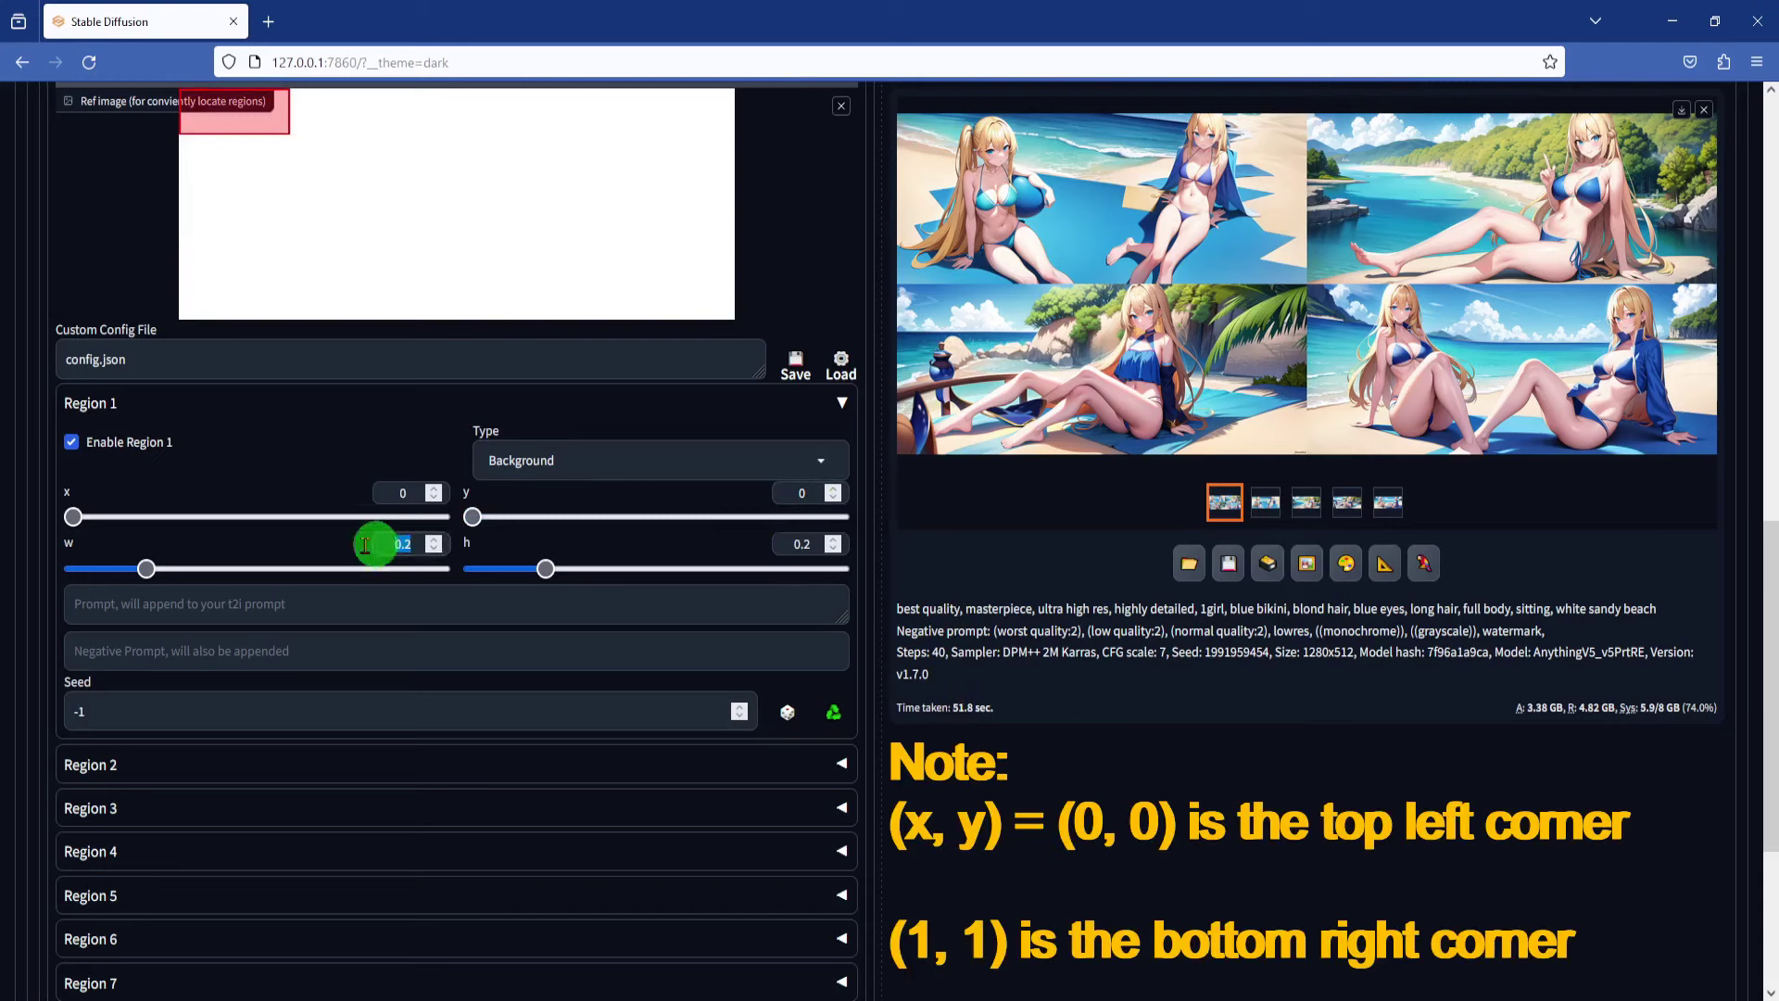
pyautogui.moveTo(378, 544); pyautogui.dragTo(427, 587)
pyautogui.write('1')
pyautogui.press('Return')
pyautogui.moveTo(815, 544); pyautogui.dragTo(746, 544)
pyautogui.write('1')
pyautogui.press('Return')
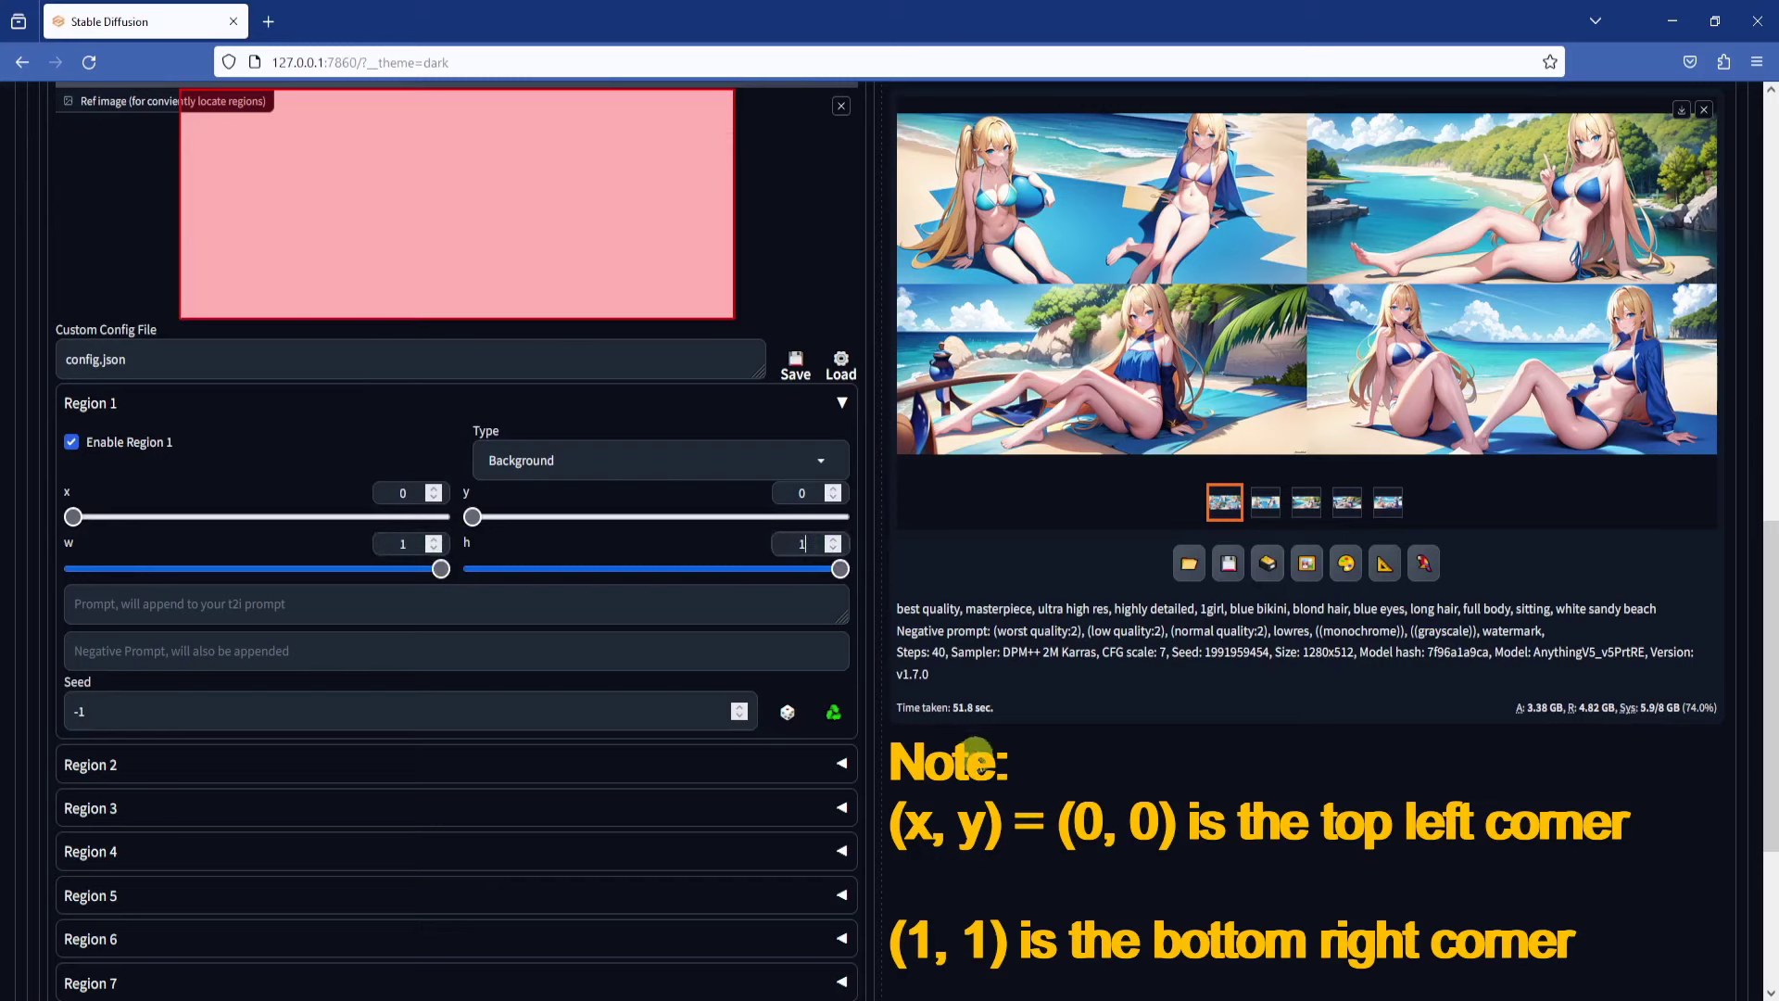
# Step: Give Region 1 the prompt 'white sandy beach'
pyautogui.click(314, 616)
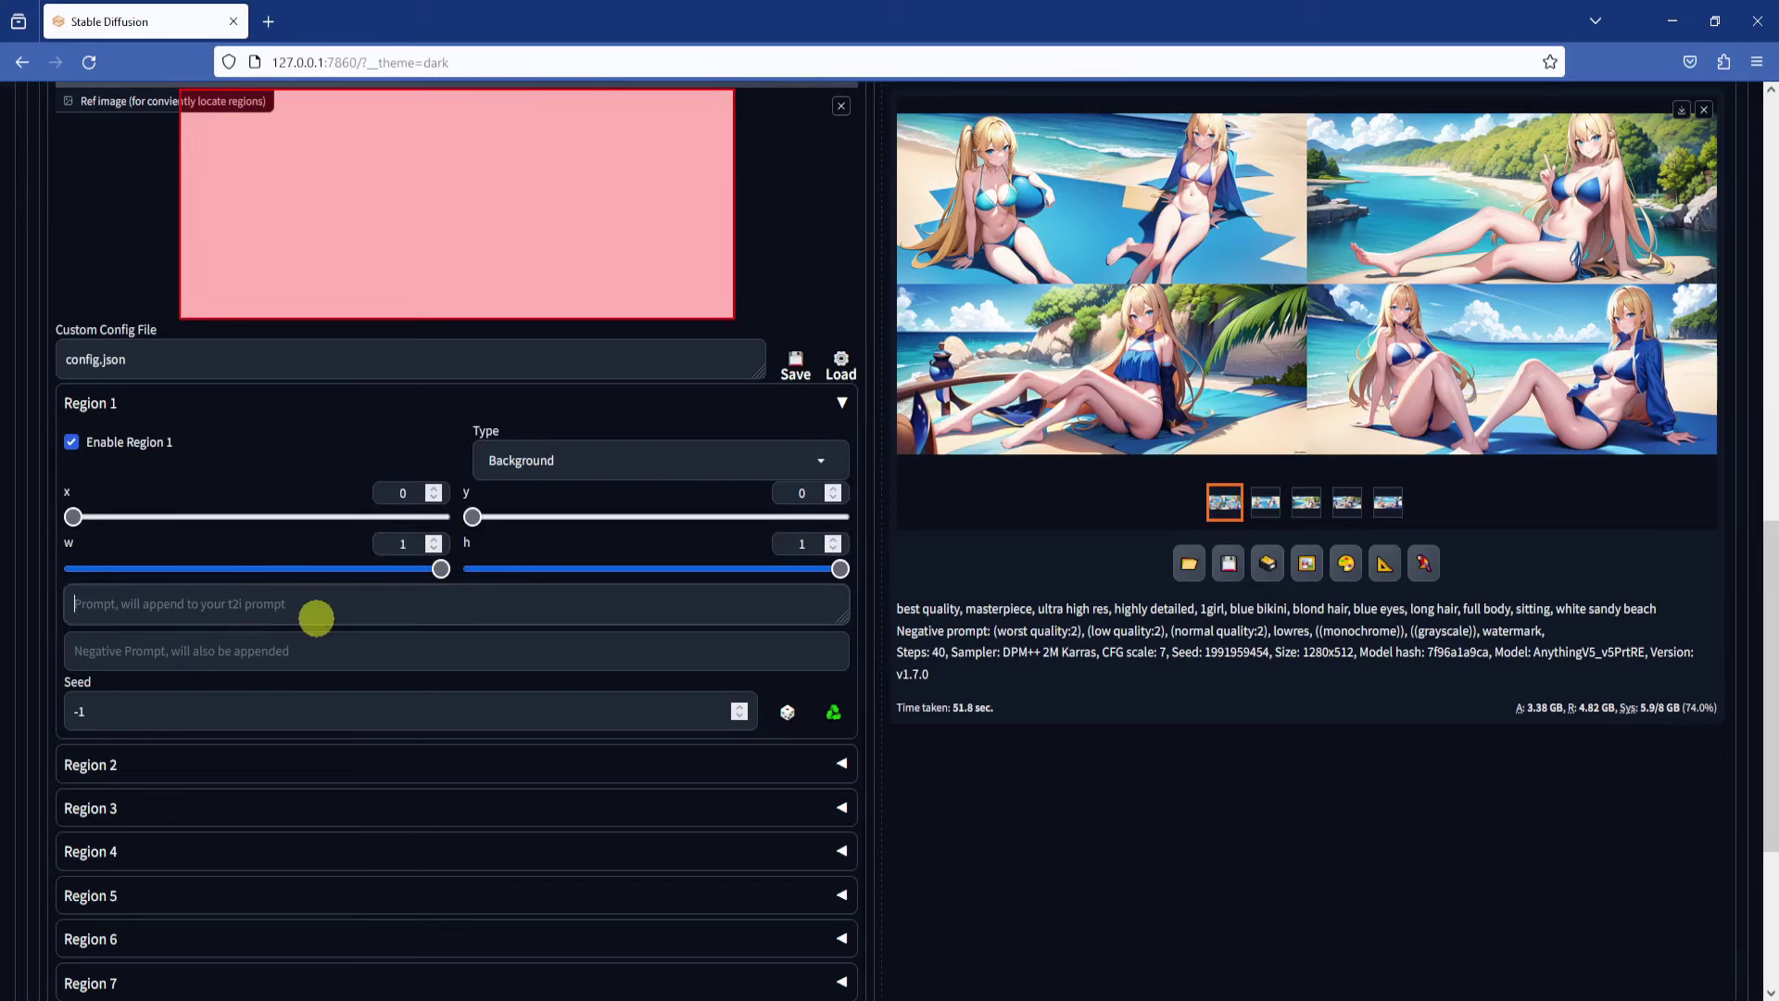
pyautogui.write('white sandy beach')
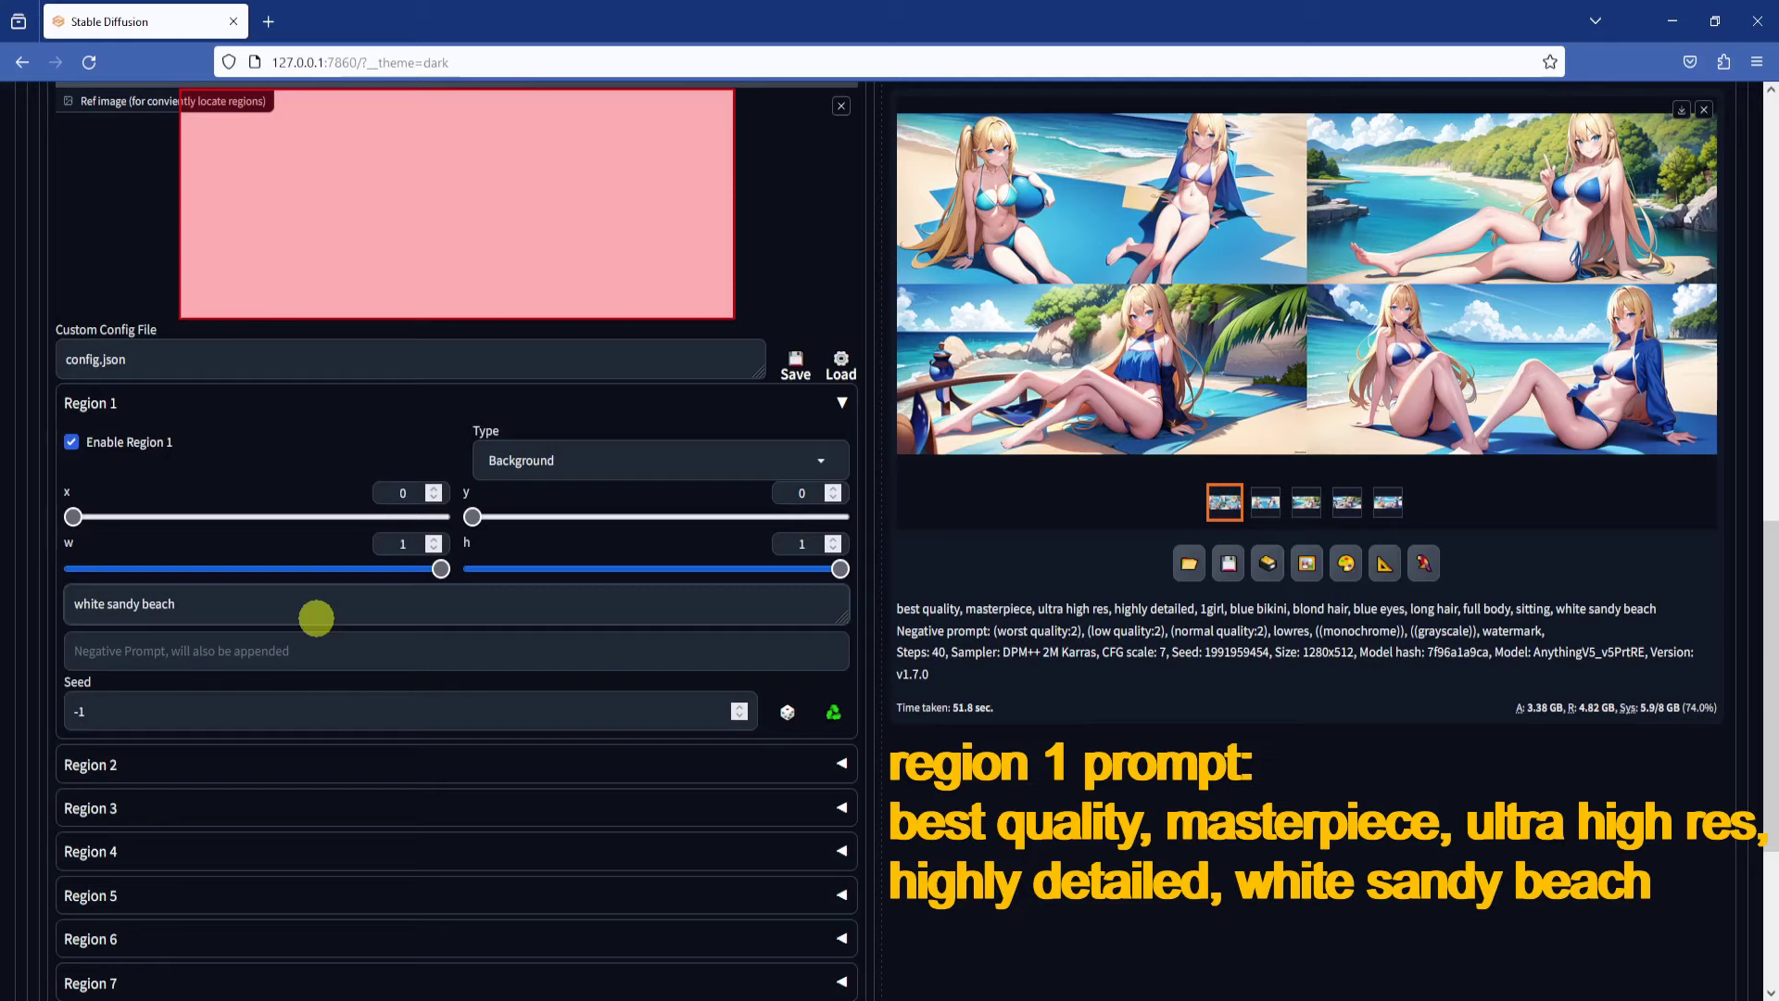
pyautogui.click(313, 656)
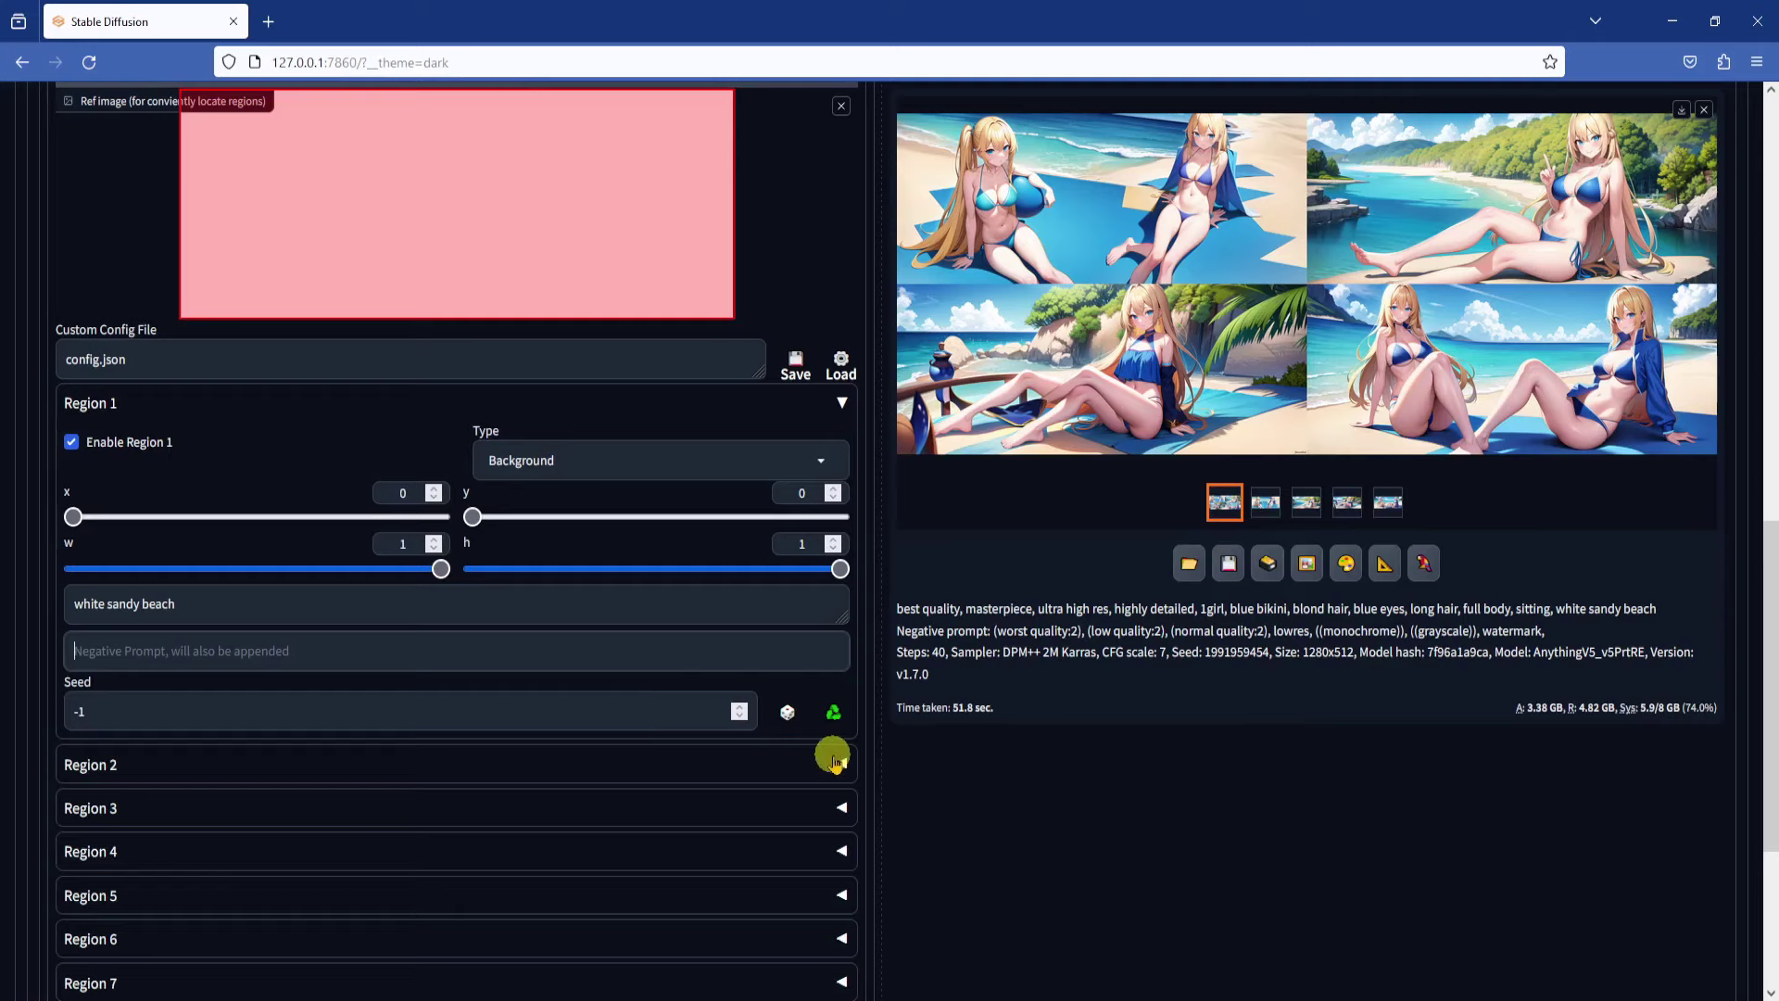
# Step: Enable Region 2 and set its type to Foreground
pyautogui.click(838, 762)
pyautogui.scroll(-5, 953, 754)
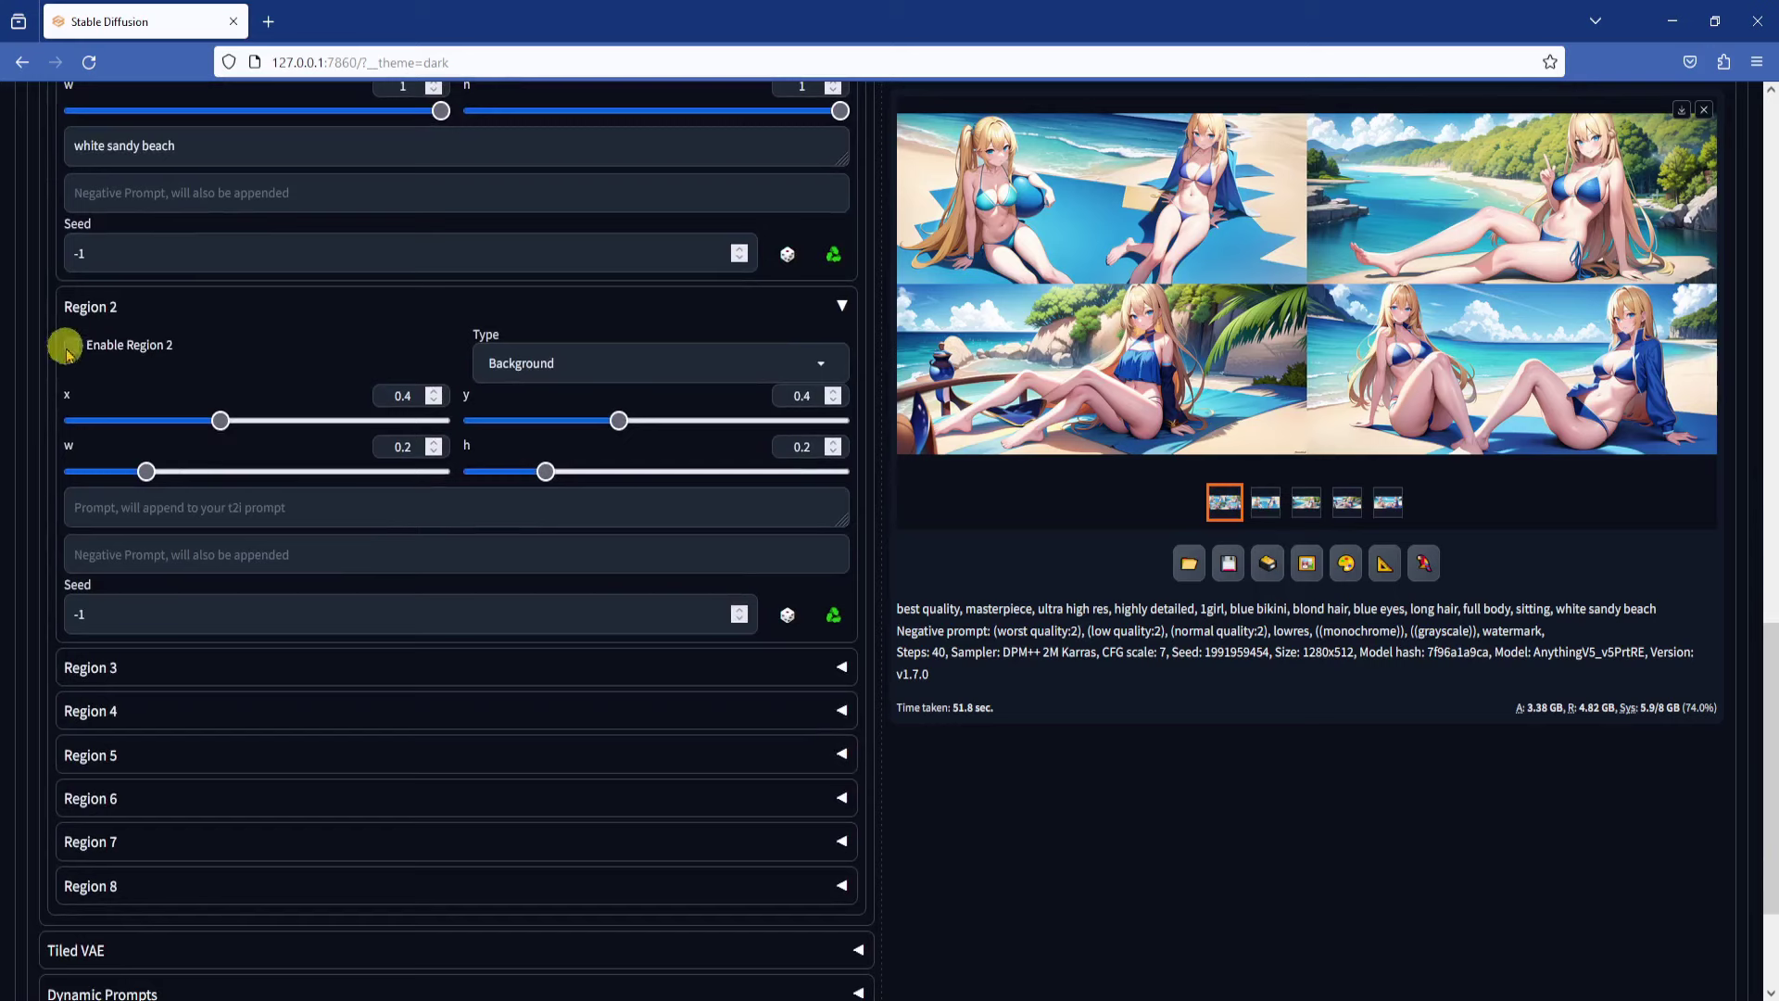
pyautogui.click(72, 345)
pyautogui.click(576, 363)
pyautogui.click(514, 394)
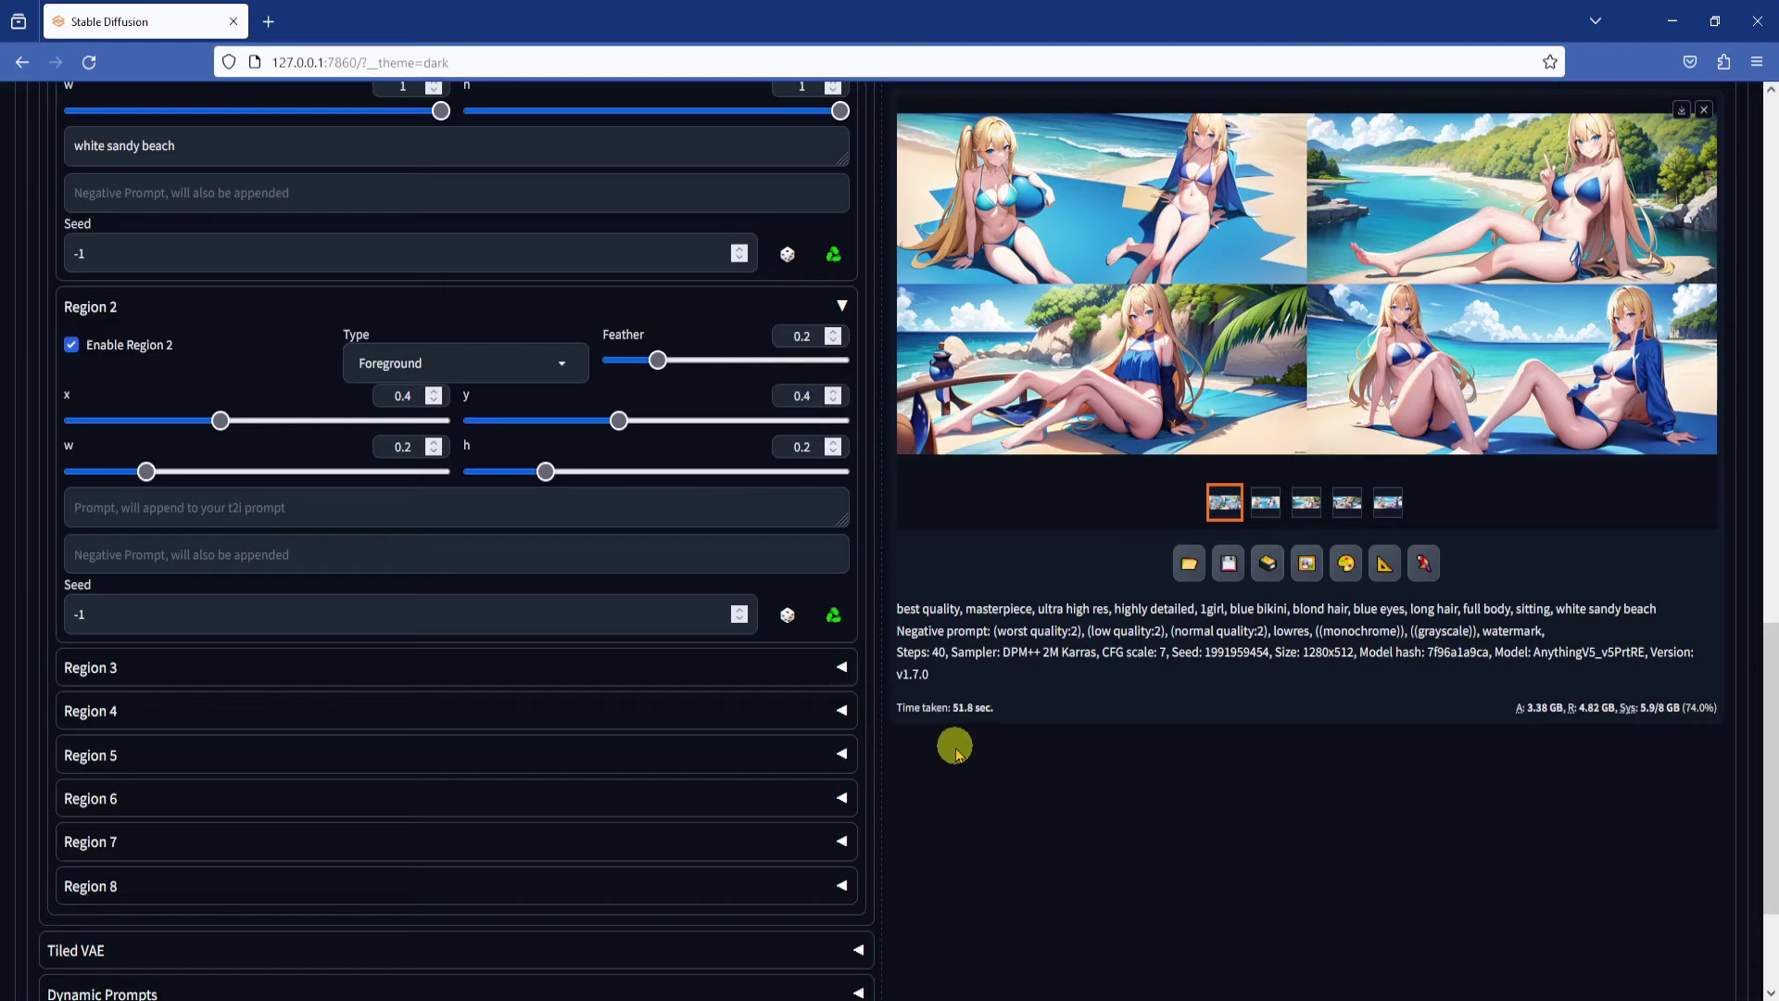
# Step: Paste the girl prompt into Region 2 and remove 'white sandy beach' from it
pyautogui.click(276, 521)
pyautogui.write('1girl, blue bikini, blond hair, blue eyes, long hair, full body, sitting, white sandy beach')
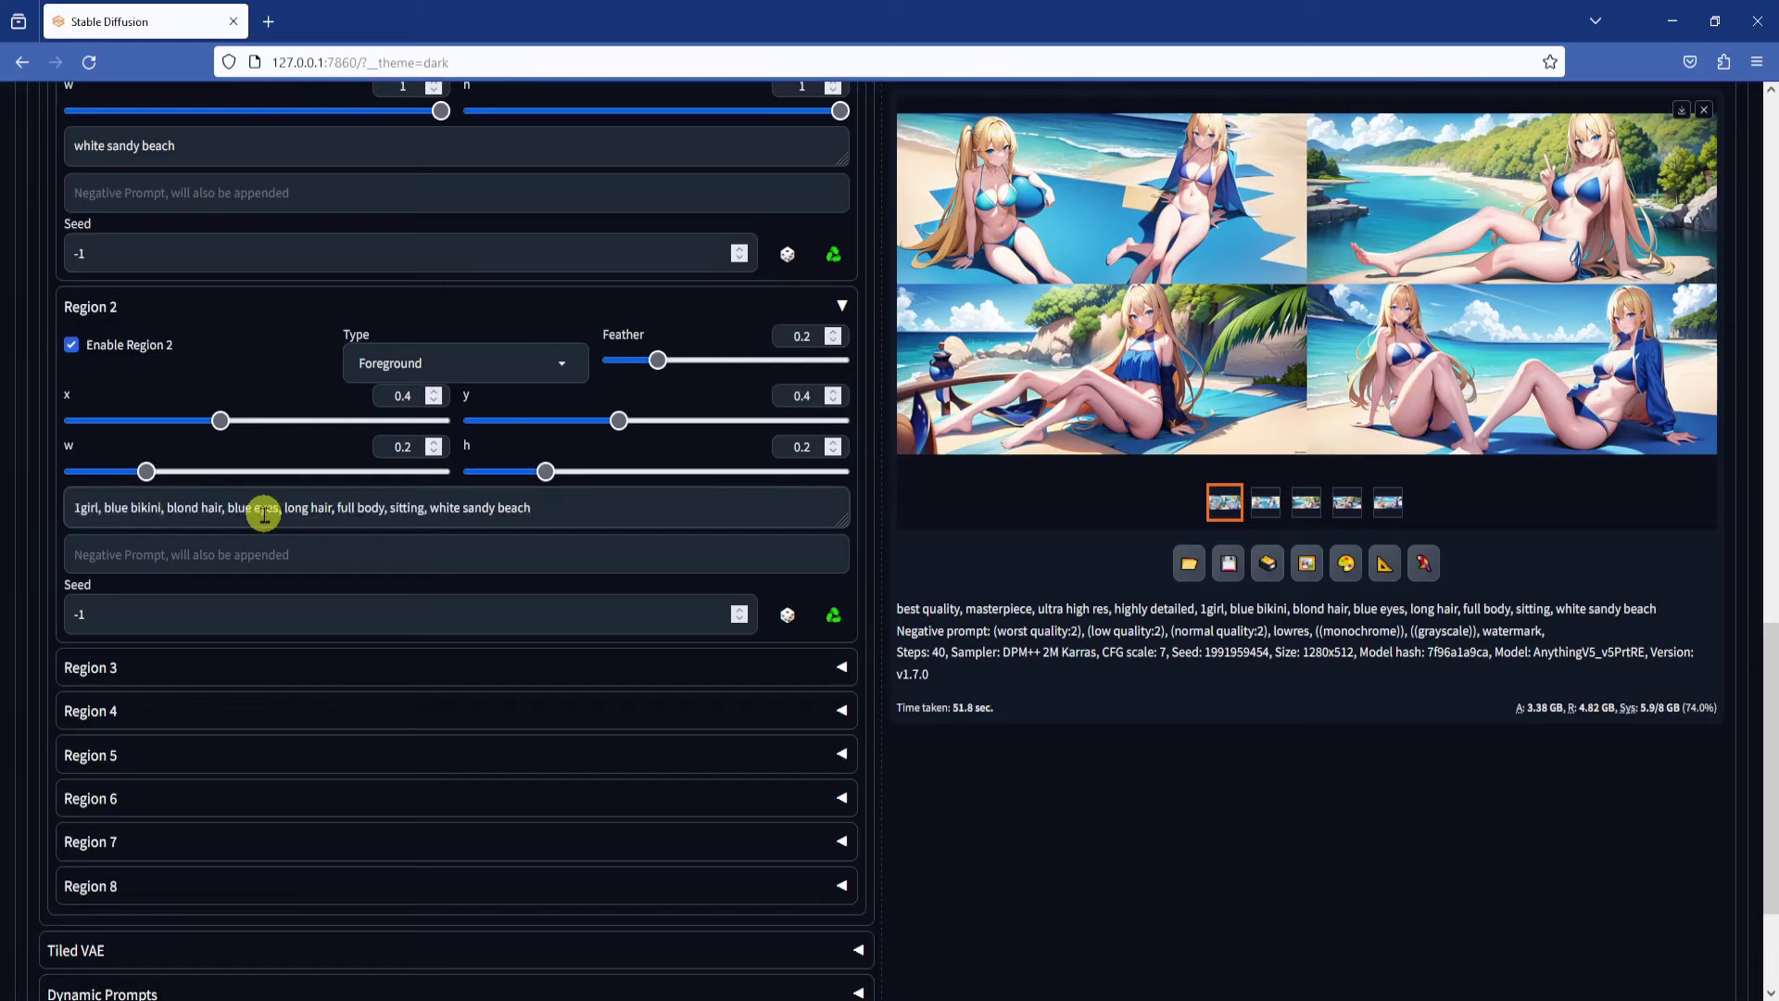
pyautogui.moveTo(555, 507); pyautogui.dragTo(436, 505)
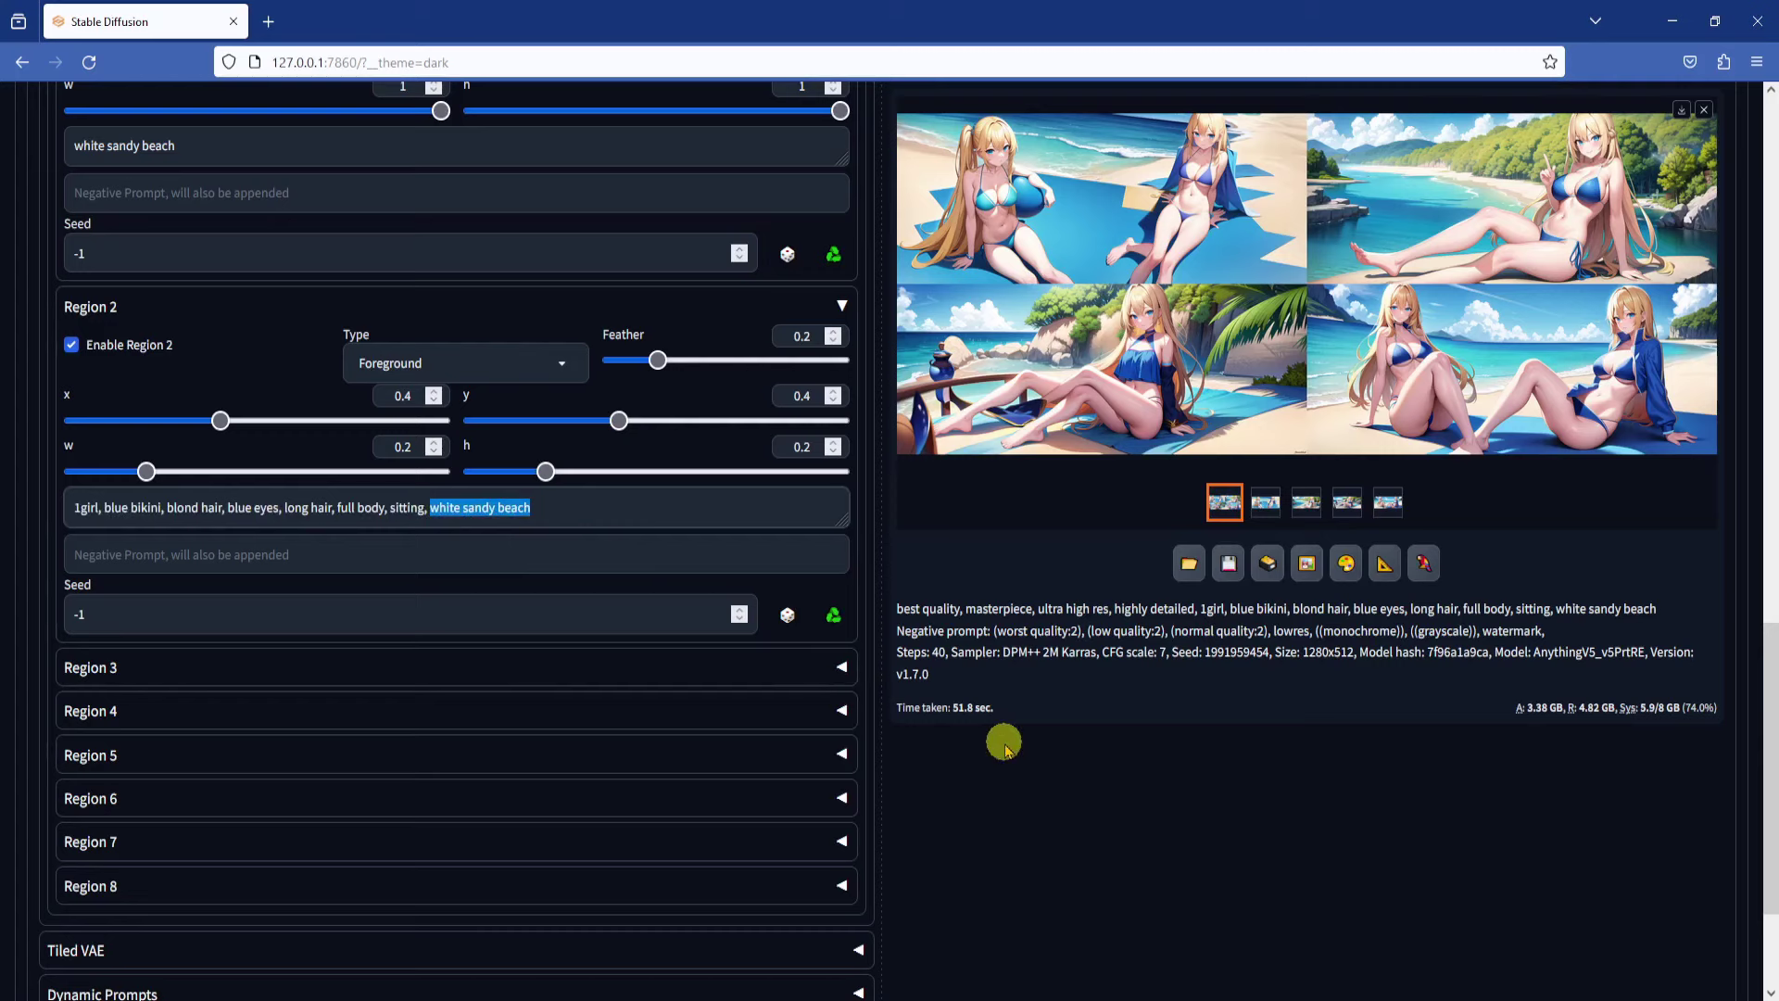
pyautogui.press('BackSpace')
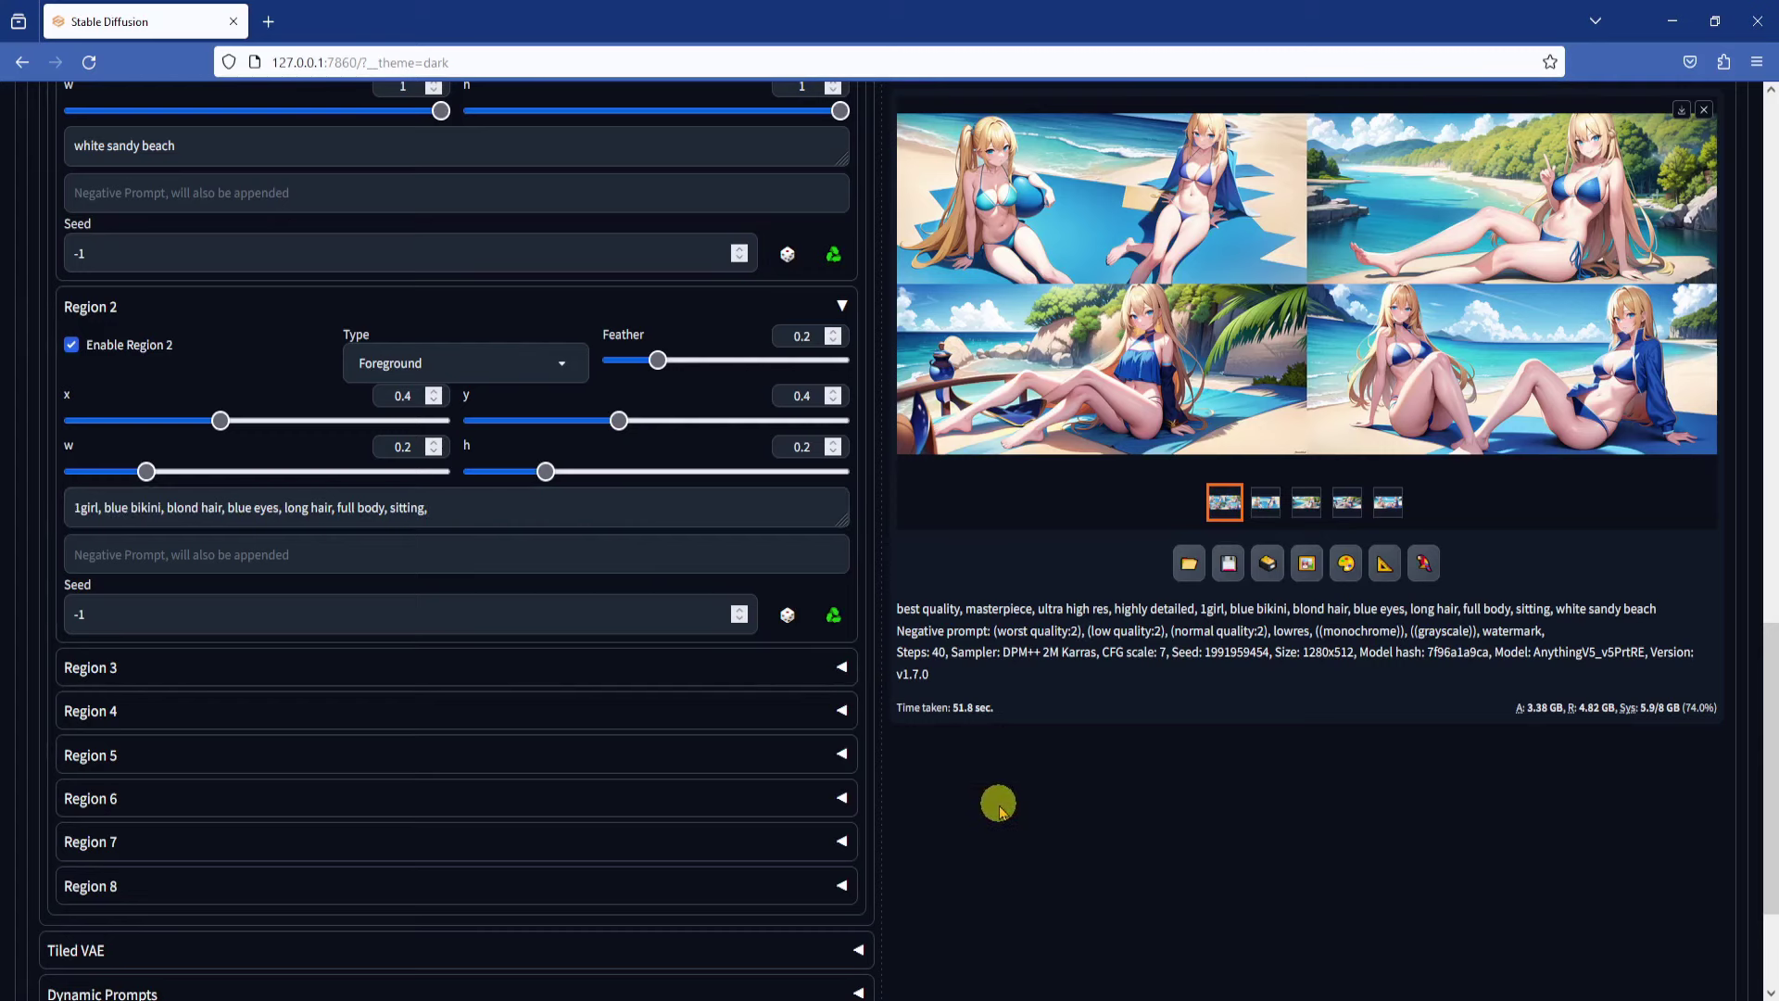
# Step: Move Region 2's box toward the left side of the canvas
pyautogui.scroll(3, 926, 755)
pyautogui.scroll(6, 922, 755)
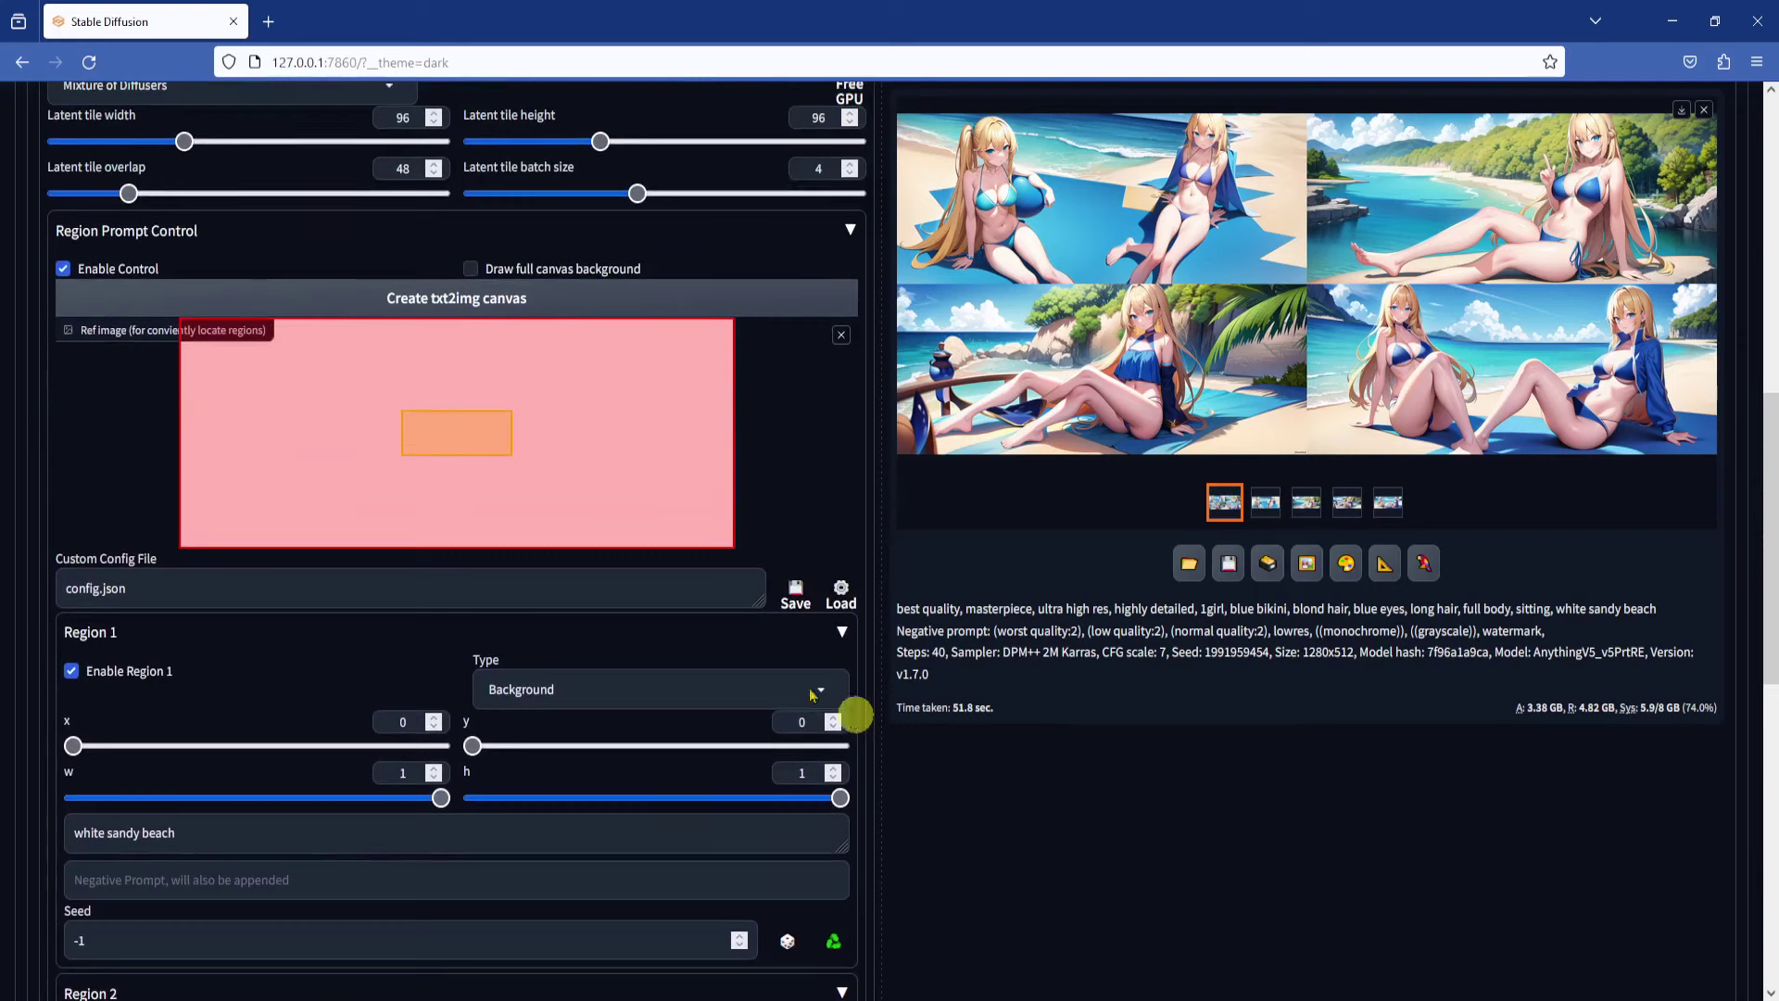
pyautogui.click(437, 428)
pyautogui.moveTo(458, 431); pyautogui.dragTo(374, 523)
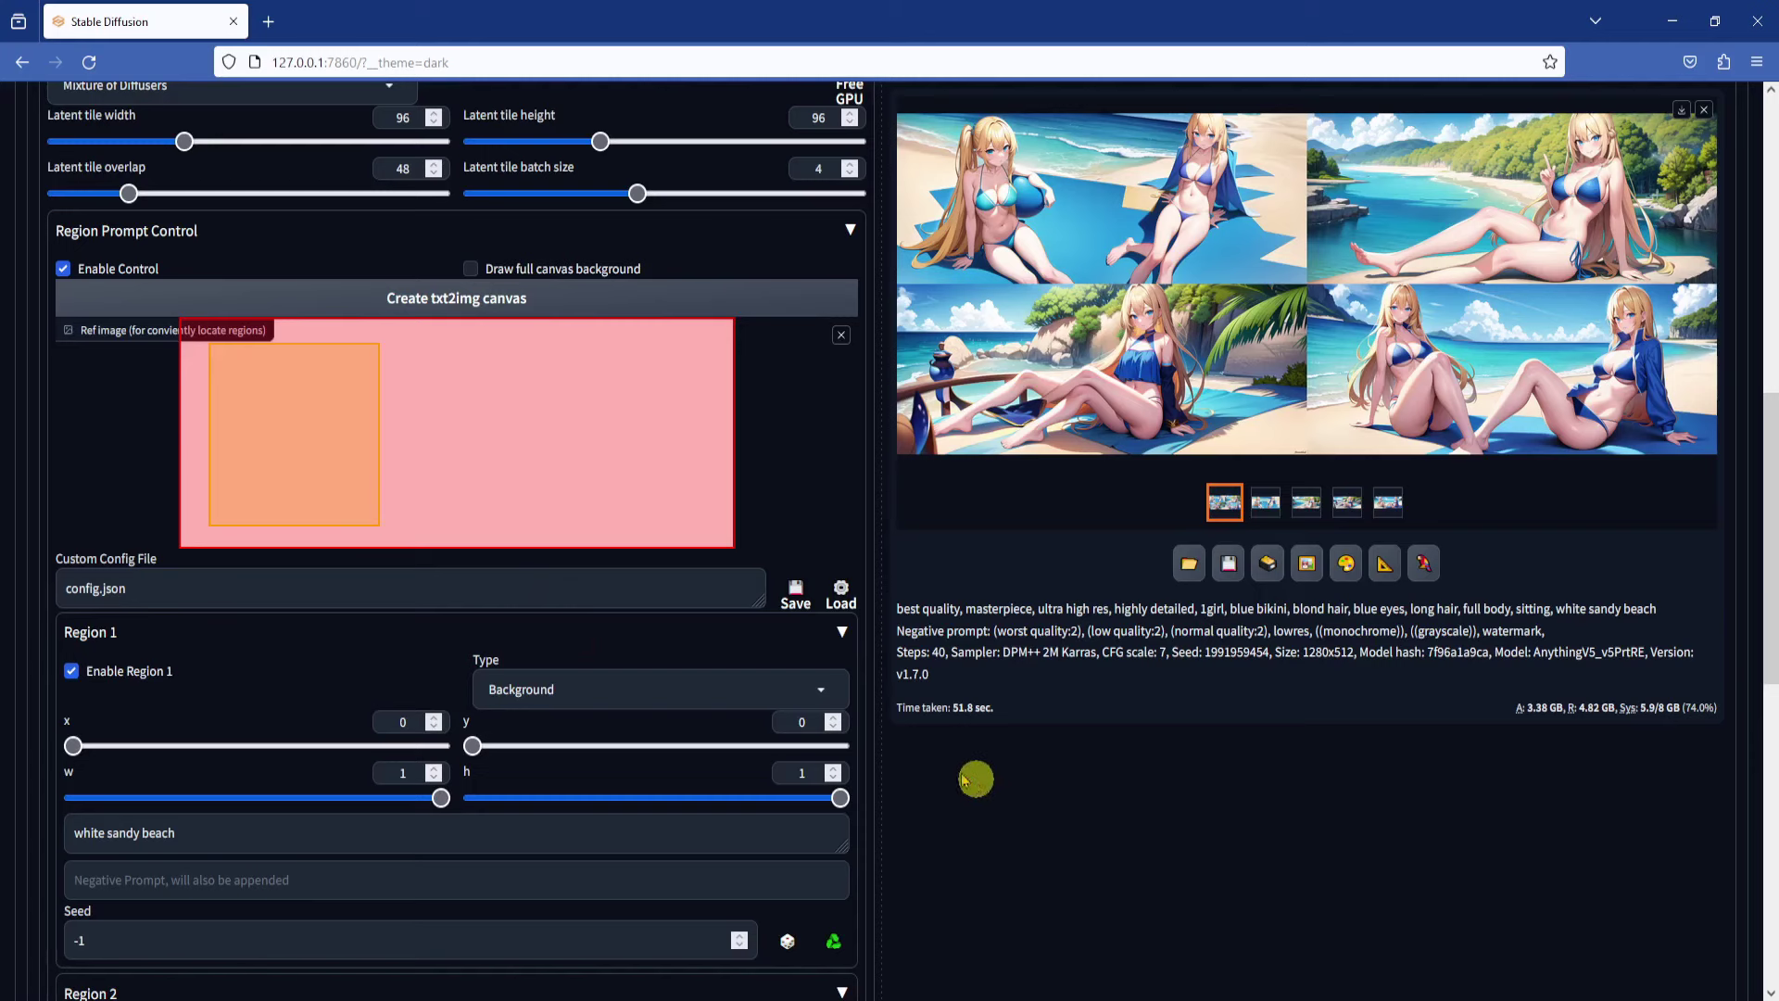
pyautogui.scroll(-7, 961, 766)
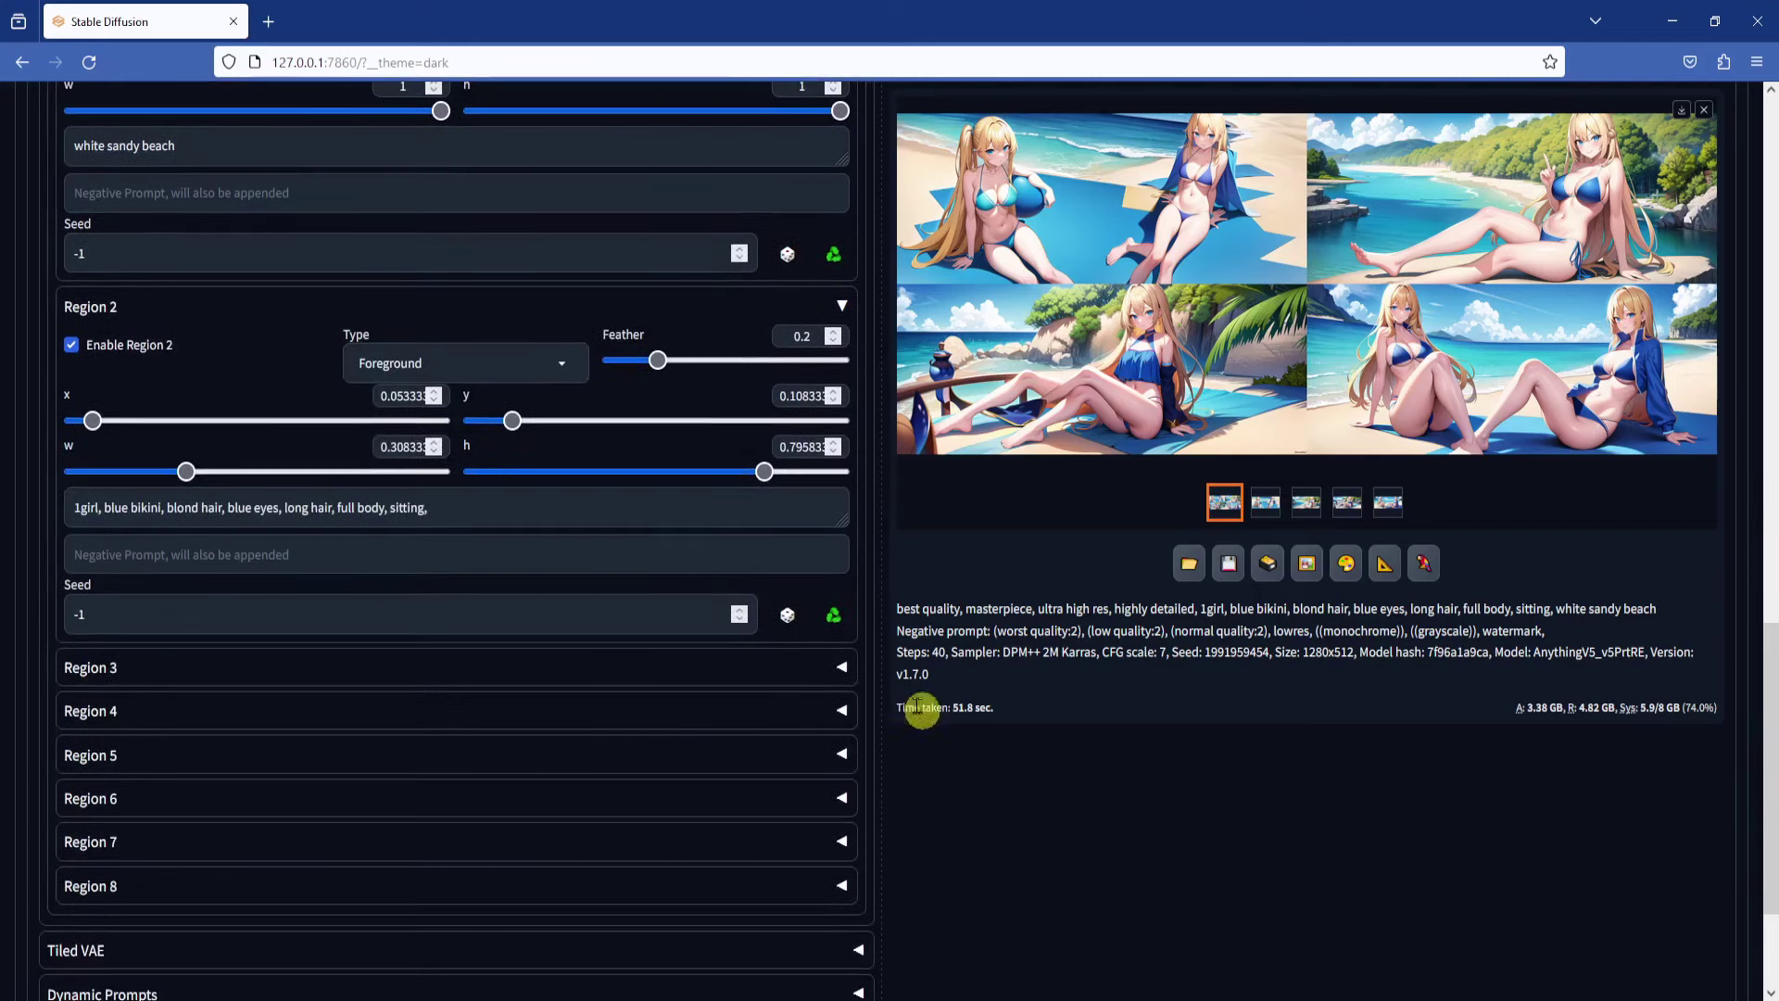
pyautogui.scroll(2, 708, 556)
pyautogui.scroll(1, 708, 556)
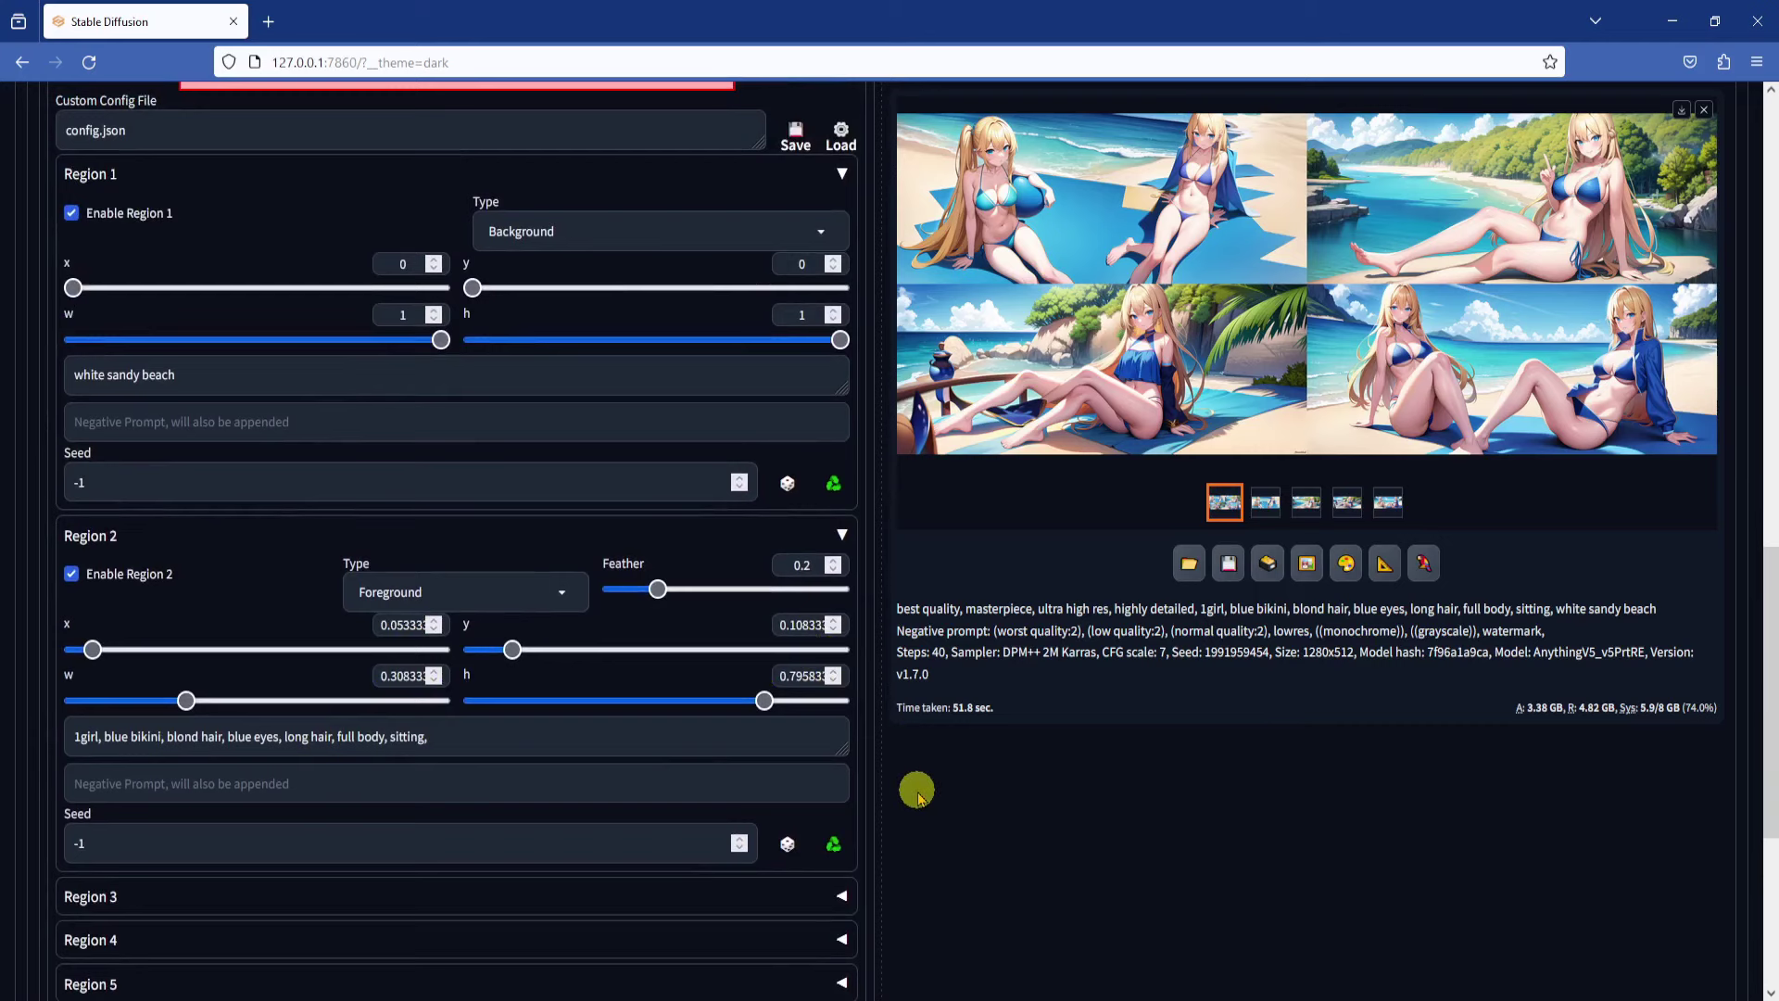
pyautogui.scroll(-5, 917, 789)
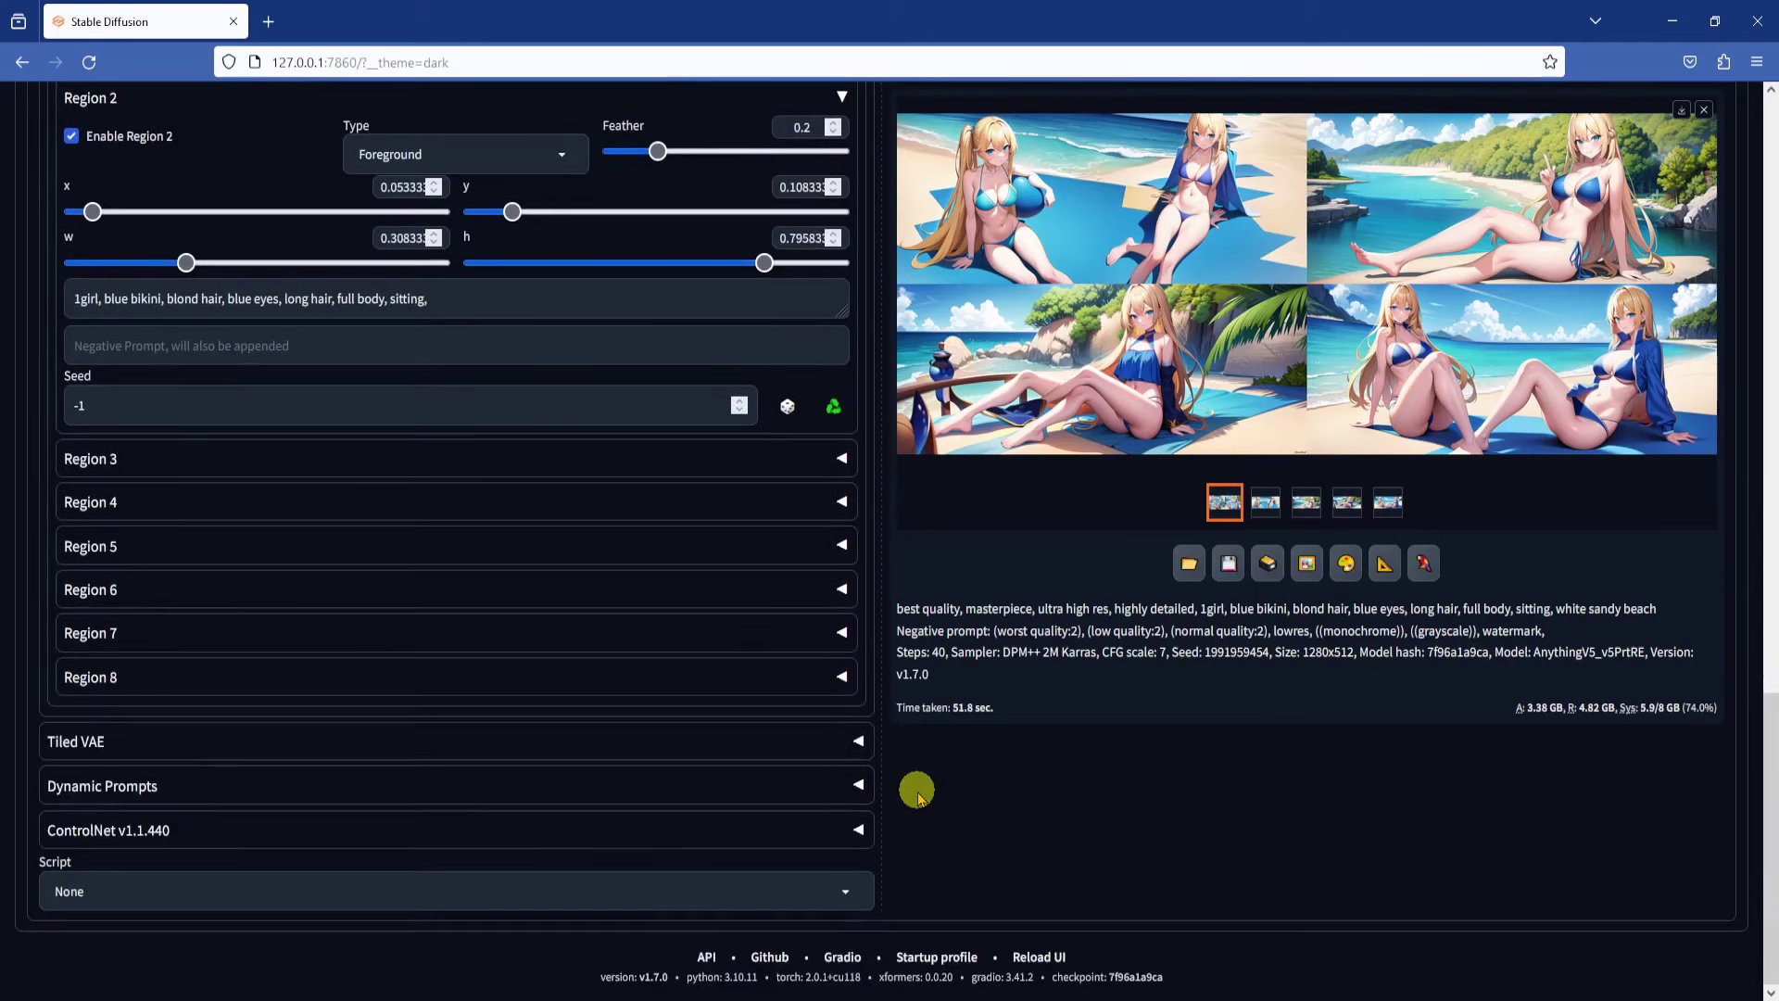
# Step: Enable Tiled VAE and generate the regional beach image with the girl on the left
pyautogui.click(838, 733)
pyautogui.click(55, 779)
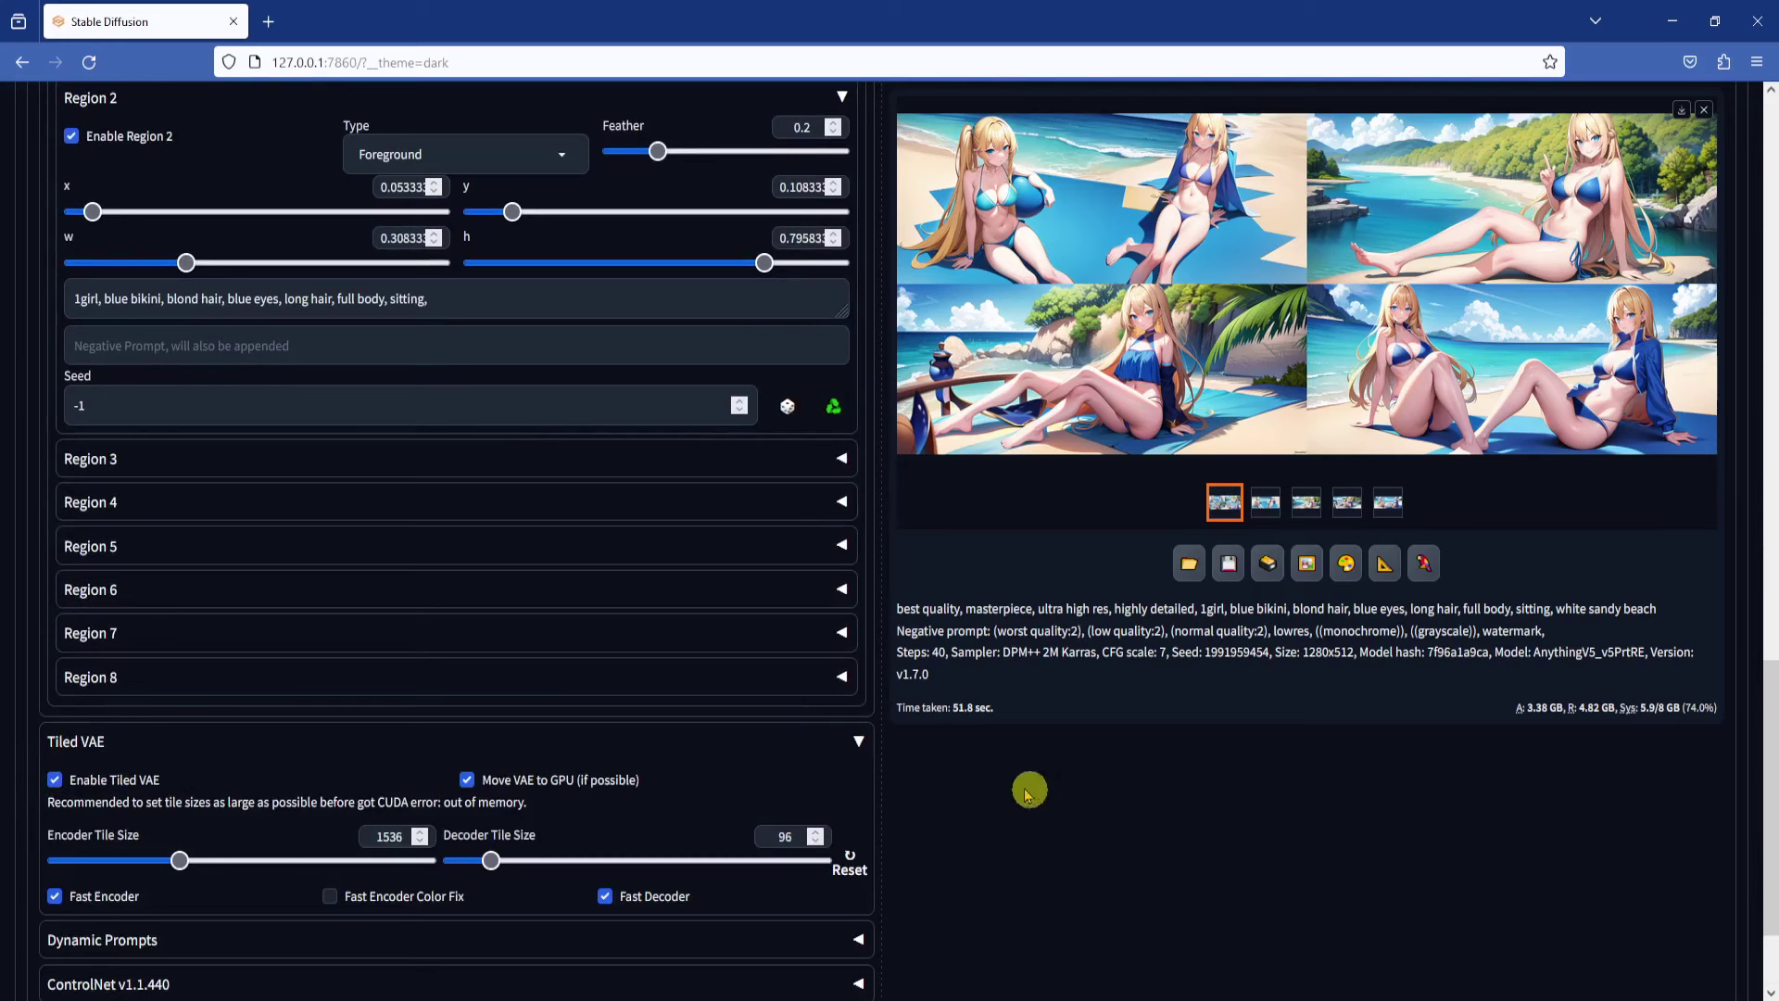
pyautogui.scroll(-2, 952, 767)
pyautogui.scroll(20, 952, 768)
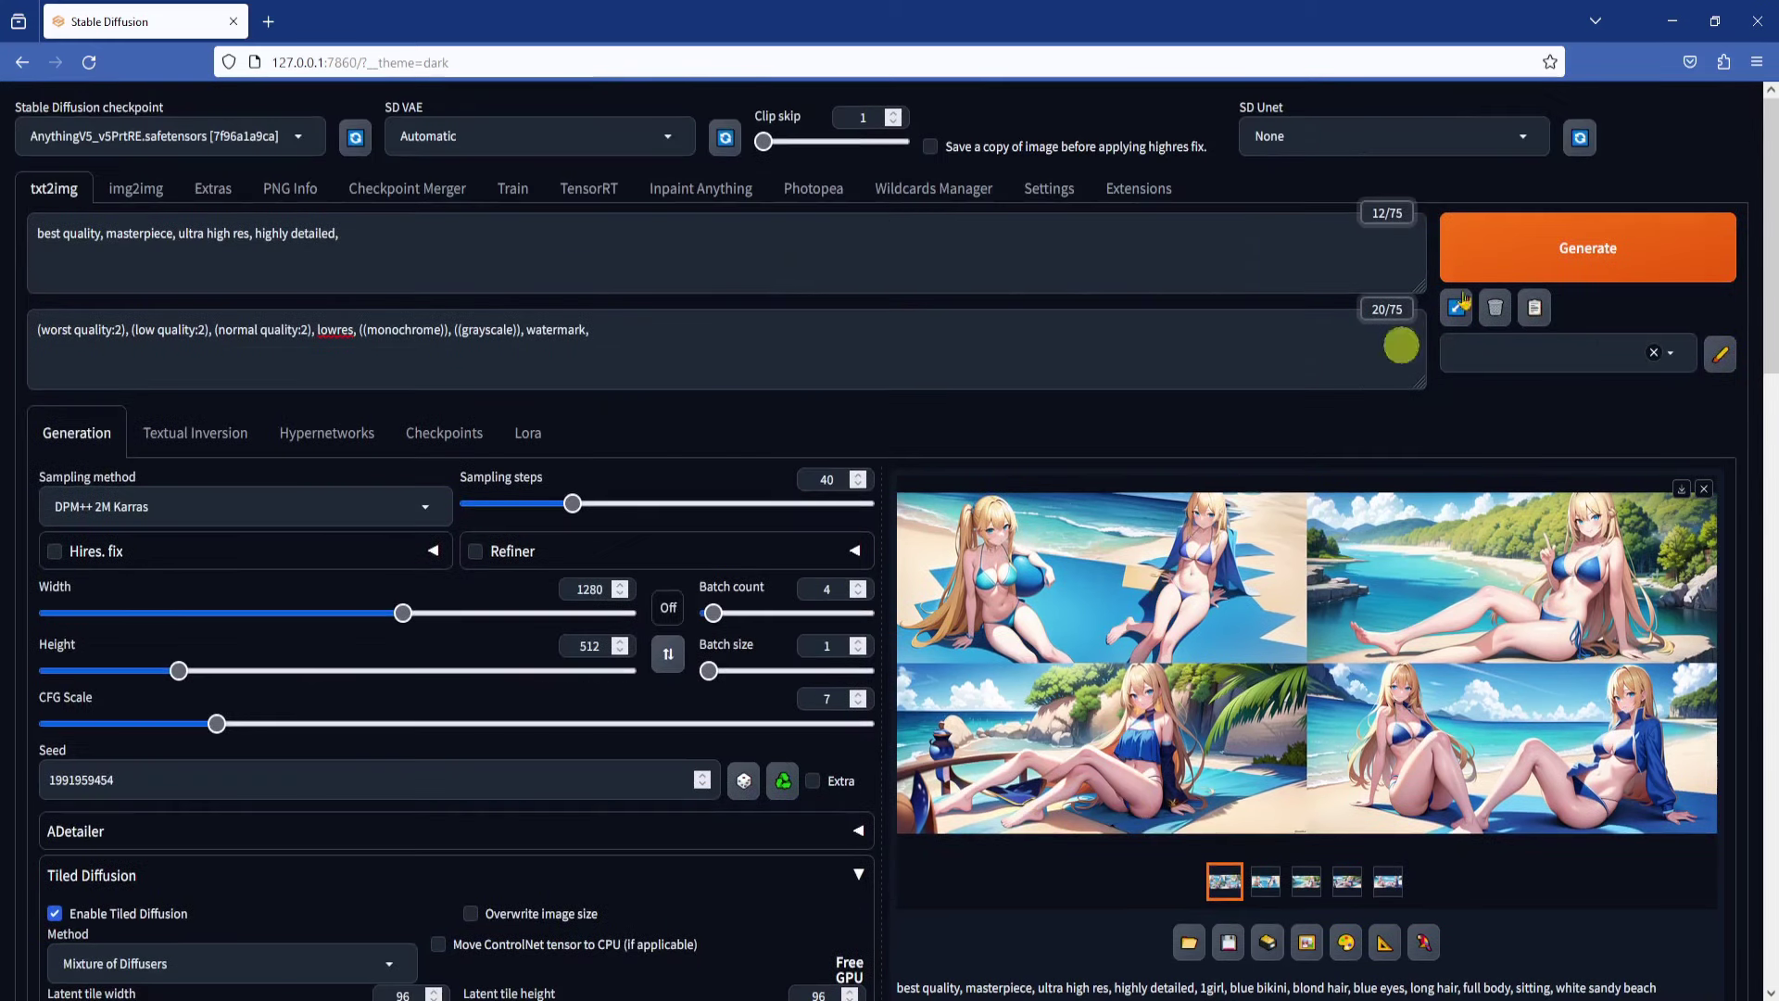
pyautogui.click(1650, 252)
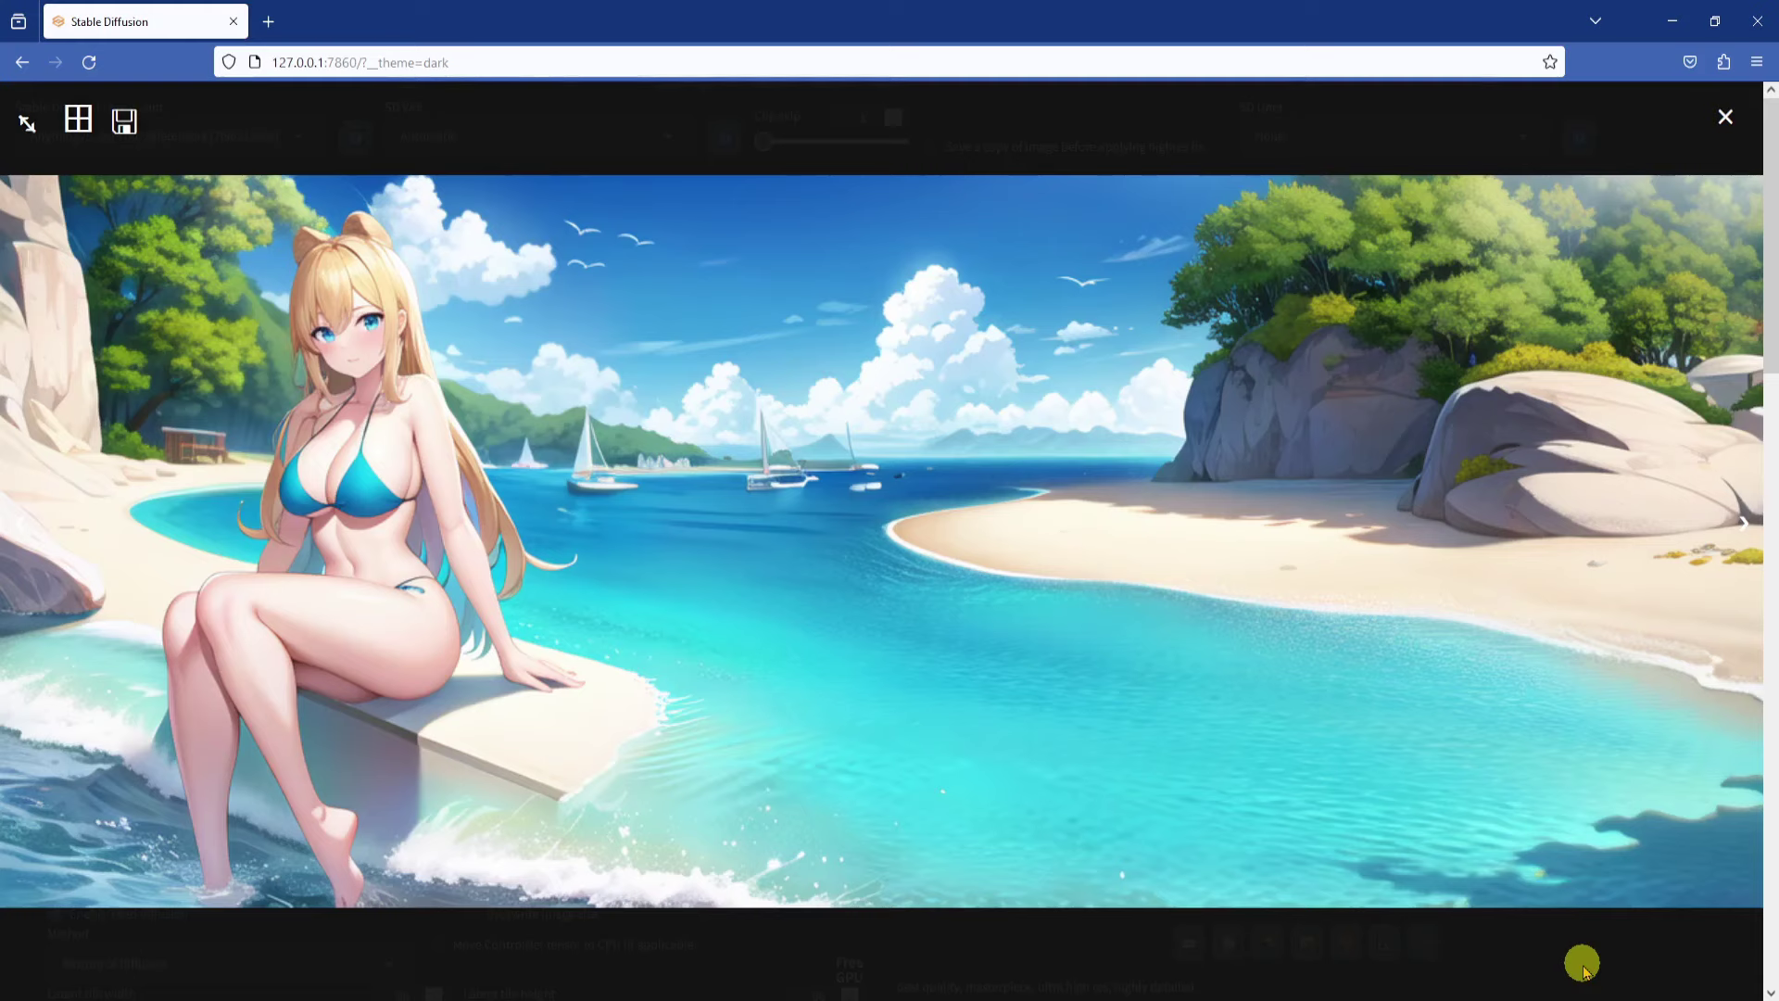
pyautogui.click(1723, 118)
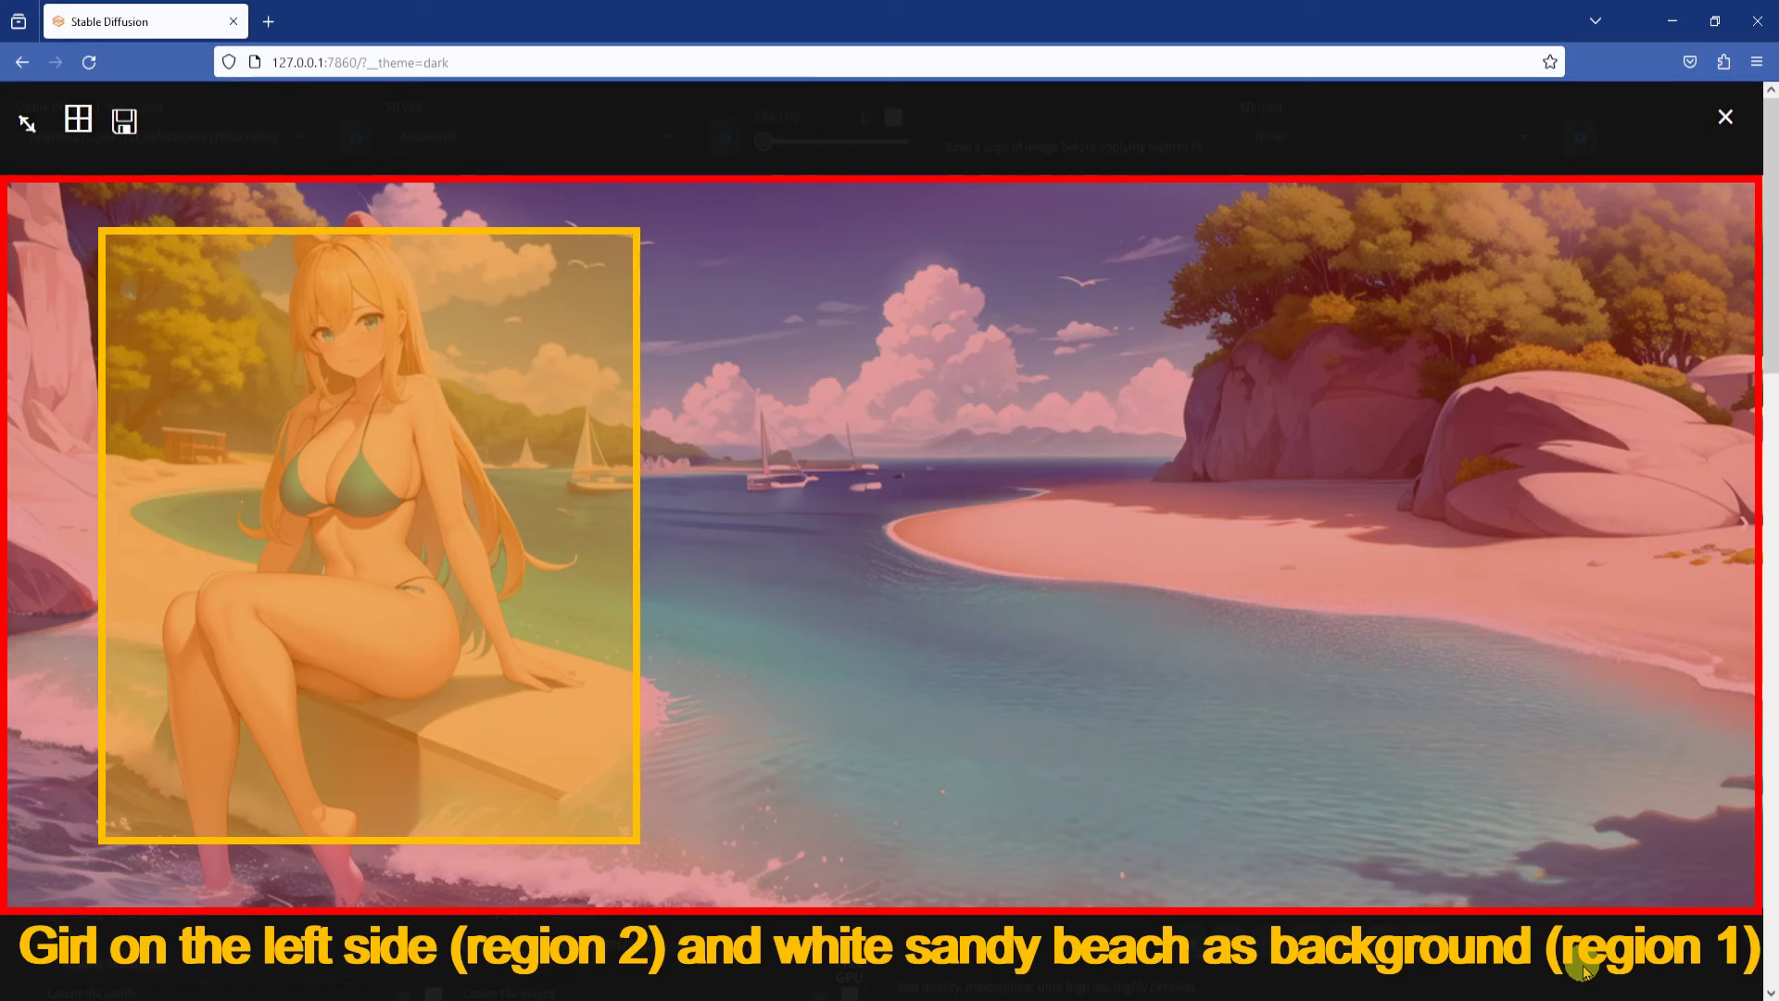
pyautogui.click(1584, 970)
pyautogui.scroll(-3, 979, 889)
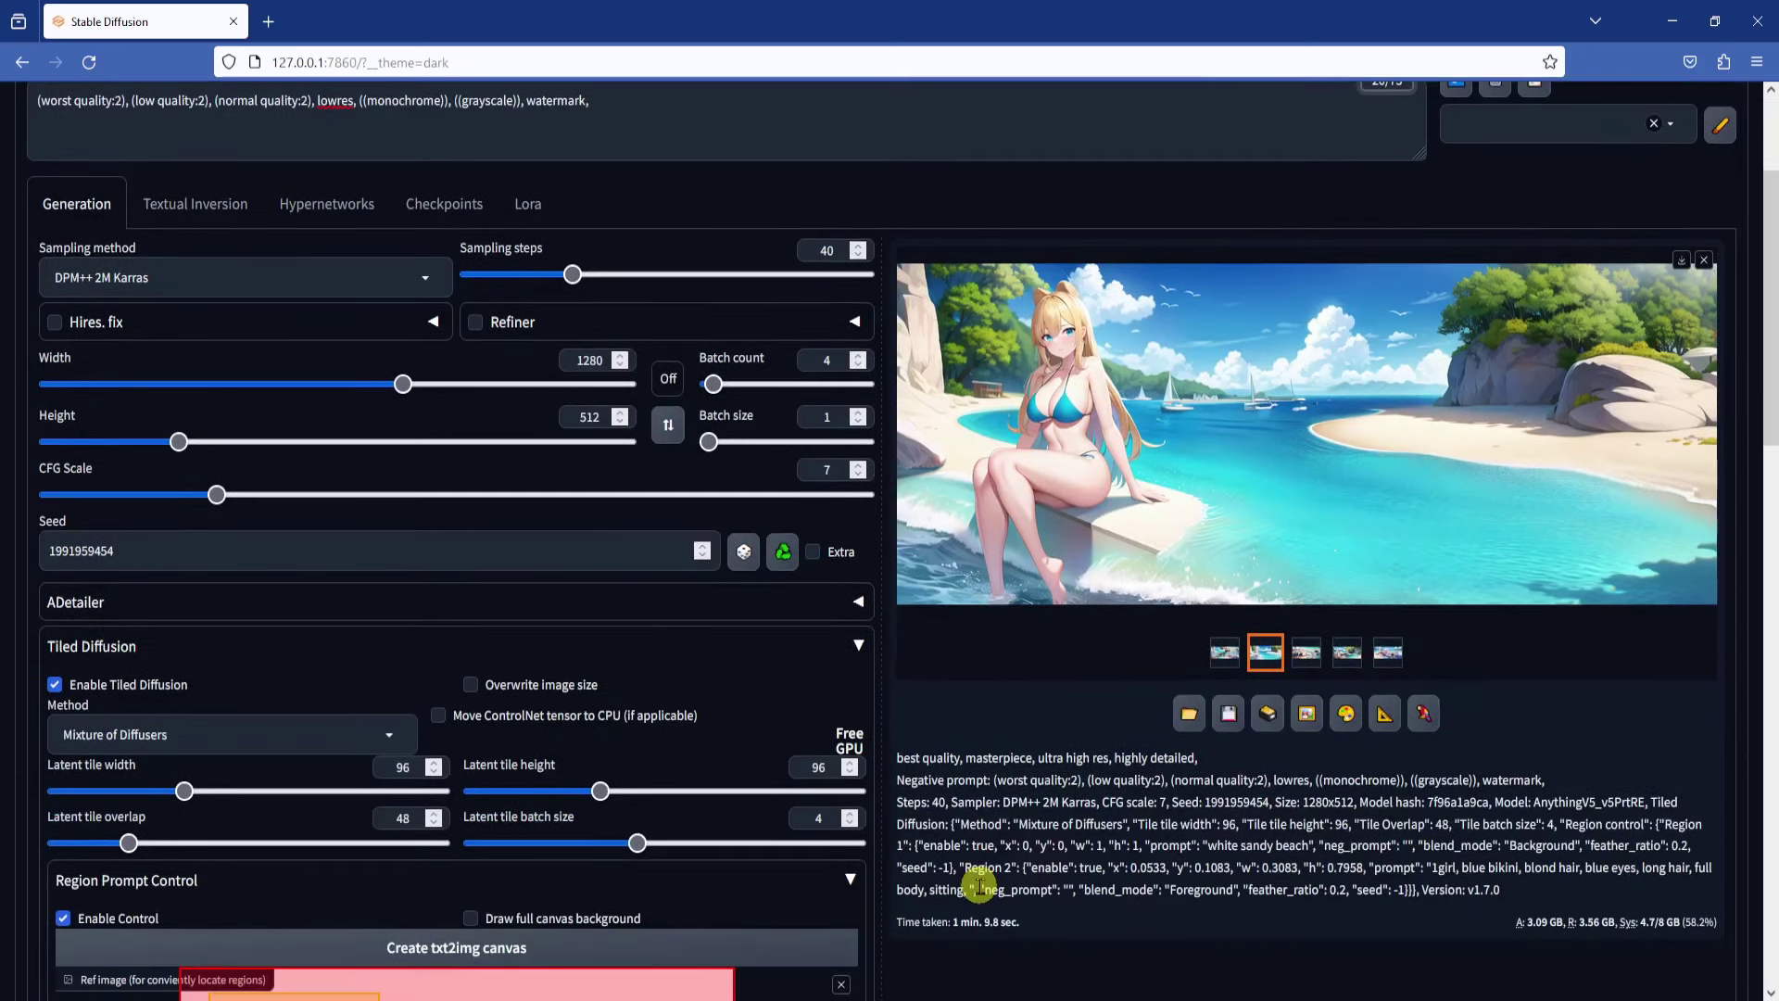
pyautogui.scroll(3, 979, 886)
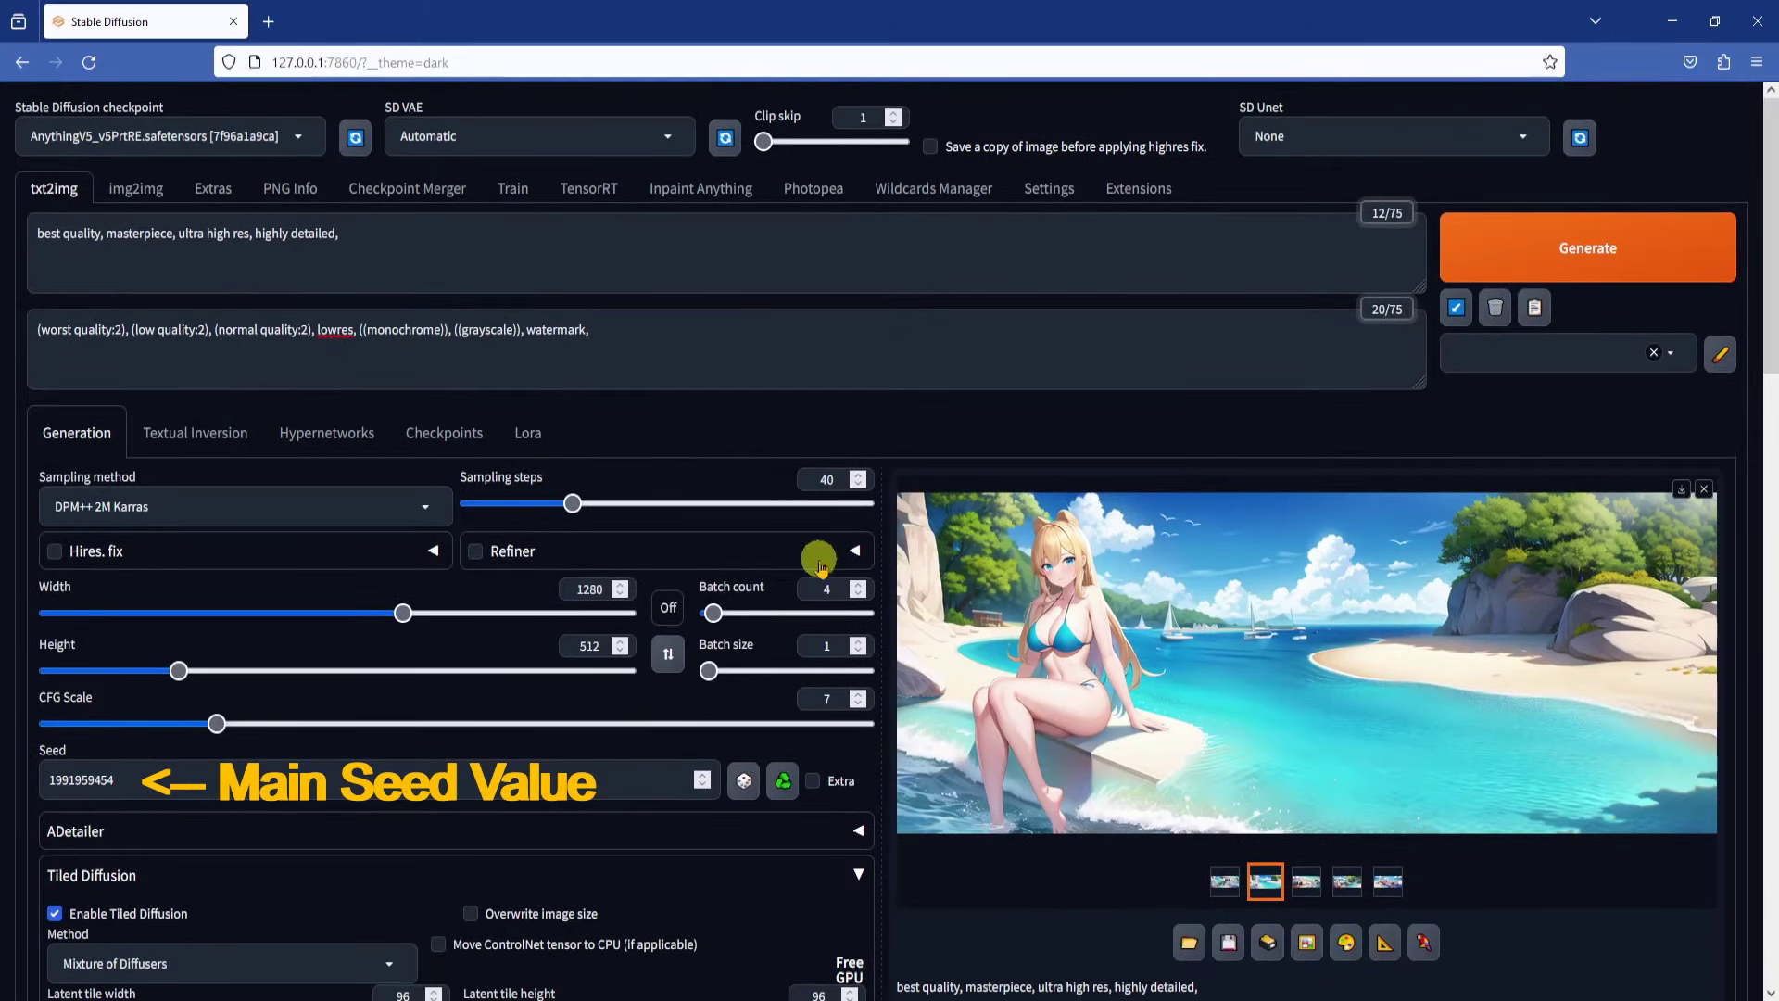
pyautogui.doubleClick(827, 589)
pyautogui.write('1')
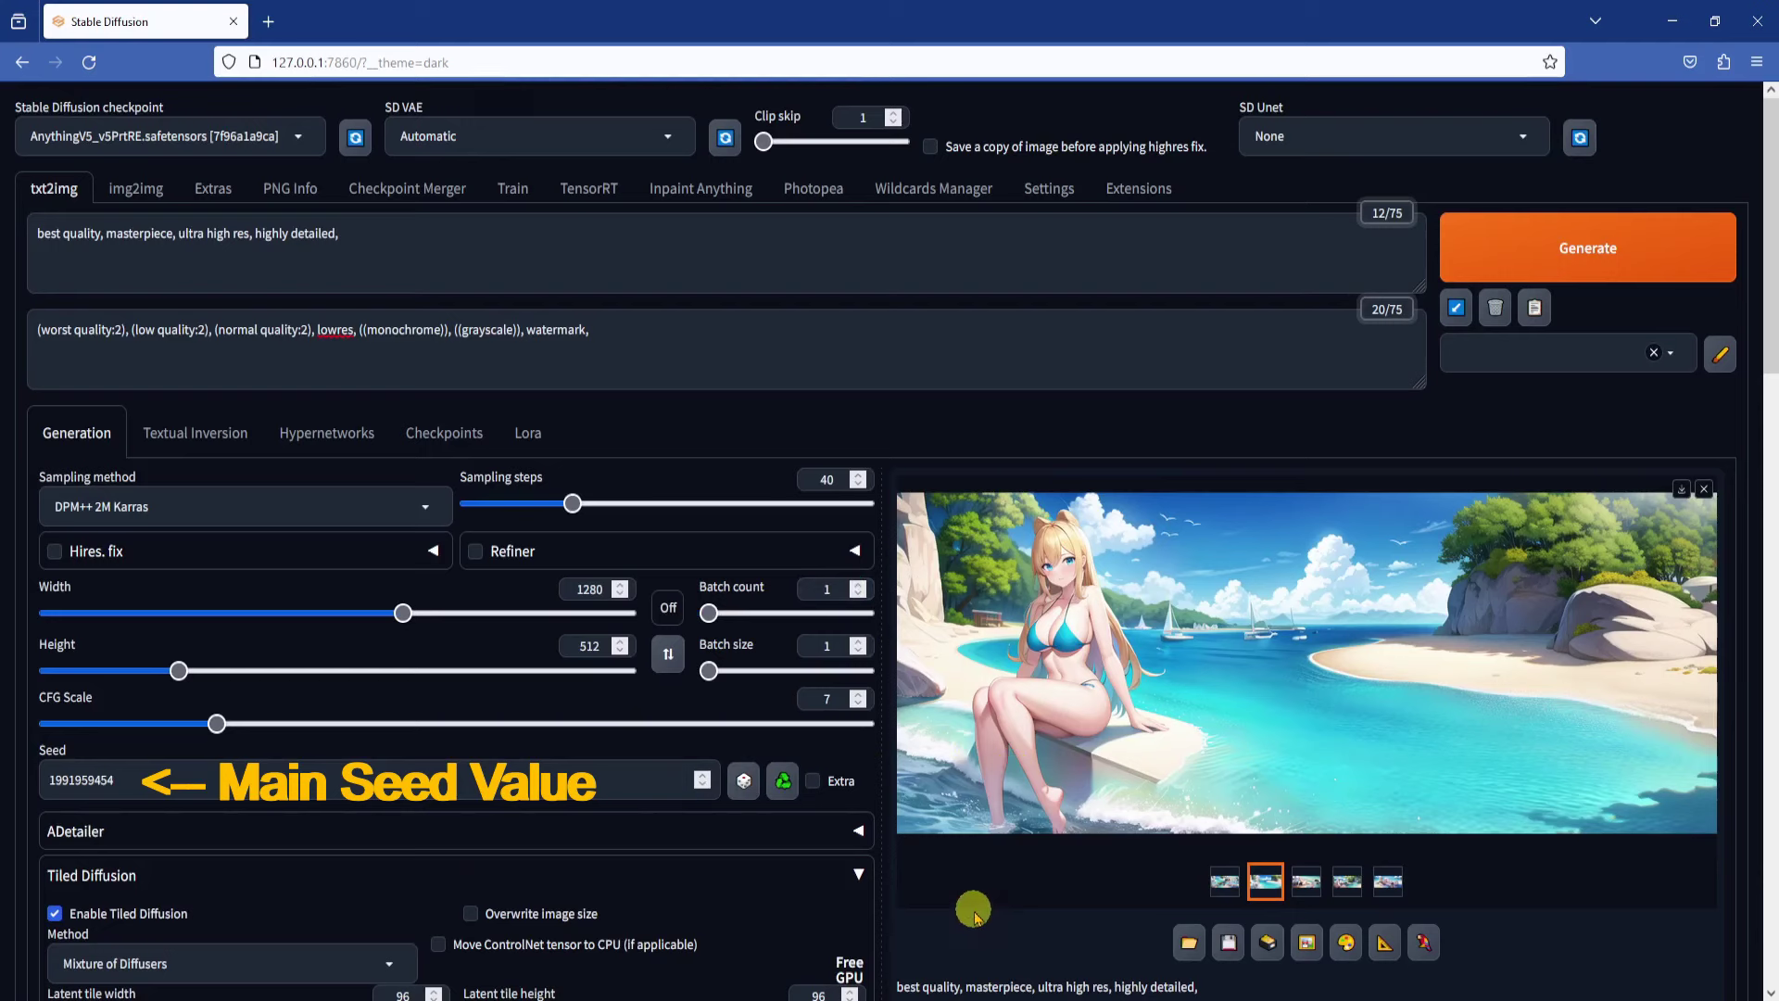
pyautogui.click(198, 788)
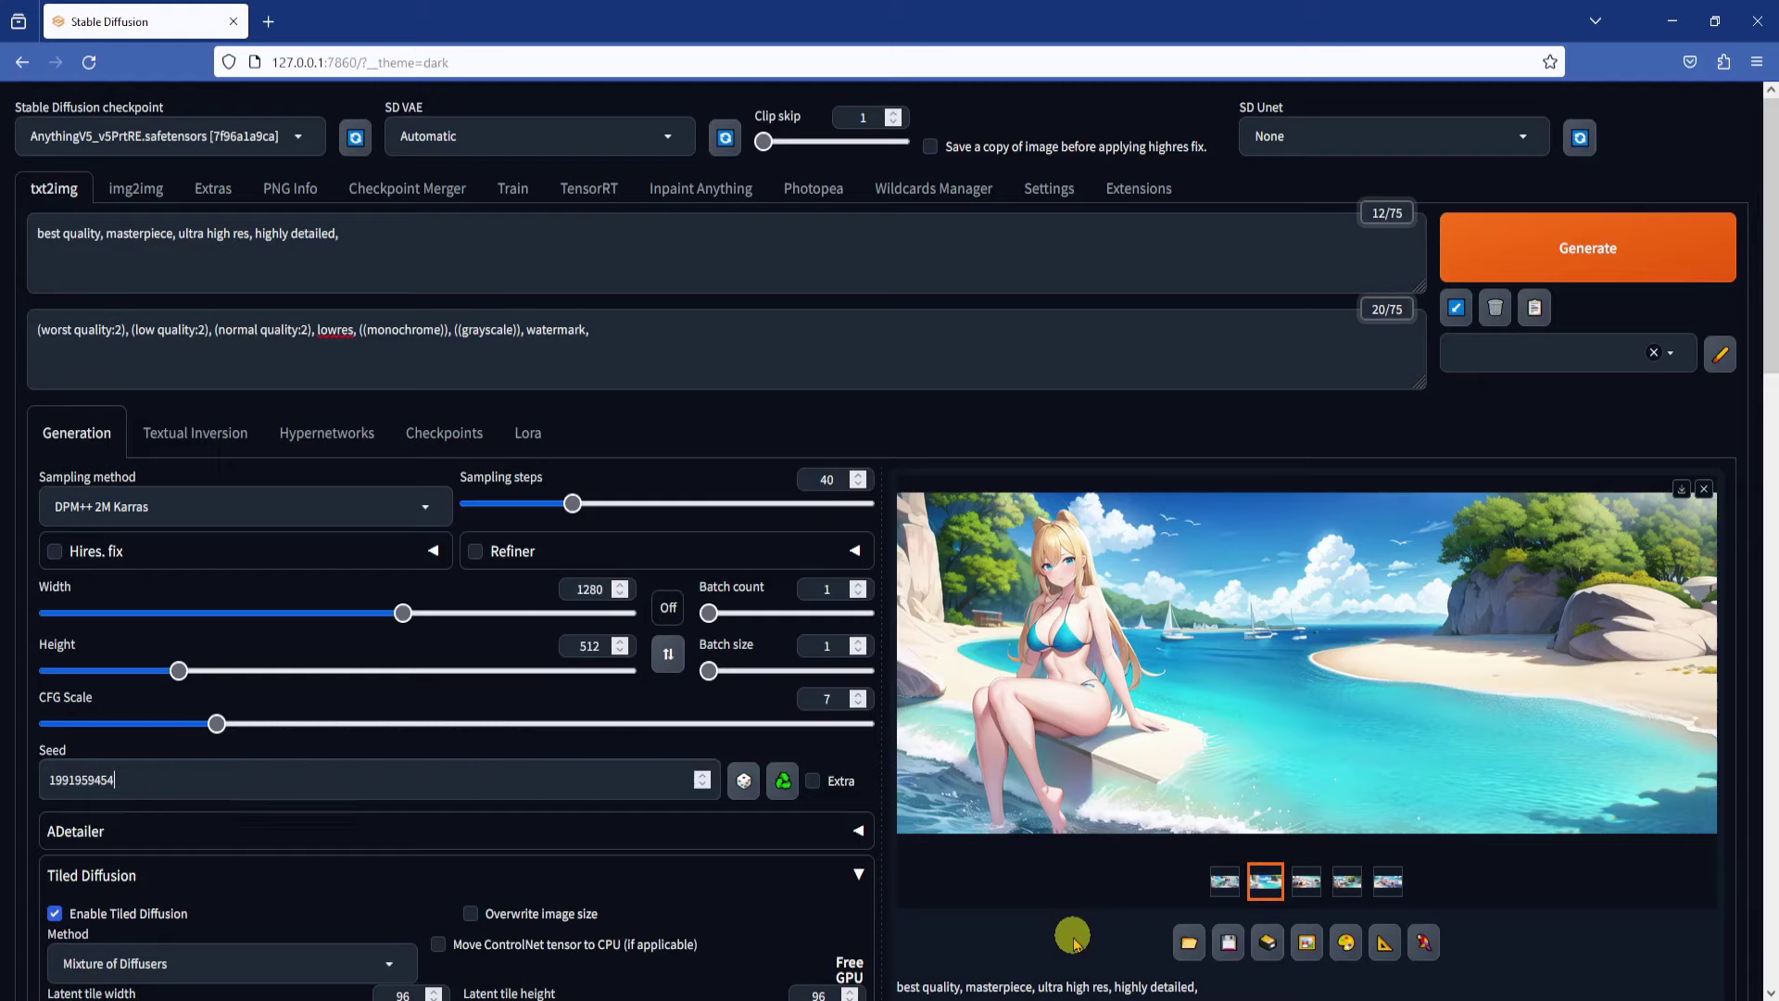
pyautogui.scroll(-10, 1056, 908)
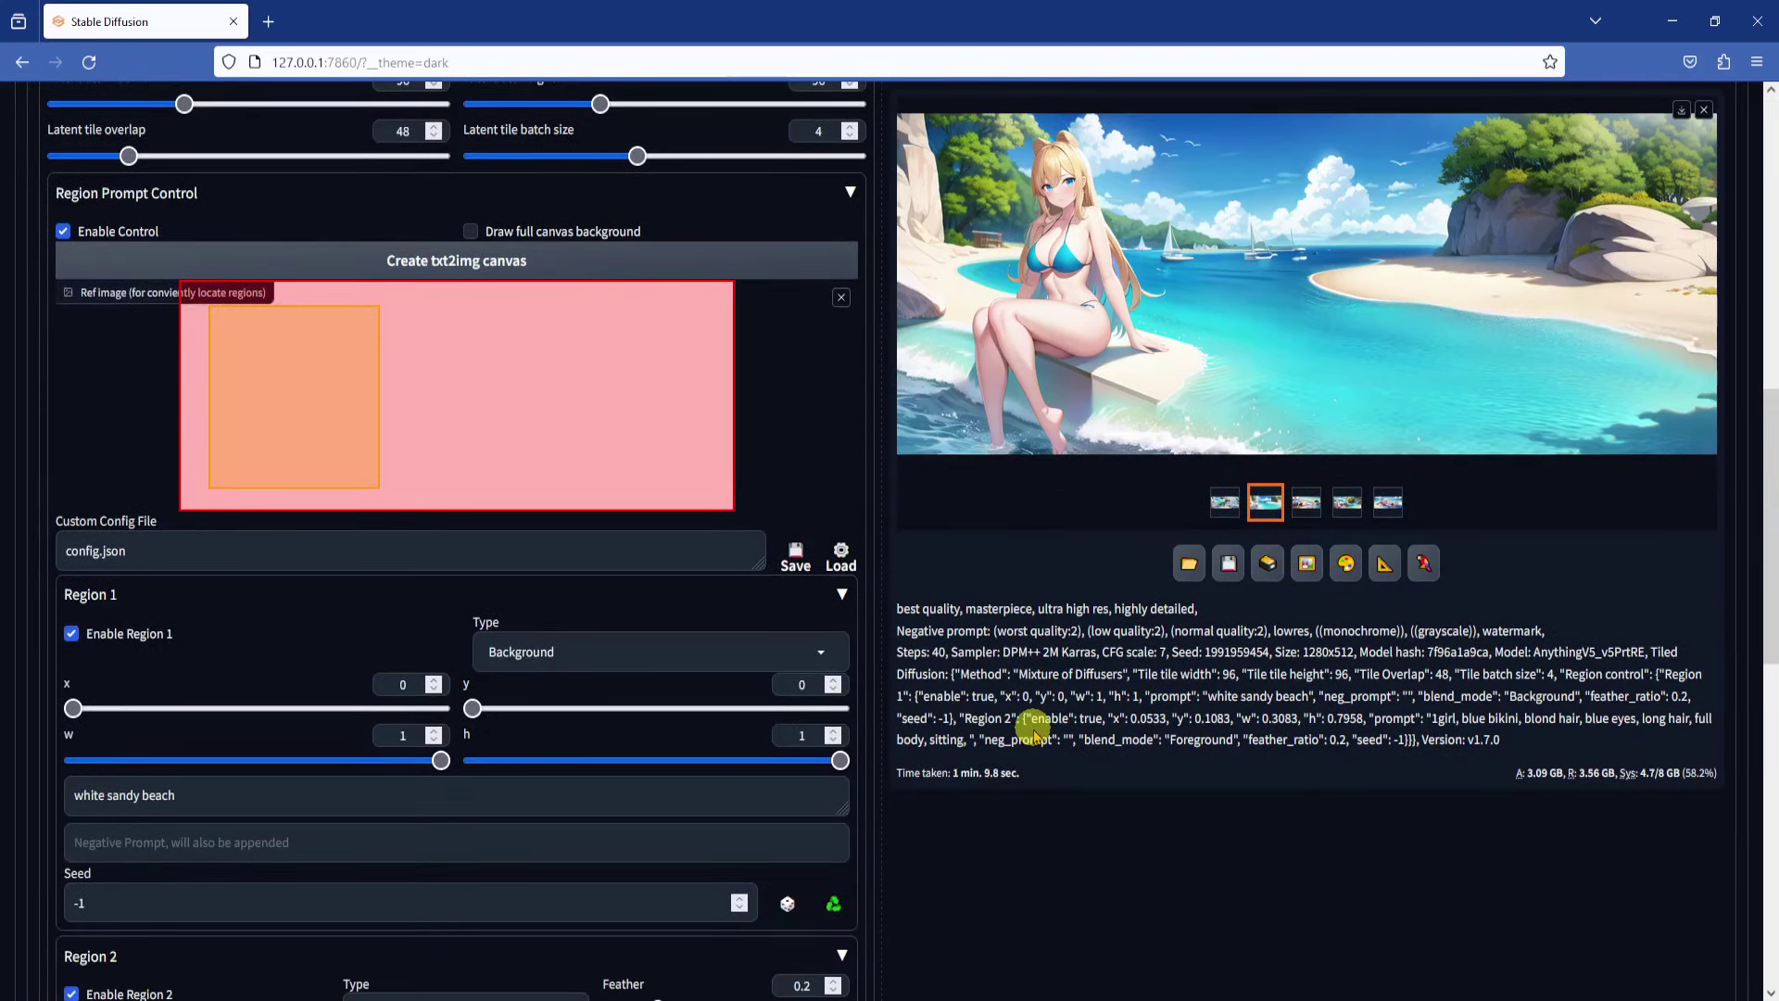
pyautogui.scroll(-3, 1033, 732)
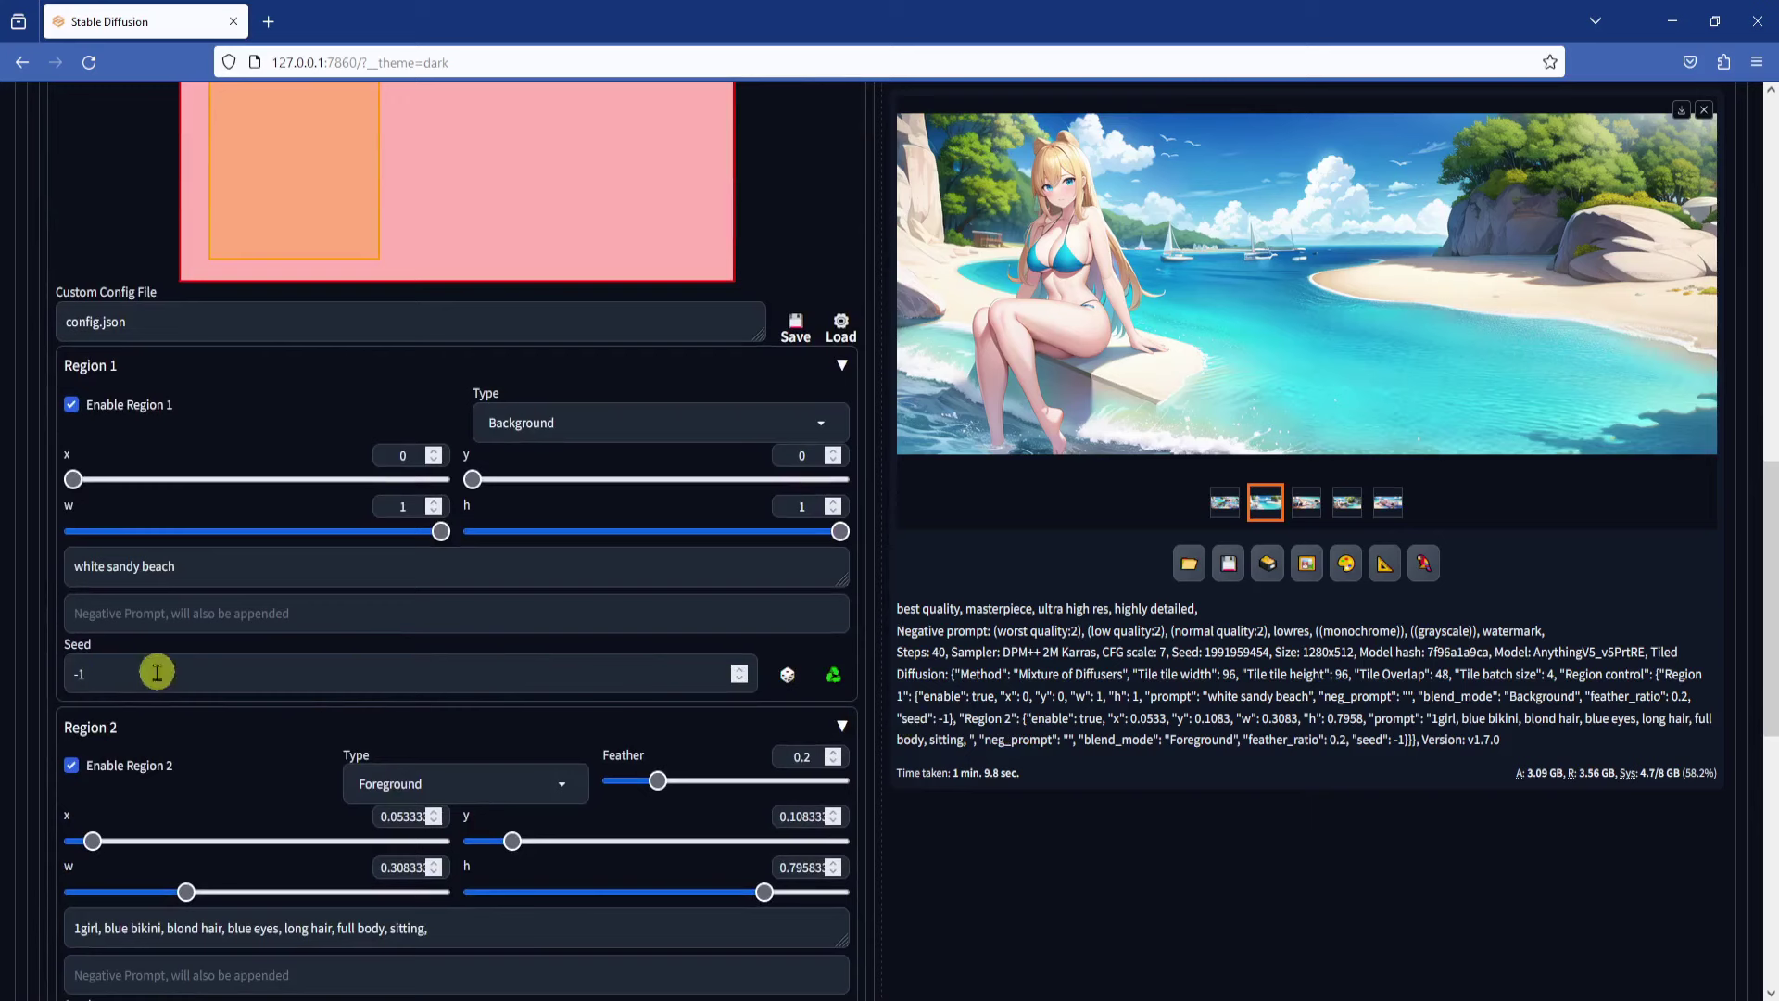
pyautogui.scroll(-3, 336, 678)
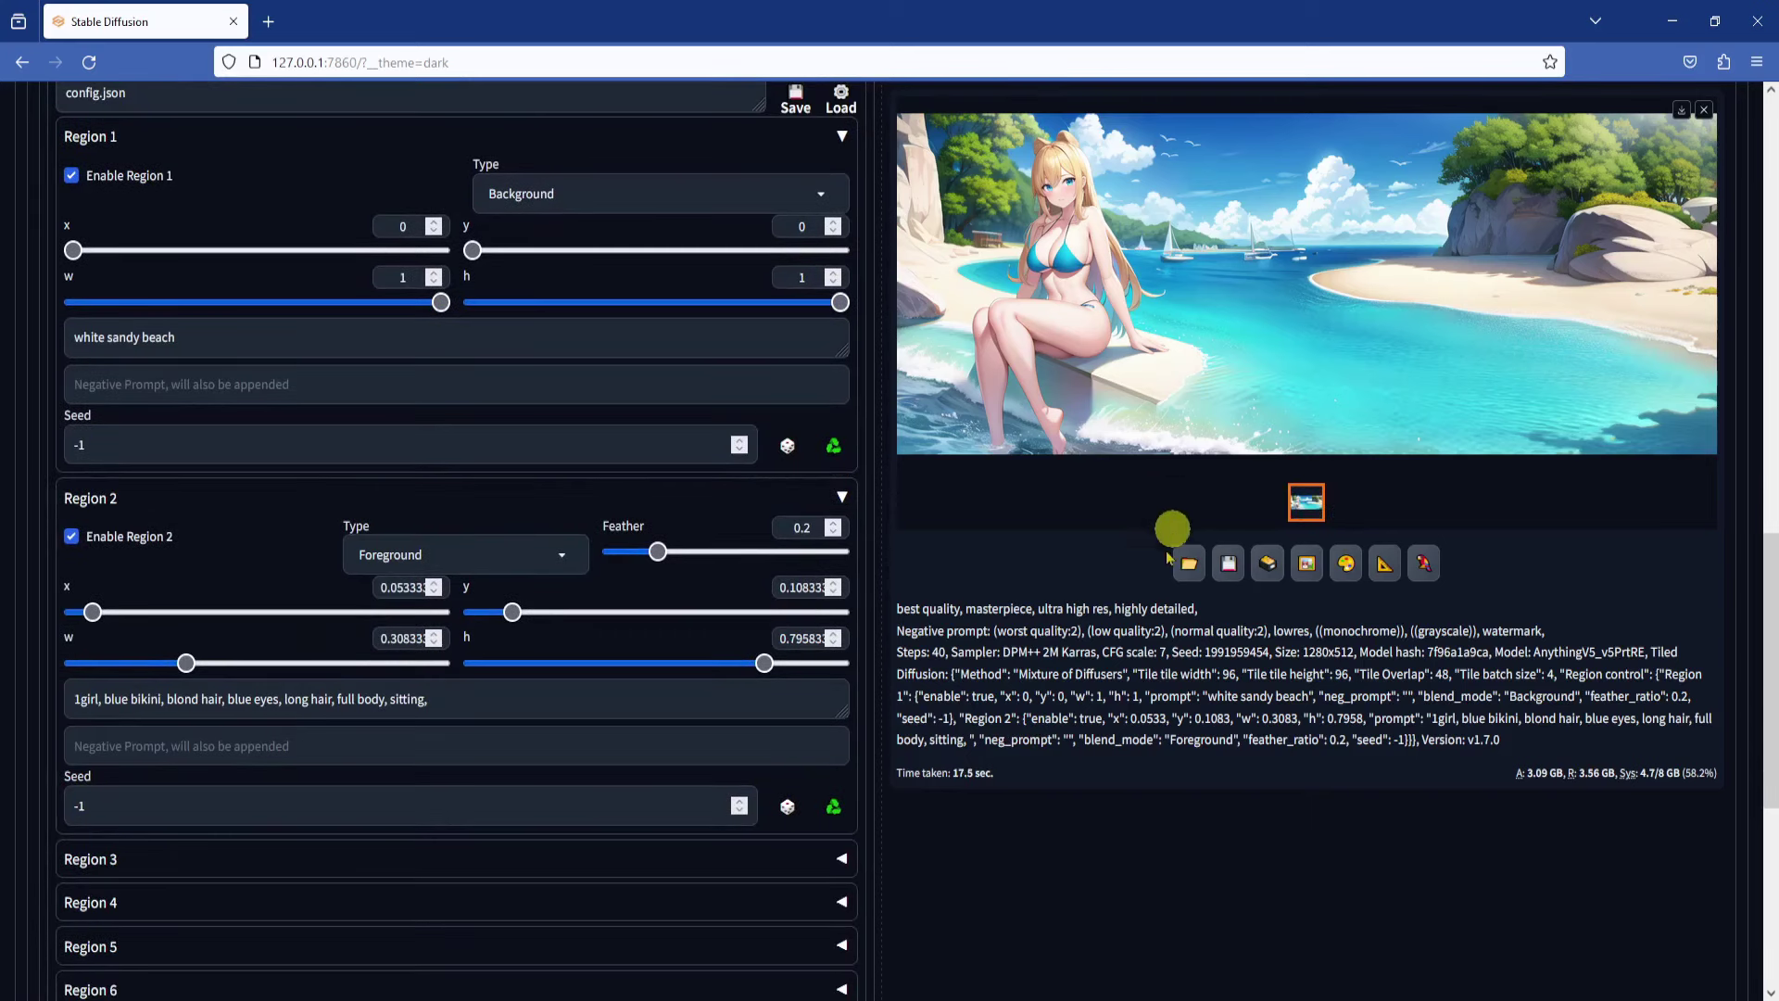
pyautogui.doubleClick(139, 440)
pyautogui.press('BackSpace')
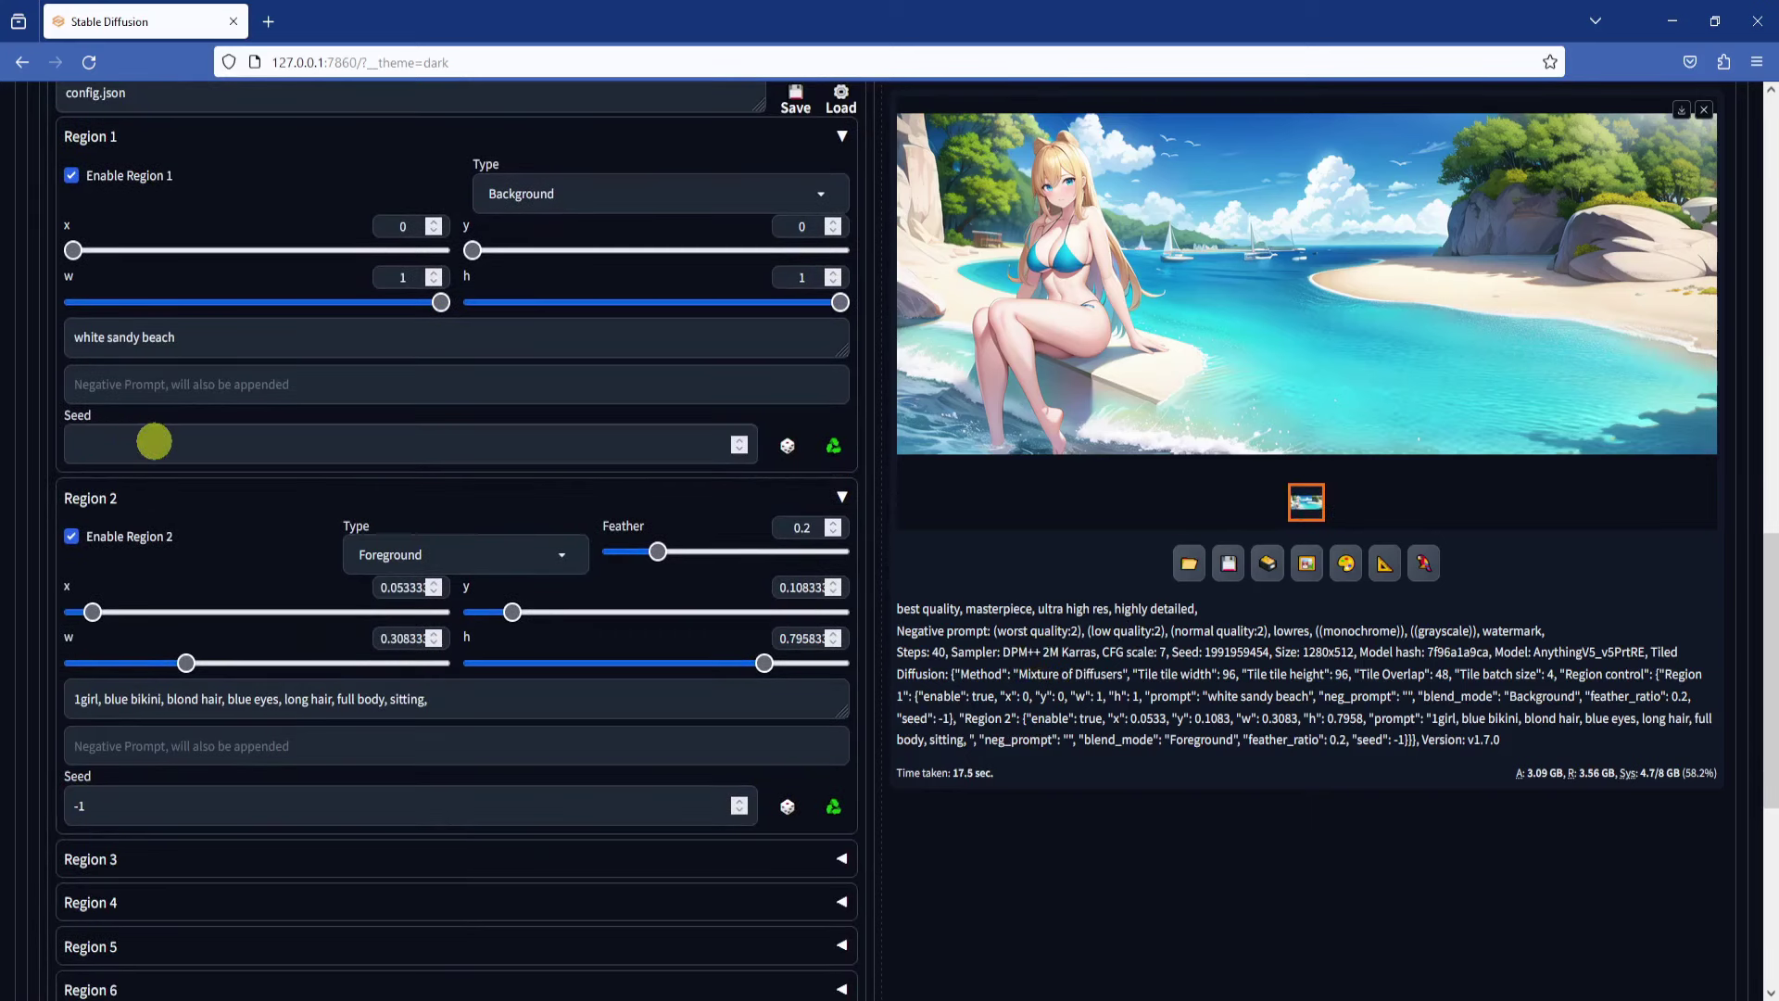
pyautogui.write('1111111111')
pyautogui.doubleClick(143, 794)
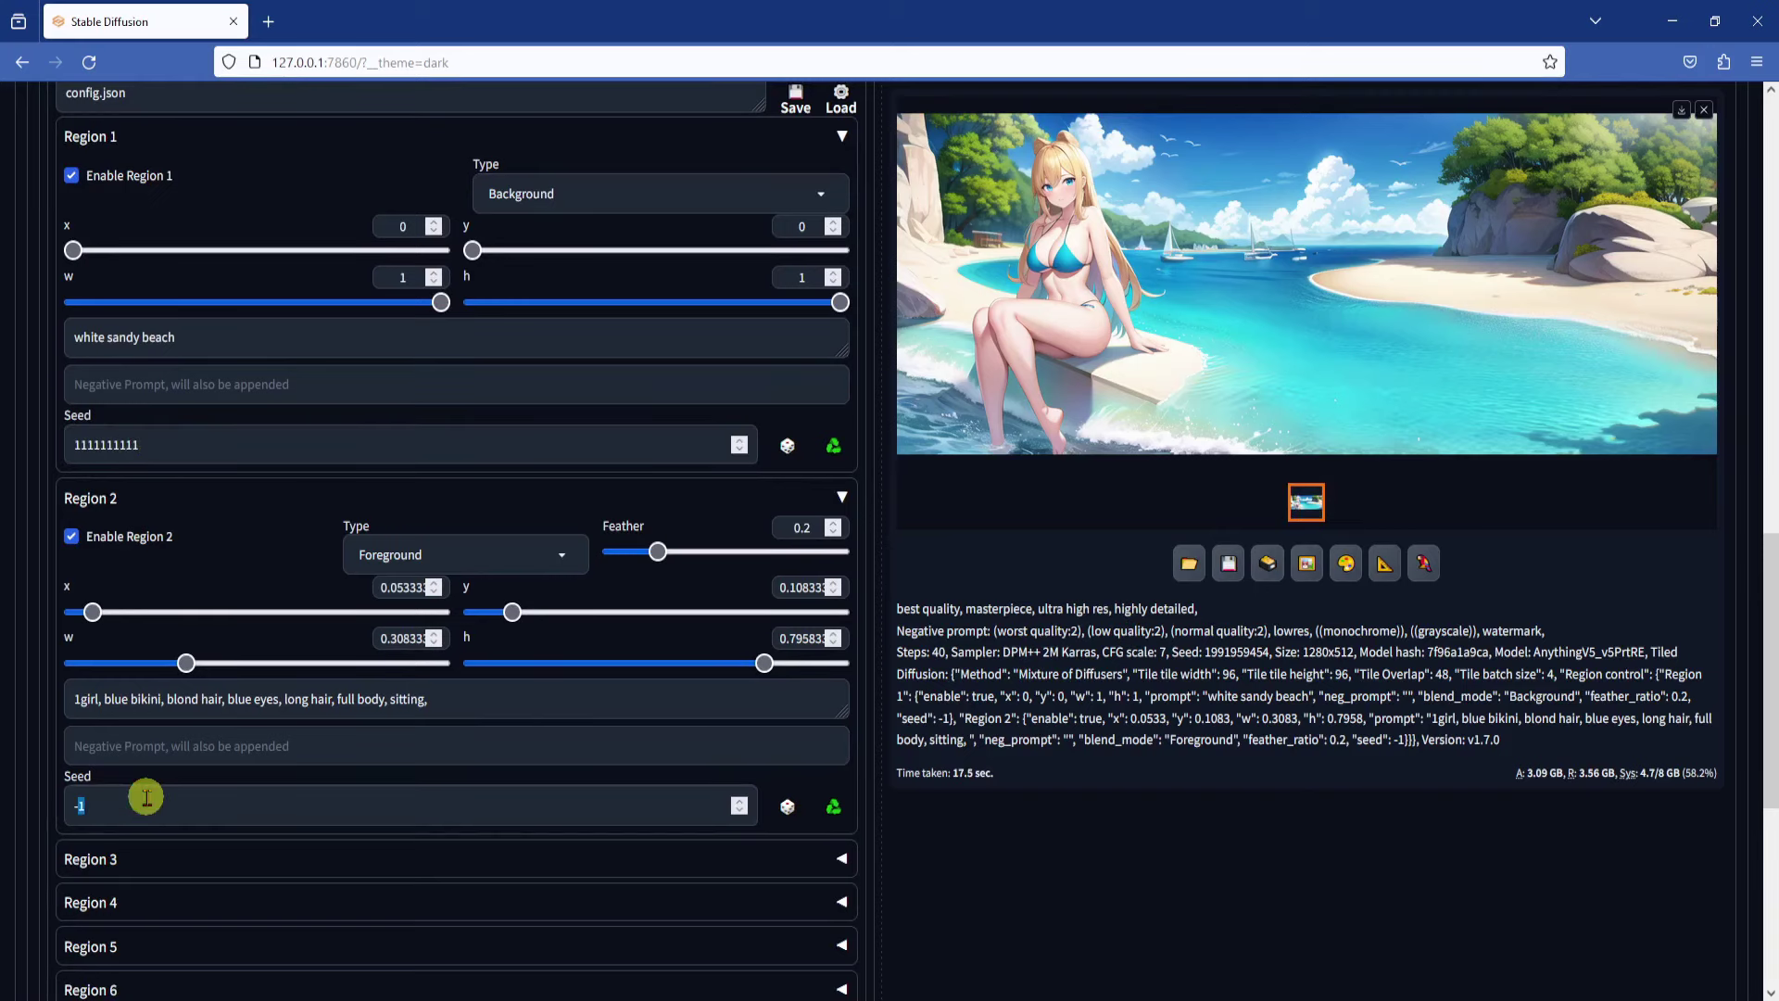
pyautogui.press('BackSpace')
pyautogui.write('6465487987645')
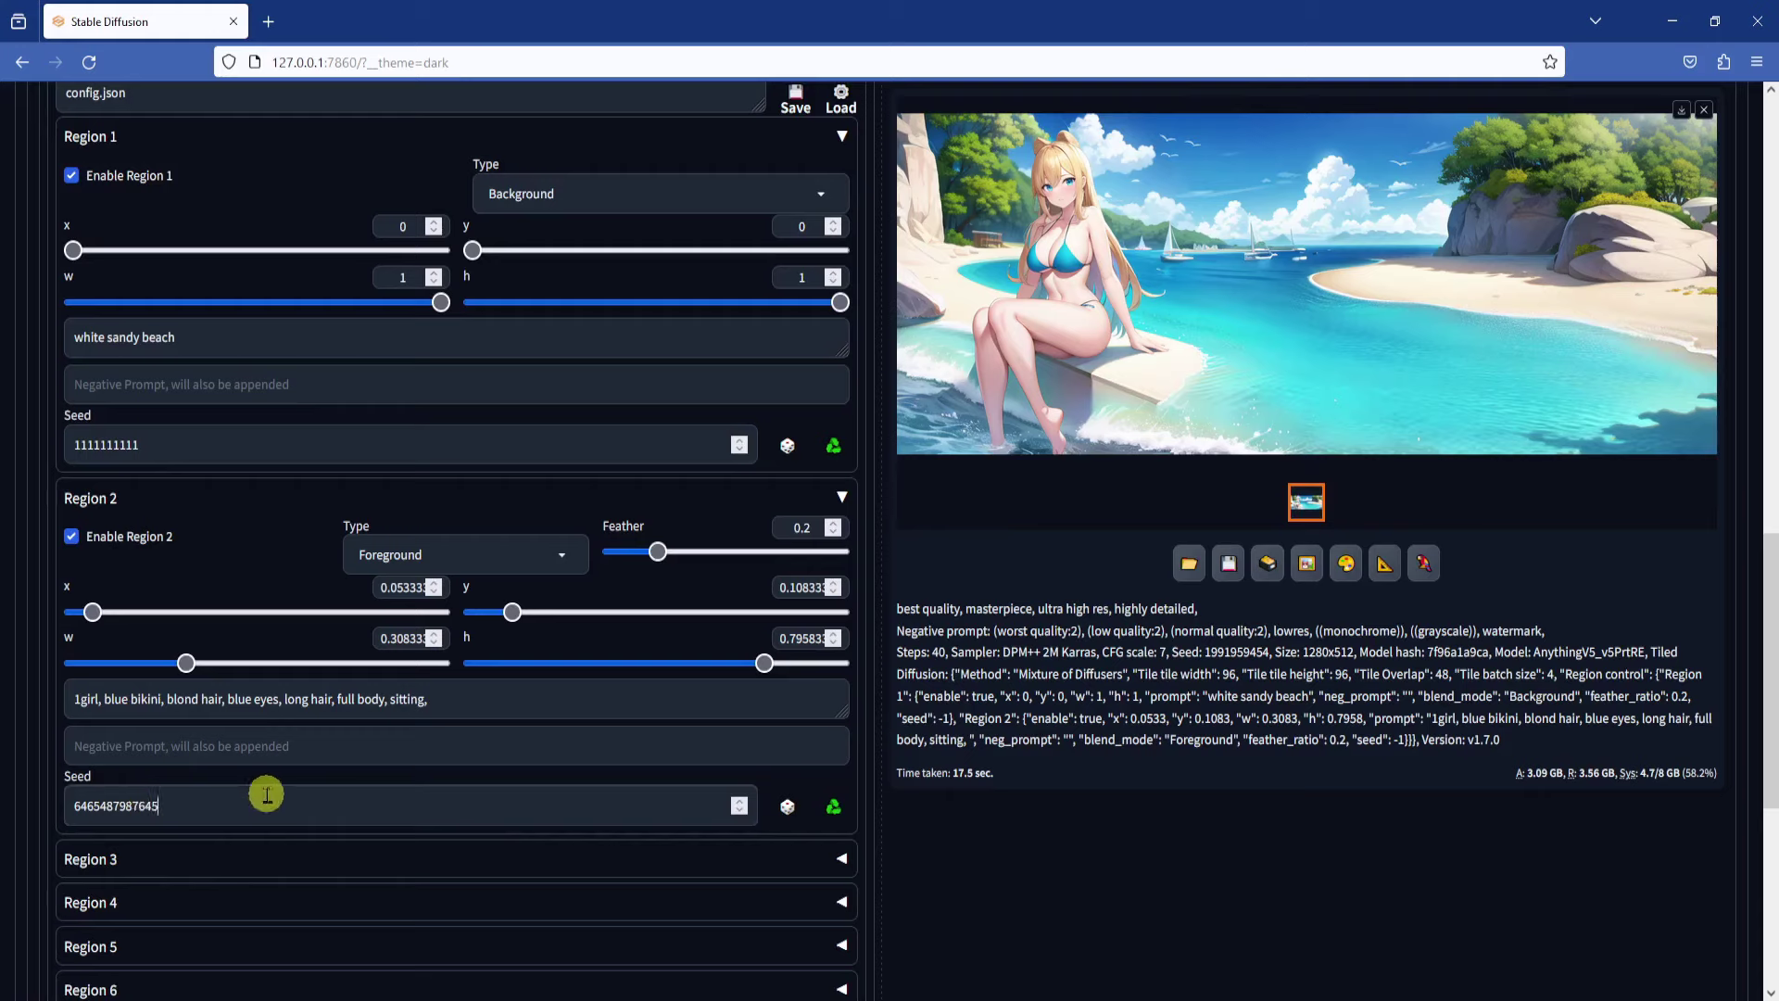
pyautogui.click(1309, 884)
# Step: Generate with the fixed region seeds, then reset both region seeds to -1
pyautogui.hotkey('ctrl', 'Return')
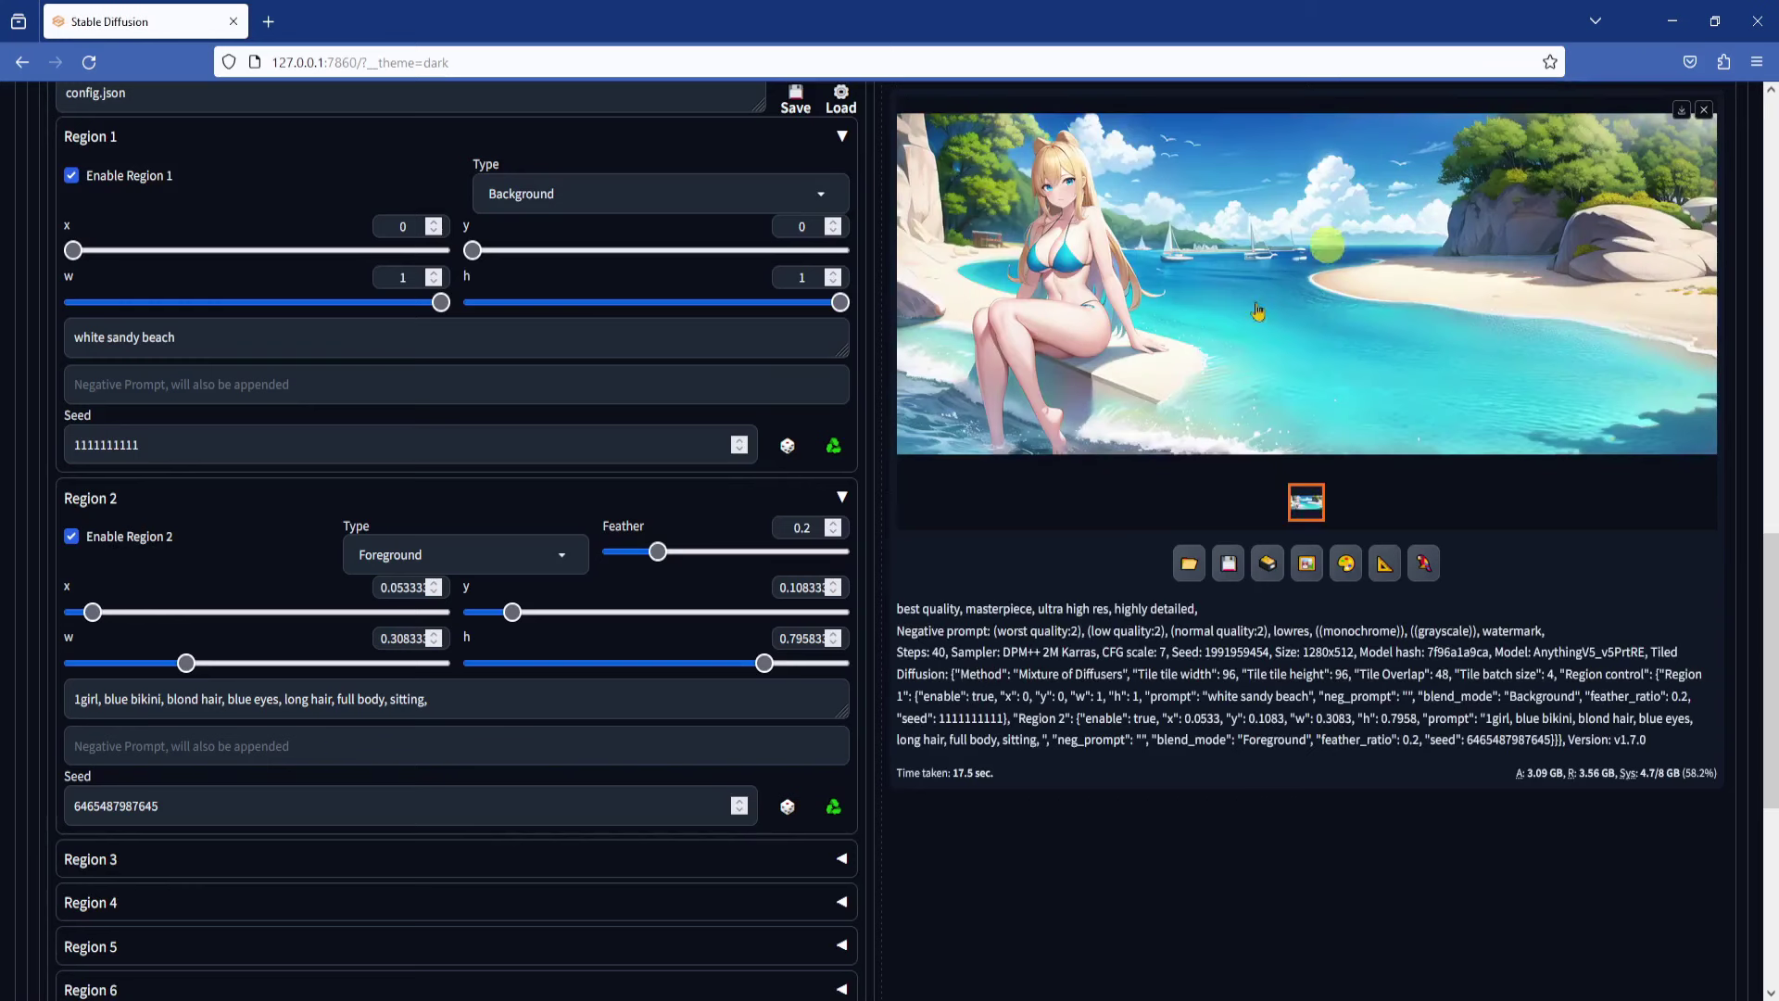
pyautogui.click(788, 446)
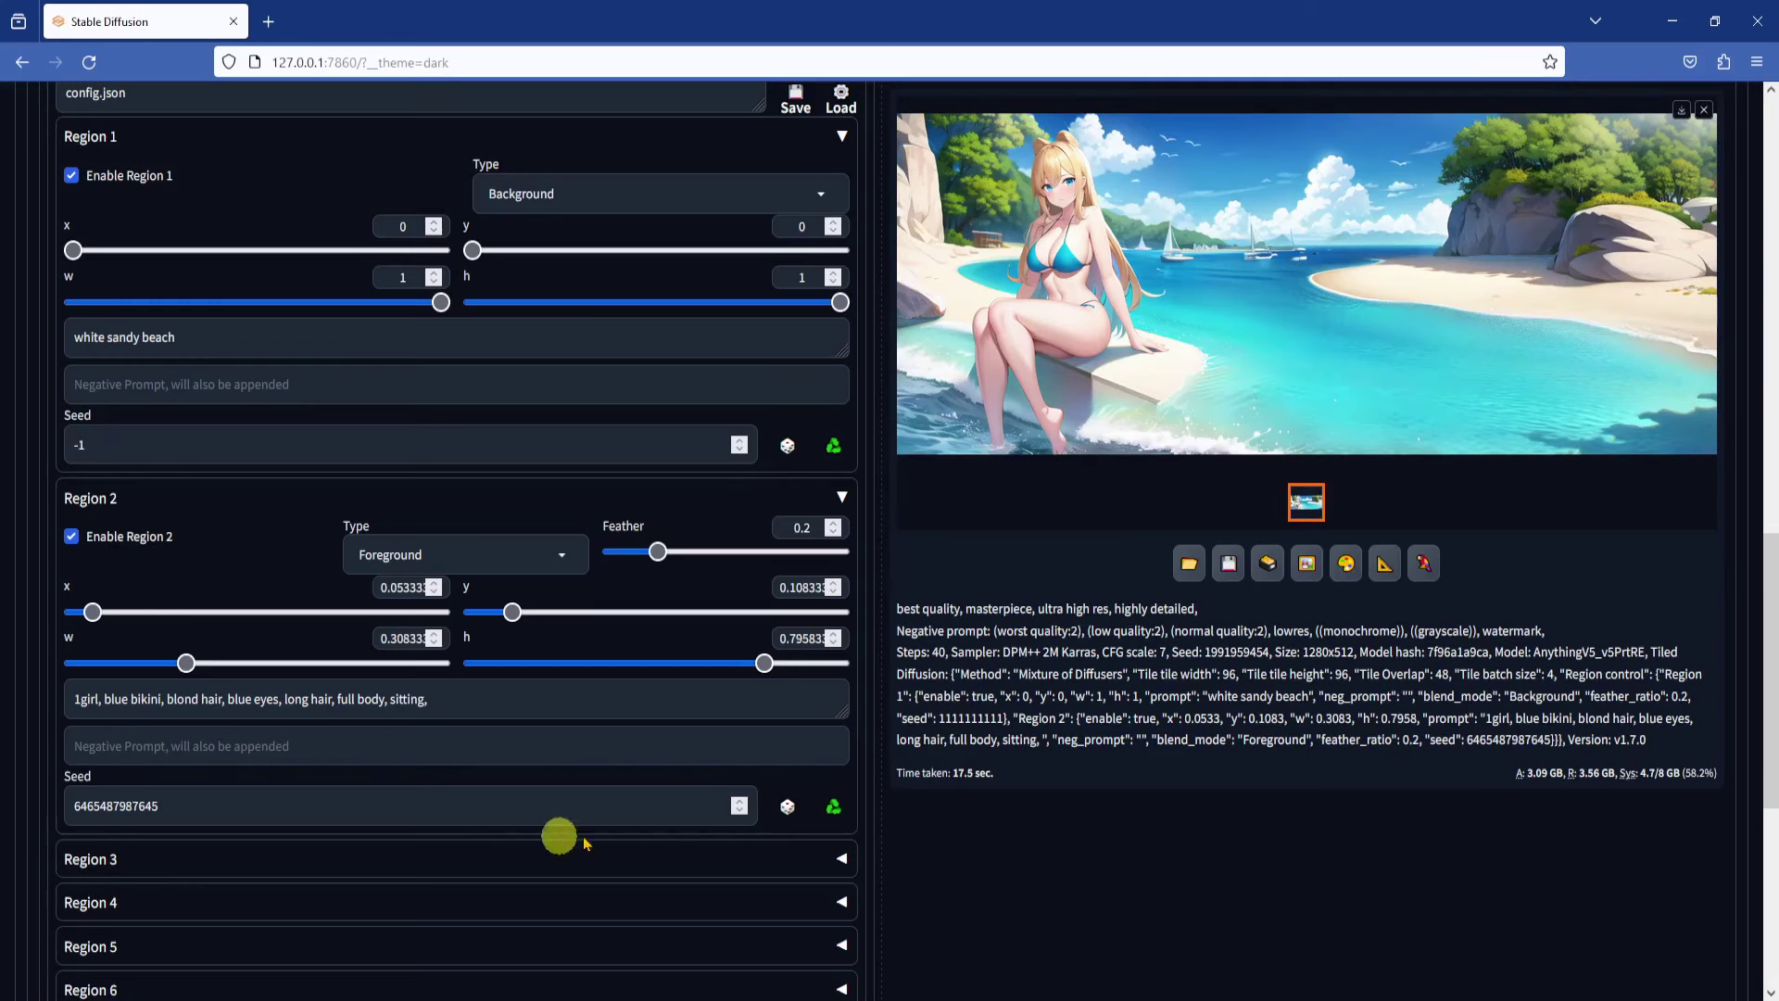
pyautogui.click(787, 806)
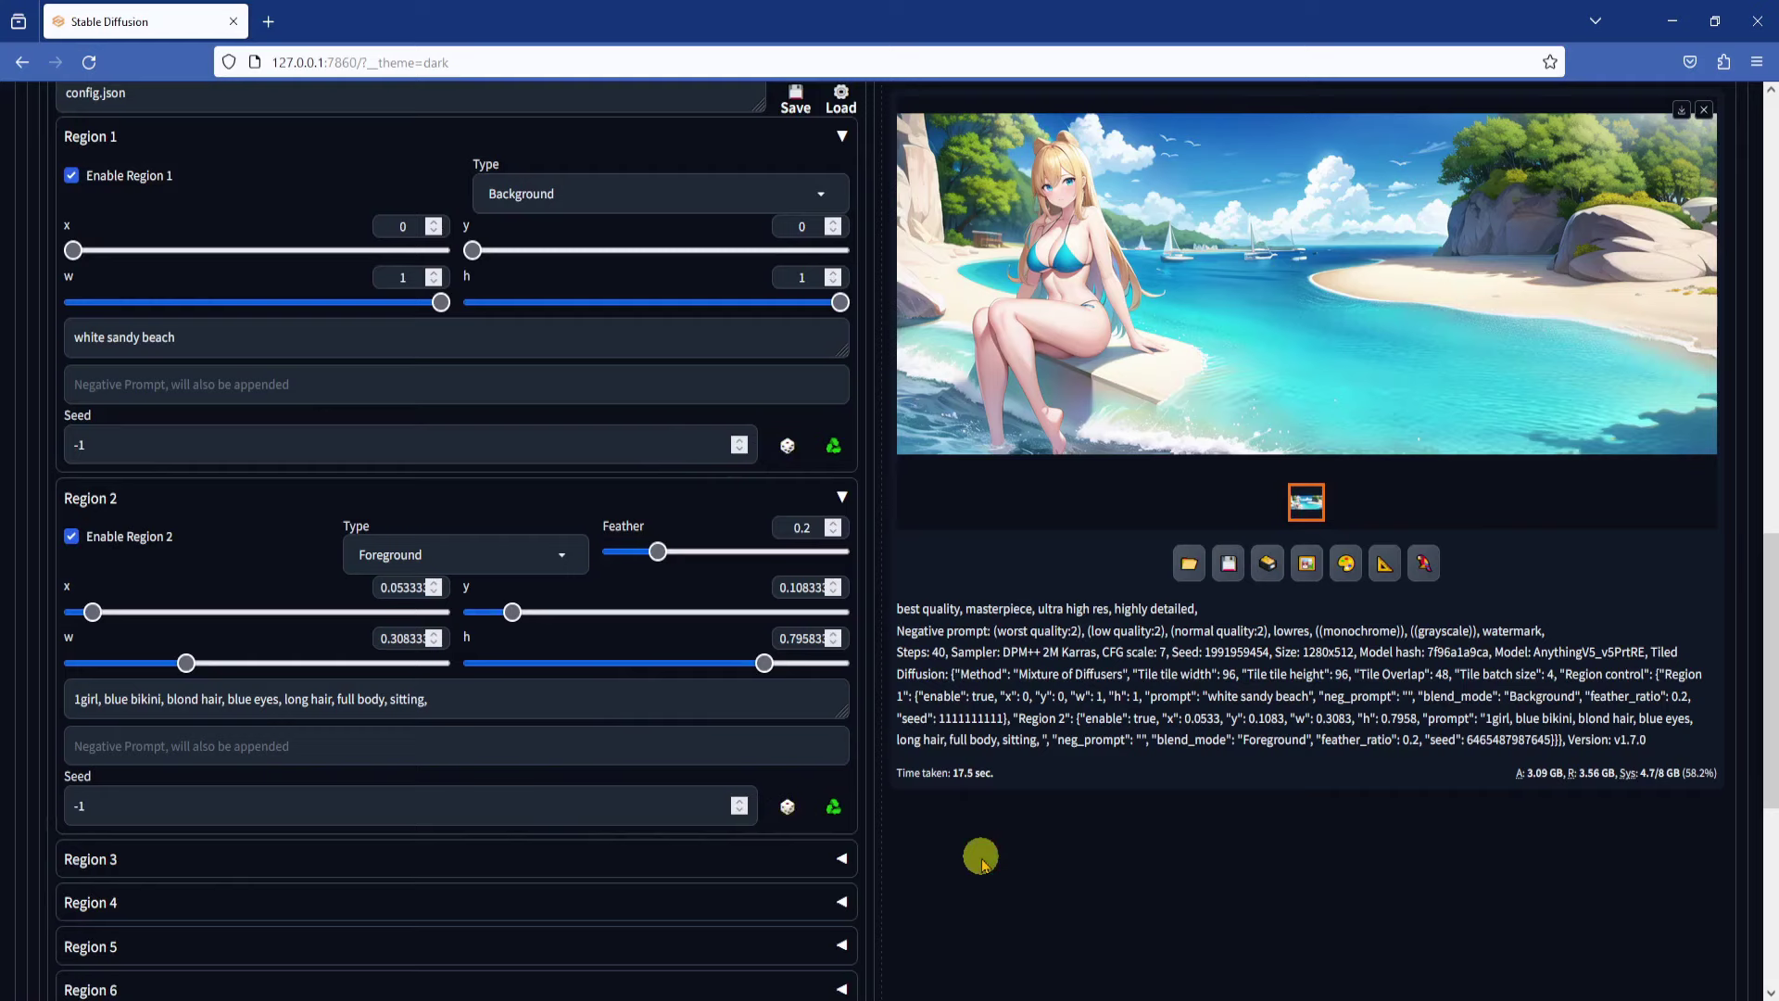
# Step: Nudge the girl's region box slightly right and generate
pyautogui.scroll(5, 1072, 814)
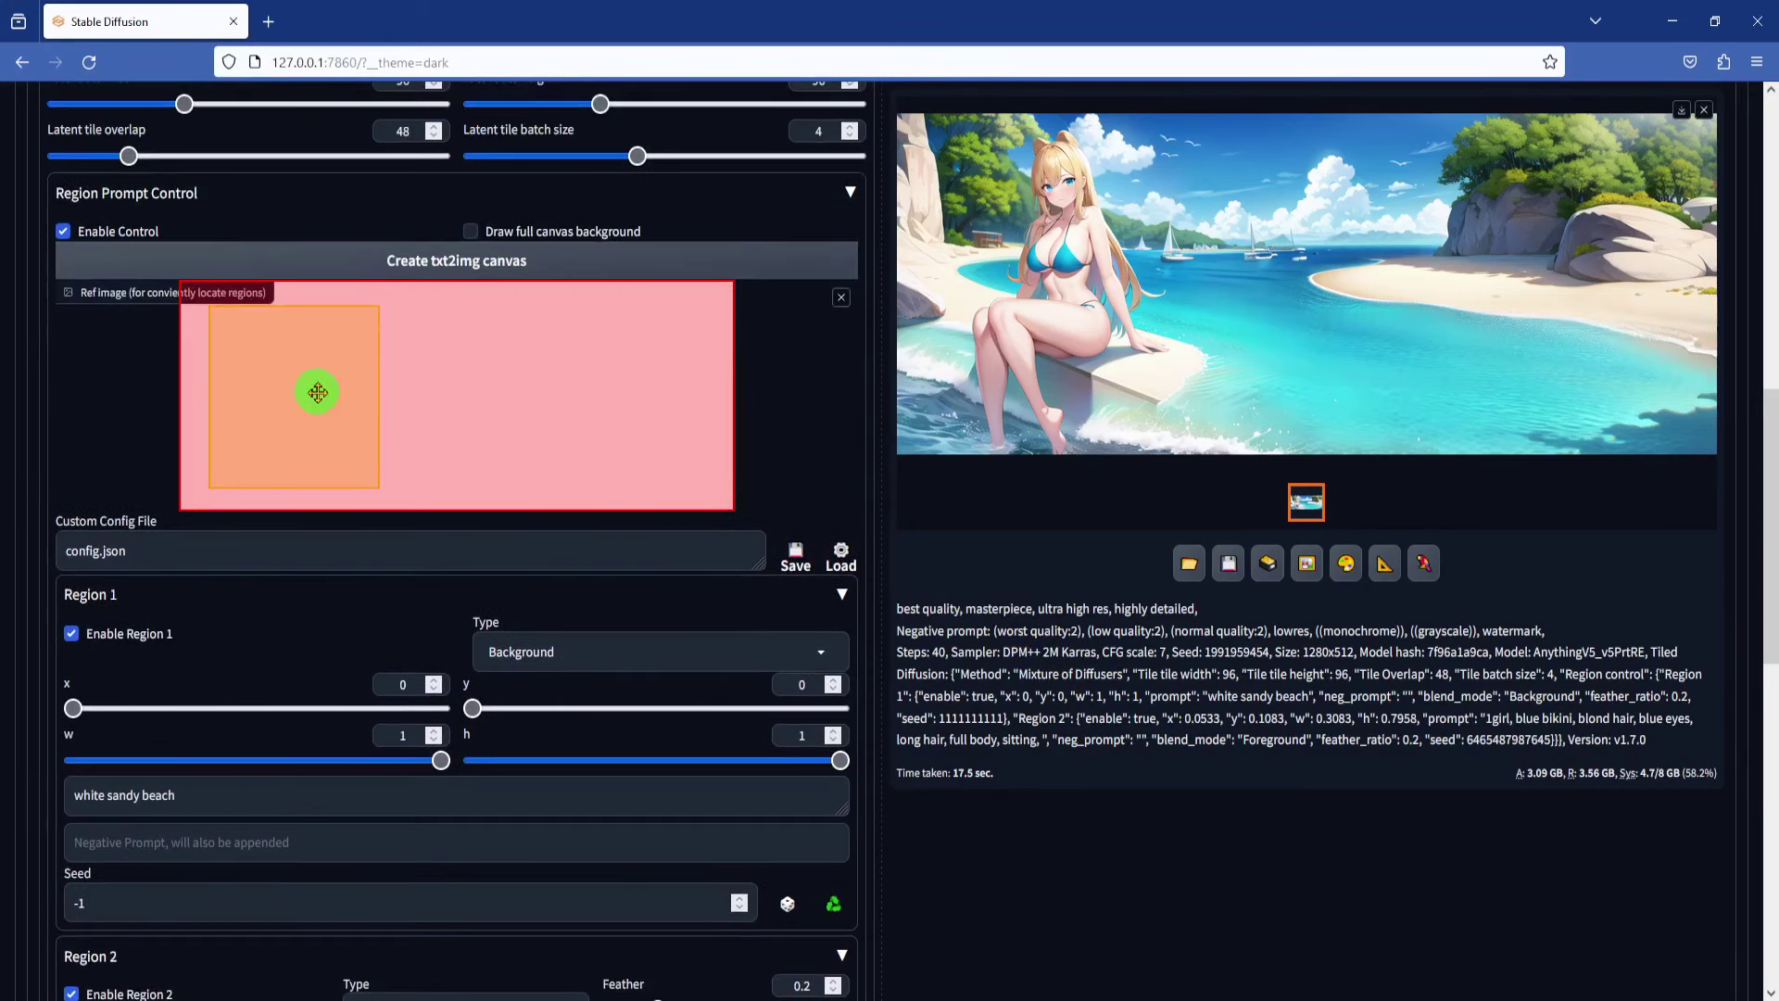
pyautogui.moveTo(316, 393); pyautogui.dragTo(336, 394)
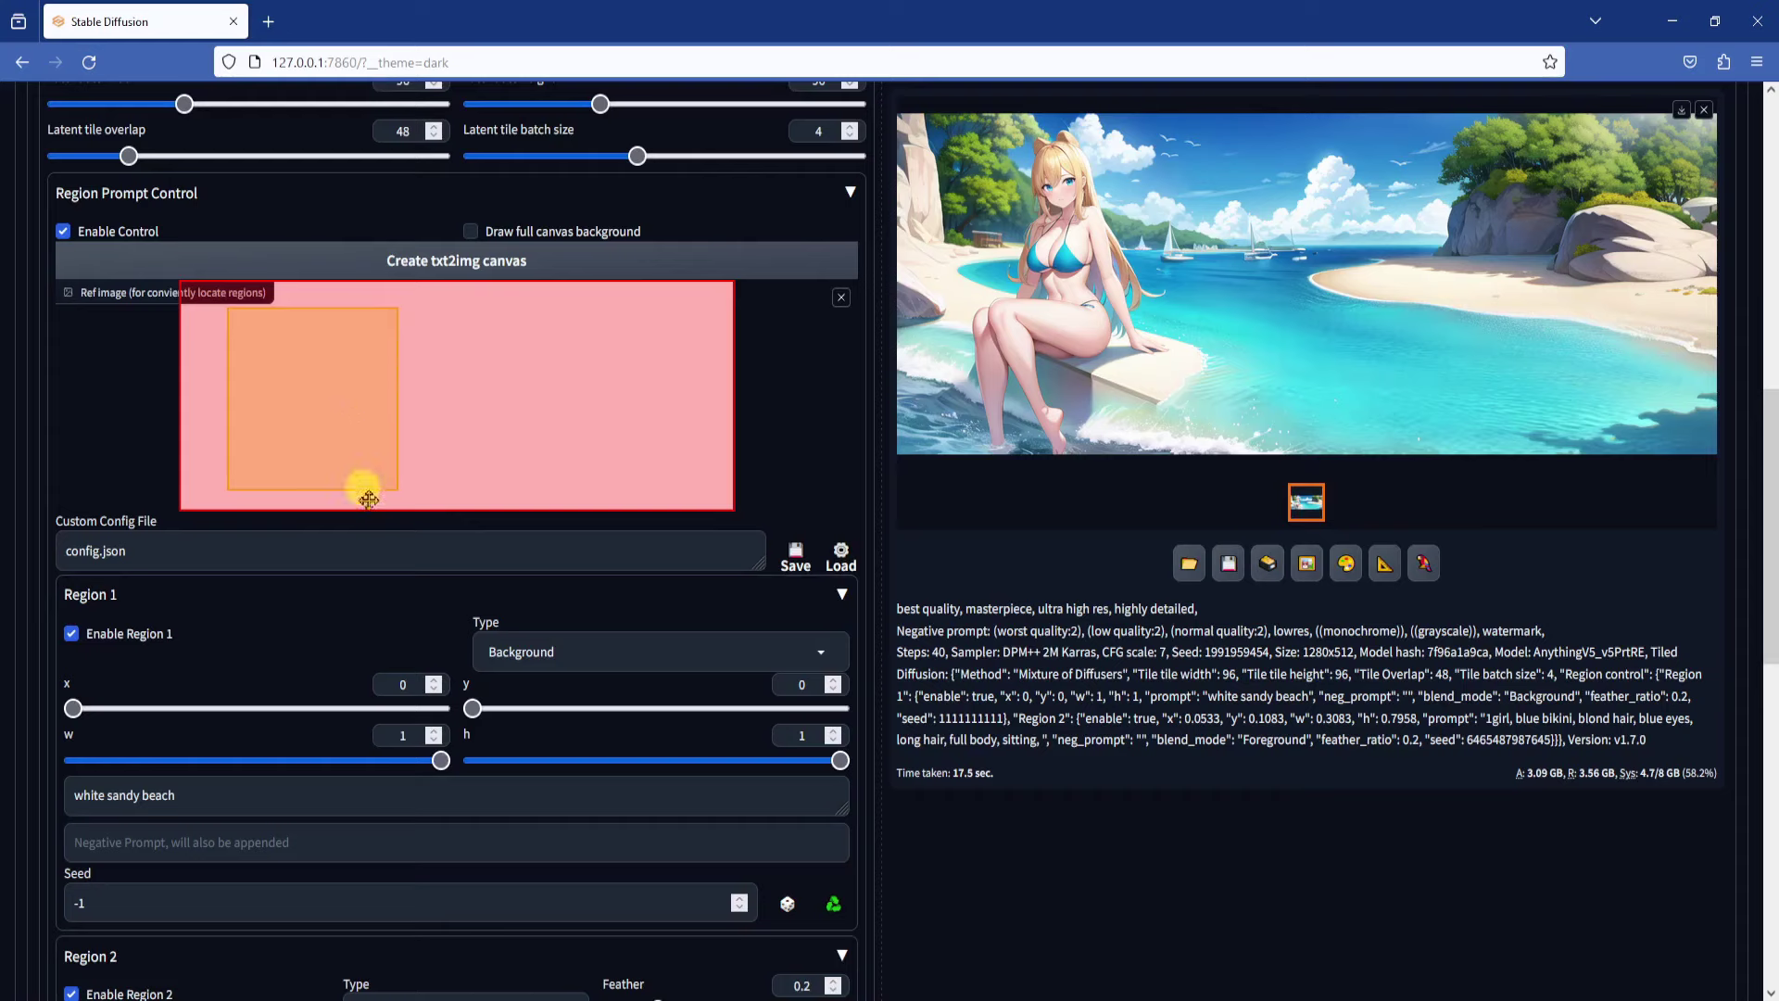
pyautogui.hotkey('ctrl', 'Return')
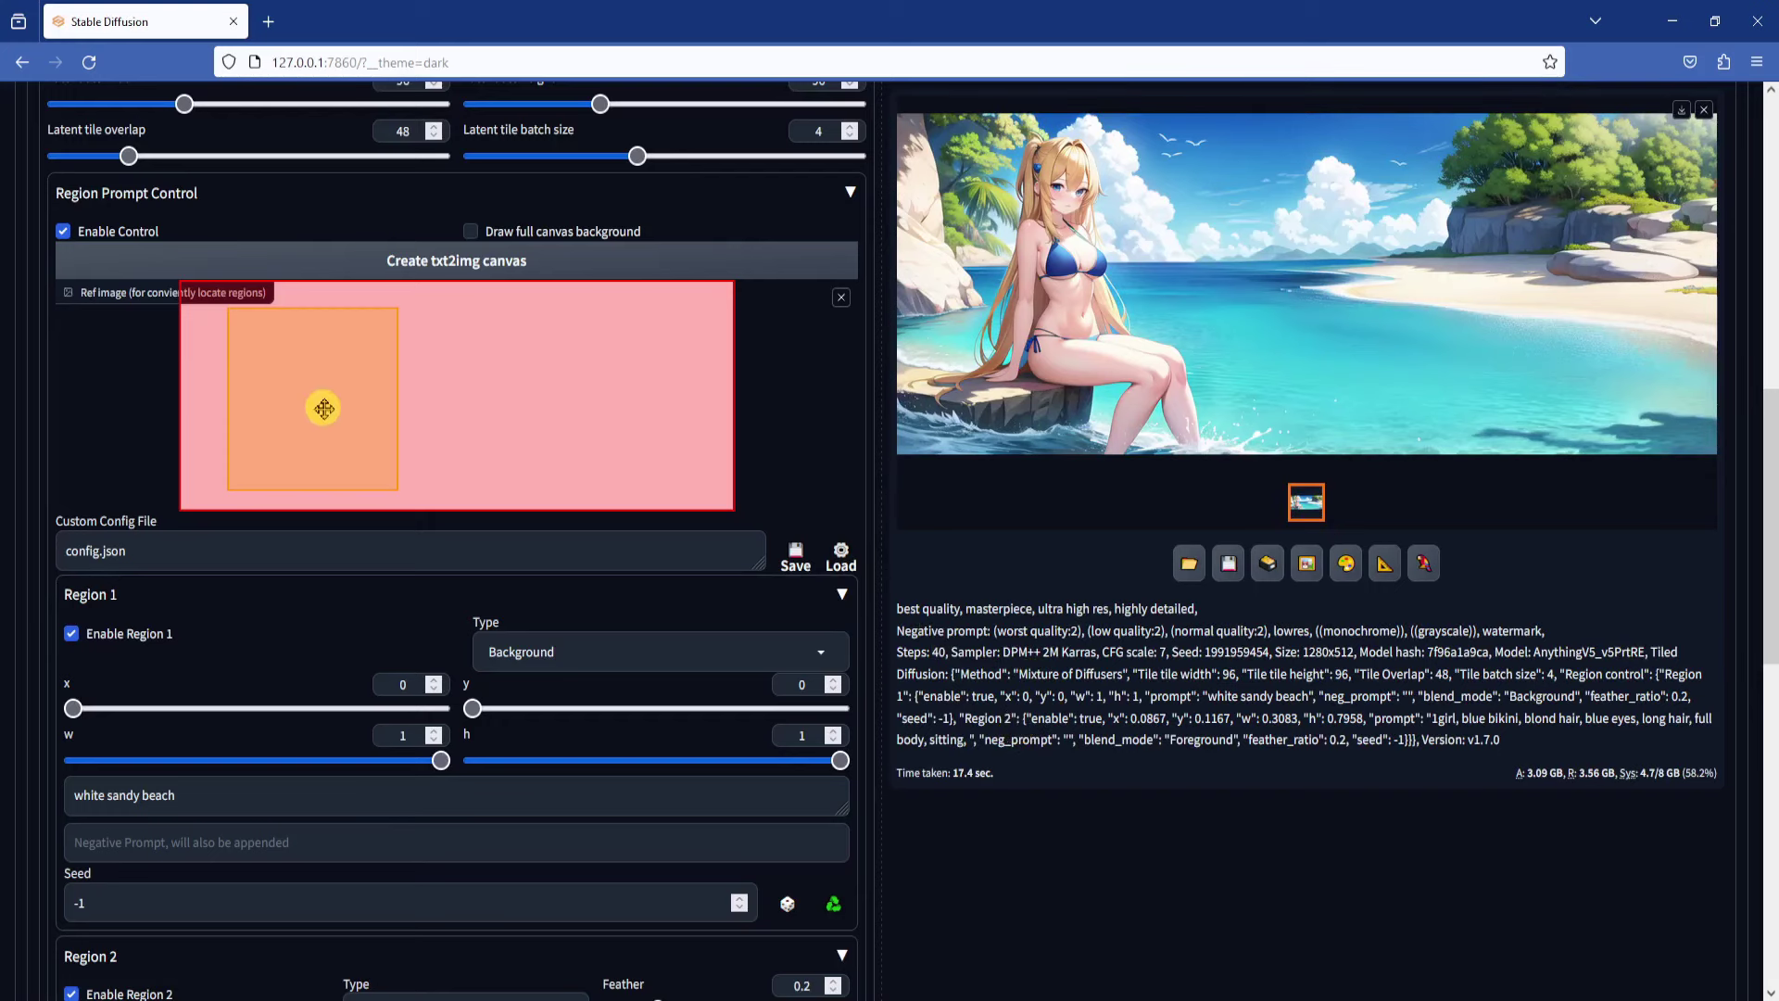
# Step: Enlarge the girl's region, move it to the canvas's left edge (x 0.0417), and regenerate
pyautogui.moveTo(325, 409); pyautogui.dragTo(623, 412)
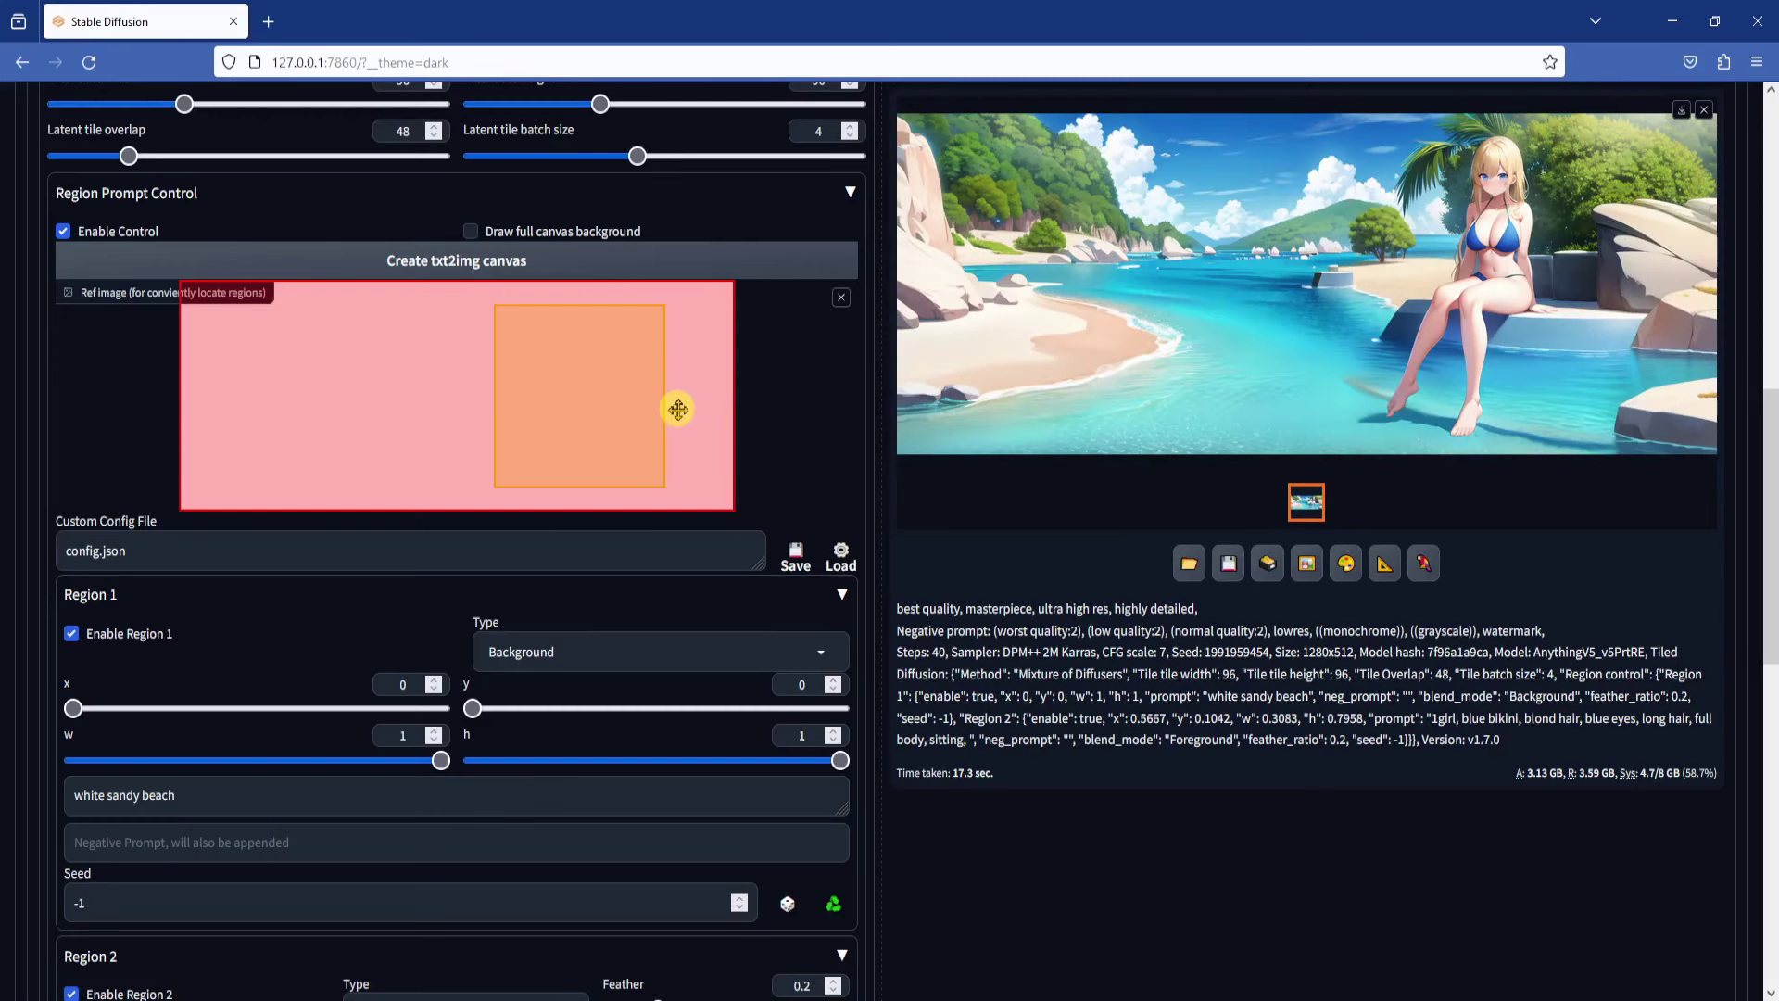
pyautogui.moveTo(664, 484); pyautogui.dragTo(714, 536)
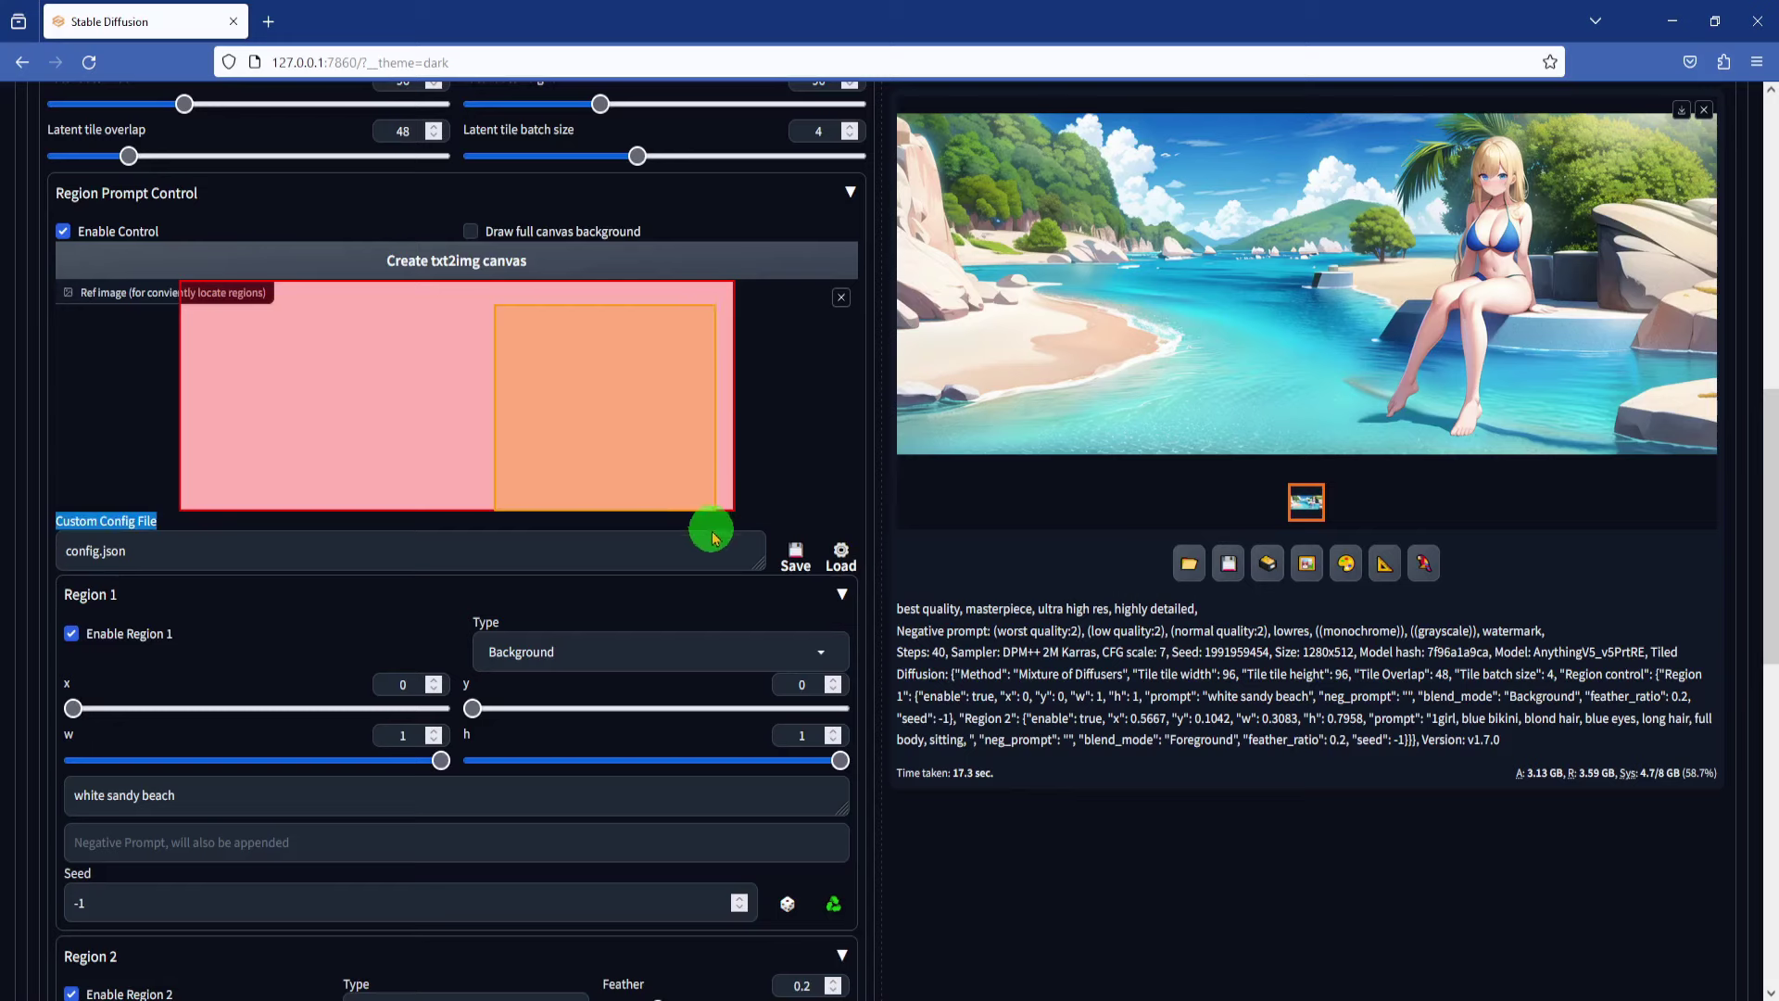
pyautogui.hotkey('ctrl', 'Return')
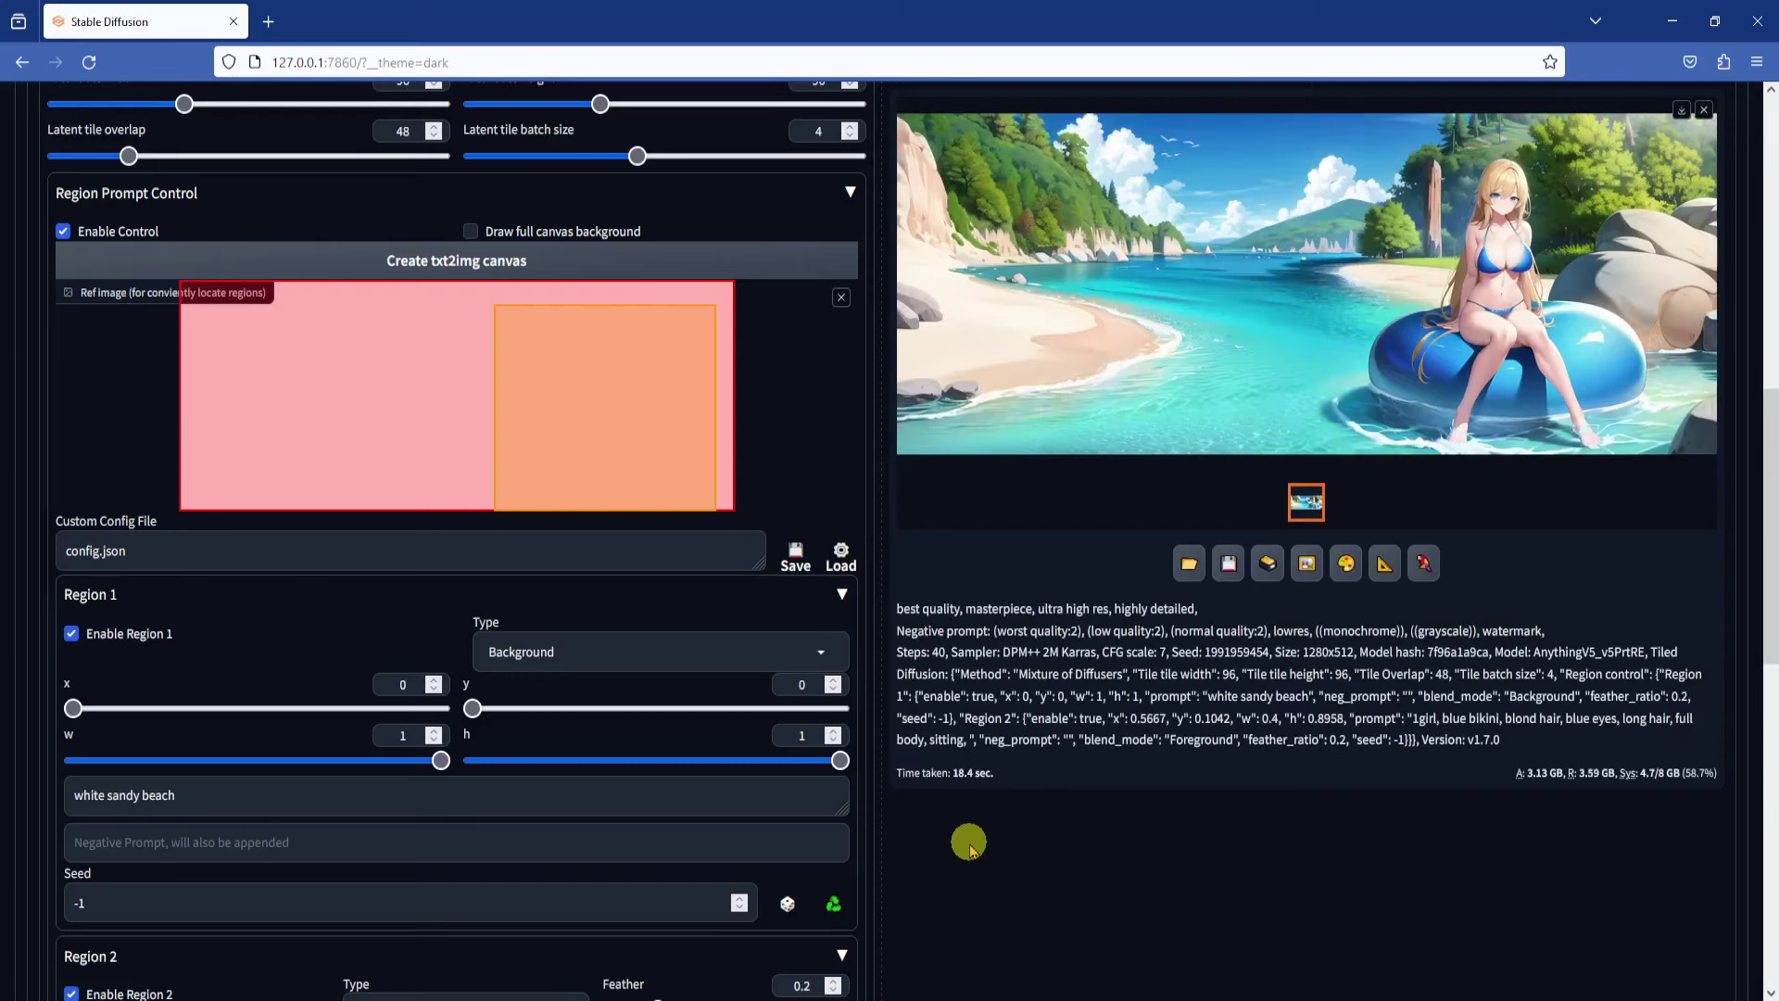
pyautogui.moveTo(637, 421); pyautogui.dragTo(345, 465)
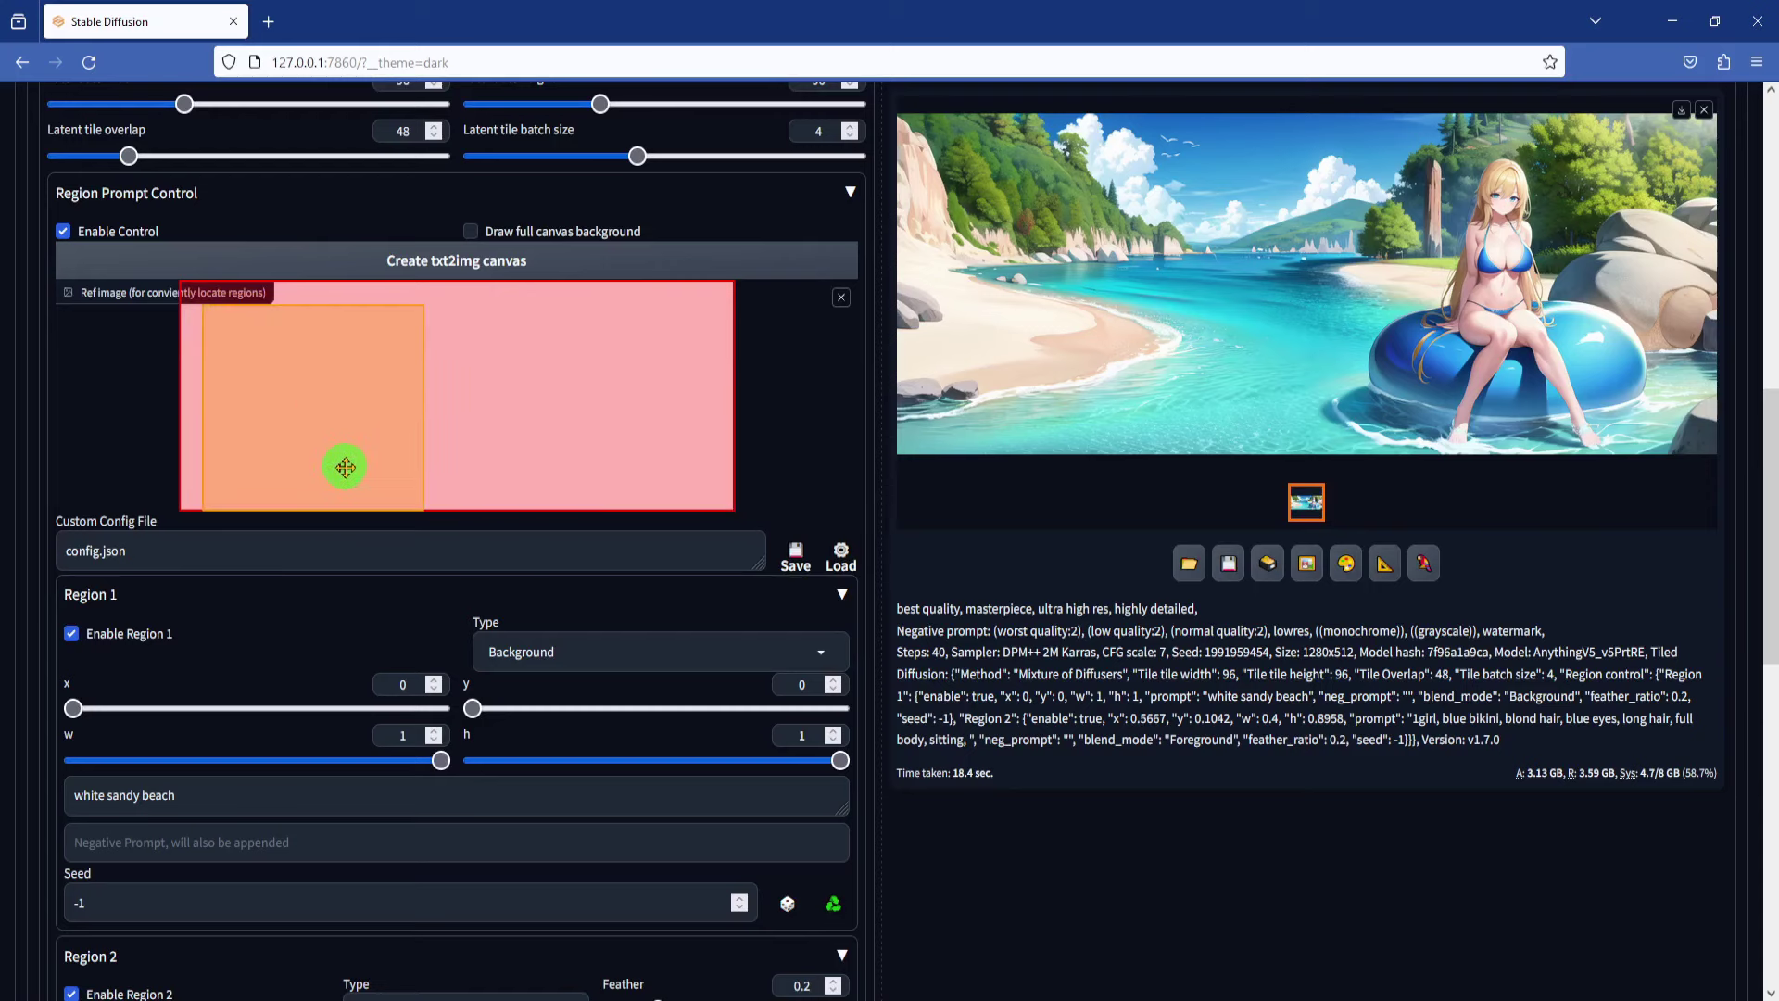
pyautogui.hotkey('ctrl', 'Return')
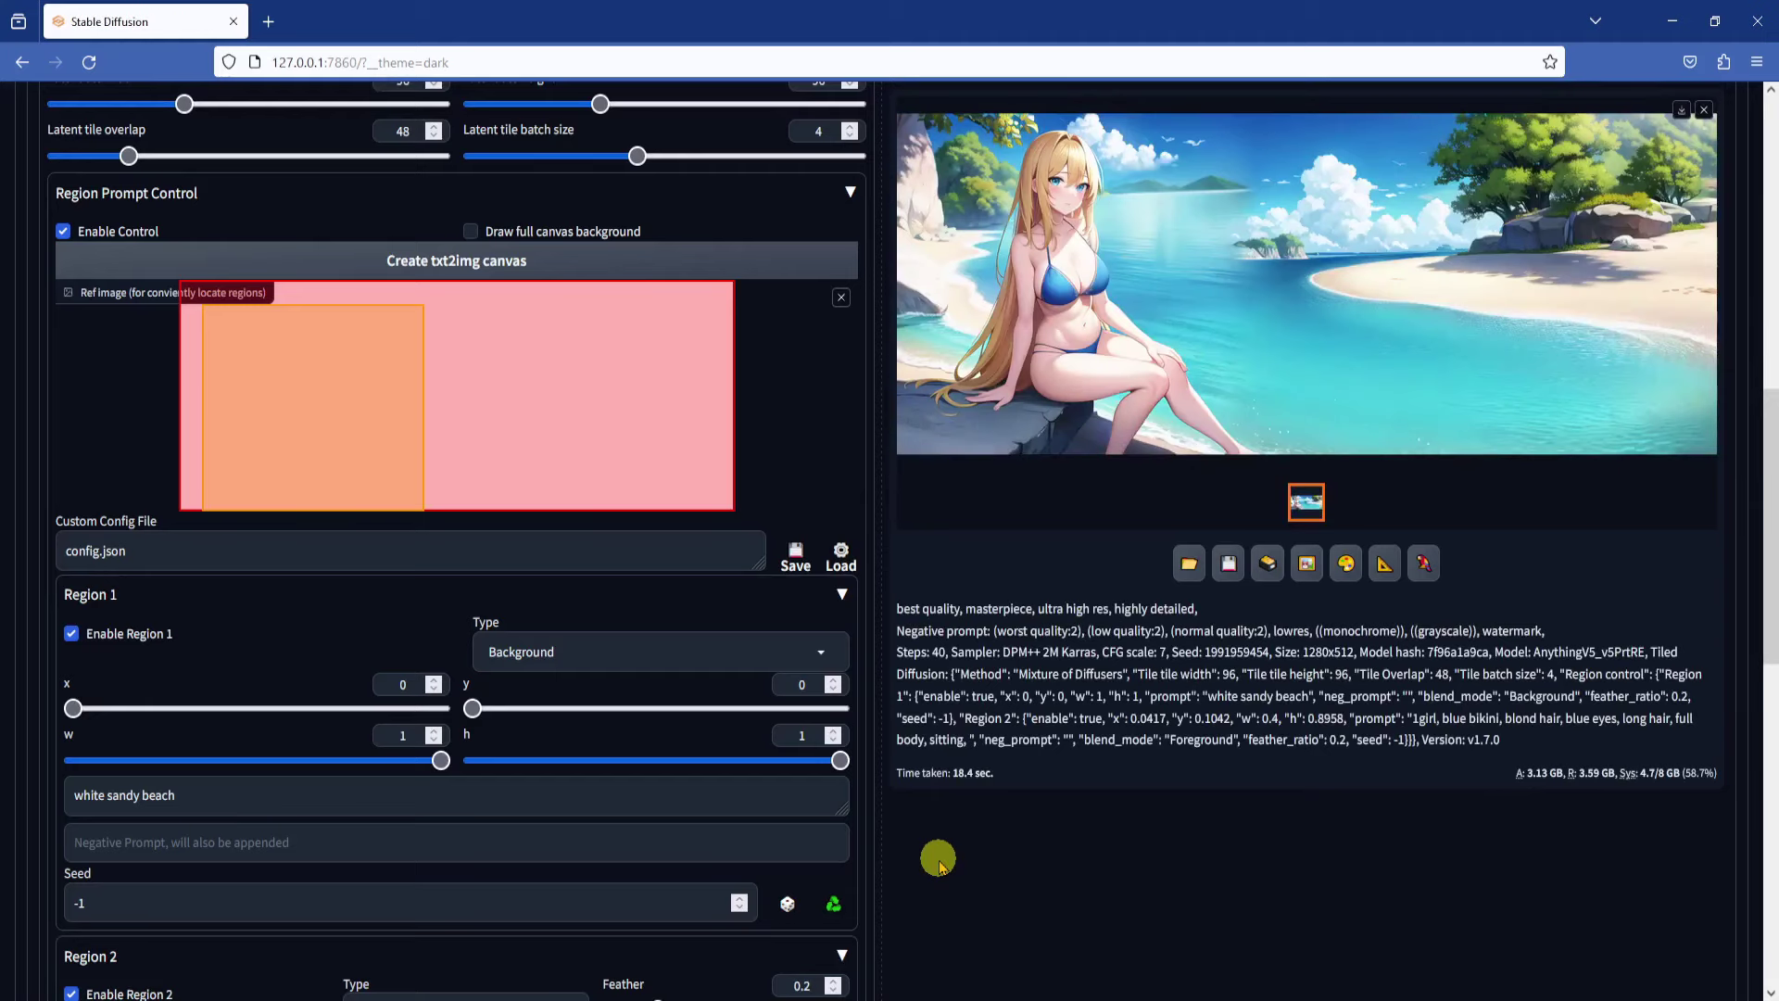
# Step: Enable Region 3 and set its type to Foreground
pyautogui.scroll(-7, 1019, 834)
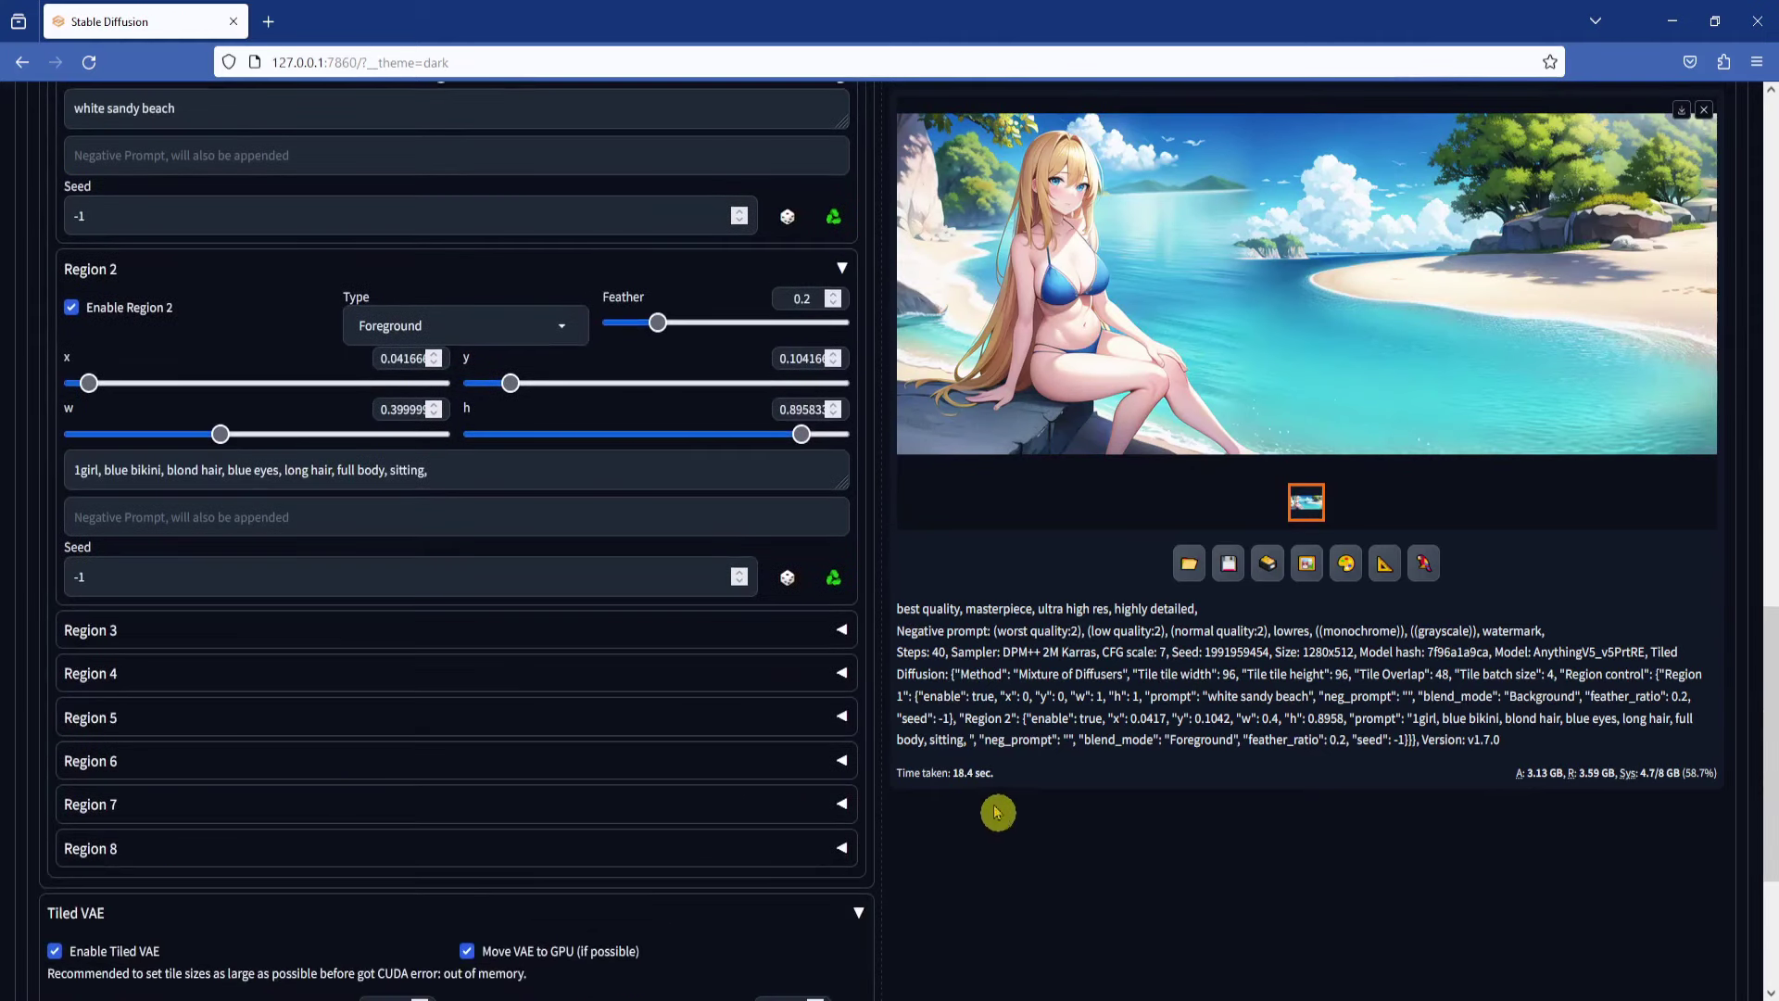
pyautogui.click(842, 632)
pyautogui.click(71, 667)
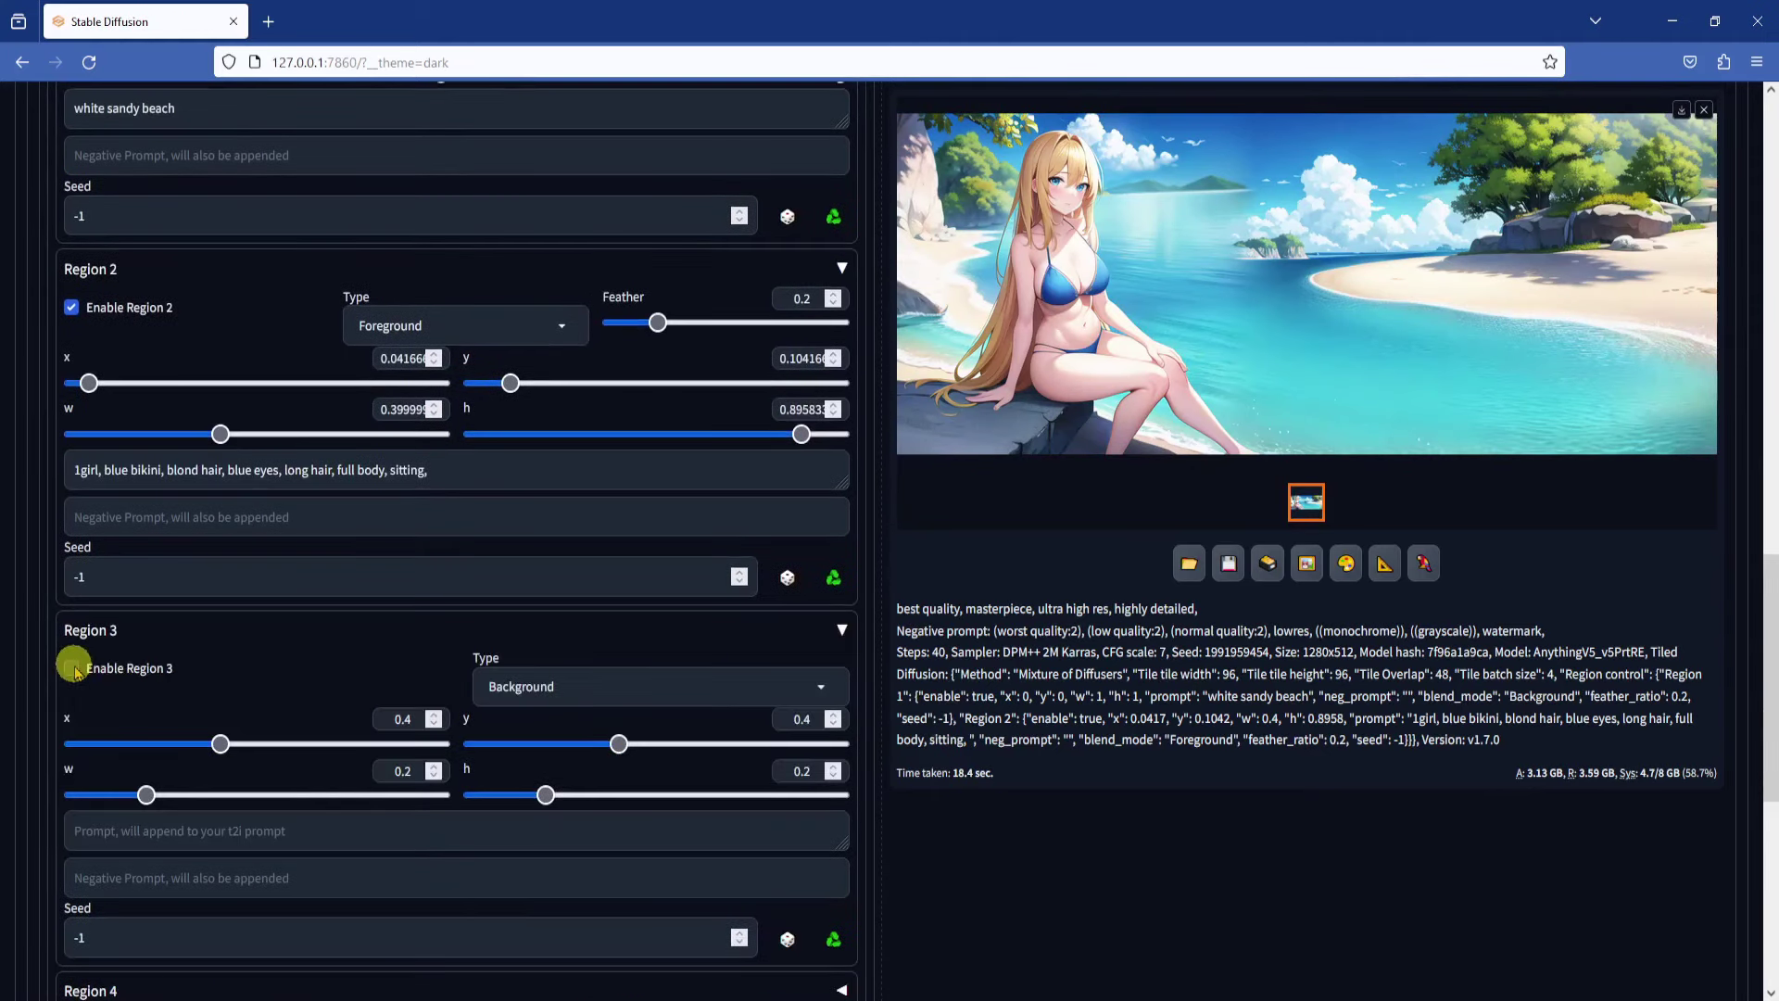
pyautogui.click(824, 684)
pyautogui.click(517, 636)
# Step: Place Region 3's box in the upper right of the canvas (x 0.5283, w 0.4717)
pyautogui.scroll(7, 934, 806)
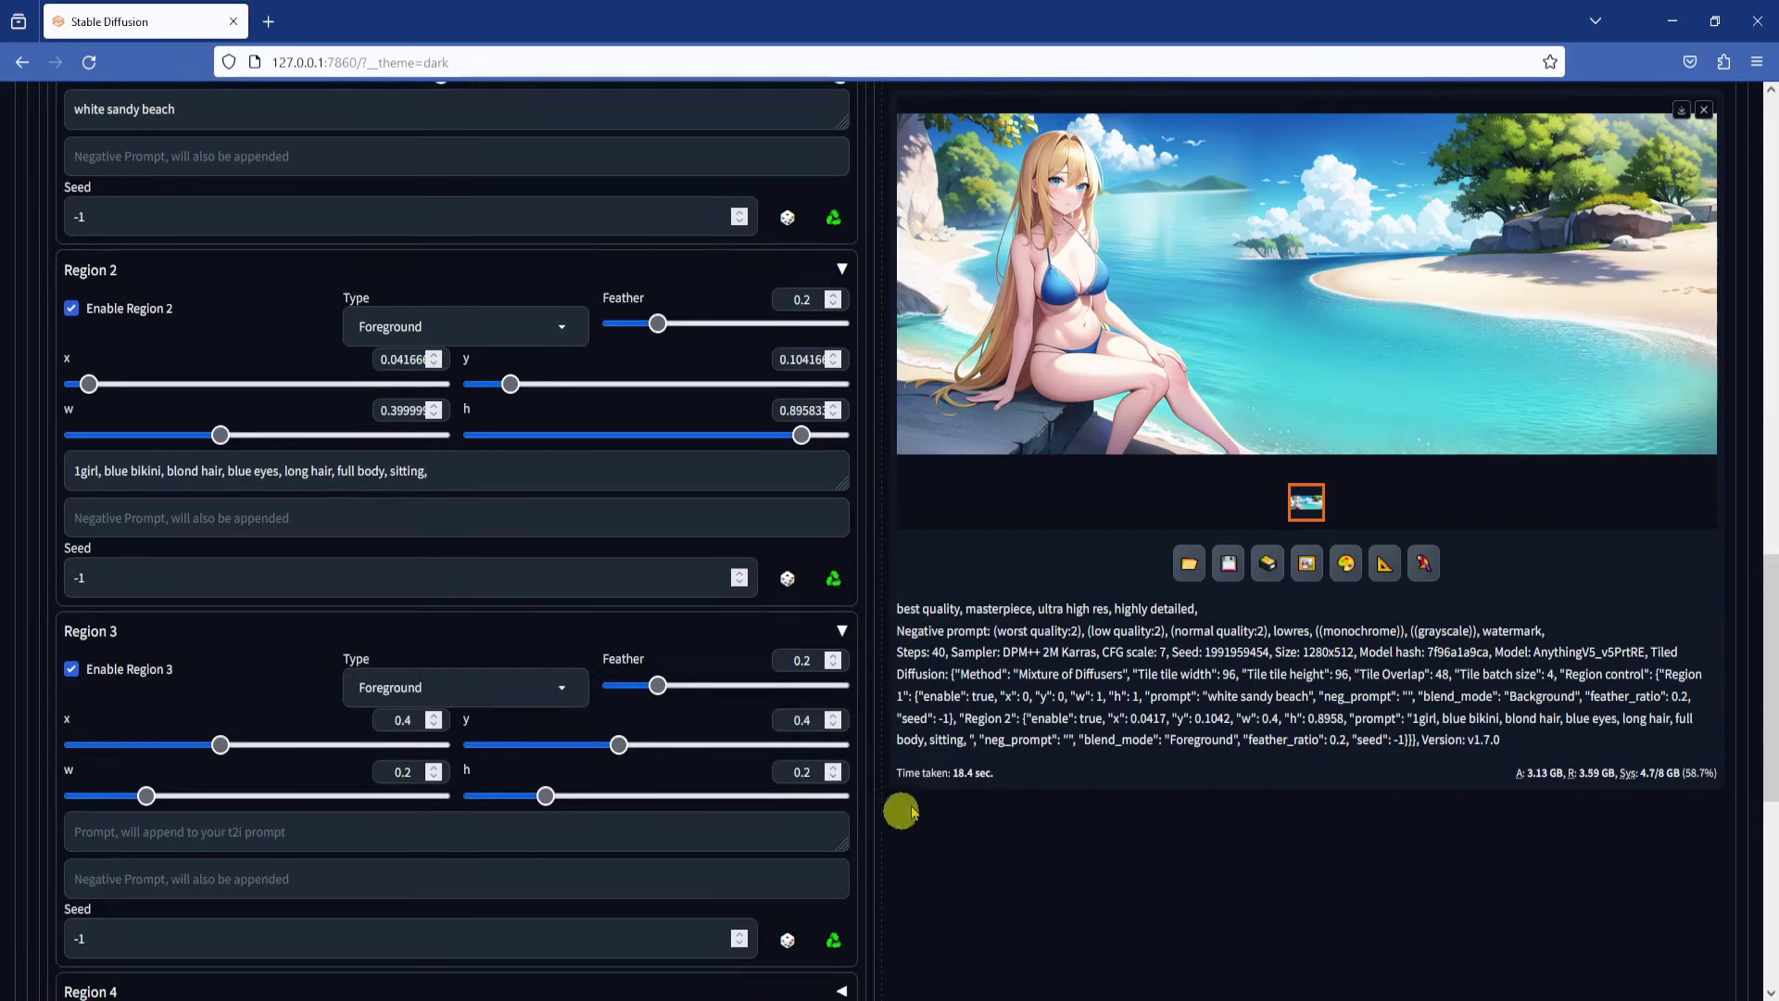
pyautogui.scroll(1, 934, 796)
pyautogui.moveTo(485, 389); pyautogui.dragTo(897, 433)
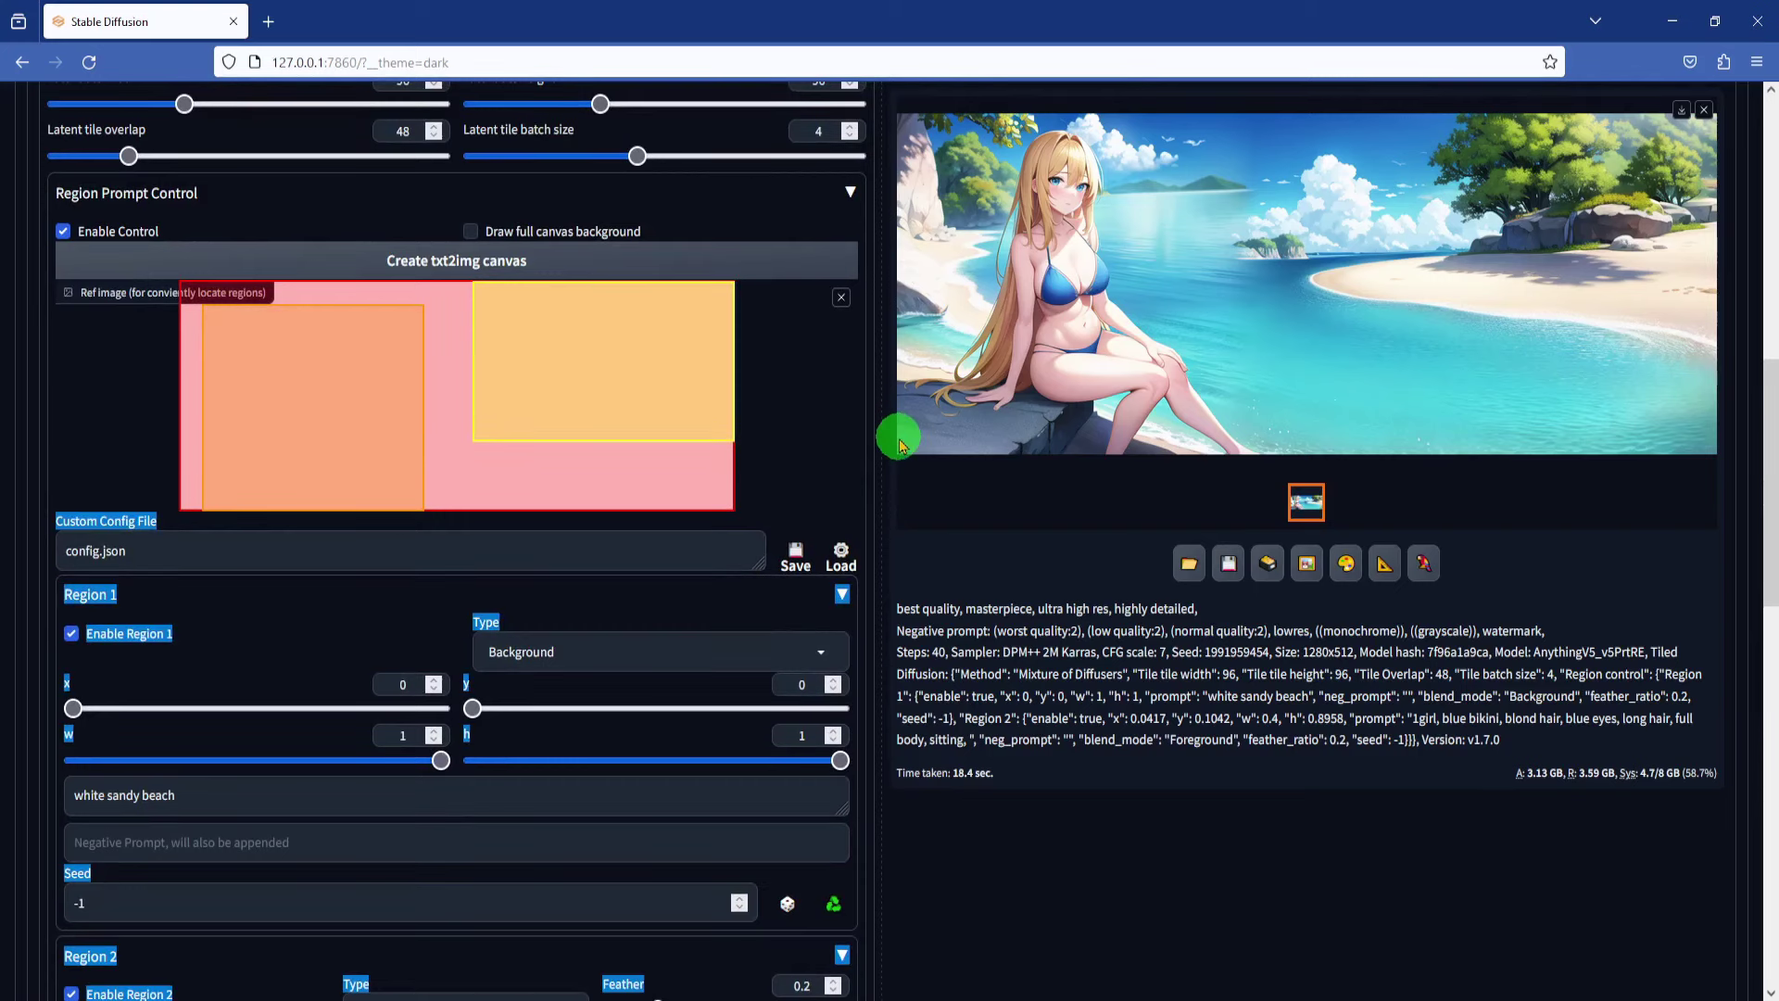
pyautogui.click(698, 429)
# Step: Enter 'sail boat' as the Region 3 prompt
pyautogui.scroll(-7, 932, 746)
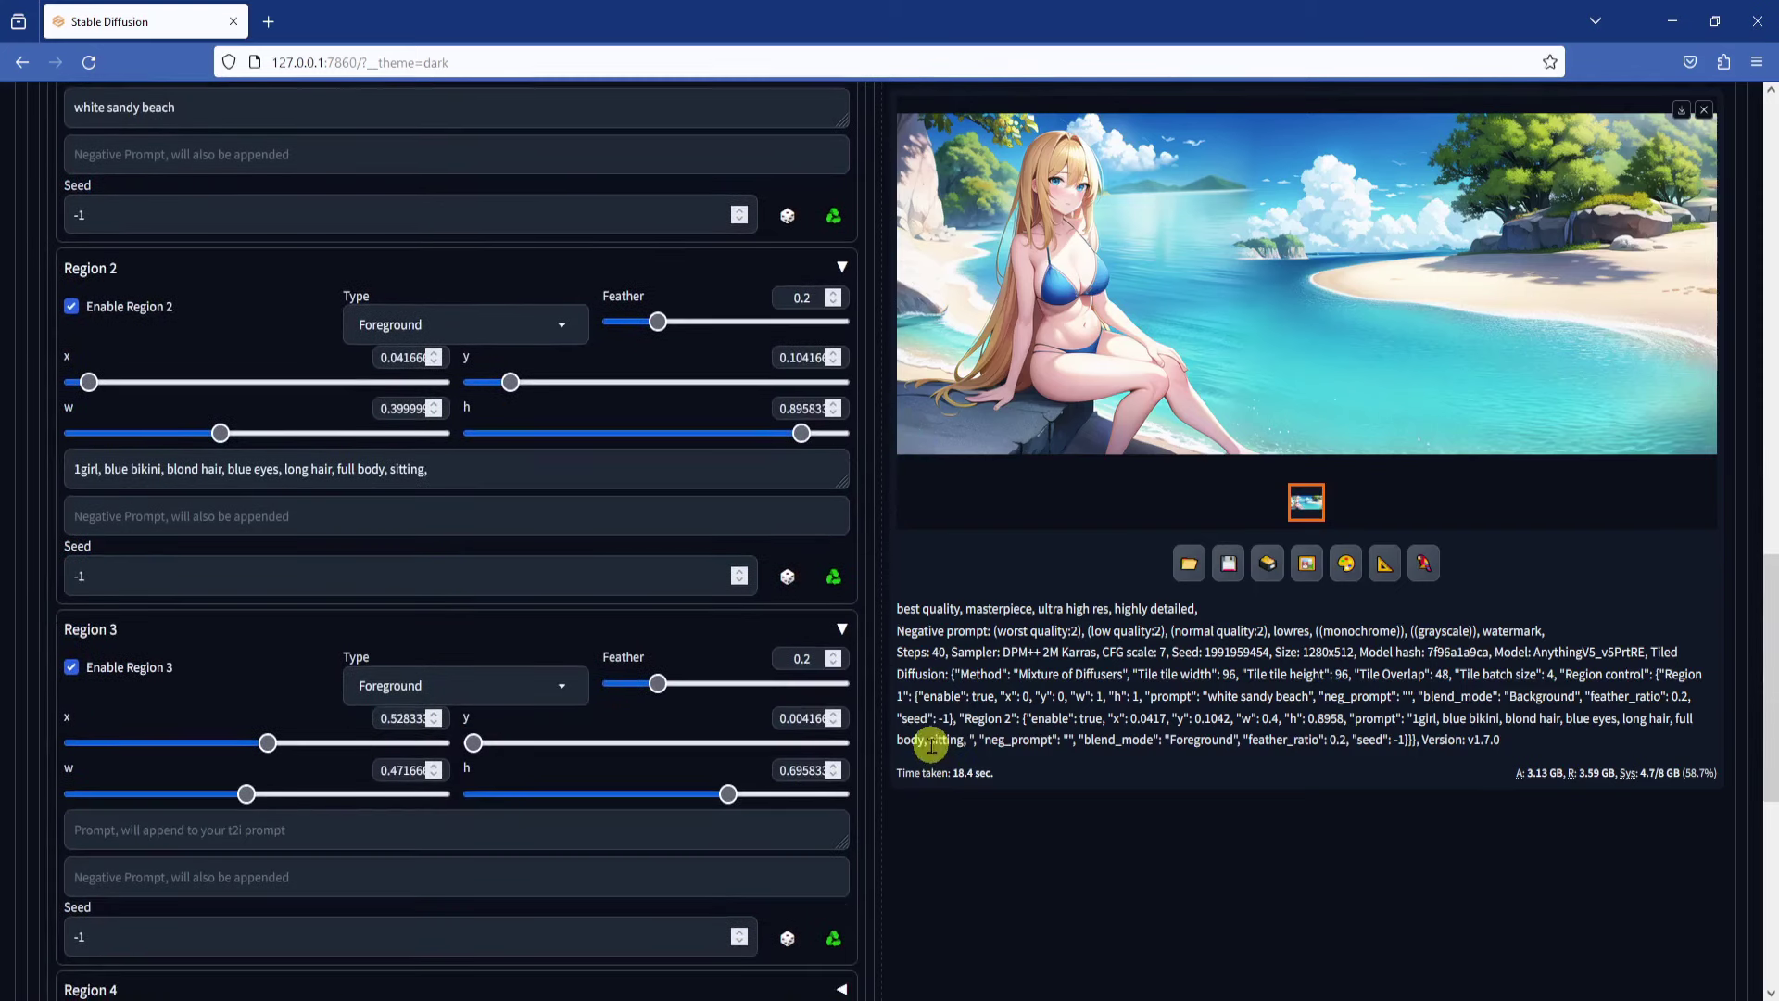
pyautogui.scroll(-3, 238, 620)
pyautogui.click(203, 604)
pyautogui.write('sail boat')
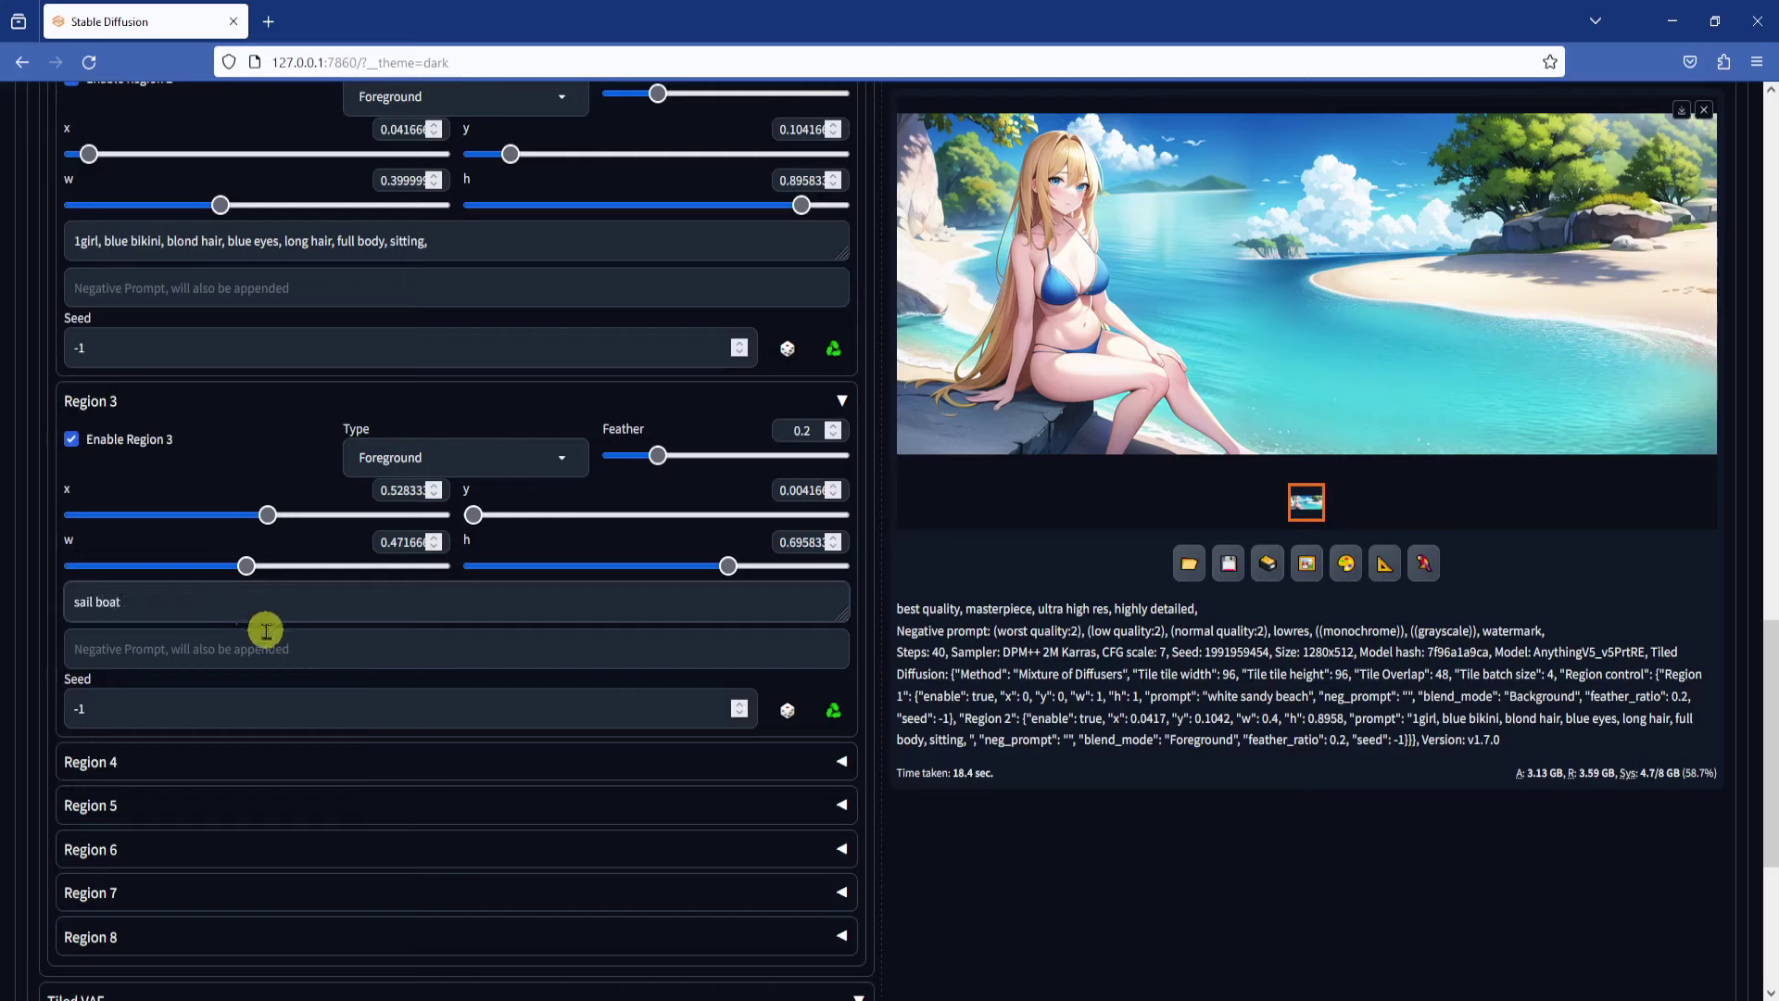
pyautogui.click(276, 646)
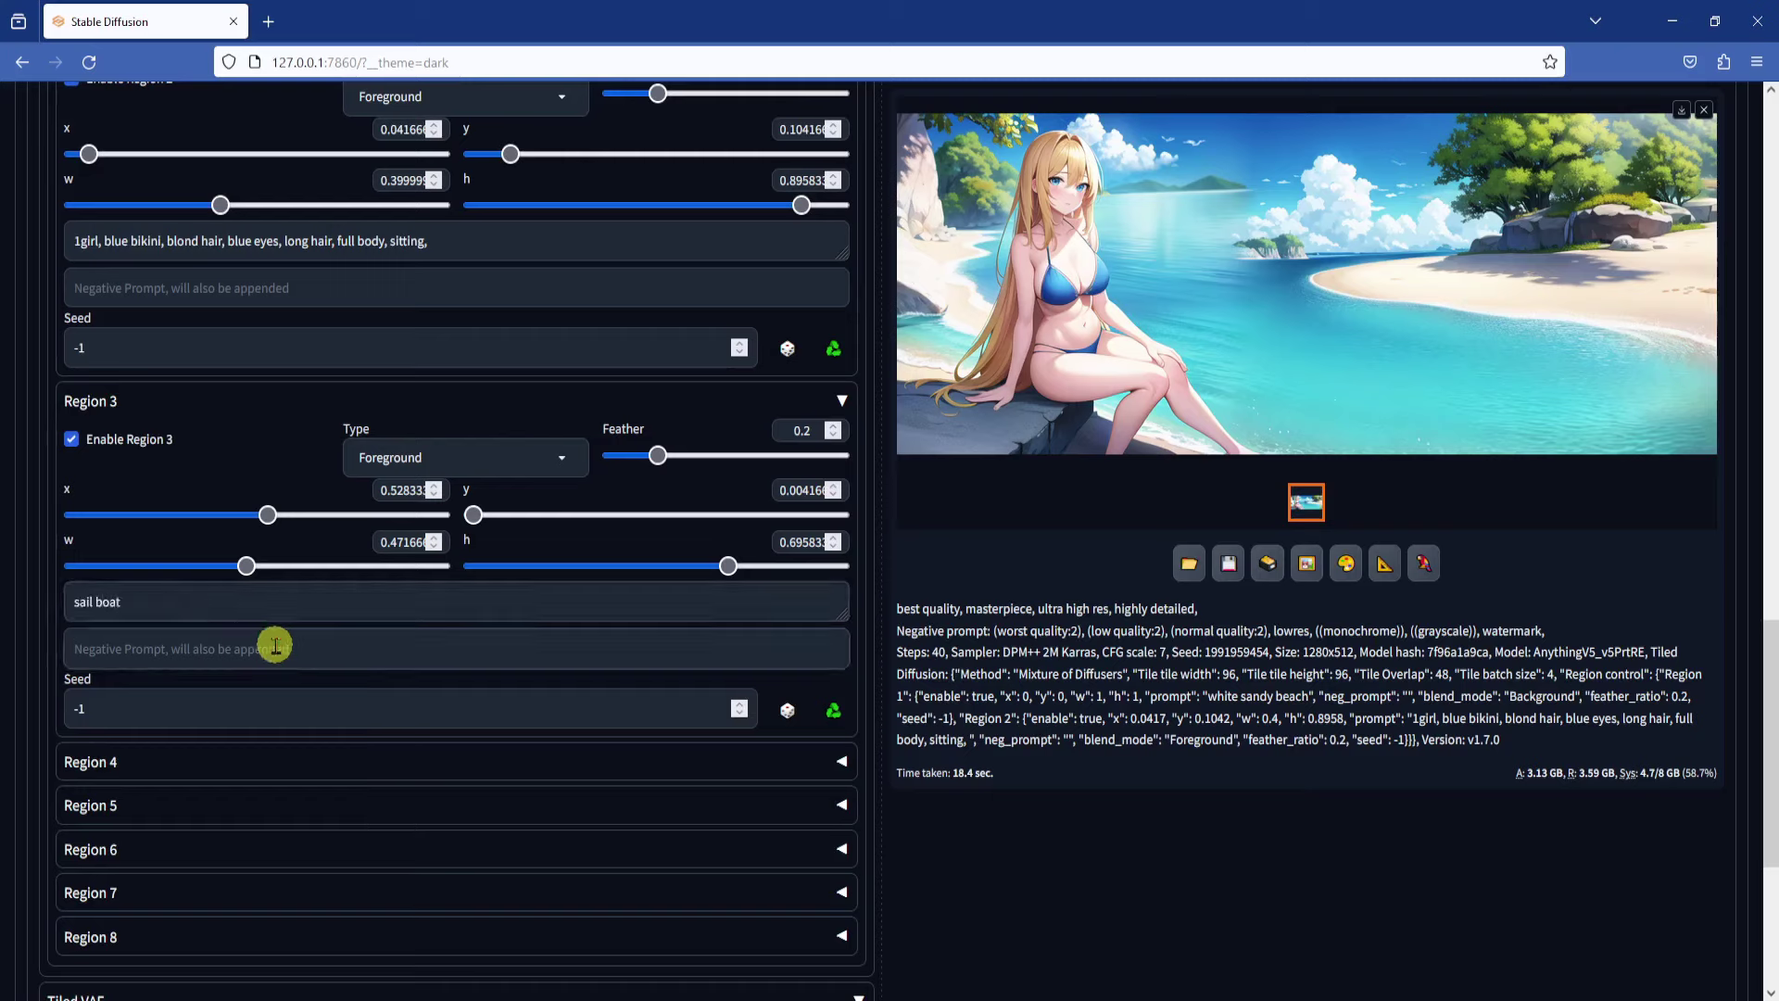
# Step: Generate the beach scene with the sail boat, then save the regions as 'beach girl boat config.json'
pyautogui.hotkey('ctrl', 'Return')
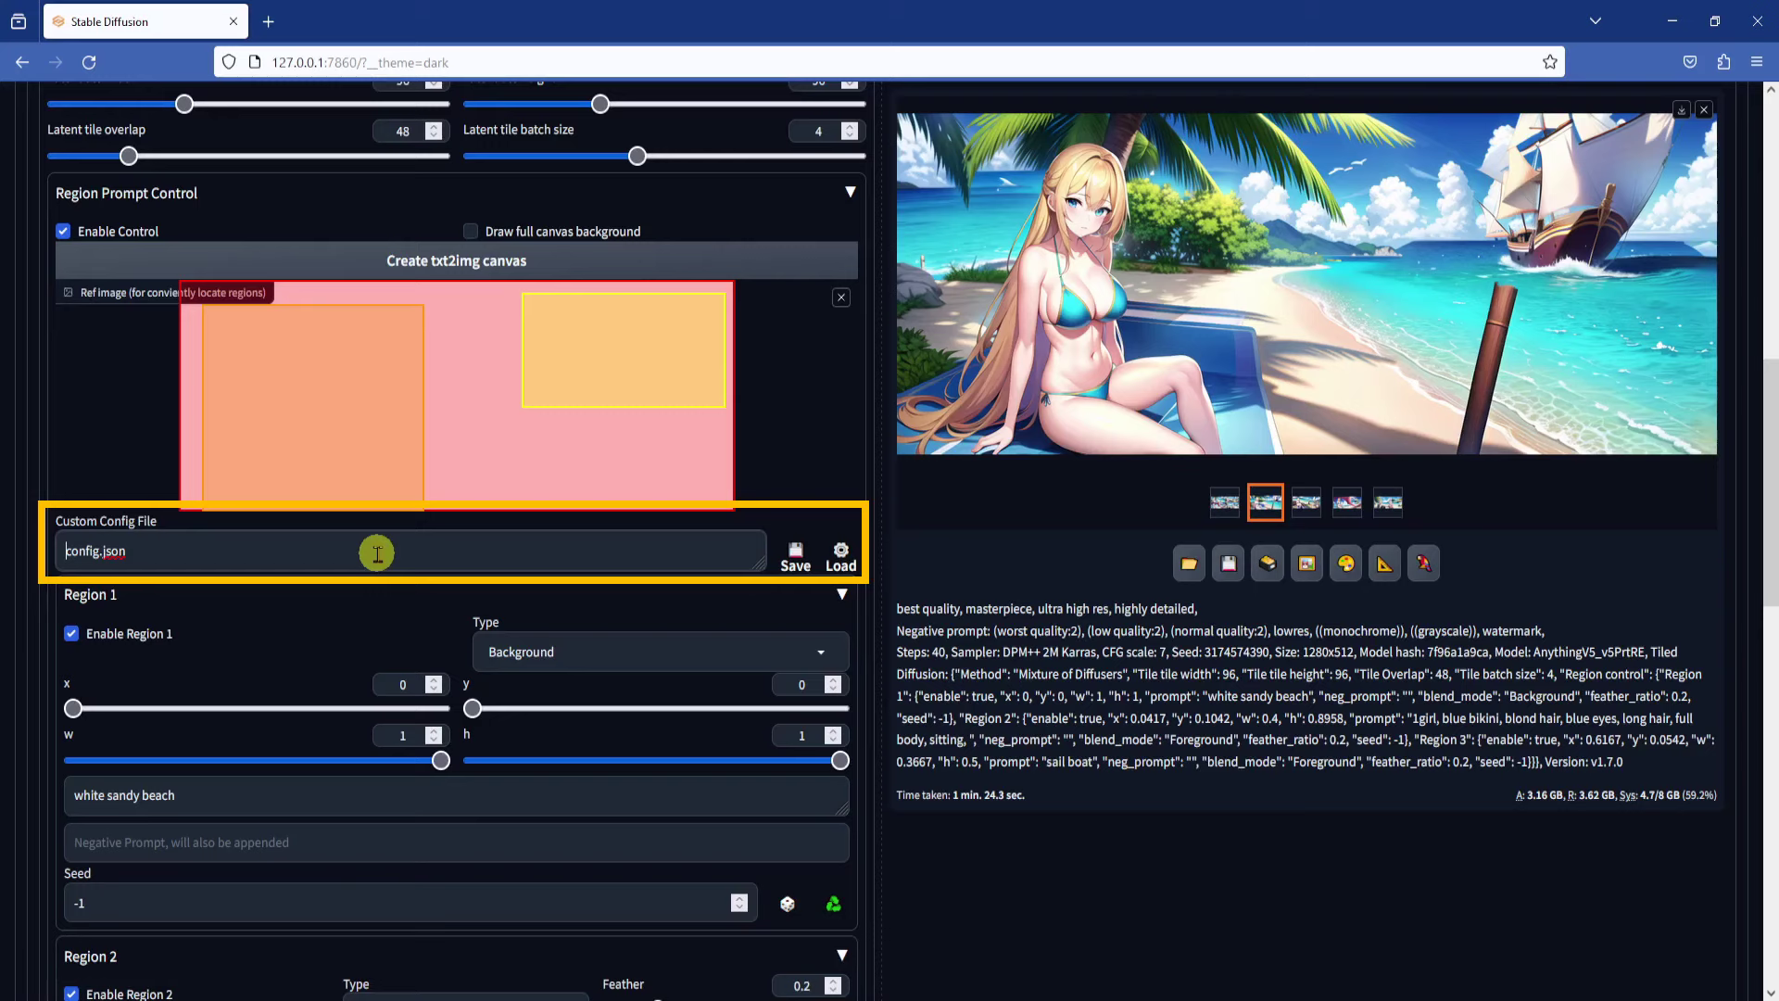
pyautogui.write('beach')
pyautogui.write(' girl bo')
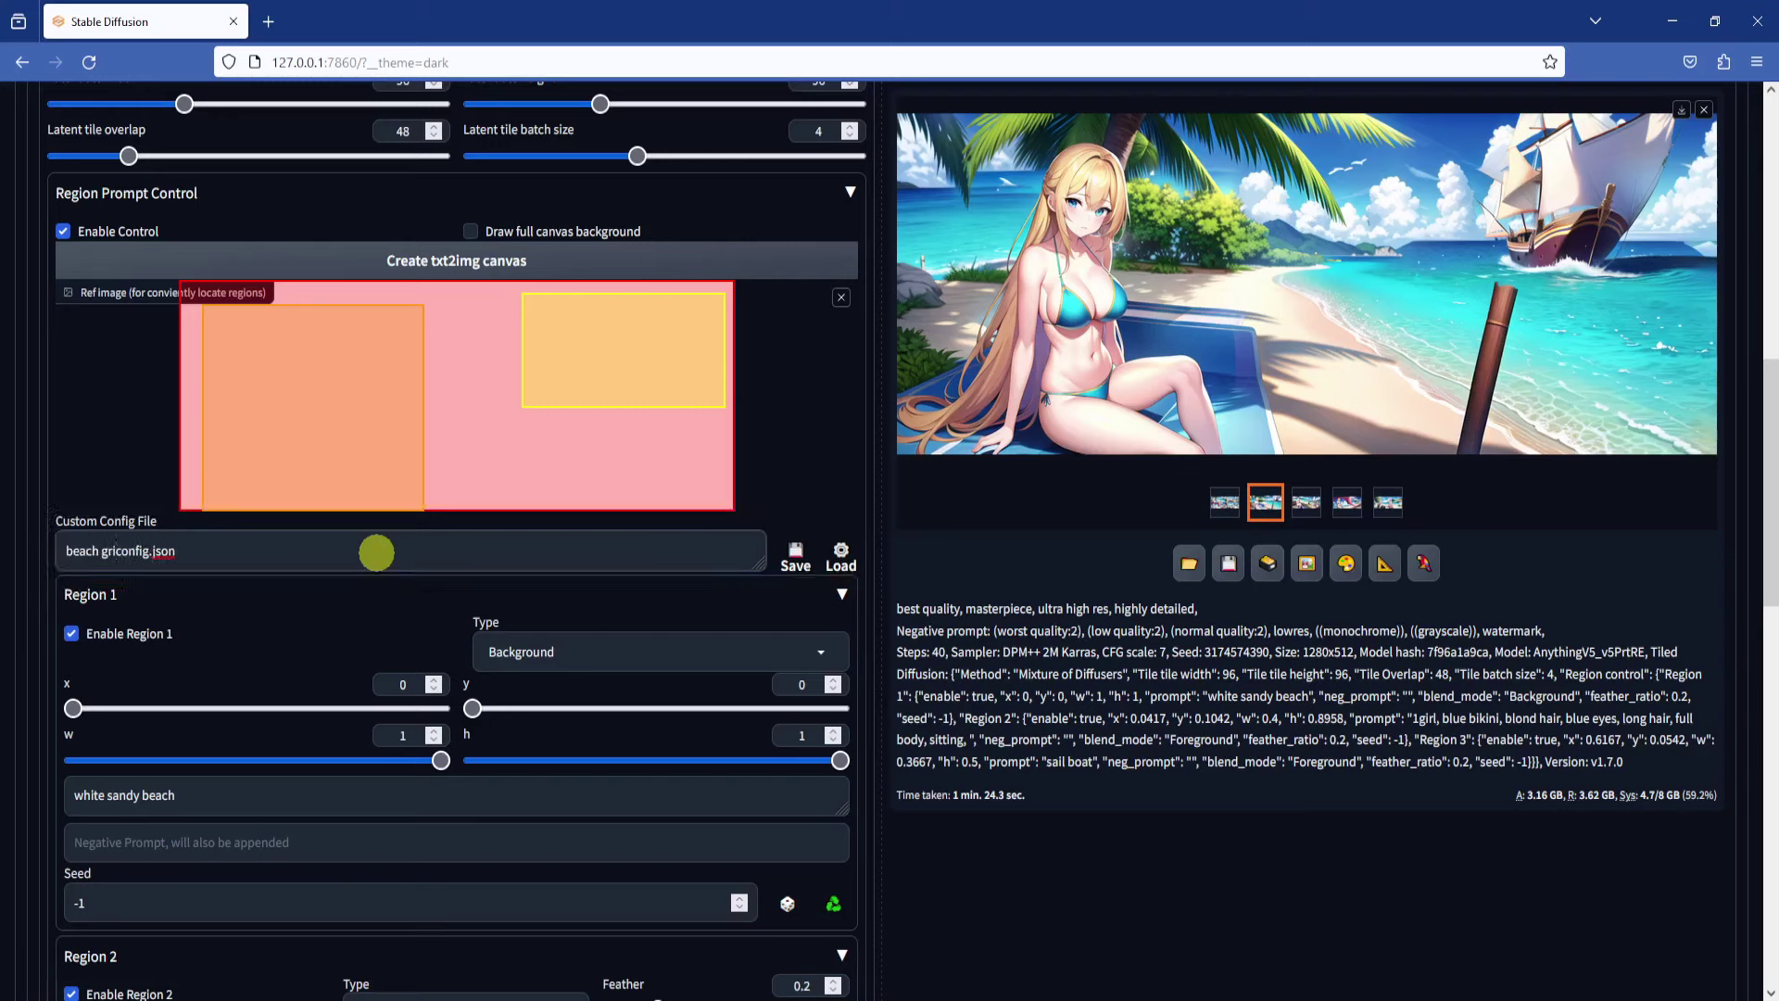
pyautogui.write('at')
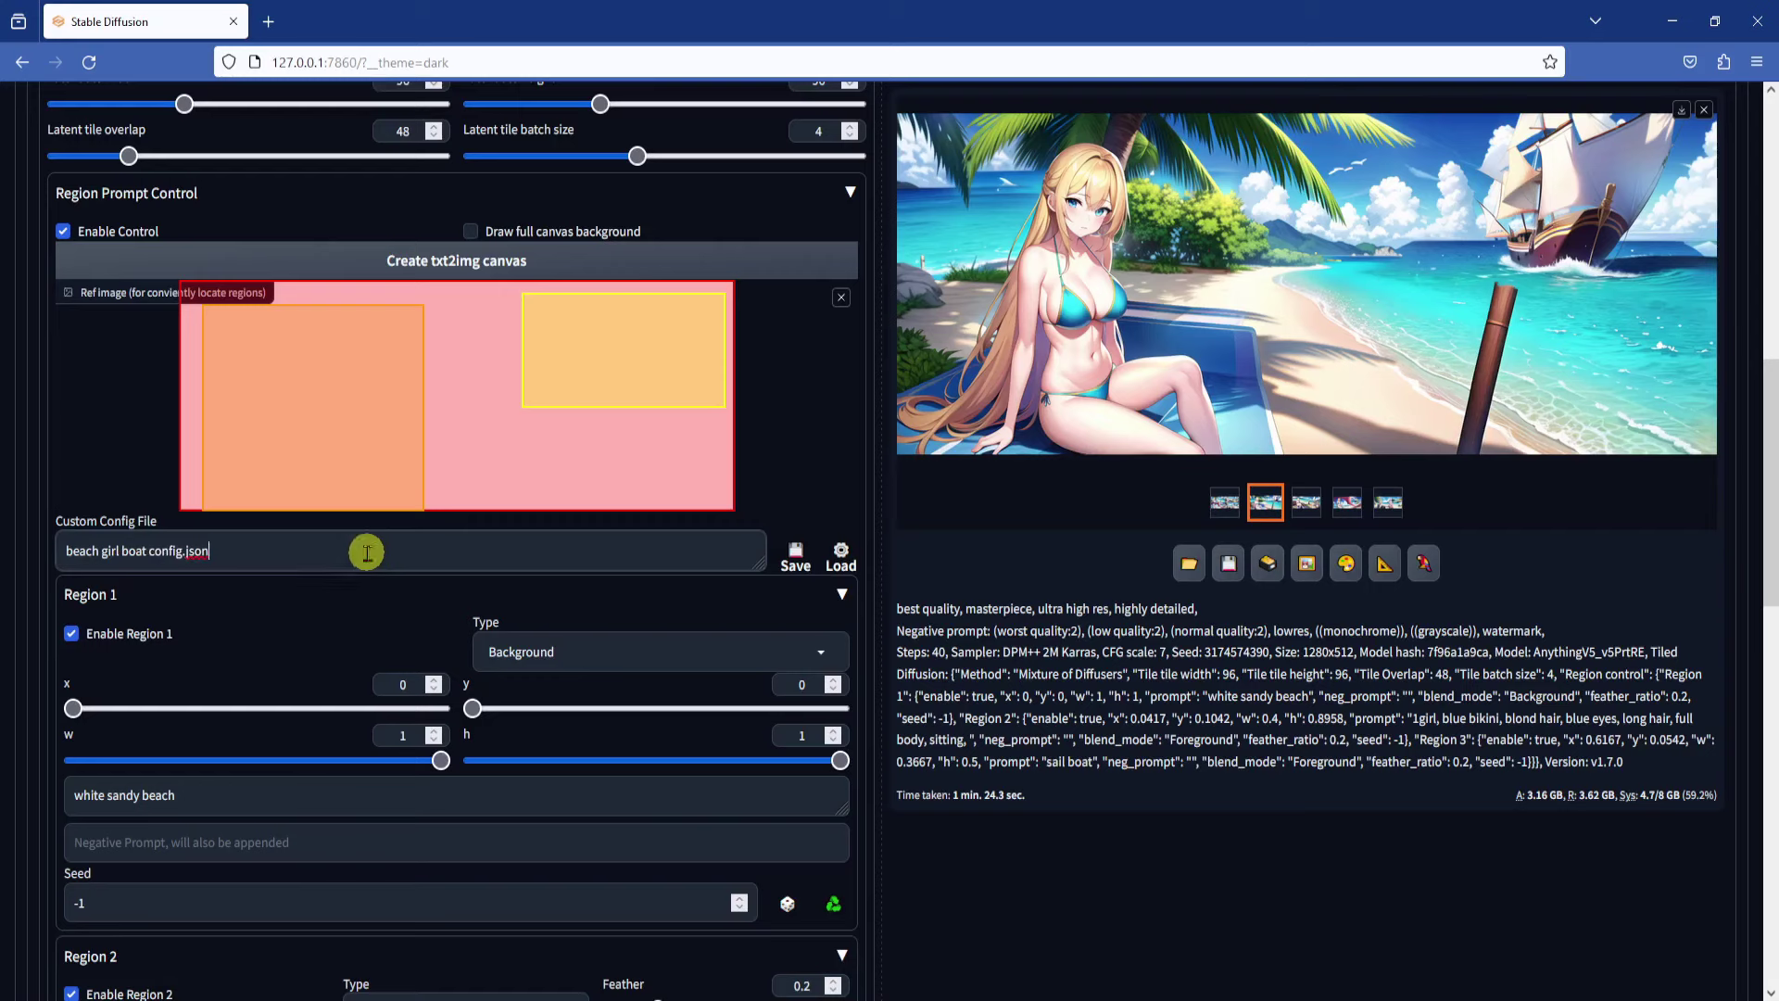
pyautogui.click(795, 554)
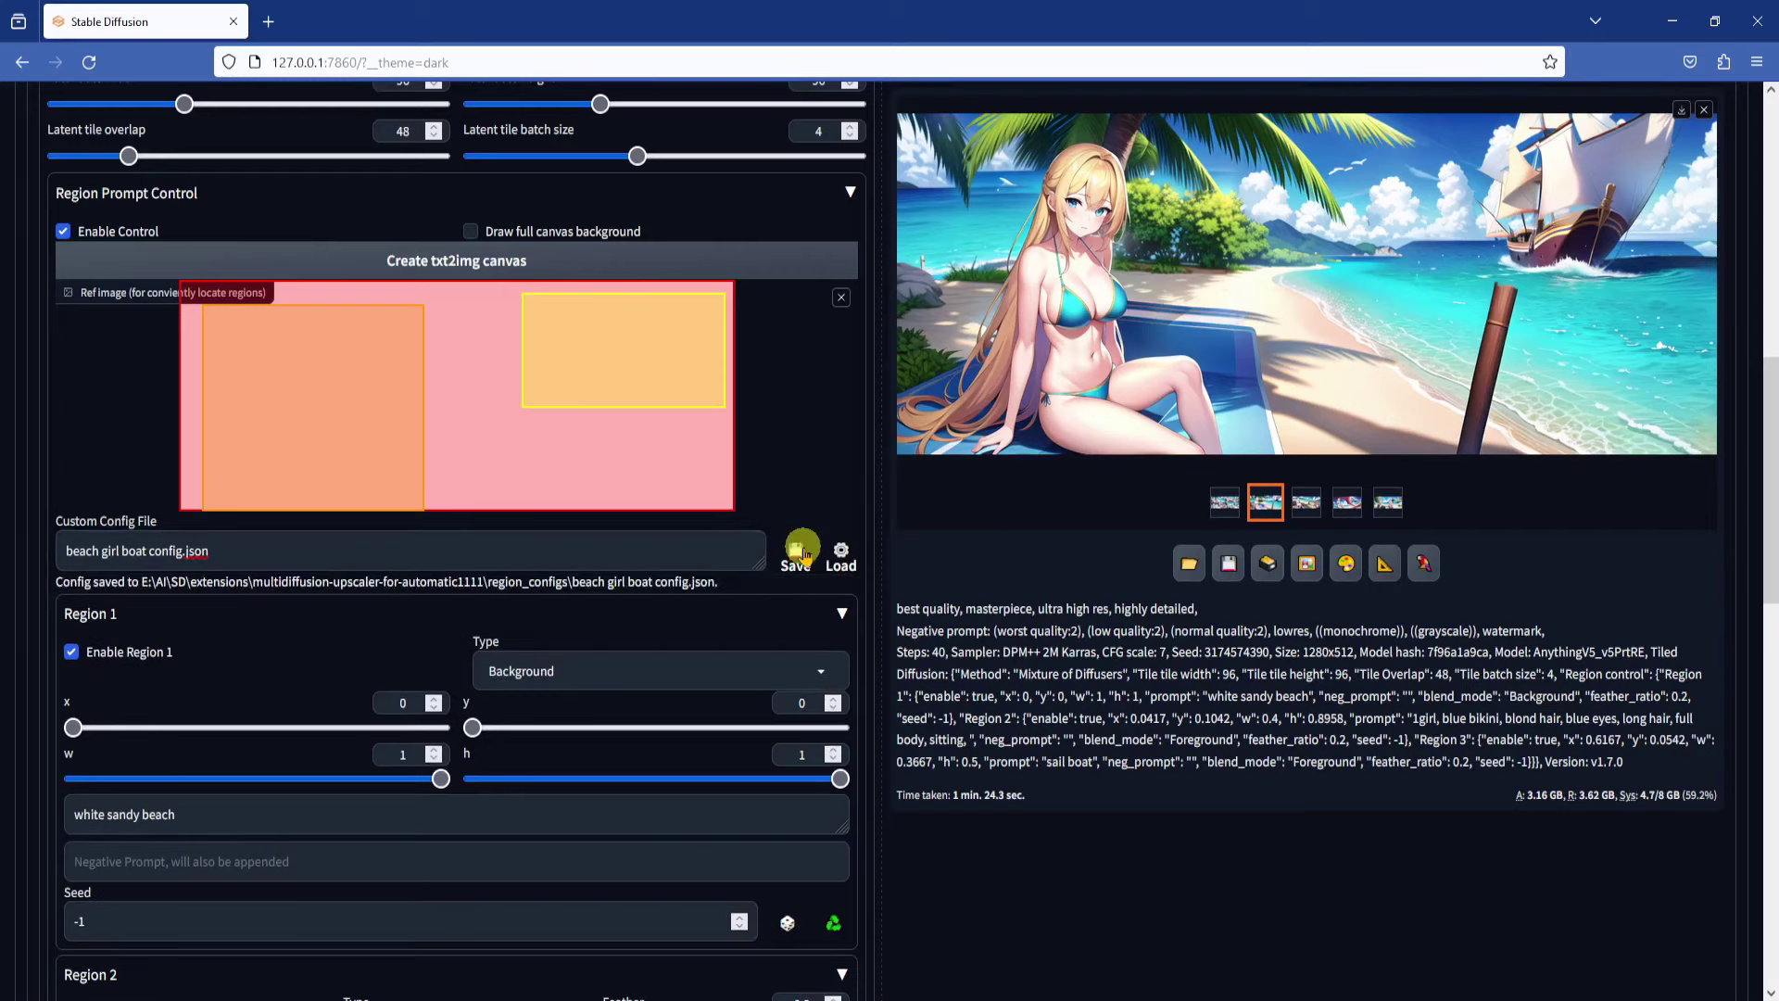
pyautogui.click(952, 880)
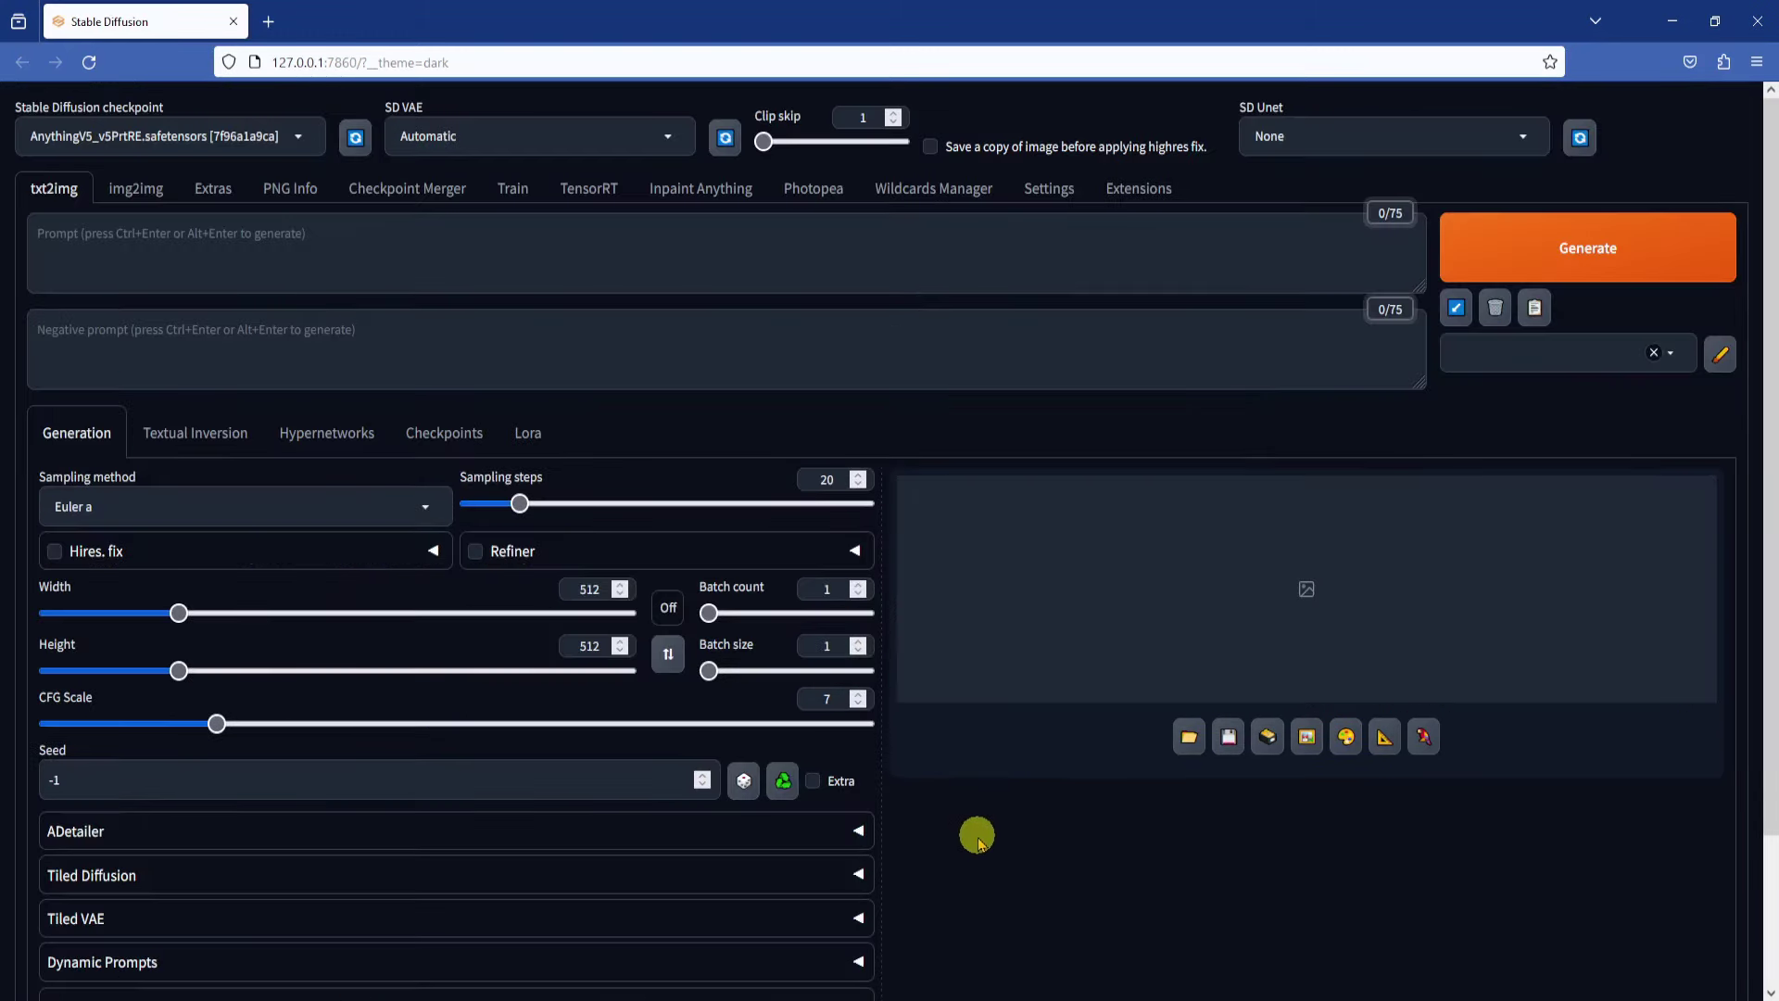
# Step: Enable Tiled Diffusion and turn on its Region Prompt Control
pyautogui.scroll(-2, 977, 834)
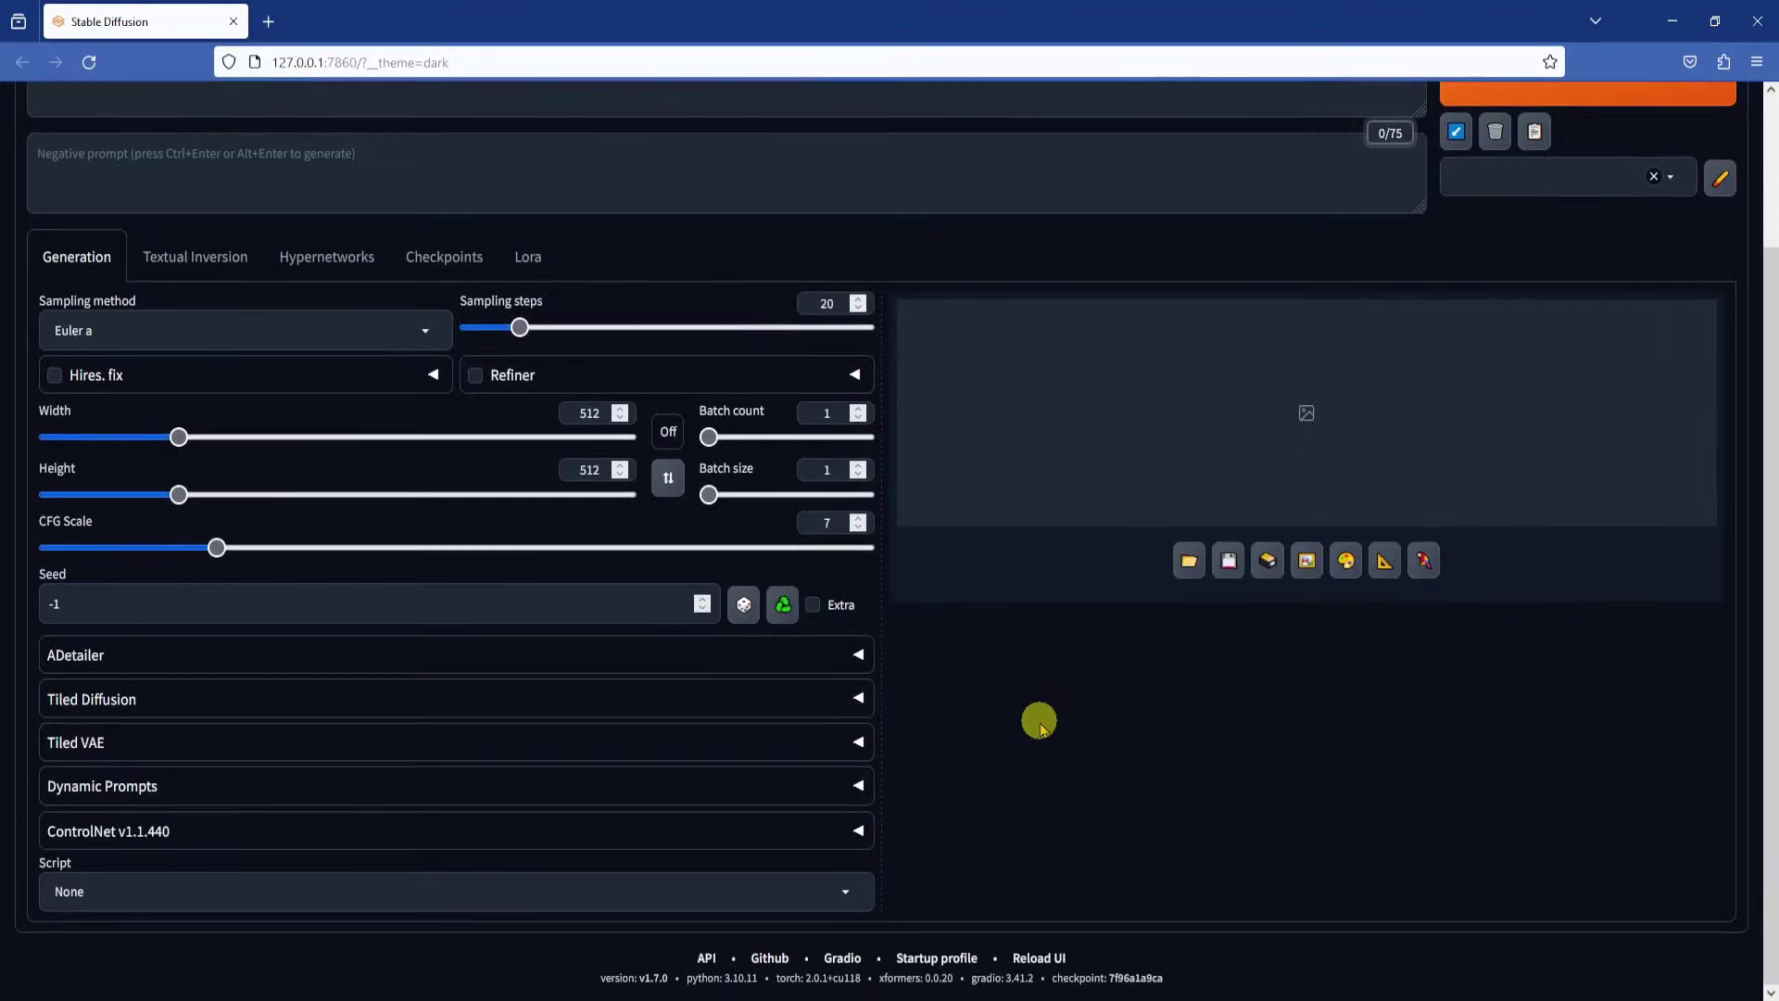
pyautogui.click(850, 700)
pyautogui.scroll(-3, 857, 690)
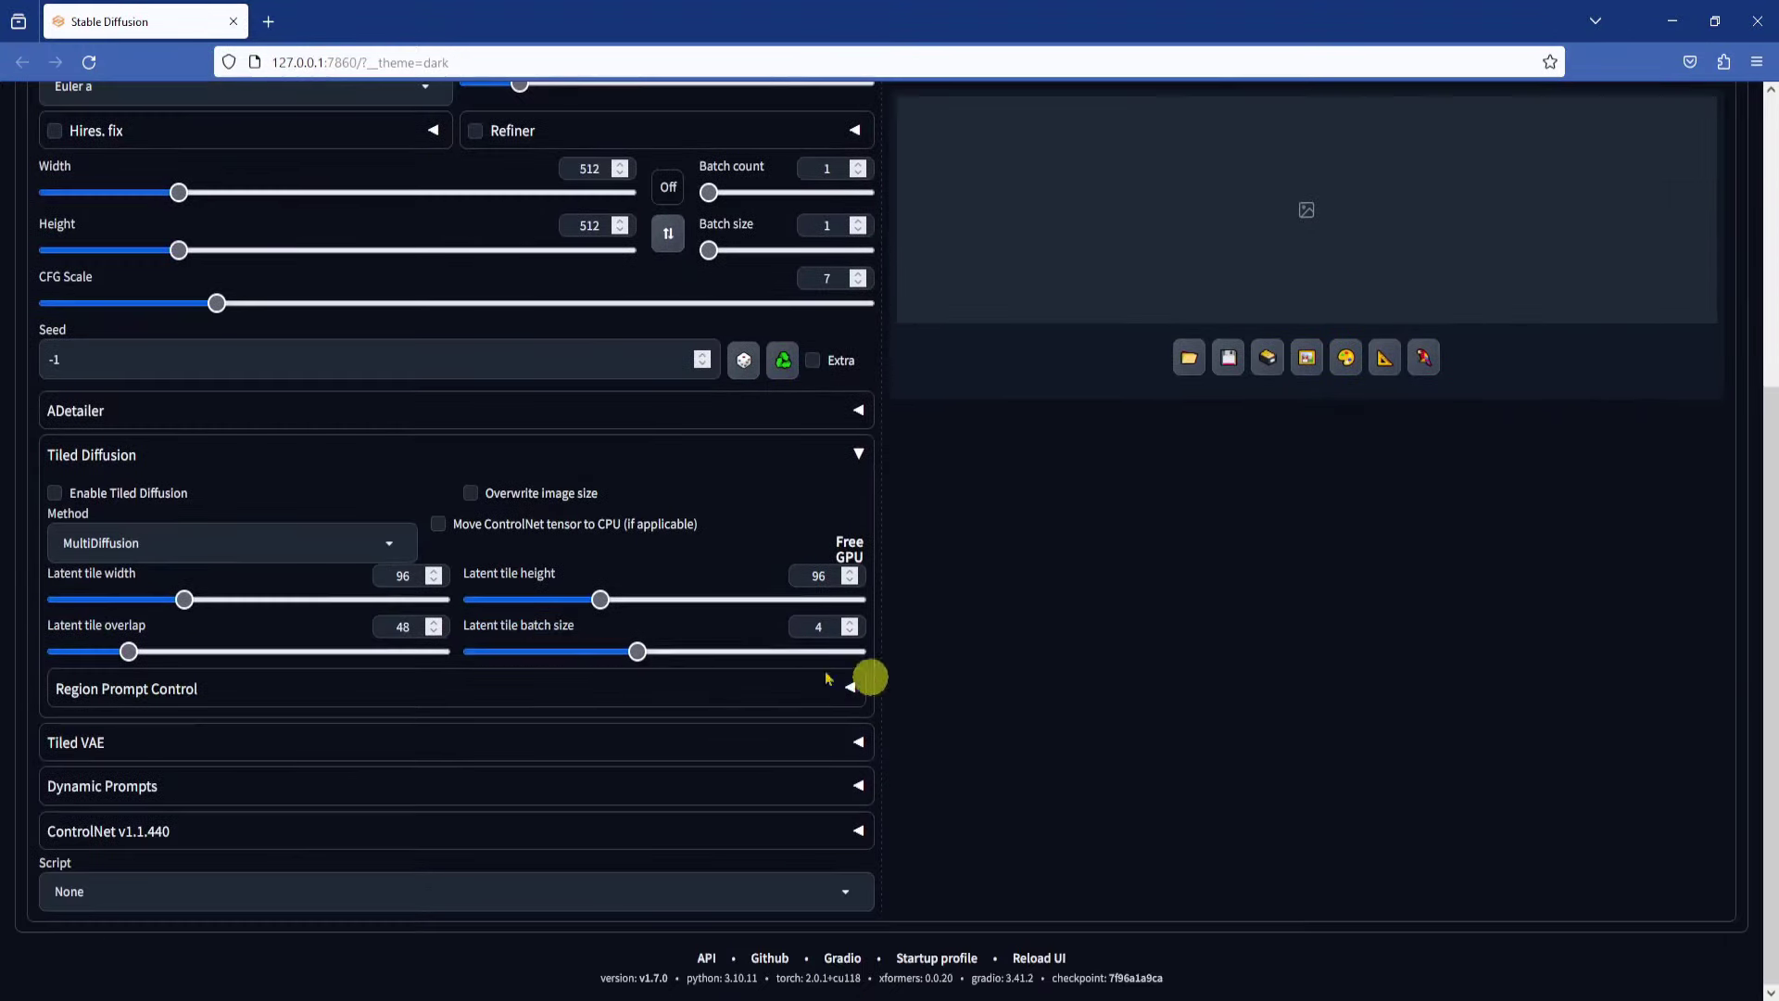
pyautogui.click(54, 494)
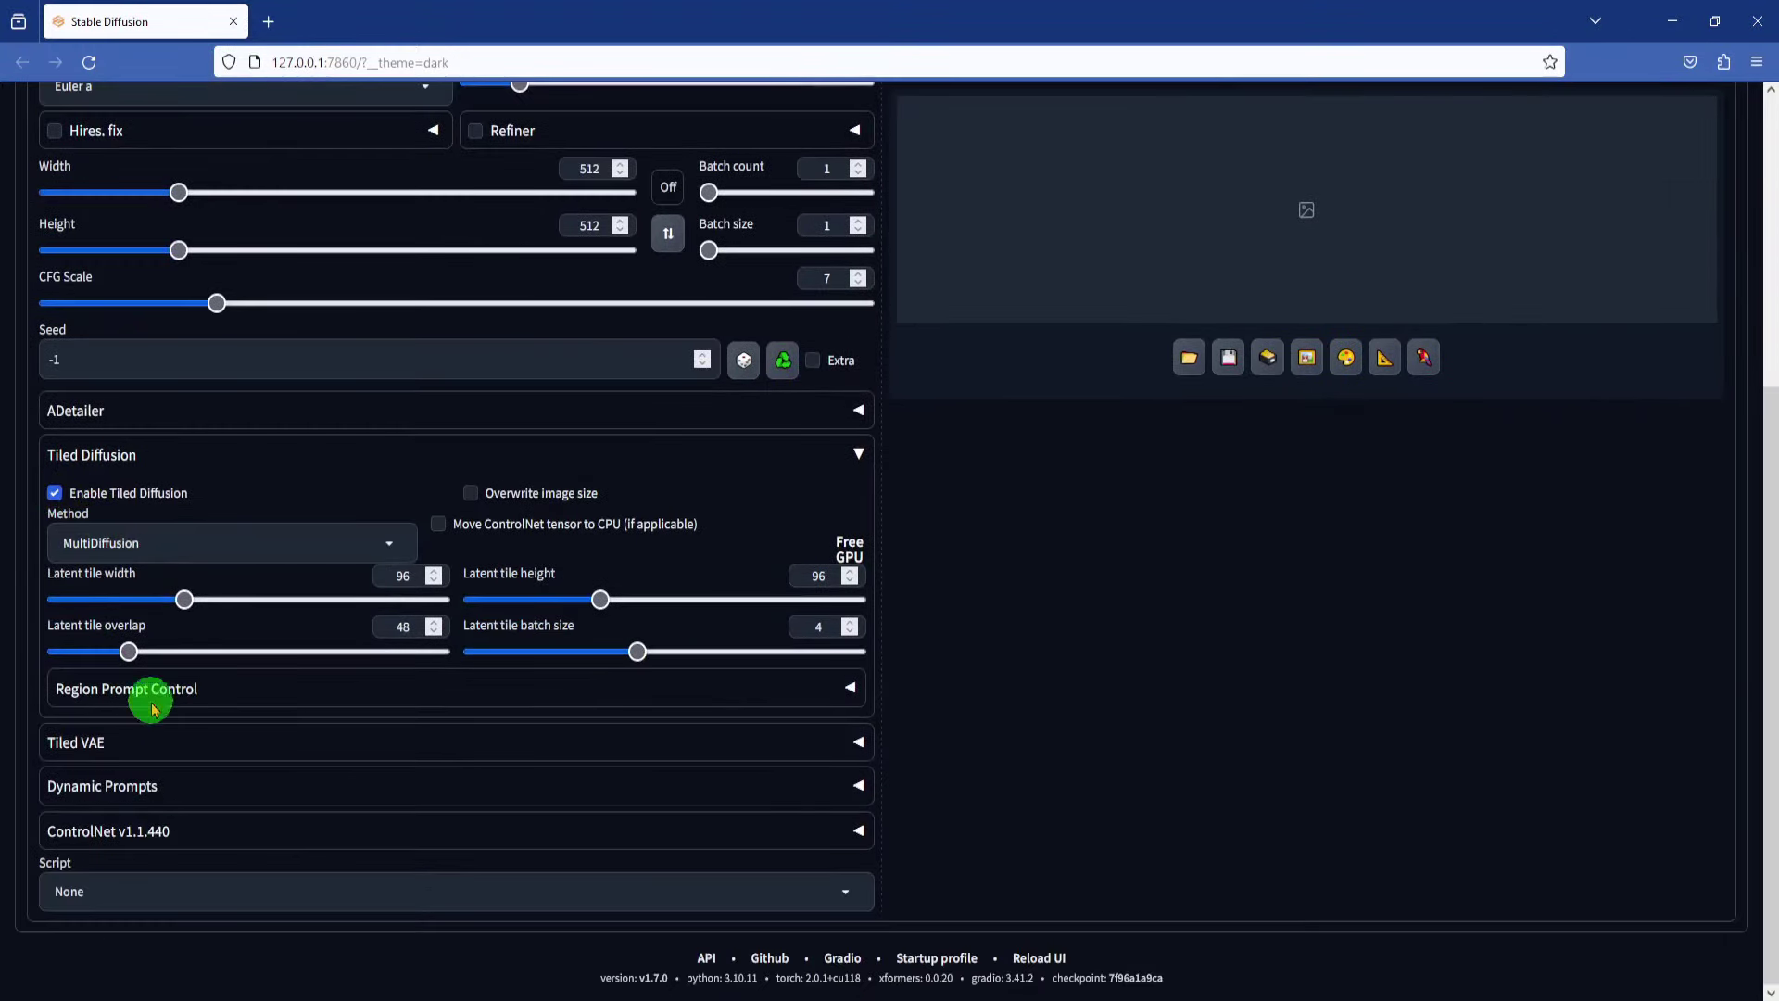
pyautogui.click(225, 683)
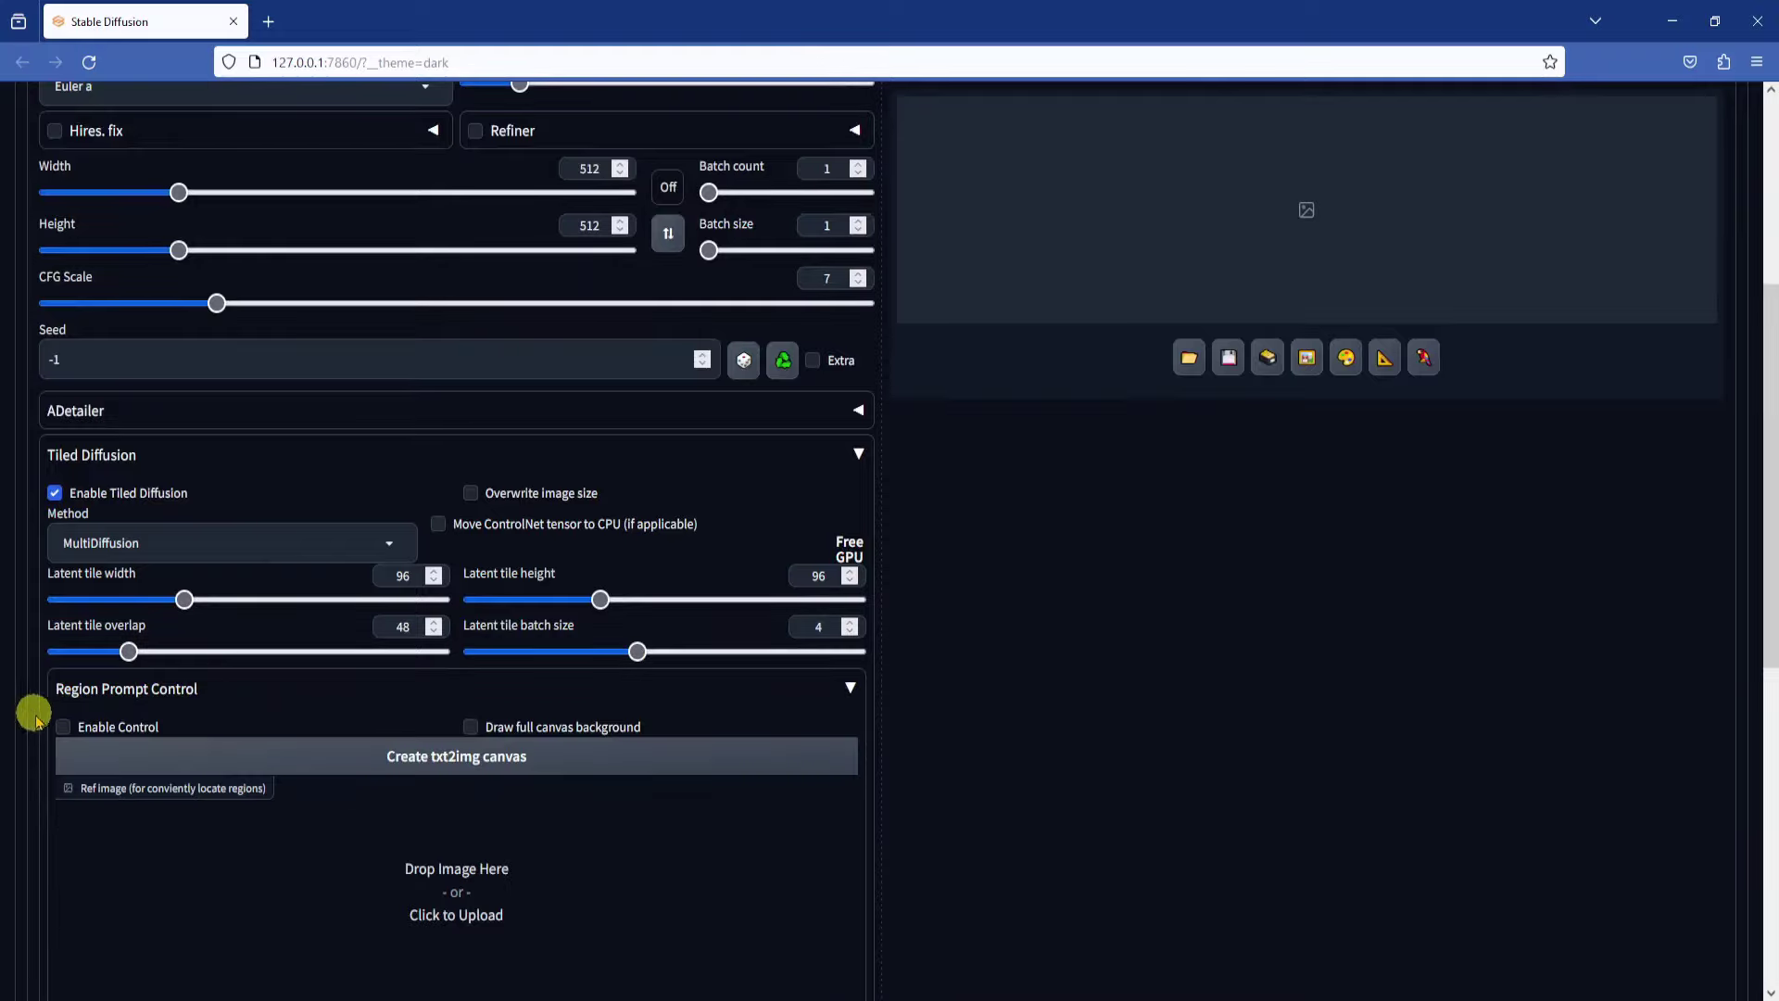
pyautogui.click(61, 728)
# Step: Create a blank txt2img canvas for laying out regions
pyautogui.scroll(-7, 1032, 647)
pyautogui.scroll(5, 905, 659)
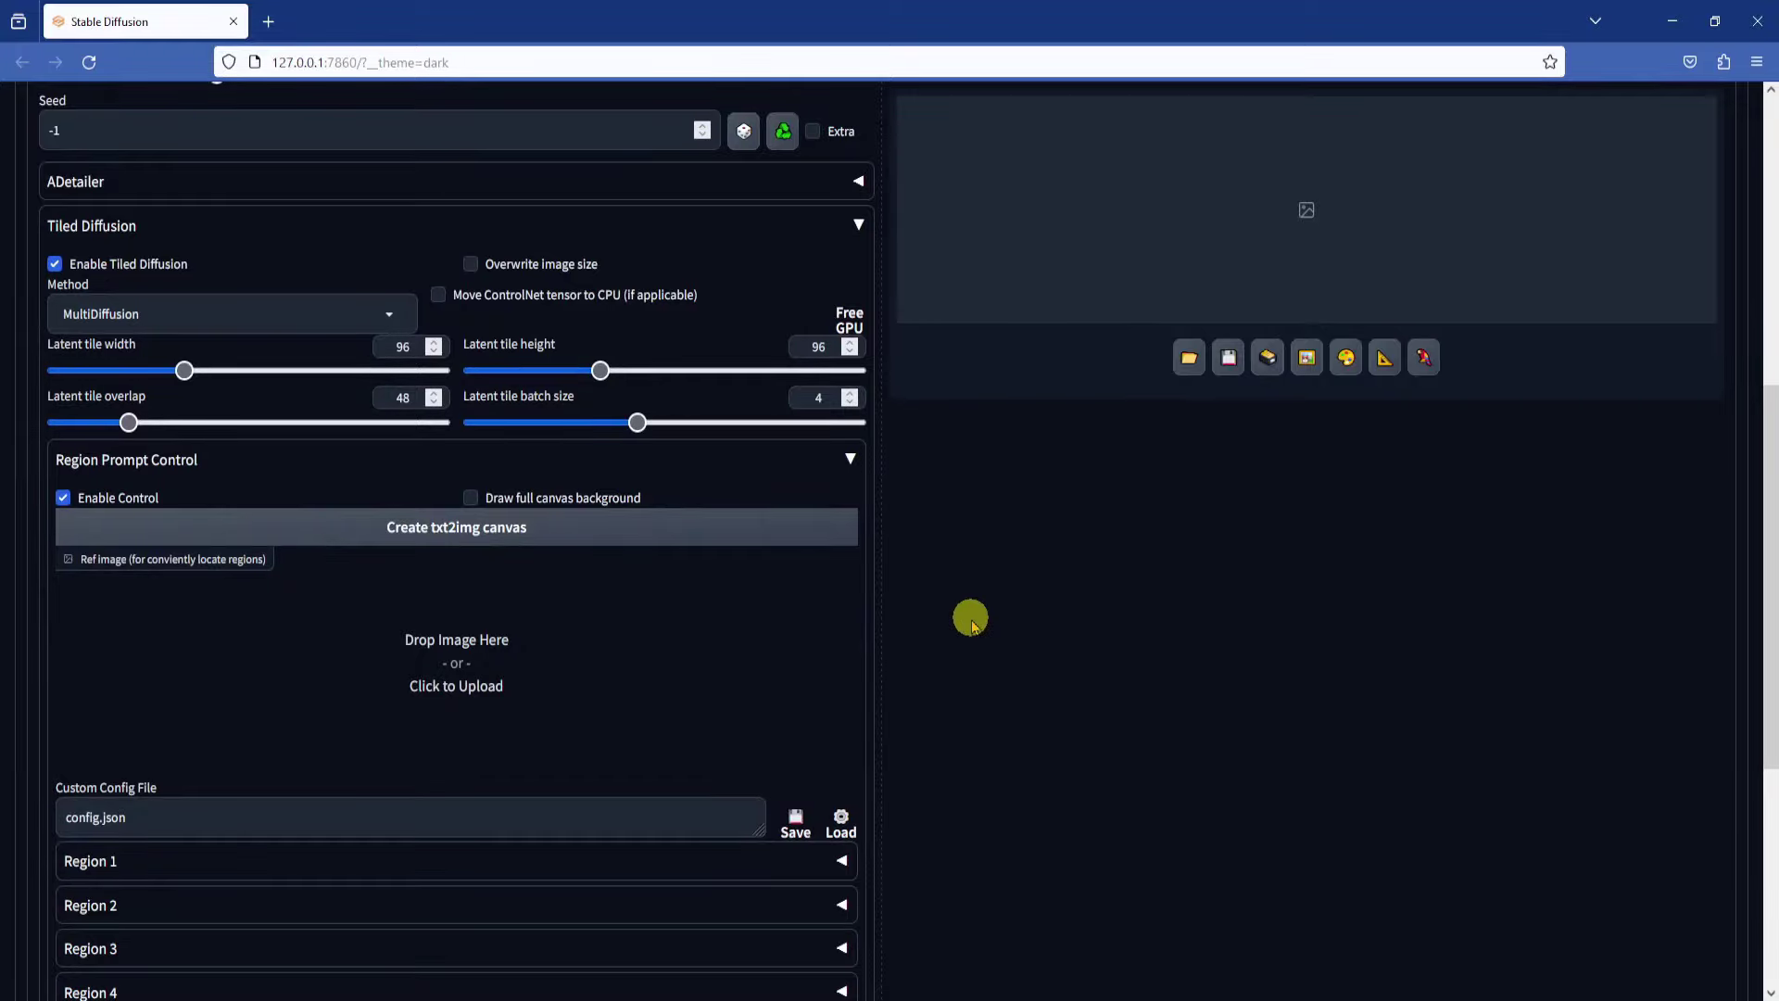
pyautogui.scroll(7, 970, 619)
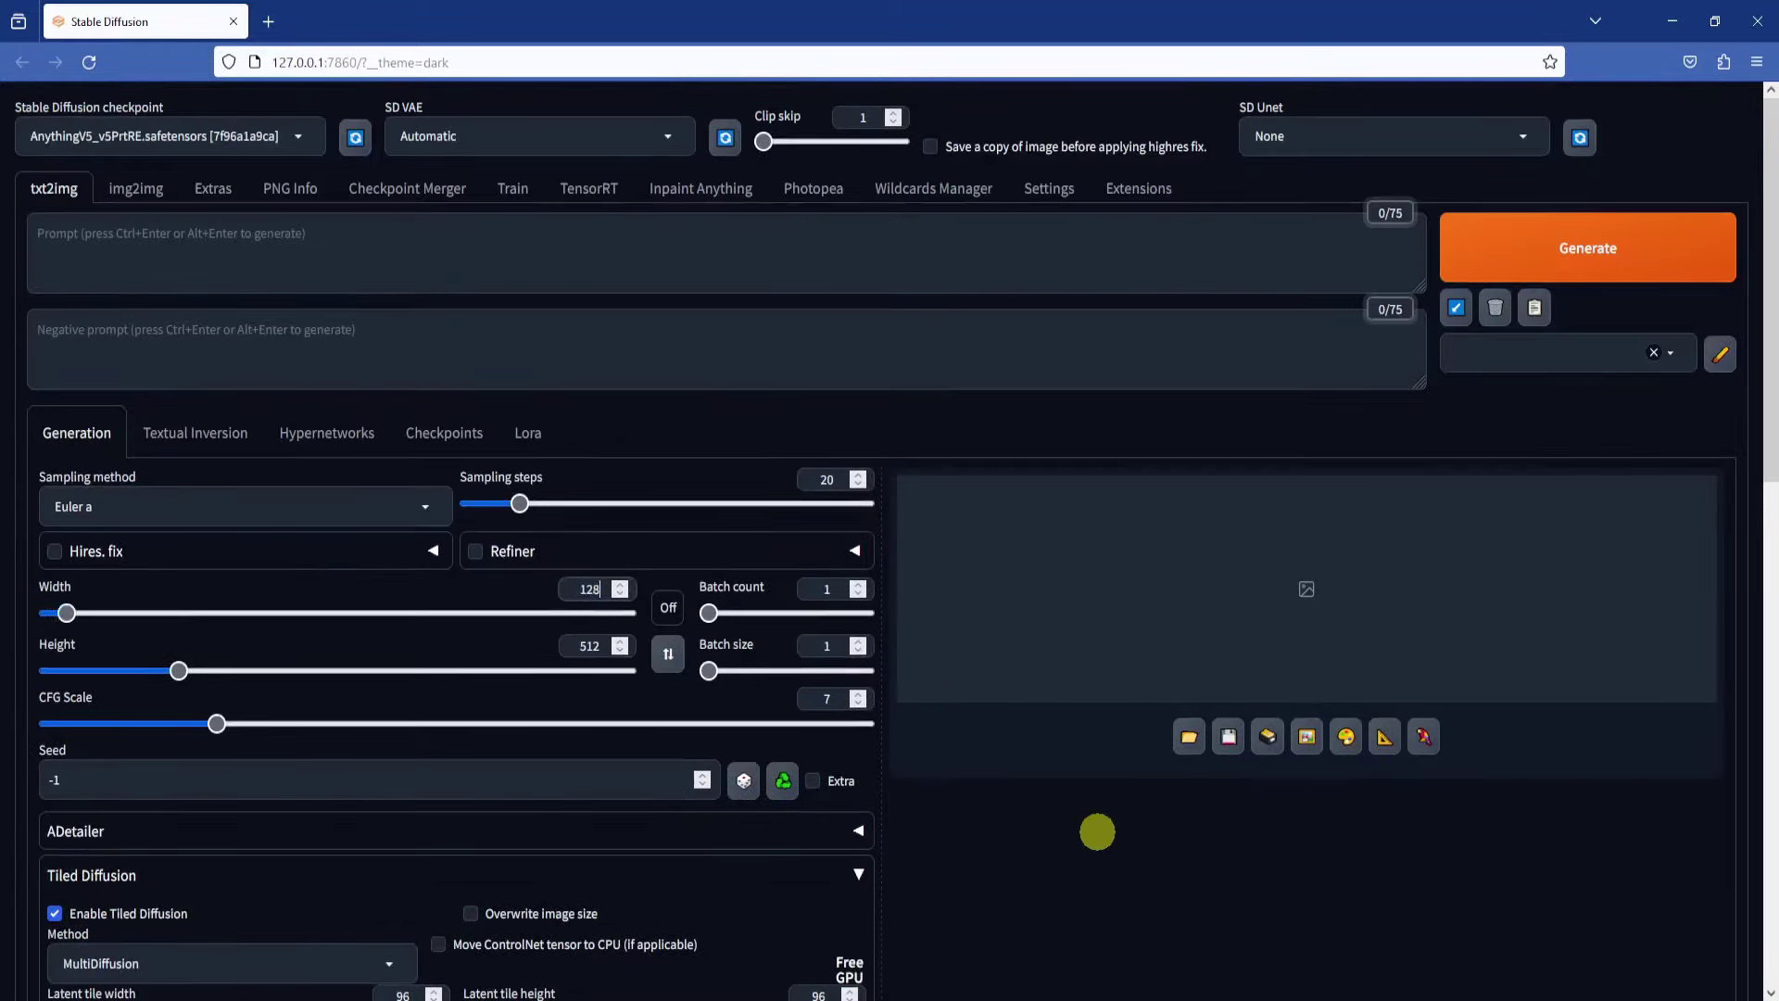
pyautogui.scroll(-12, 963, 899)
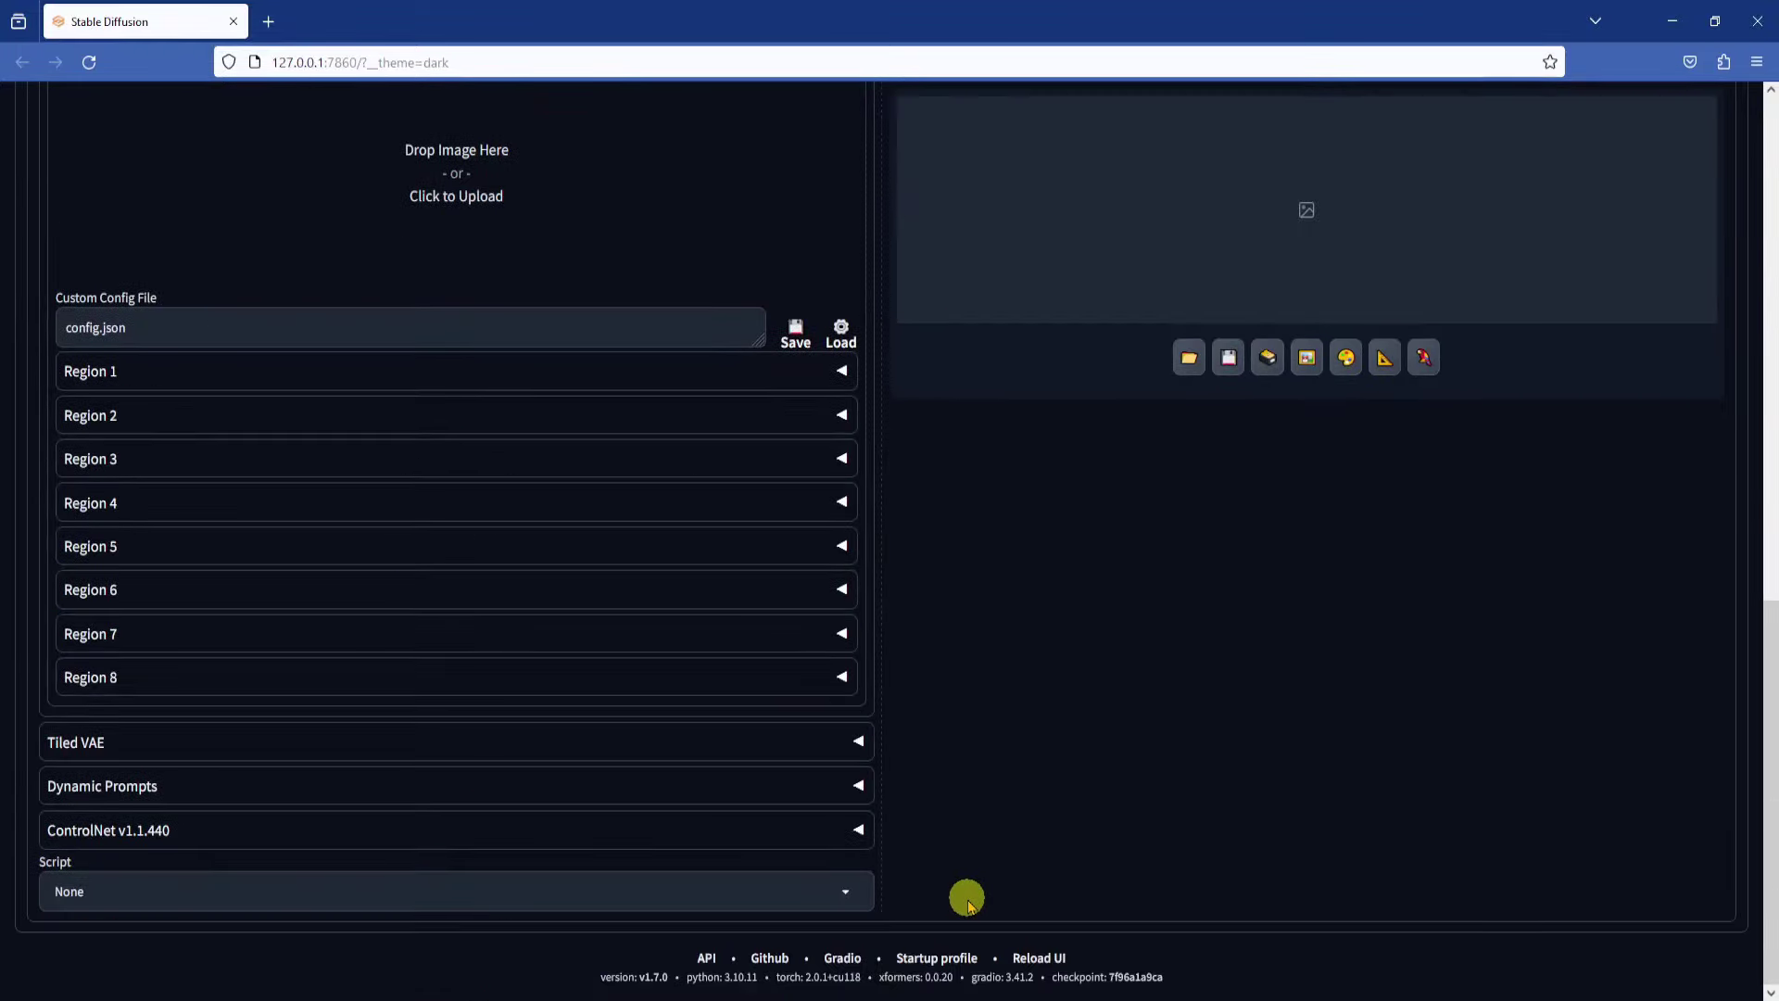
pyautogui.scroll(4, 973, 897)
pyautogui.click(505, 496)
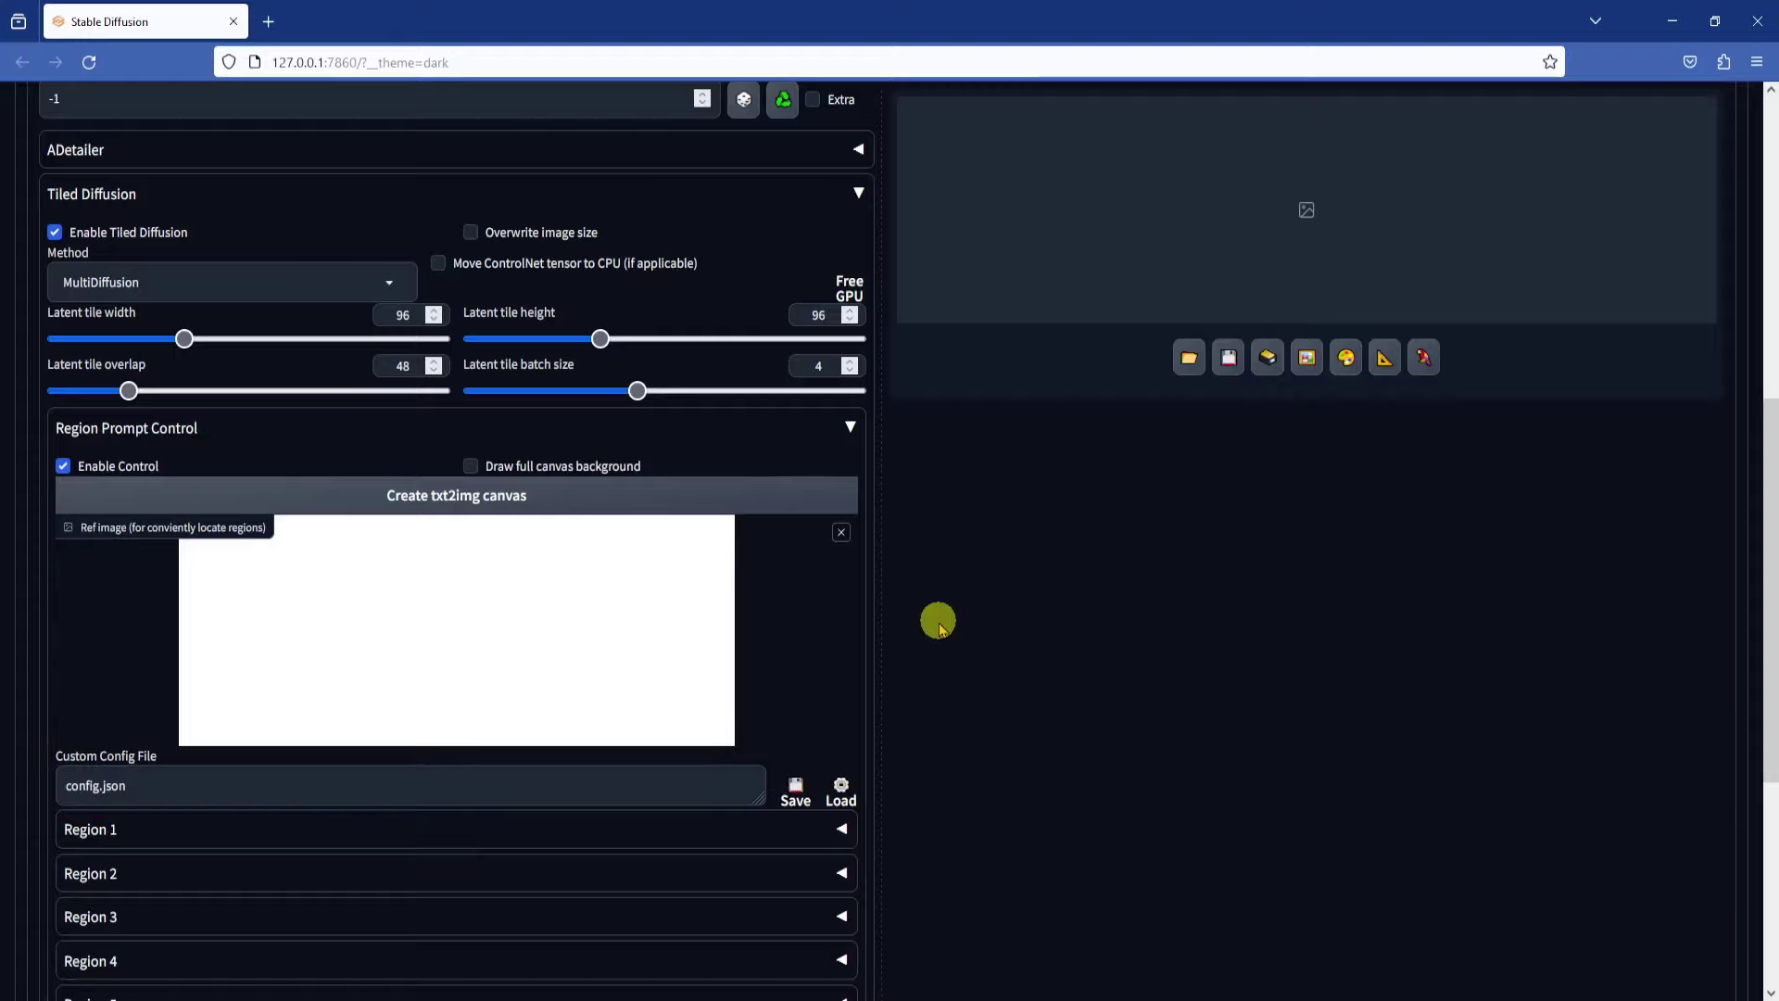
pyautogui.scroll(-2, 938, 619)
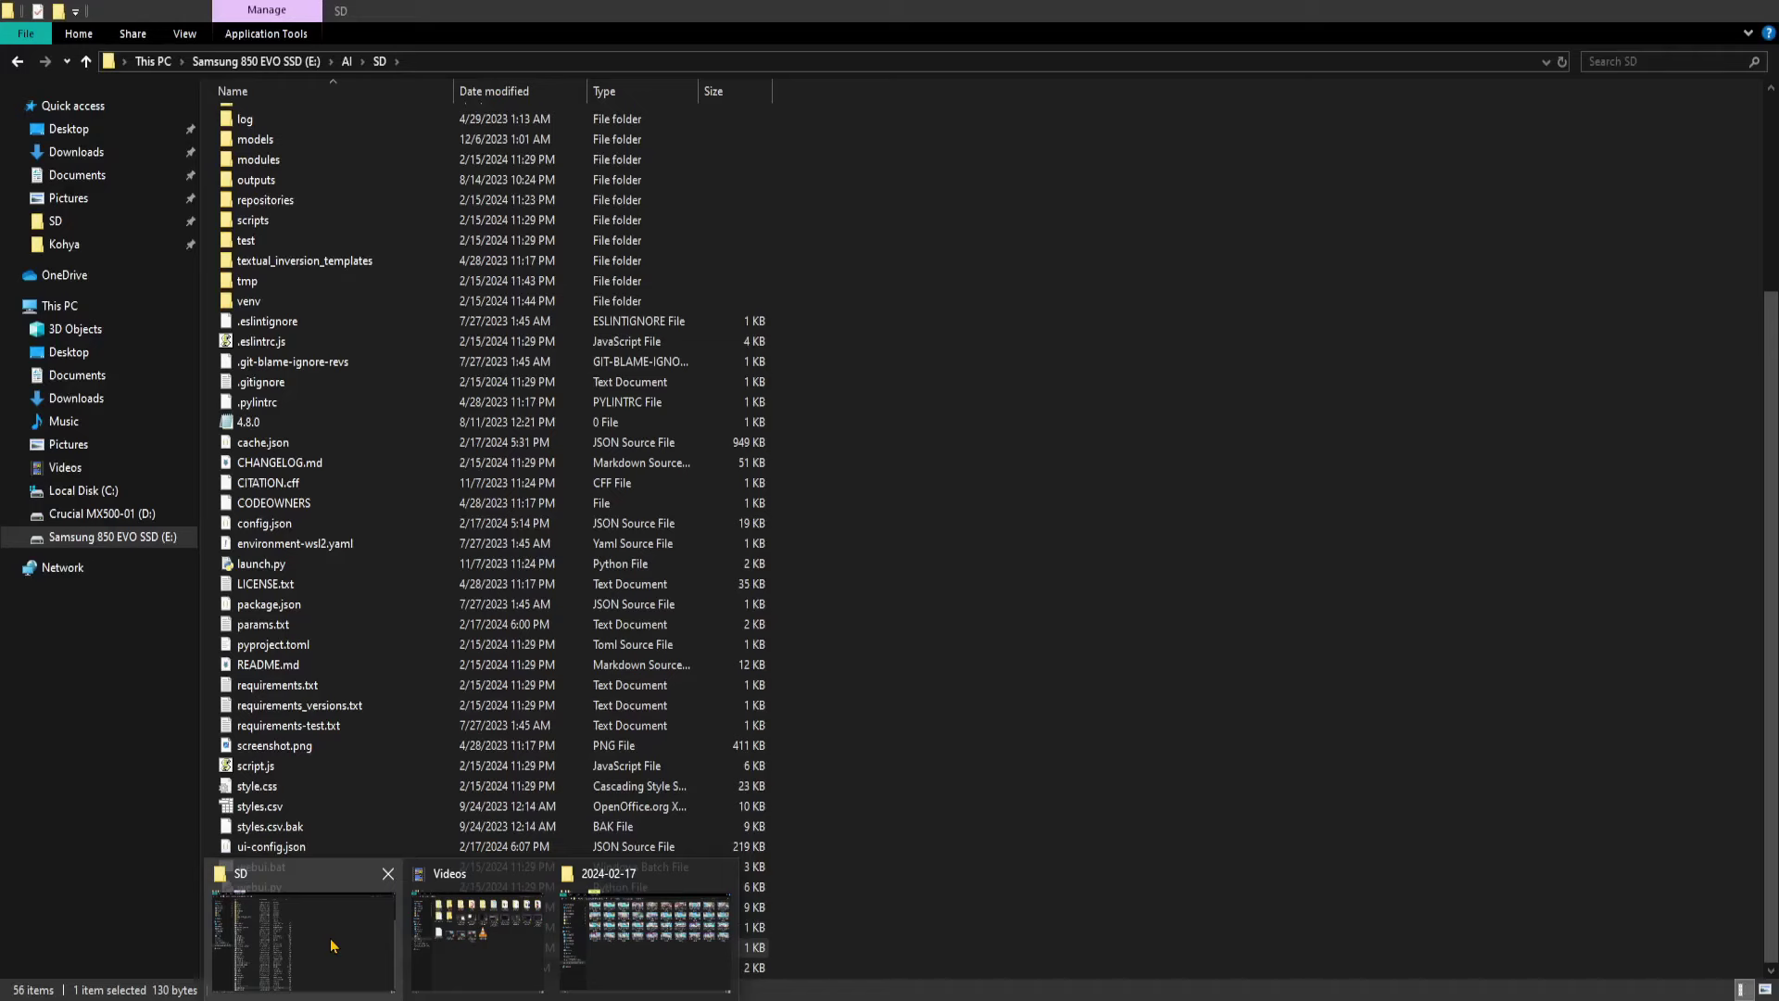
# Step: Open the extensions > multidiffusion-upscaler-for-automatic1111 > region_configs folder in File Explorer
pyautogui.click(329, 933)
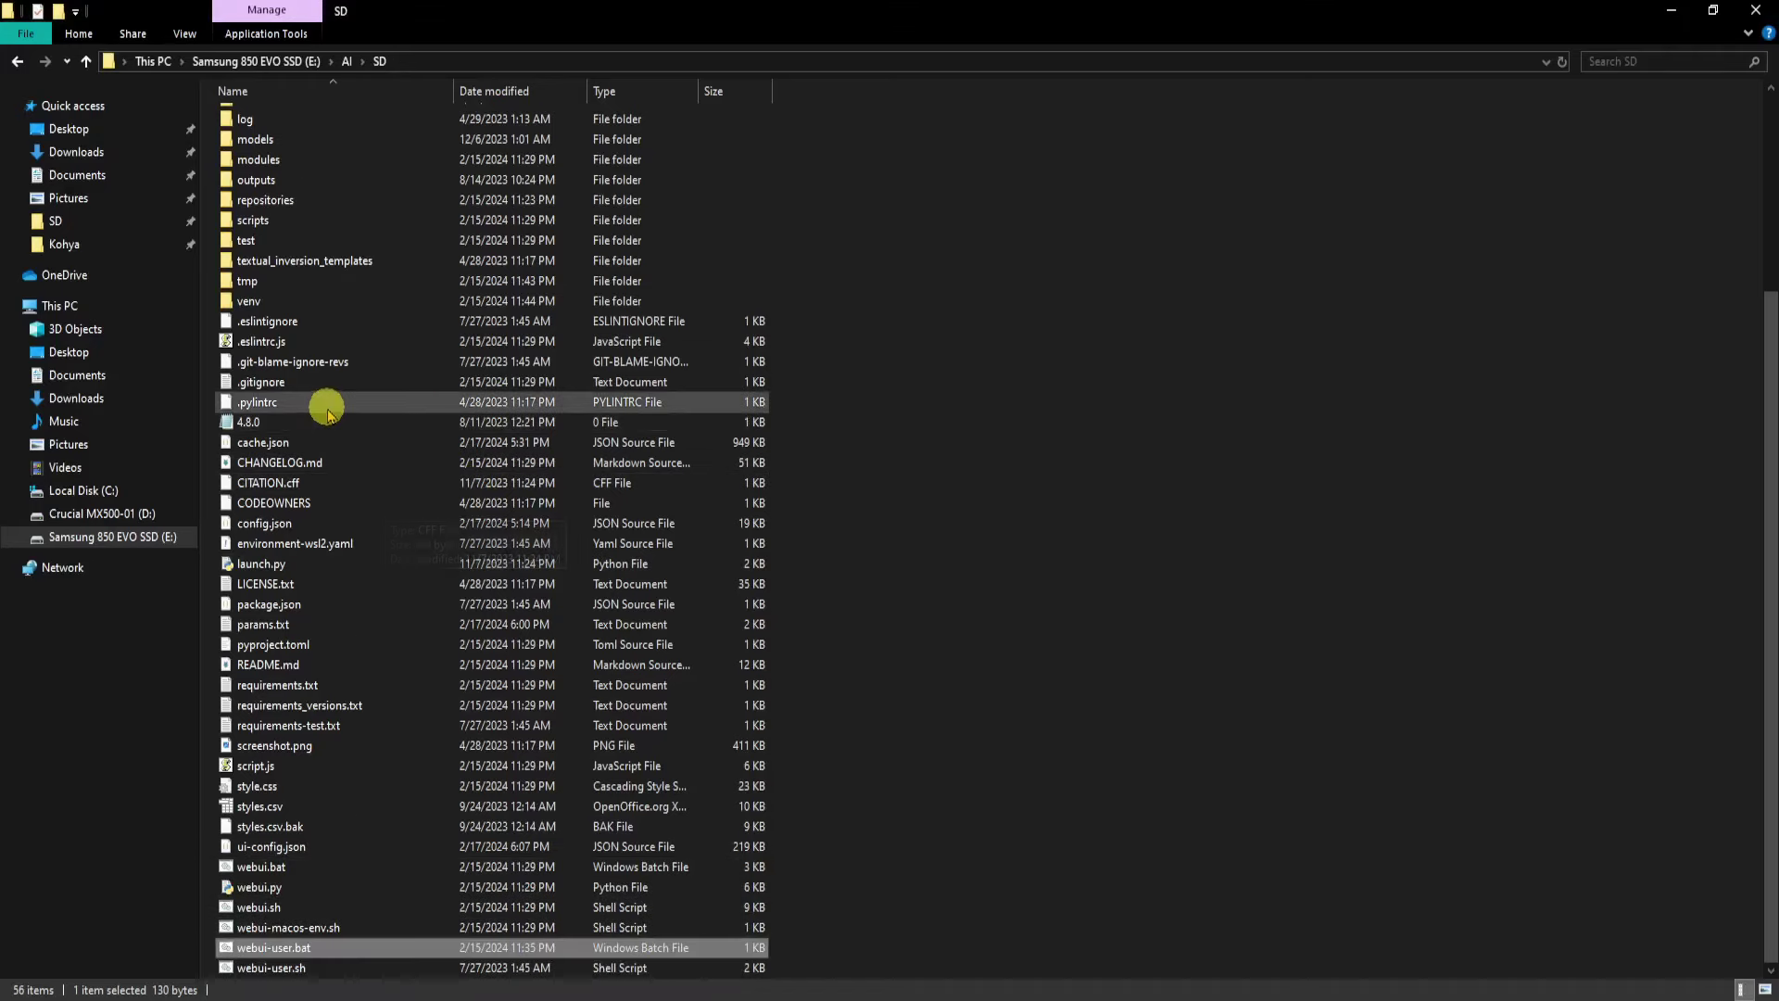
pyautogui.scroll(4, 326, 413)
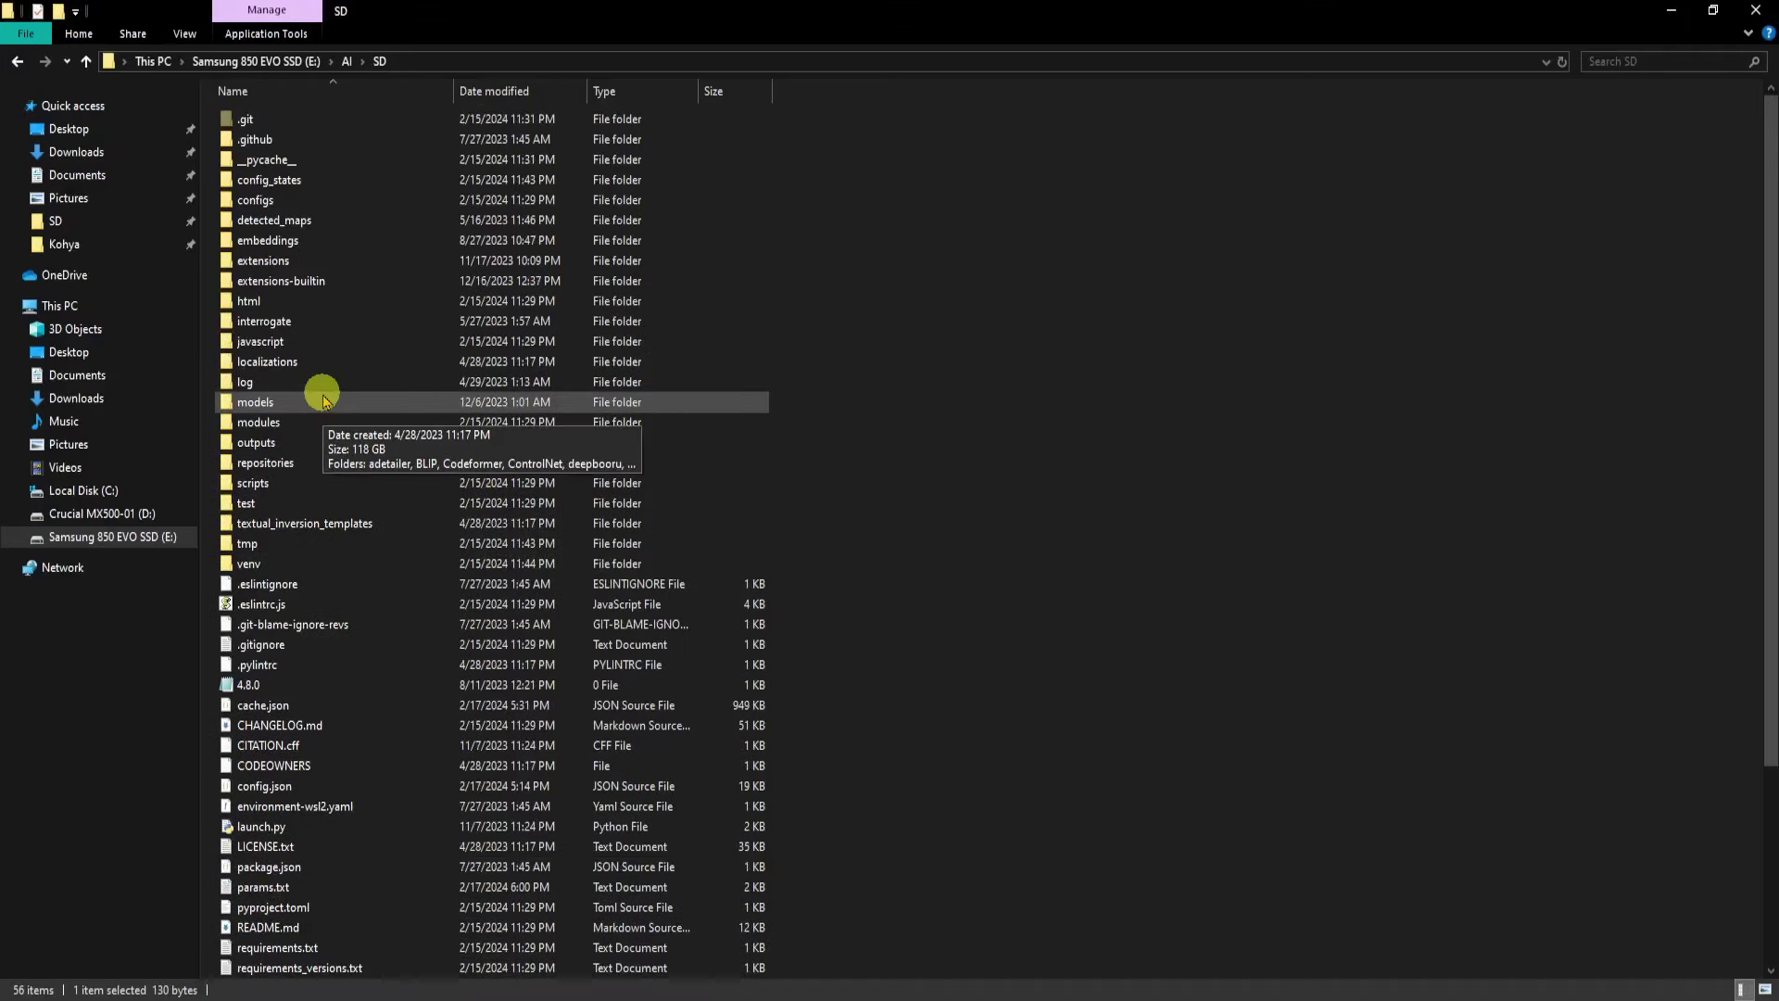
pyautogui.doubleClick(313, 261)
pyautogui.doubleClick(370, 160)
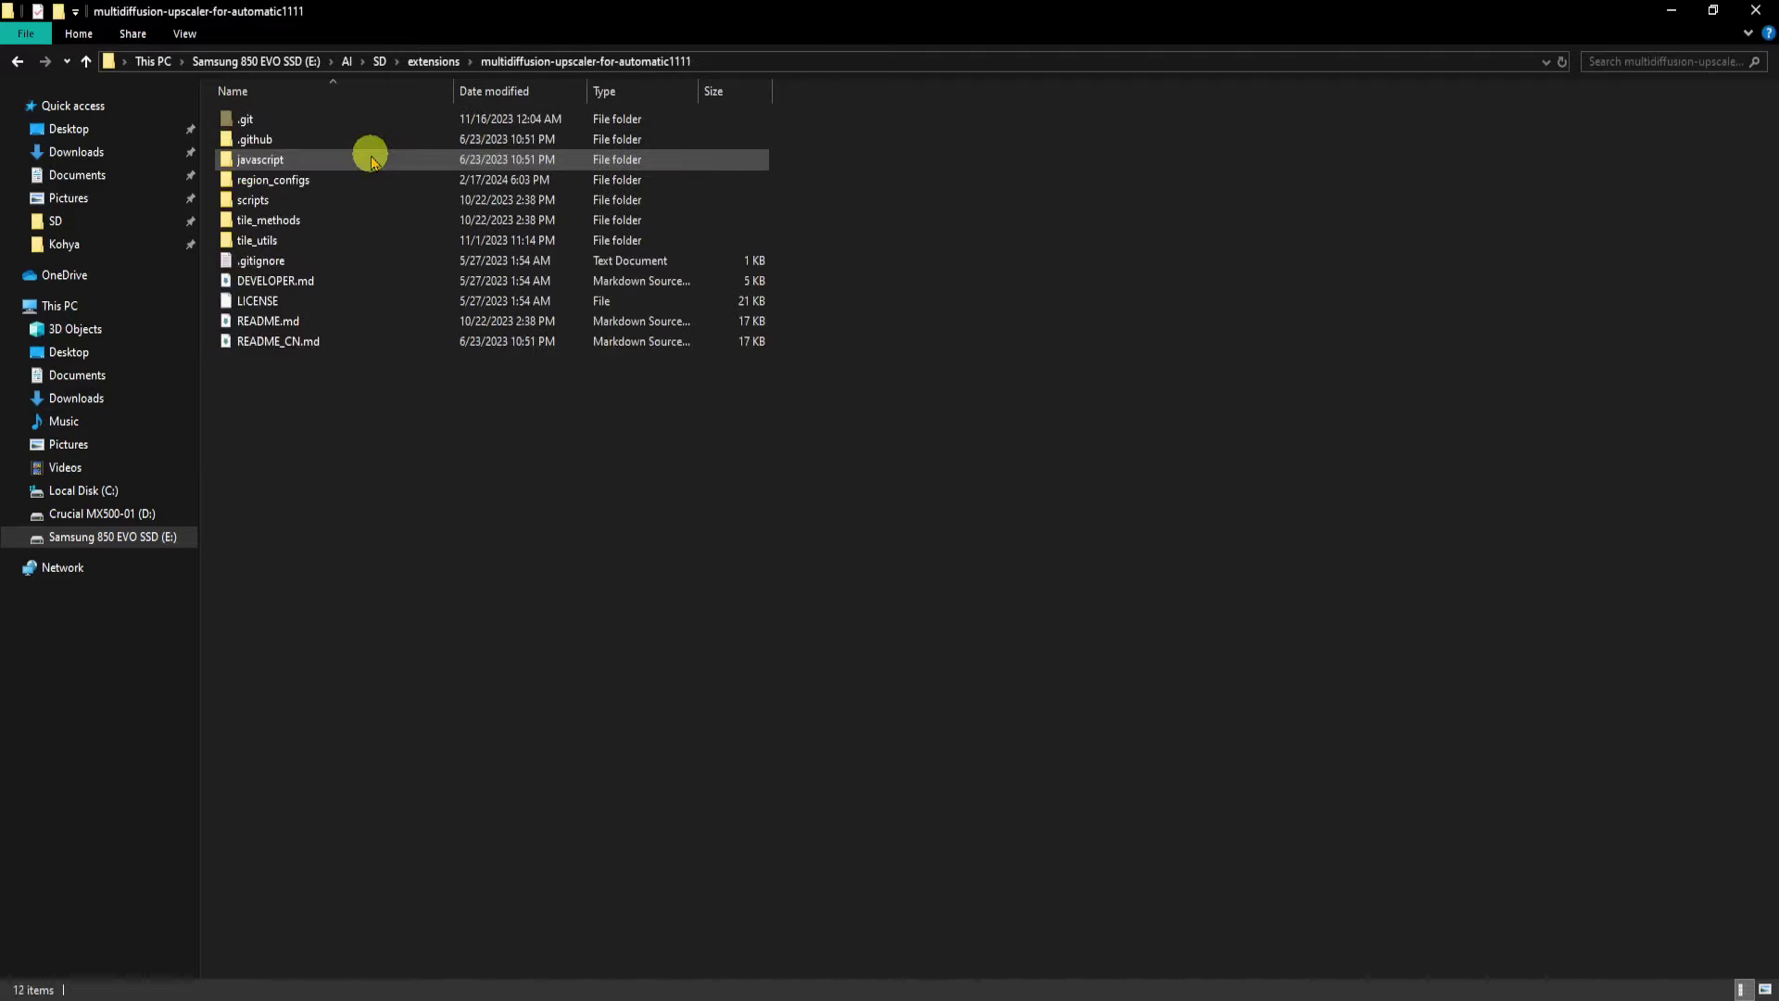
pyautogui.doubleClick(319, 180)
# Step: Check beach girl boat config.json, leaving its name unchanged, and minimize File Explorer
pyautogui.click(316, 126)
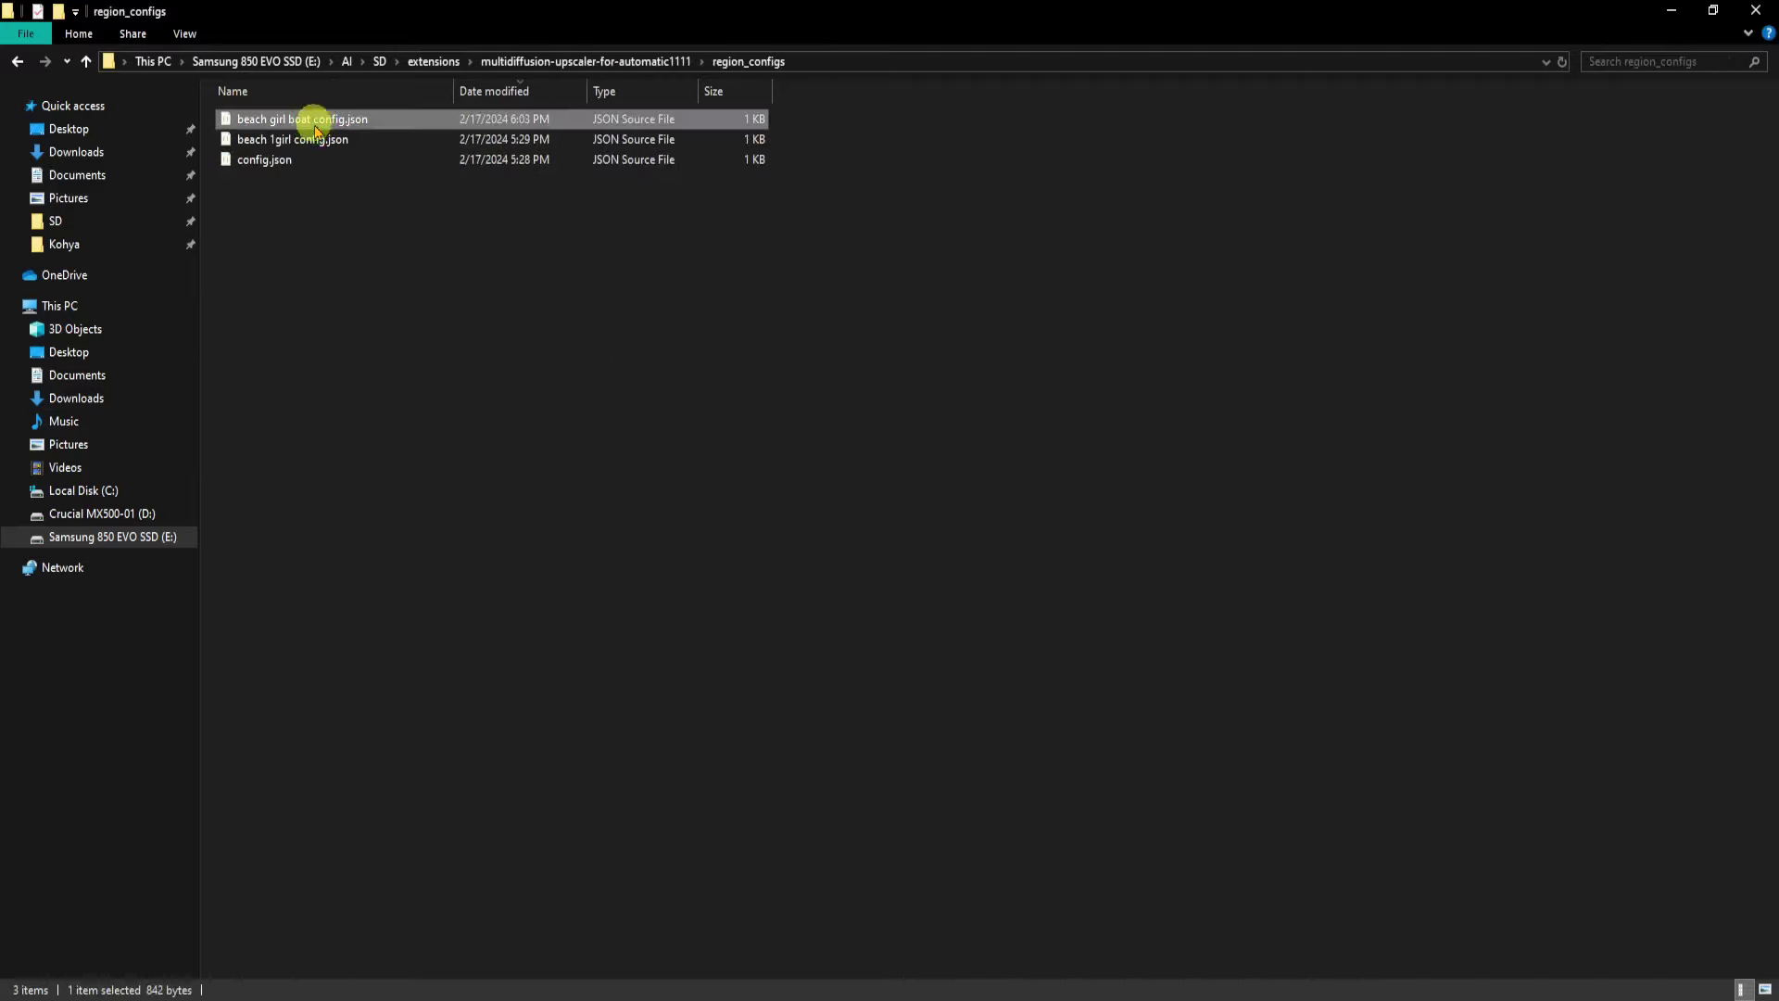
pyautogui.click(316, 128)
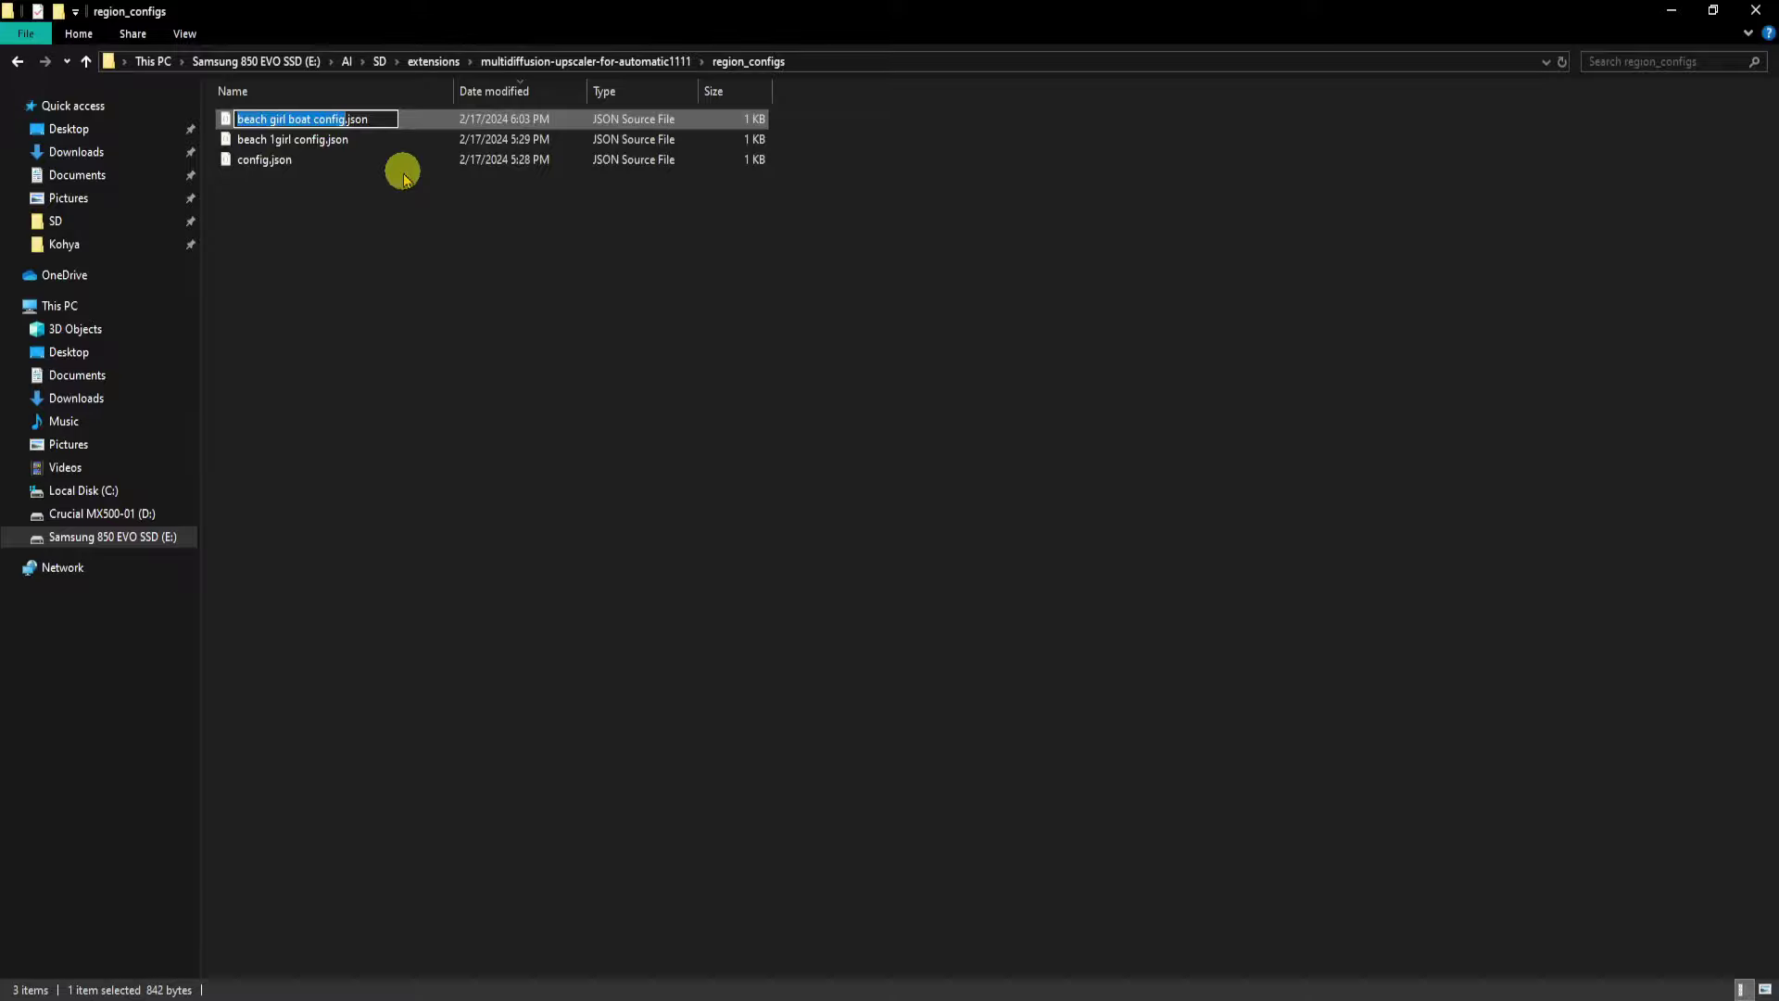
pyautogui.click(450, 234)
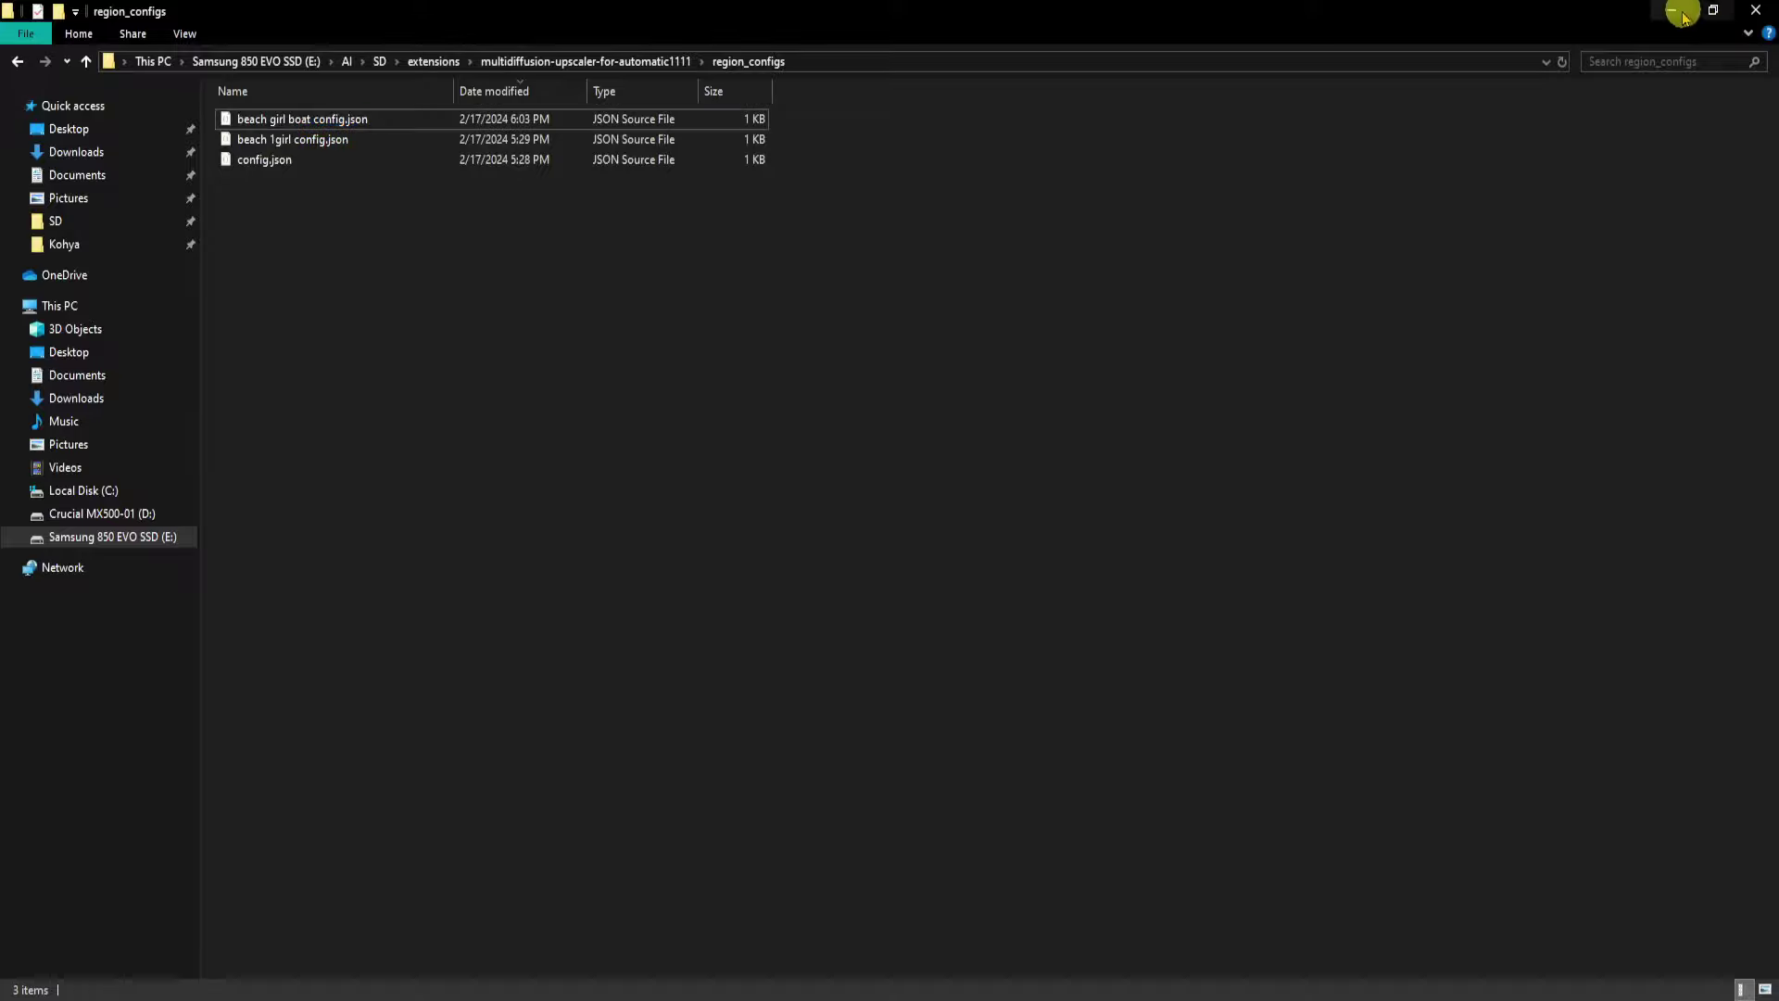
pyautogui.click(1672, 11)
# Step: Load 'beach girl boat config.json' as the custom config to restore all three regions
pyautogui.click(370, 554)
pyautogui.hotkey('ctrl', 'a')
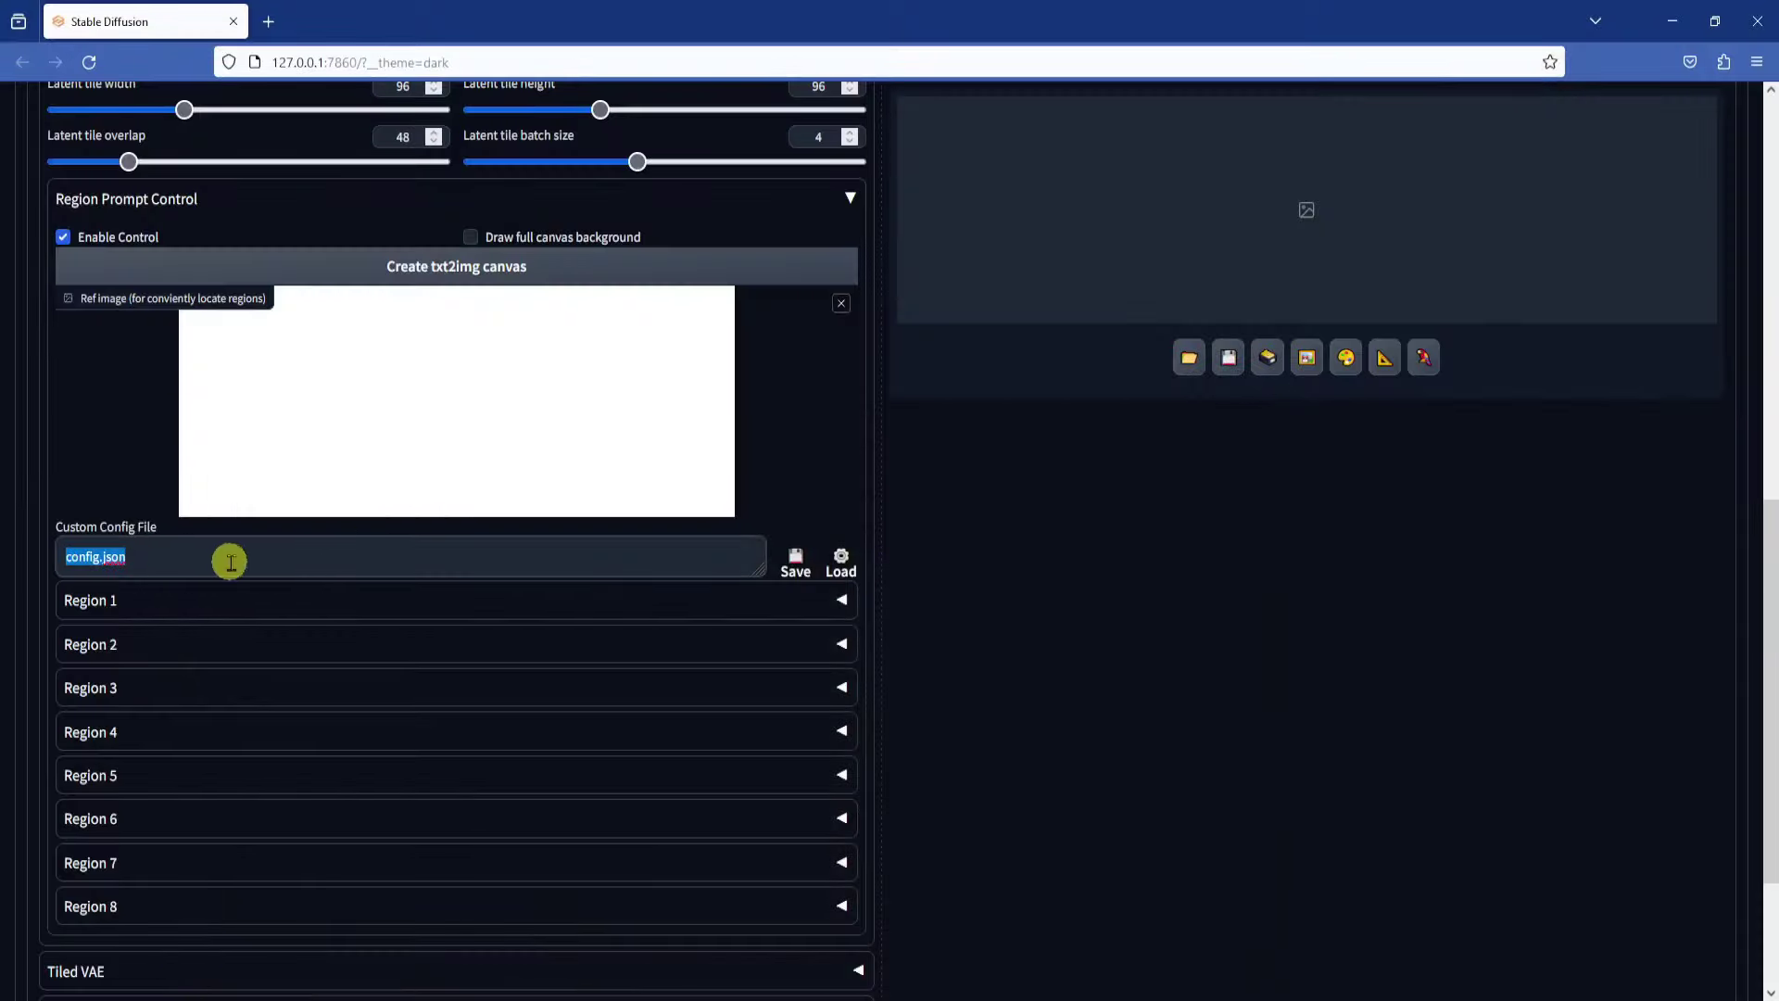
pyautogui.press('BackSpace')
pyautogui.write('beach girl boat config.json')
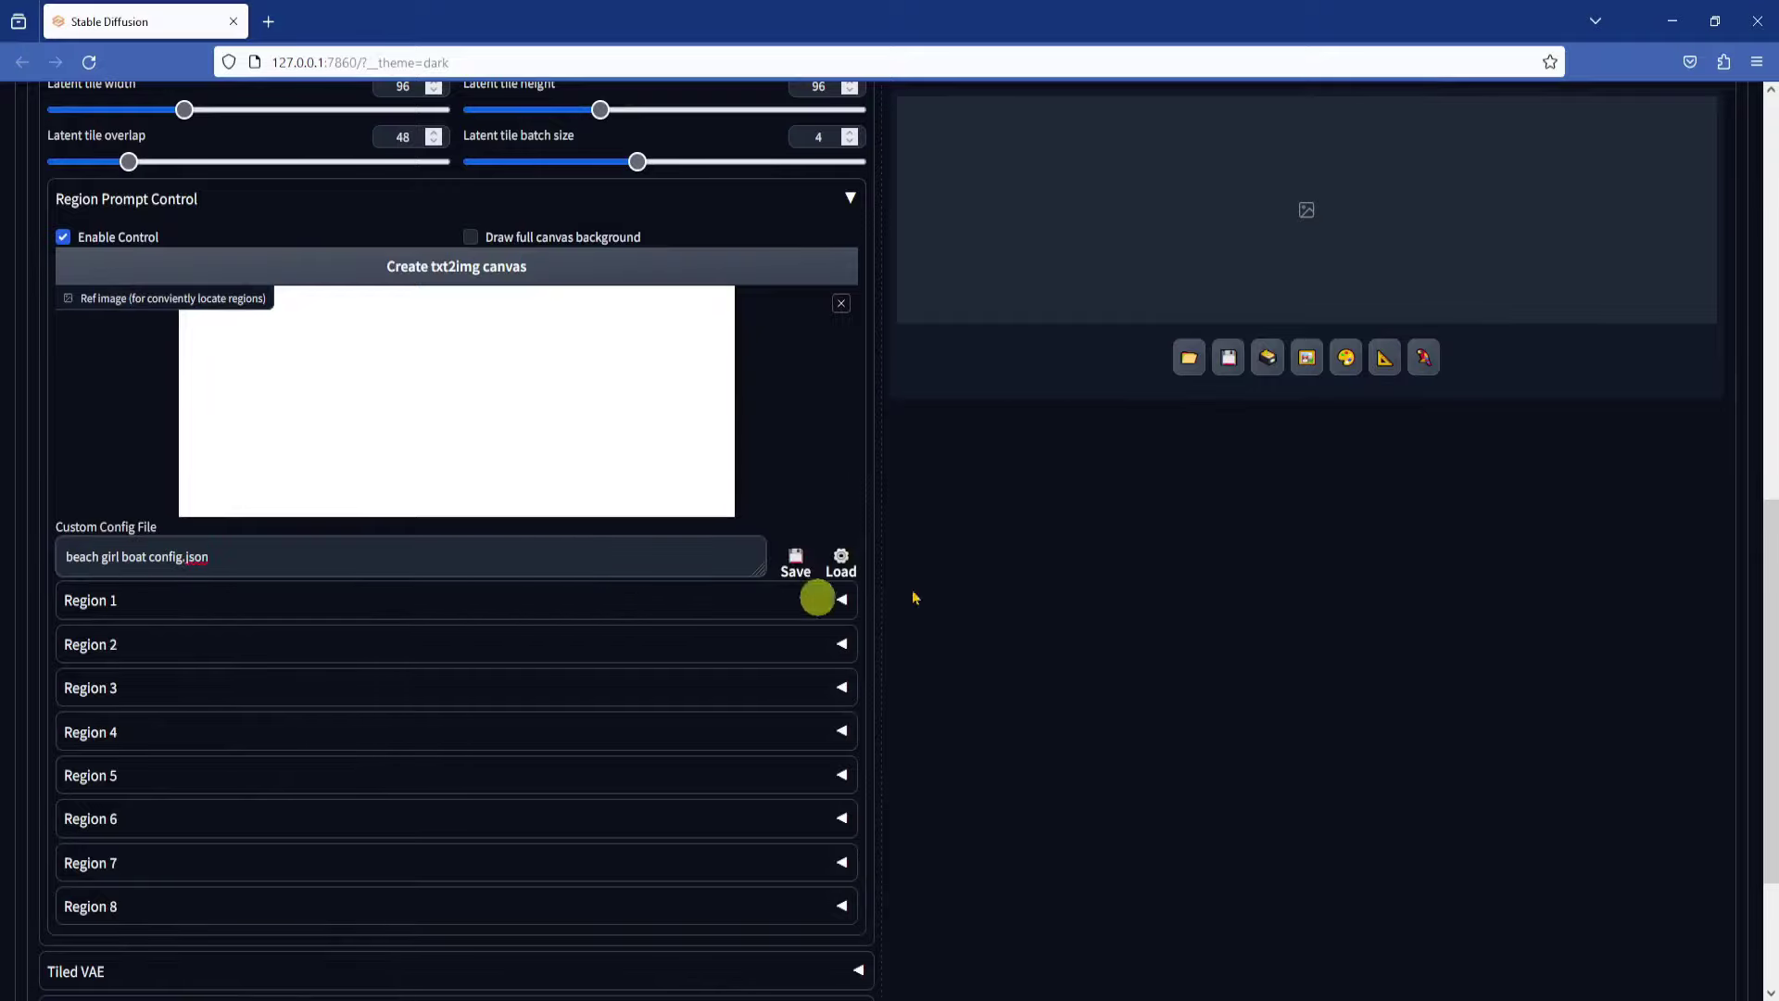
pyautogui.click(862, 562)
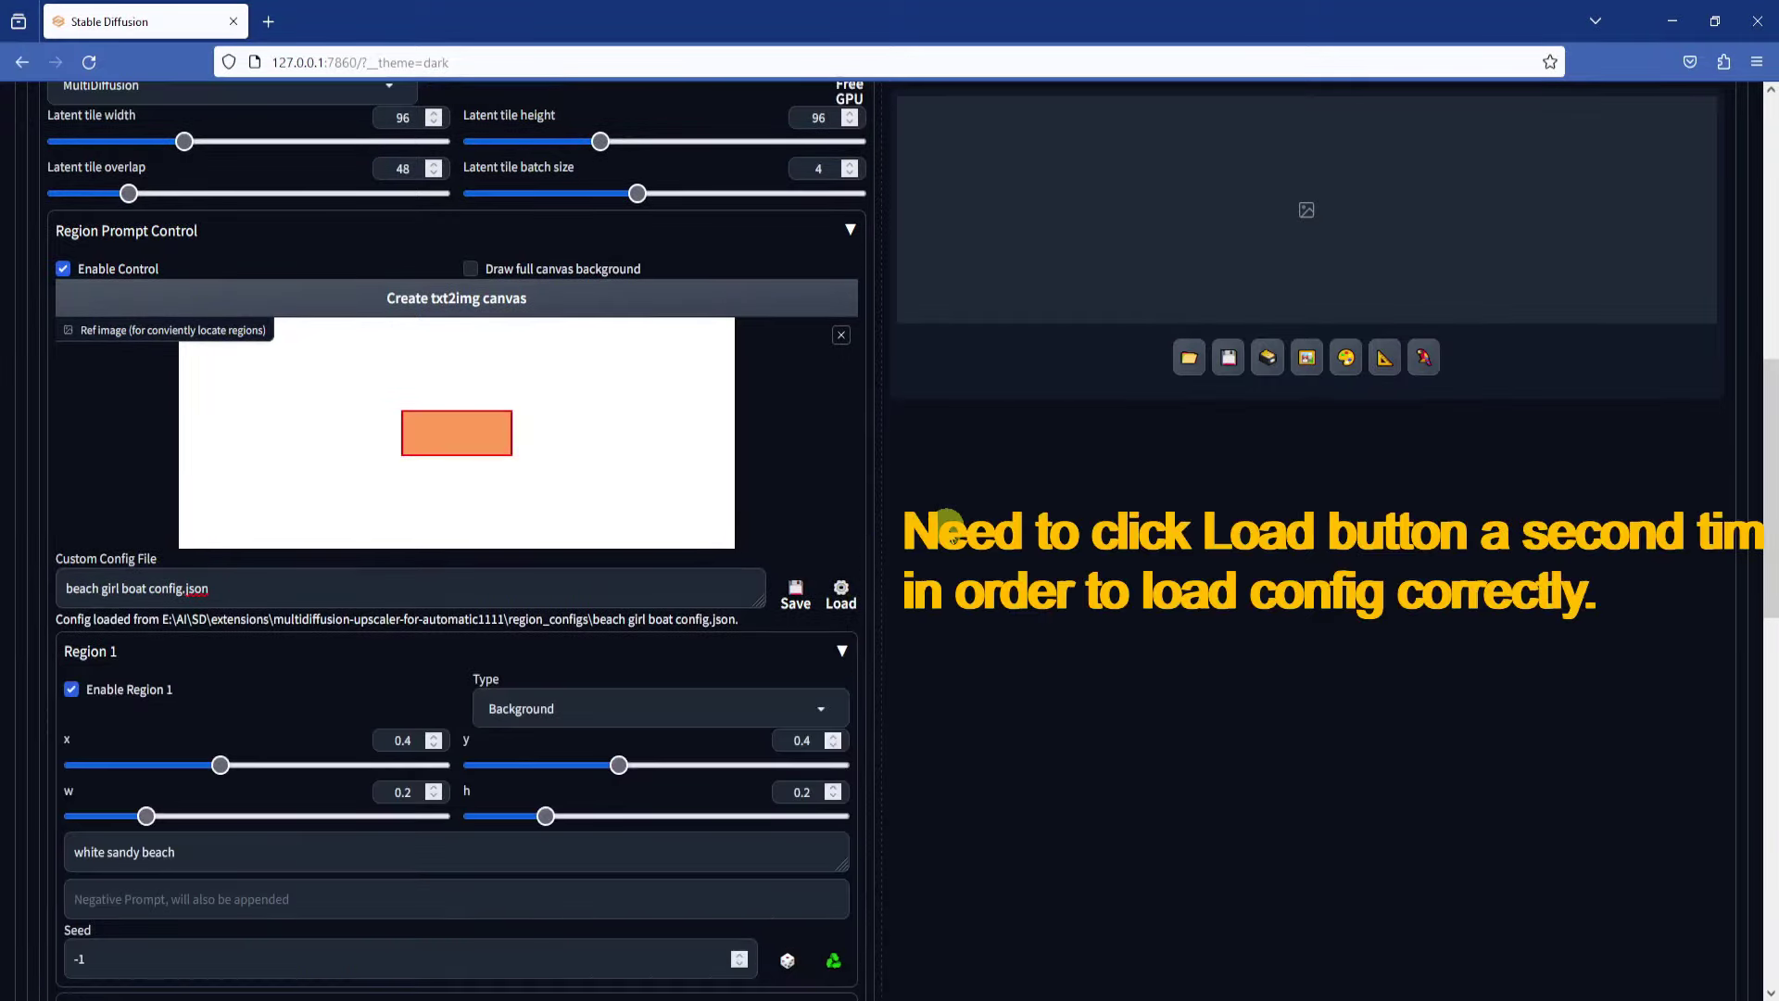
pyautogui.scroll(-8, 946, 514)
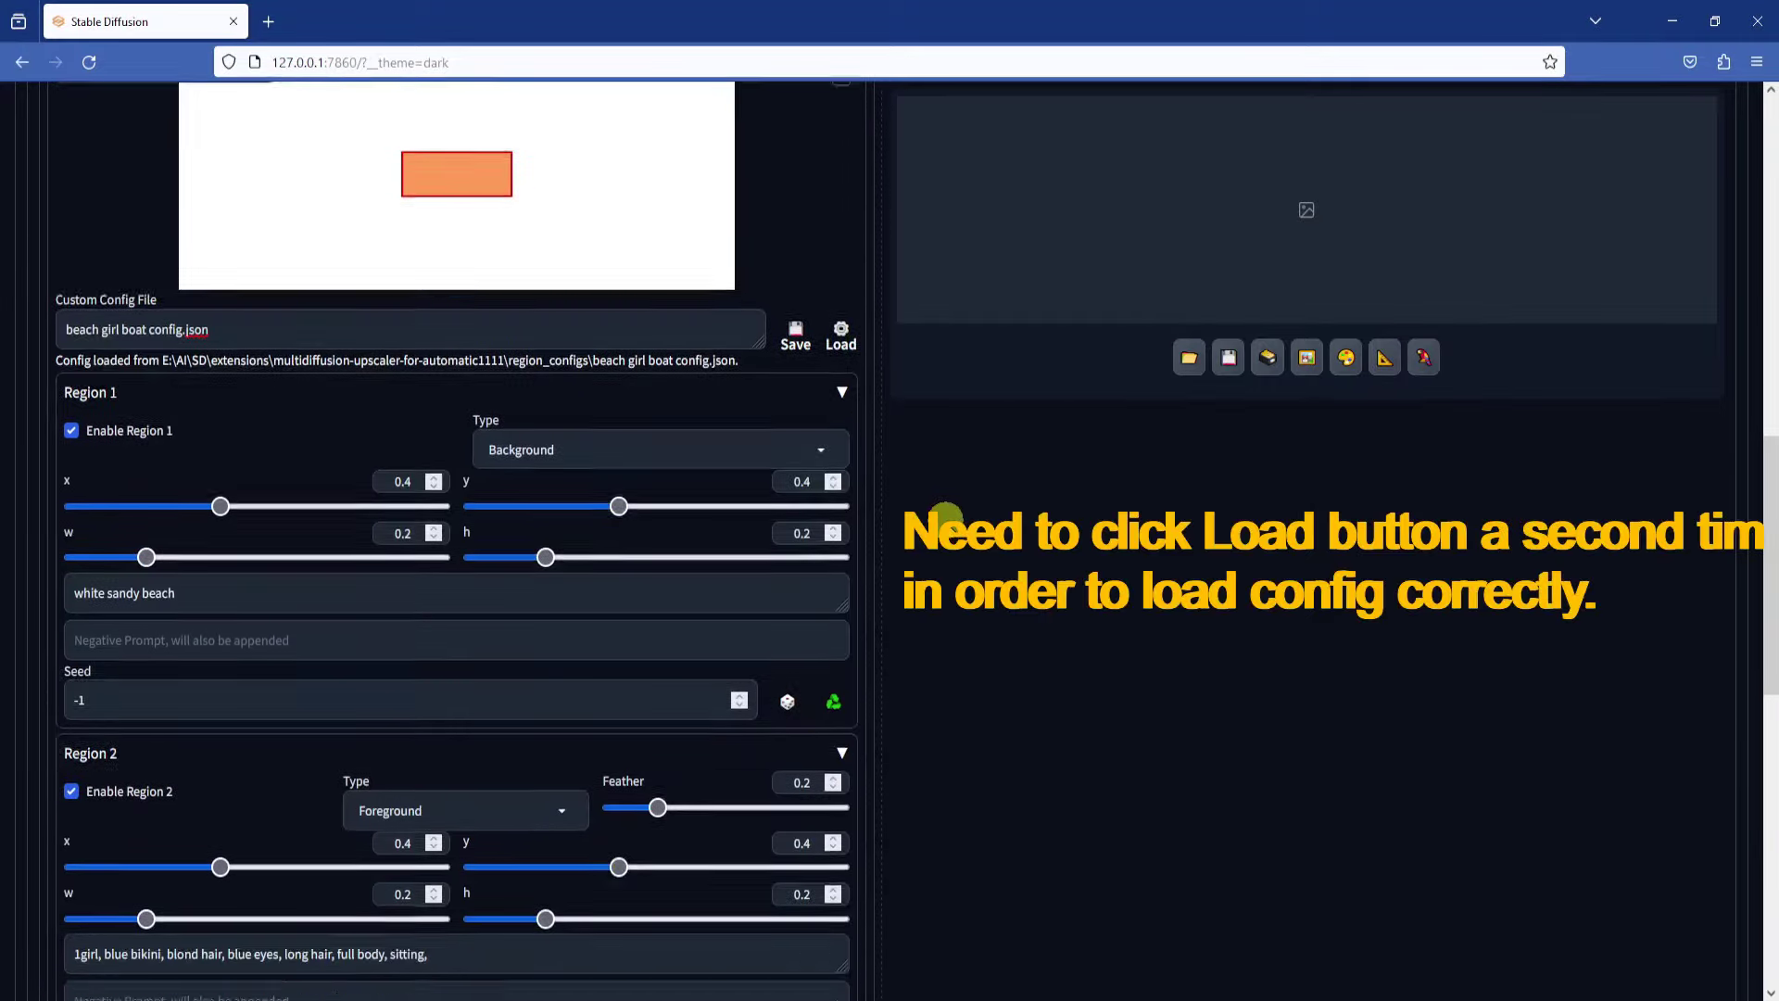
pyautogui.scroll(8, 945, 514)
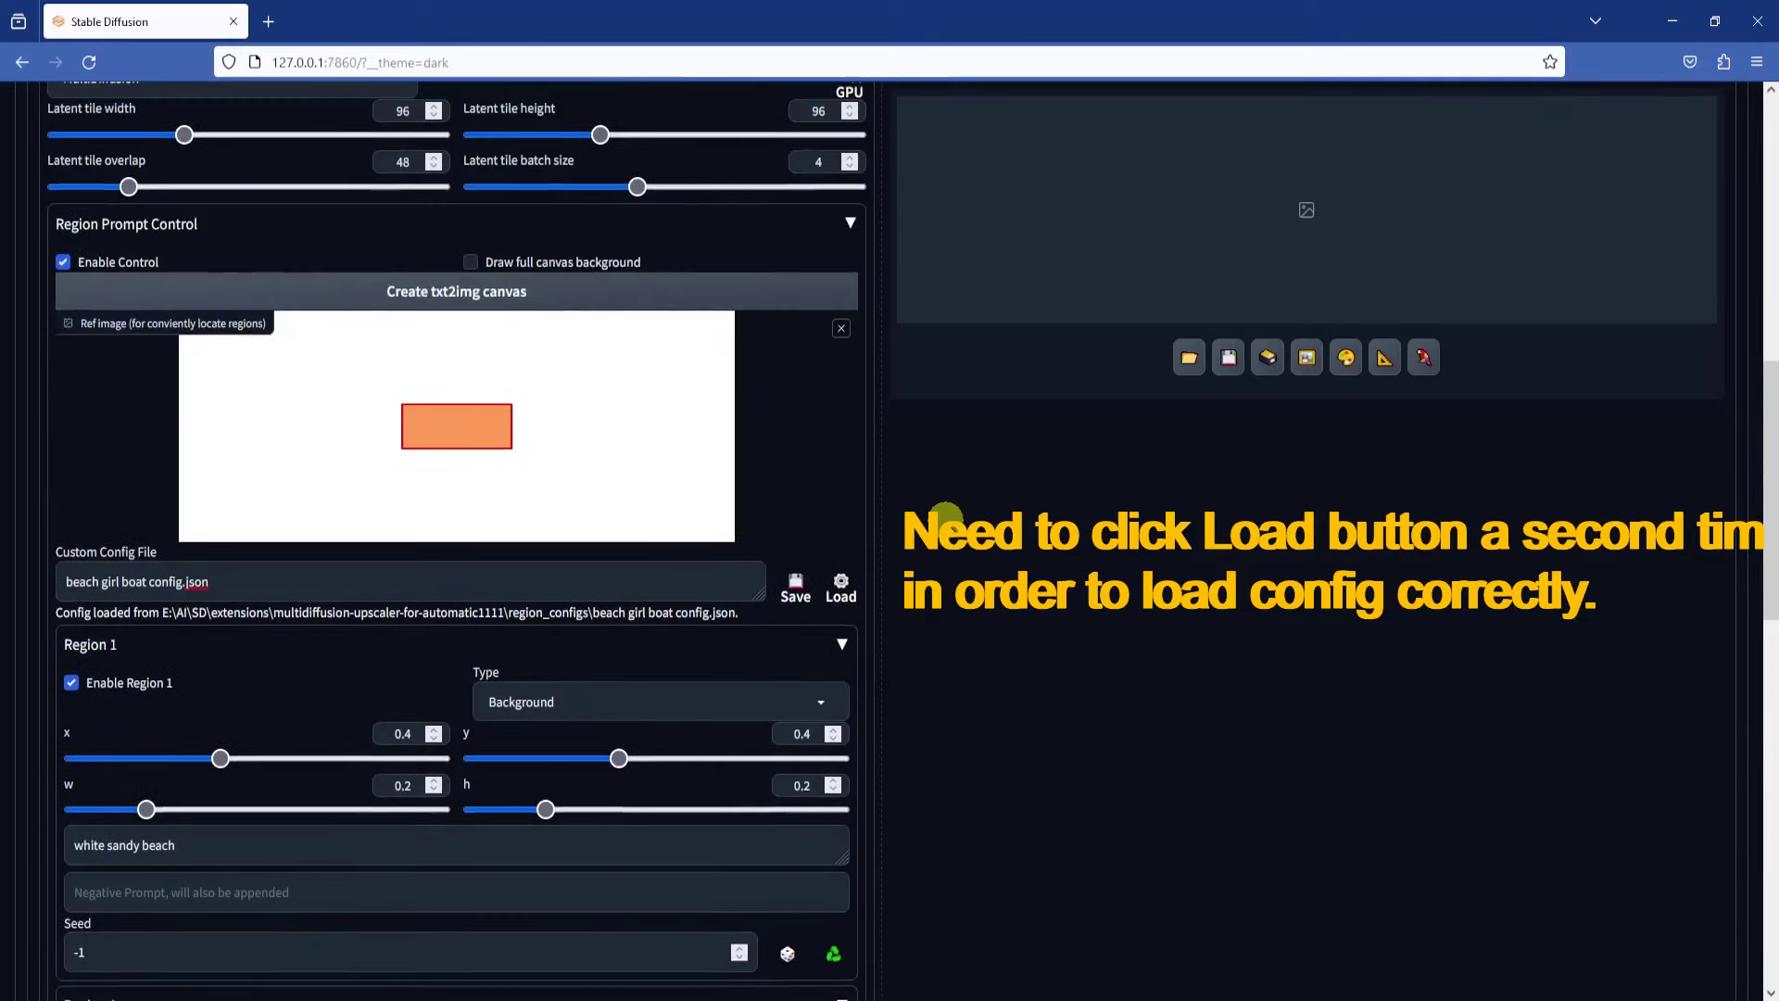
pyautogui.click(840, 592)
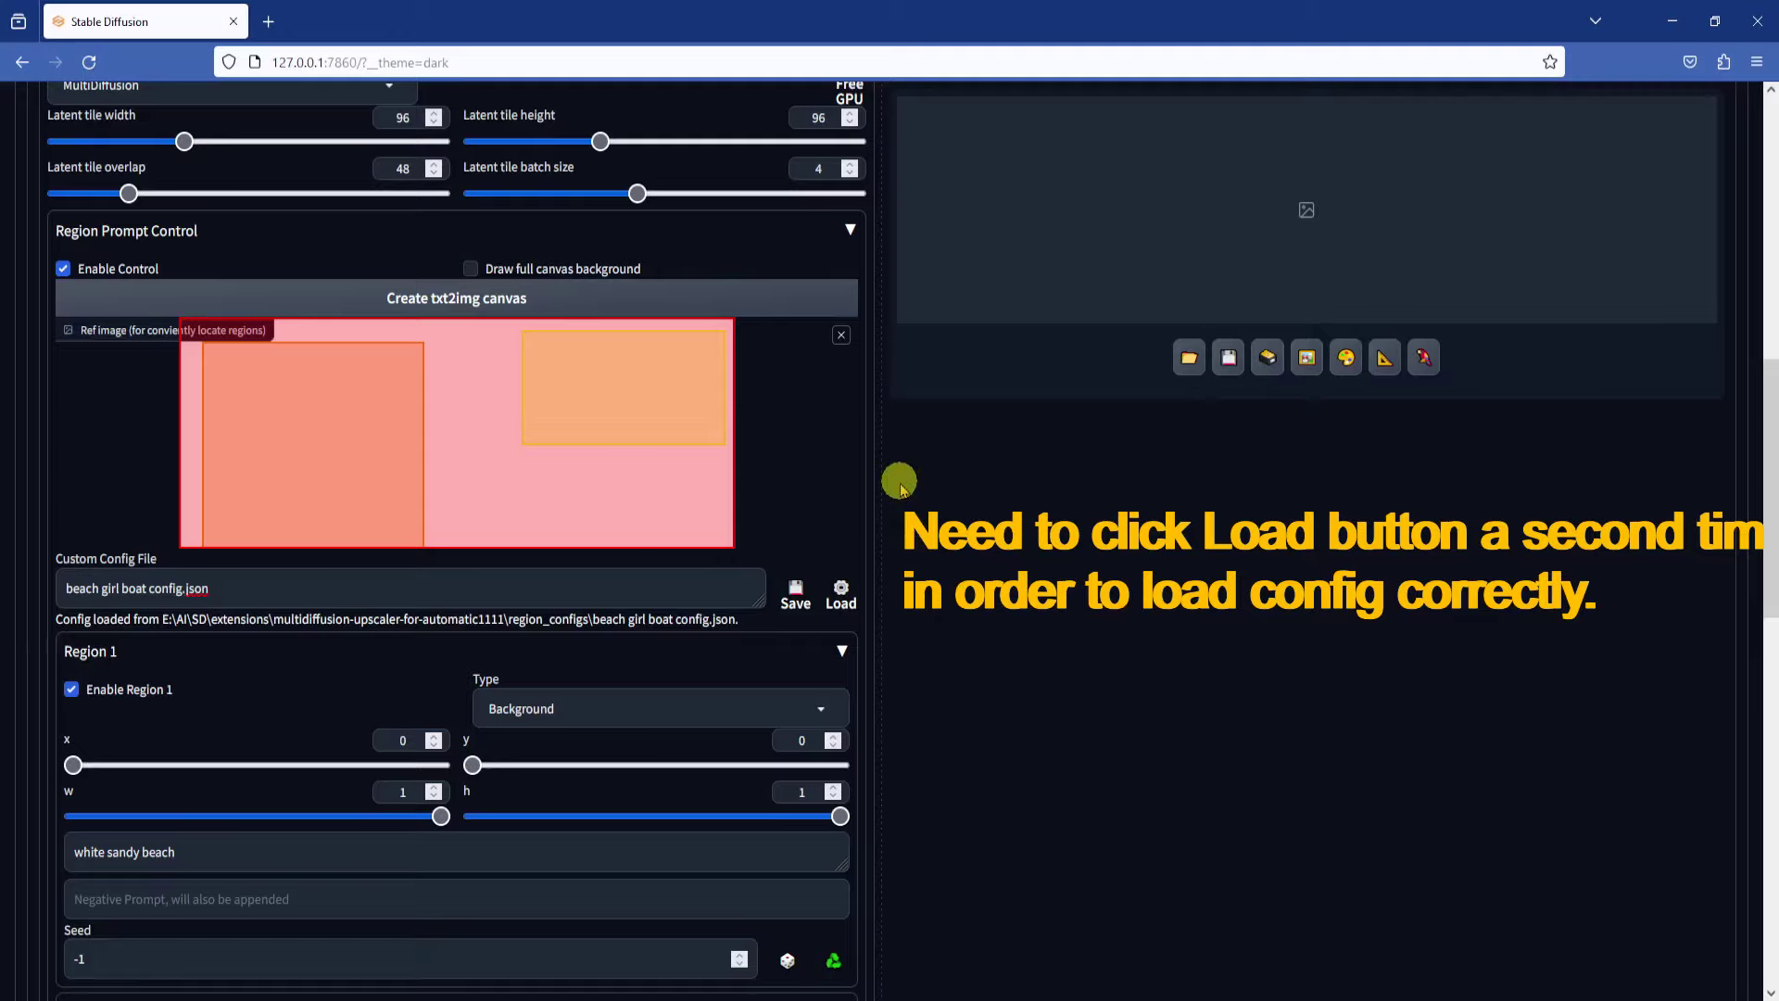
# Step: Start generating the 1280×512 beach image
pyautogui.scroll(-10, 899, 480)
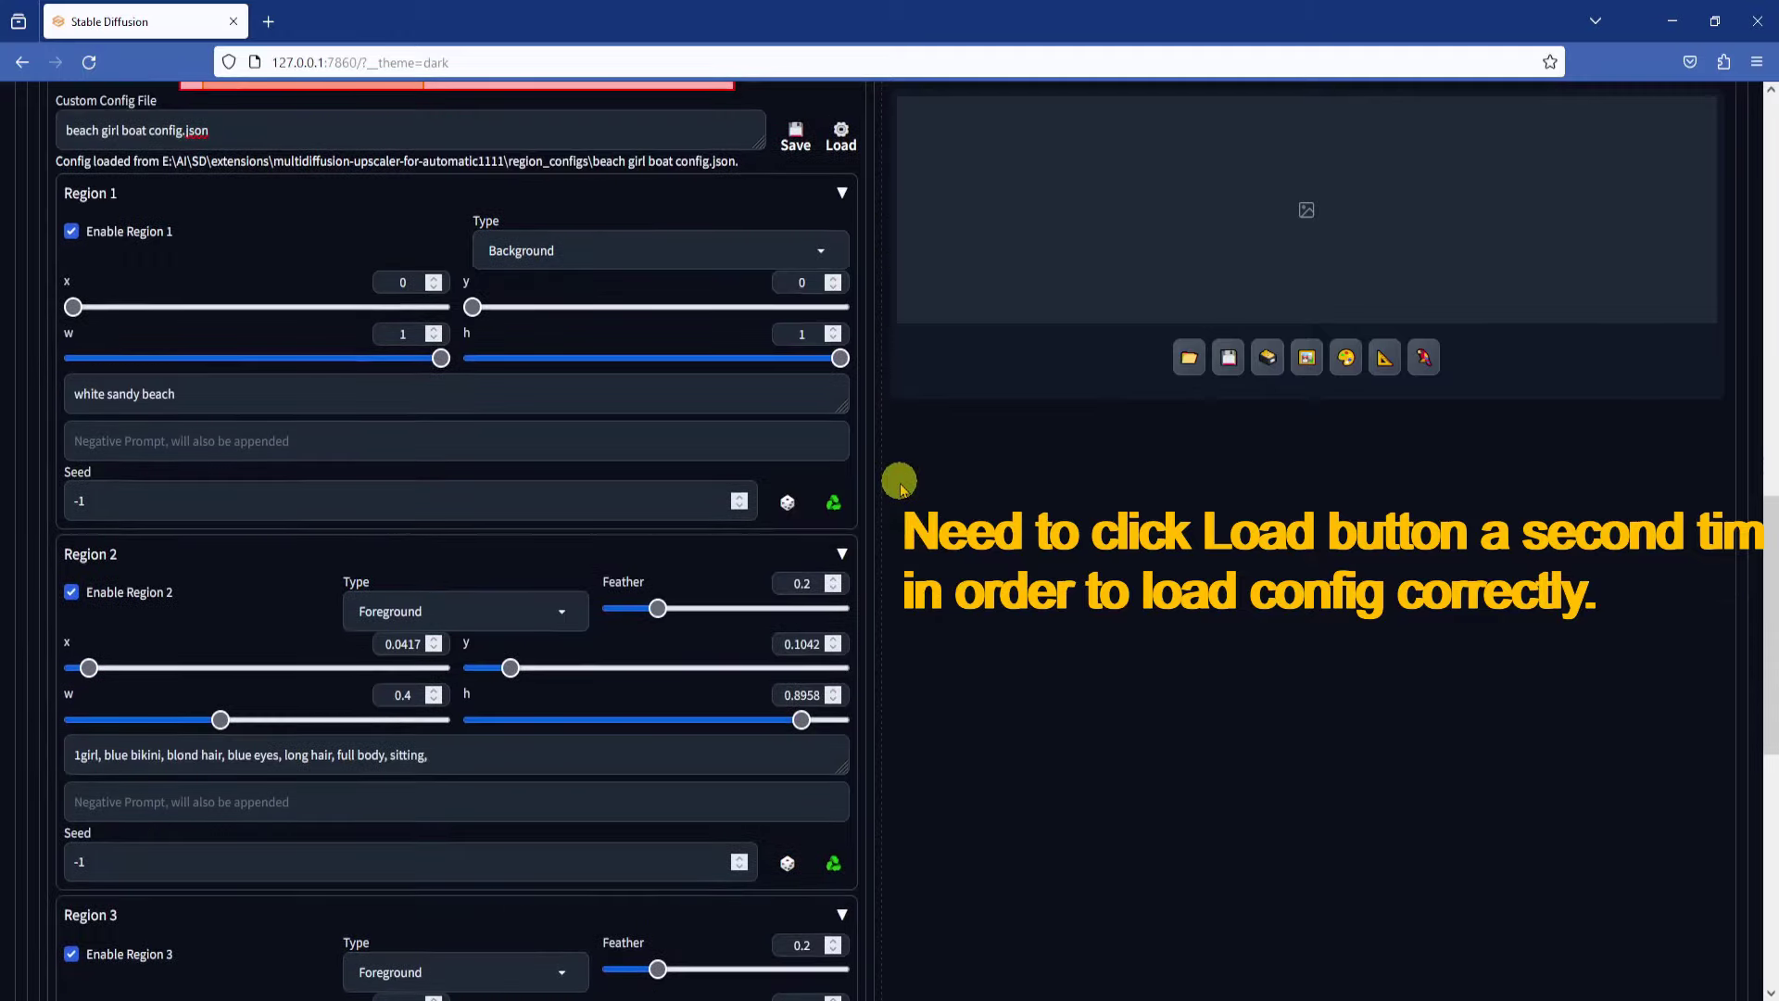
pyautogui.scroll(10, 899, 480)
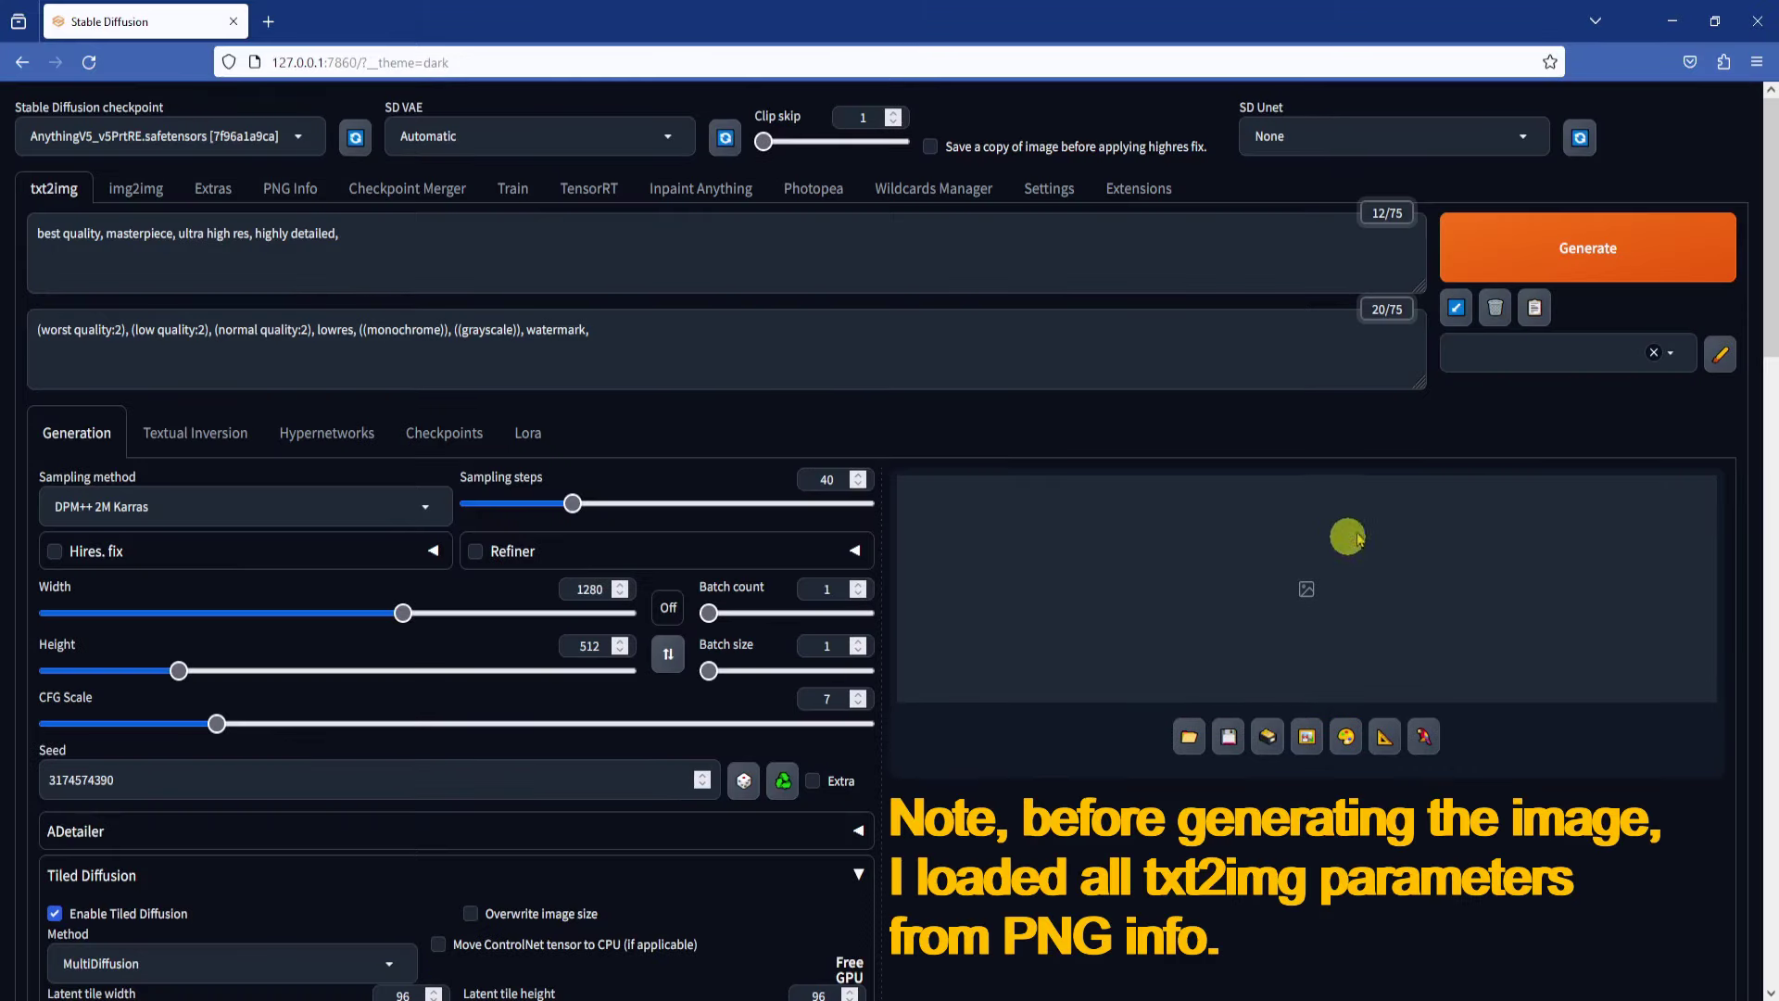
pyautogui.click(1648, 278)
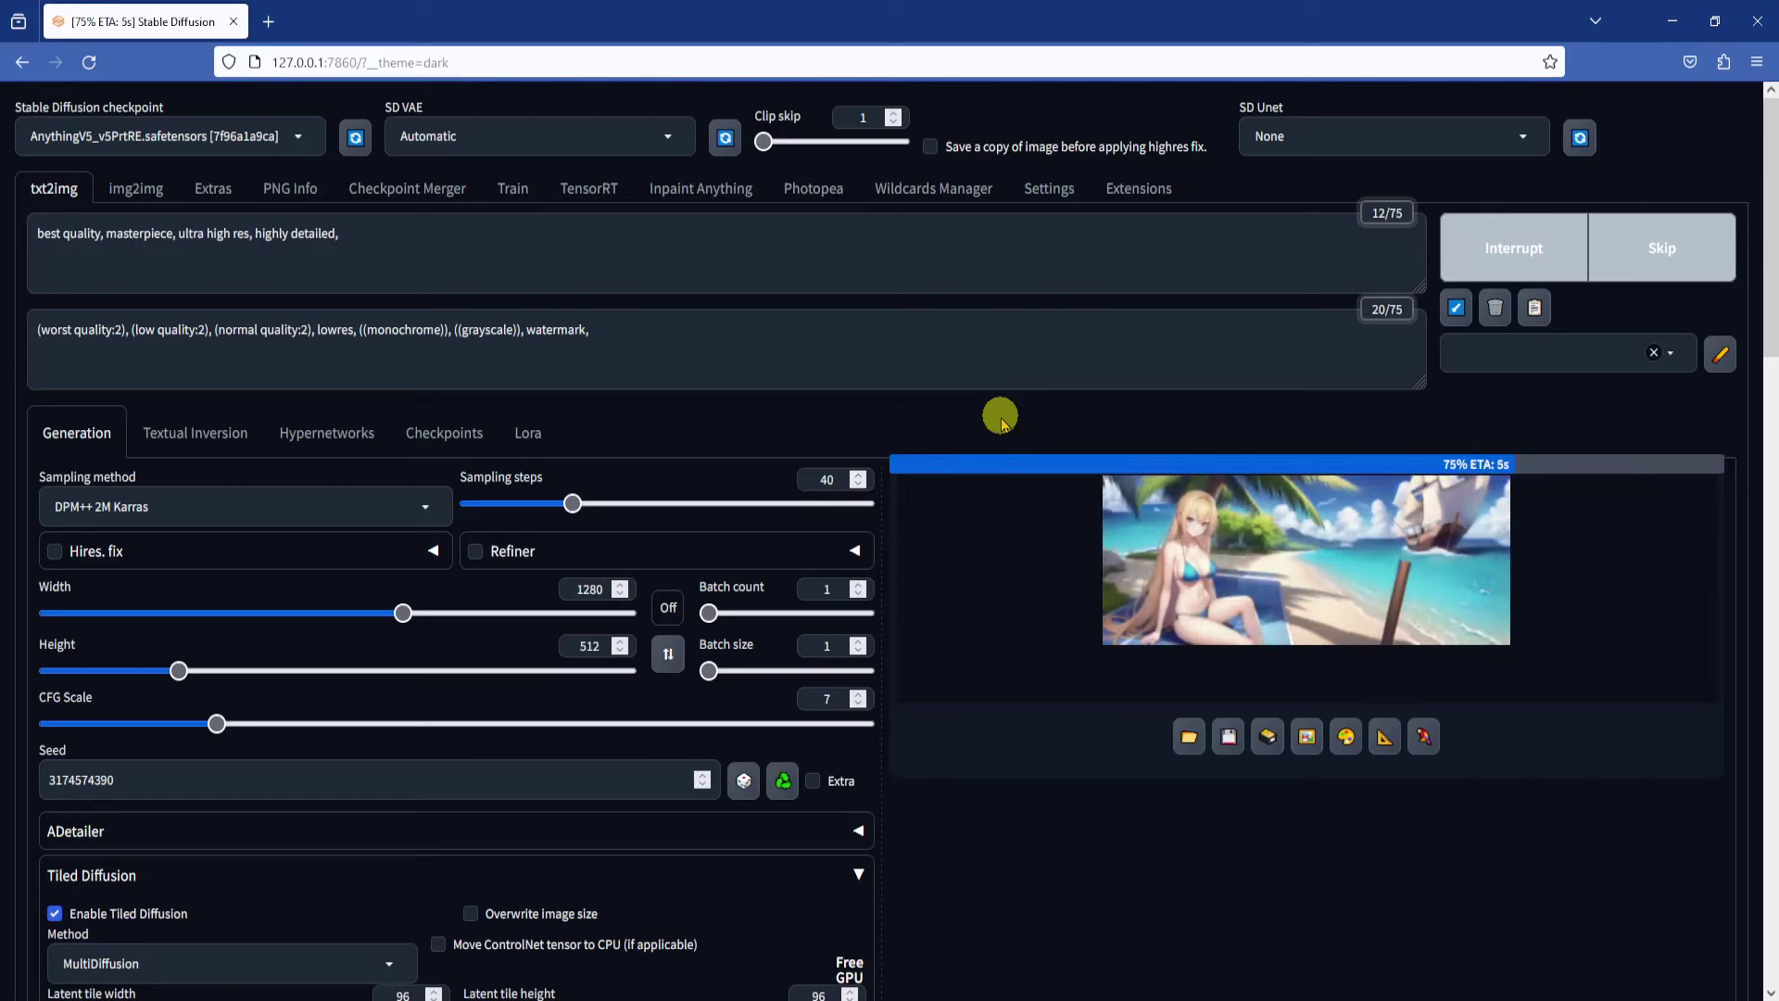
# Step: Raise Region 2 and Region 3 feather from 0.2 to 1 and generate again
pyautogui.scroll(-5, 937, 649)
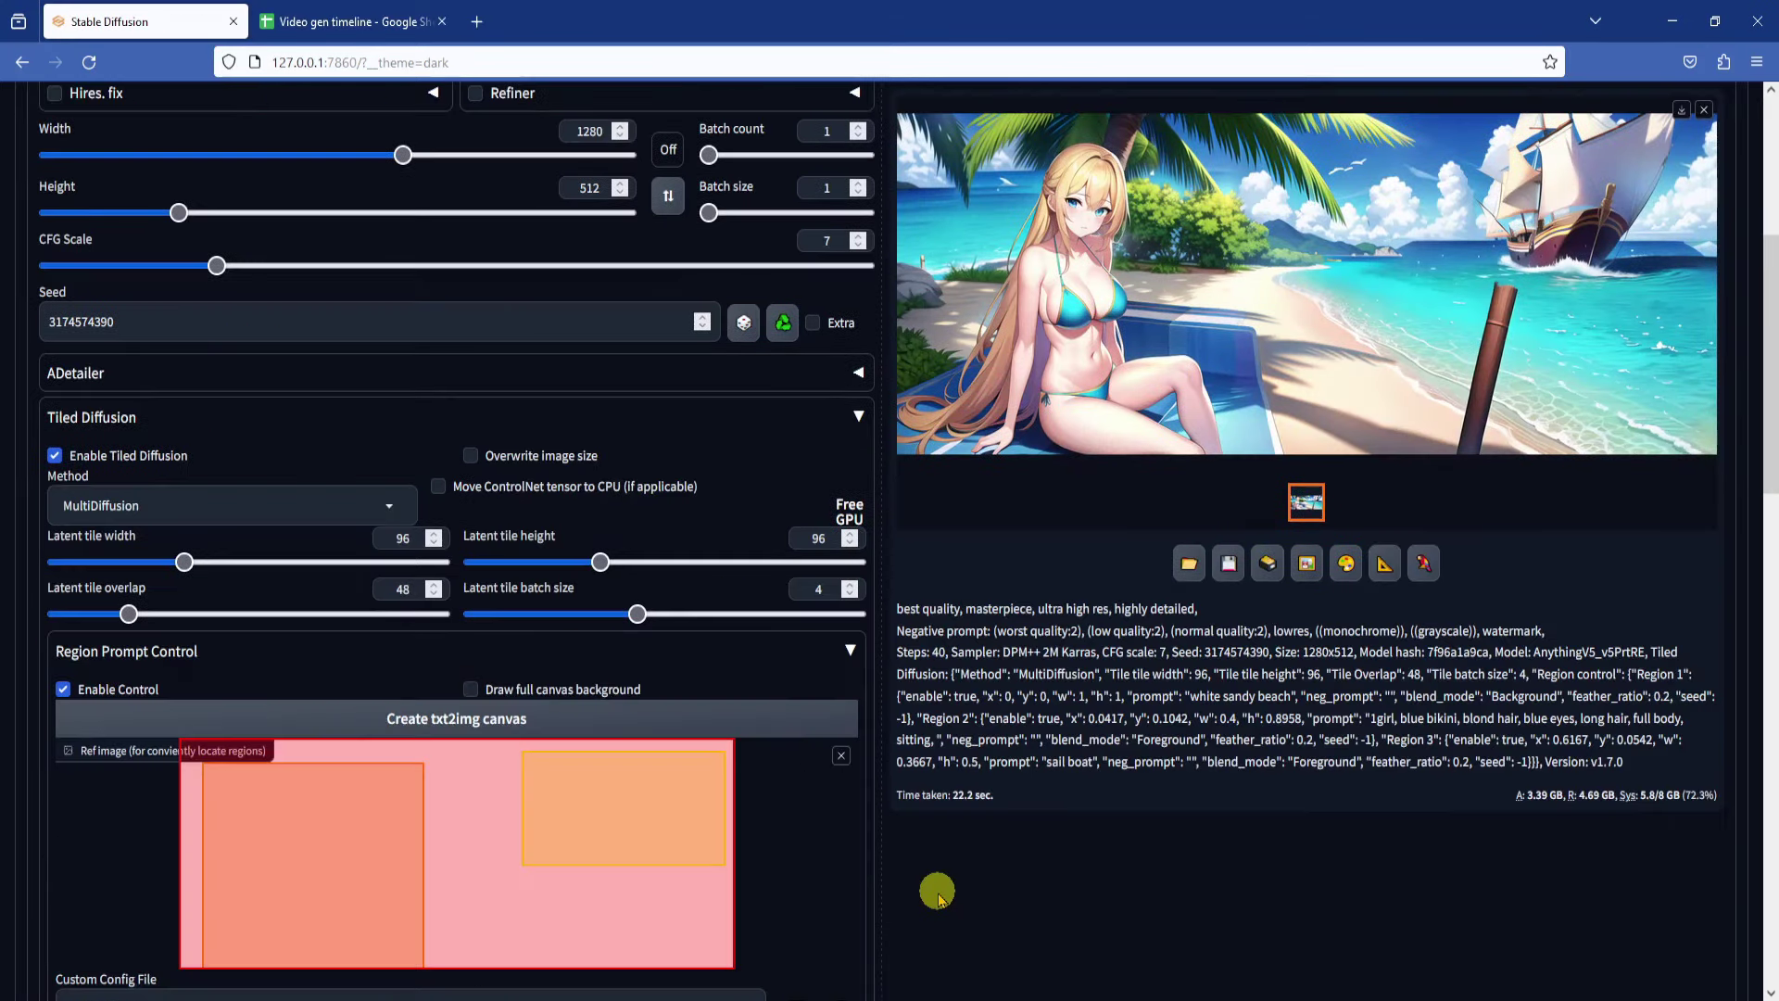
pyautogui.scroll(-7, 939, 897)
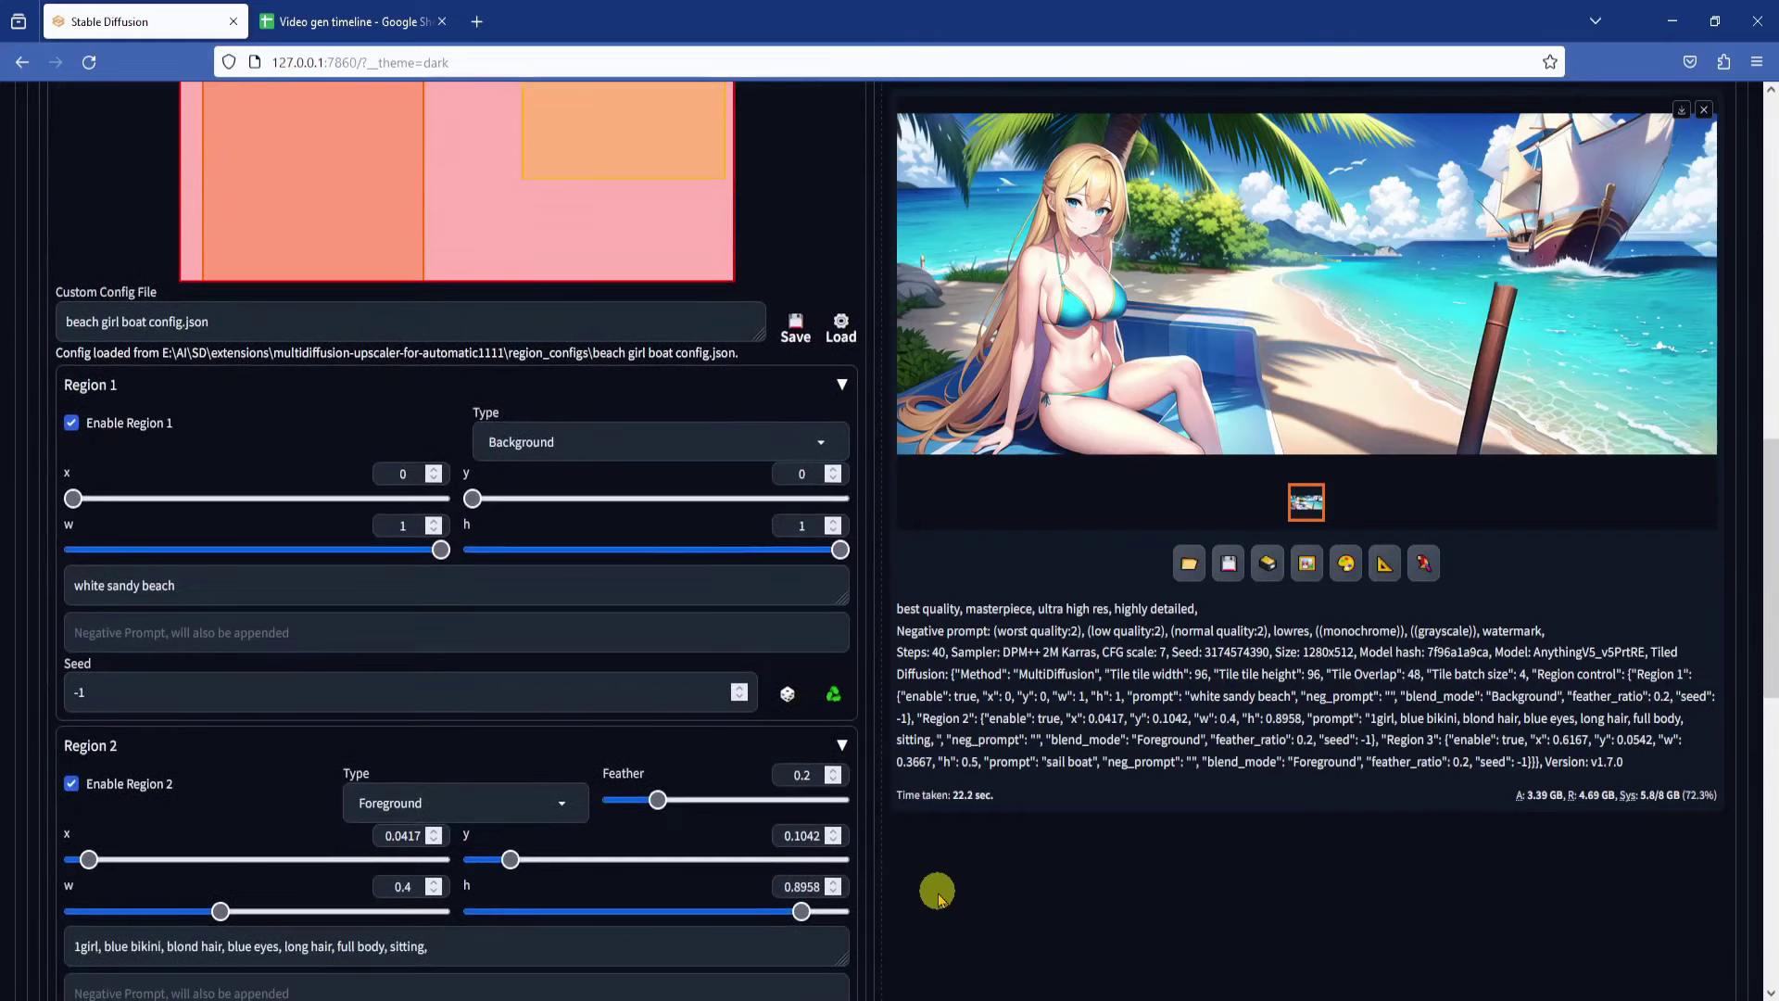
pyautogui.scroll(-3, 937, 897)
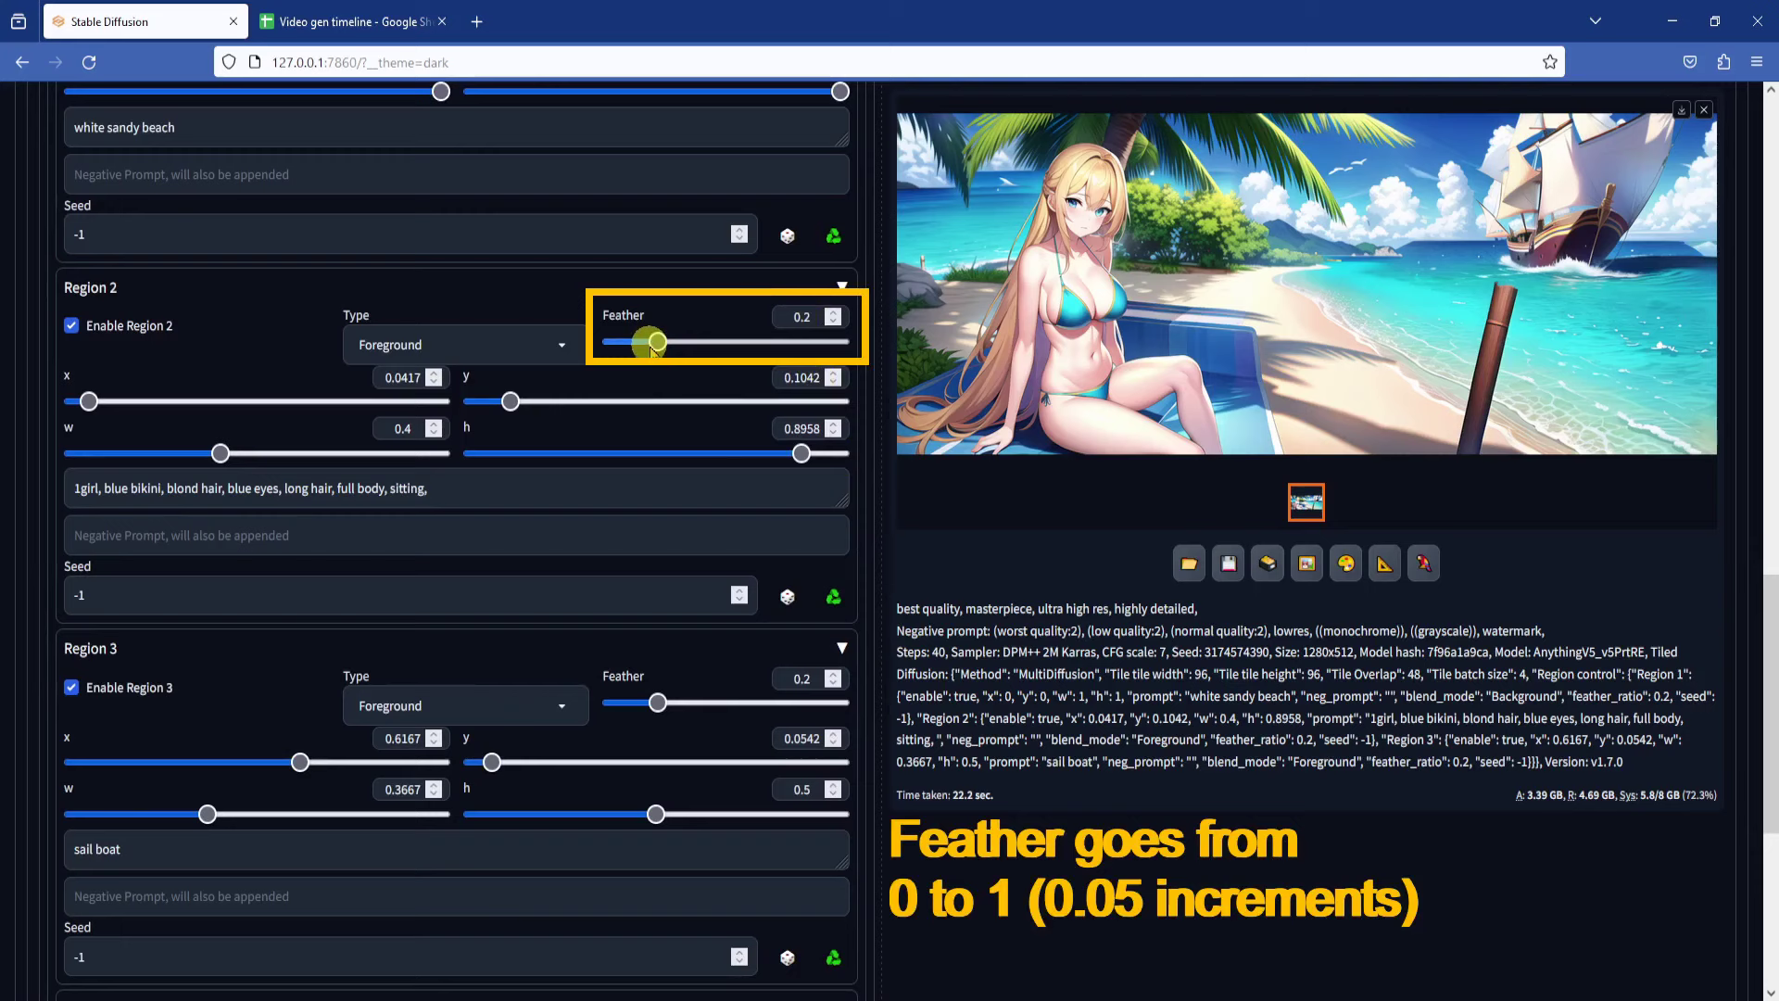
pyautogui.moveTo(654, 350); pyautogui.dragTo(888, 339)
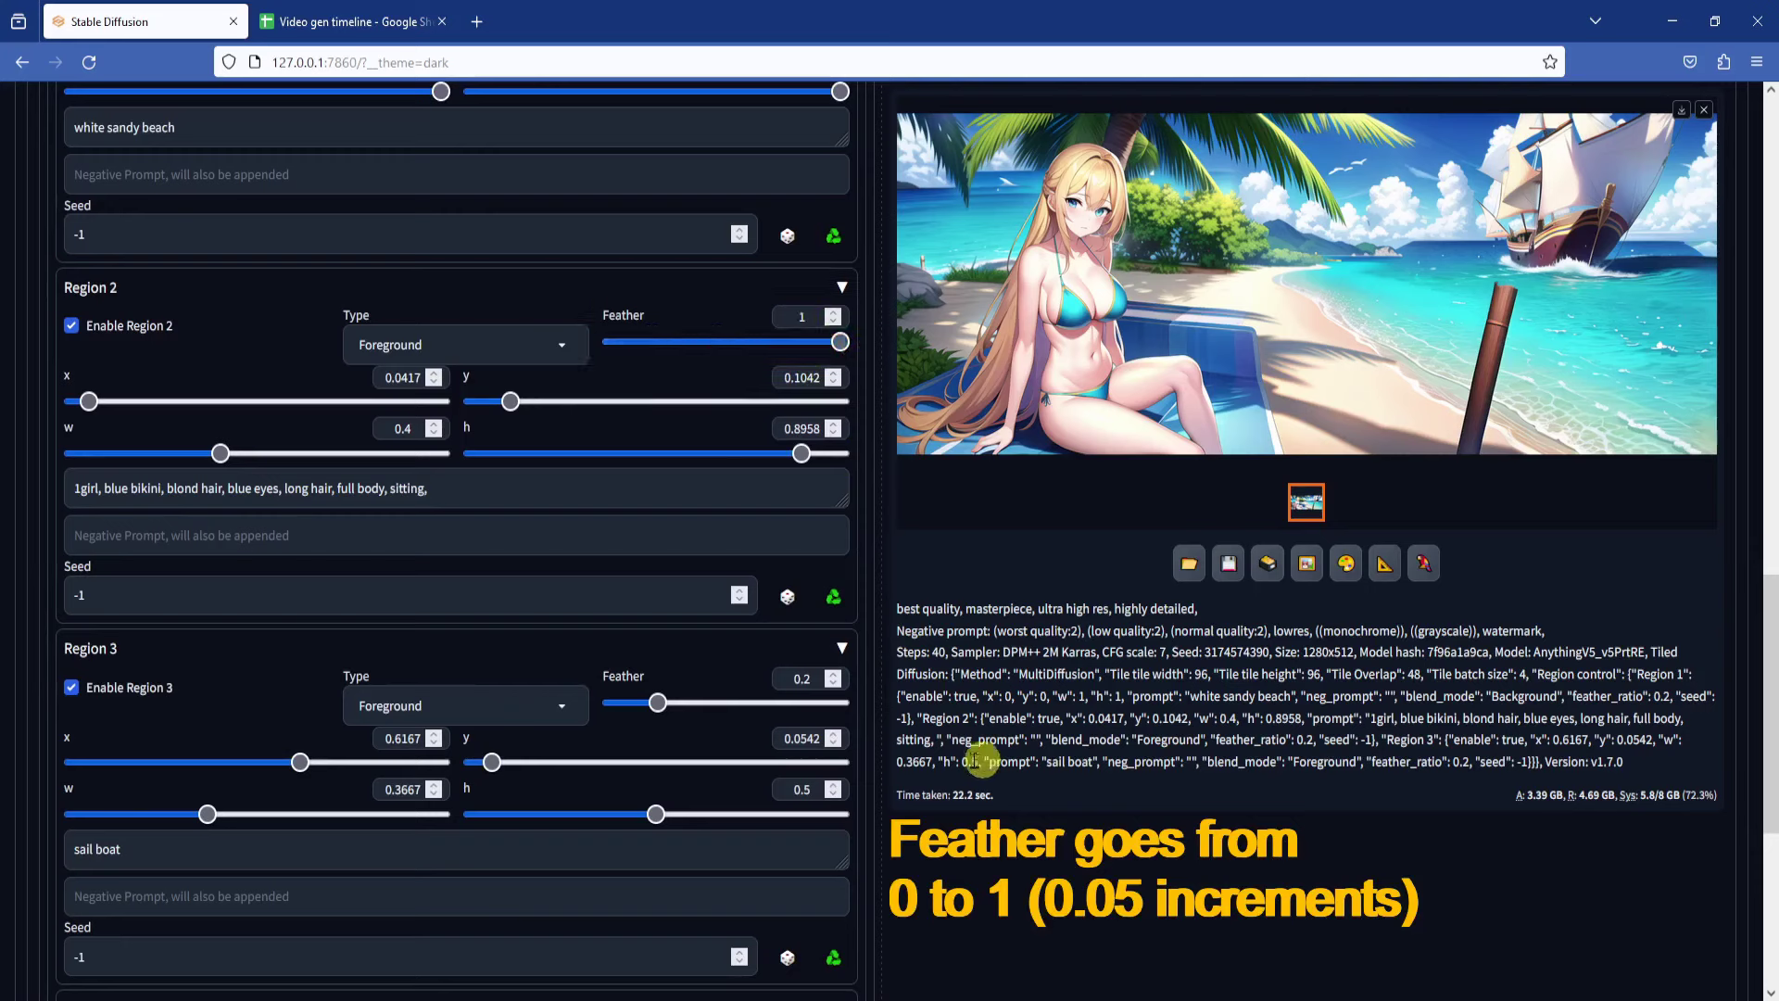
pyautogui.moveTo(658, 702); pyautogui.dragTo(941, 706)
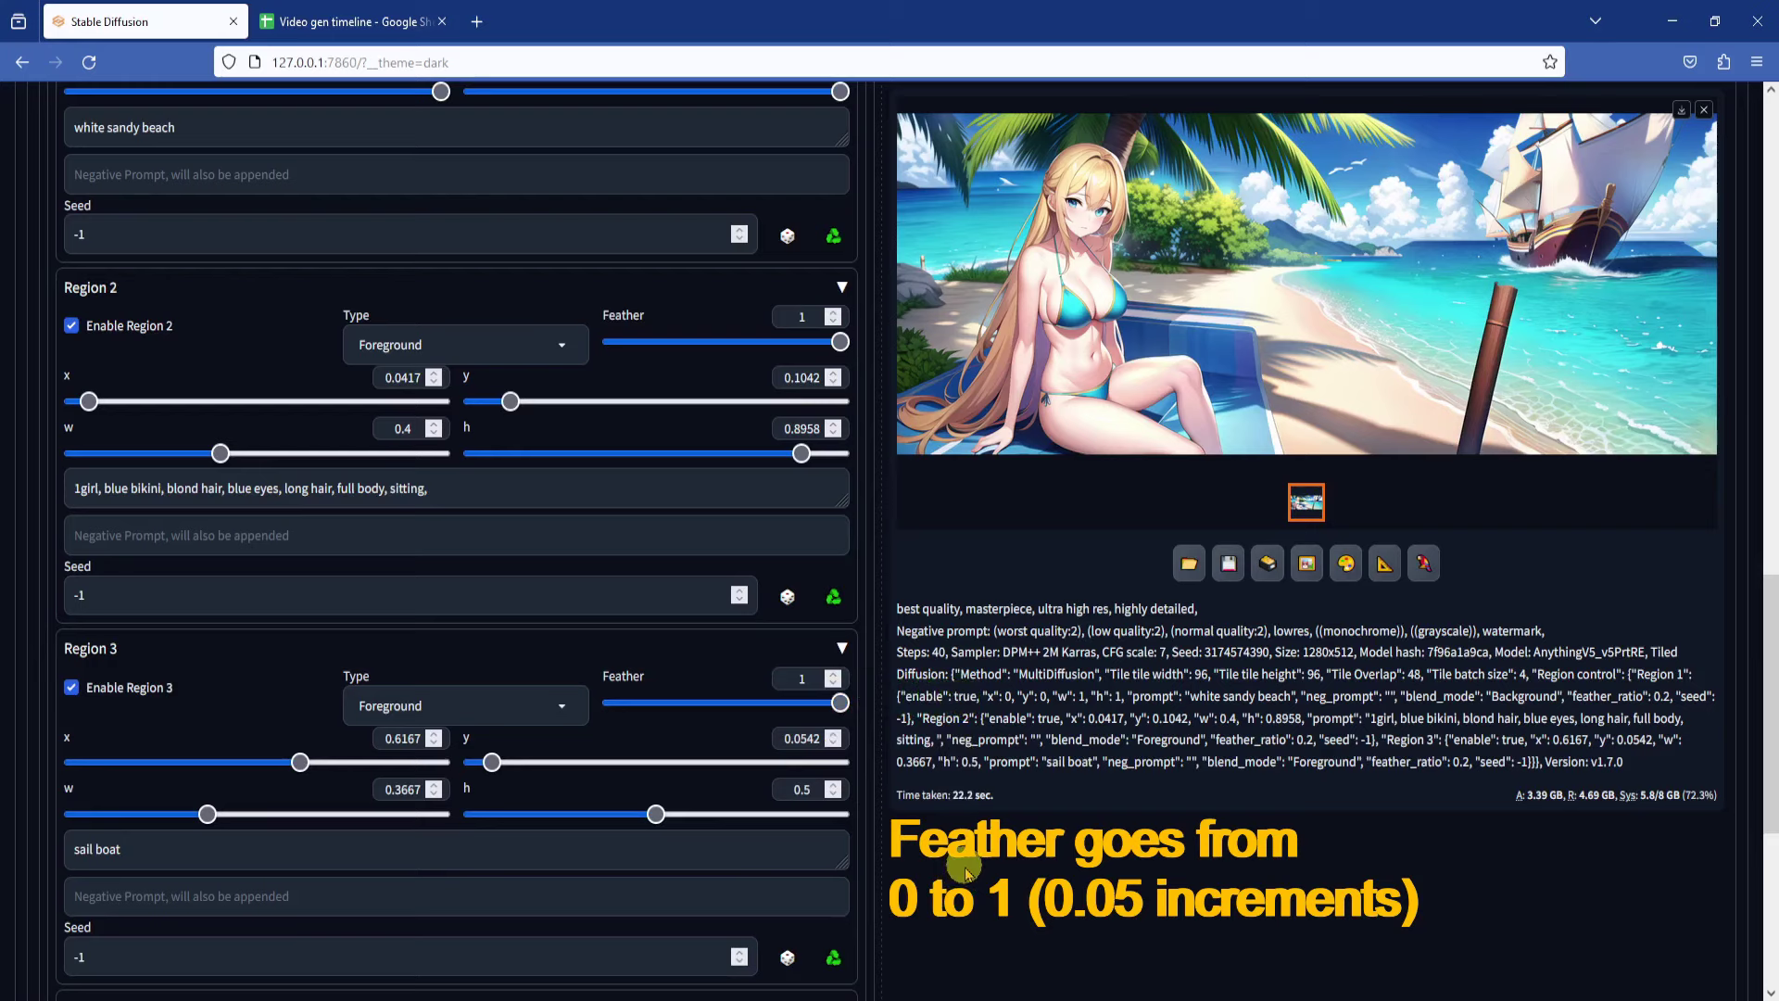
pyautogui.hotkey('ctrl', 'Return')
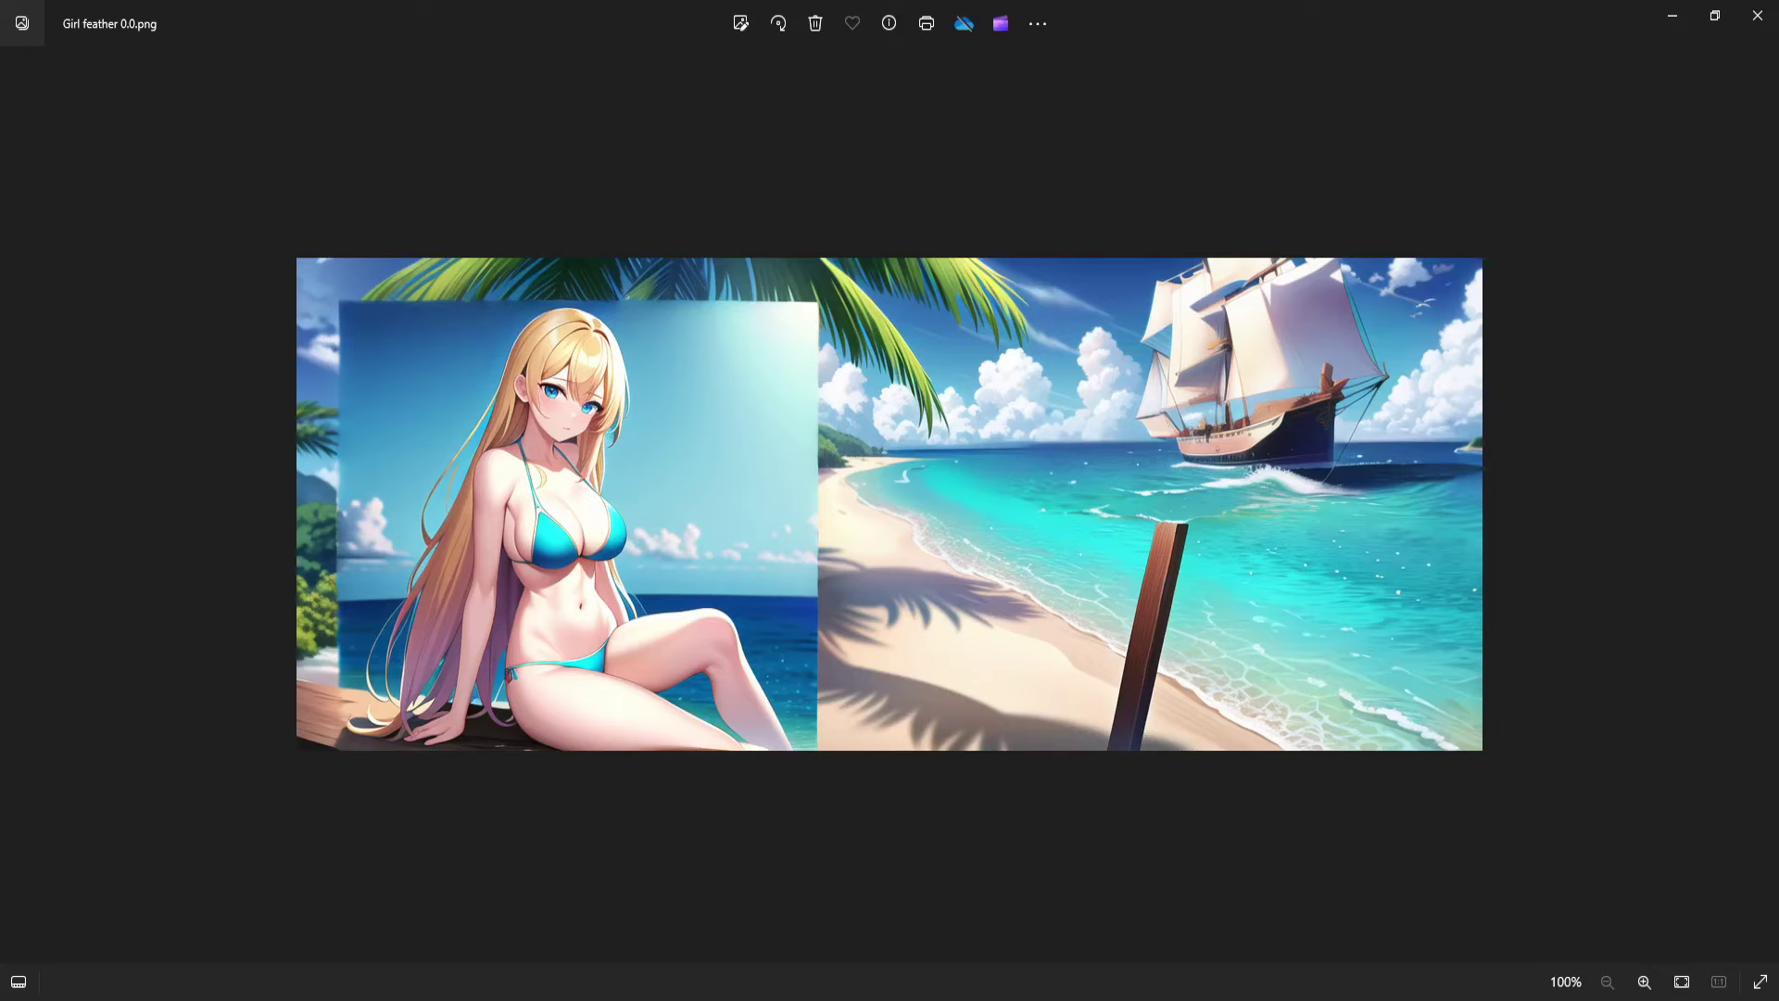
# Step: Advance through the Girl feather comparison images from 0.1 to 1.0
pyautogui.press('Right')
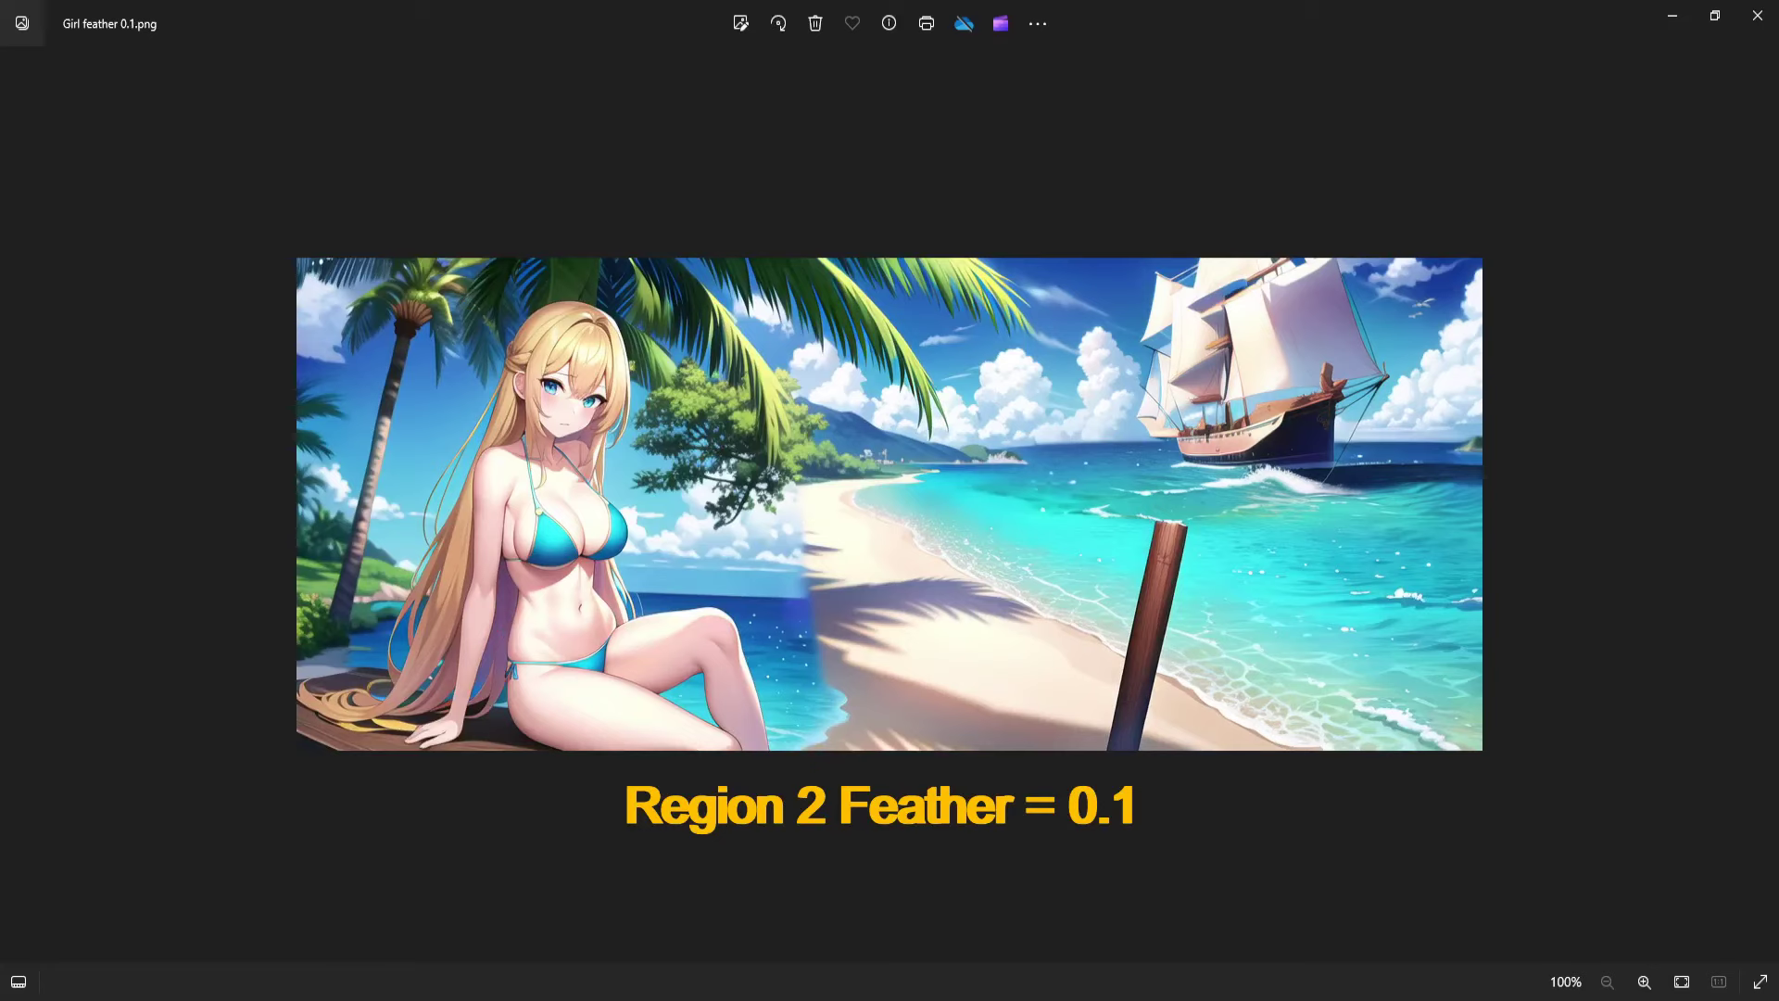
pyautogui.press('Right')
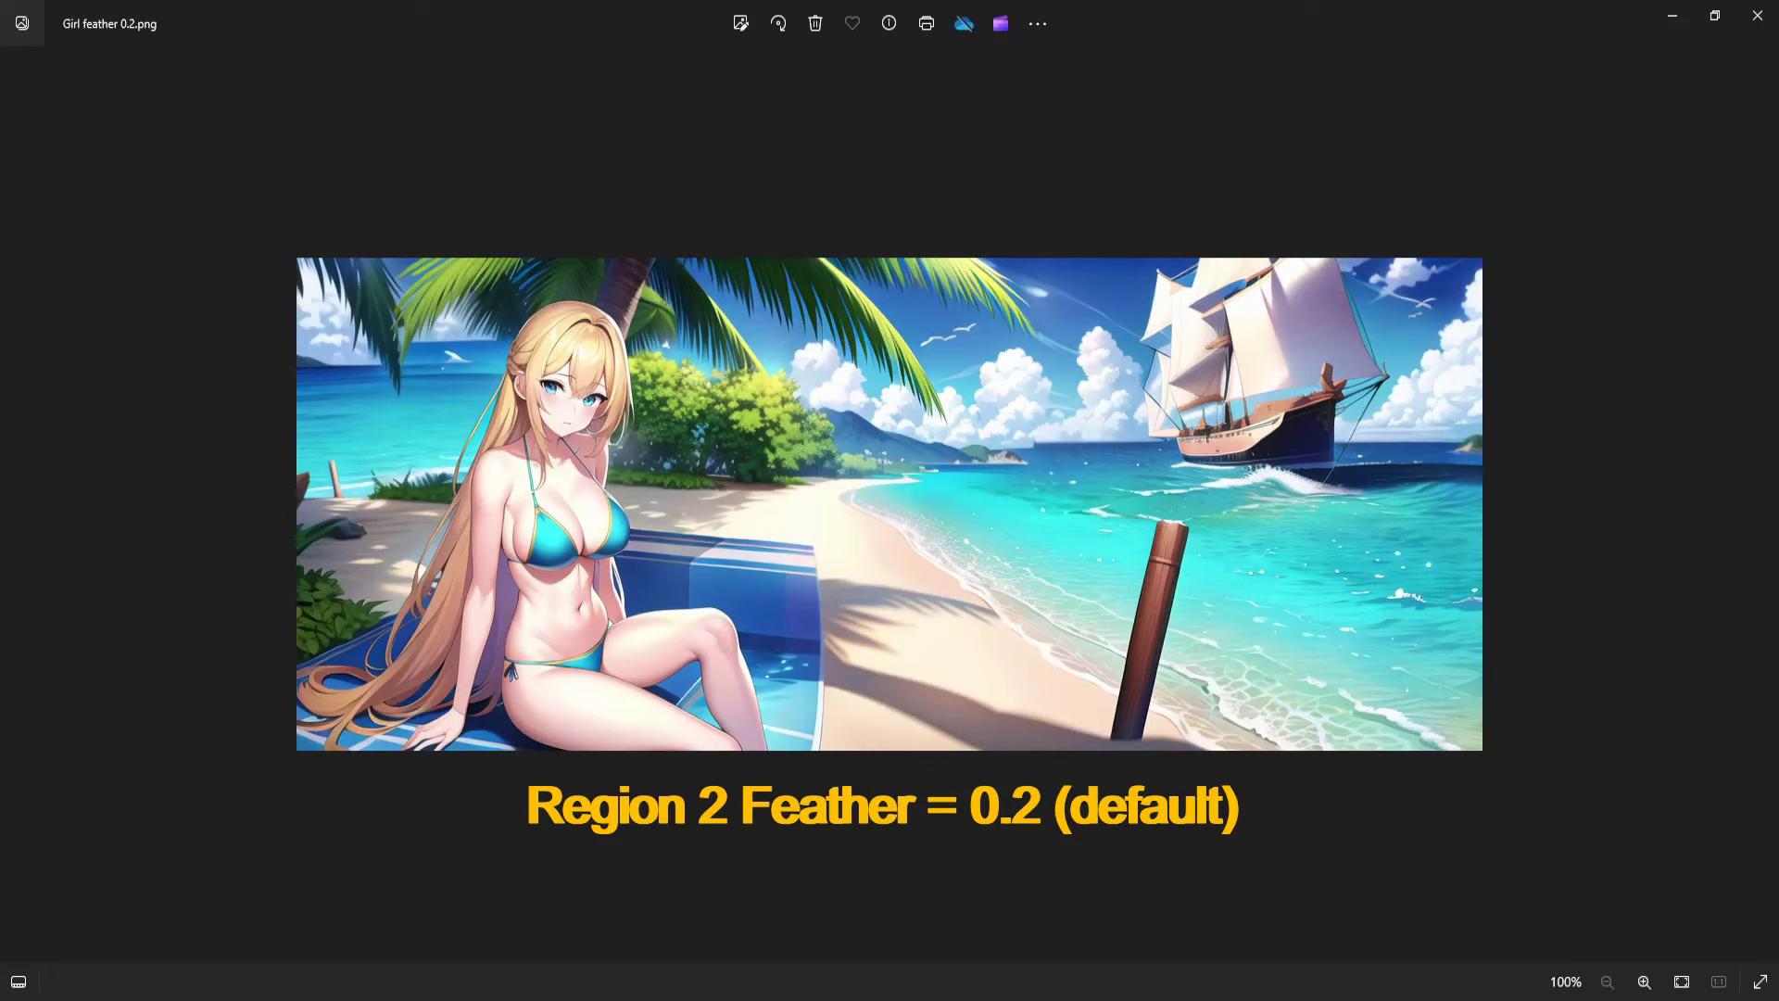
pyautogui.press('Right')
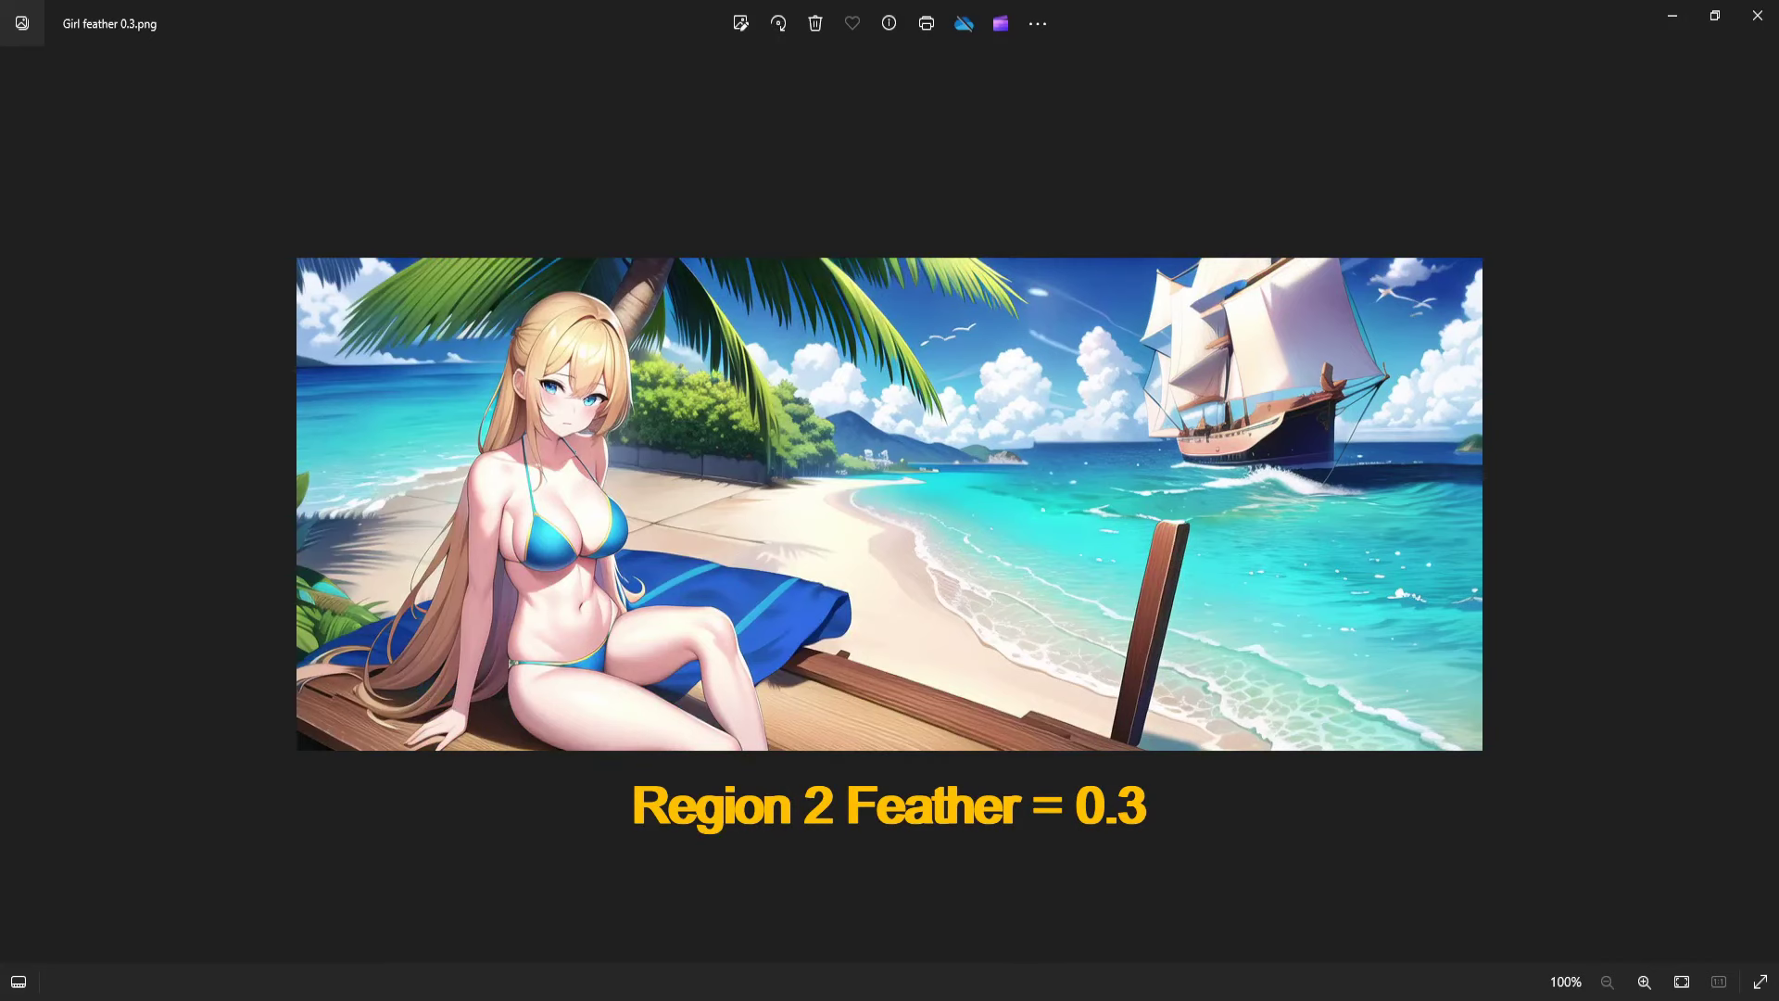
pyautogui.press('Right')
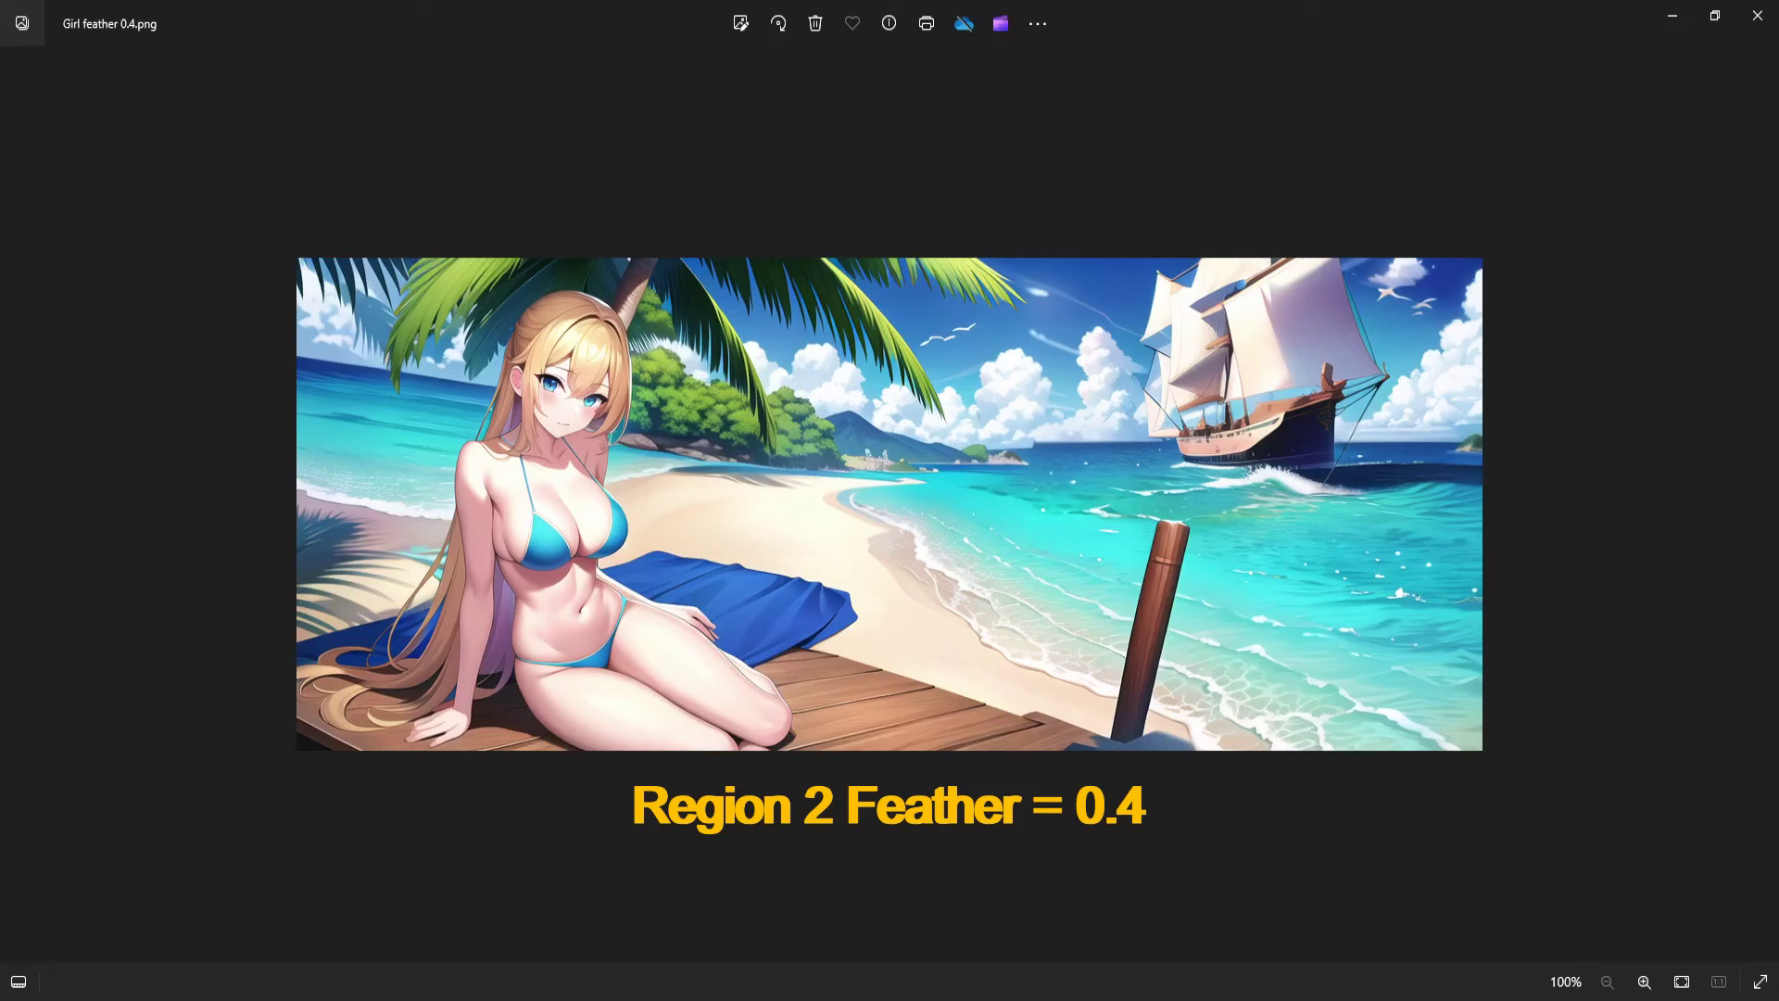
pyautogui.press('Right')
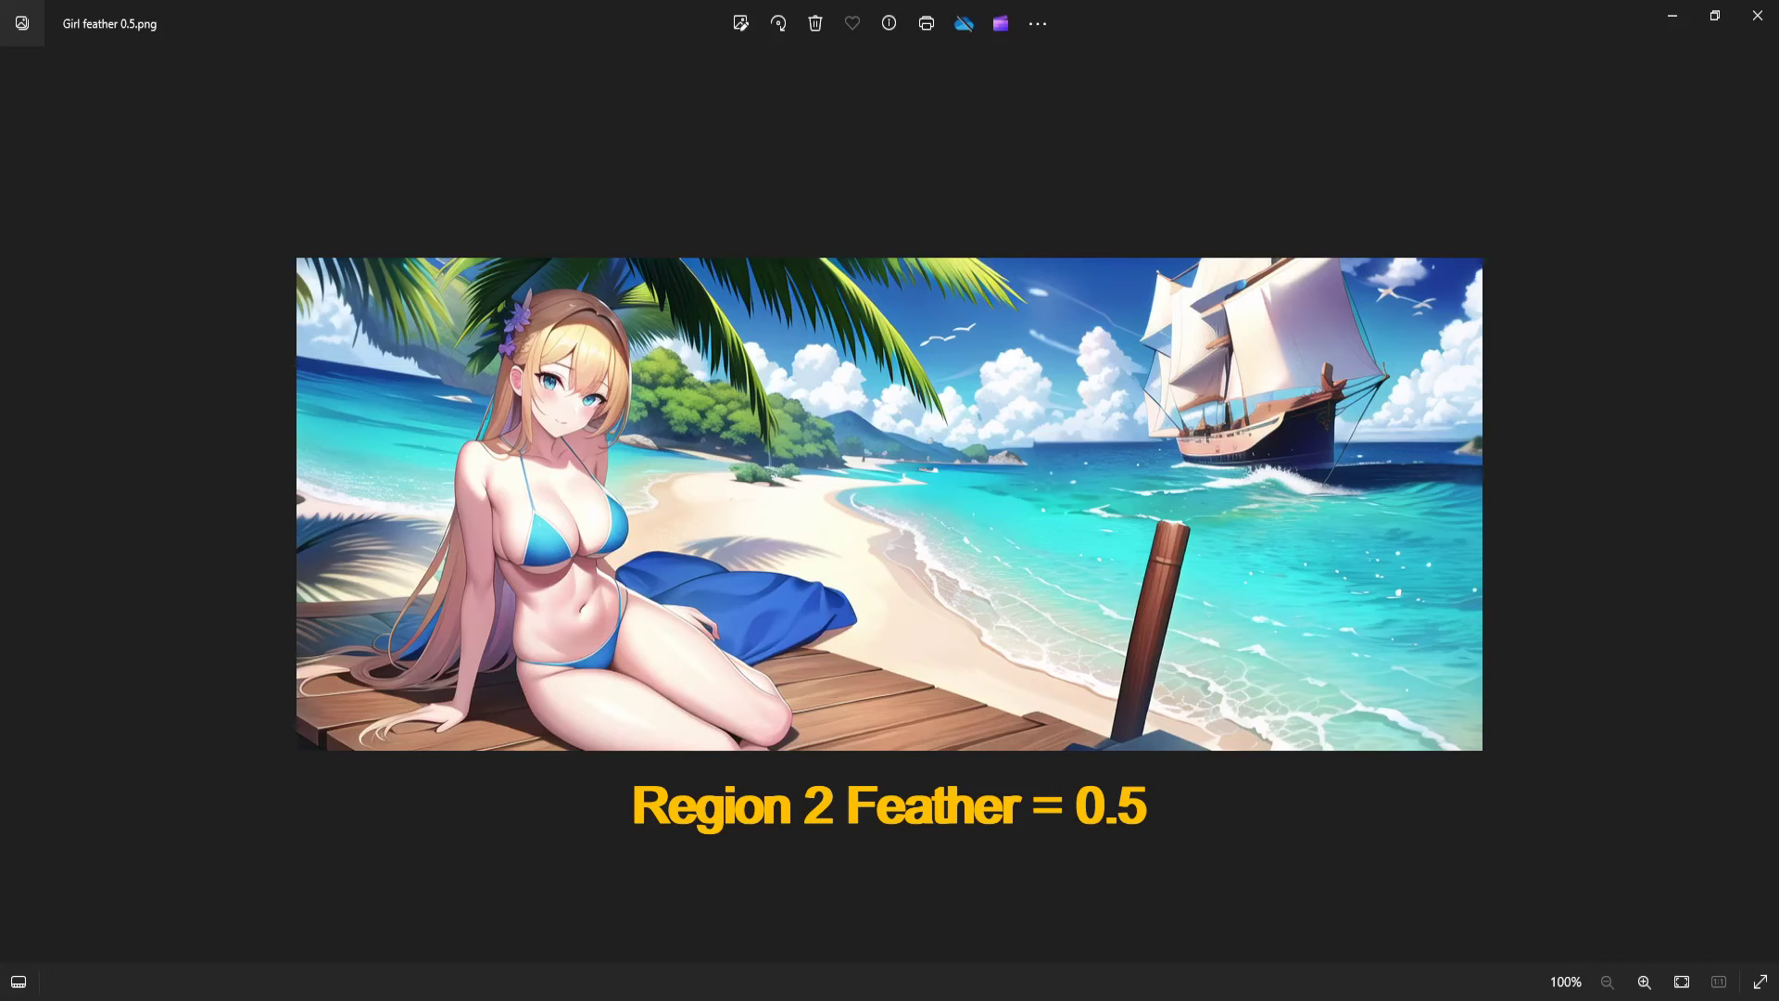
pyautogui.press('Right')
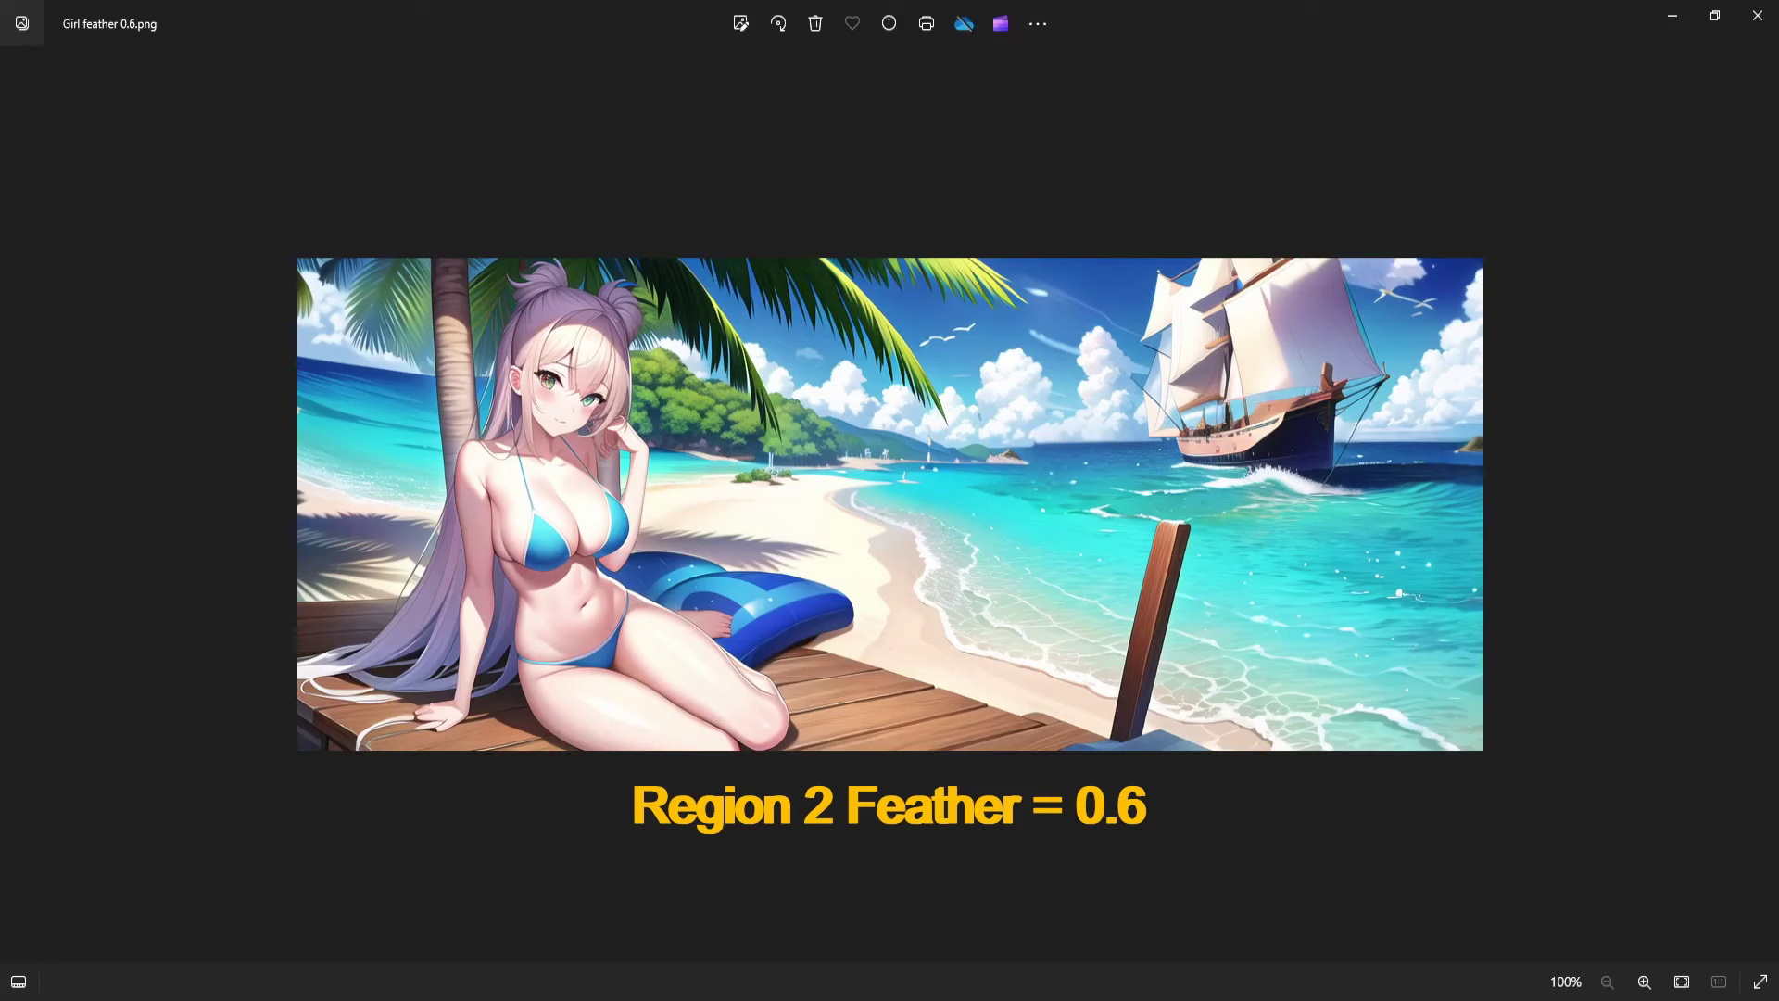
pyautogui.press('Right')
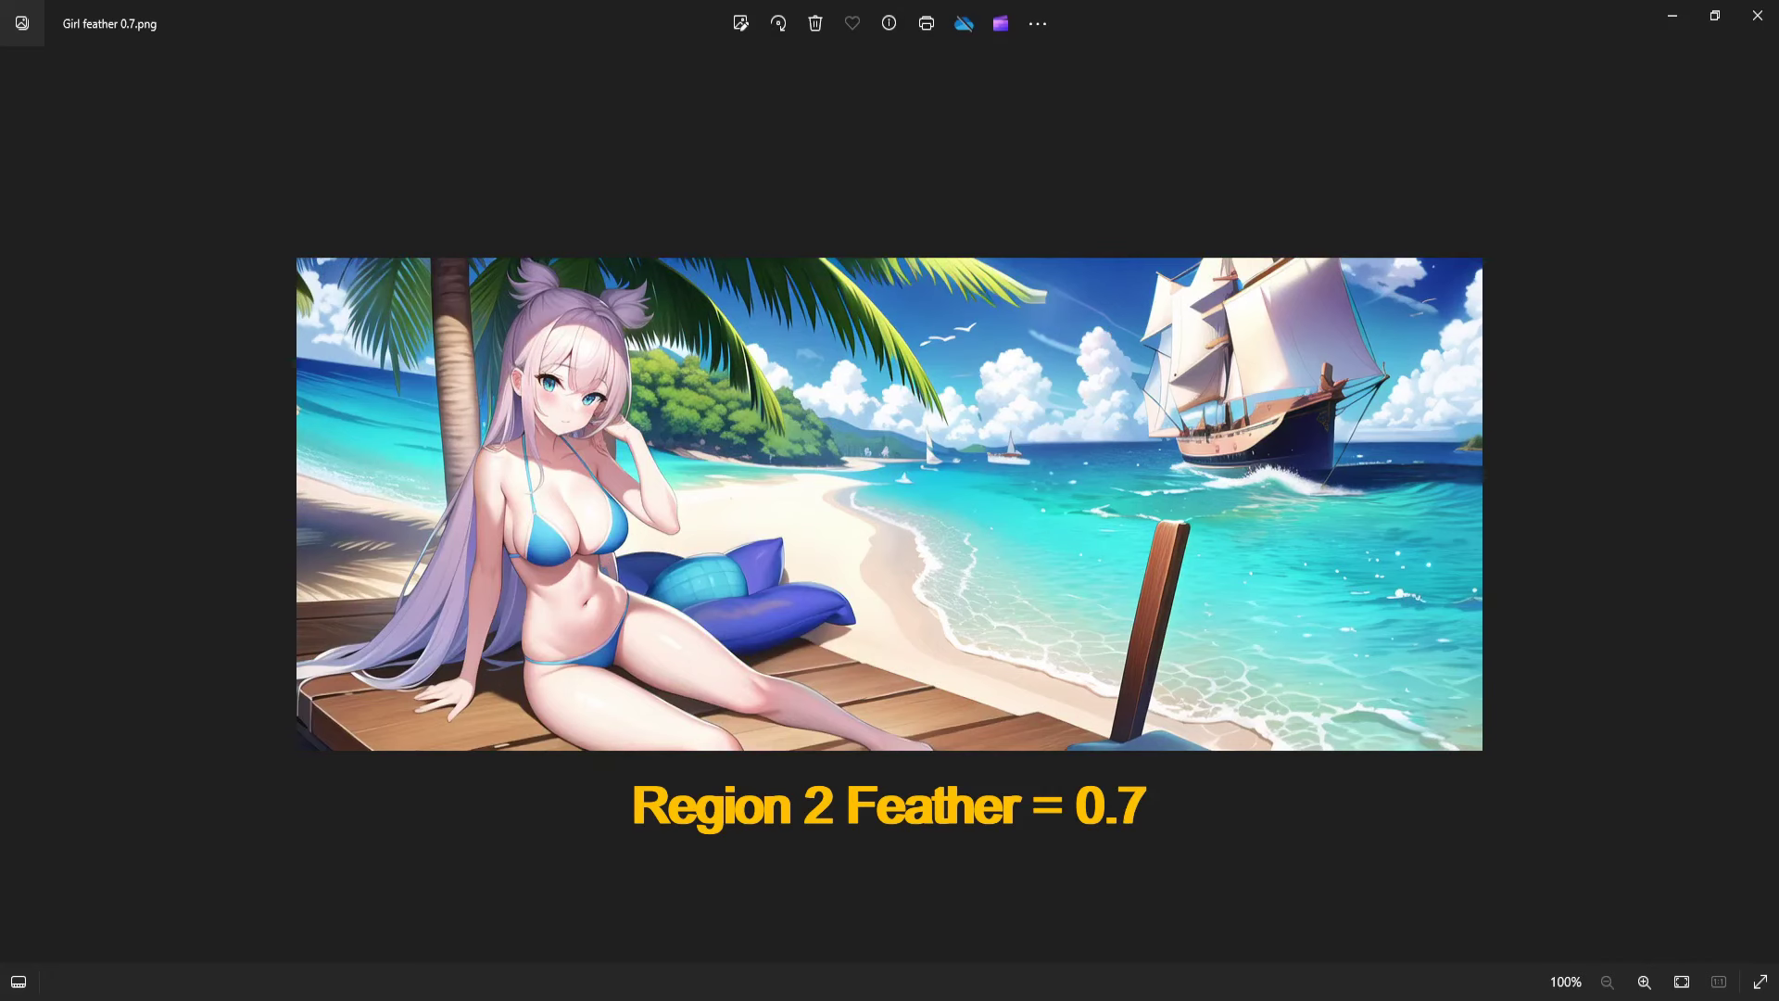
pyautogui.press('Right')
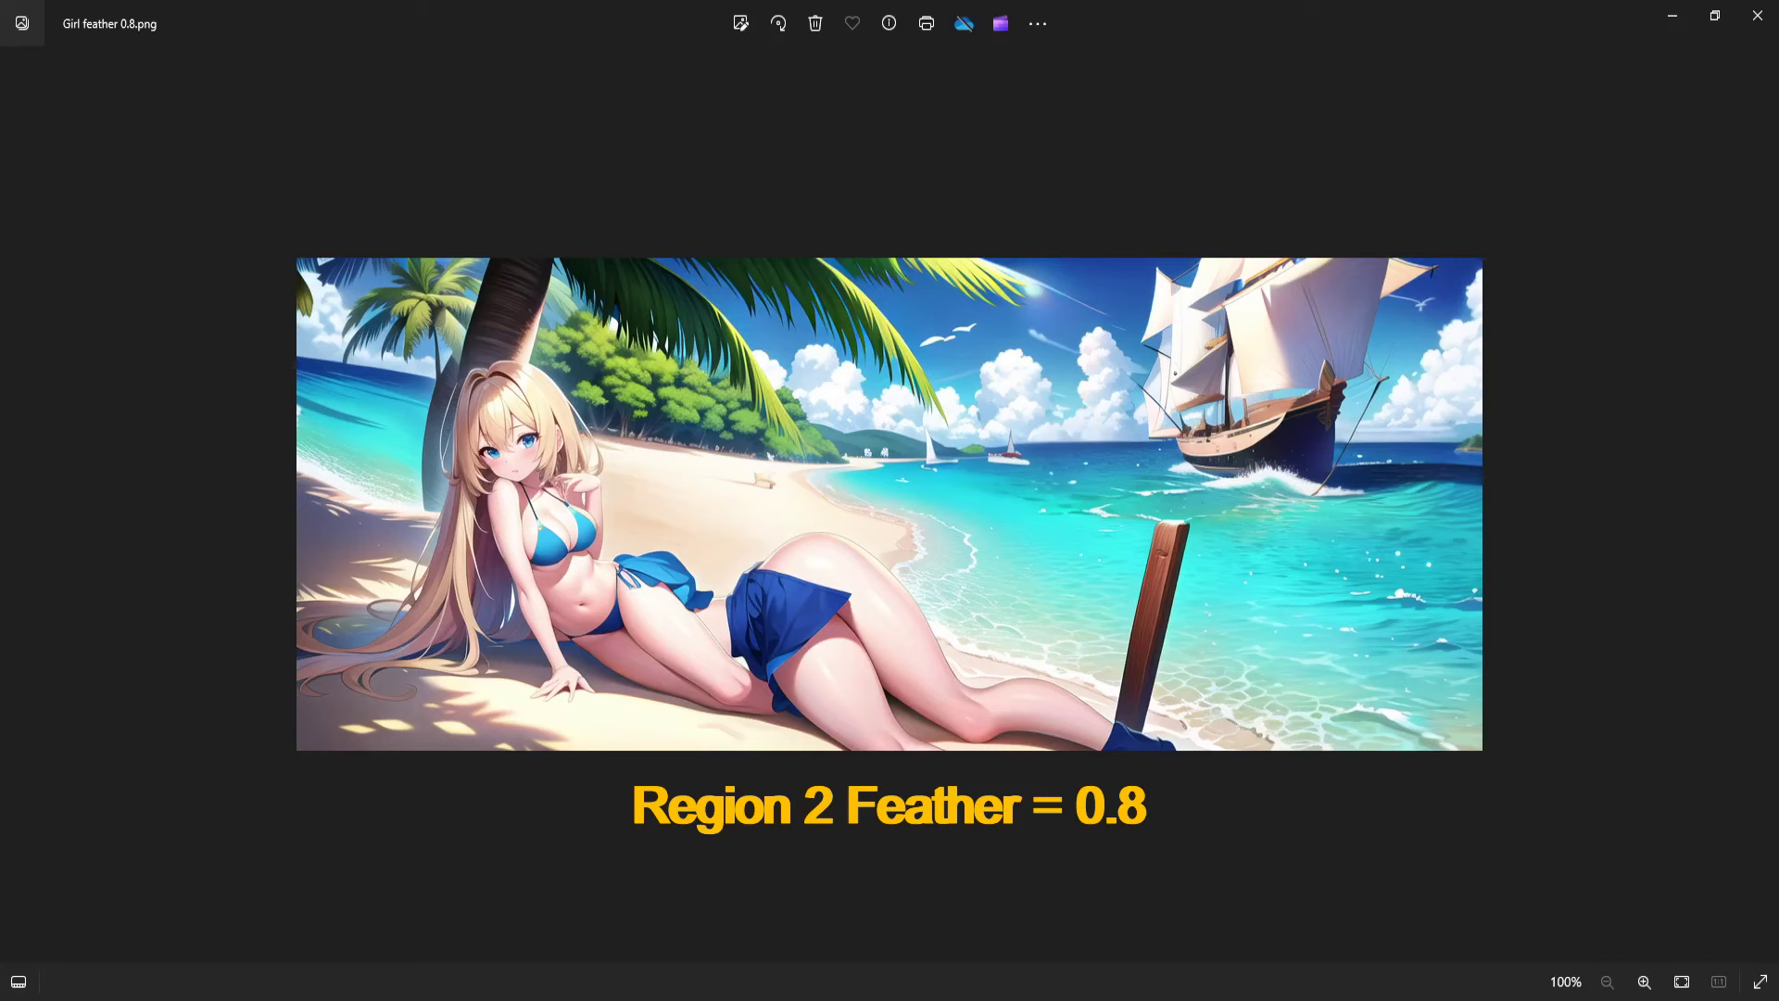
pyautogui.press('Right')
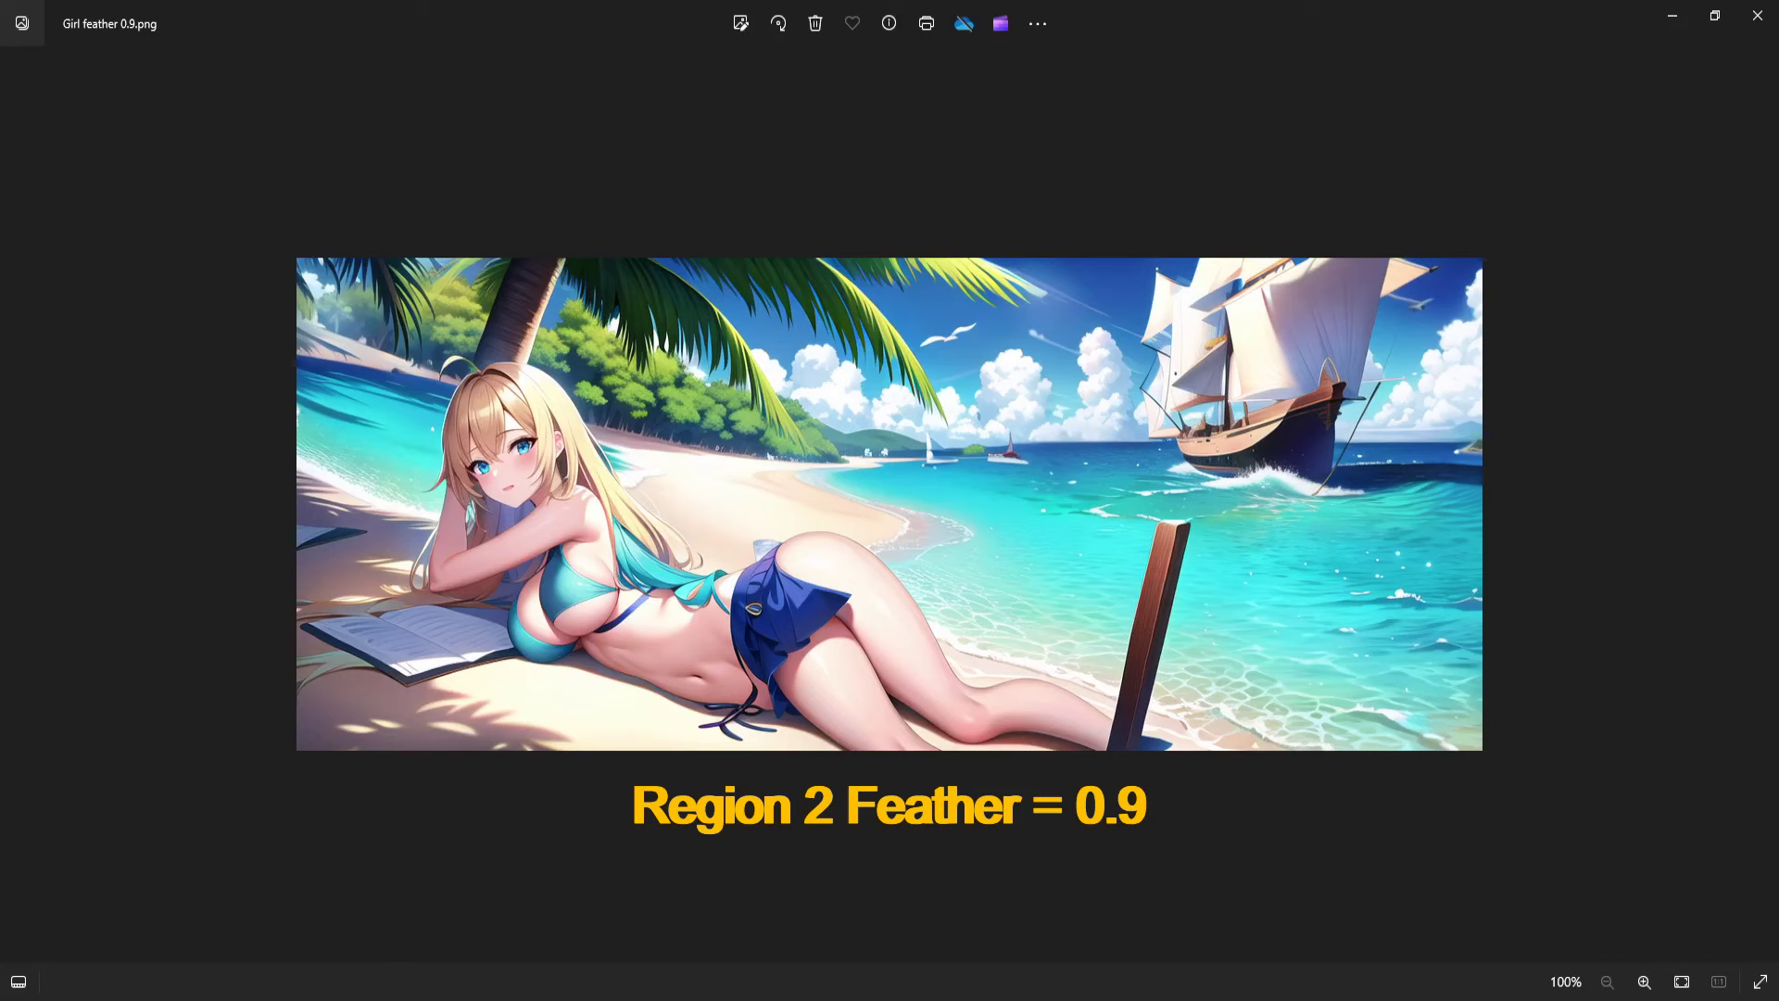
pyautogui.press('Right')
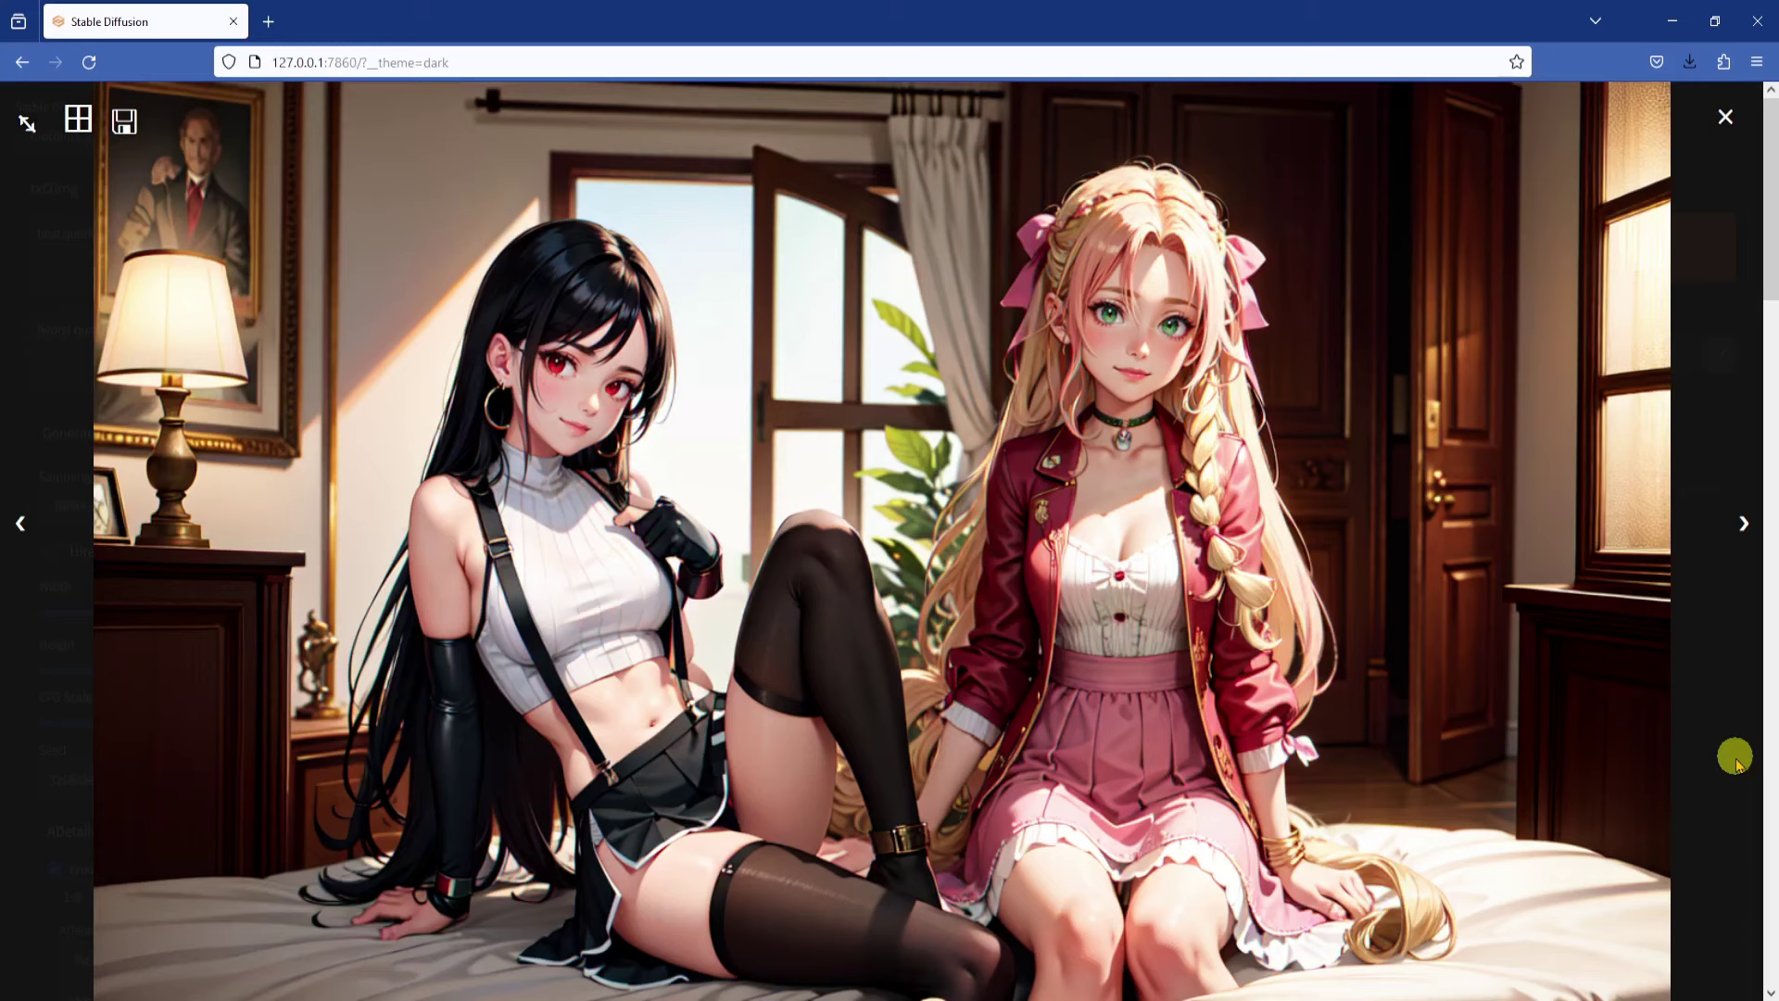
# Step: Close the preview and inspect the 'bed, lamp, pillows' background and Tifa and Aerith foreground regions
pyautogui.click(1725, 115)
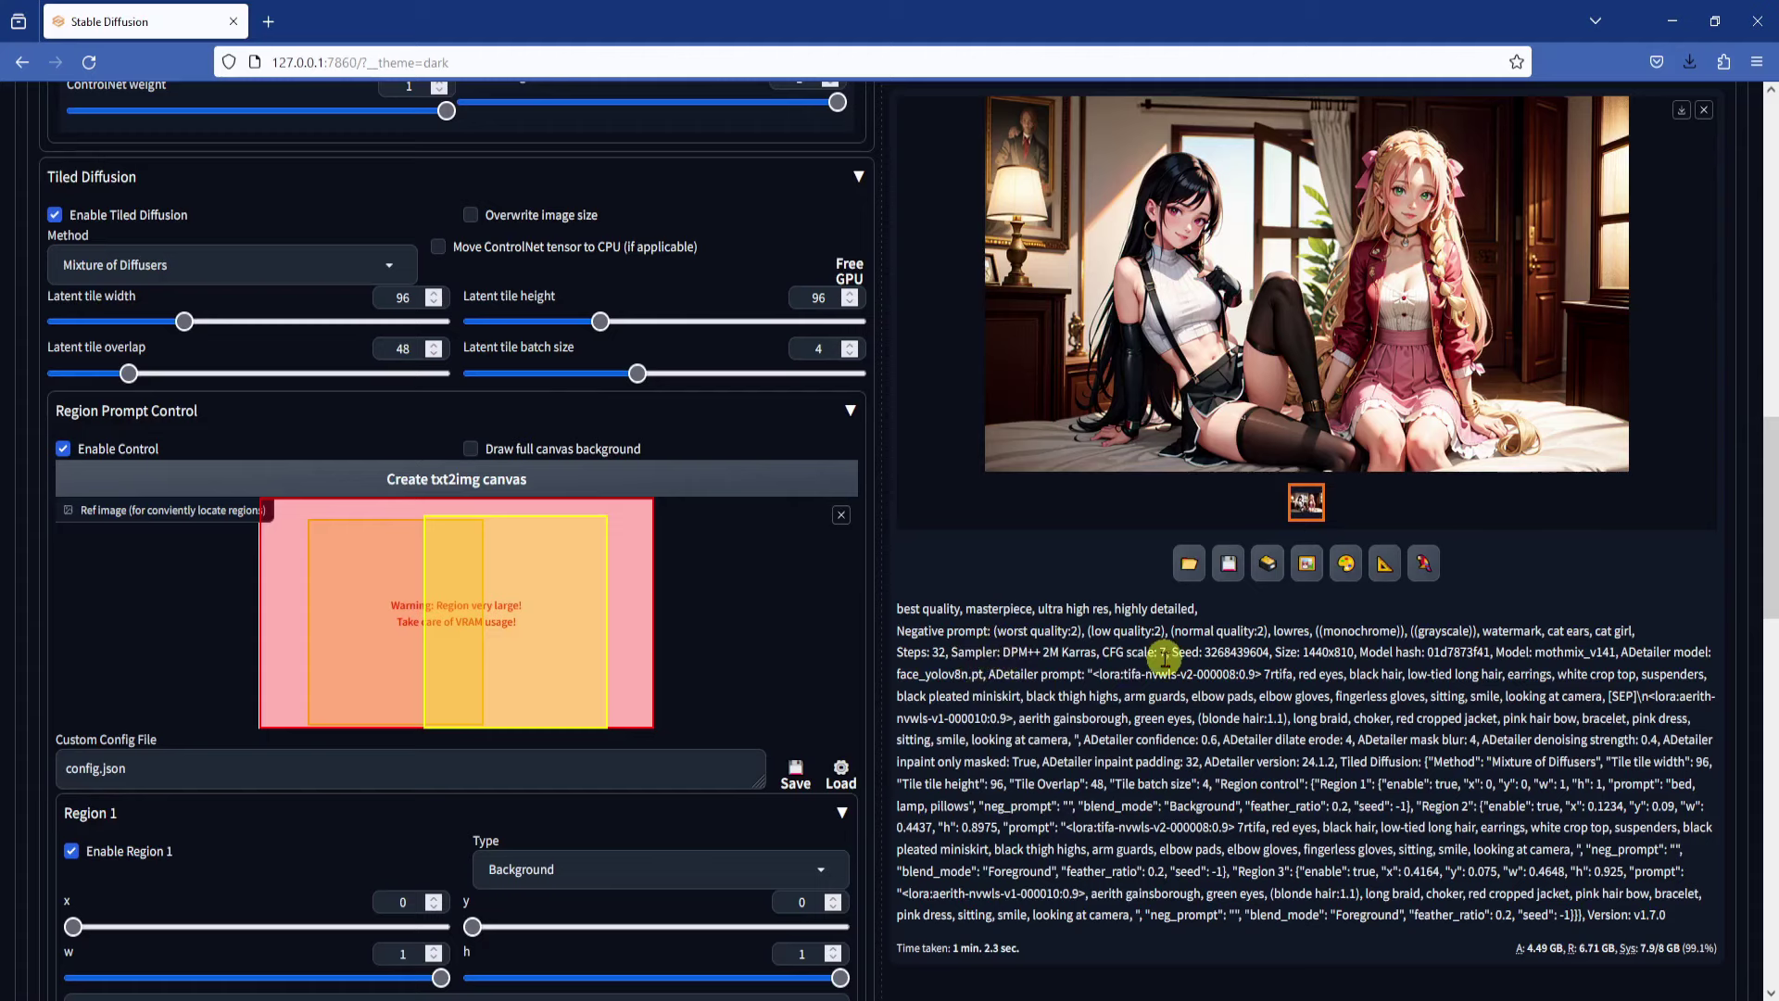
pyautogui.scroll(-5, 913, 588)
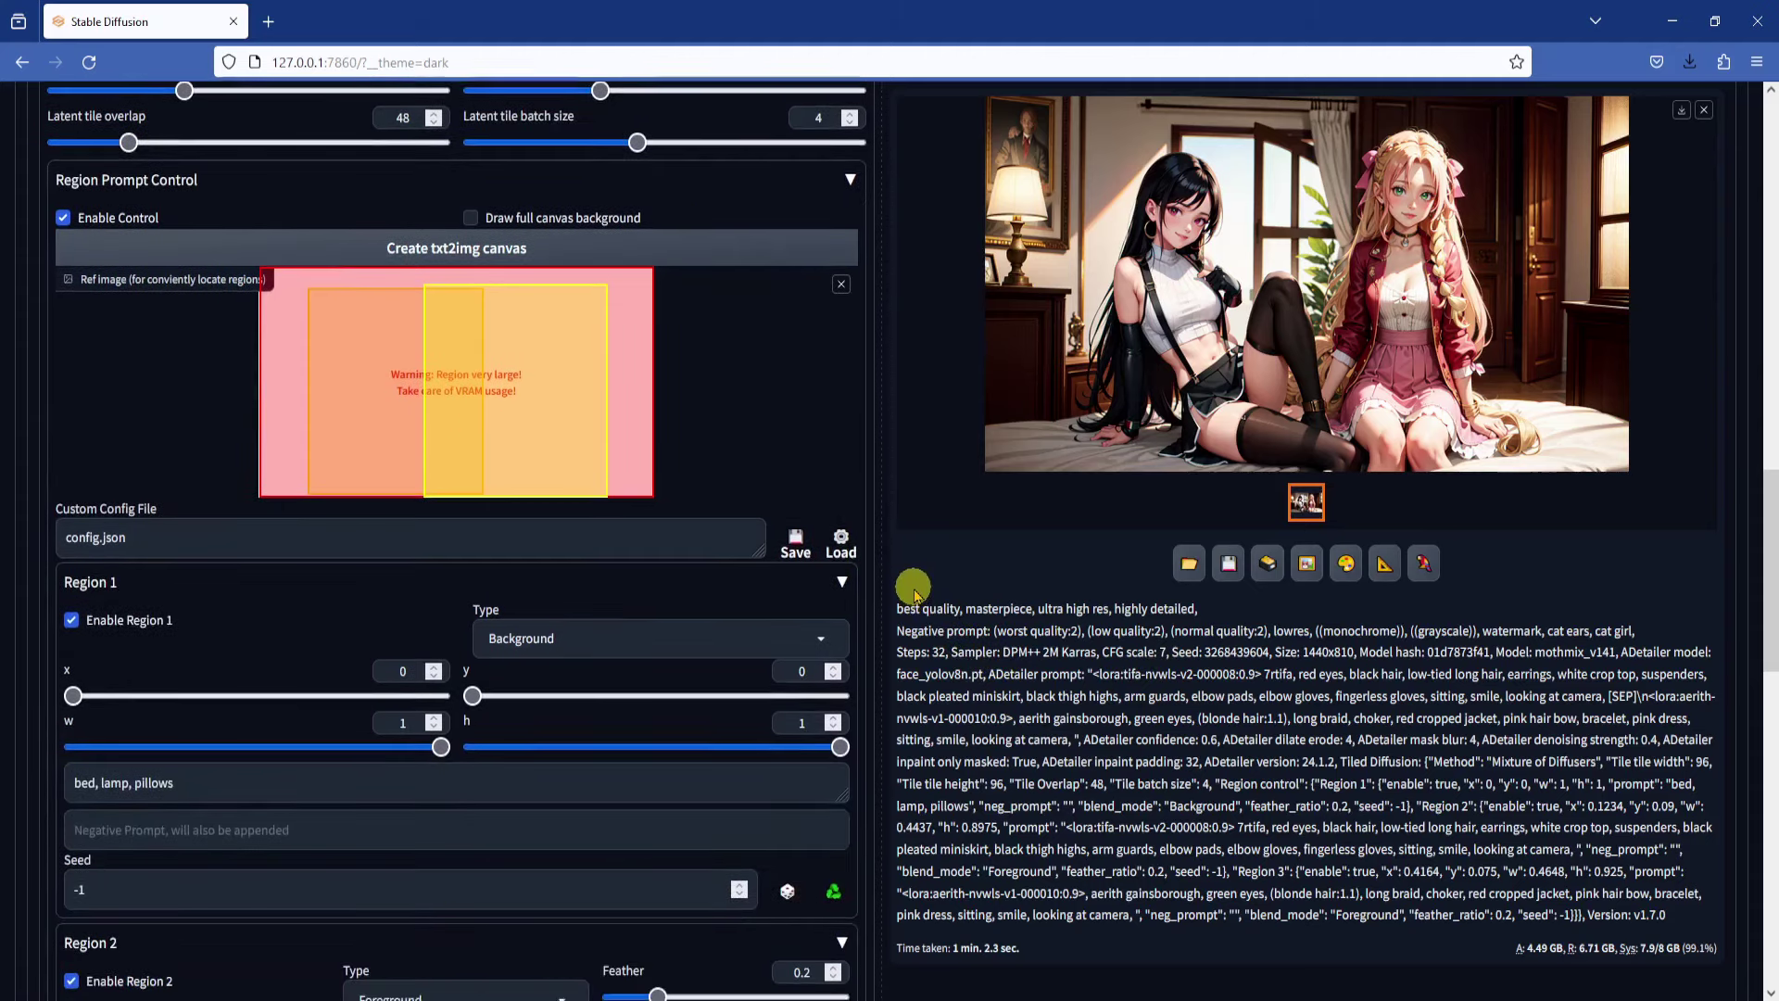
pyautogui.scroll(3, 913, 588)
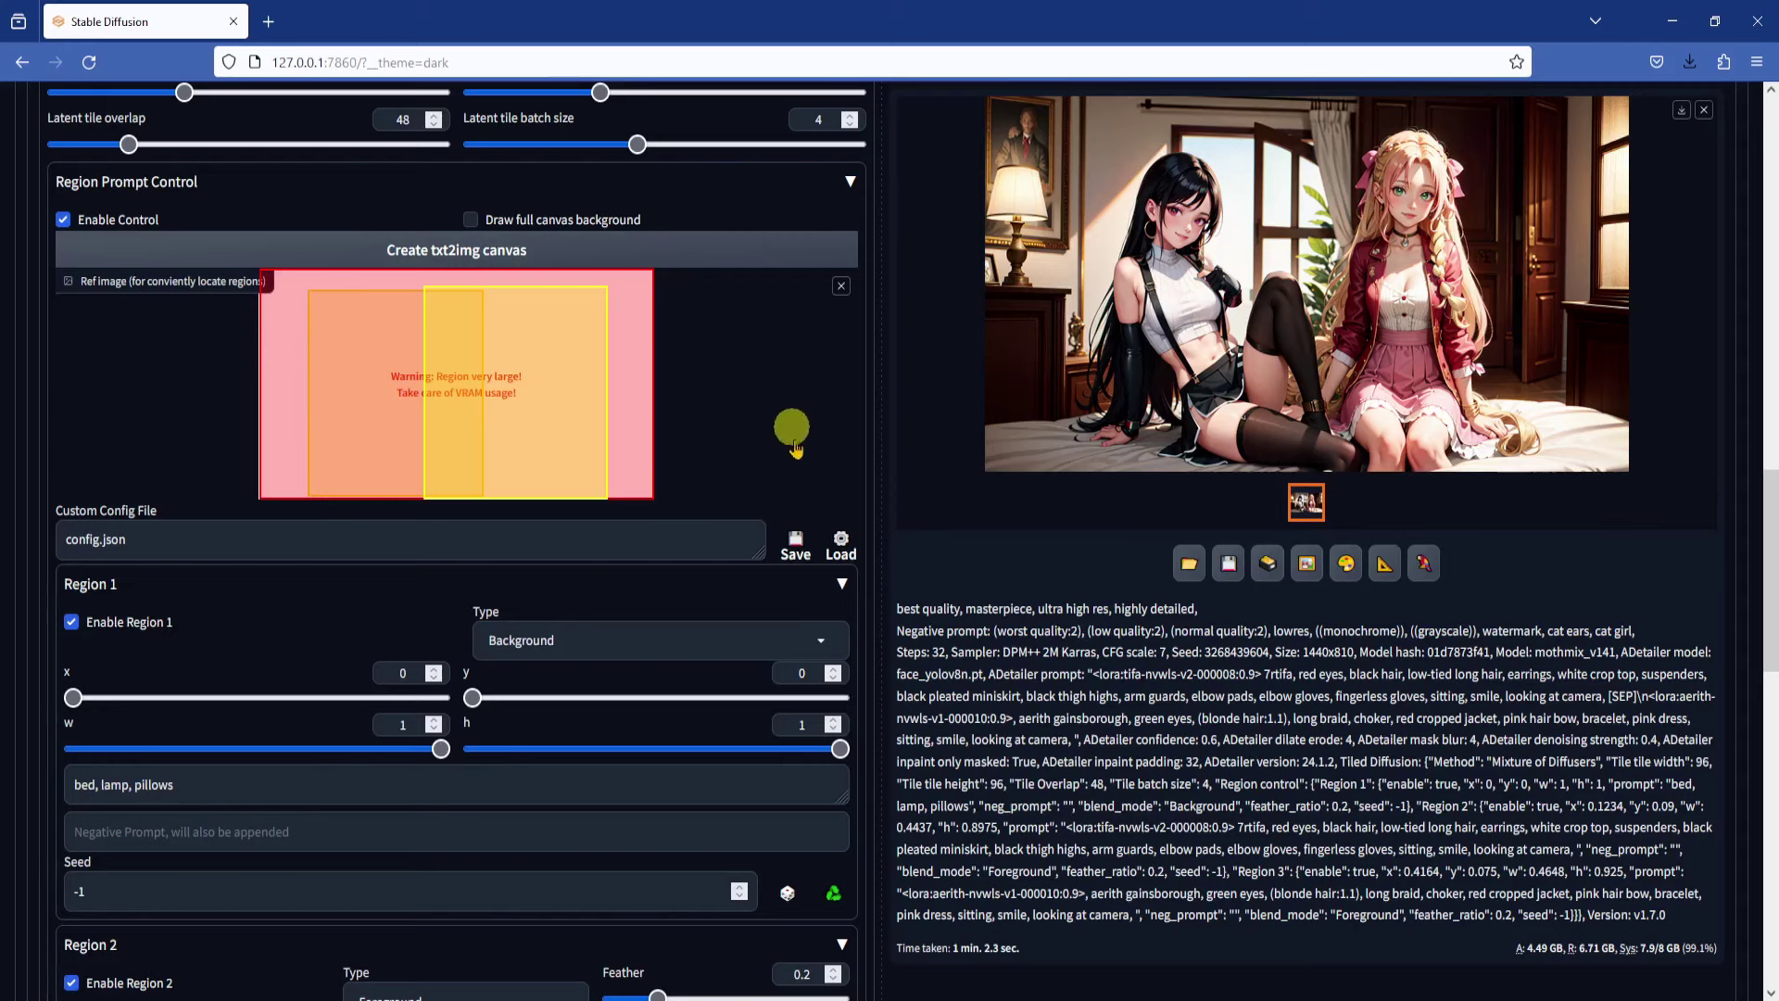
pyautogui.scroll(-3, 909, 463)
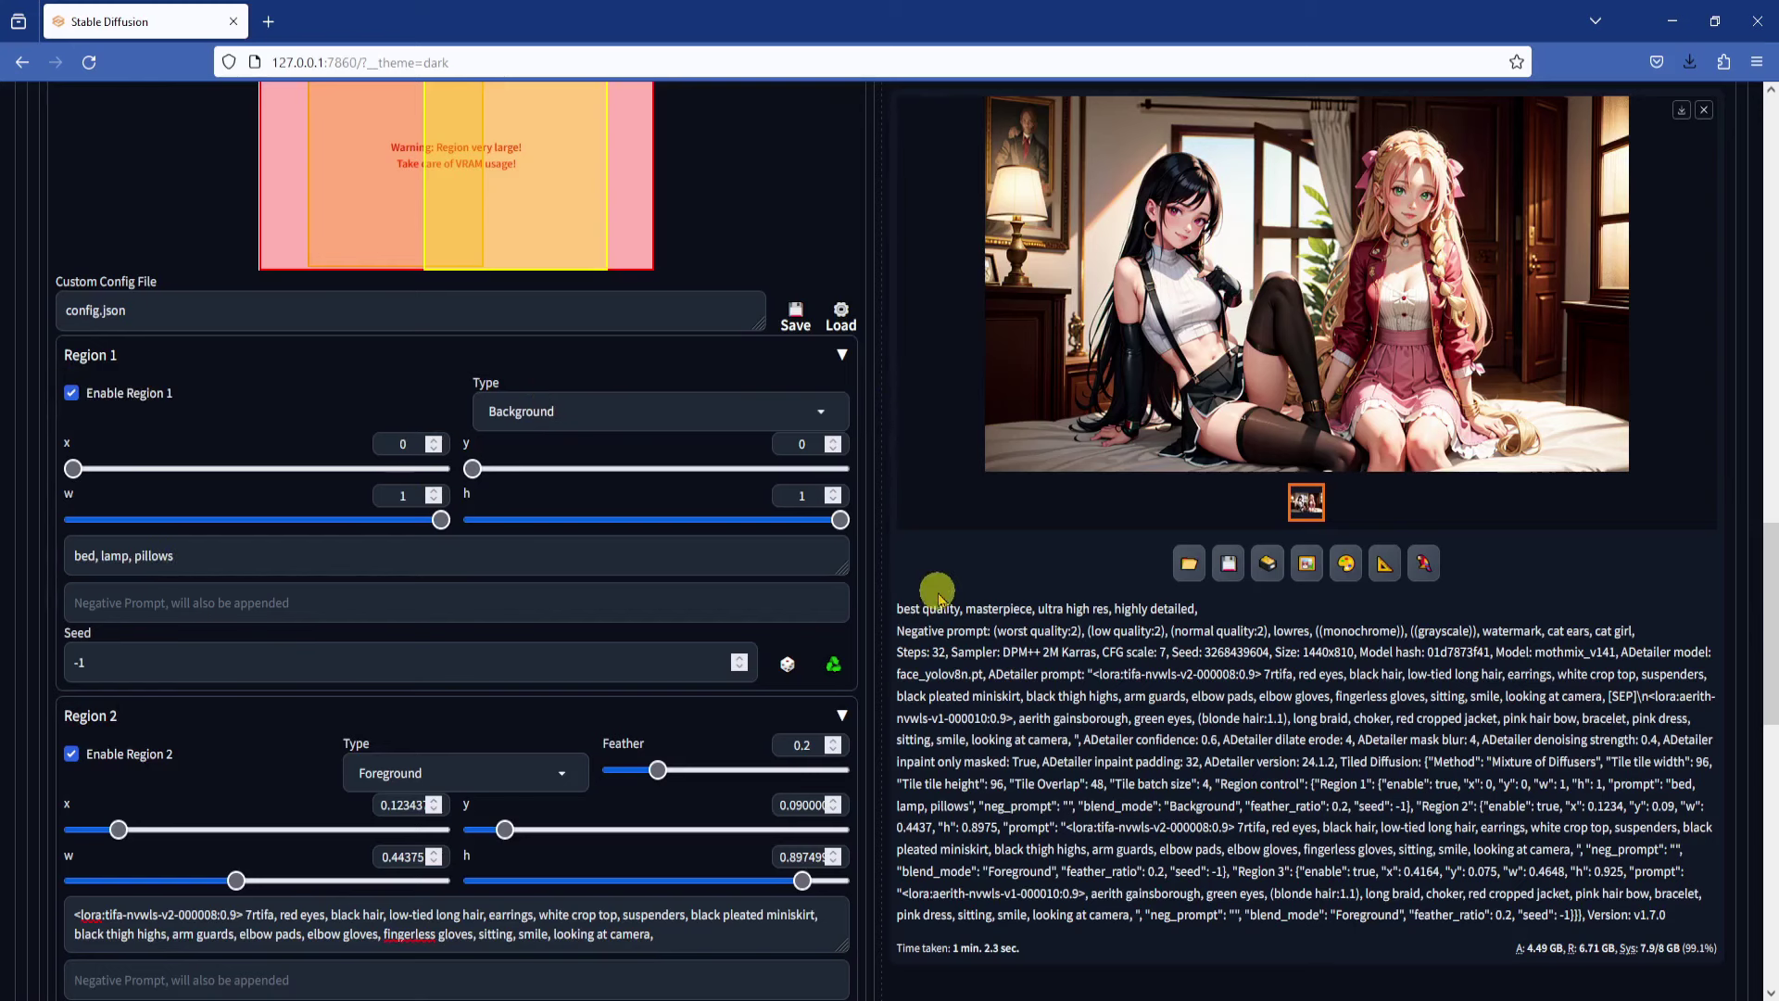
pyautogui.scroll(-6, 883, 523)
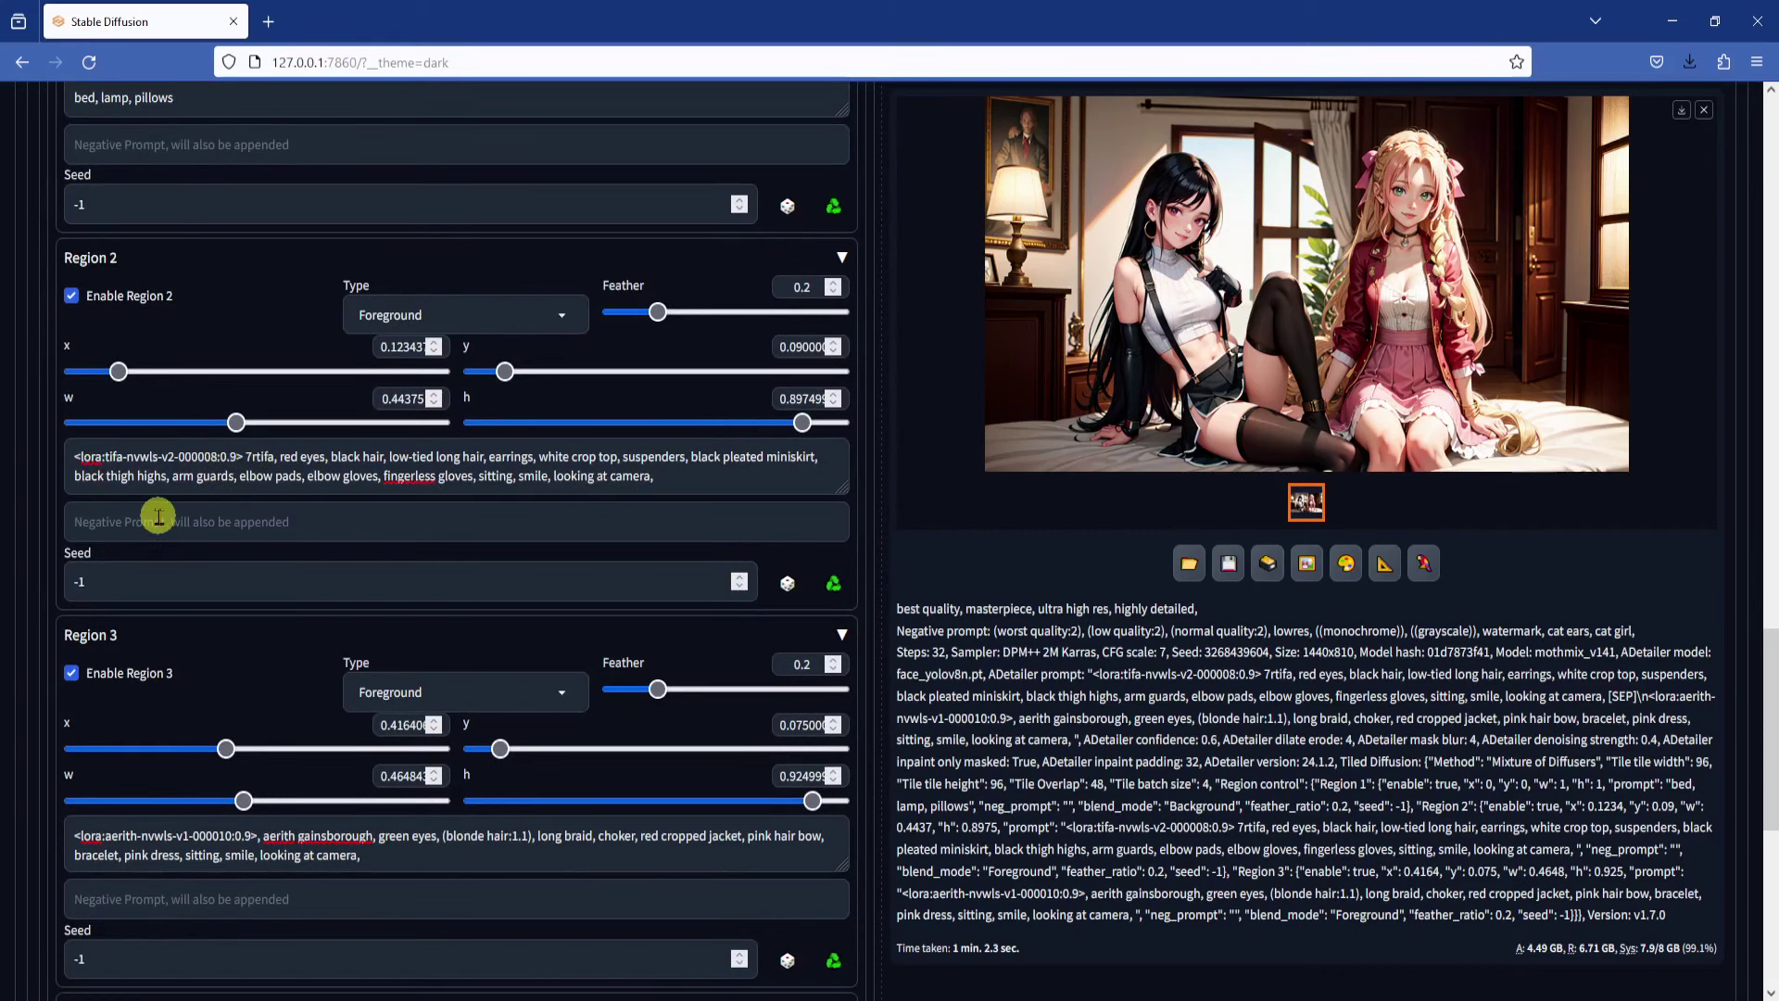
pyautogui.scroll(-3, 169, 626)
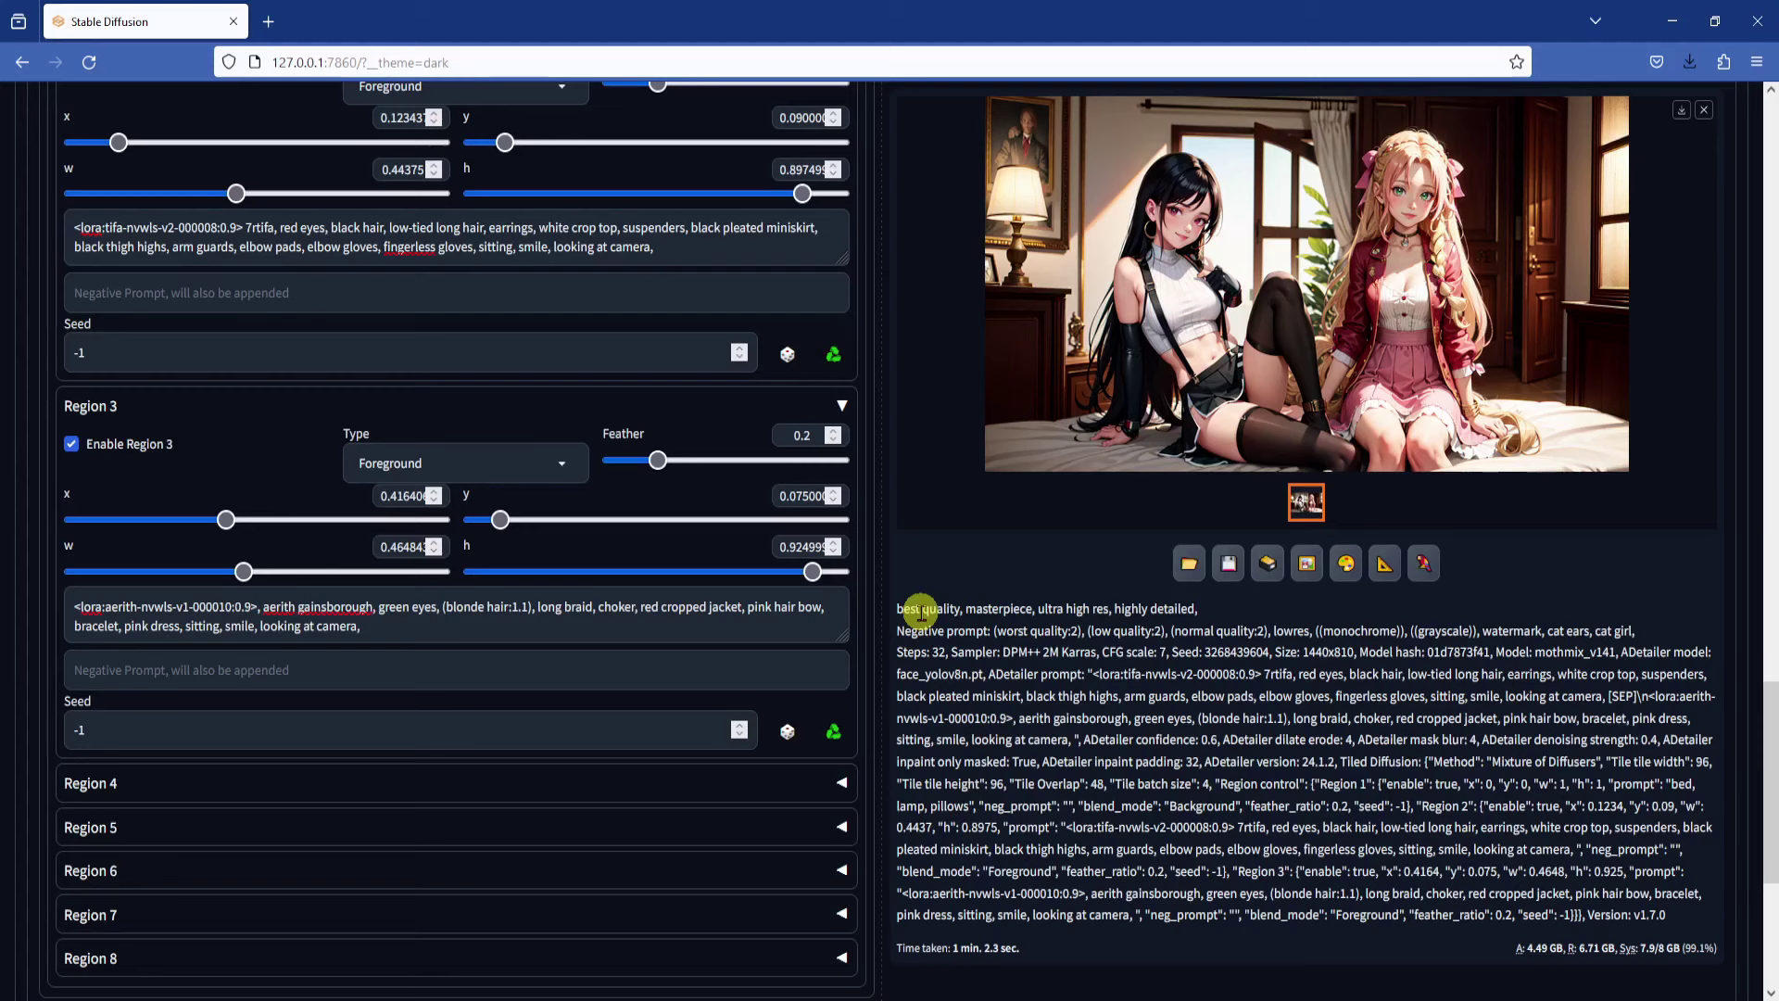
# Step: Generate the 1440x810 two-character bedroom image and view the result full size
pyautogui.scroll(15, 920, 612)
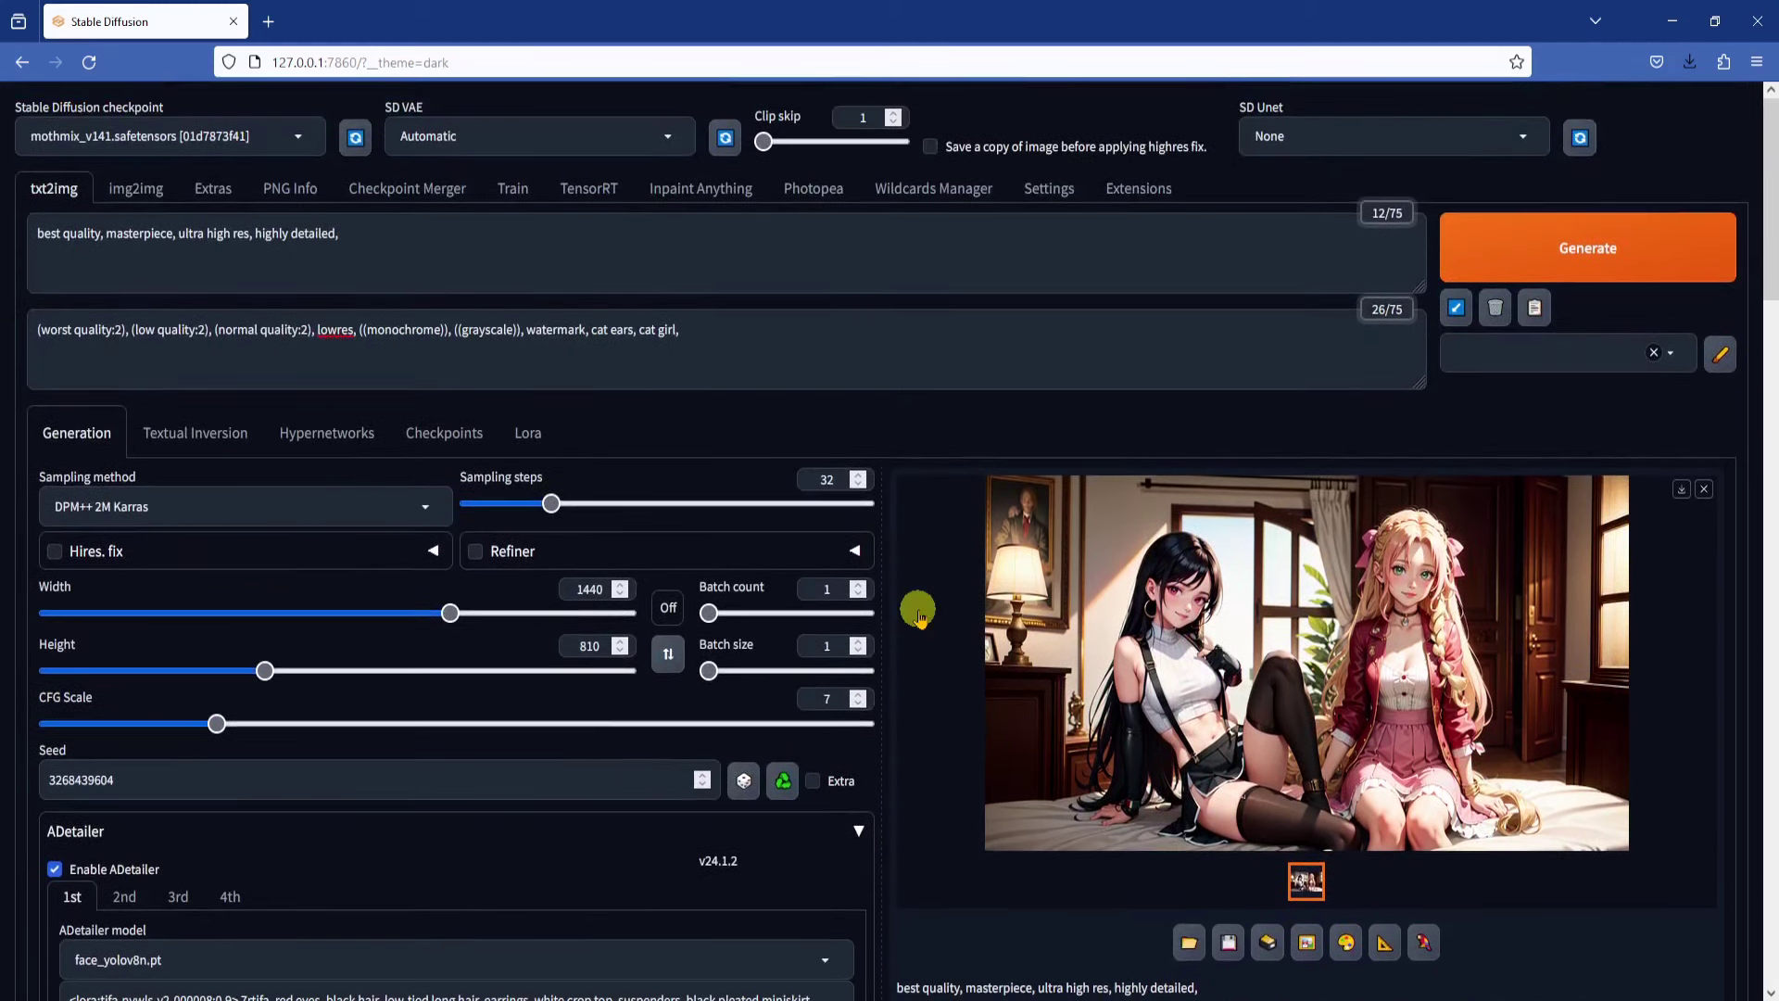
pyautogui.click(1692, 243)
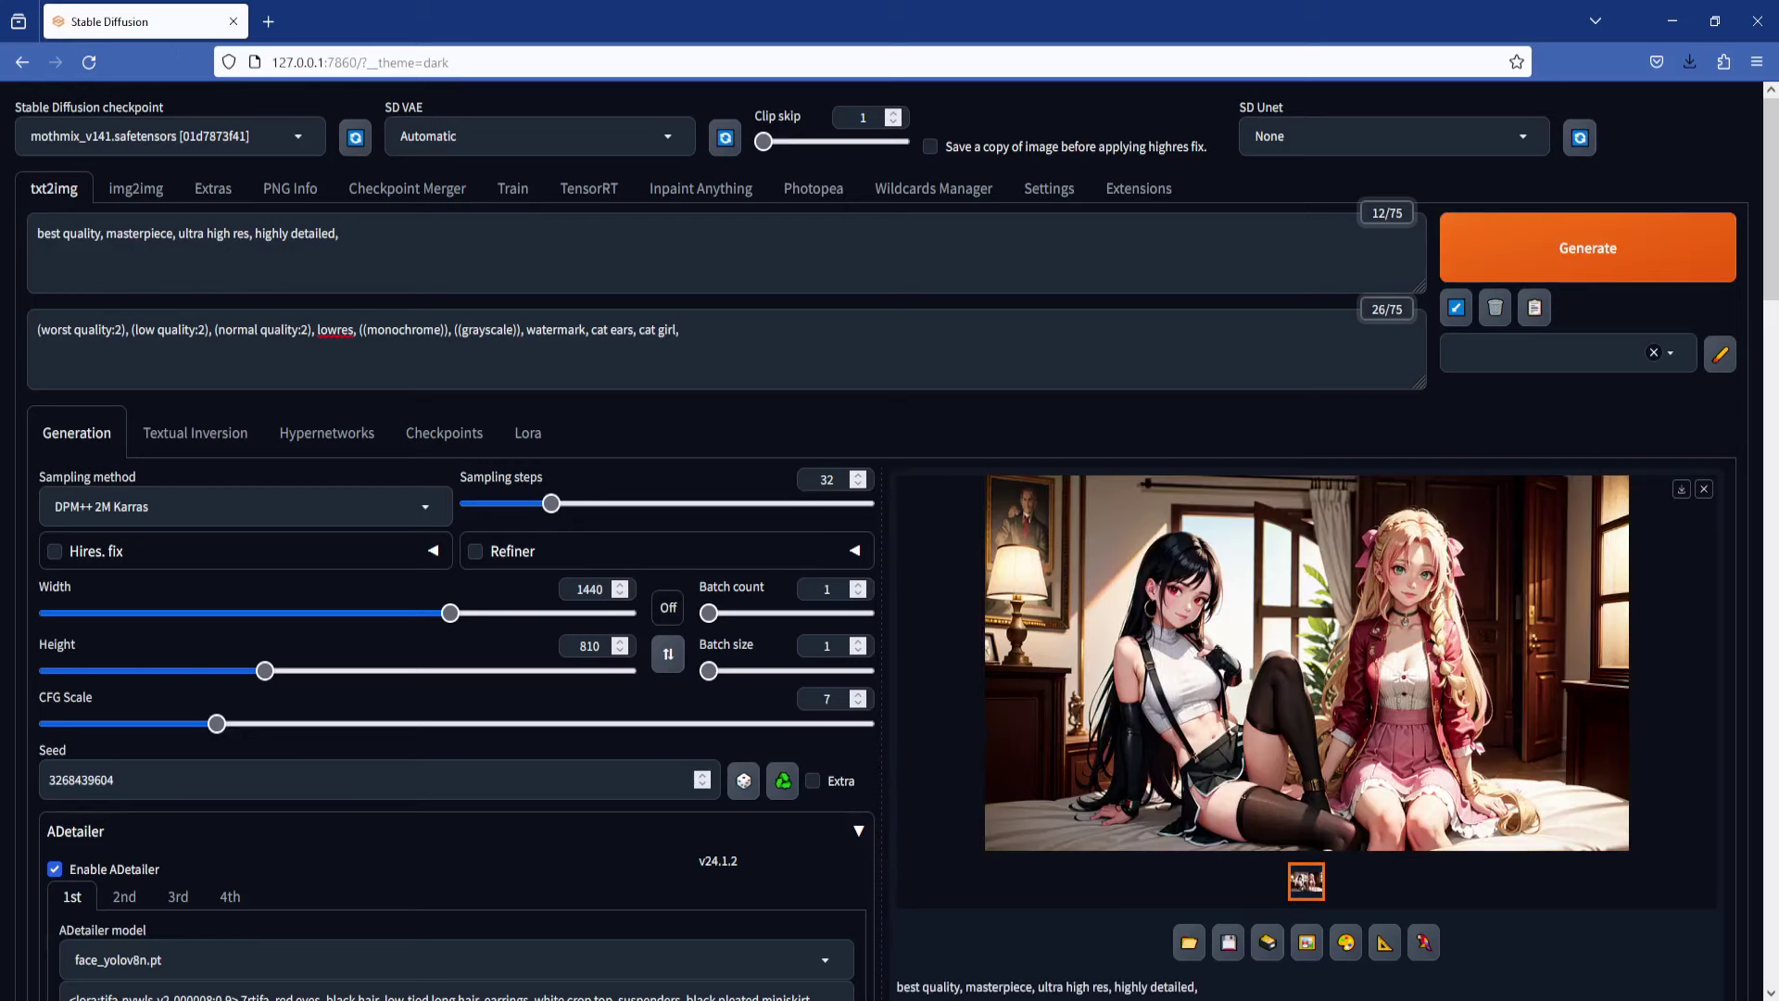
pyautogui.click(1343, 625)
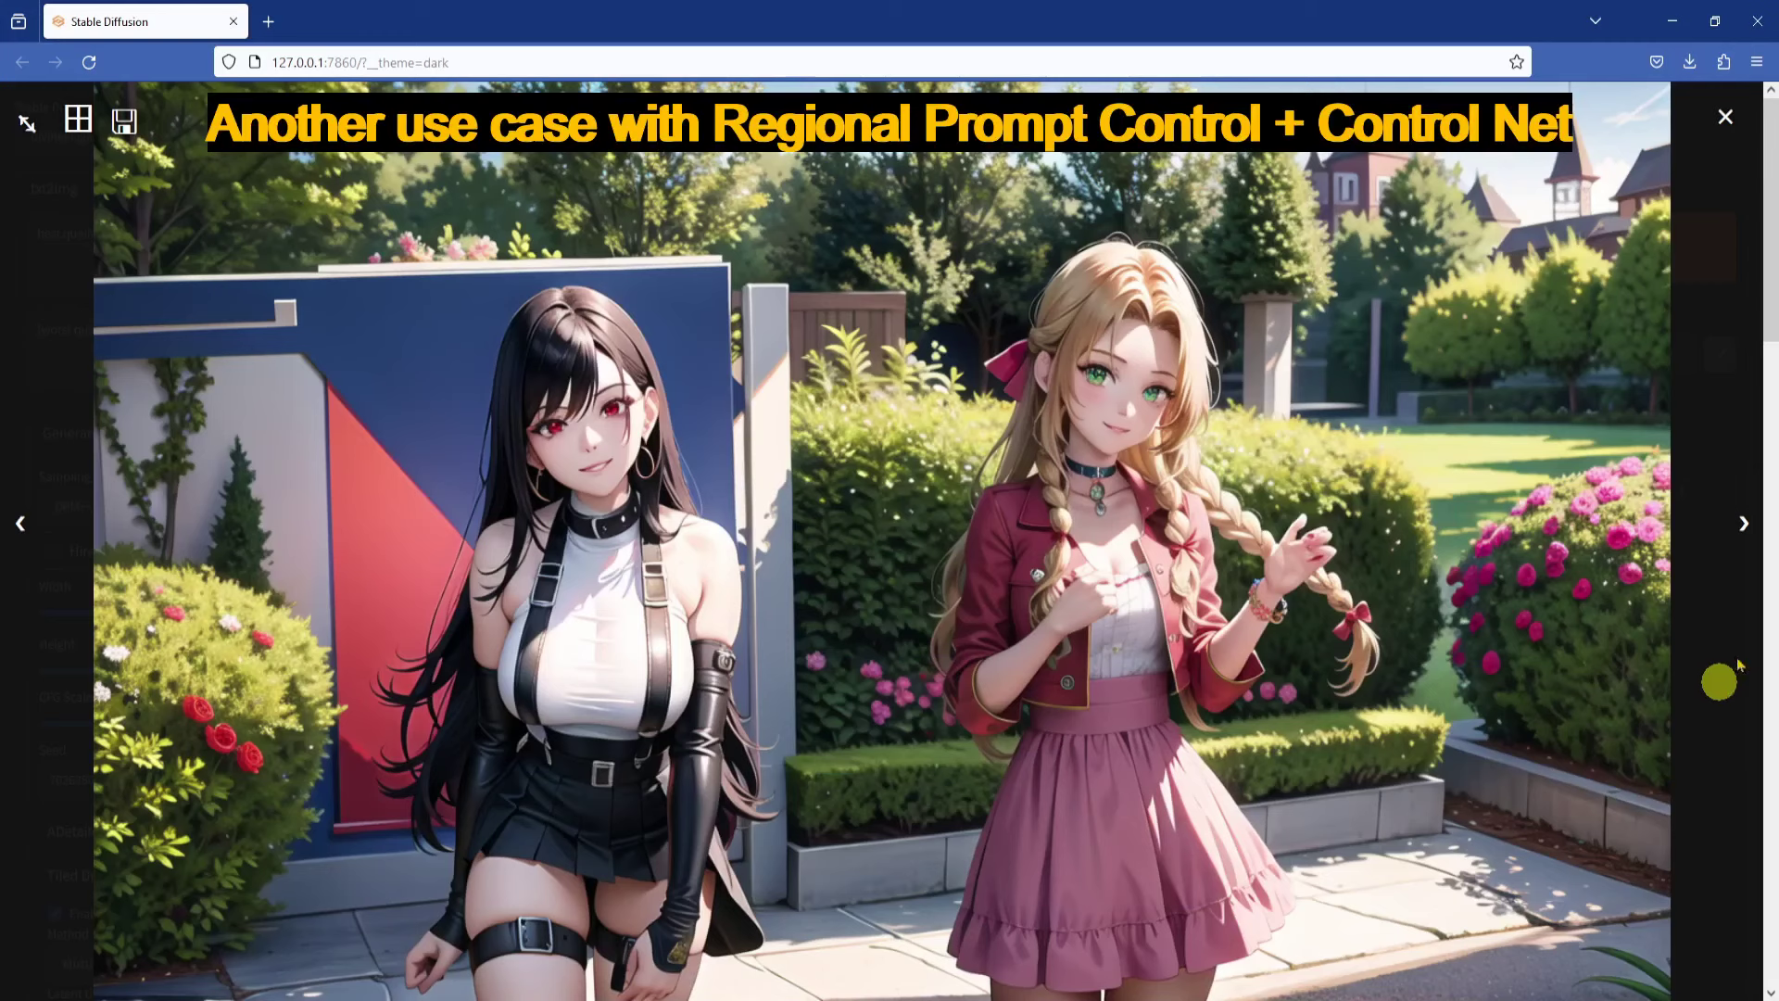
# Step: Close the full-size view and scroll down toward the Region Prompt Control settings
pyautogui.click(1725, 120)
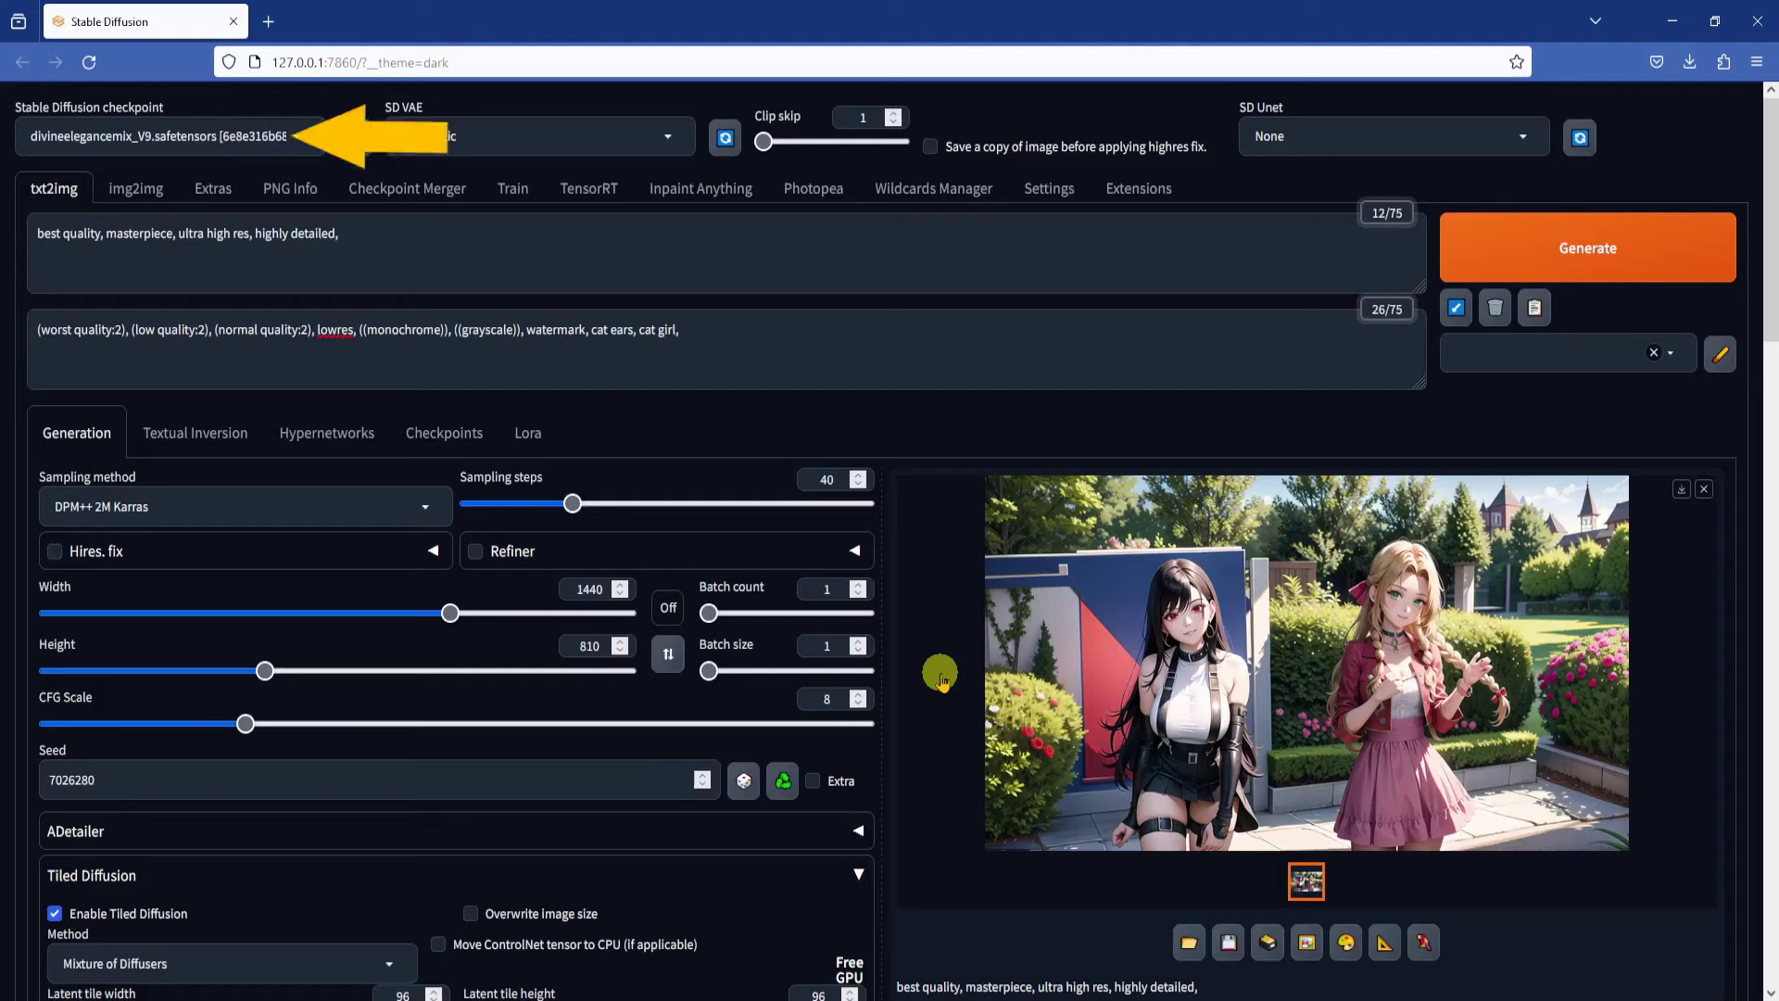
pyautogui.scroll(-7, 941, 681)
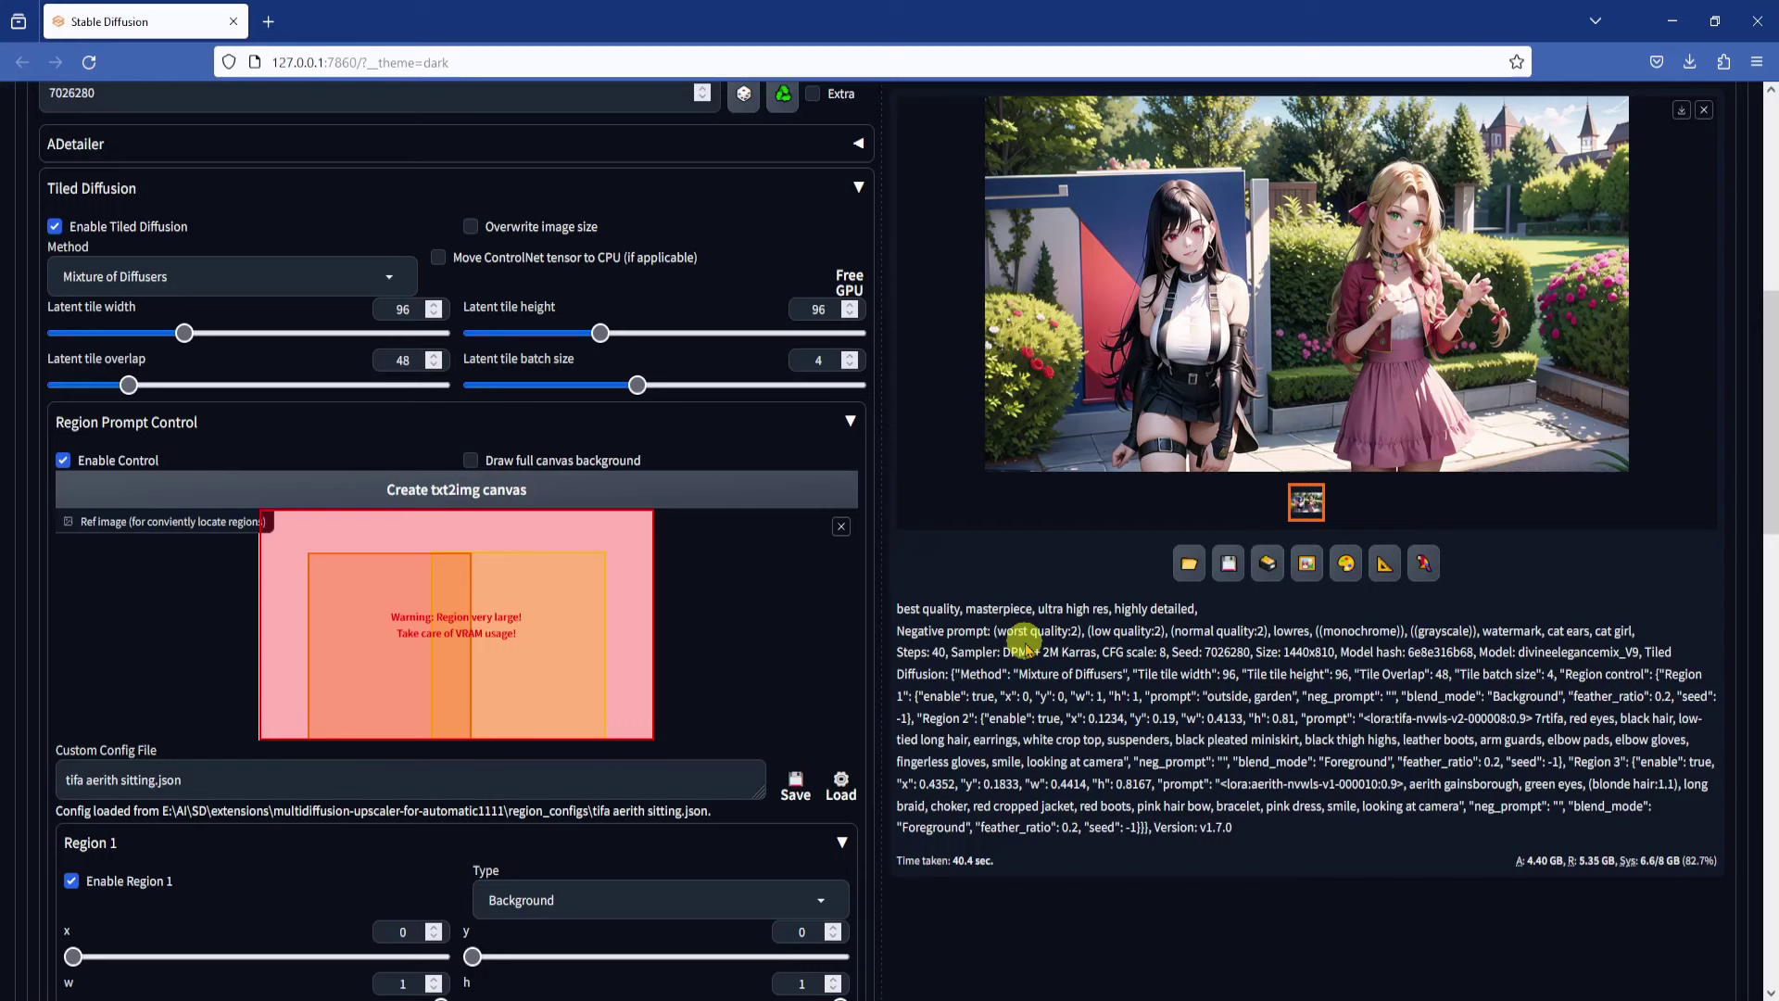
# Step: Enable the first ControlNet unit with Pixel Perfect and the OpenPose control type
pyautogui.scroll(-5, 1024, 639)
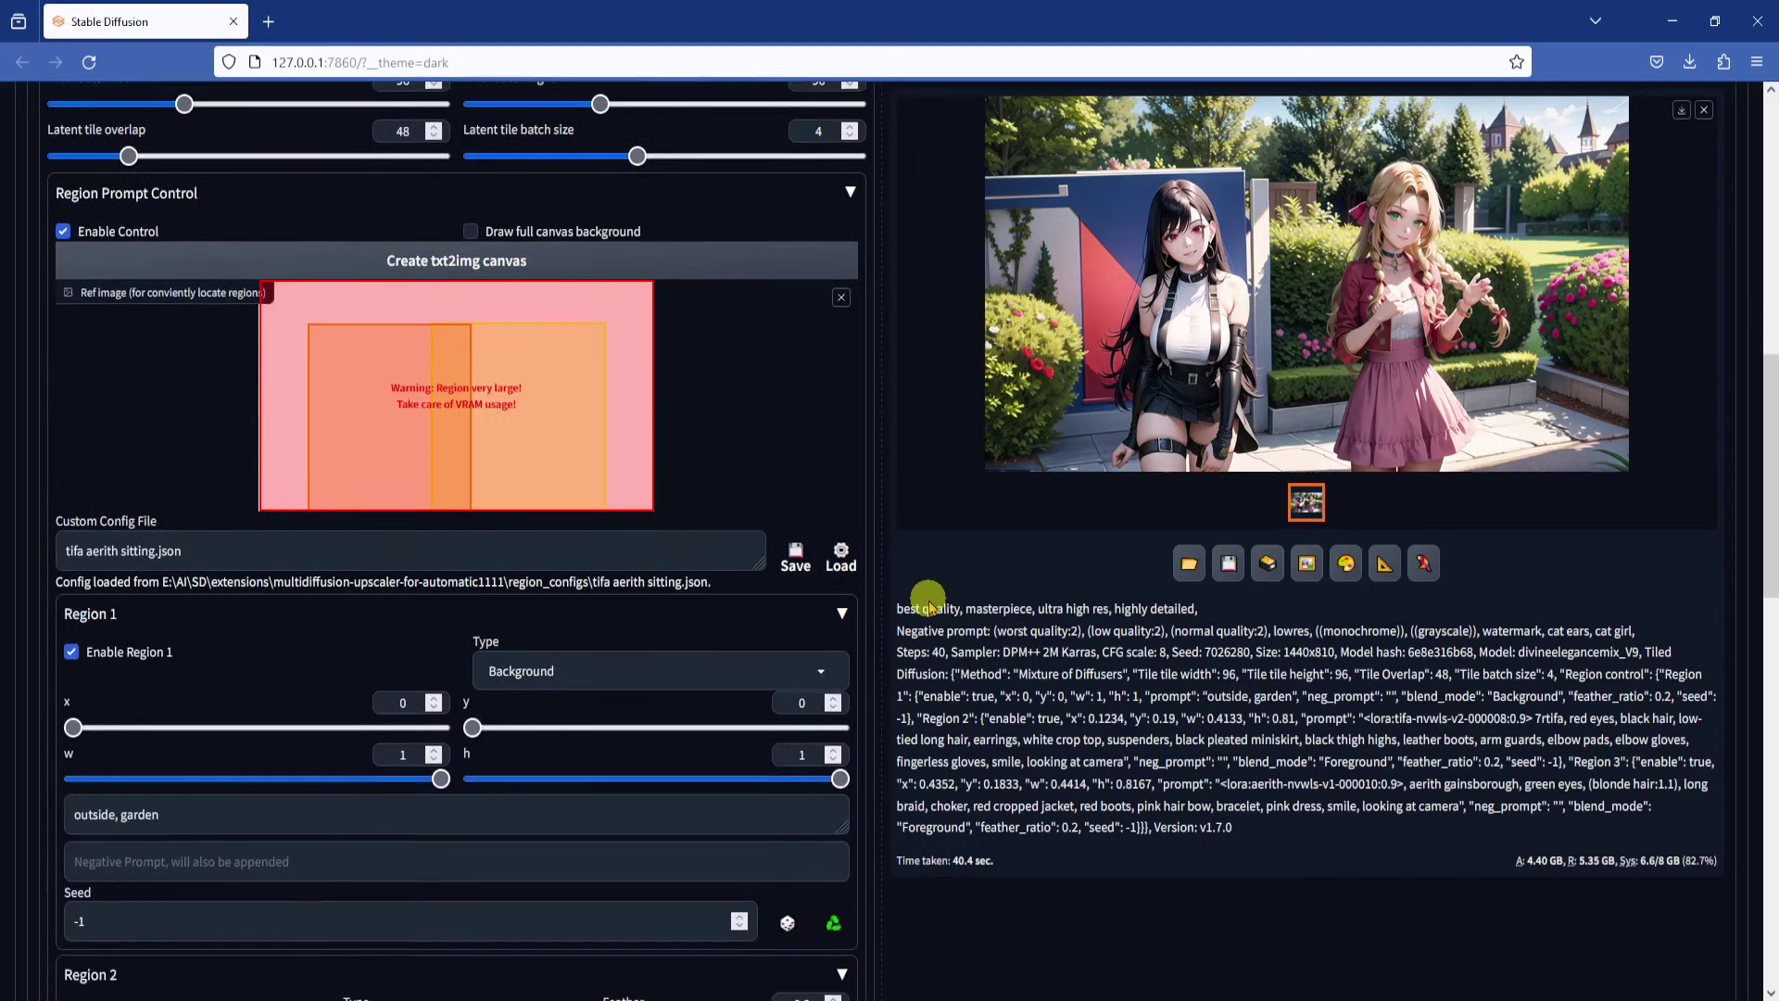
pyautogui.scroll(-12, 930, 608)
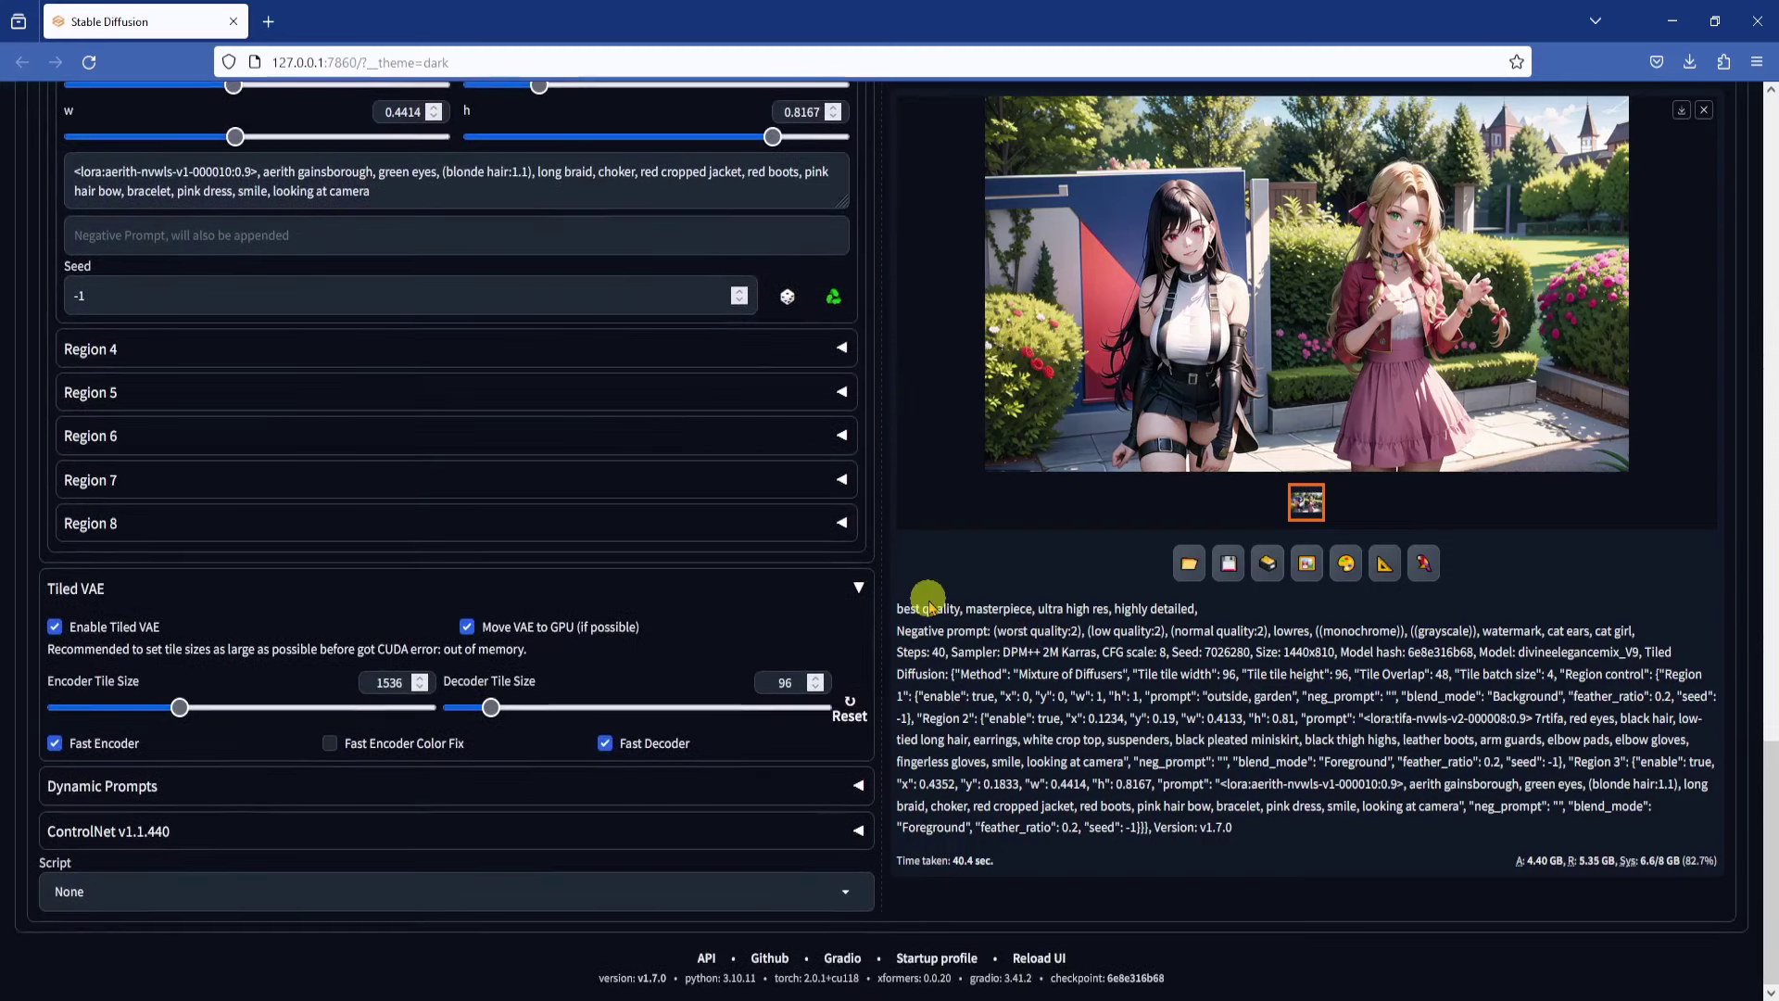
pyautogui.click(146, 830)
pyautogui.scroll(-5, 4, 806)
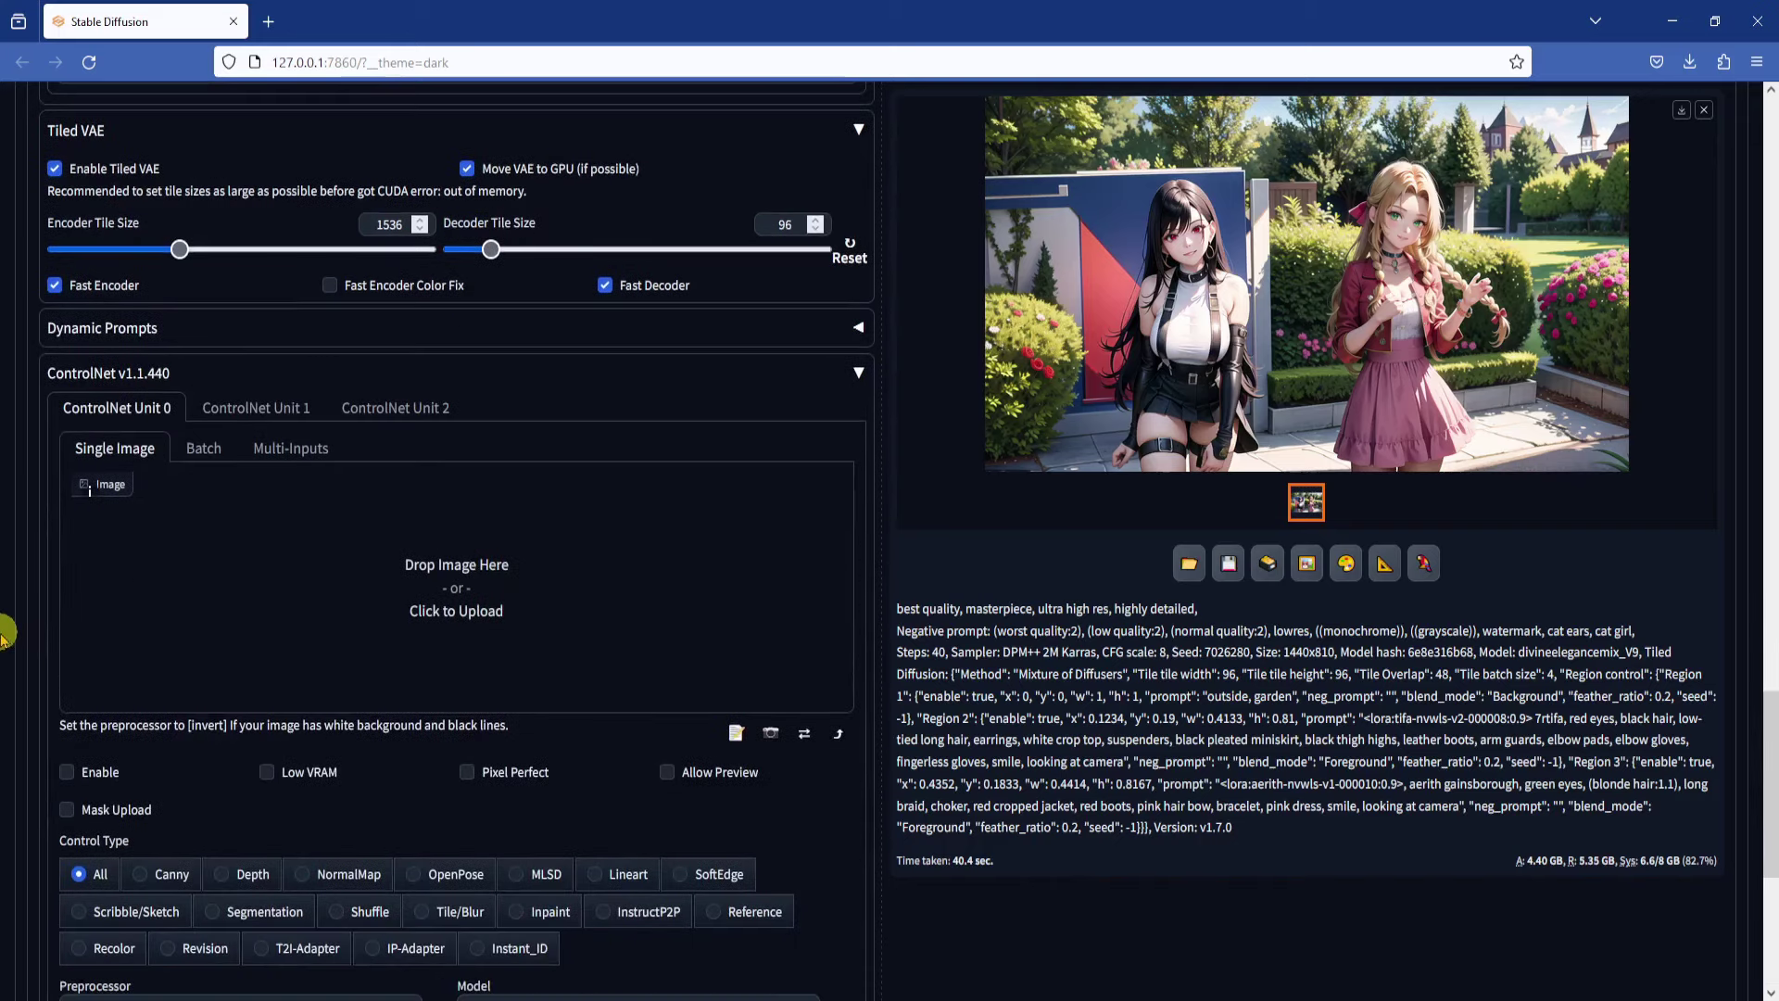
pyautogui.click(66, 771)
pyautogui.click(467, 772)
pyautogui.scroll(-2, 917, 676)
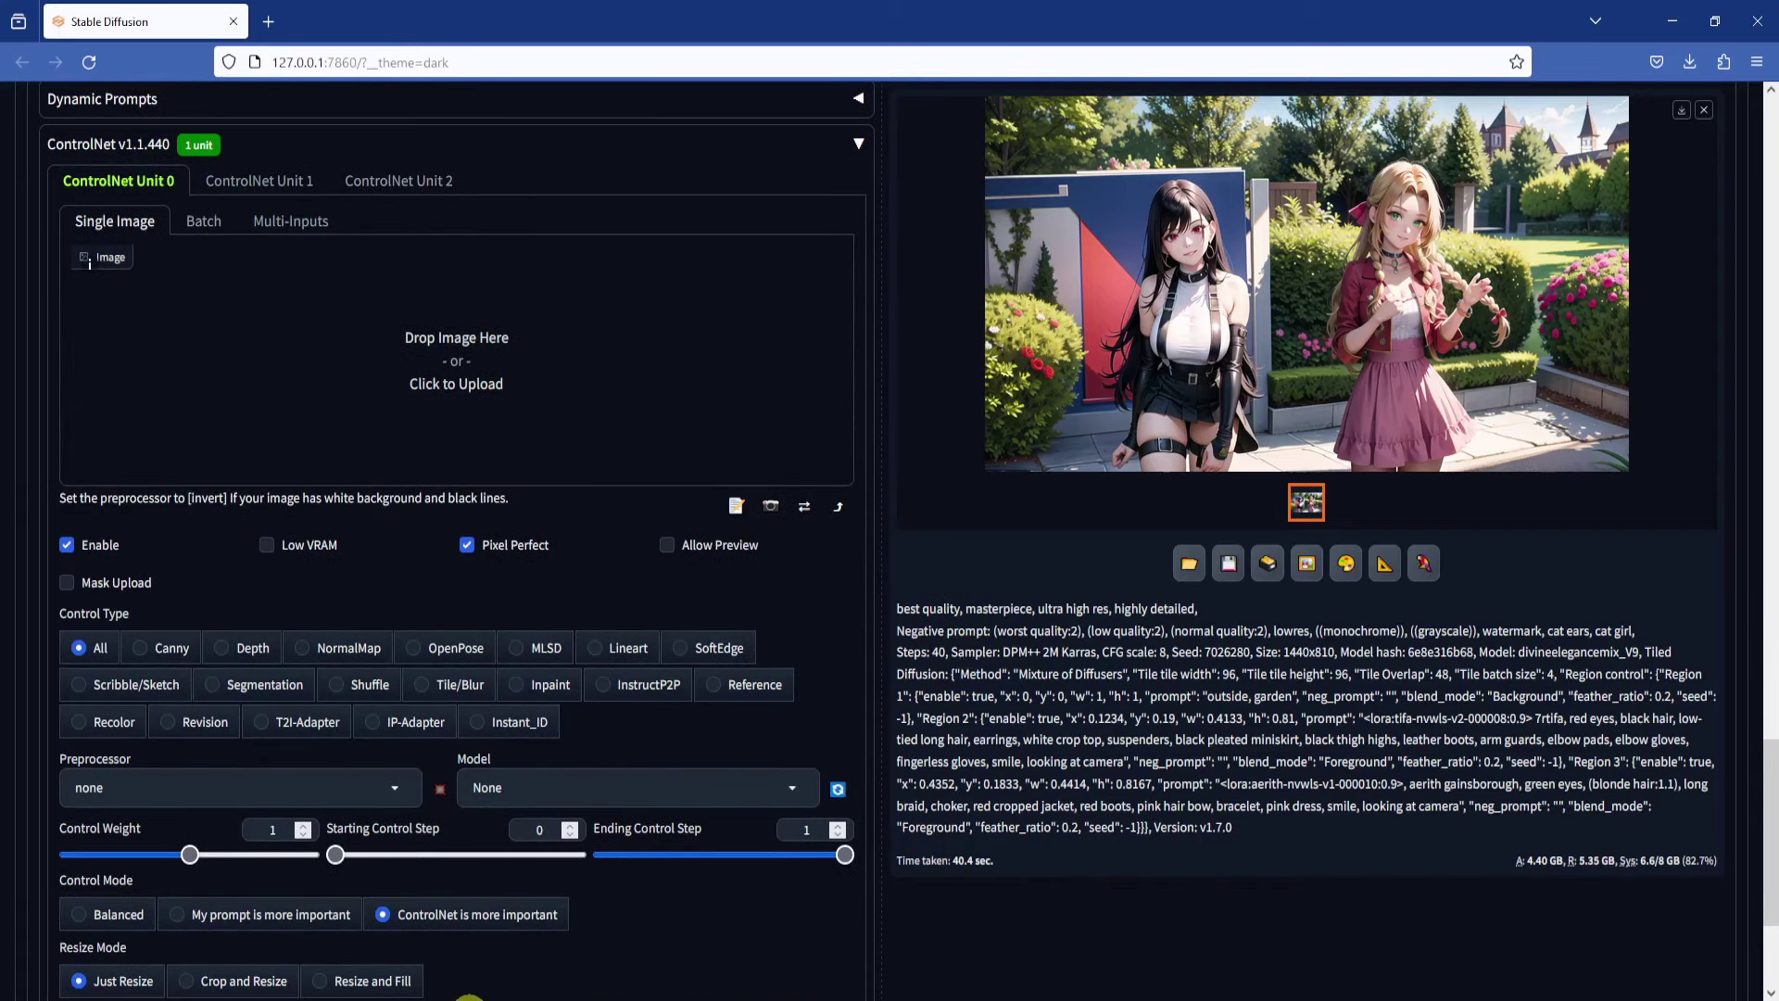
pyautogui.click(413, 648)
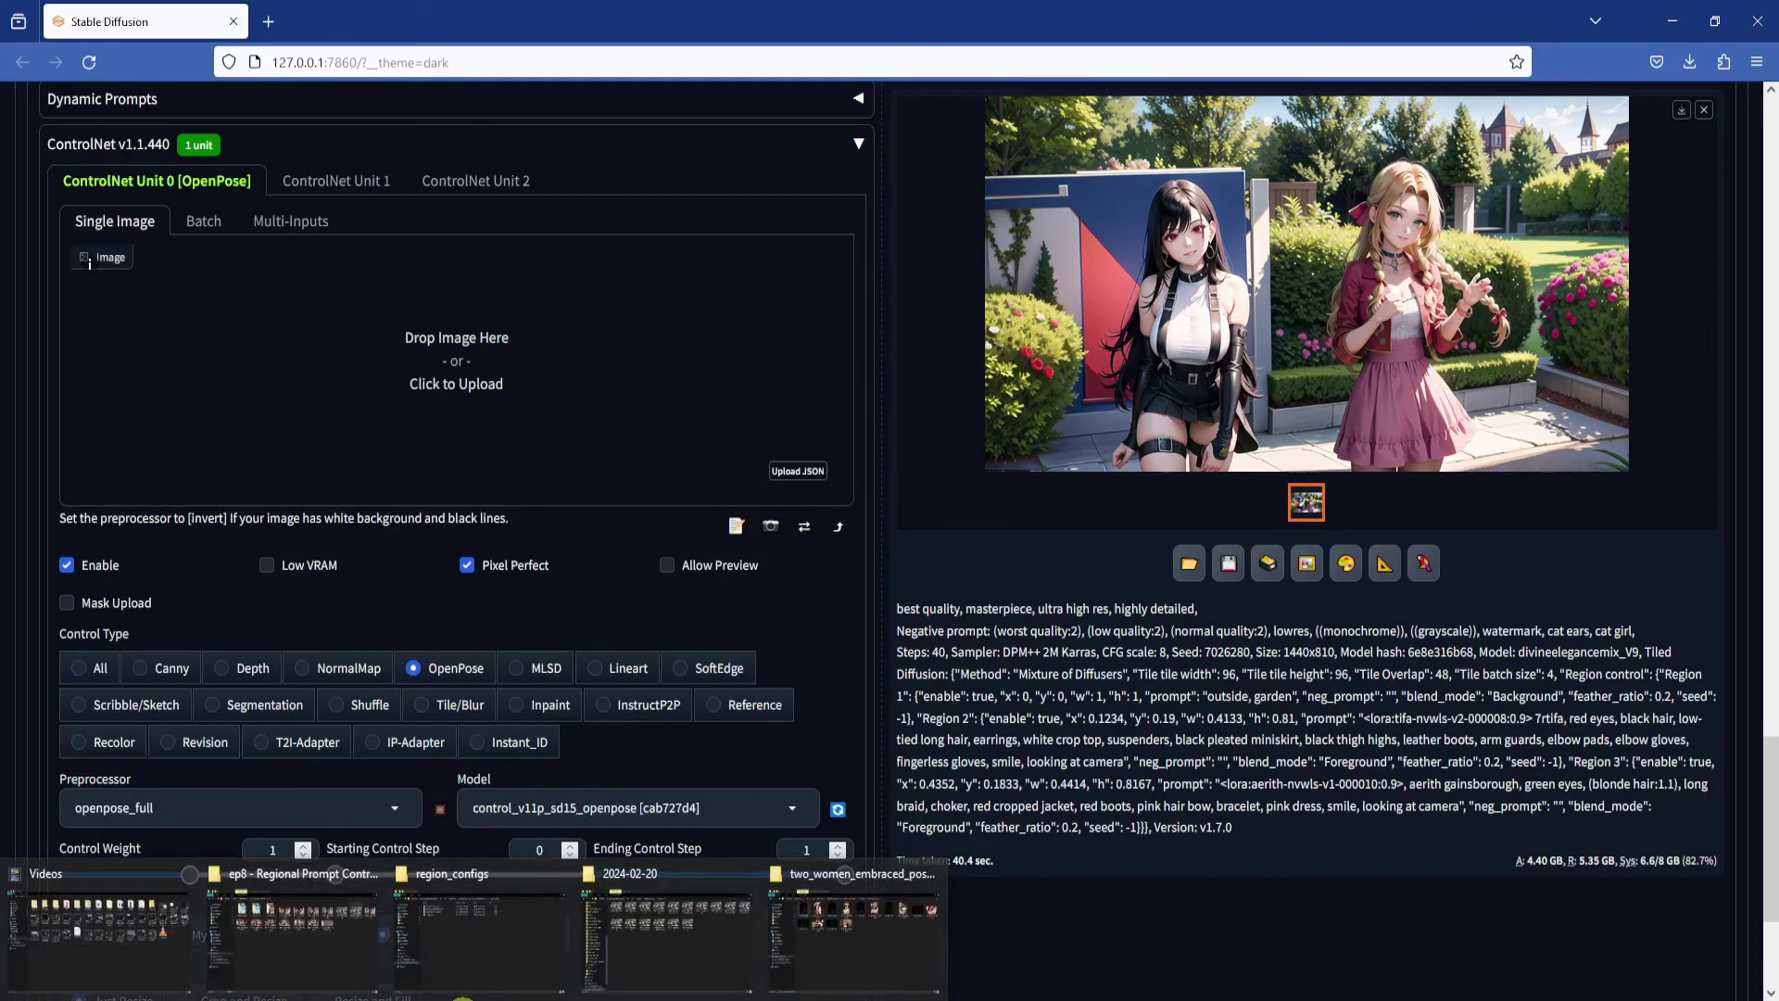
# Step: Load the twev2_7.png pose skeleton into ControlNet and set the preprocessor to none
pyautogui.click(853, 927)
pyautogui.moveTo(996, 793); pyautogui.dragTo(690, 498)
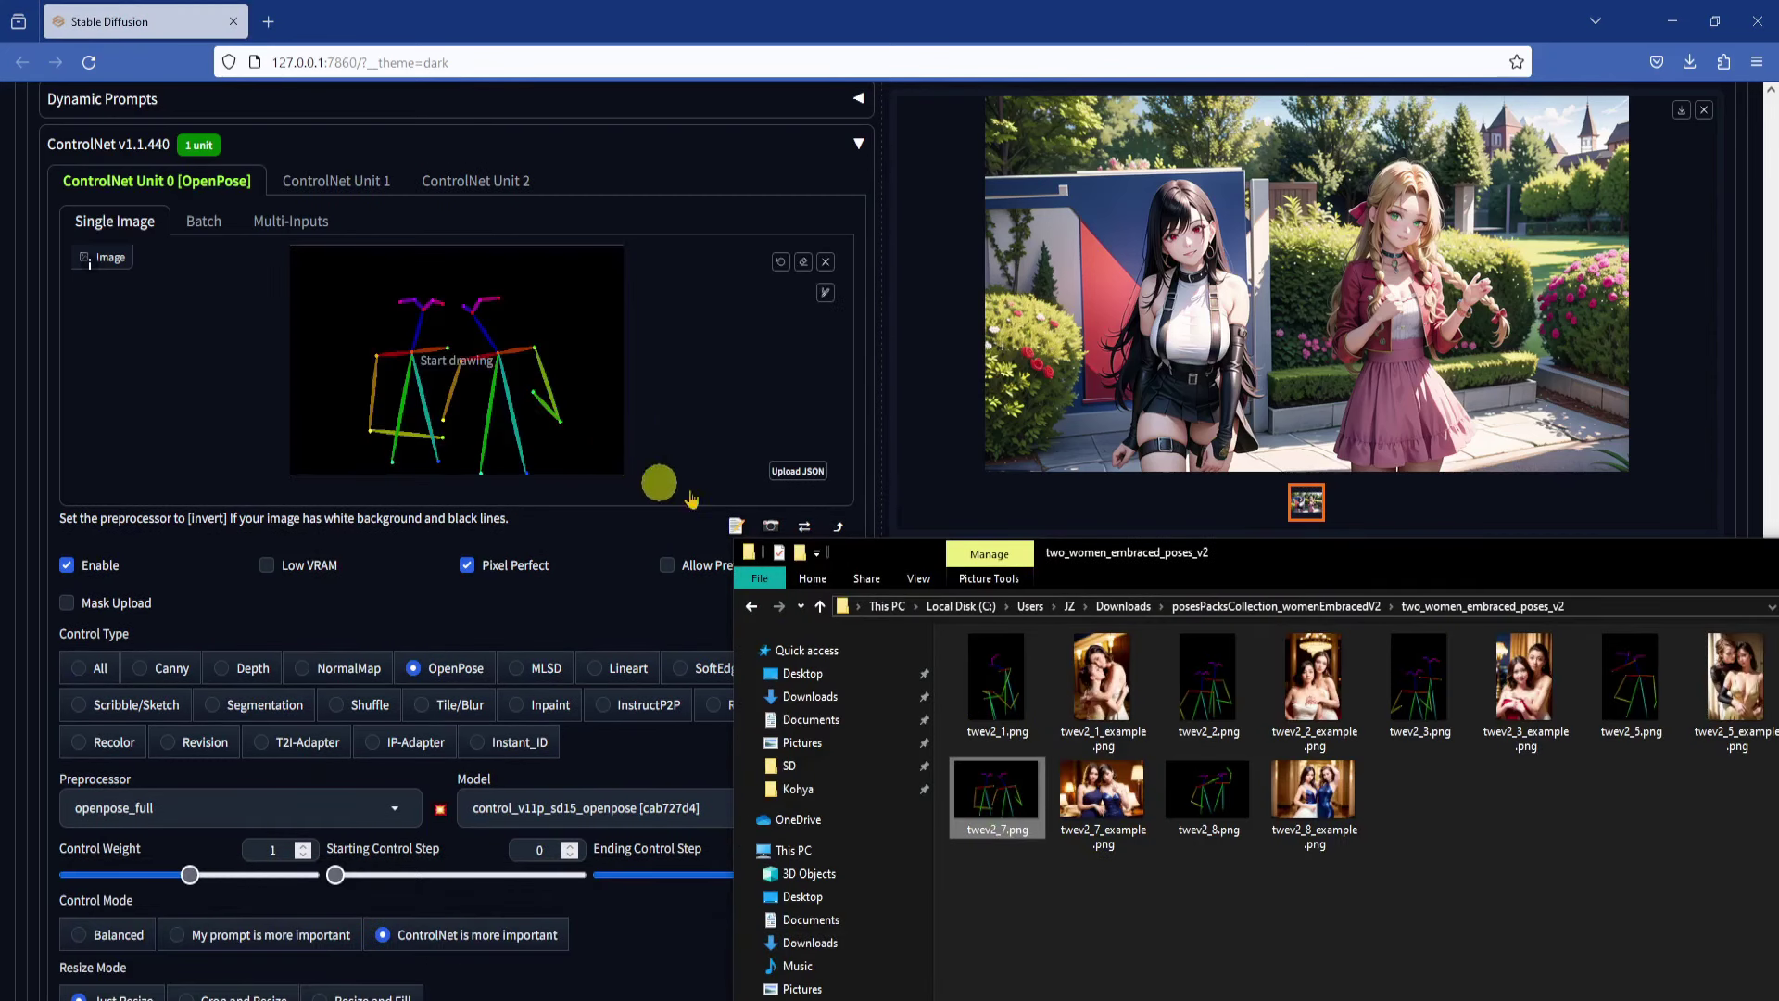
pyautogui.click(1151, 19)
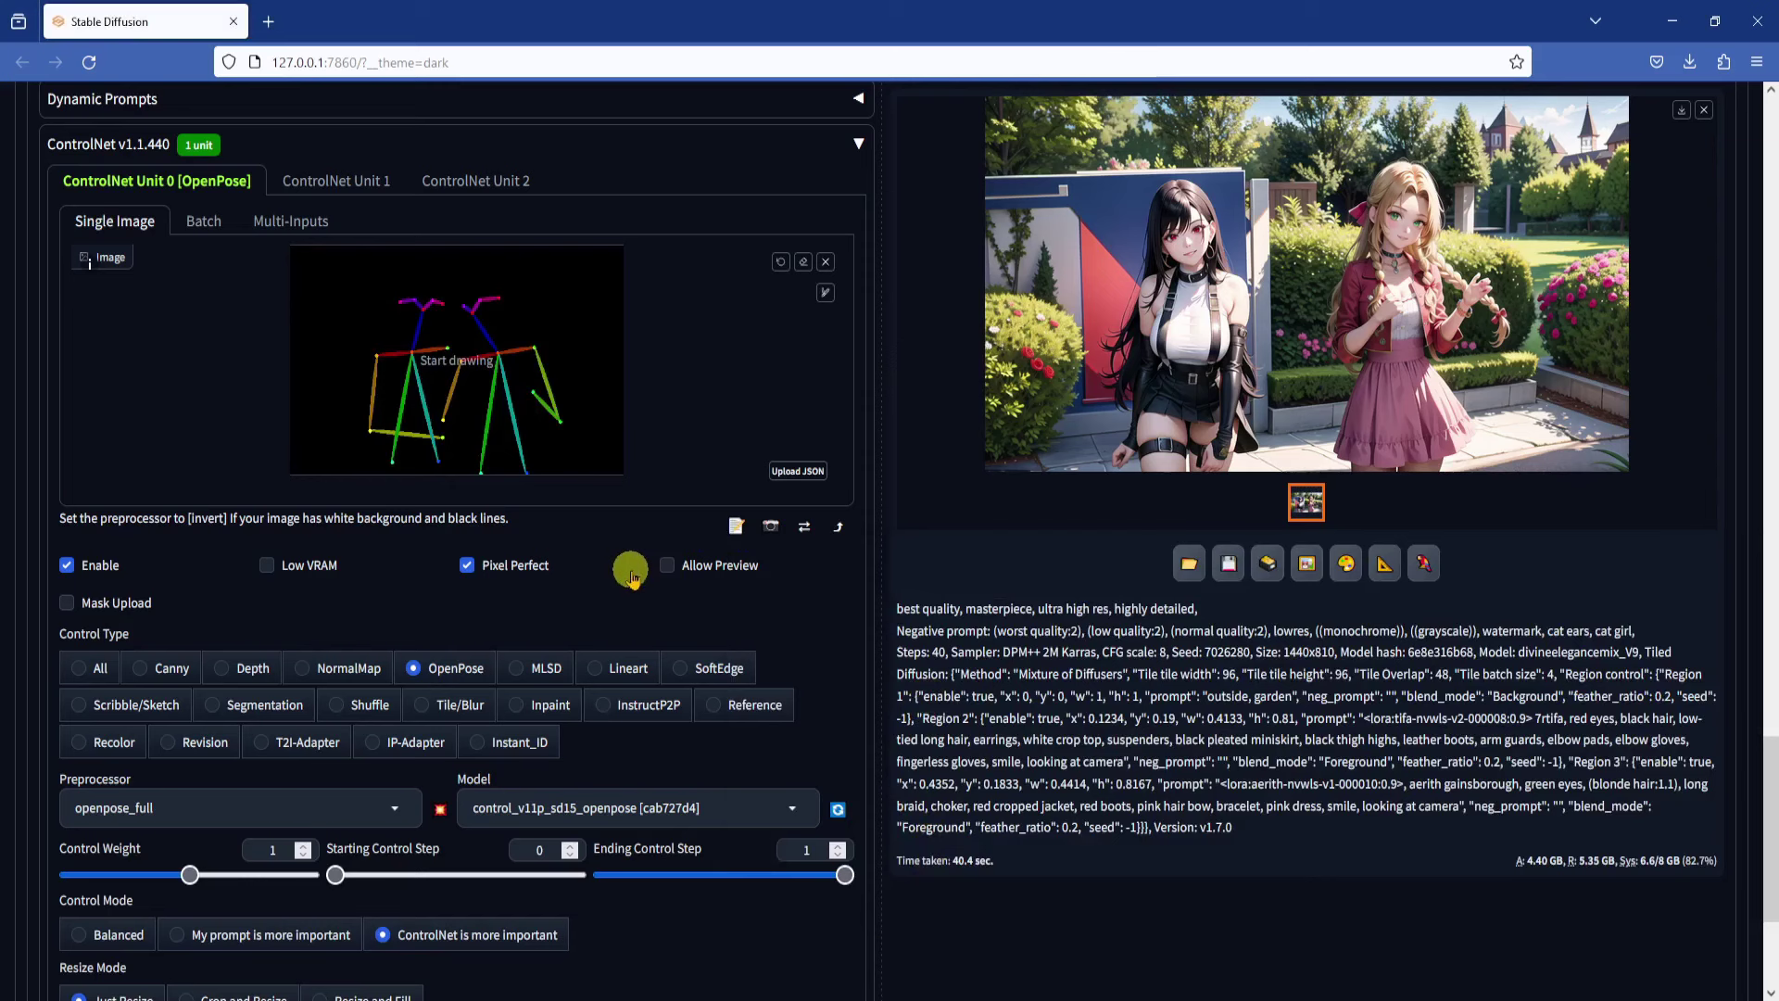
pyautogui.scroll(-3, 881, 603)
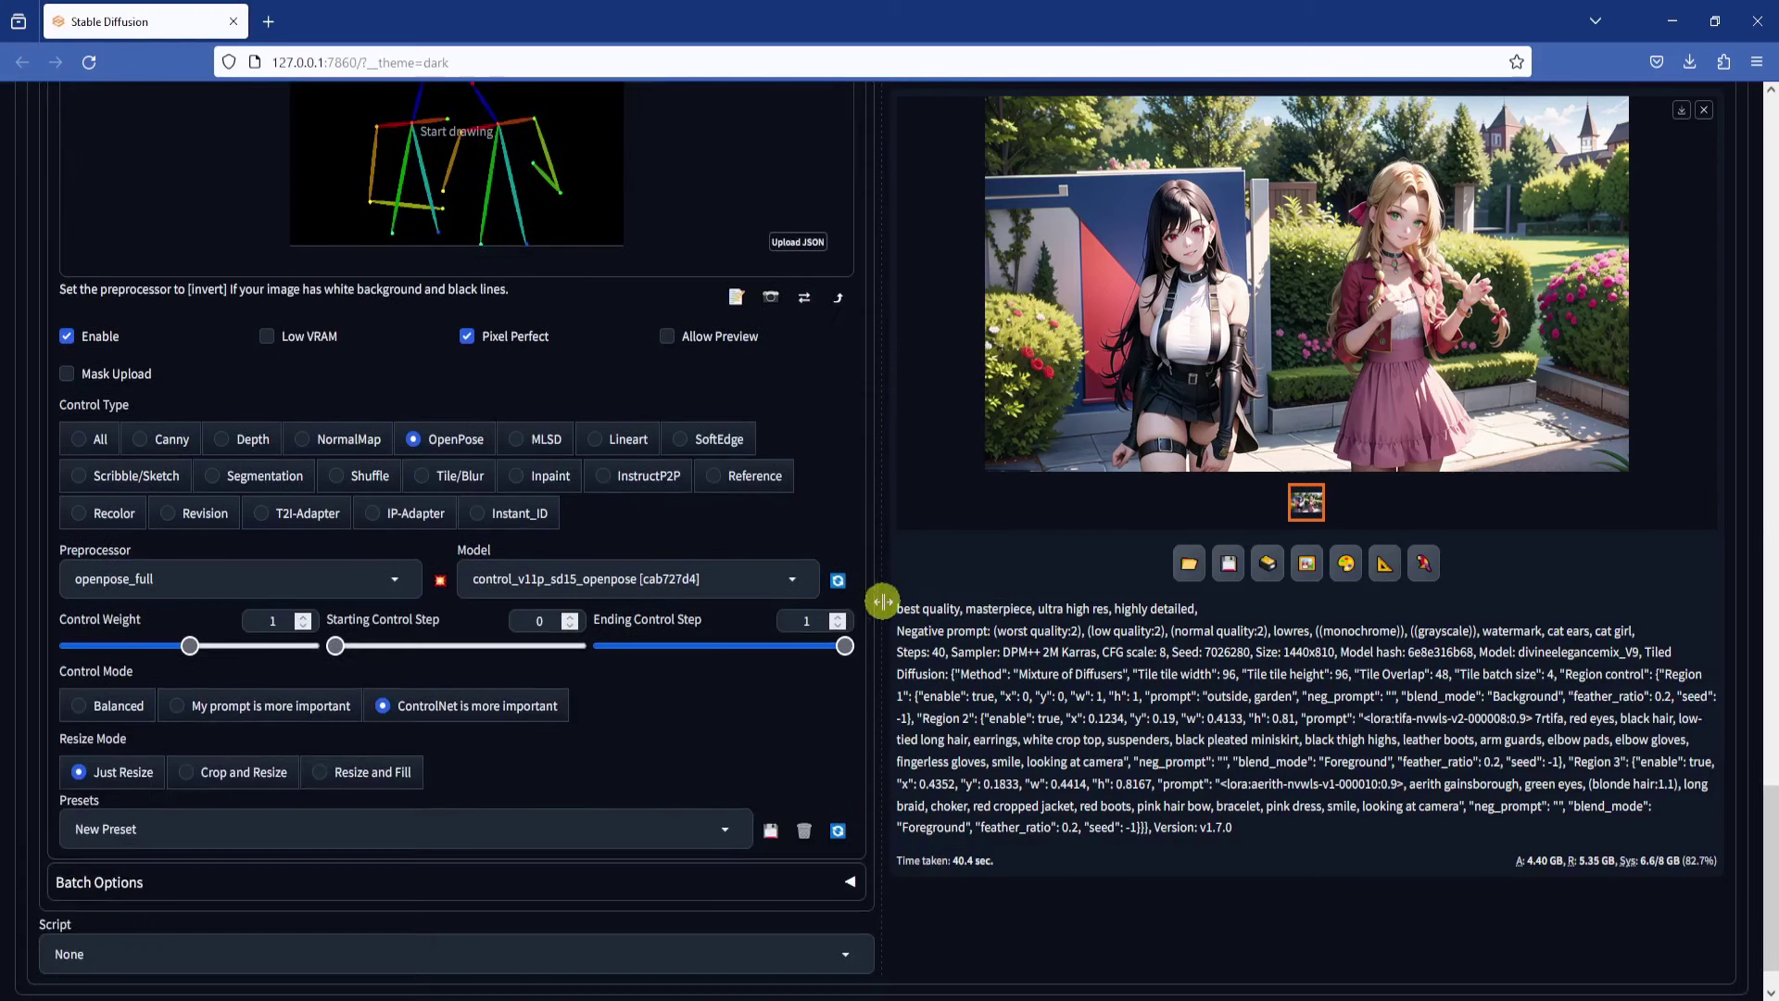
pyautogui.click(389, 581)
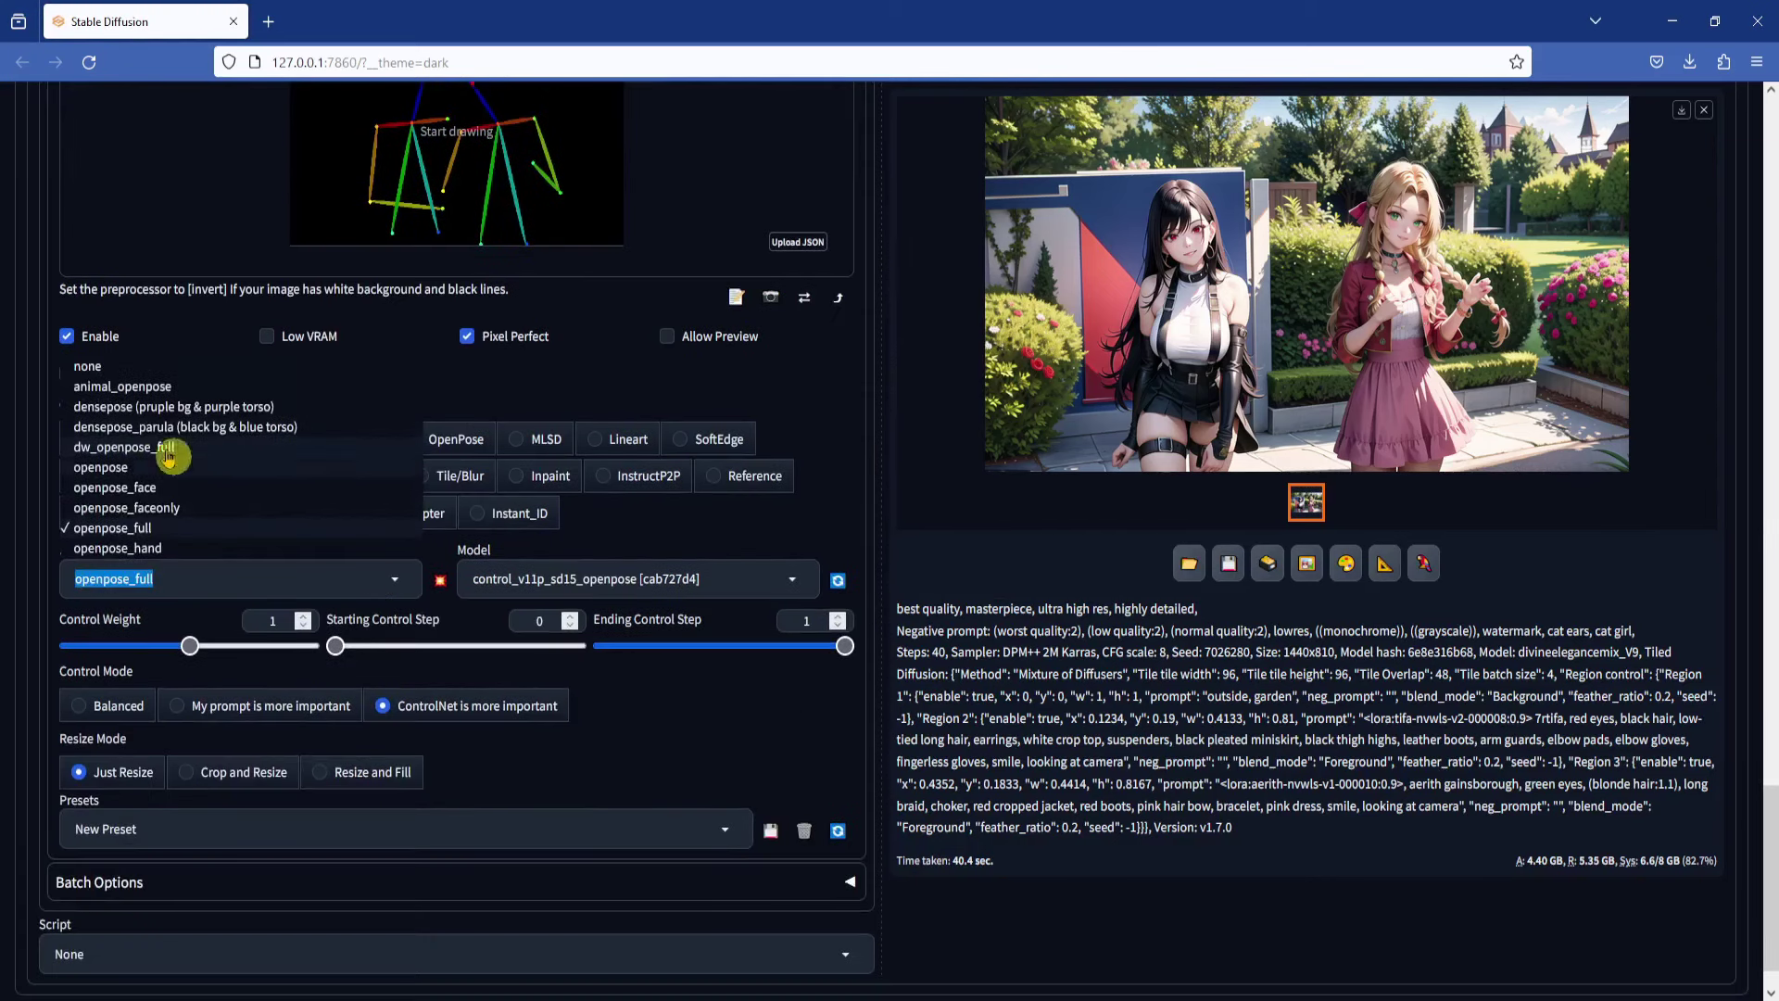
pyautogui.click(102, 370)
# Step: Generate the garden image with the OpenPose guidance
pyautogui.scroll(3, 460, 349)
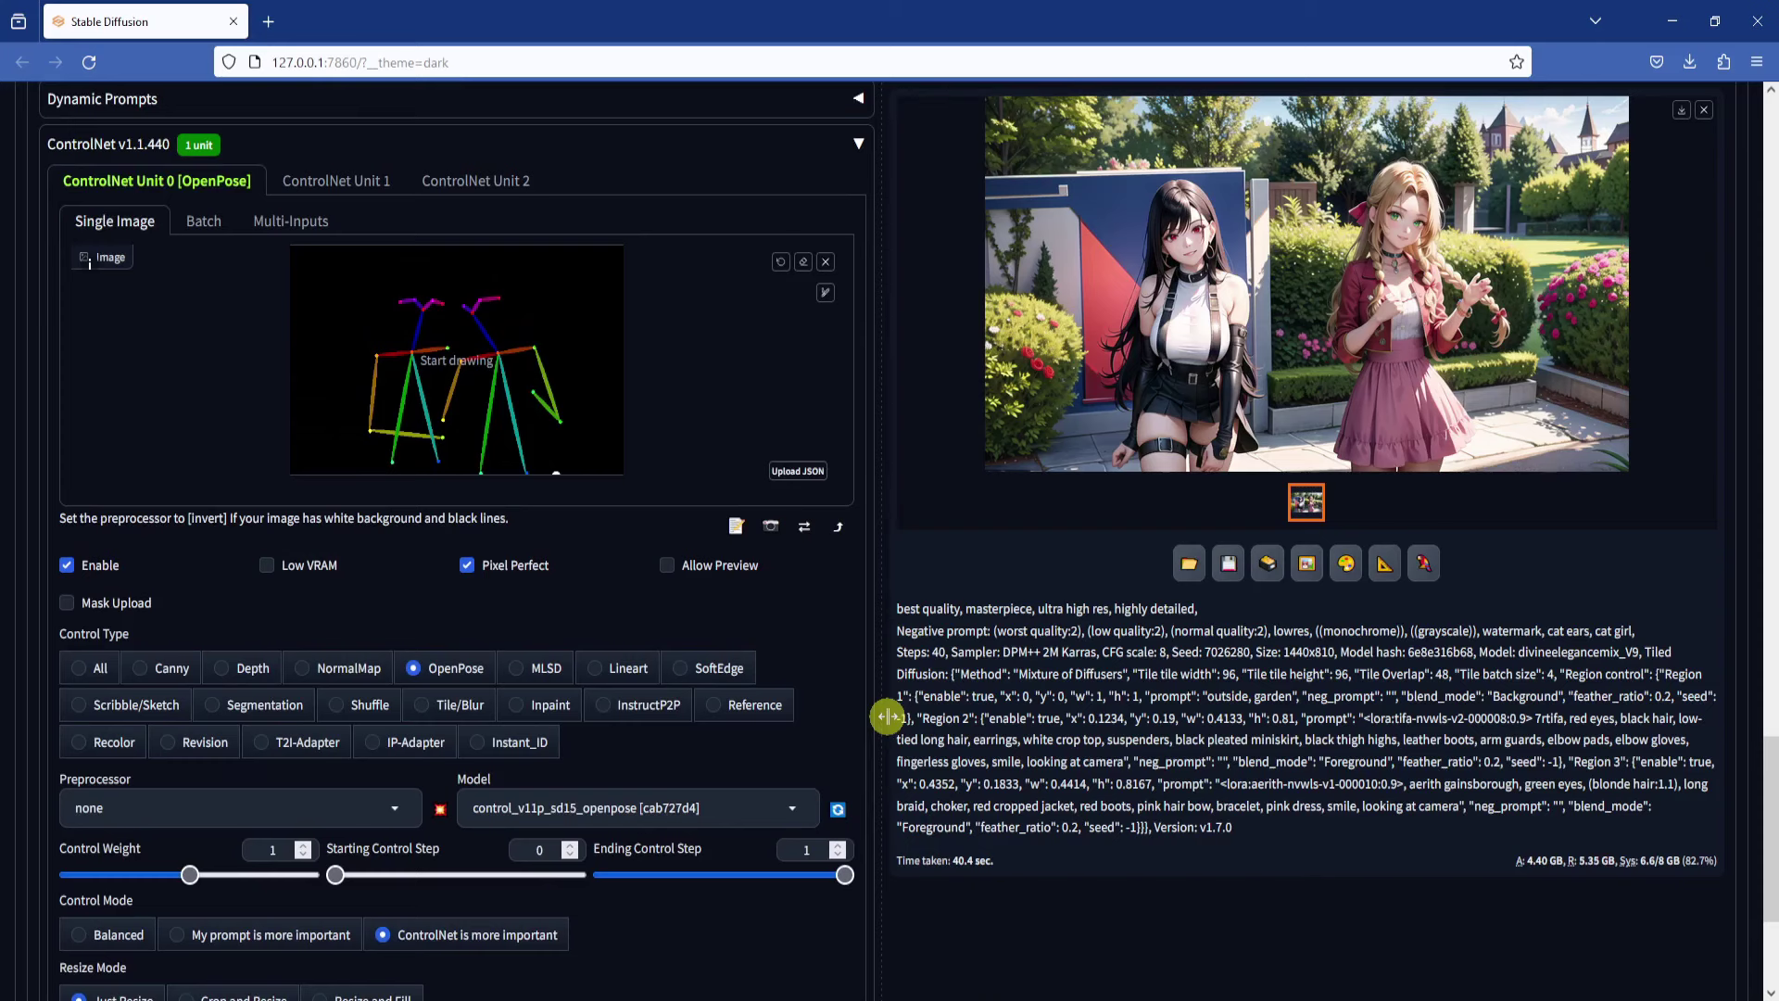
pyautogui.scroll(-3, 887, 712)
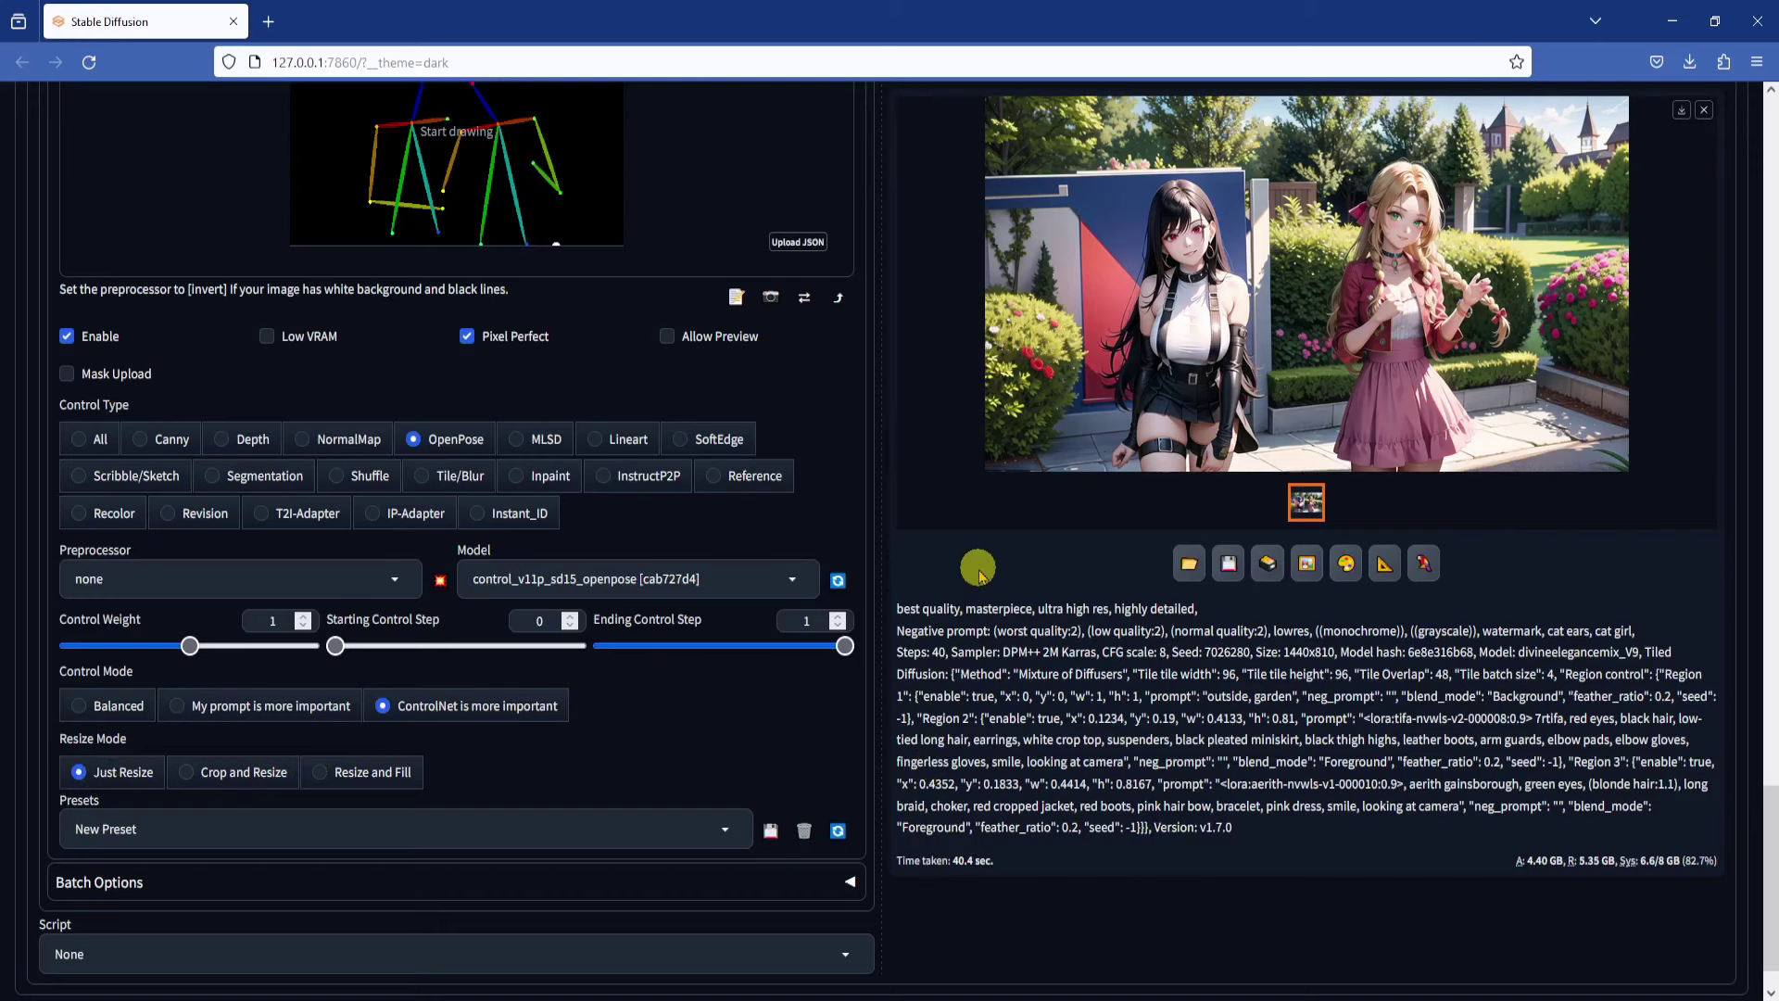
pyautogui.hotkey('ctrl', 'Return')
pyautogui.scroll(3, 979, 575)
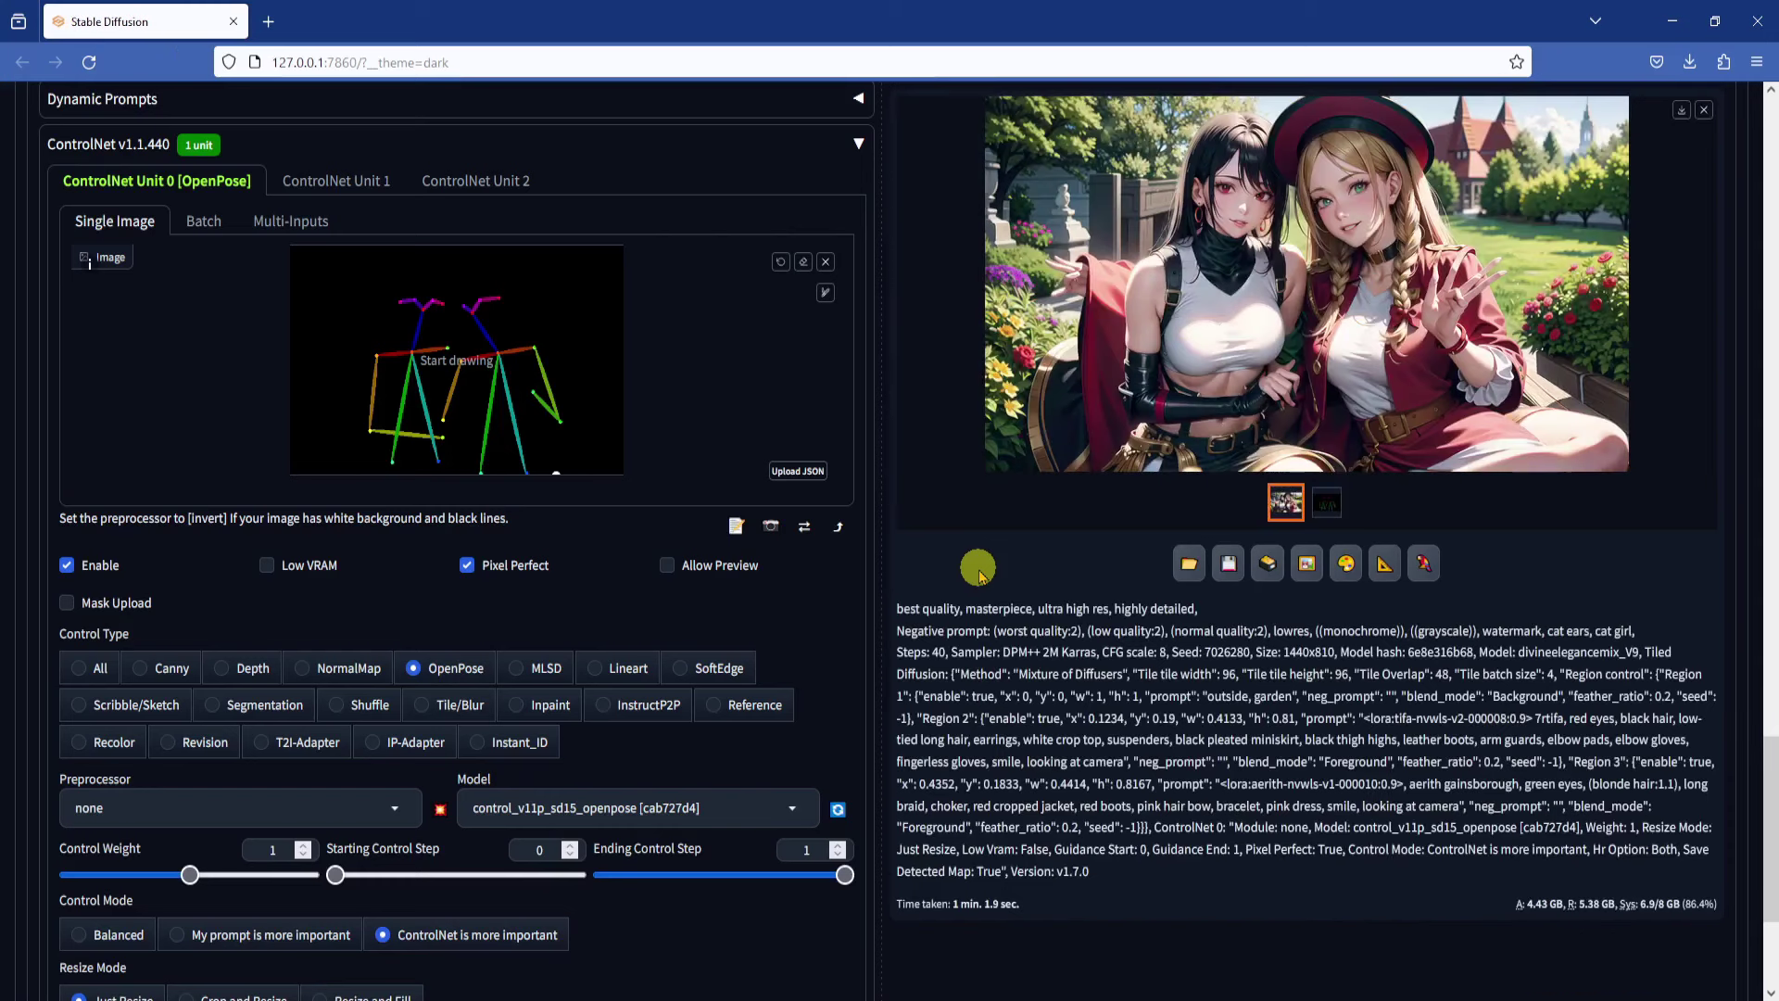
# Step: Open the finished pose-guided render of the two women full size
pyautogui.click(1132, 355)
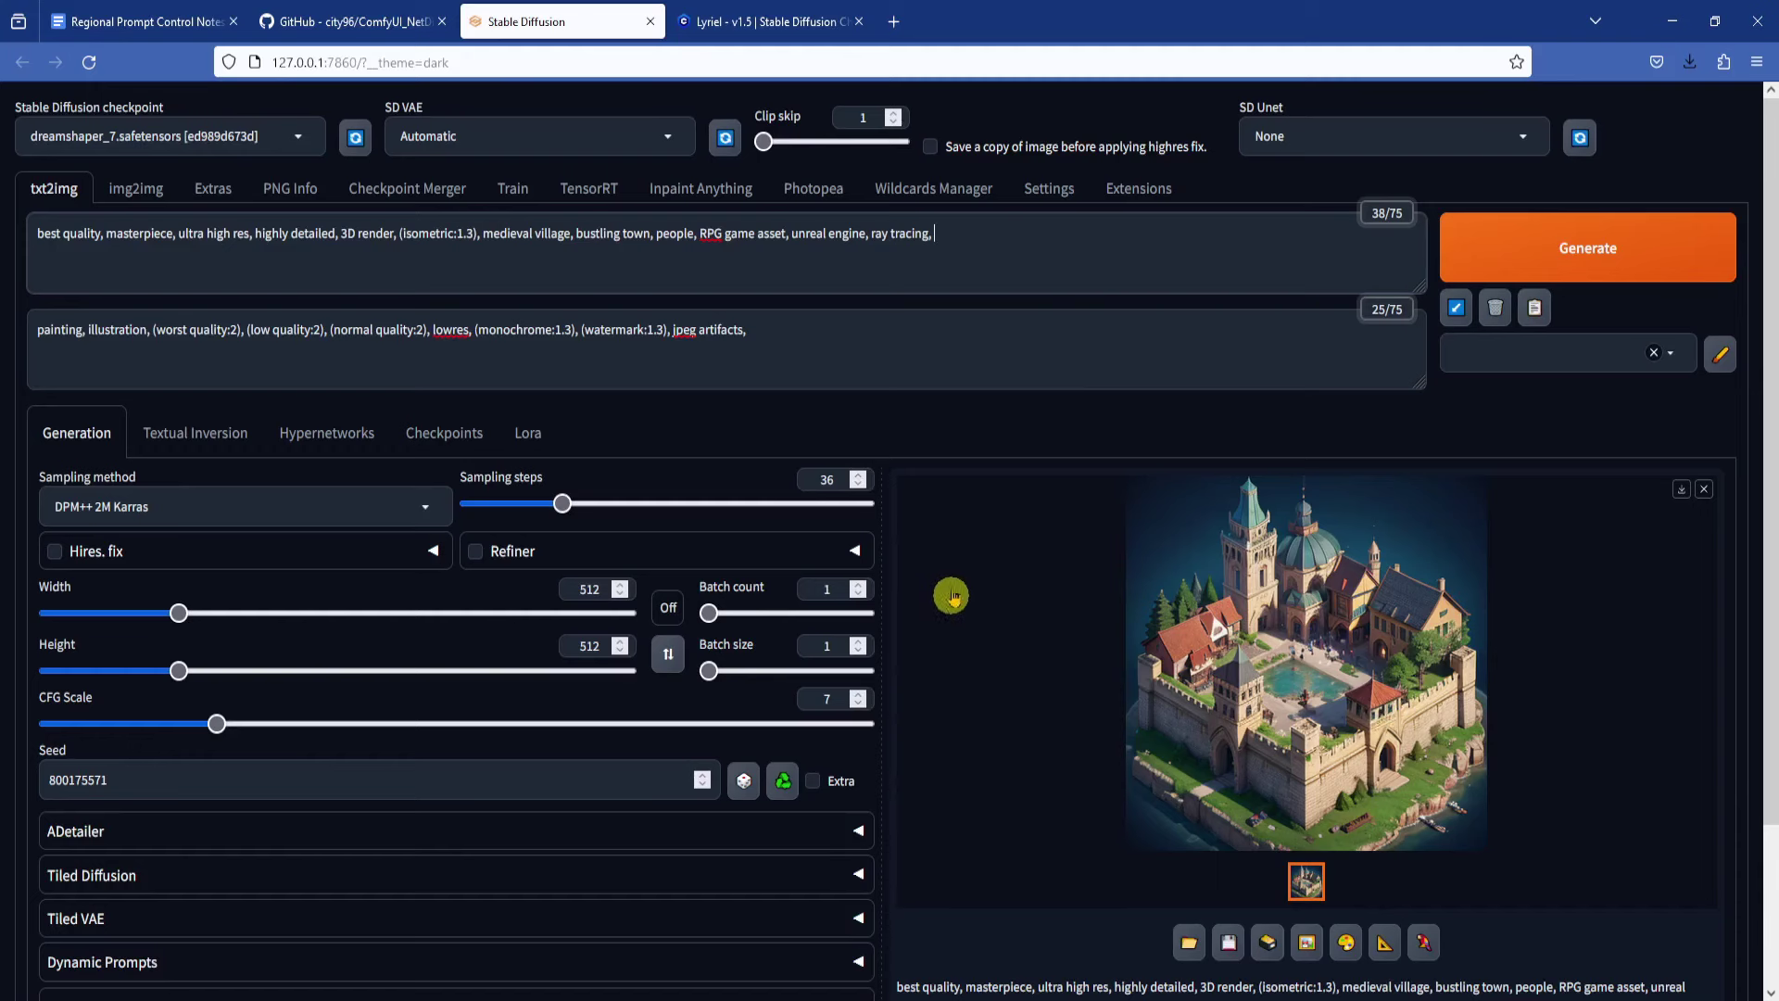
# Step: Enable Tiled Diffusion with Mixture of Diffusers, 128x128 latent tiles and overlap 8
pyautogui.scroll(-3, 952, 595)
pyautogui.click(69, 682)
pyautogui.scroll(-3, 51, 574)
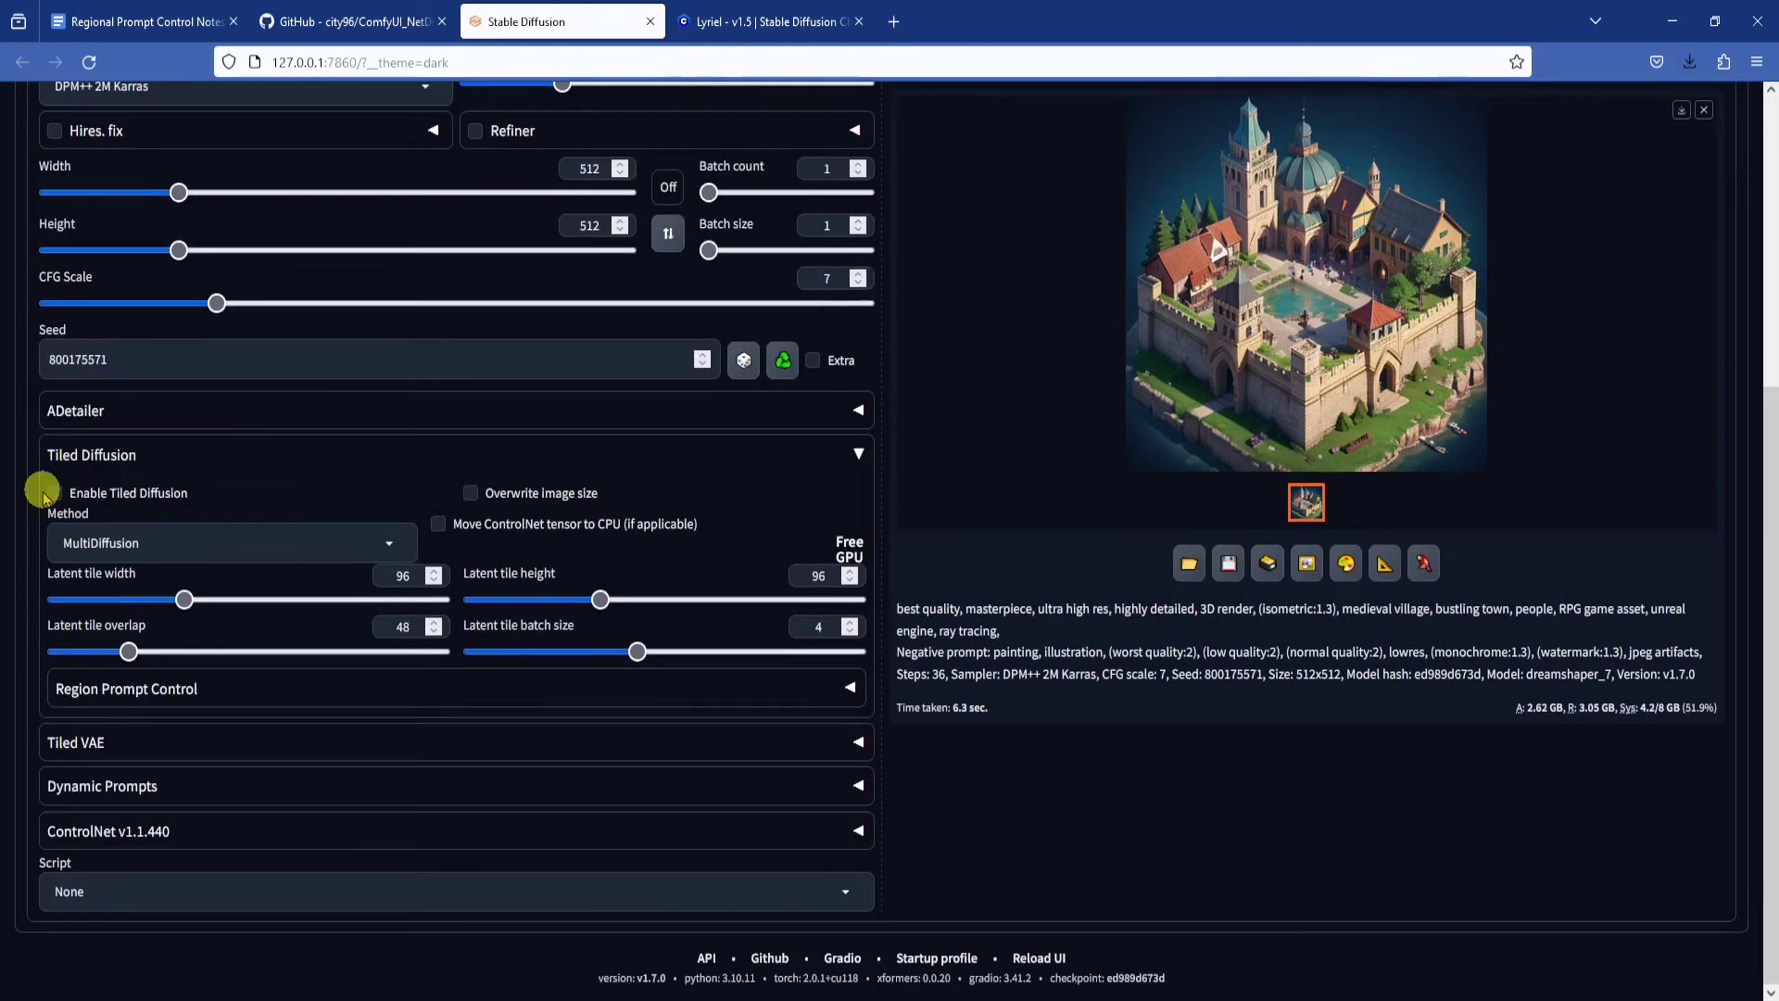
pyautogui.click(52, 491)
pyautogui.click(213, 542)
pyautogui.click(158, 515)
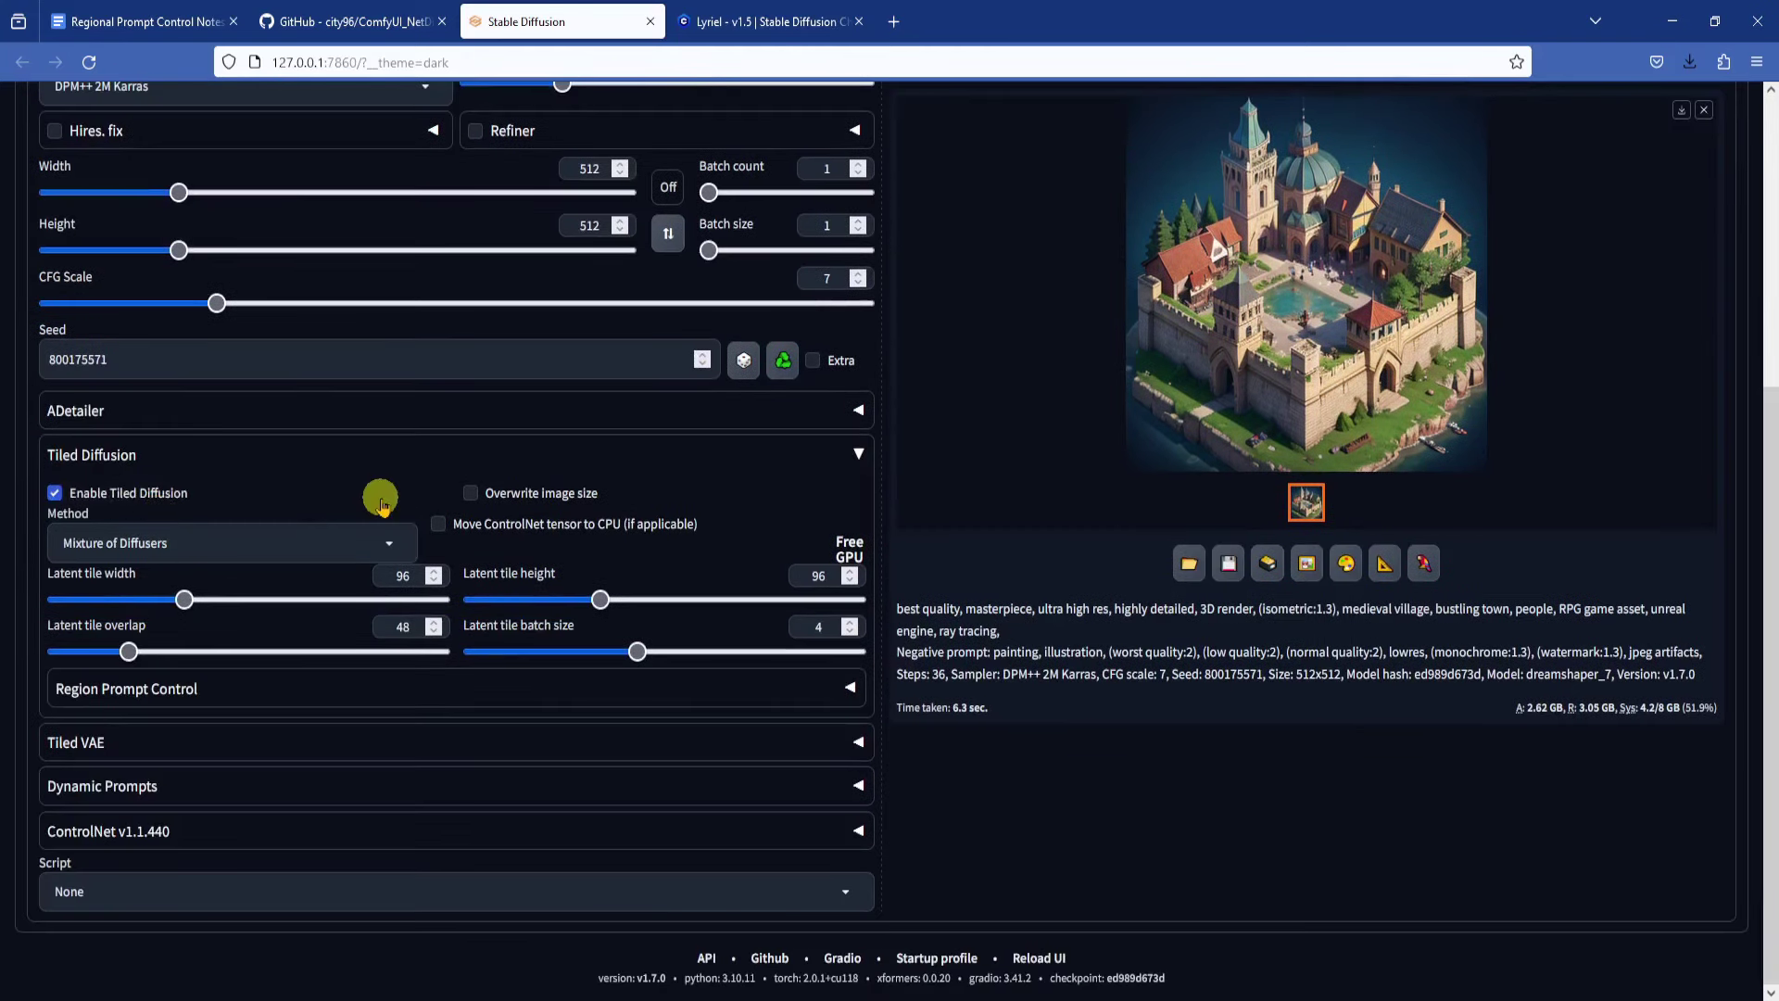
pyautogui.doubleClick(397, 575)
pyautogui.write('128')
pyautogui.press('Tab')
pyautogui.press('Tab')
pyautogui.write('128')
pyautogui.press('Tab')
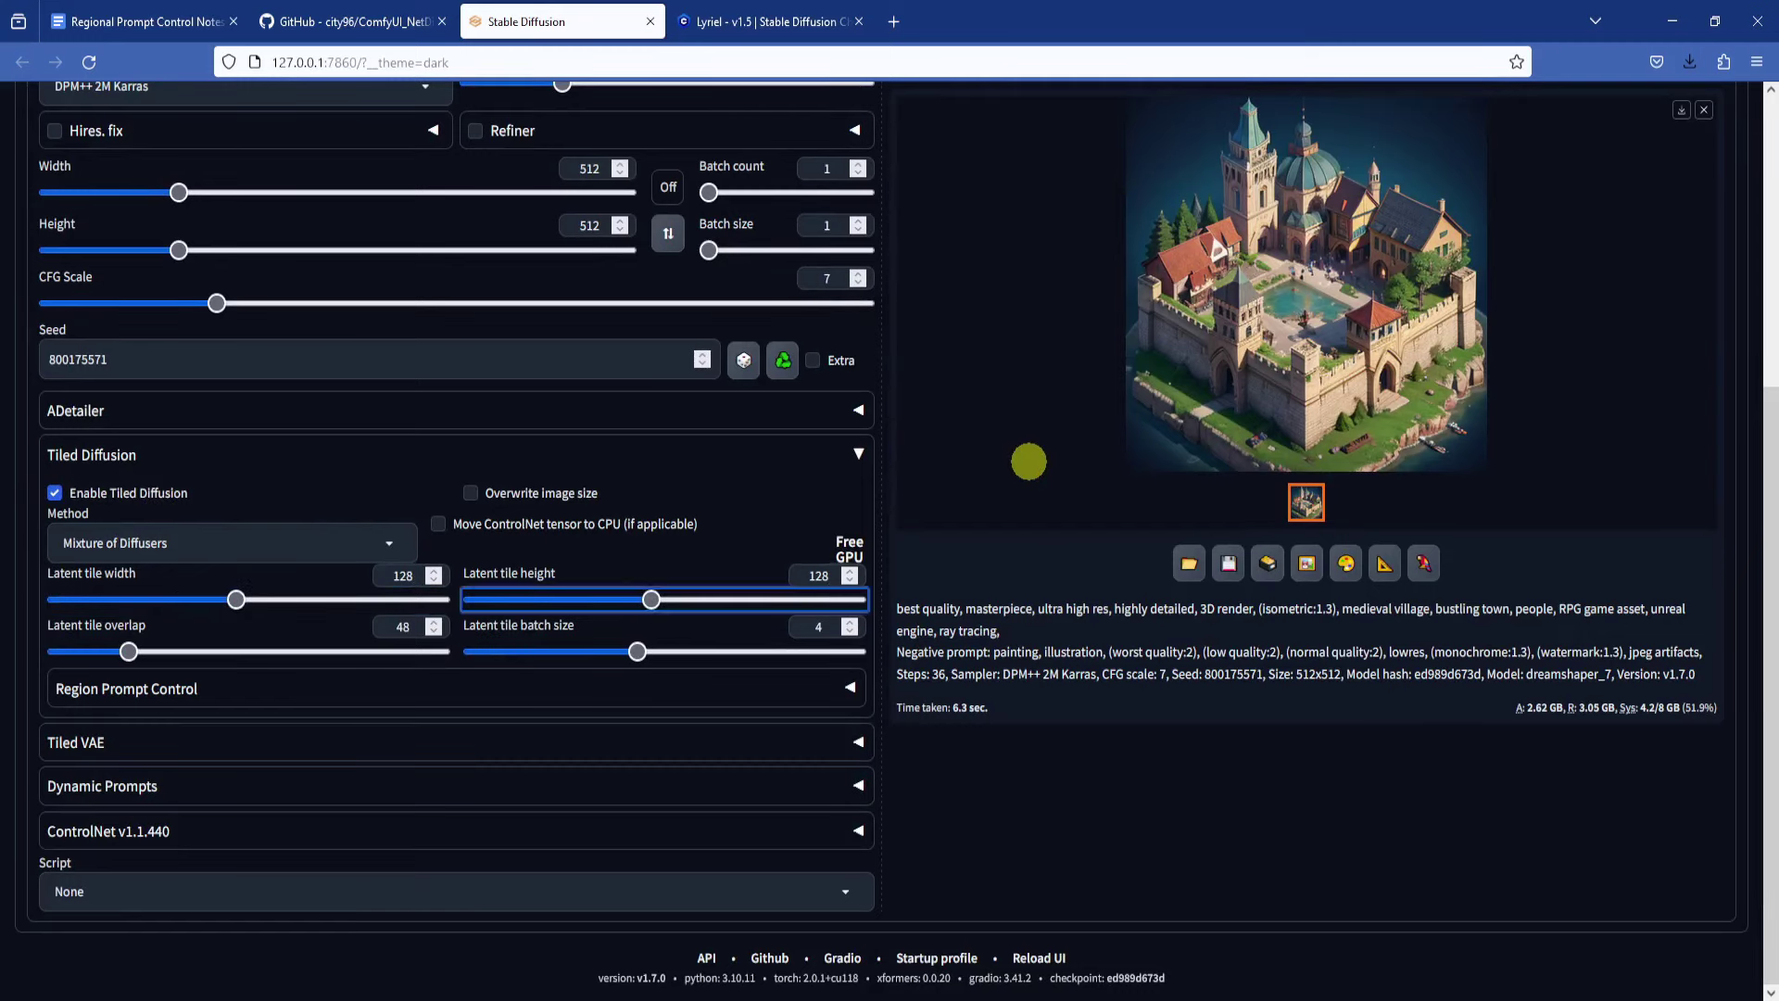
pyautogui.press('Tab')
pyautogui.write('8')
# Step: Enable Tiled VAE with the Fast Encoder Color Fix
pyautogui.click(286, 746)
pyautogui.click(73, 783)
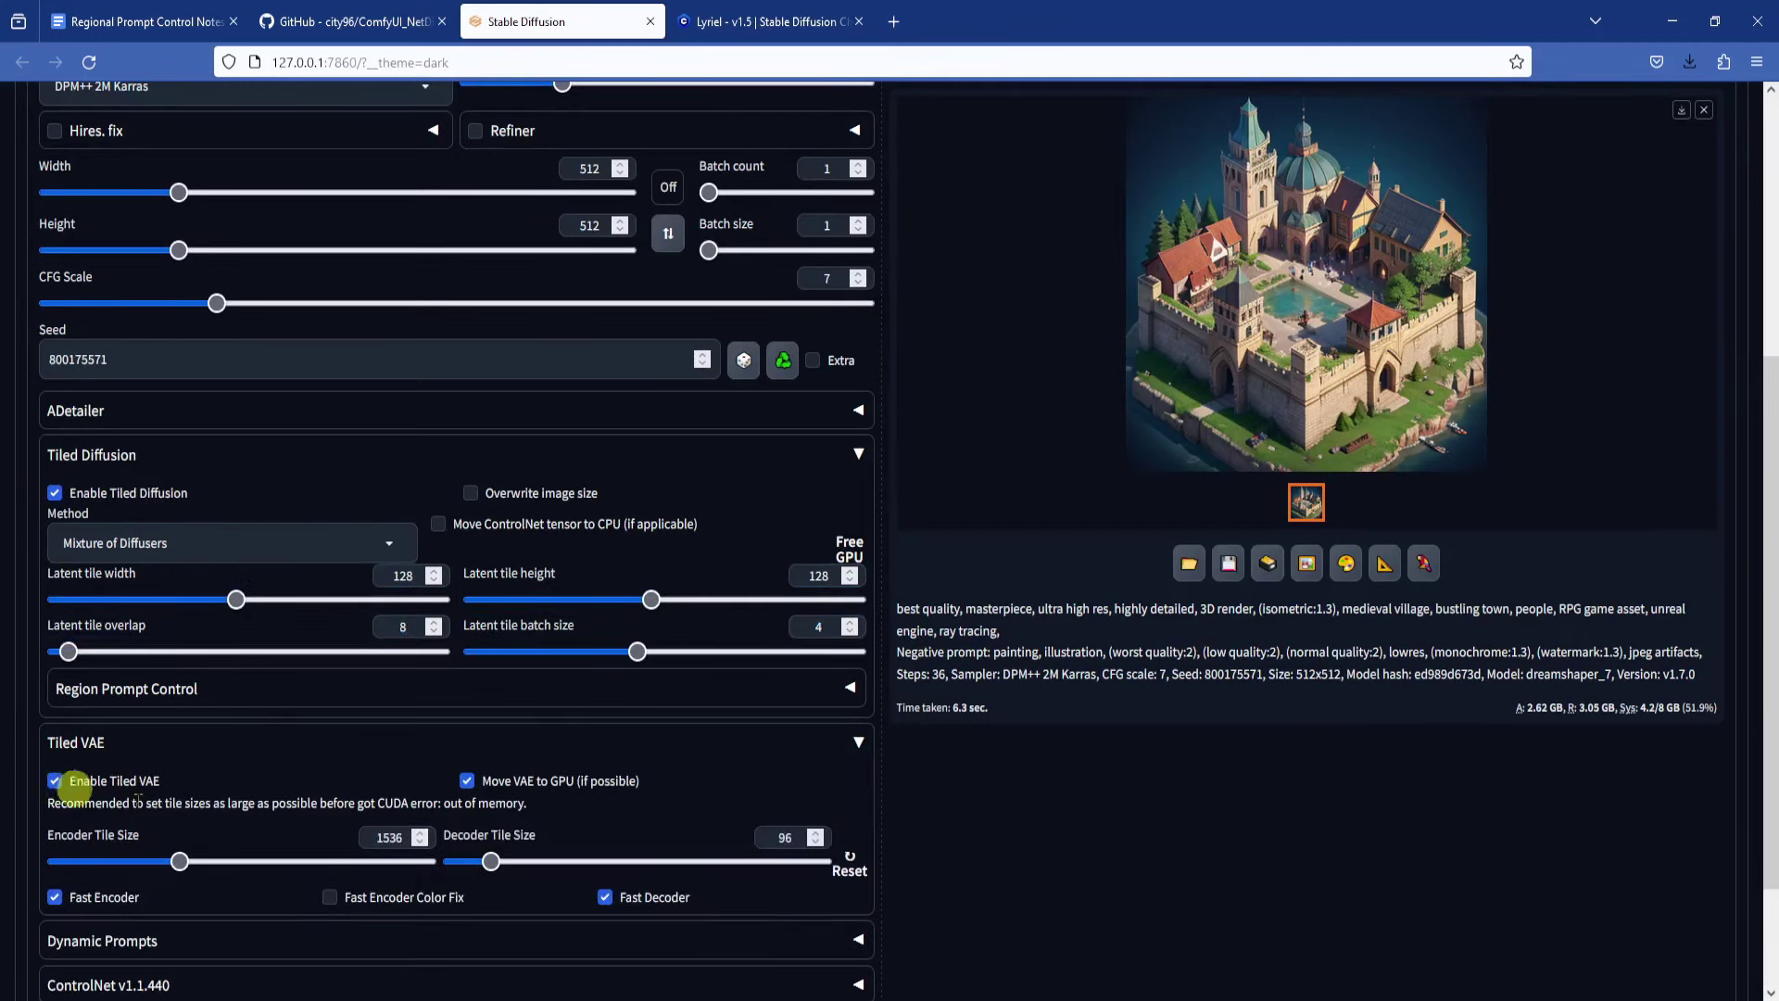
pyautogui.scroll(-2, 987, 787)
pyautogui.click(331, 741)
pyautogui.scroll(2, 906, 776)
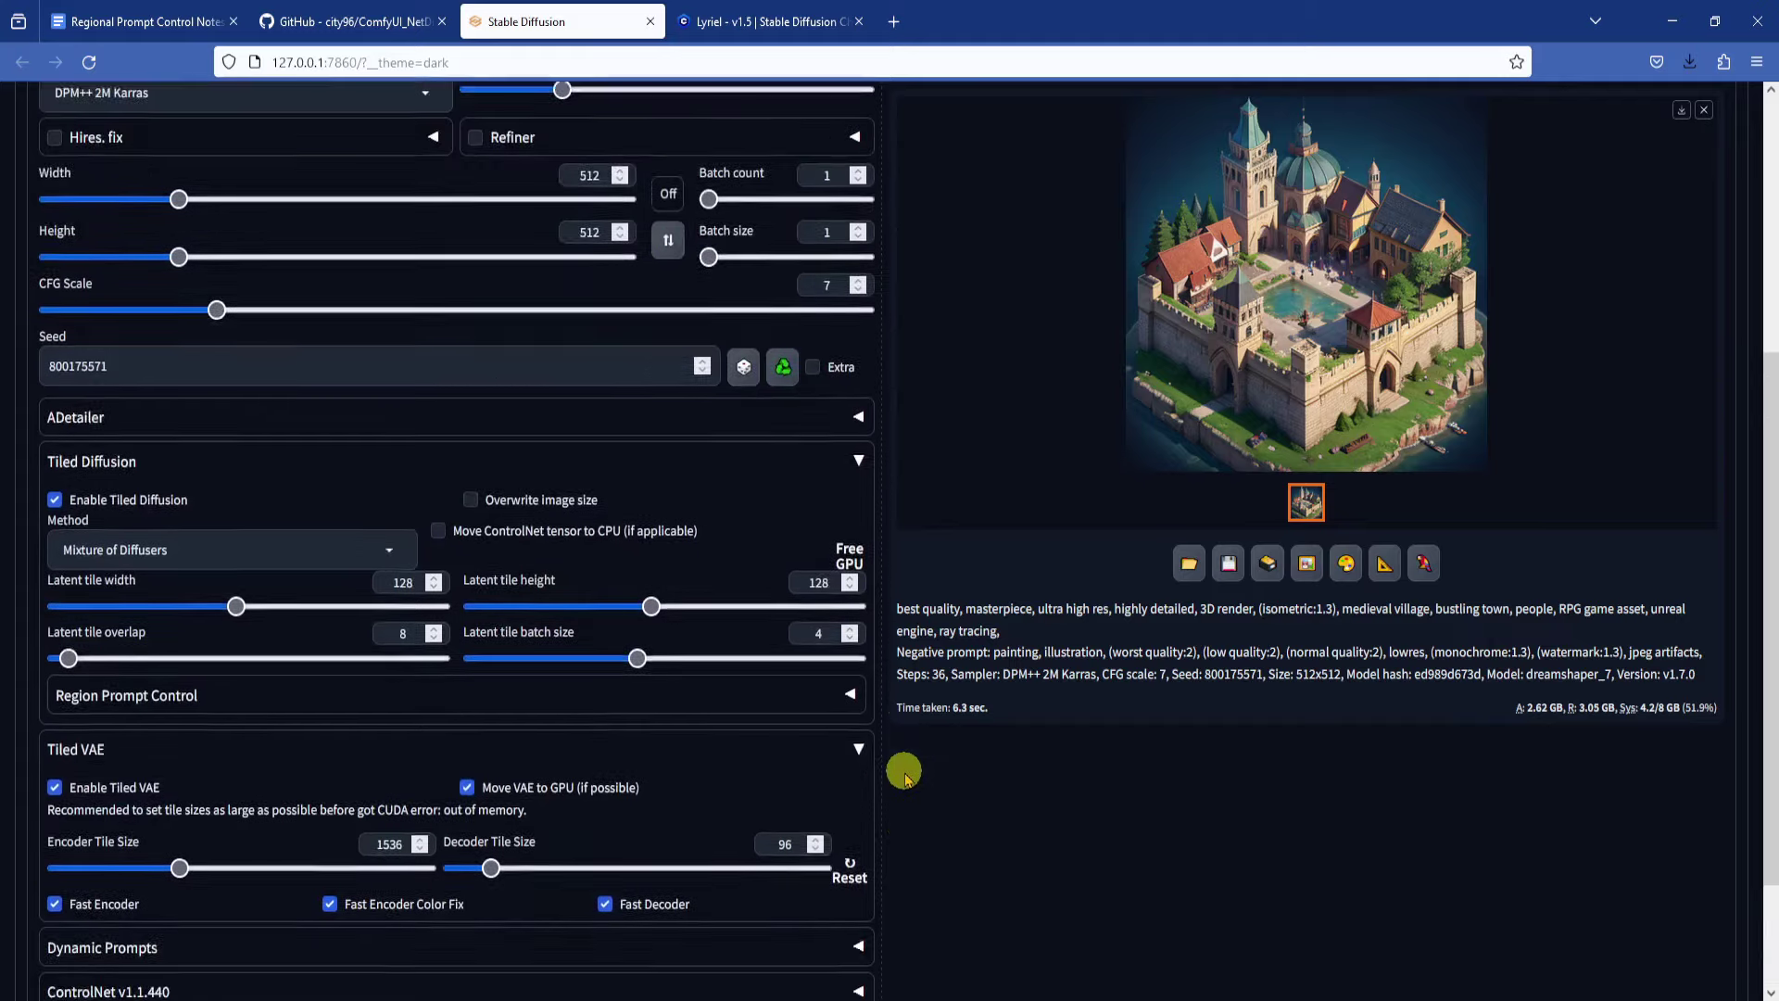
pyautogui.scroll(3, 904, 773)
# Step: Generate the village at 2048x1024 and view the result full size
pyautogui.doubleClick(589, 472)
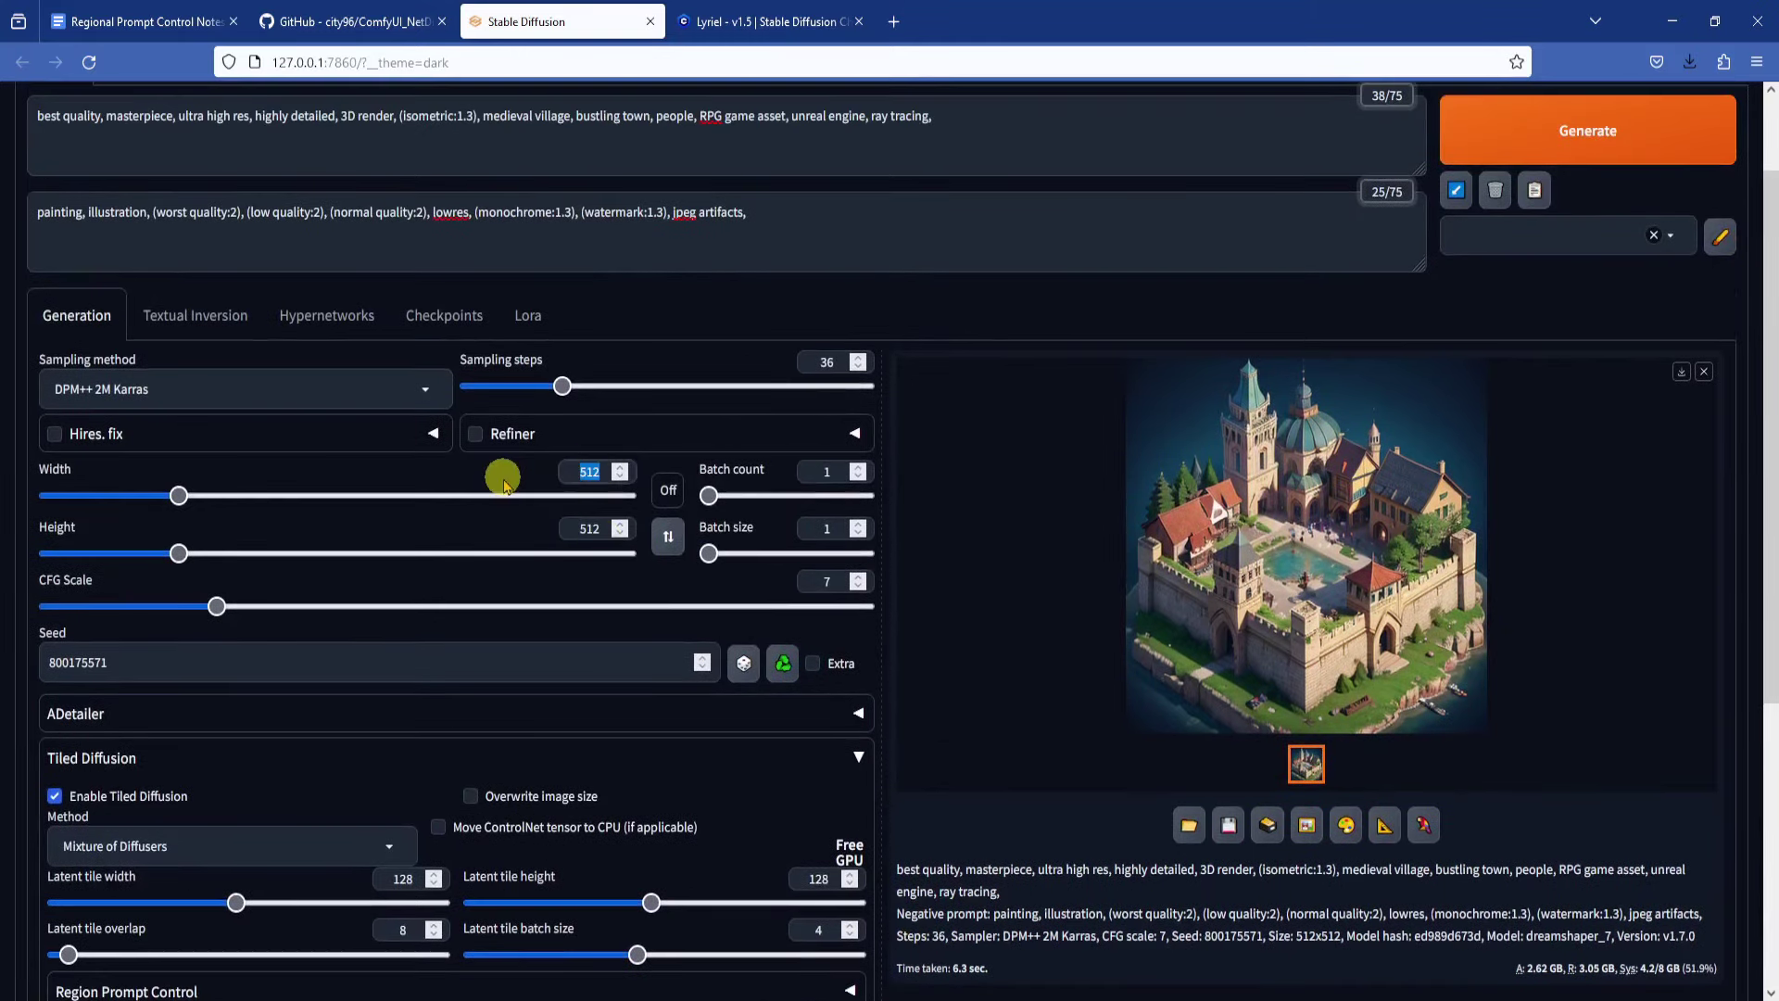
pyautogui.write('2048')
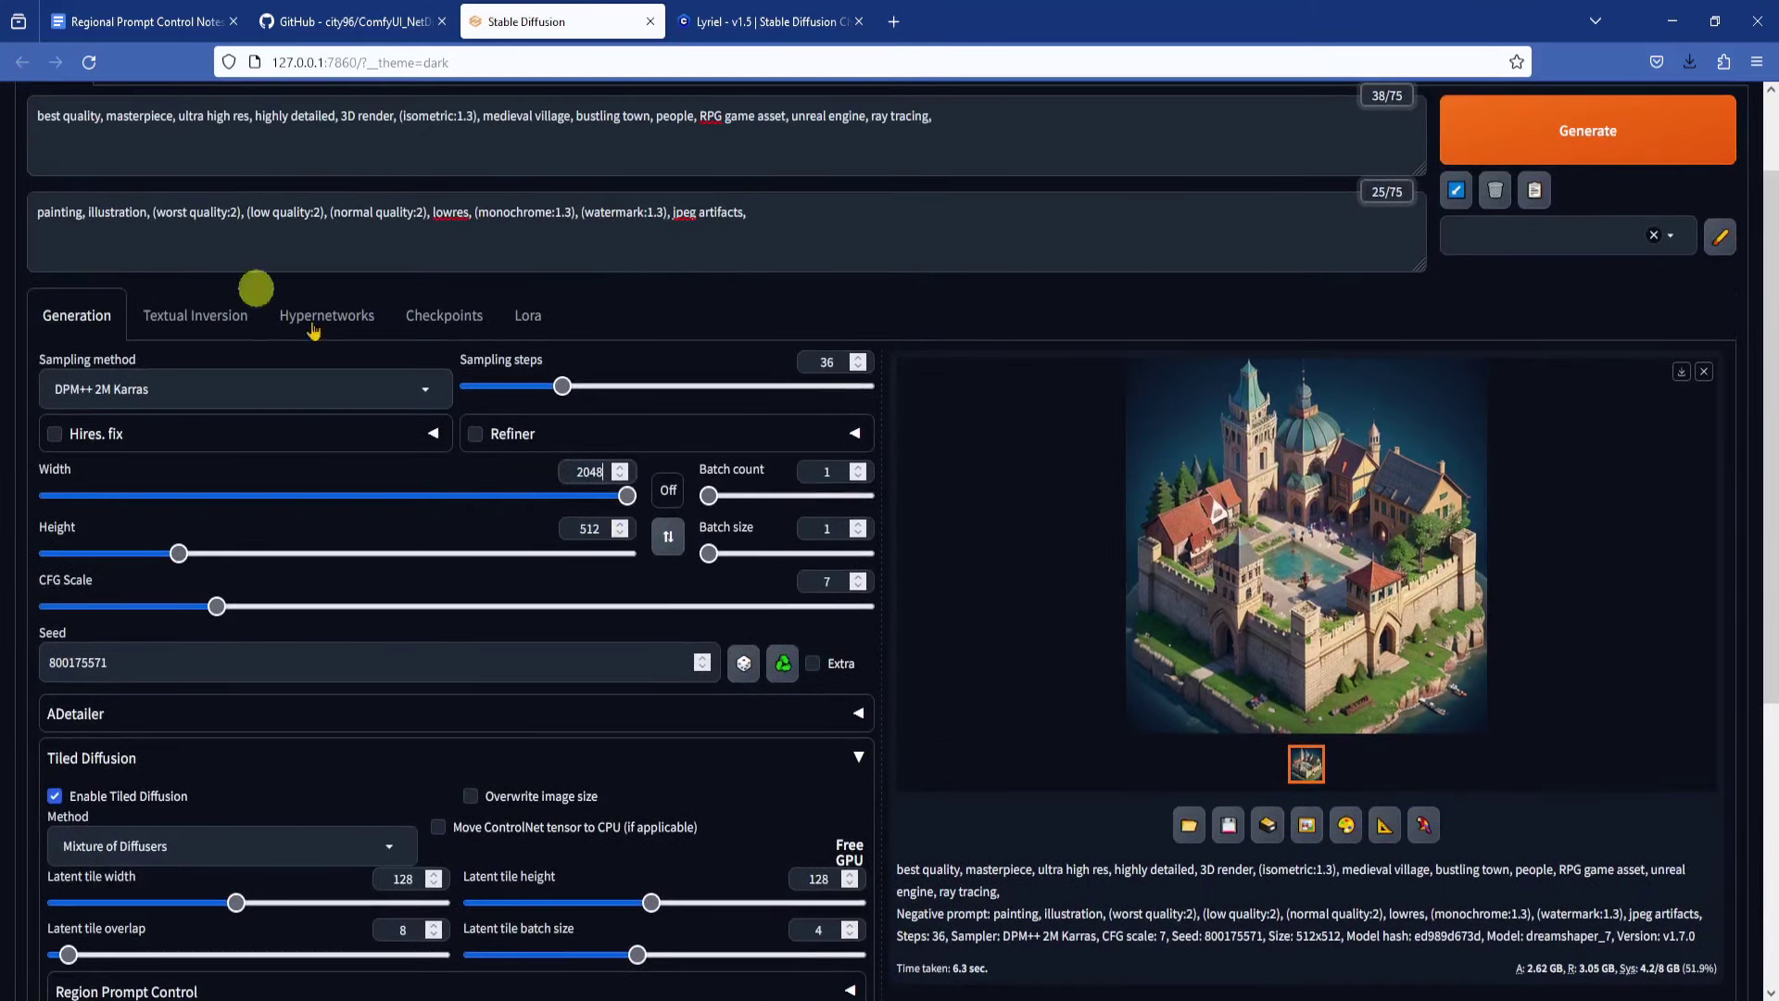
pyautogui.click(590, 526)
pyautogui.write('1024')
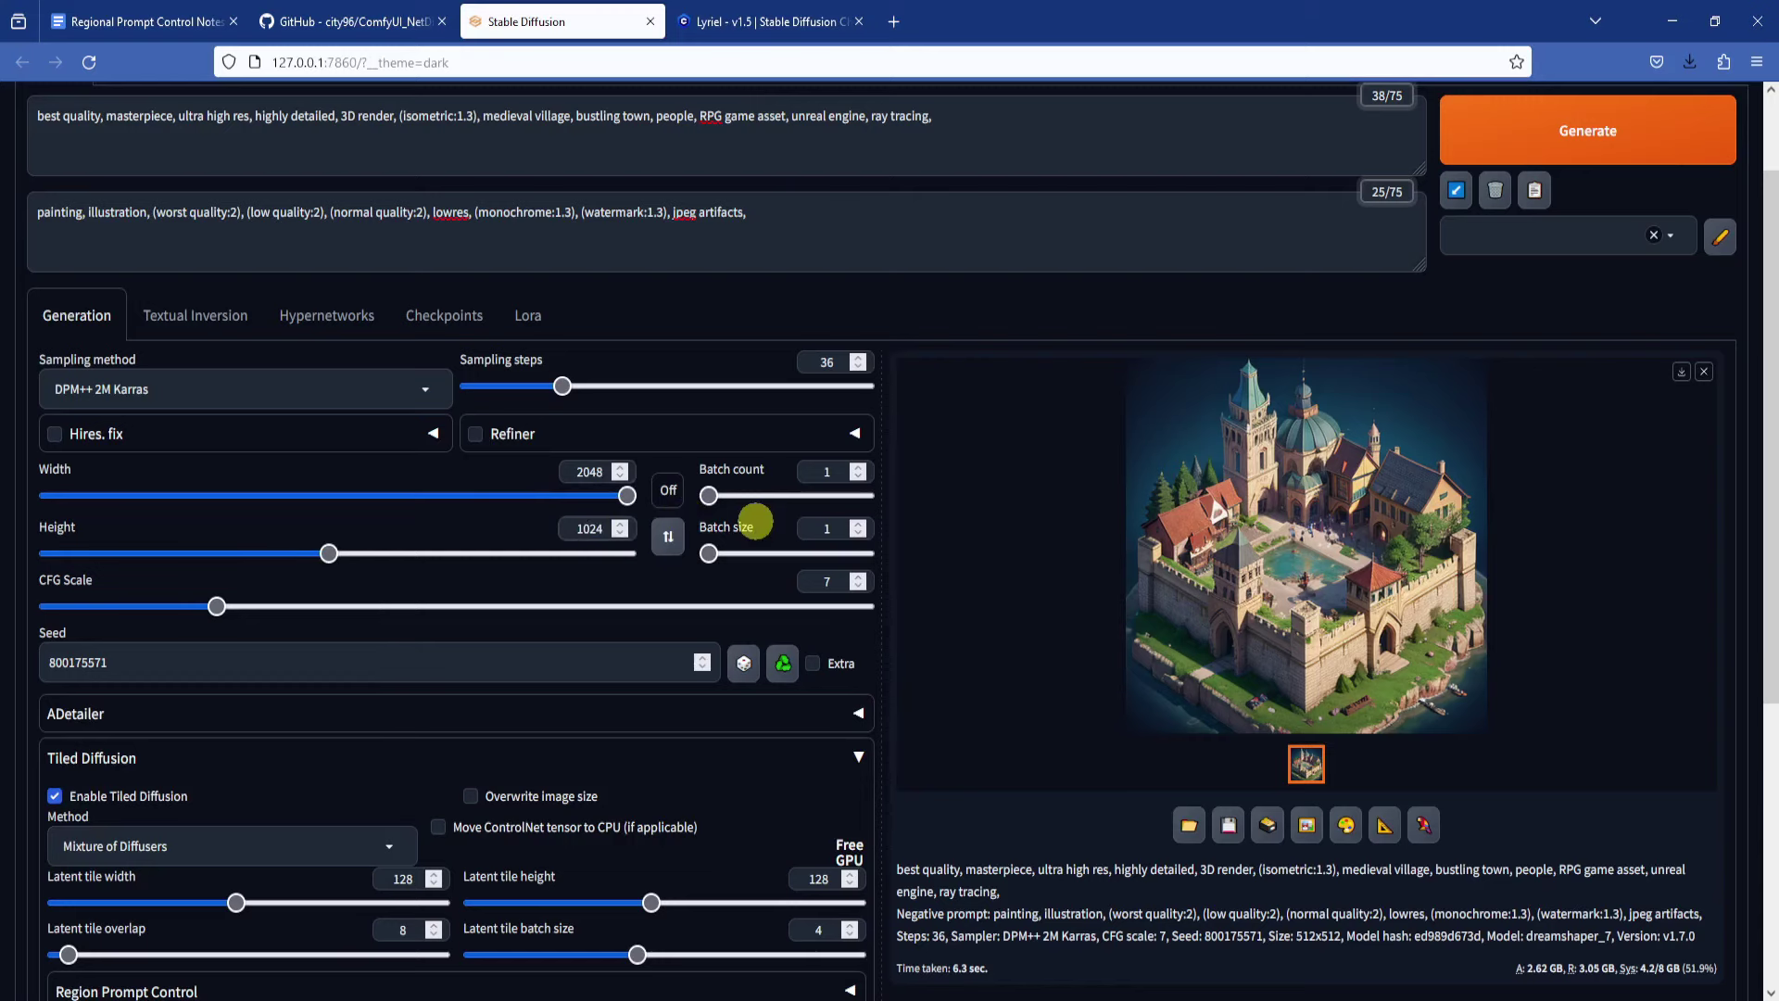
pyautogui.click(829, 472)
pyautogui.click(1588, 130)
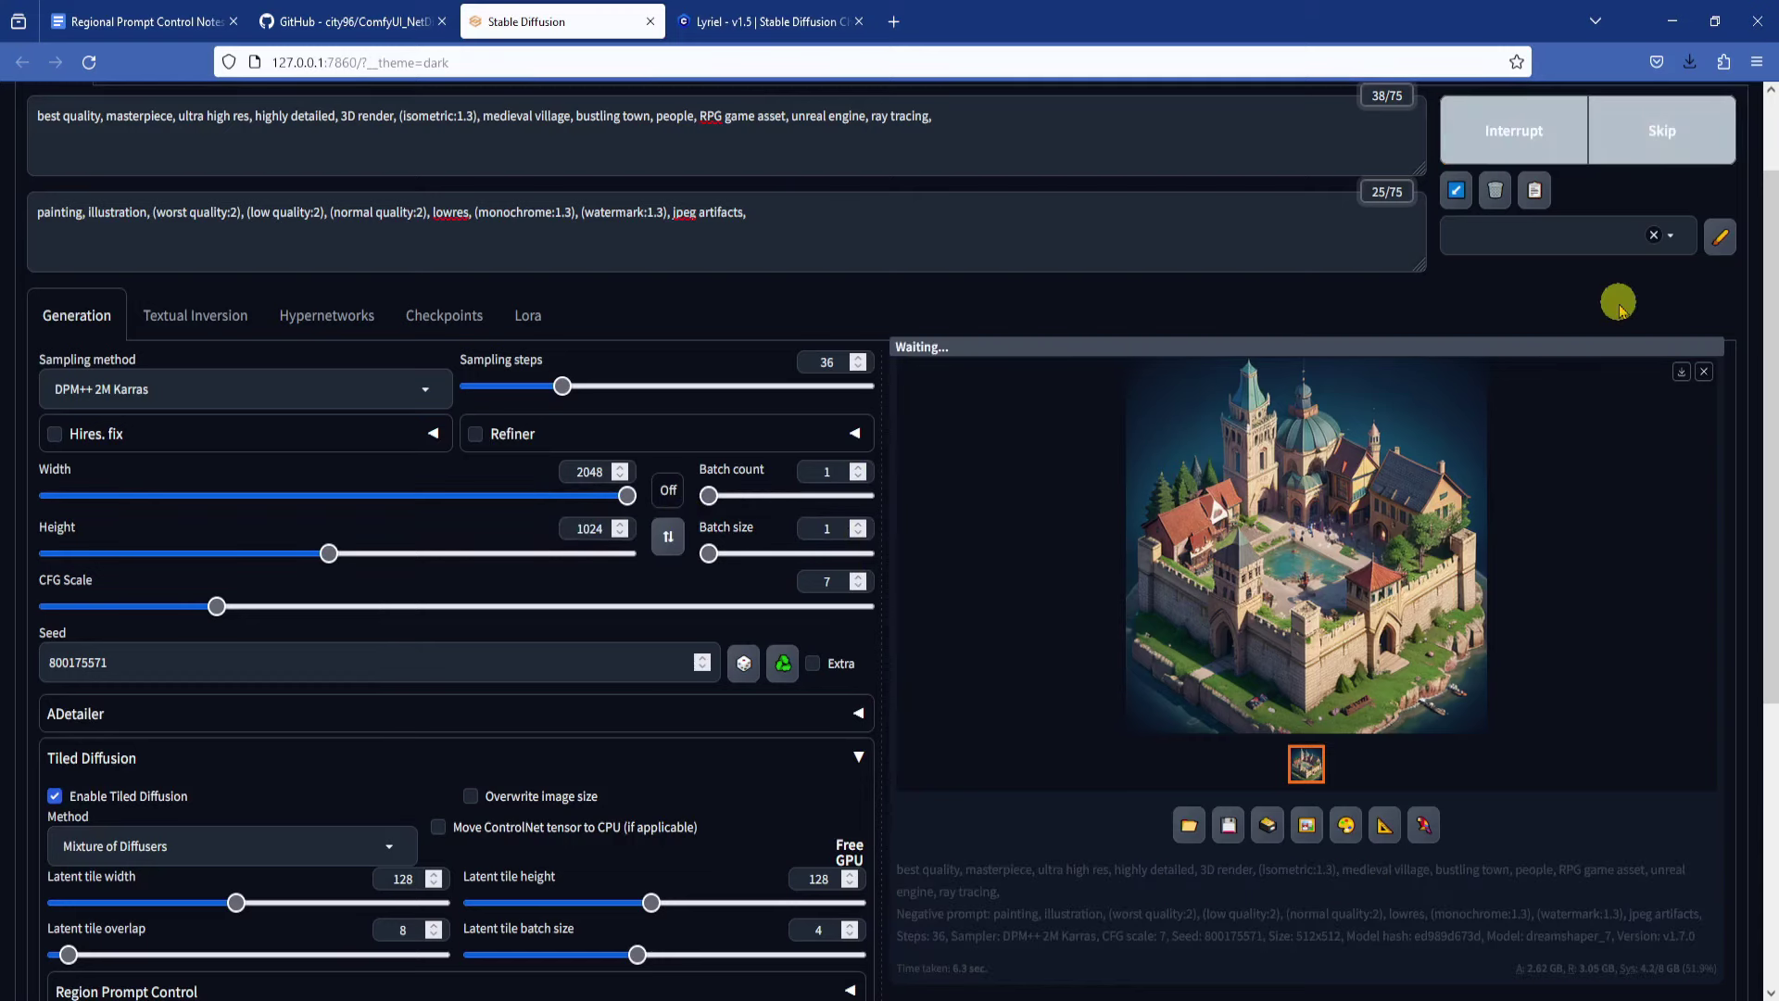
pyautogui.click(1256, 515)
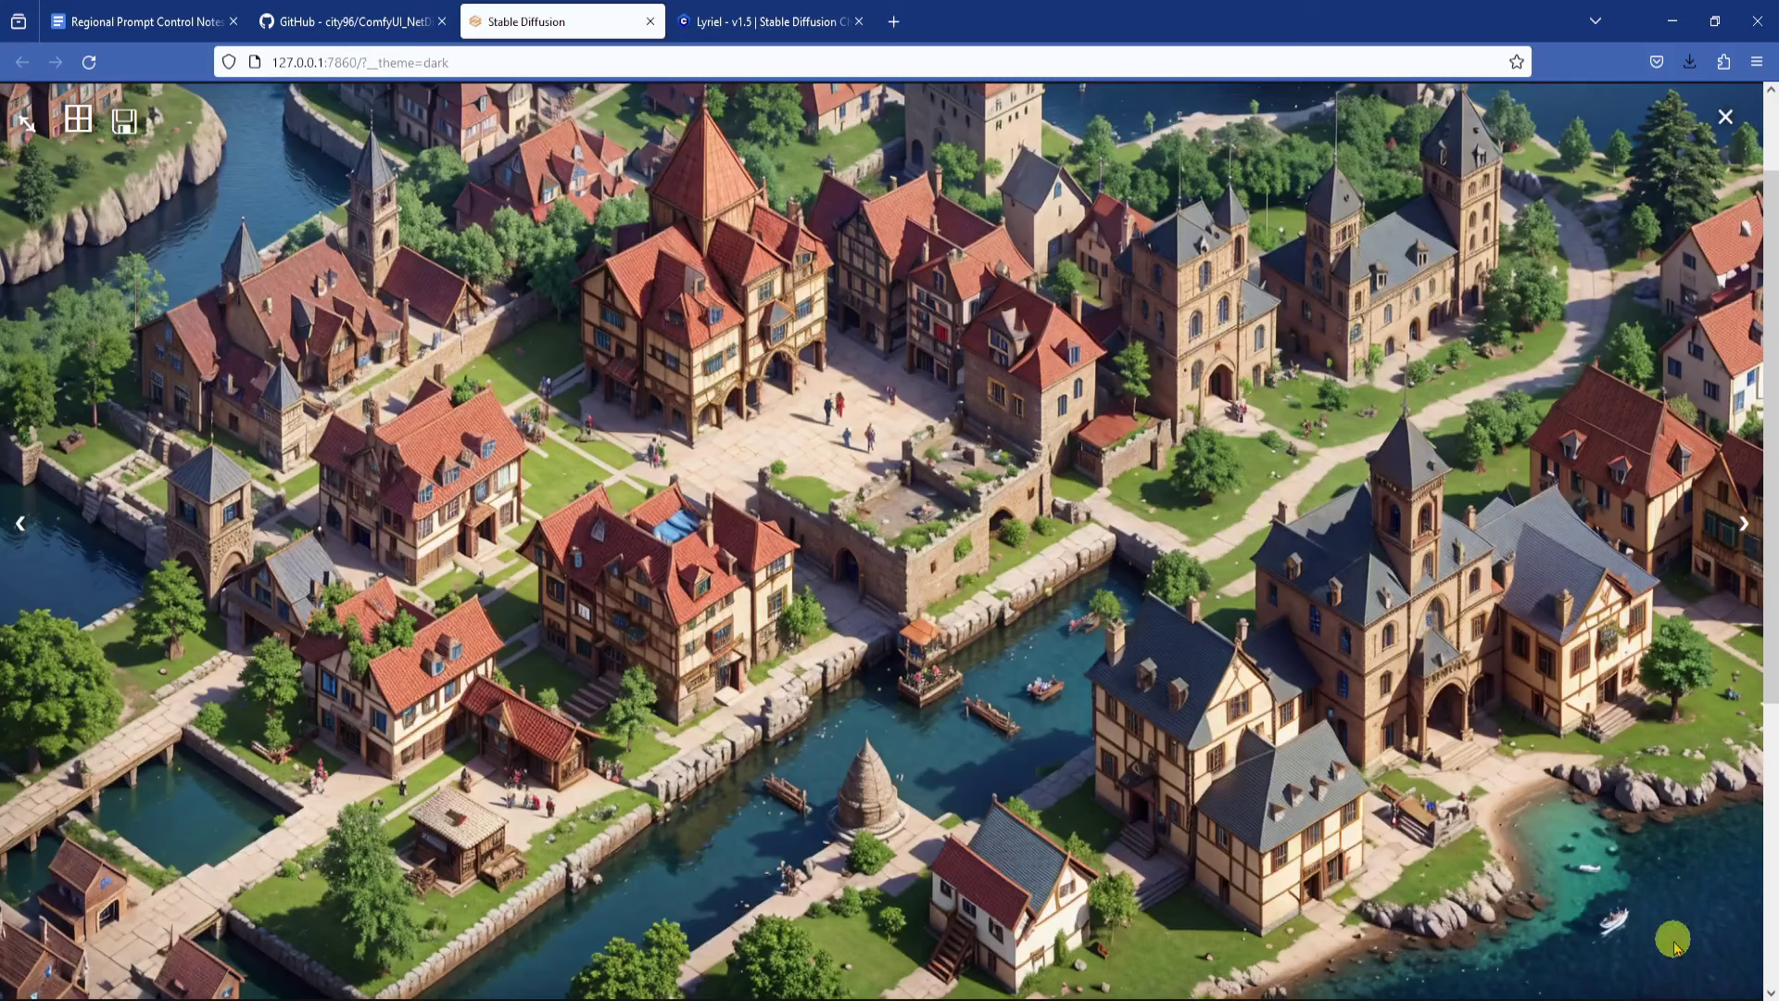
# Step: Enable Region Prompt Control and load the village render as the reference image
pyautogui.click(1698, 176)
pyautogui.scroll(-3, 955, 774)
pyautogui.scroll(-2, 955, 774)
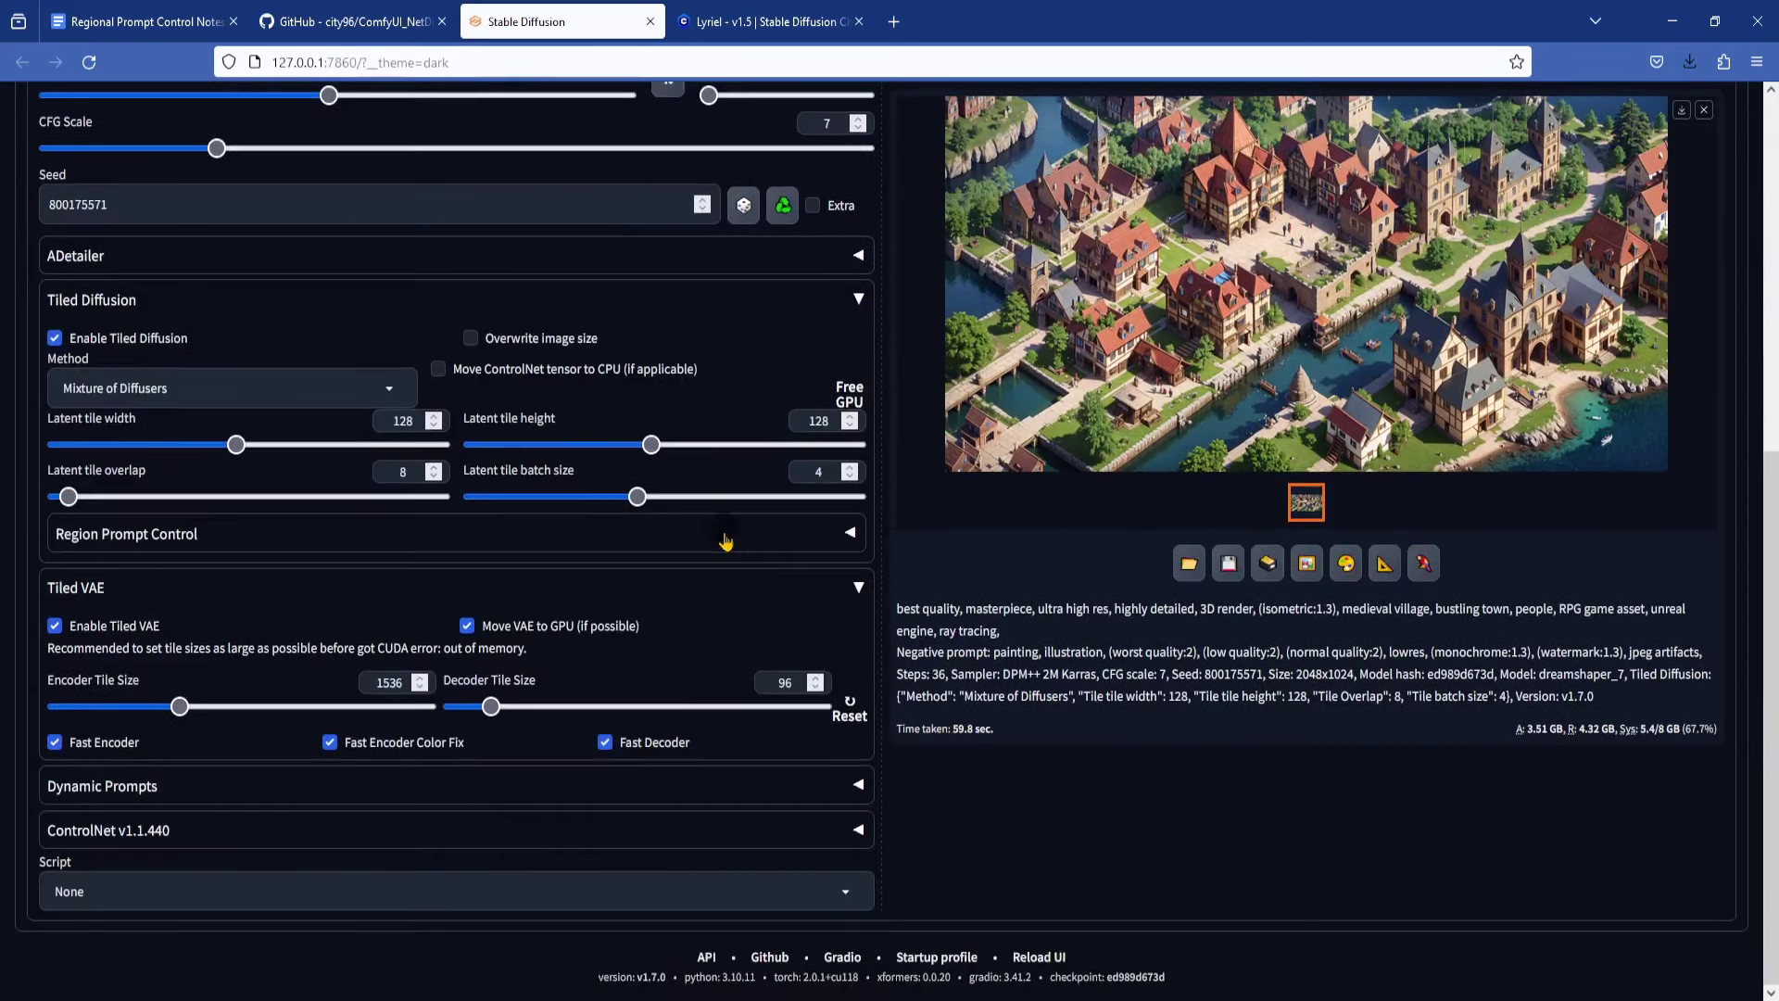
pyautogui.click(838, 532)
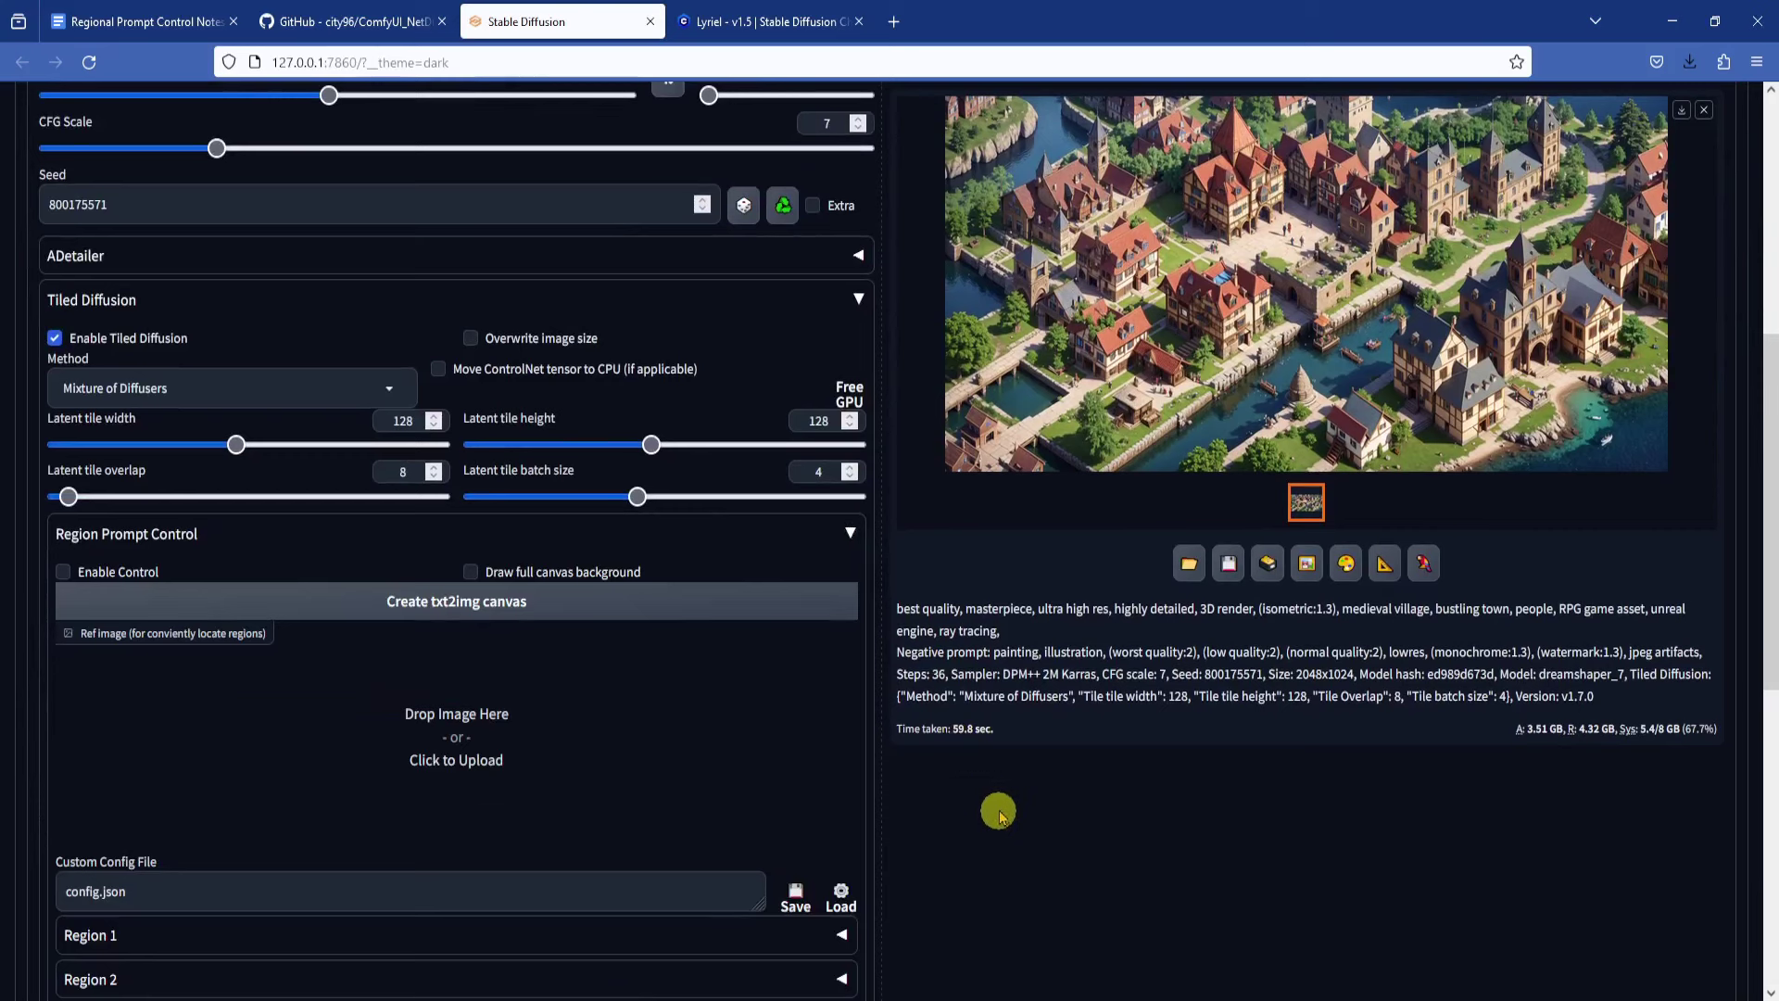
pyautogui.click(63, 571)
pyautogui.click(487, 602)
pyautogui.hotkey('alt', 'Tab')
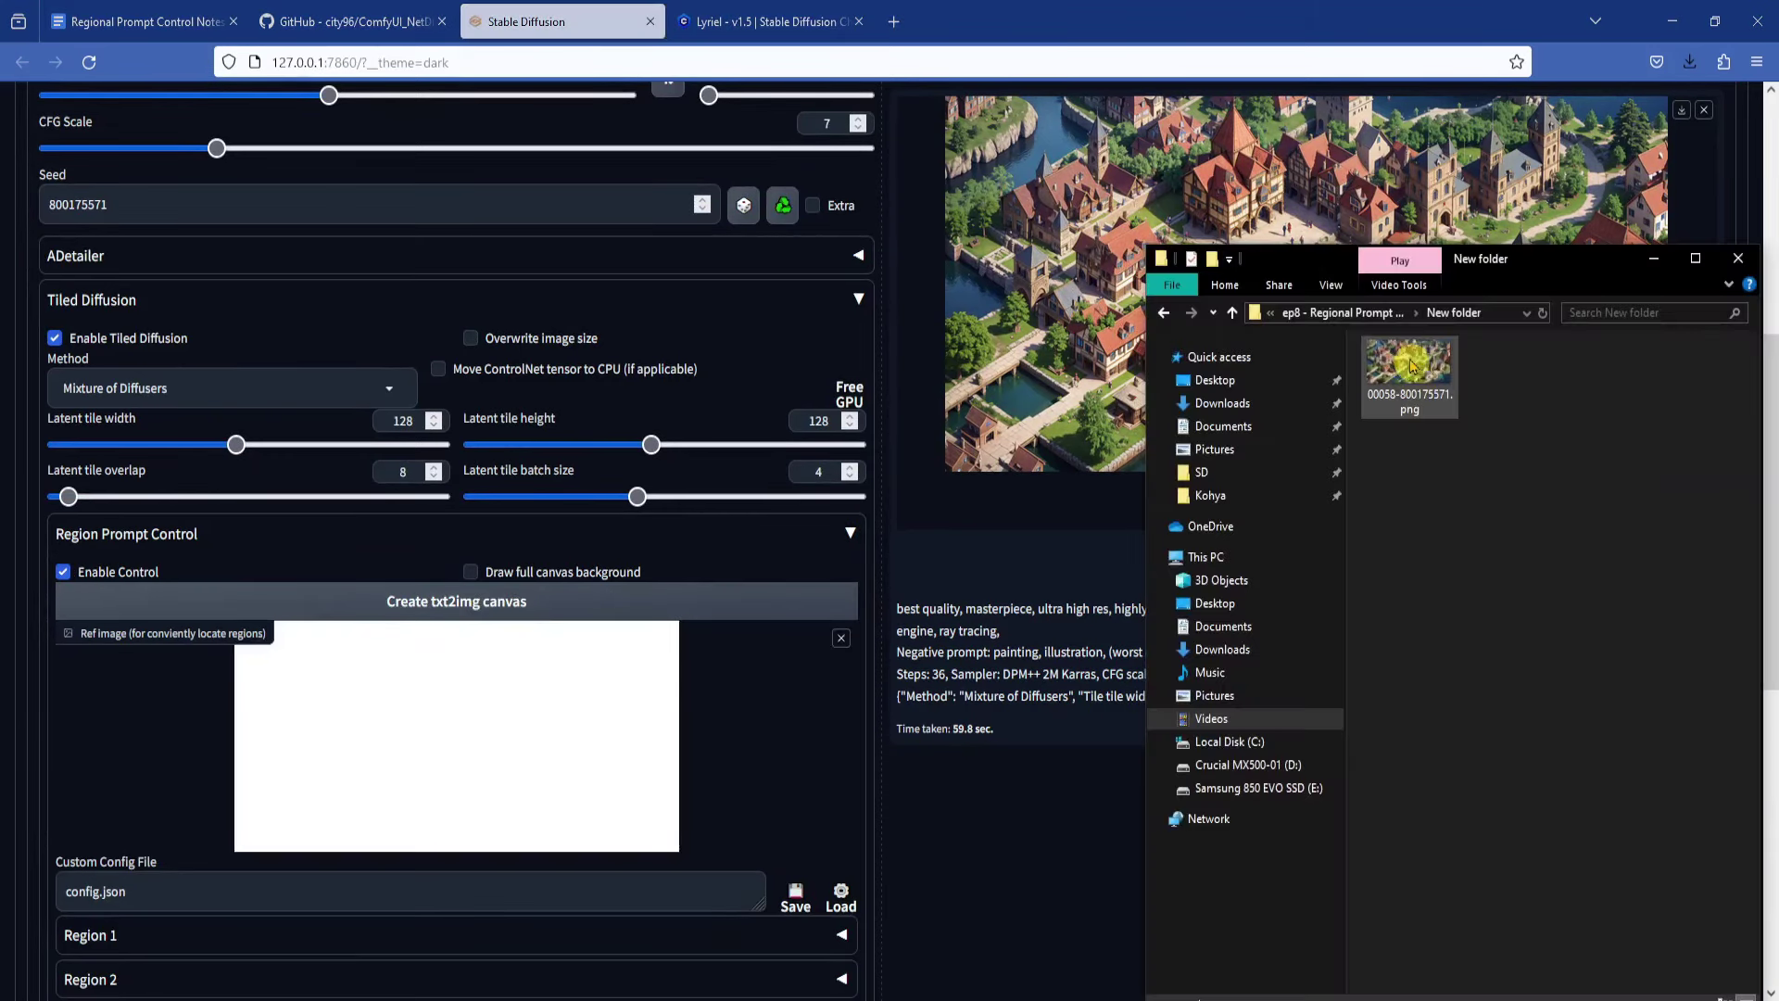
pyautogui.moveTo(1408, 371); pyautogui.dragTo(352, 732)
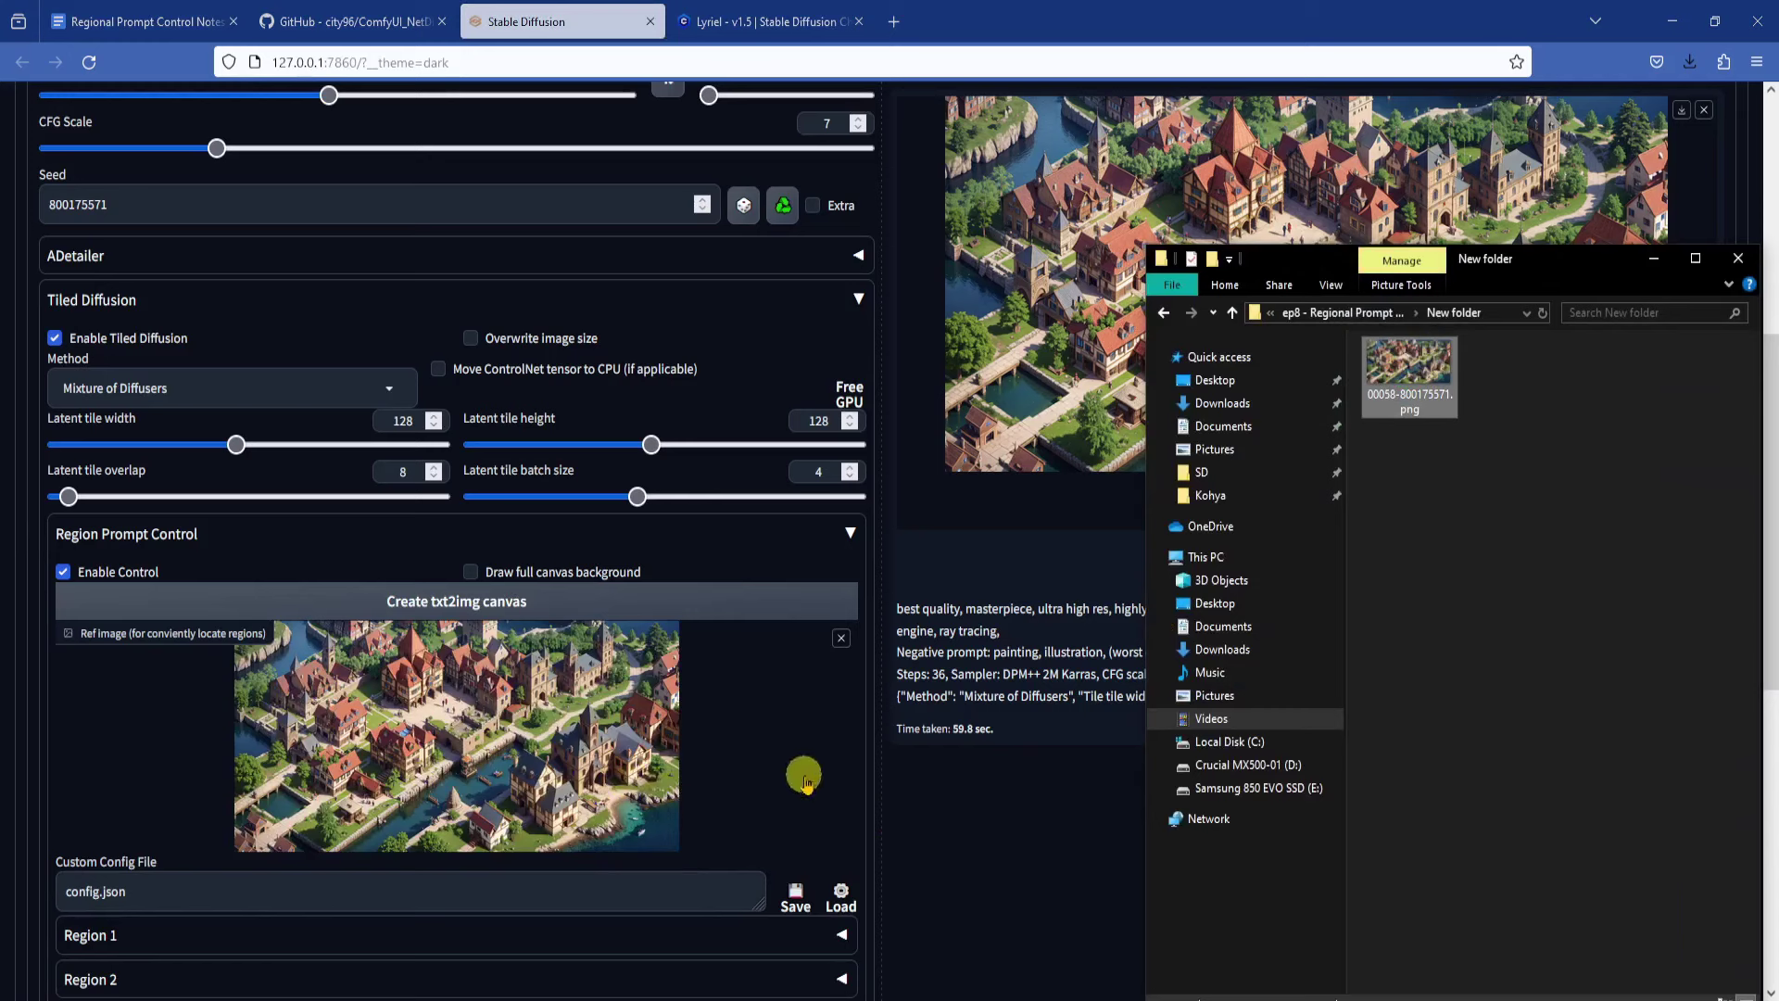
pyautogui.click(1483, 526)
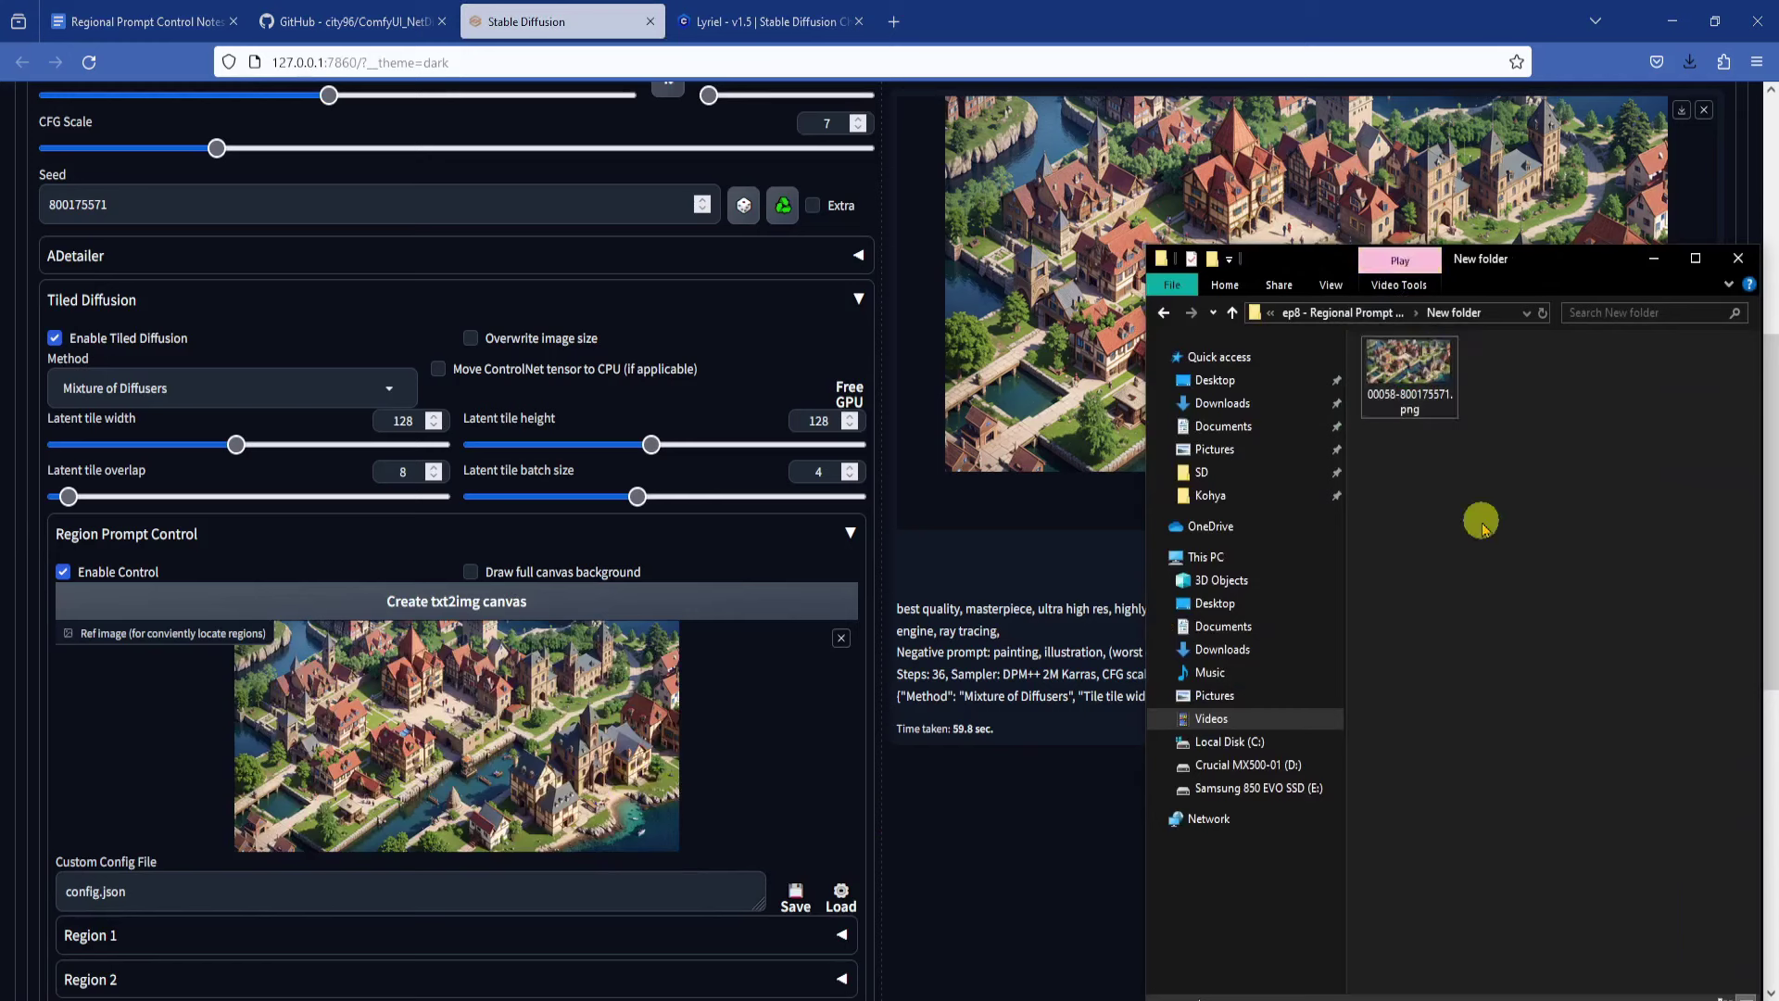
pyautogui.click(1025, 825)
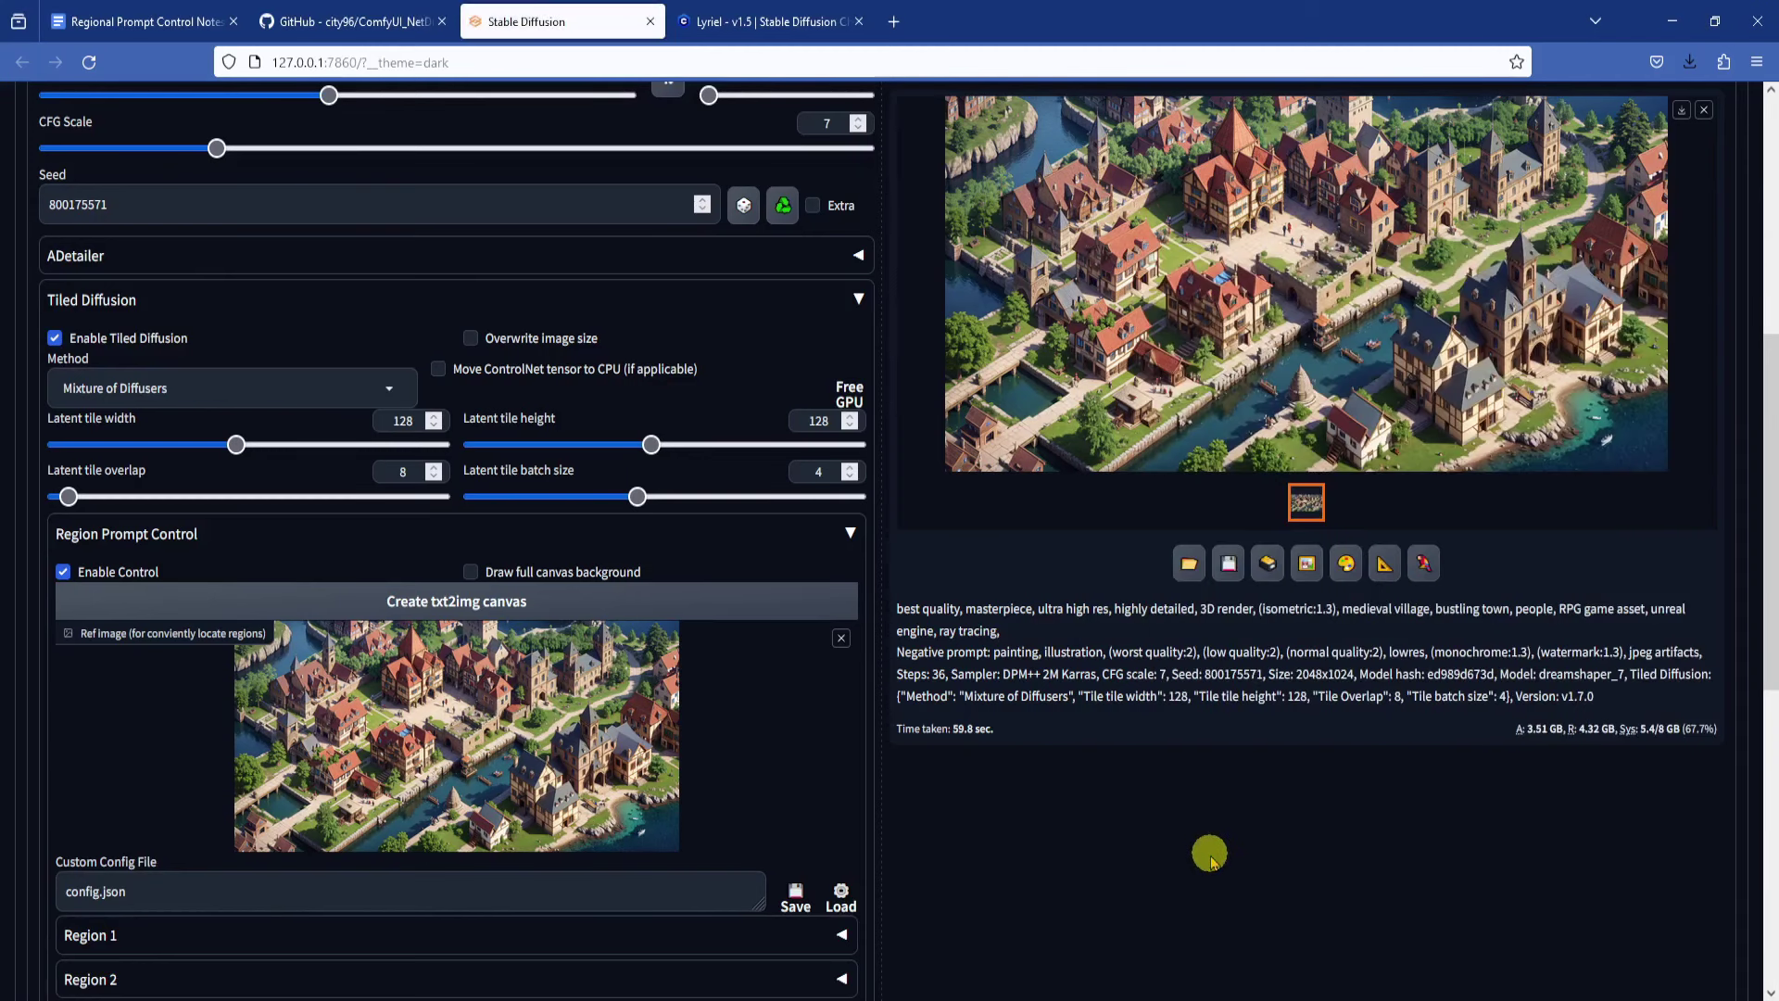
# Step: Enable Region 1 covering the full canvas: x 0, y 0, w 1, h 1
pyautogui.scroll(-2, 954, 757)
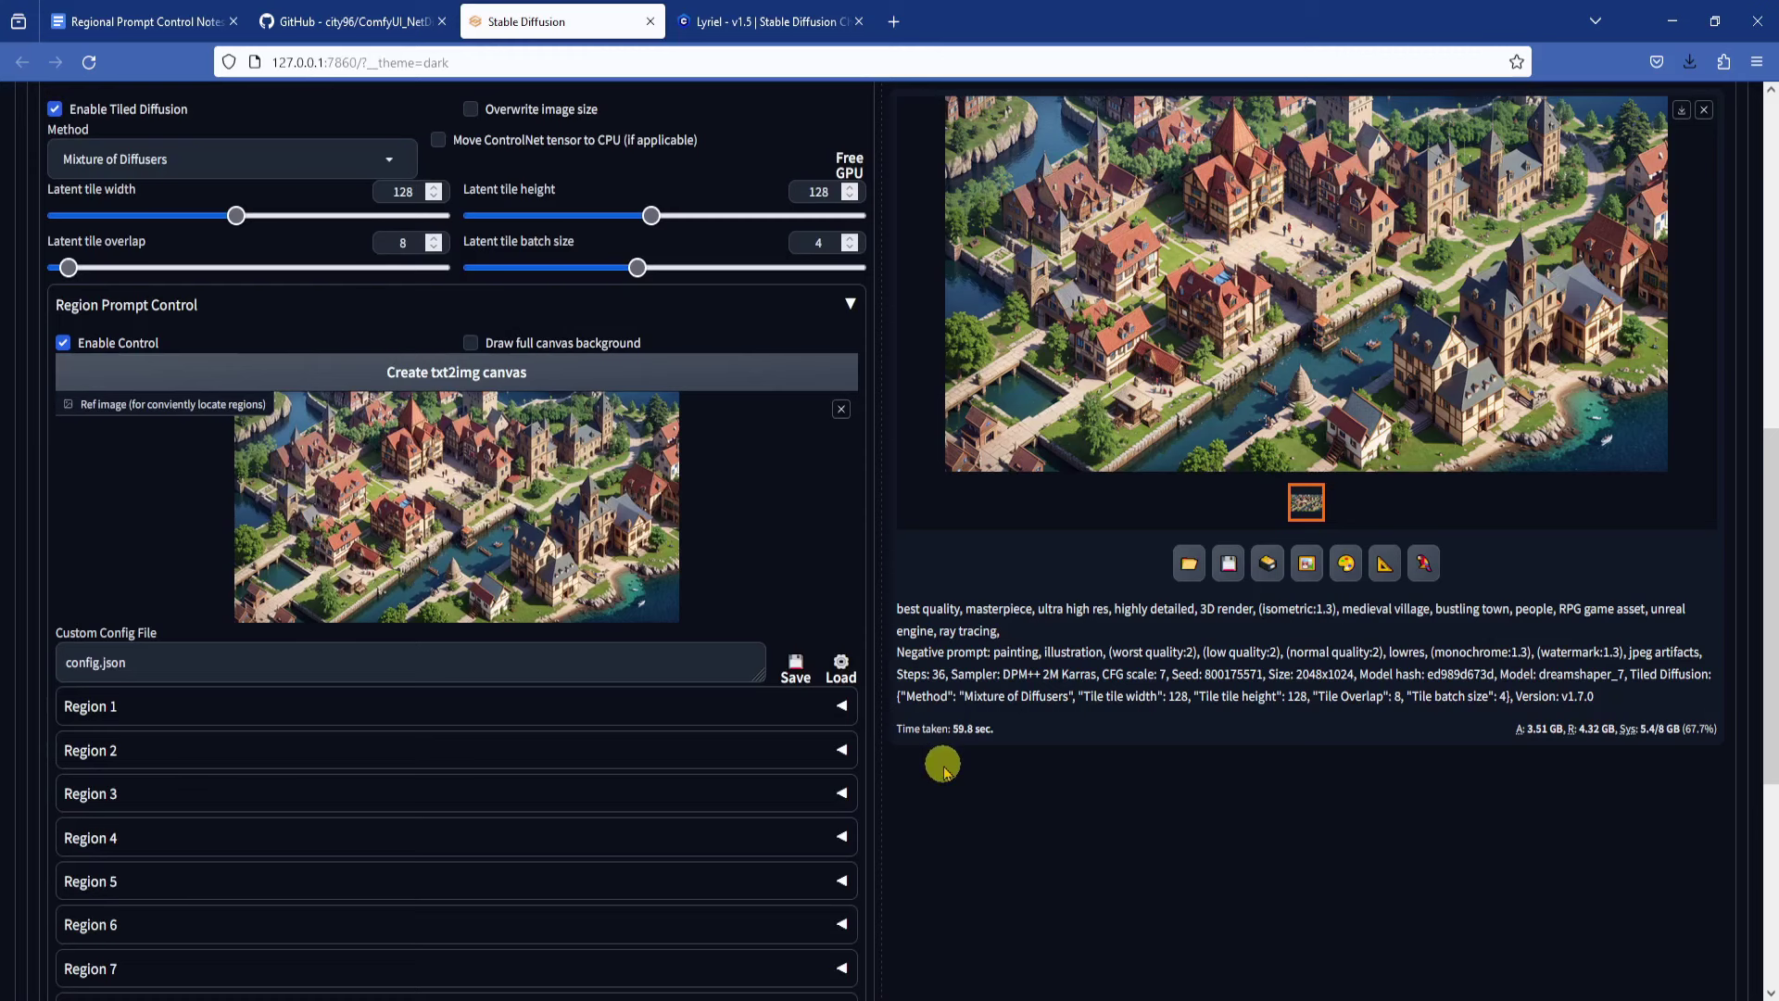
pyautogui.click(91, 707)
pyautogui.click(72, 745)
pyautogui.doubleClick(408, 795)
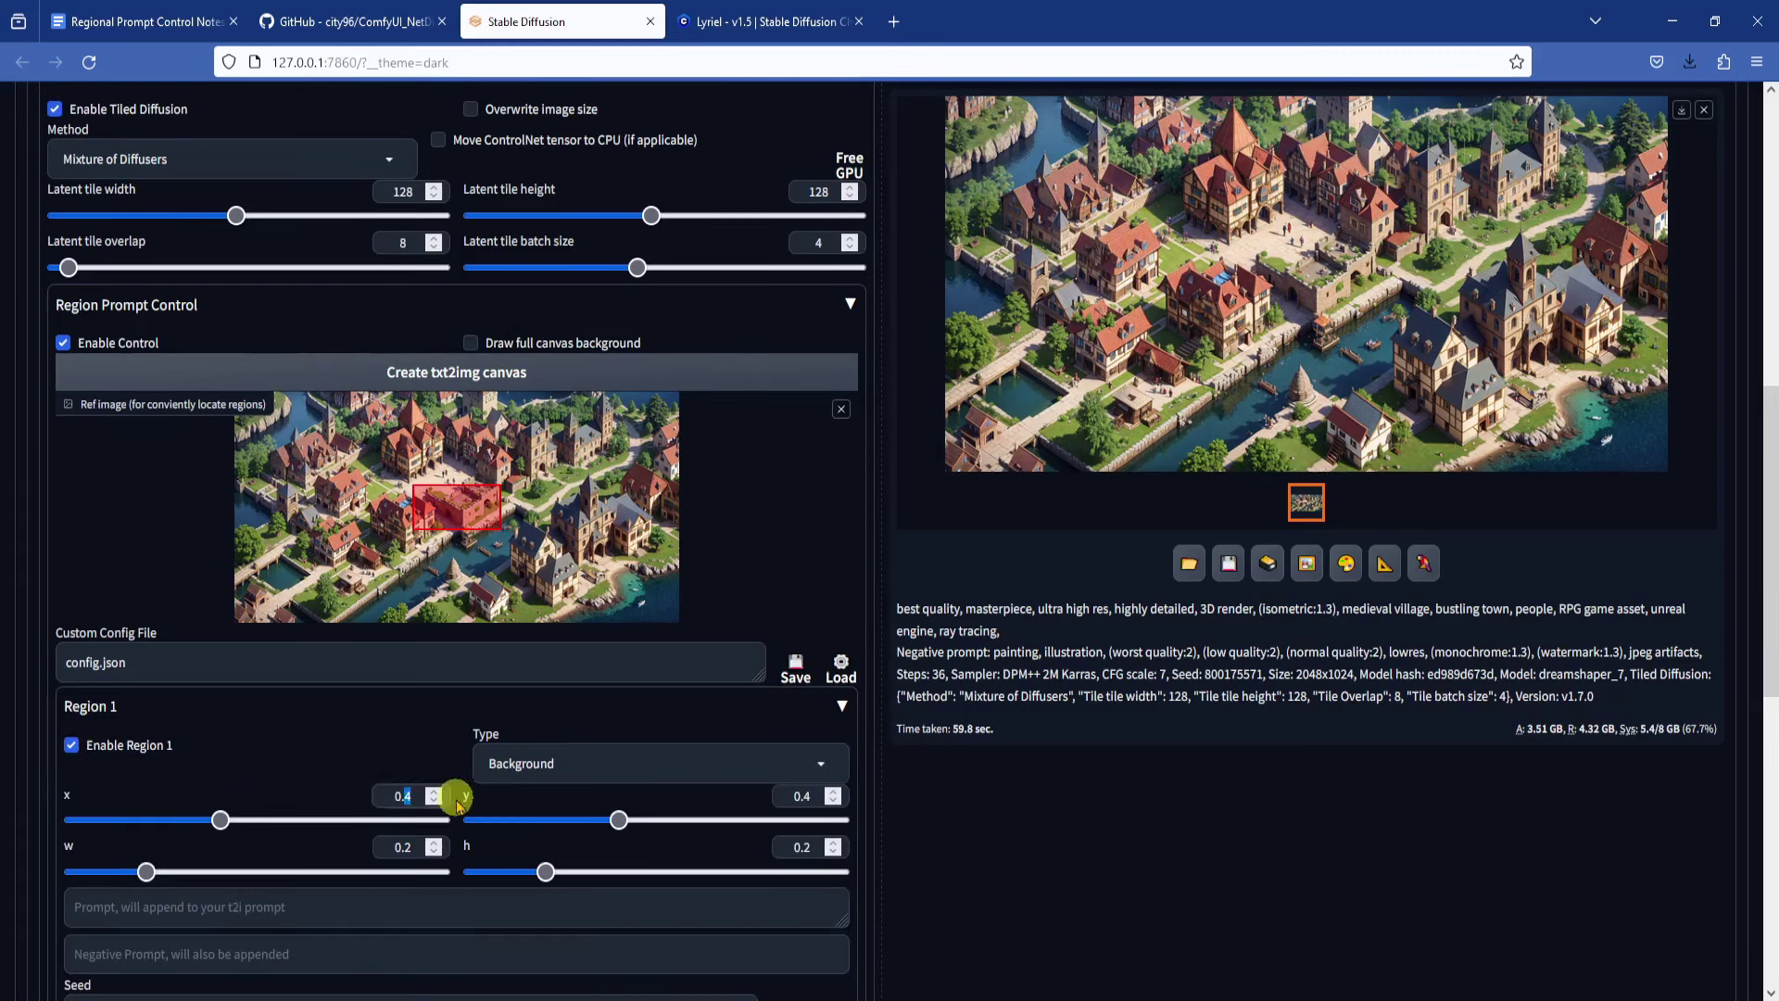
pyautogui.write('0')
pyautogui.press('Tab')
pyautogui.write('0')
pyautogui.press('Tab')
pyautogui.write('1')
pyautogui.press('Tab')
pyautogui.write('1')
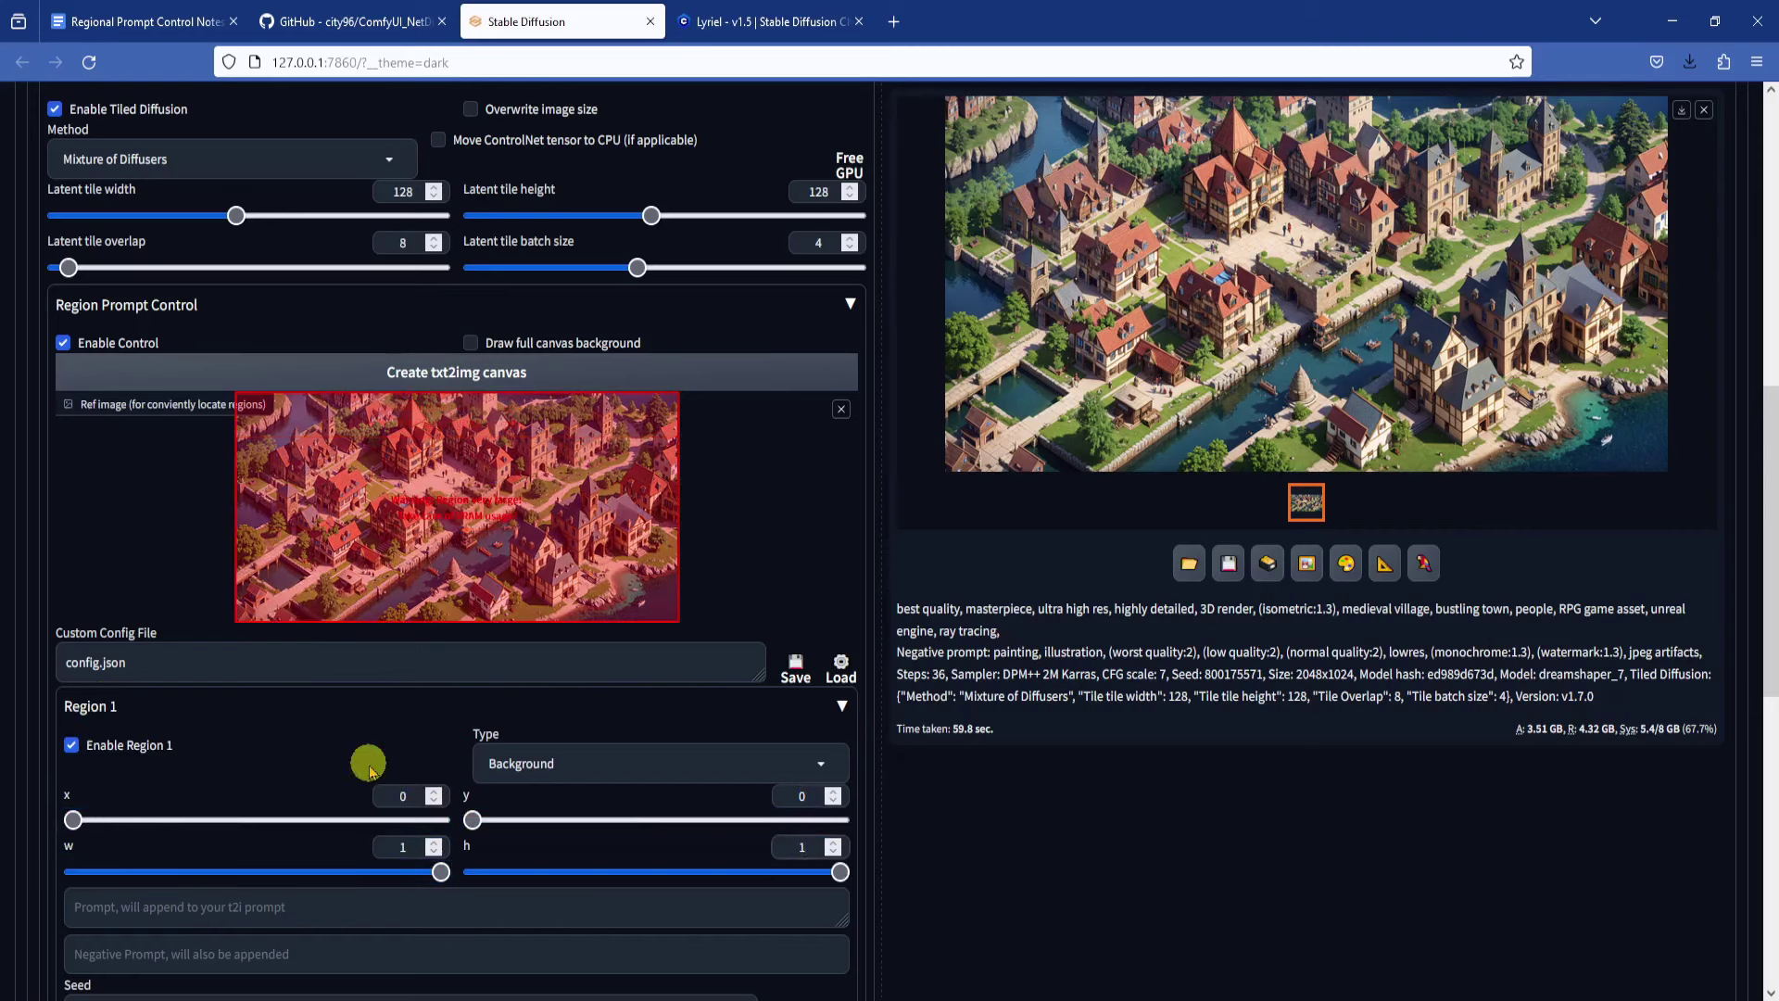
# Step: Enlarge the new region-controlled village render in the output area
pyautogui.click(1703, 109)
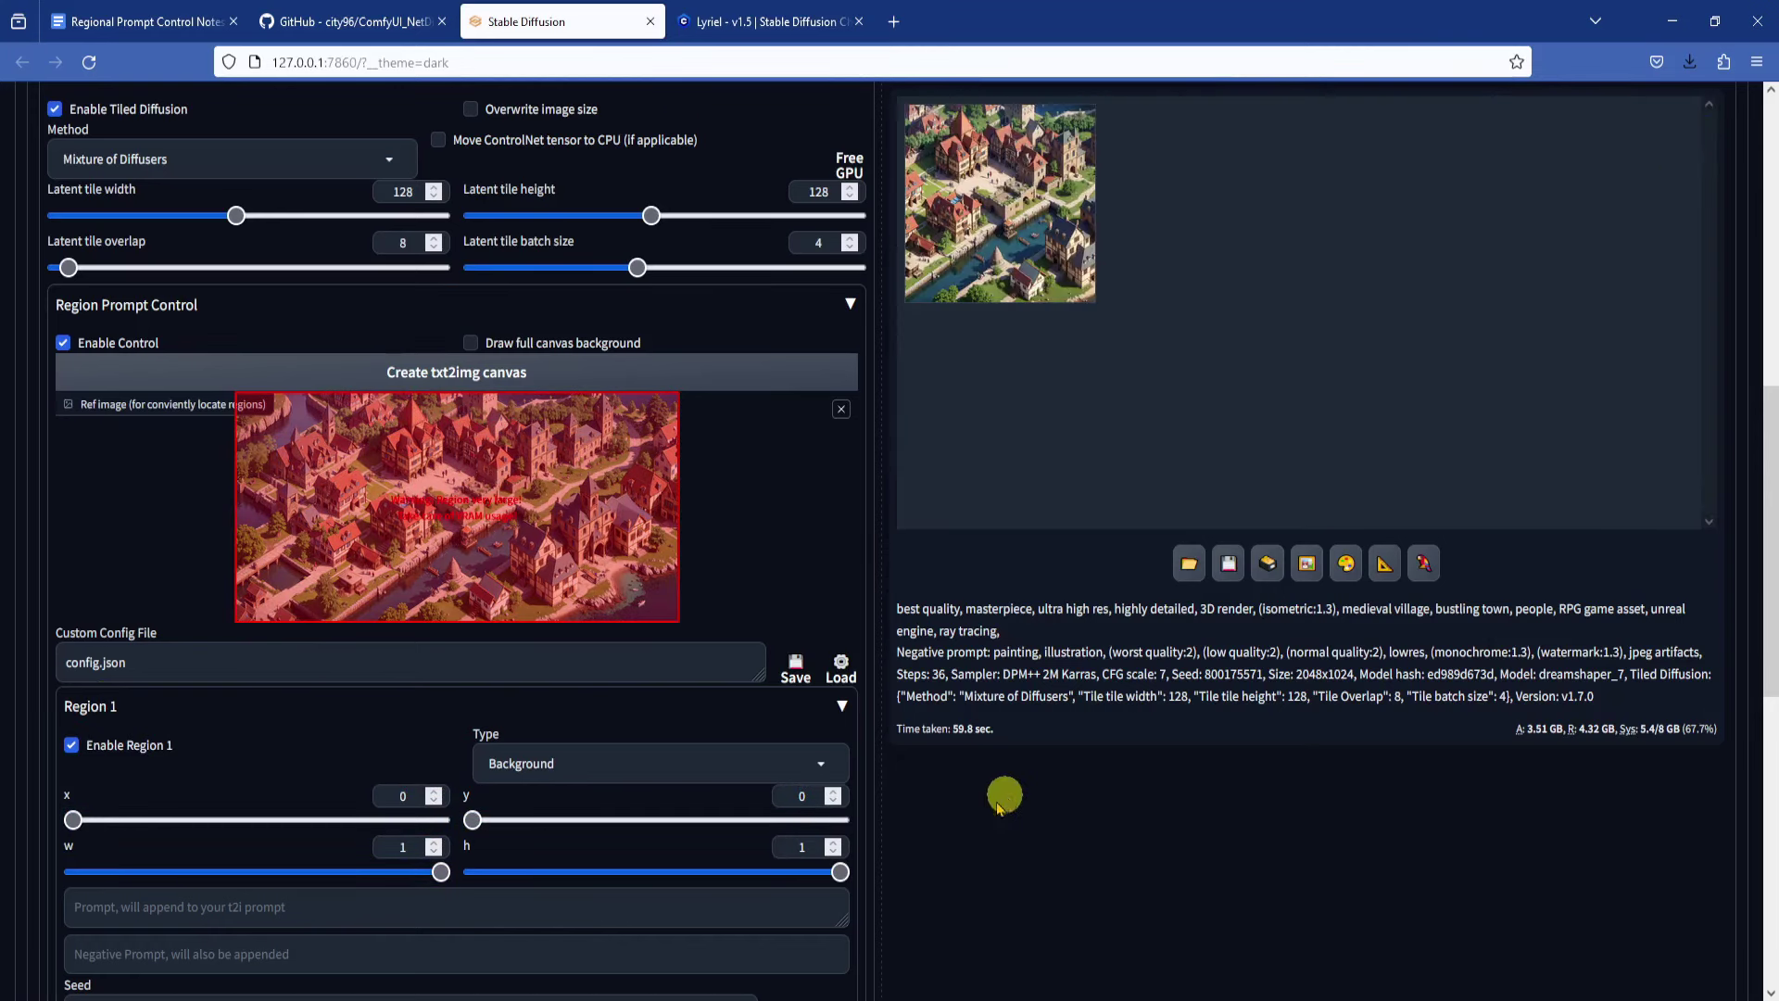
pyautogui.scroll(-3, 982, 801)
pyautogui.scroll(5, 964, 799)
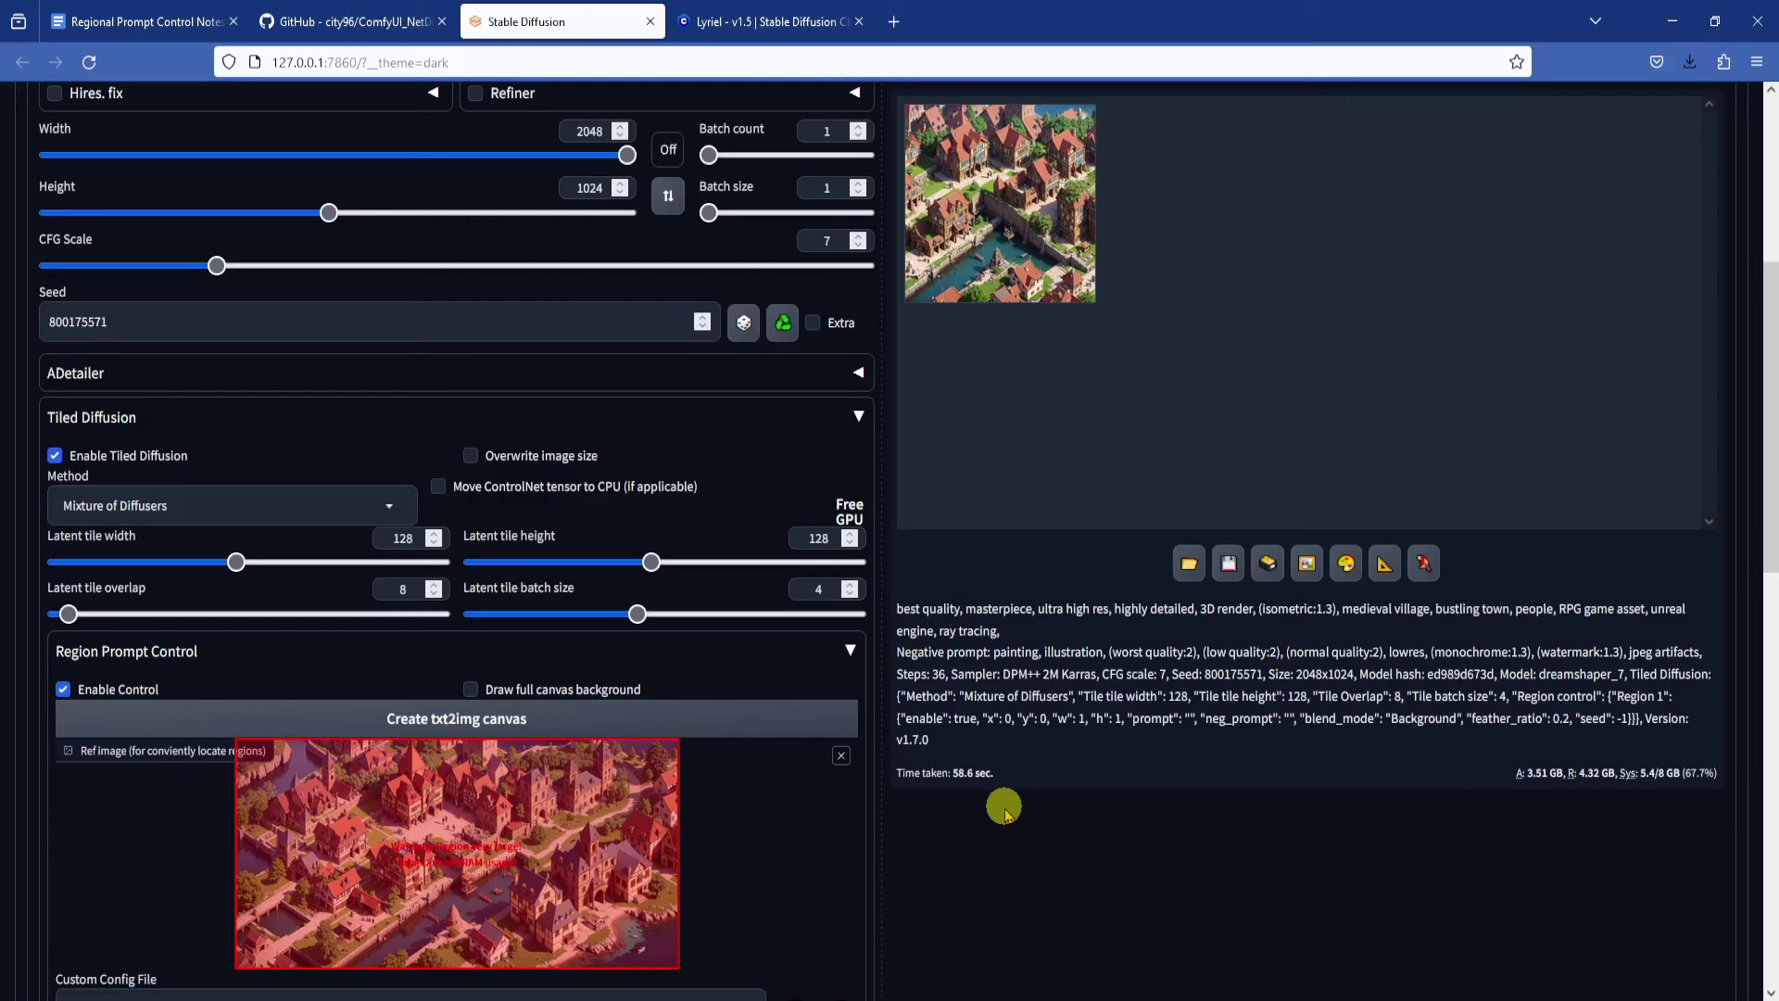
pyautogui.click(1006, 228)
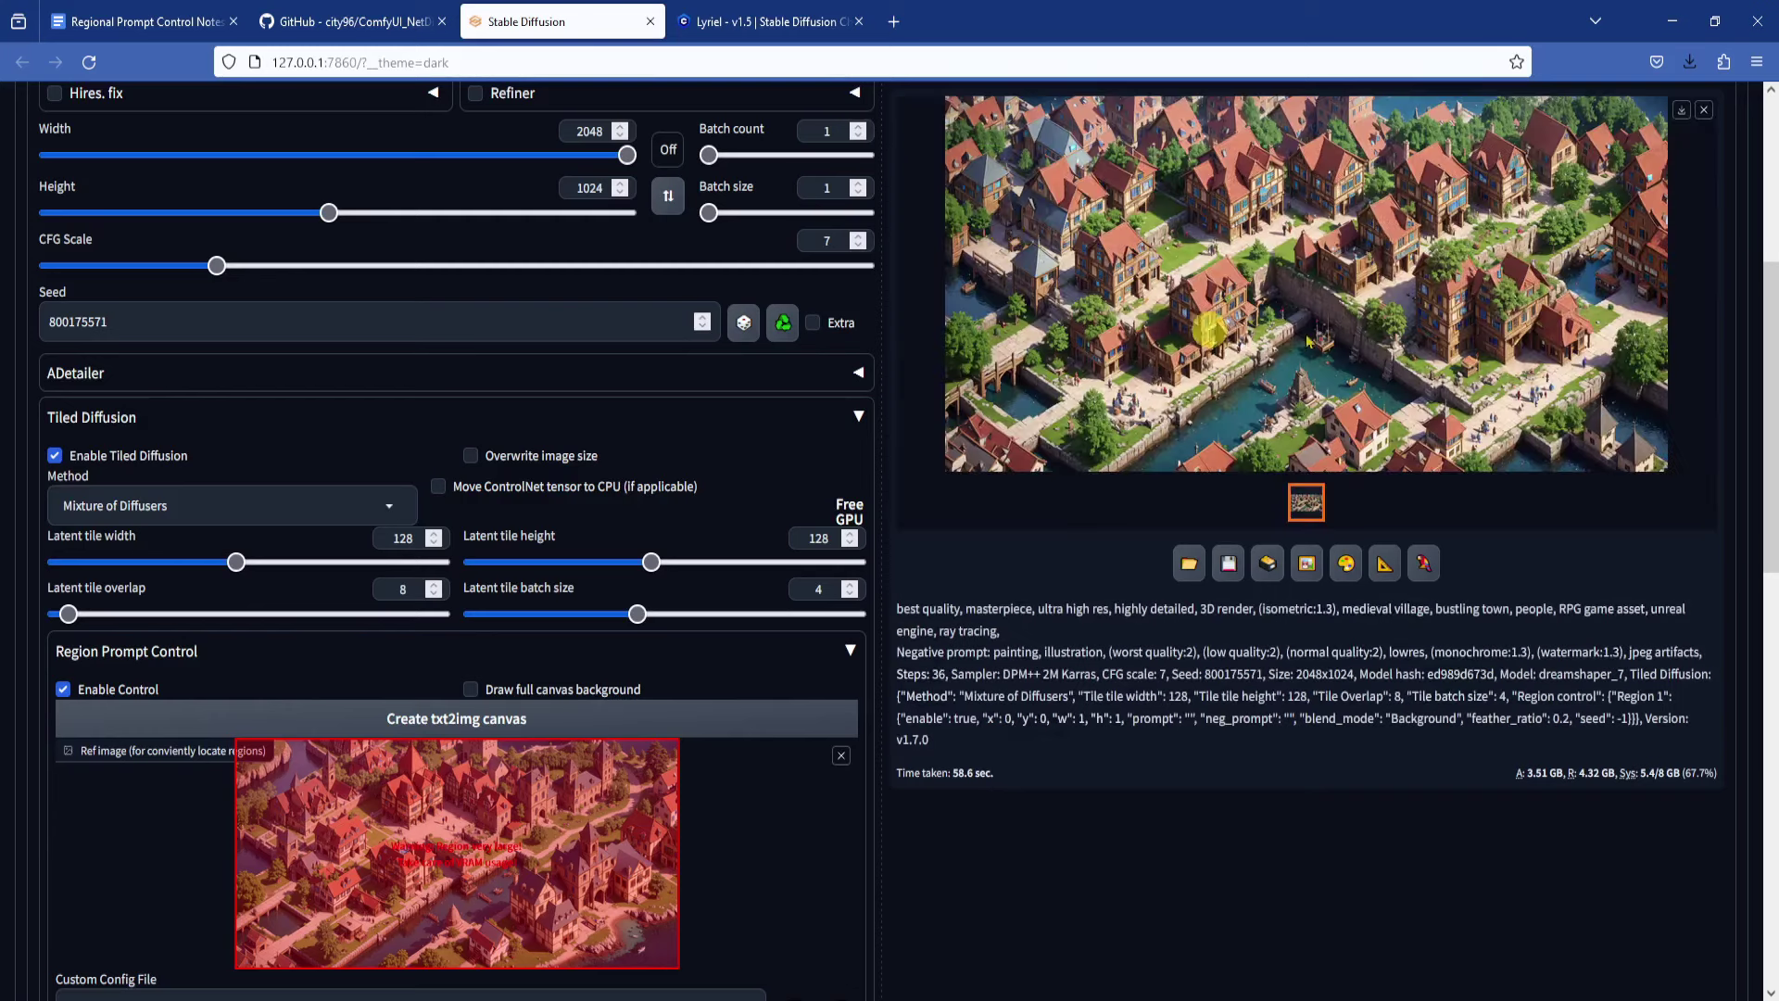
# Step: Enable Region 2 as a foreground region and draw its box
pyautogui.click(1210, 331)
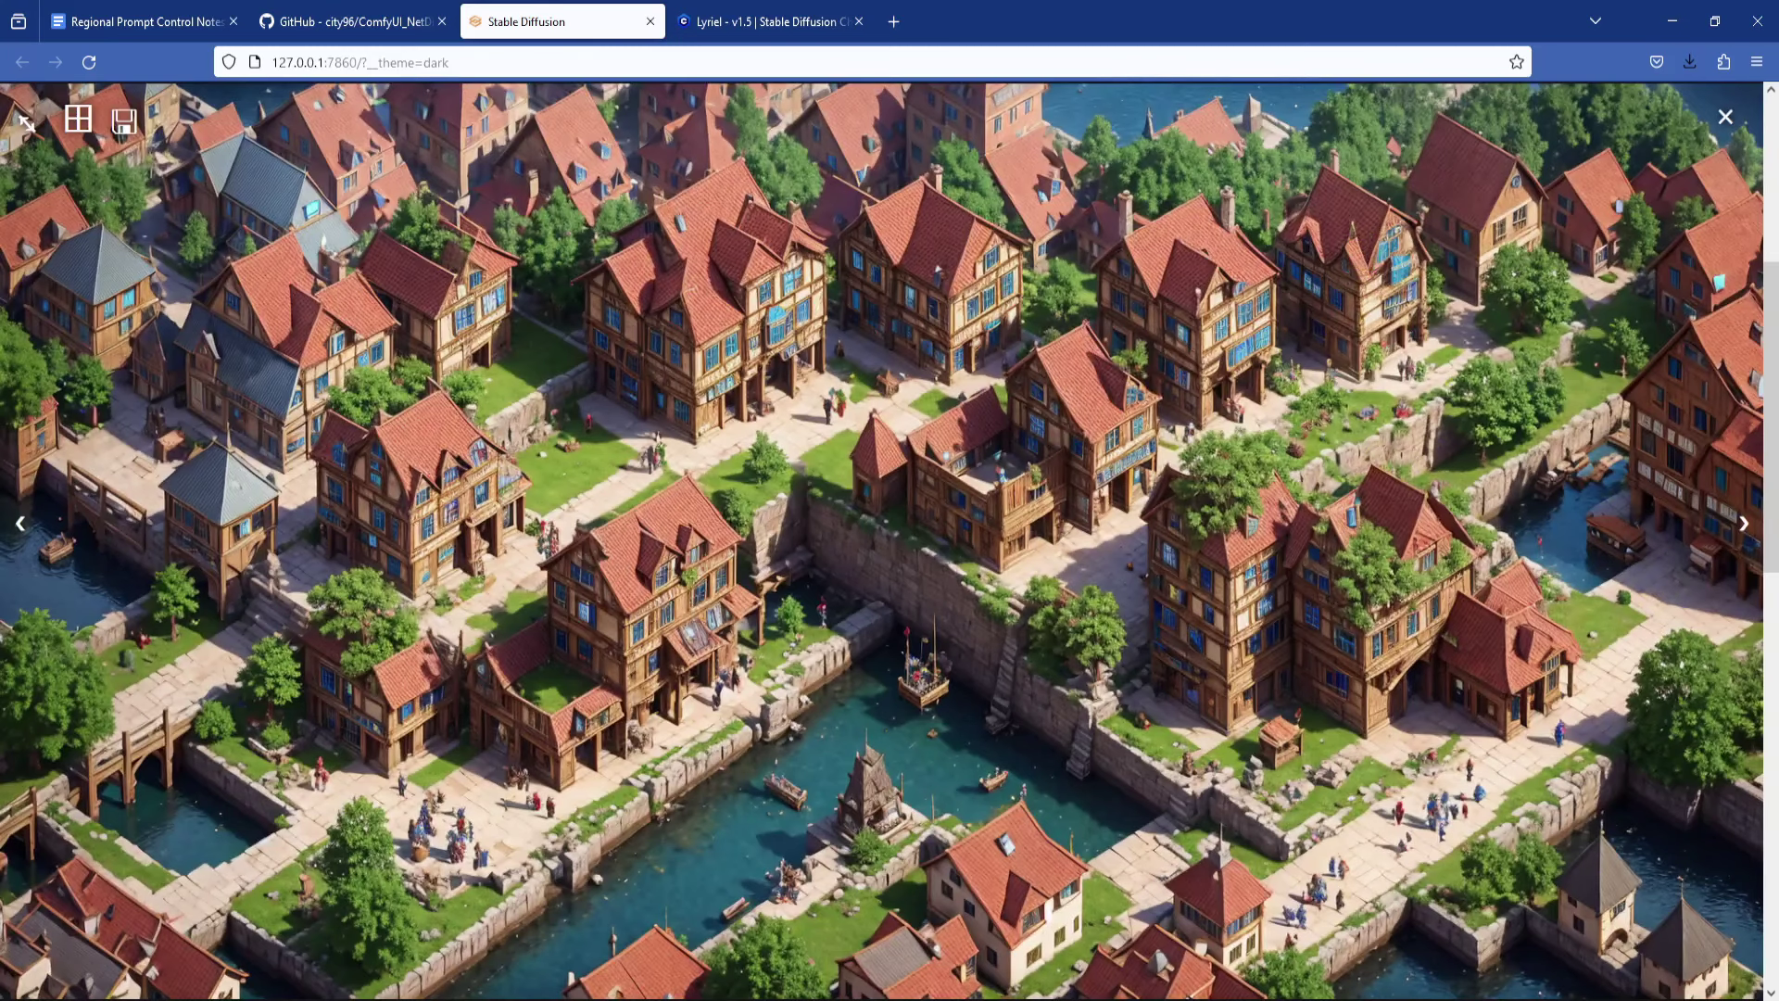
pyautogui.press('Escape')
pyautogui.scroll(-7, 953, 667)
pyautogui.click(90, 726)
pyautogui.click(72, 765)
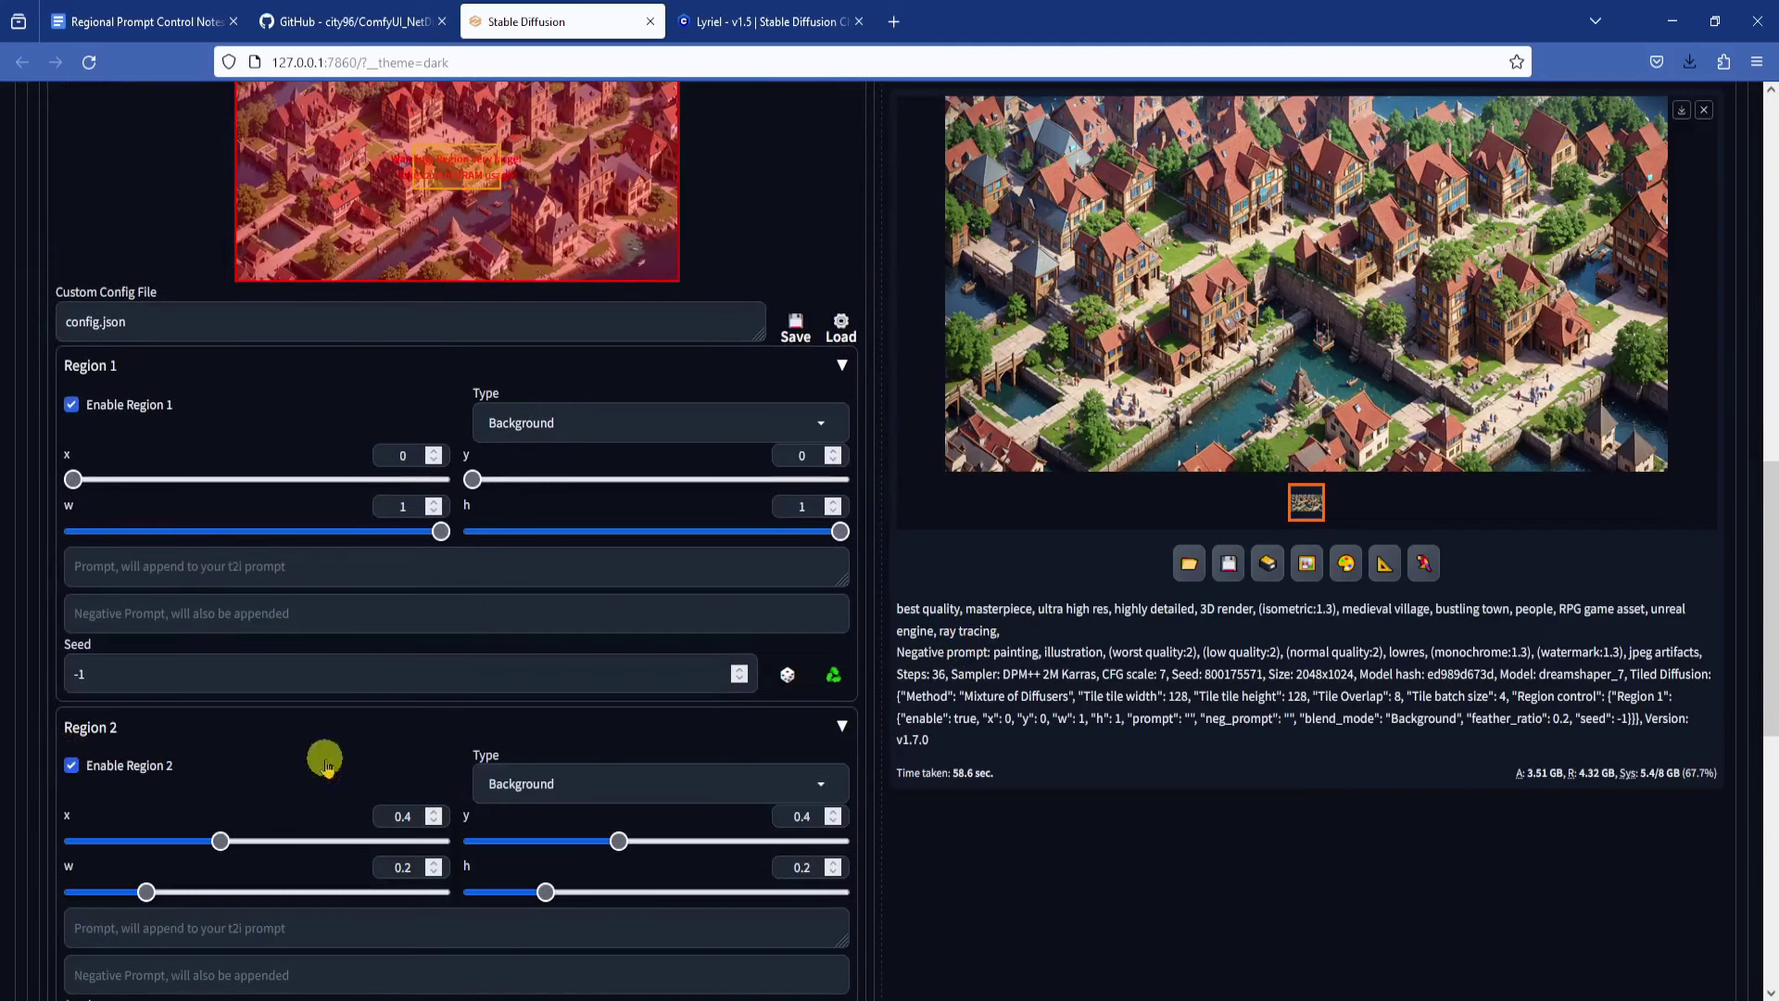
pyautogui.click(445, 783)
pyautogui.click(444, 853)
pyautogui.scroll(3, 1012, 814)
pyautogui.moveTo(464, 375); pyautogui.dragTo(396, 311)
# Step: Prompt Region 2 with 'town square' and generate
pyautogui.scroll(-5, 463, 819)
pyautogui.click(213, 713)
pyautogui.write('town squa')
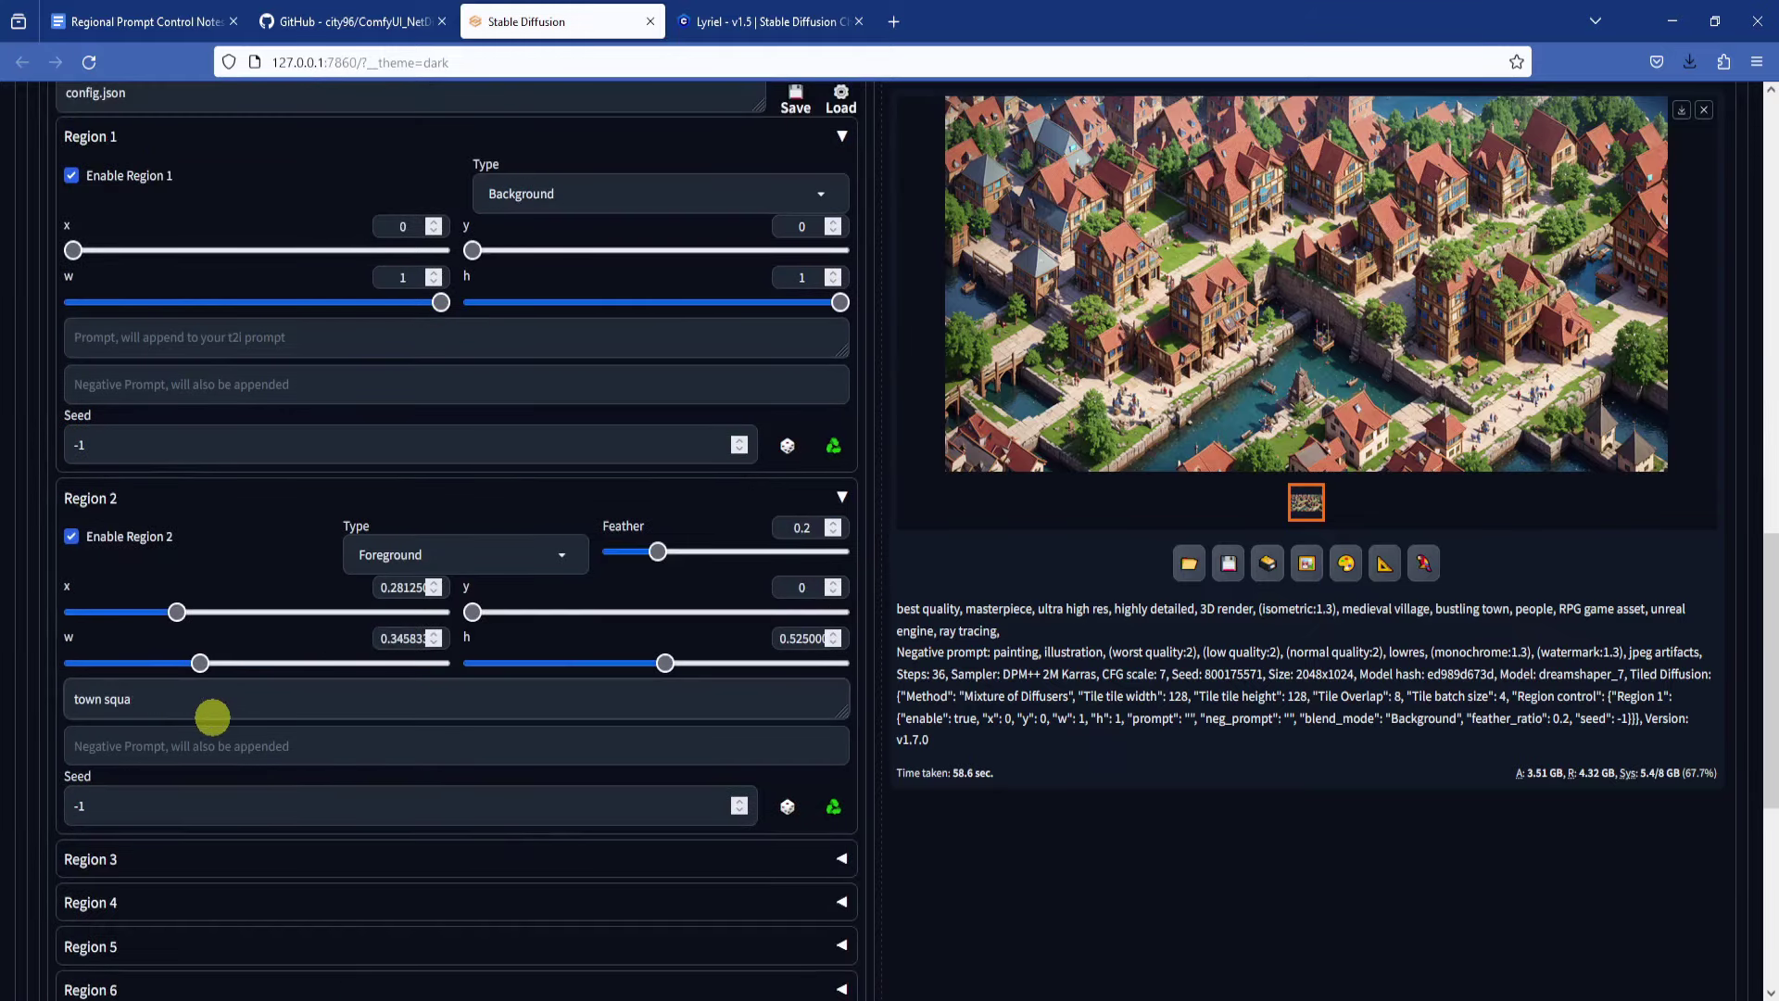
pyautogui.write('re')
pyautogui.hotkey('ctrl', 'Return')
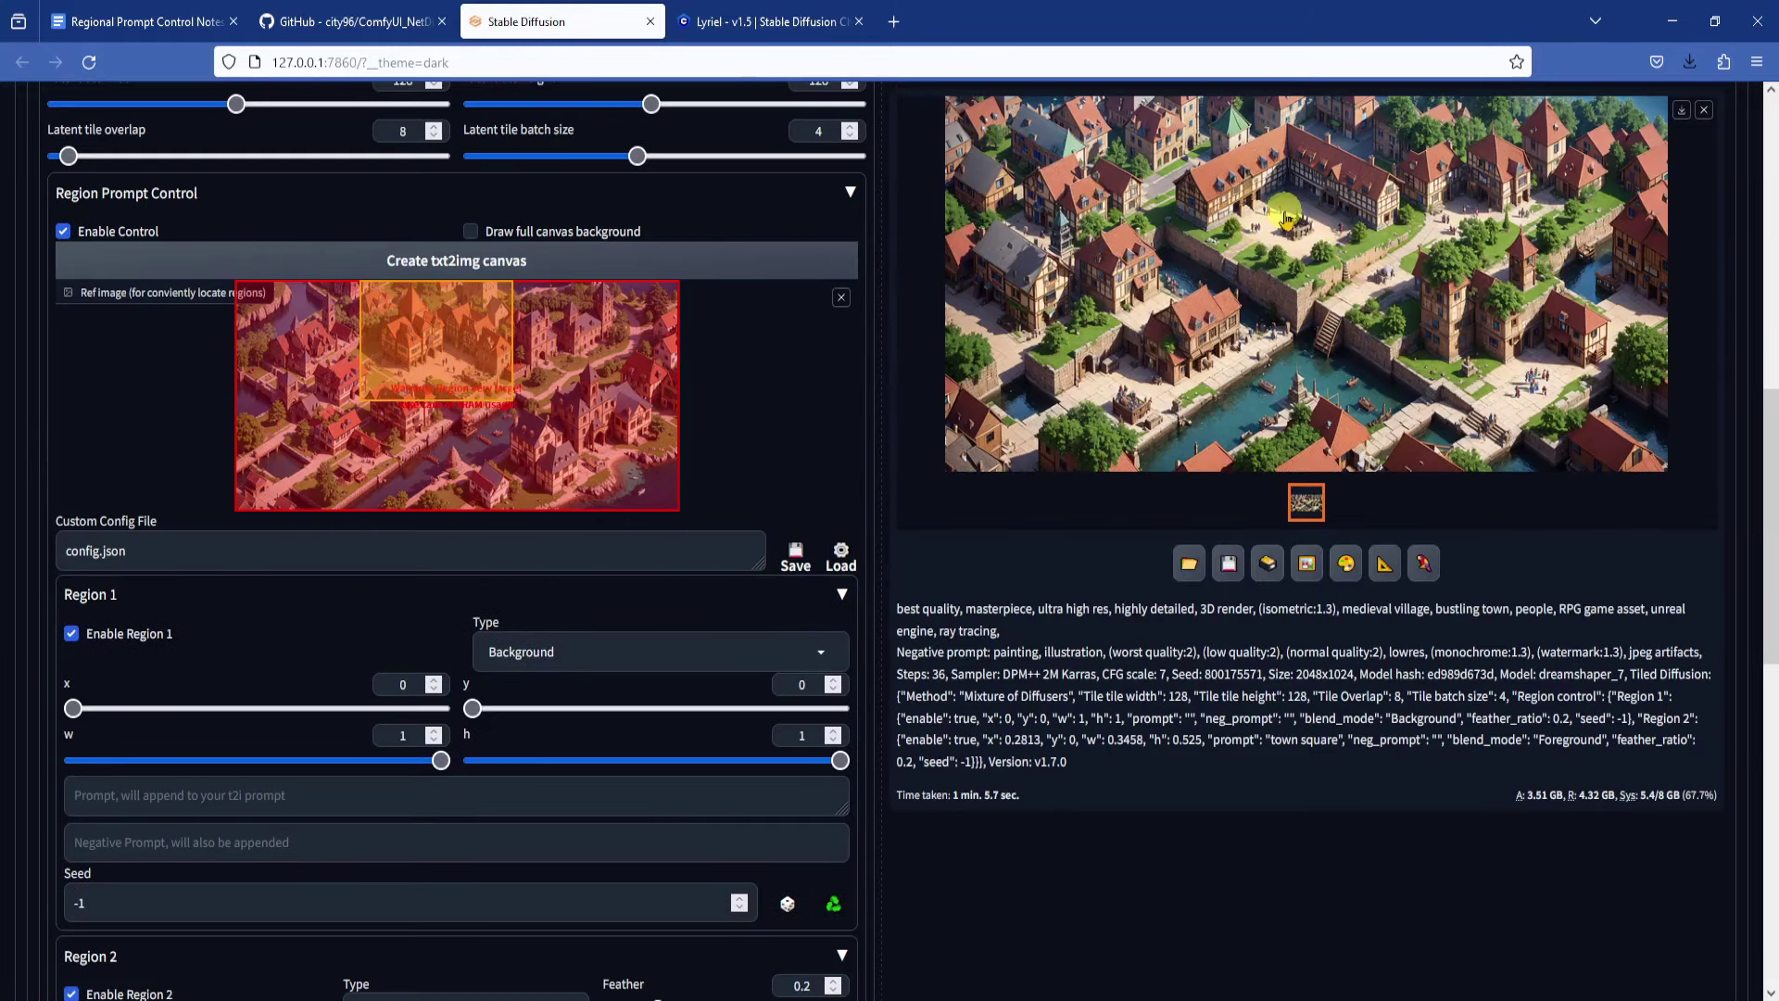
# Step: Replace the region reference image with the newest village render
pyautogui.click(1285, 220)
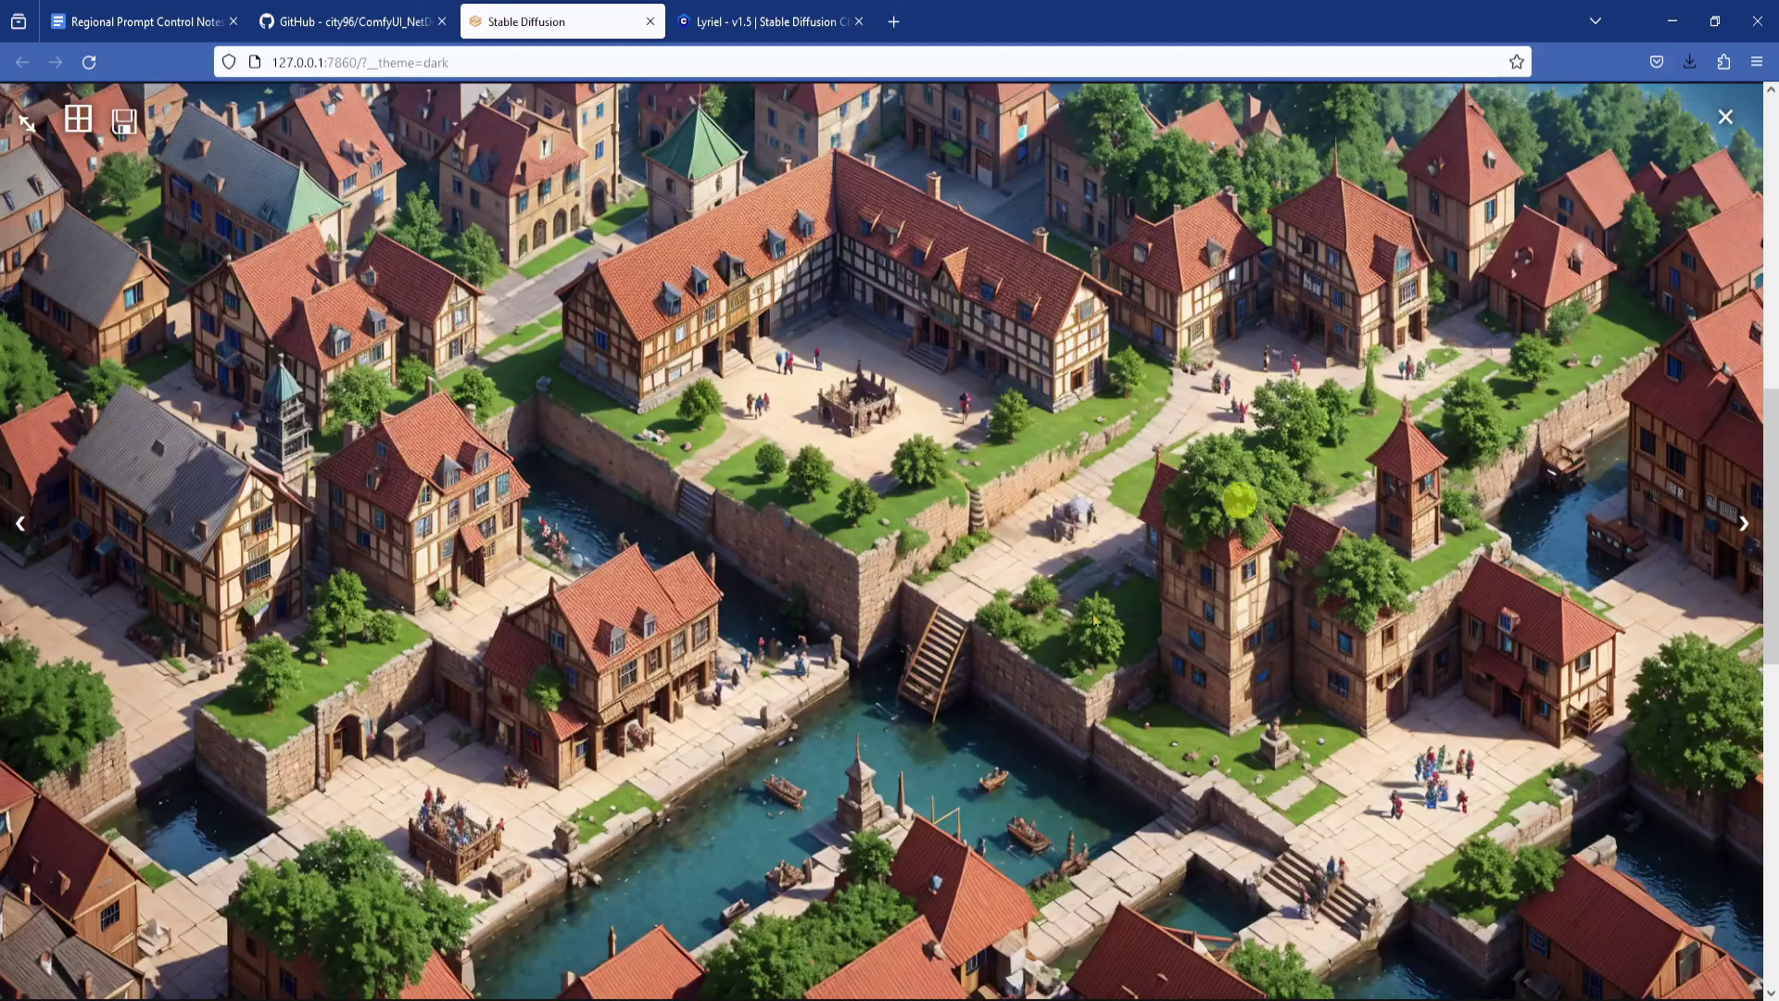
pyautogui.click(1725, 117)
pyautogui.click(837, 296)
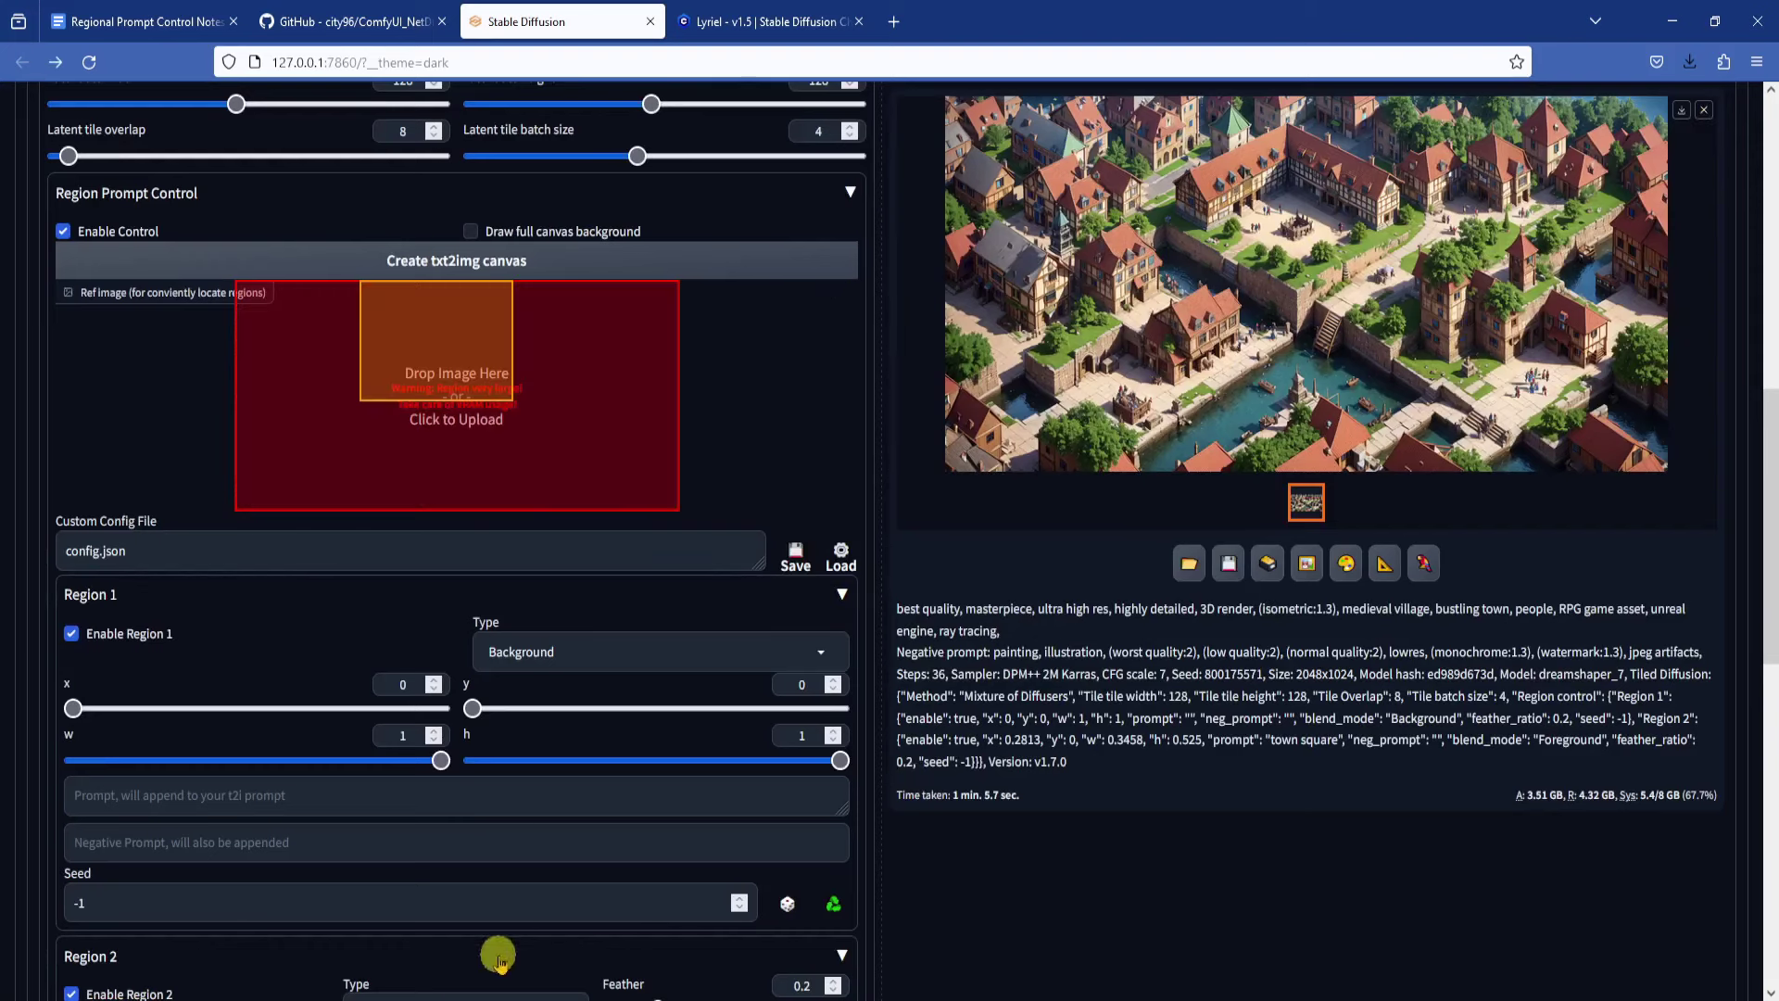
pyautogui.click(469, 964)
pyautogui.moveTo(1448, 338); pyautogui.dragTo(747, 409)
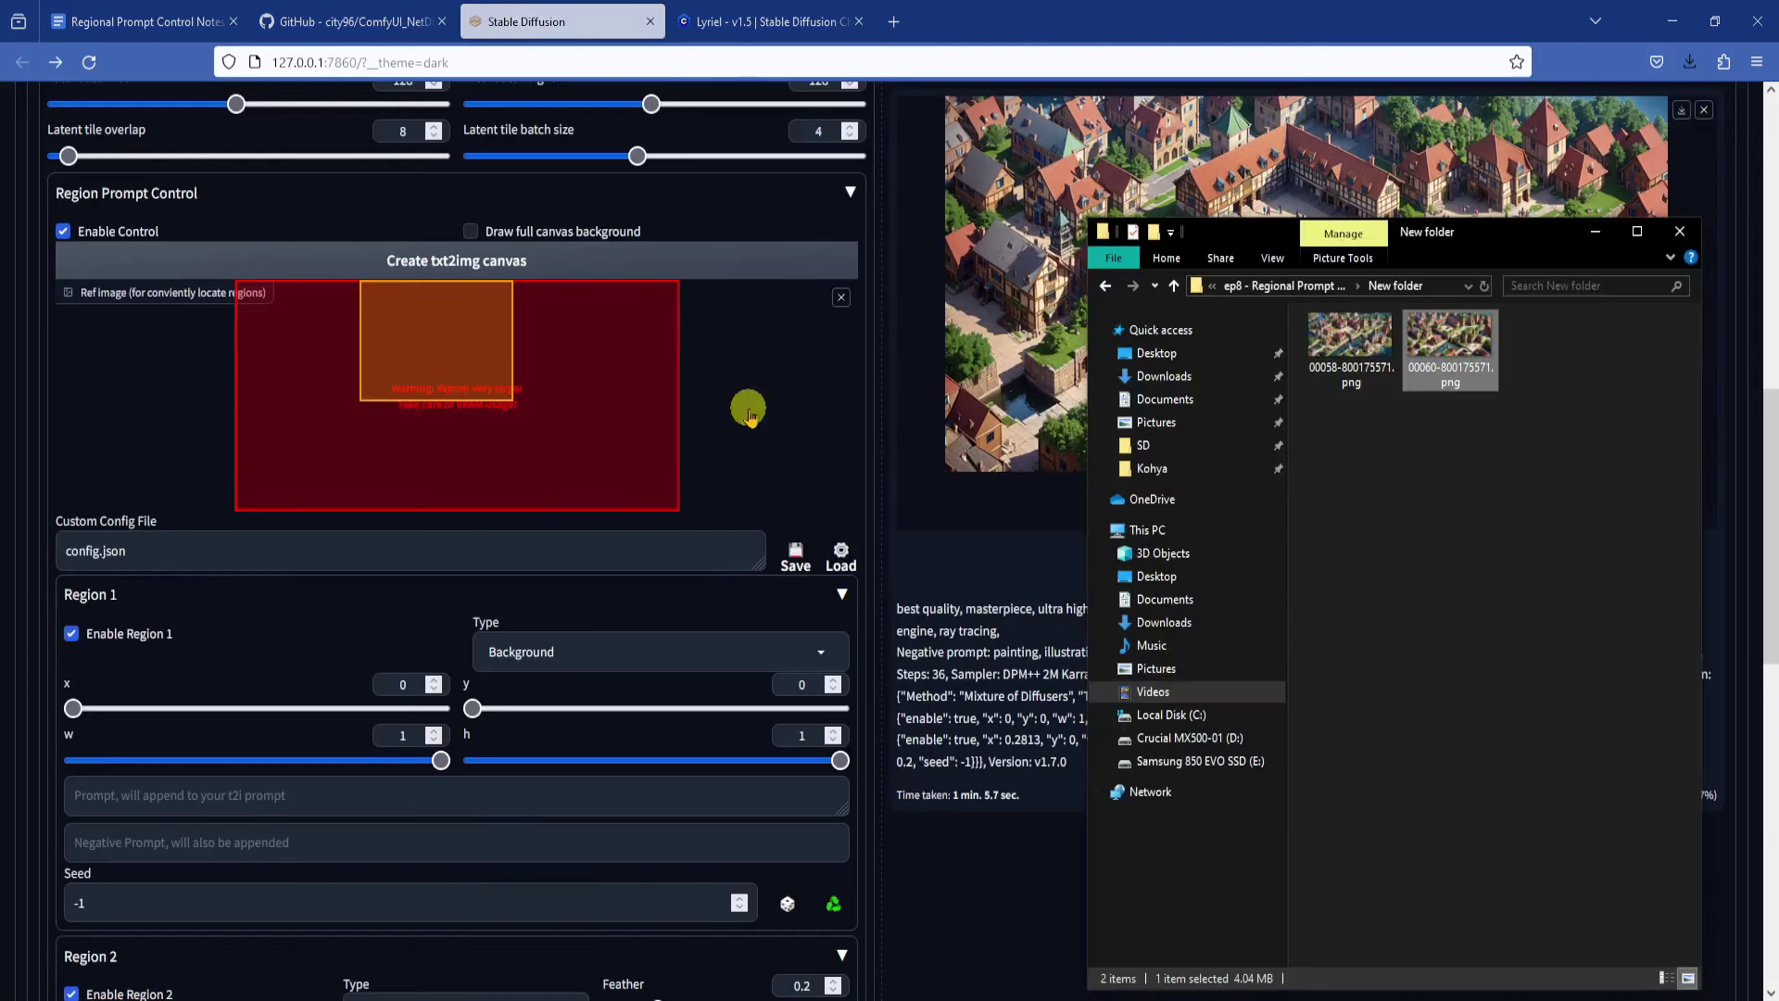
pyautogui.click(748, 409)
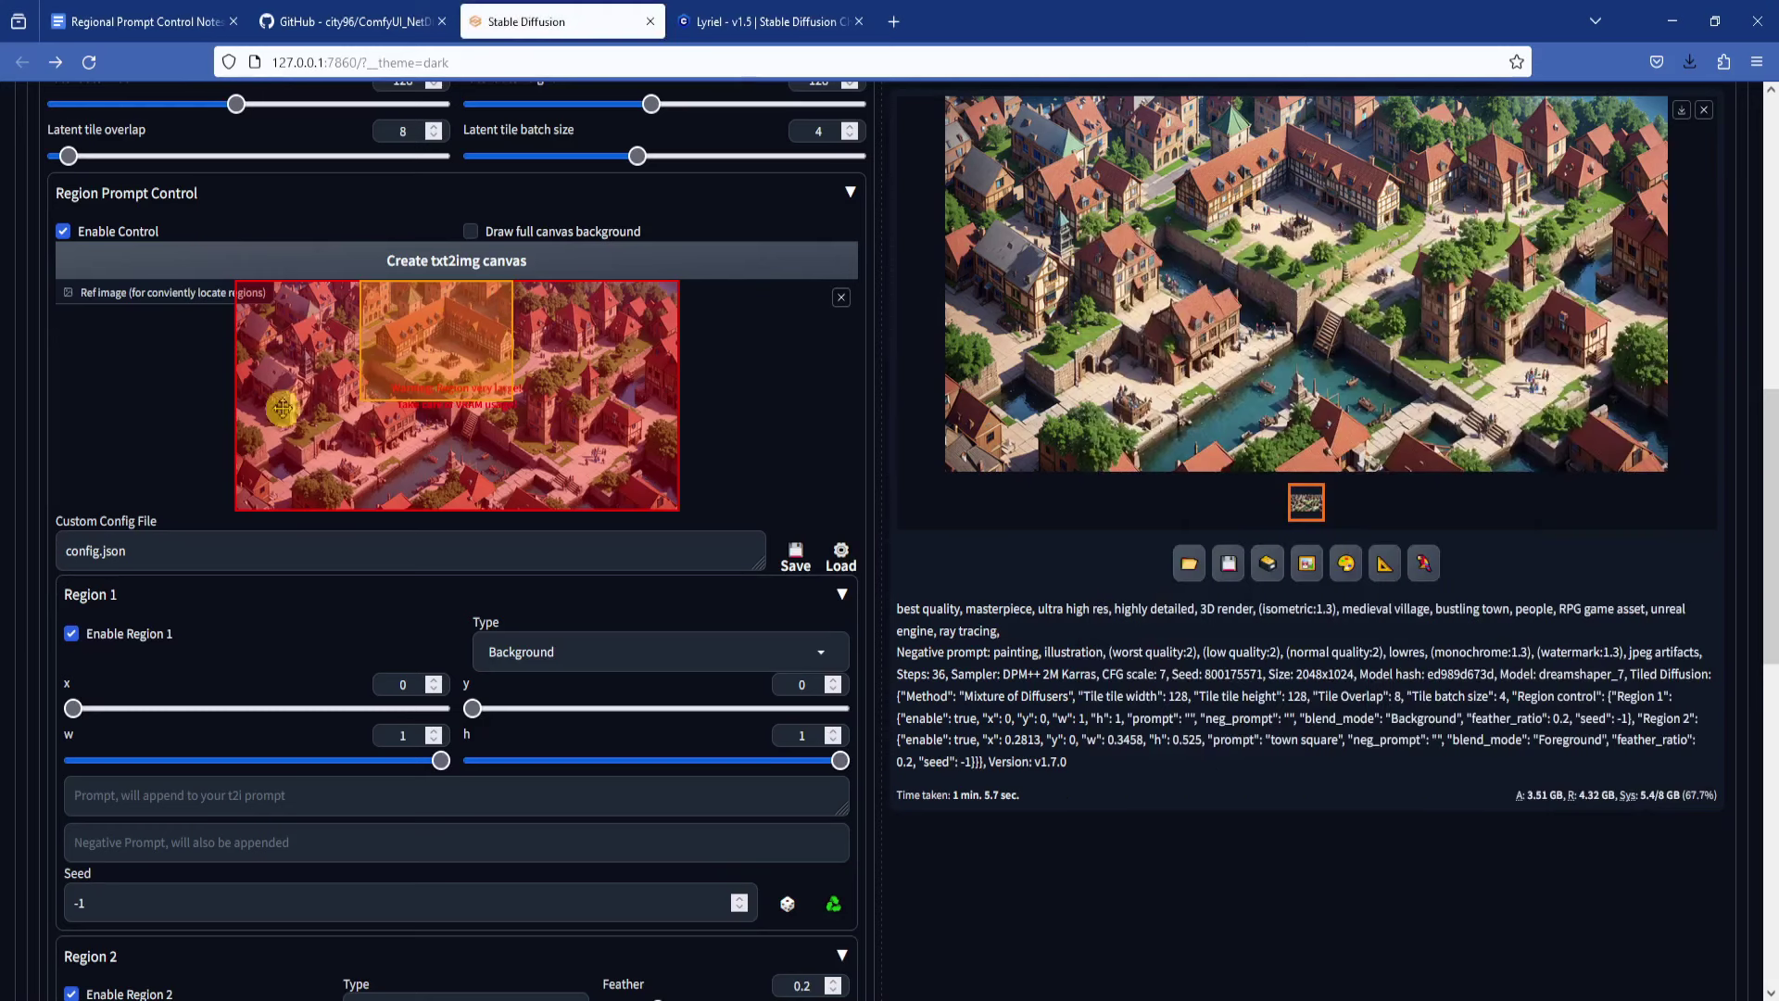
# Step: Enlarge the Region 2 box over the town square and view the latest render
pyautogui.scroll(-5, 920, 797)
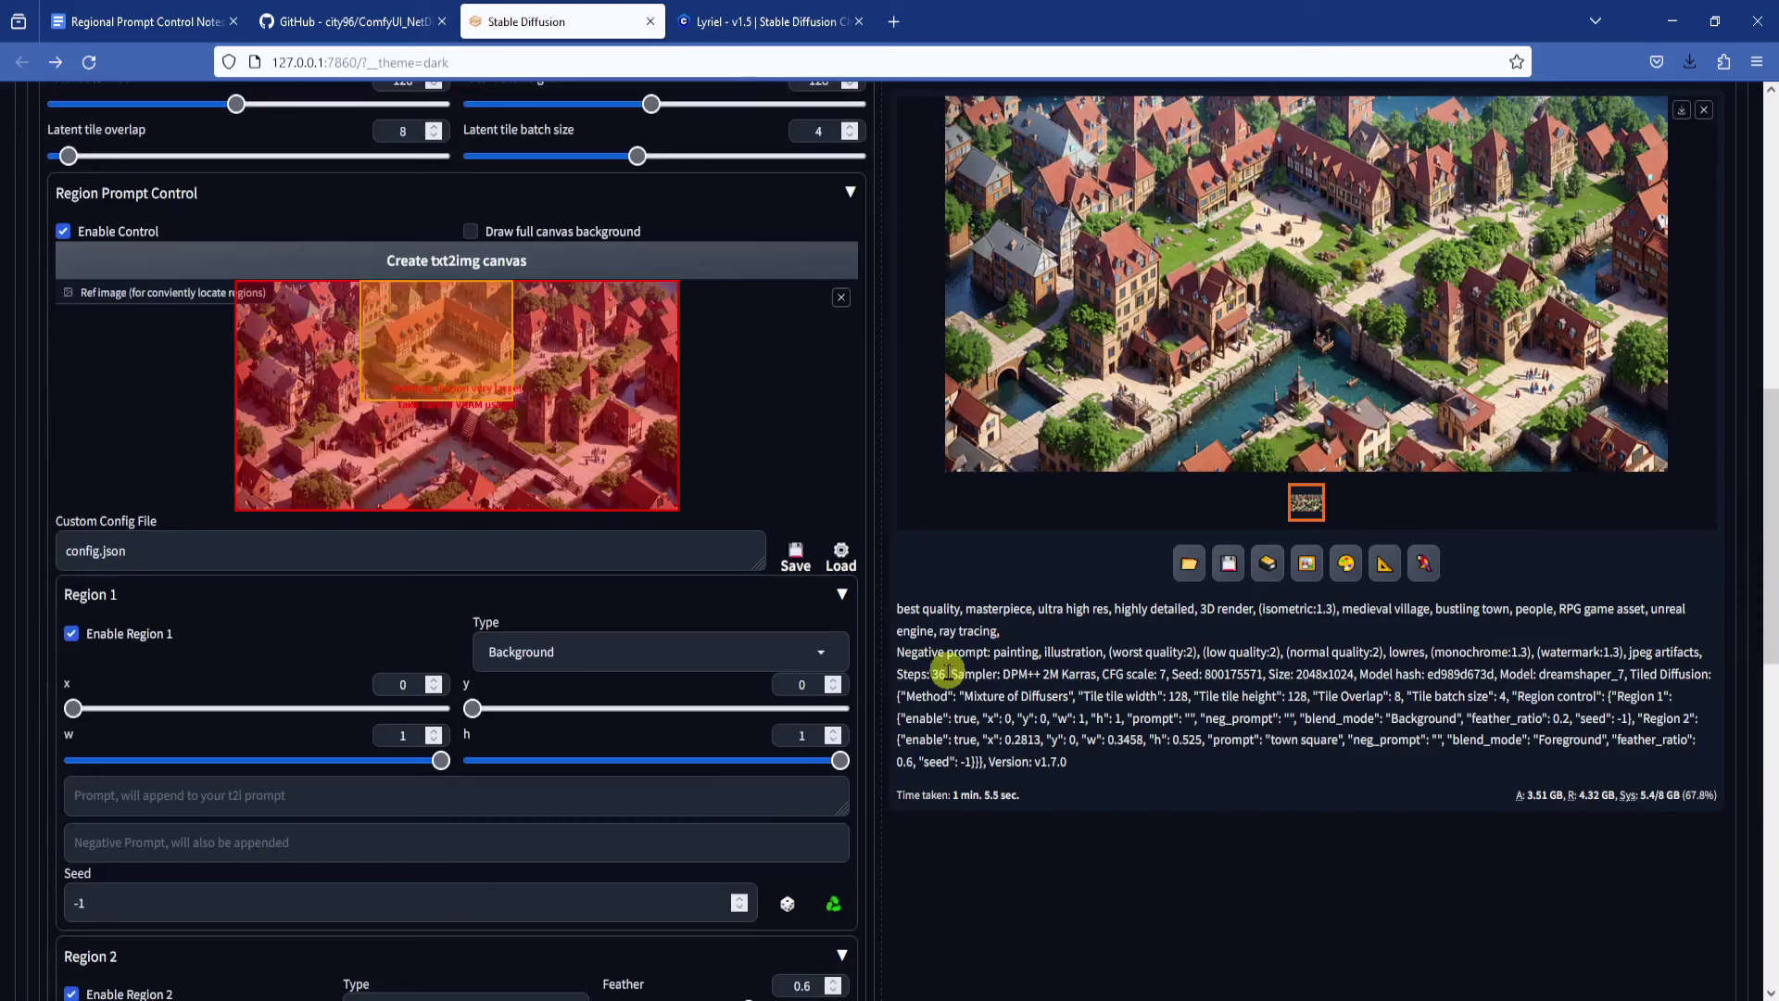
pyautogui.moveTo(513, 400); pyautogui.dragTo(535, 425)
pyautogui.scroll(-5, 987, 833)
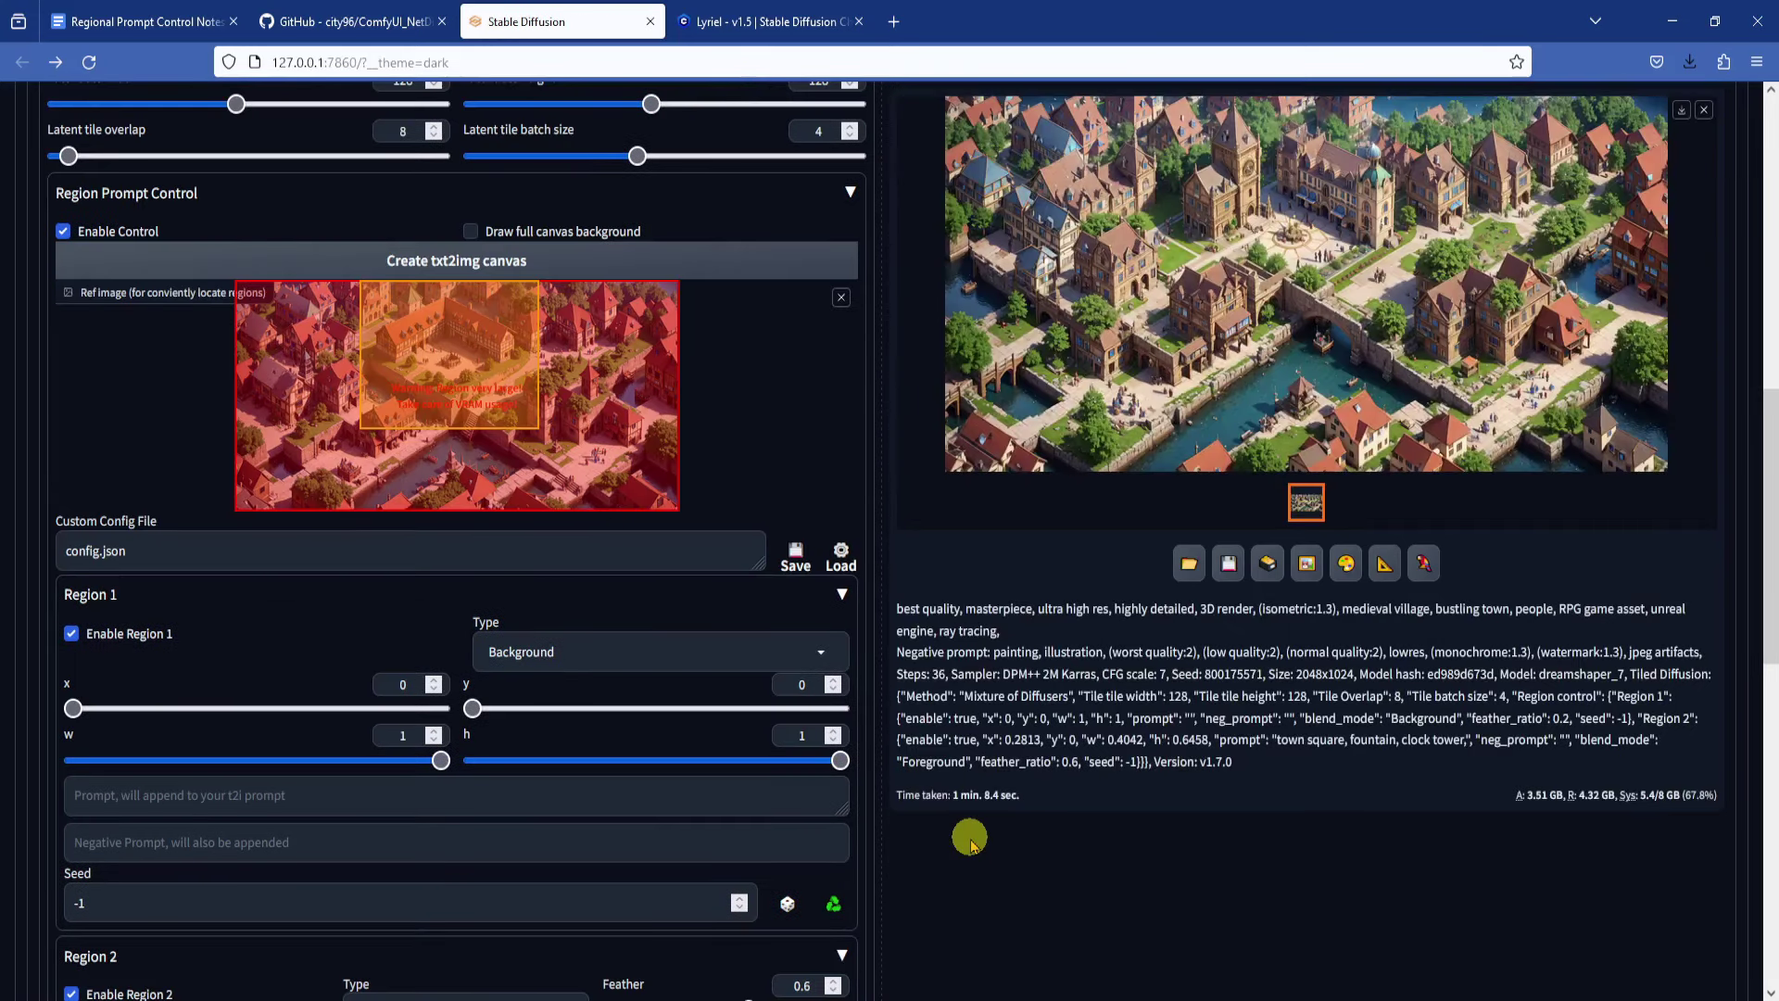
pyautogui.click(1321, 190)
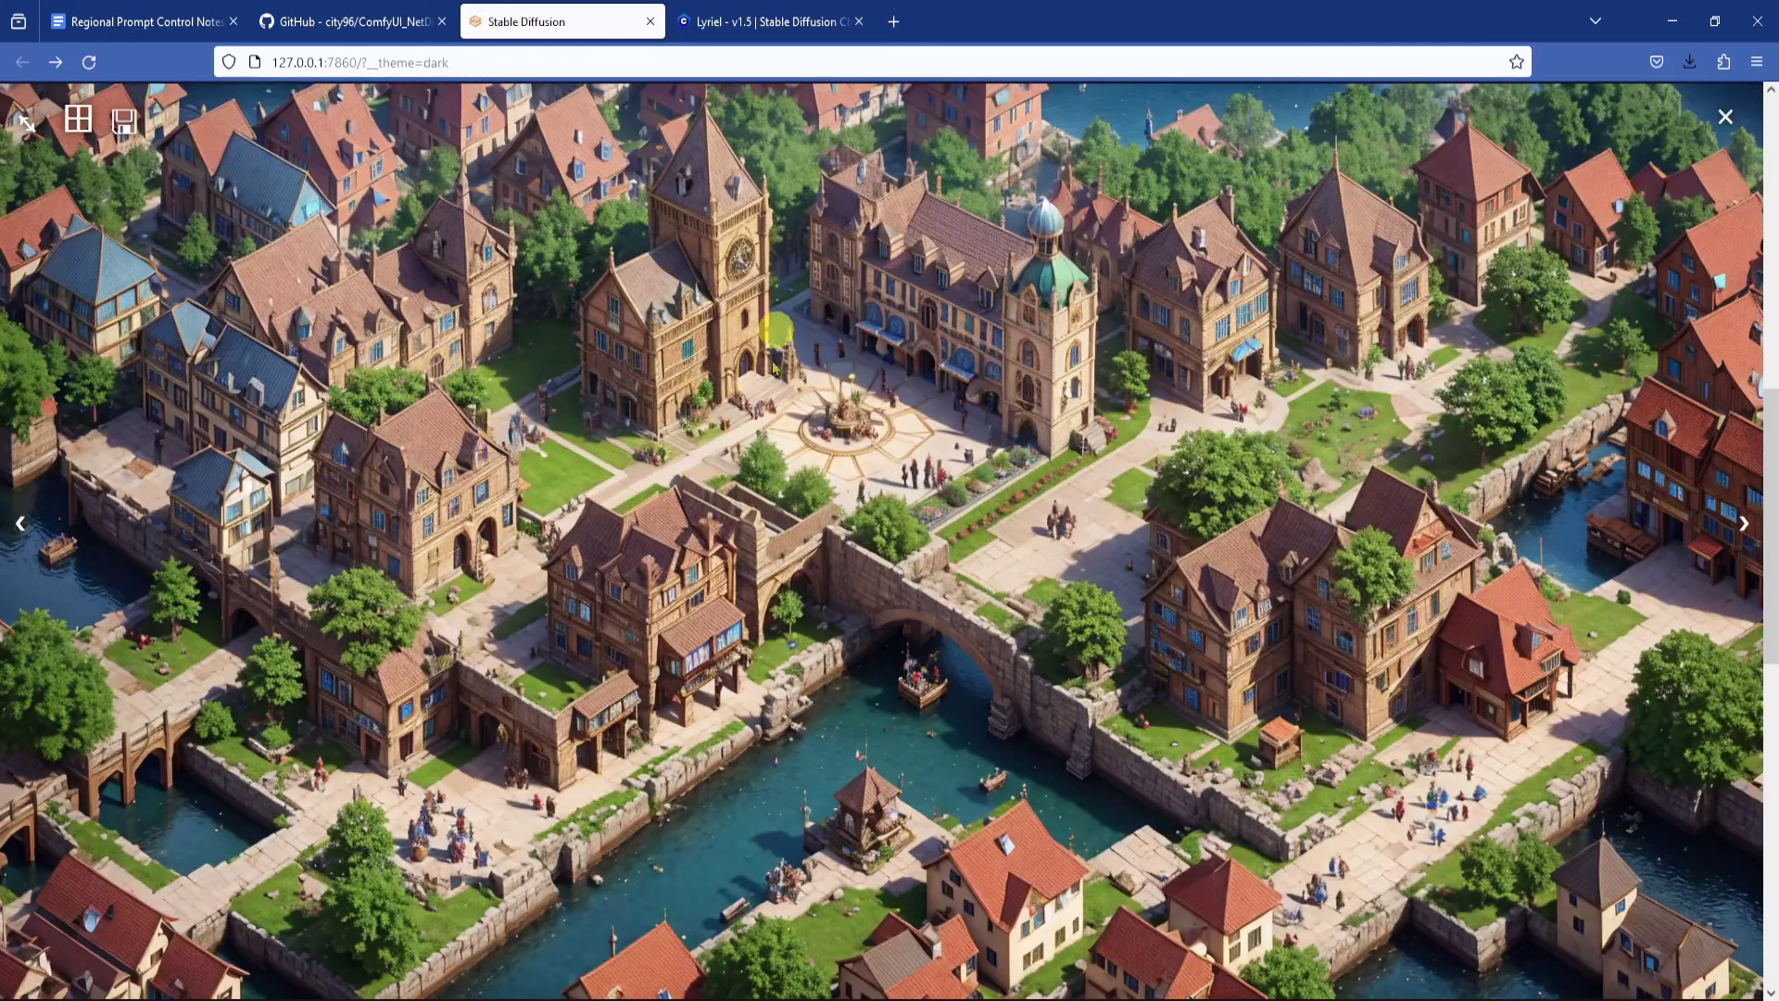
# Step: Enable Region 3 as a foreground box along the left edge, then enable Region 4
pyautogui.click(1072, 741)
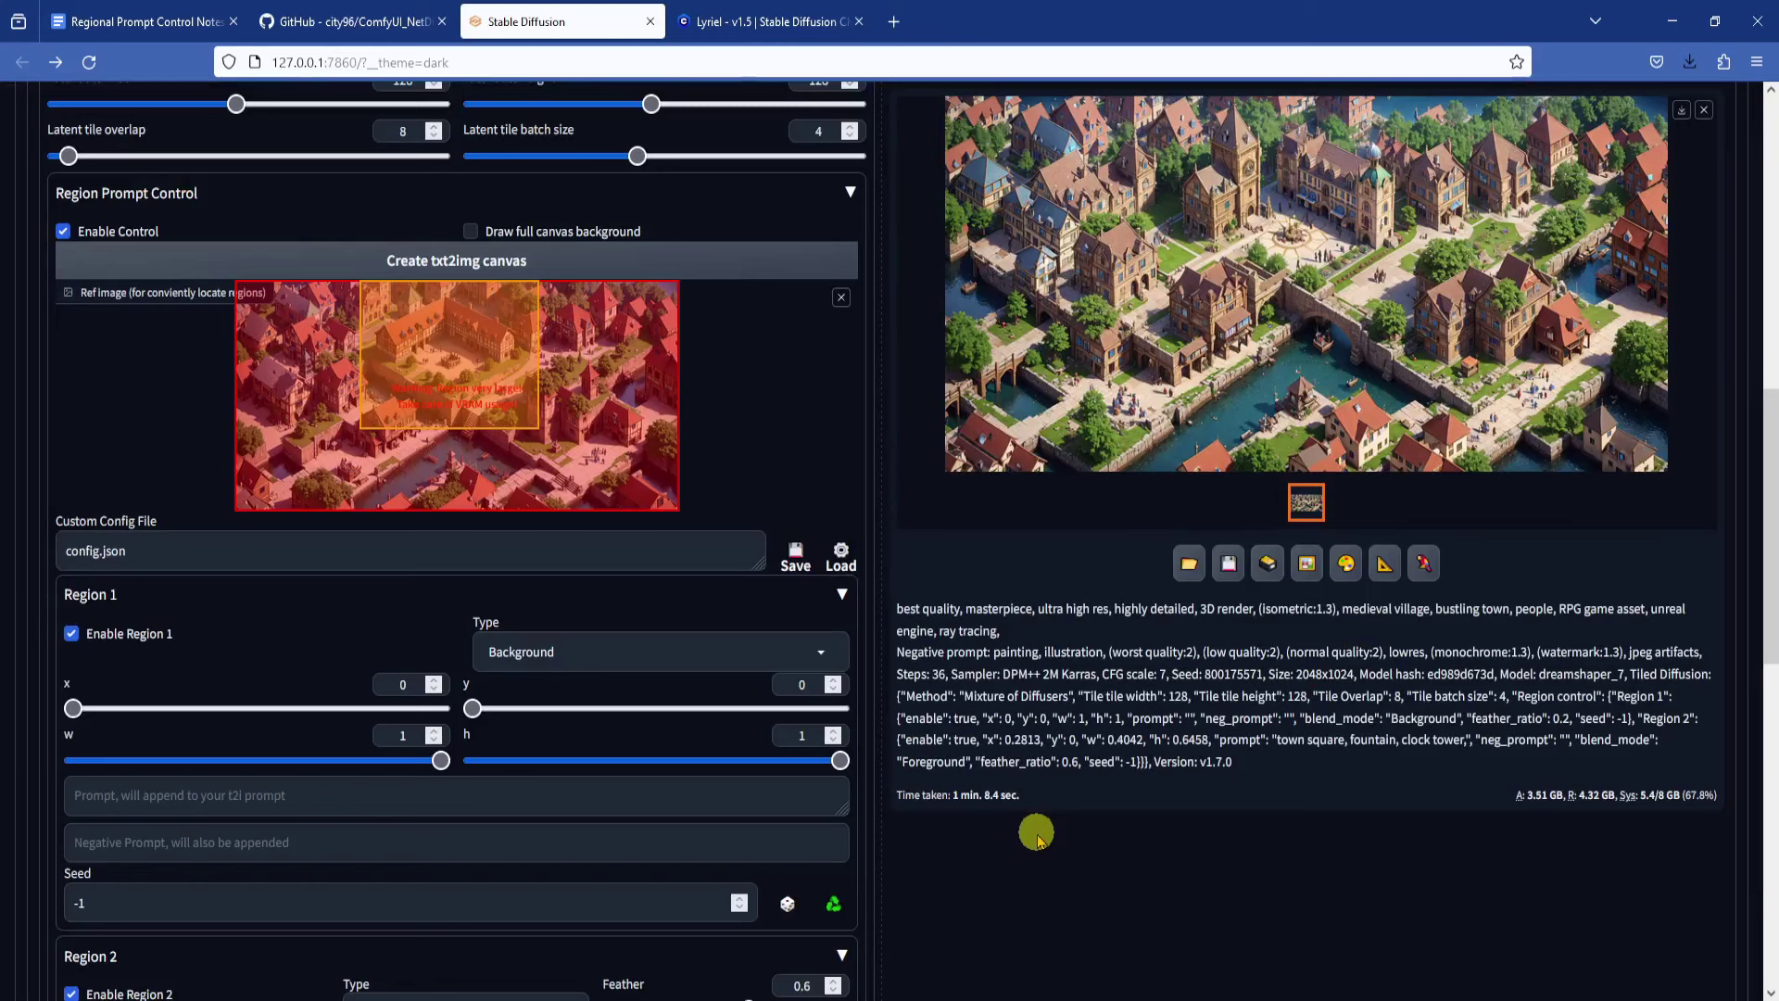
pyautogui.scroll(-10, 1036, 832)
pyautogui.click(735, 627)
pyautogui.click(71, 668)
pyautogui.click(577, 681)
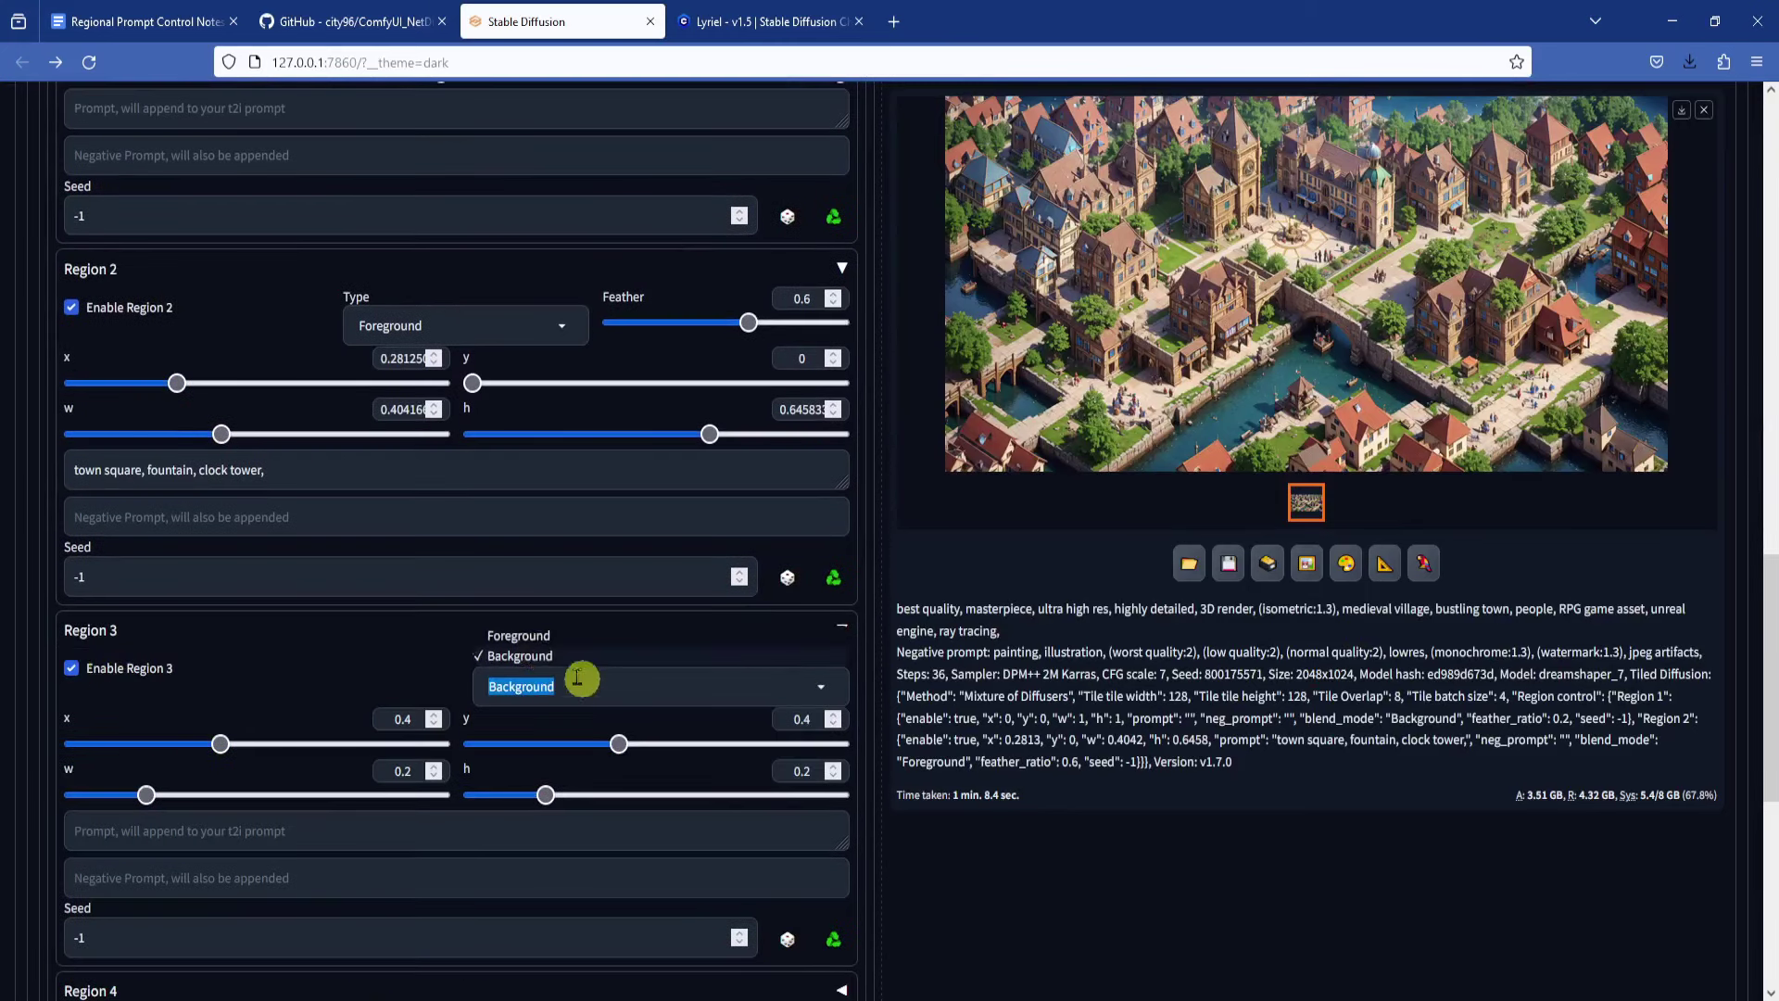
pyautogui.click(518, 636)
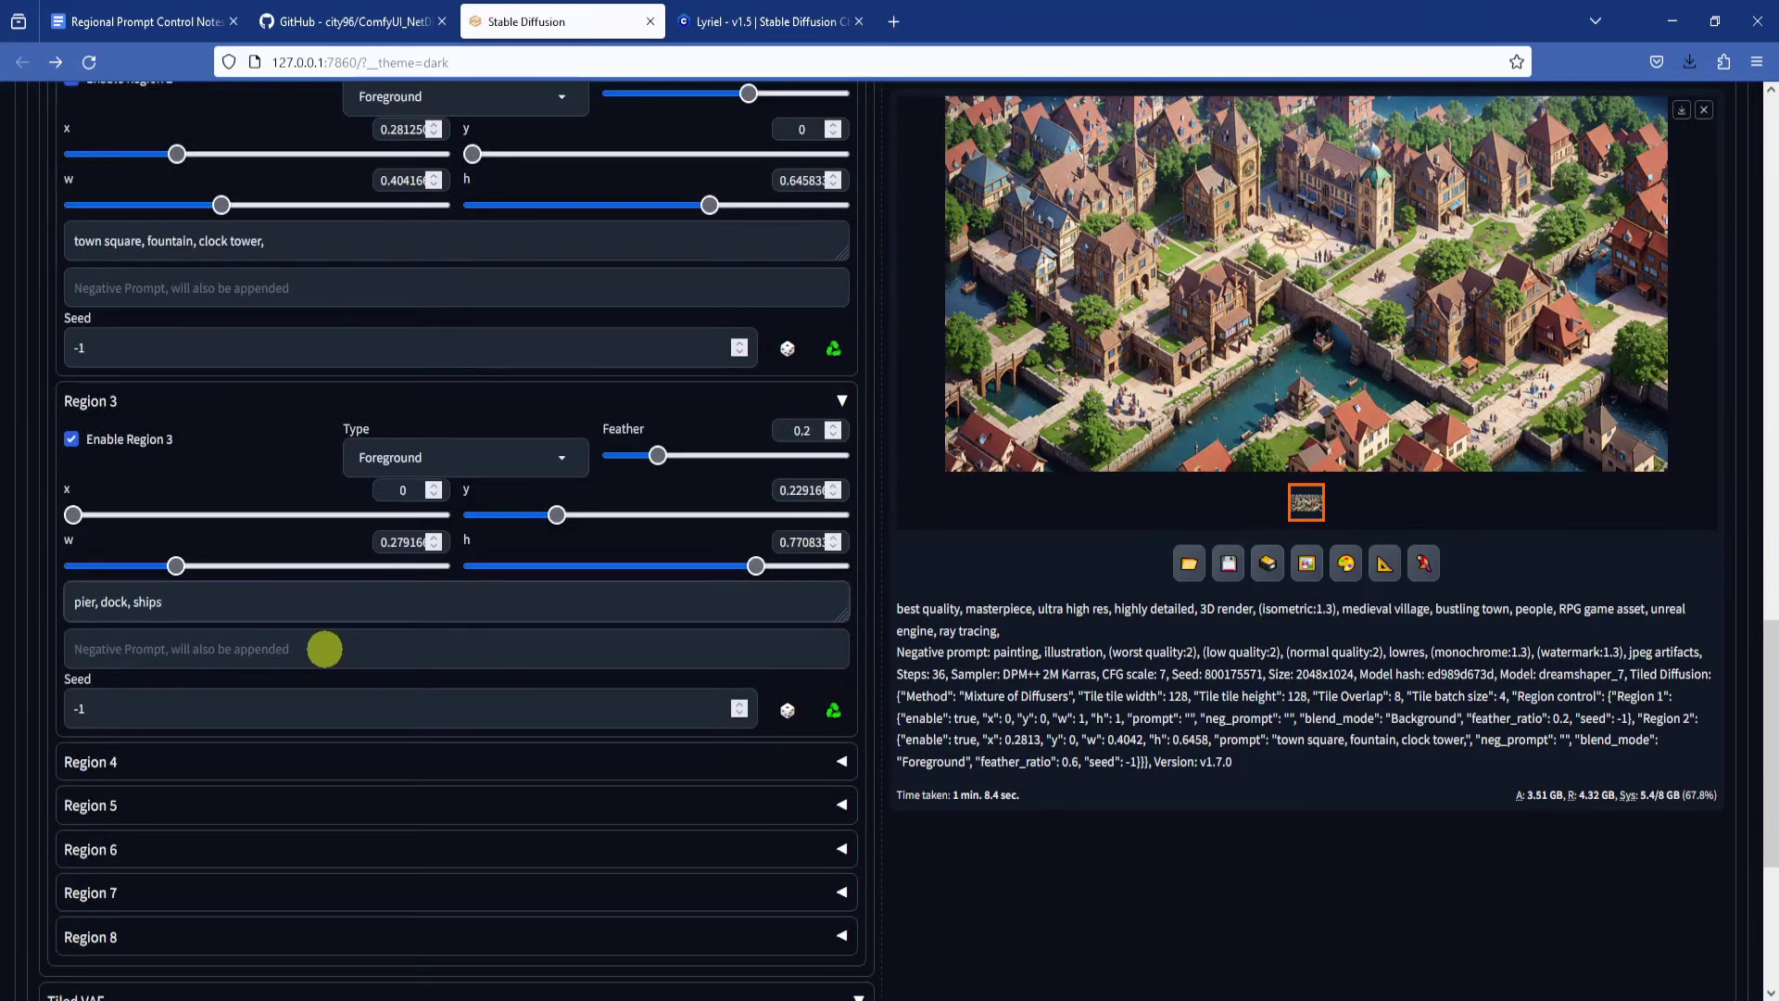
pyautogui.scroll(12, 914, 778)
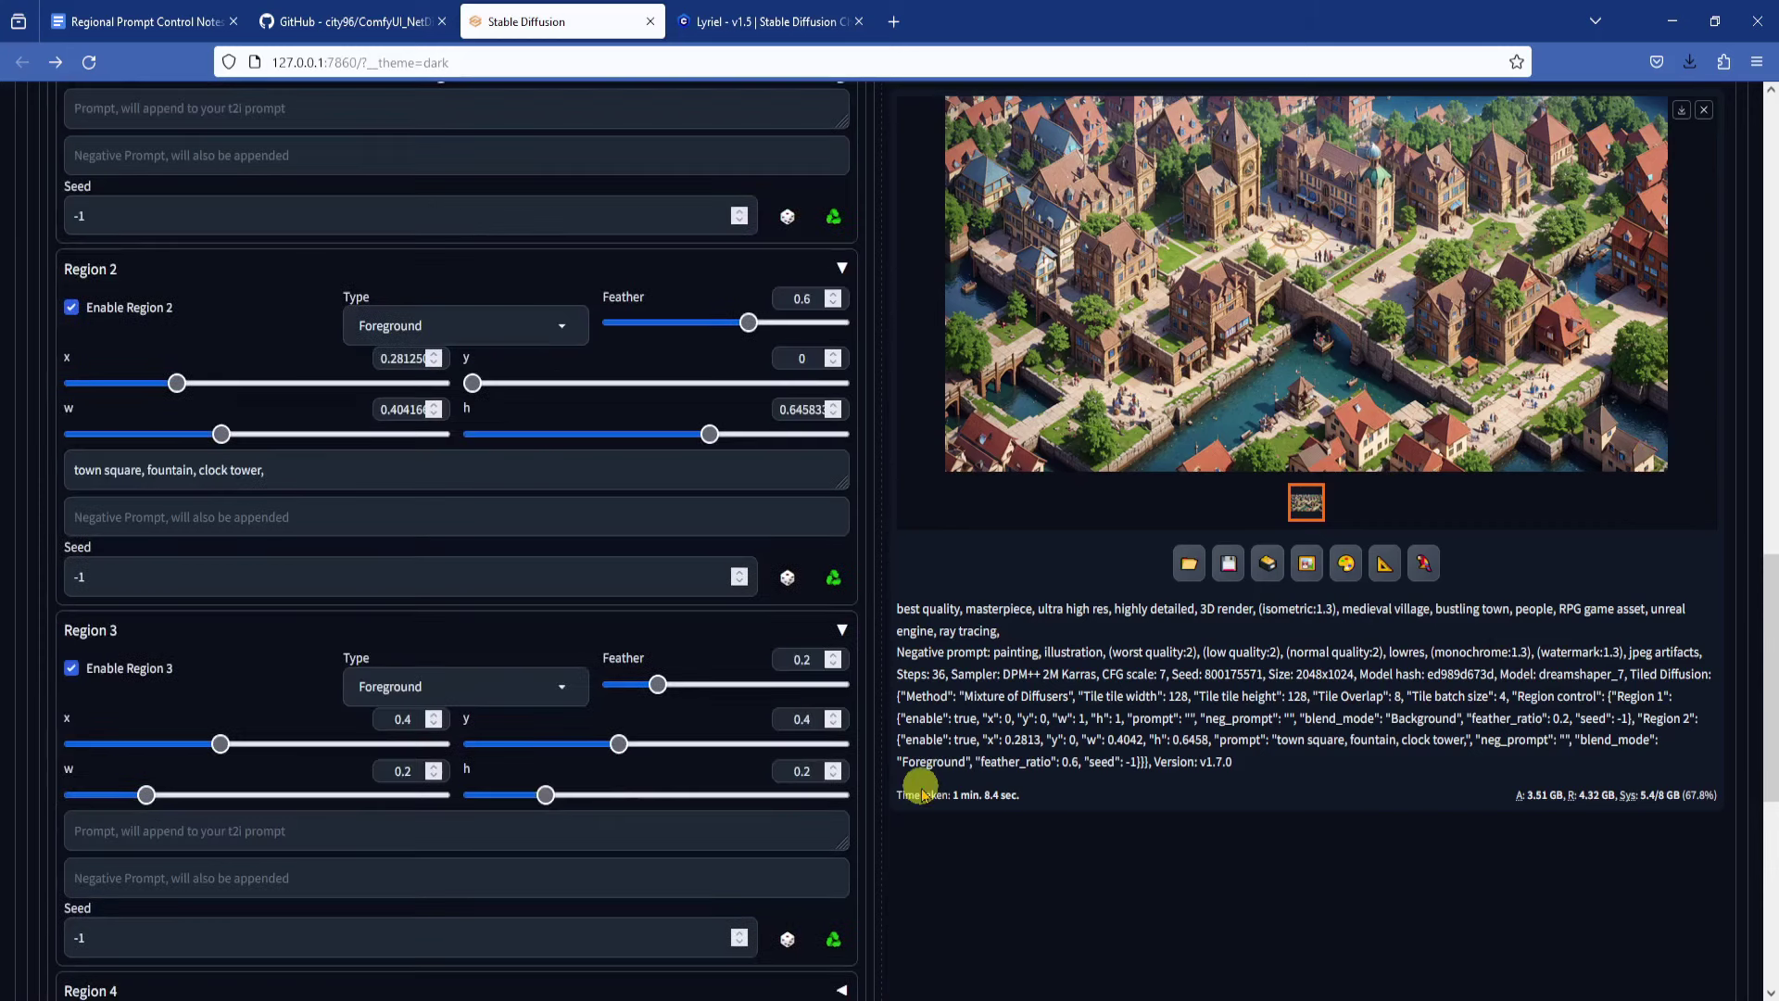
pyautogui.moveTo(463, 626); pyautogui.dragTo(356, 772)
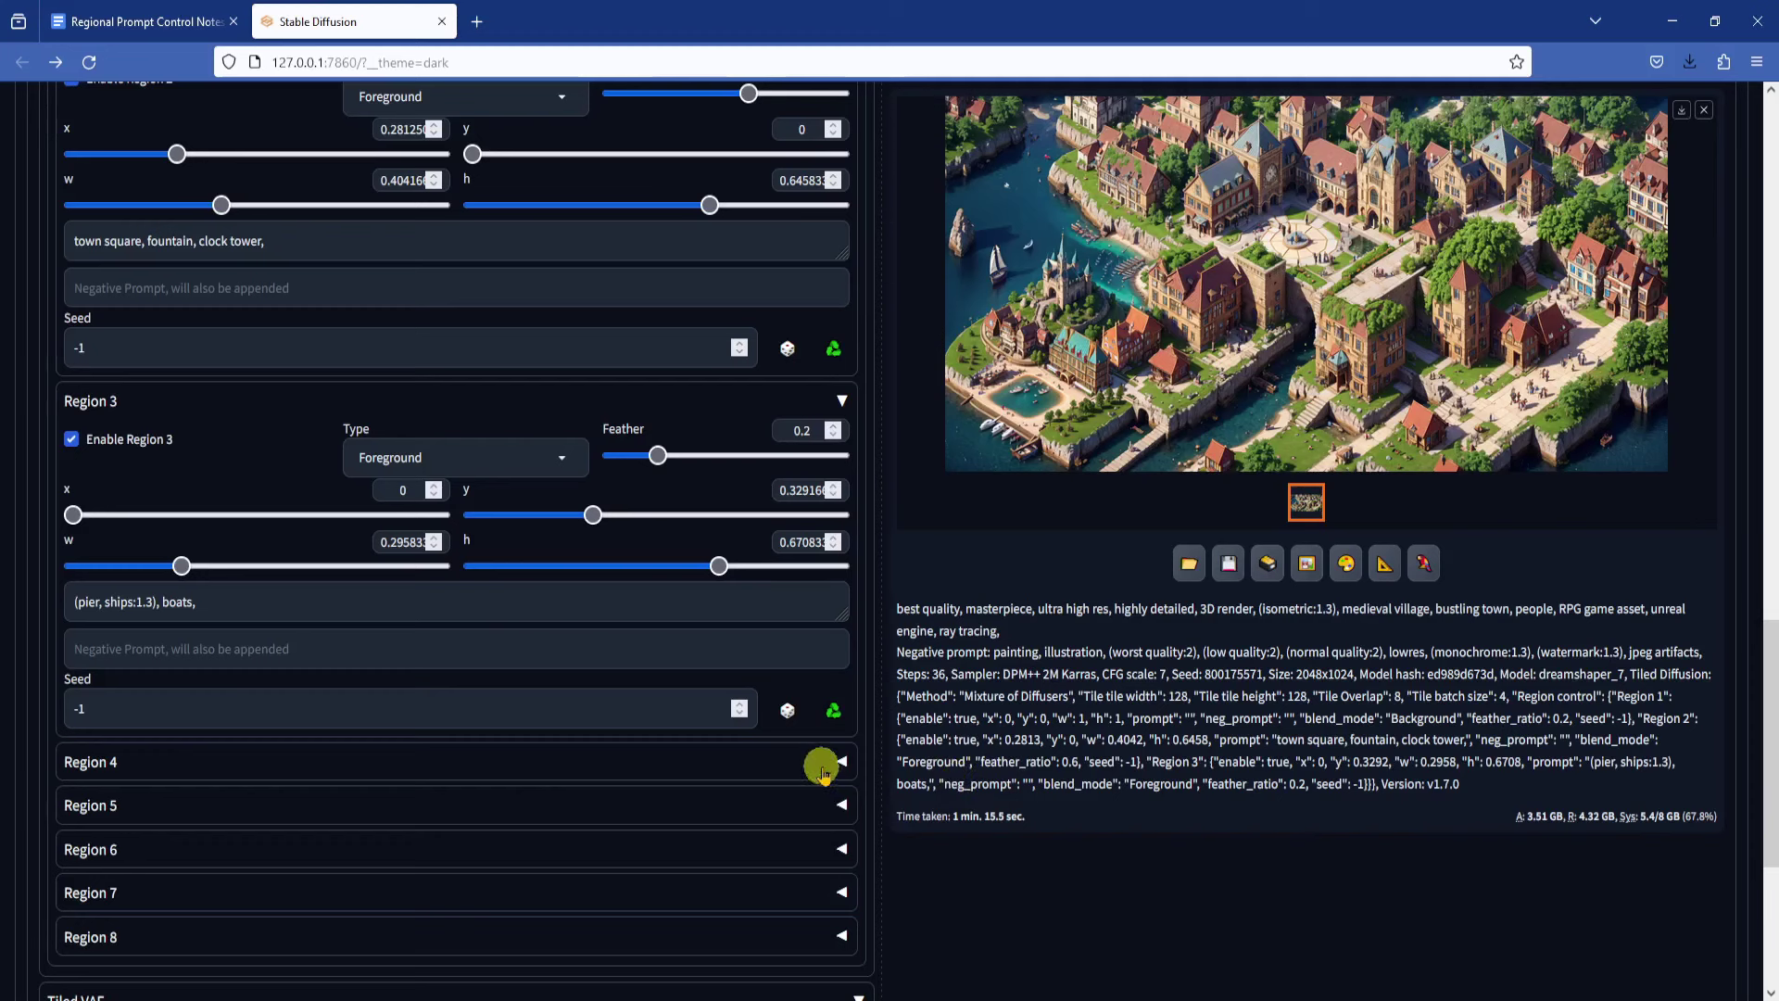
pyautogui.click(821, 766)
pyautogui.click(84, 797)
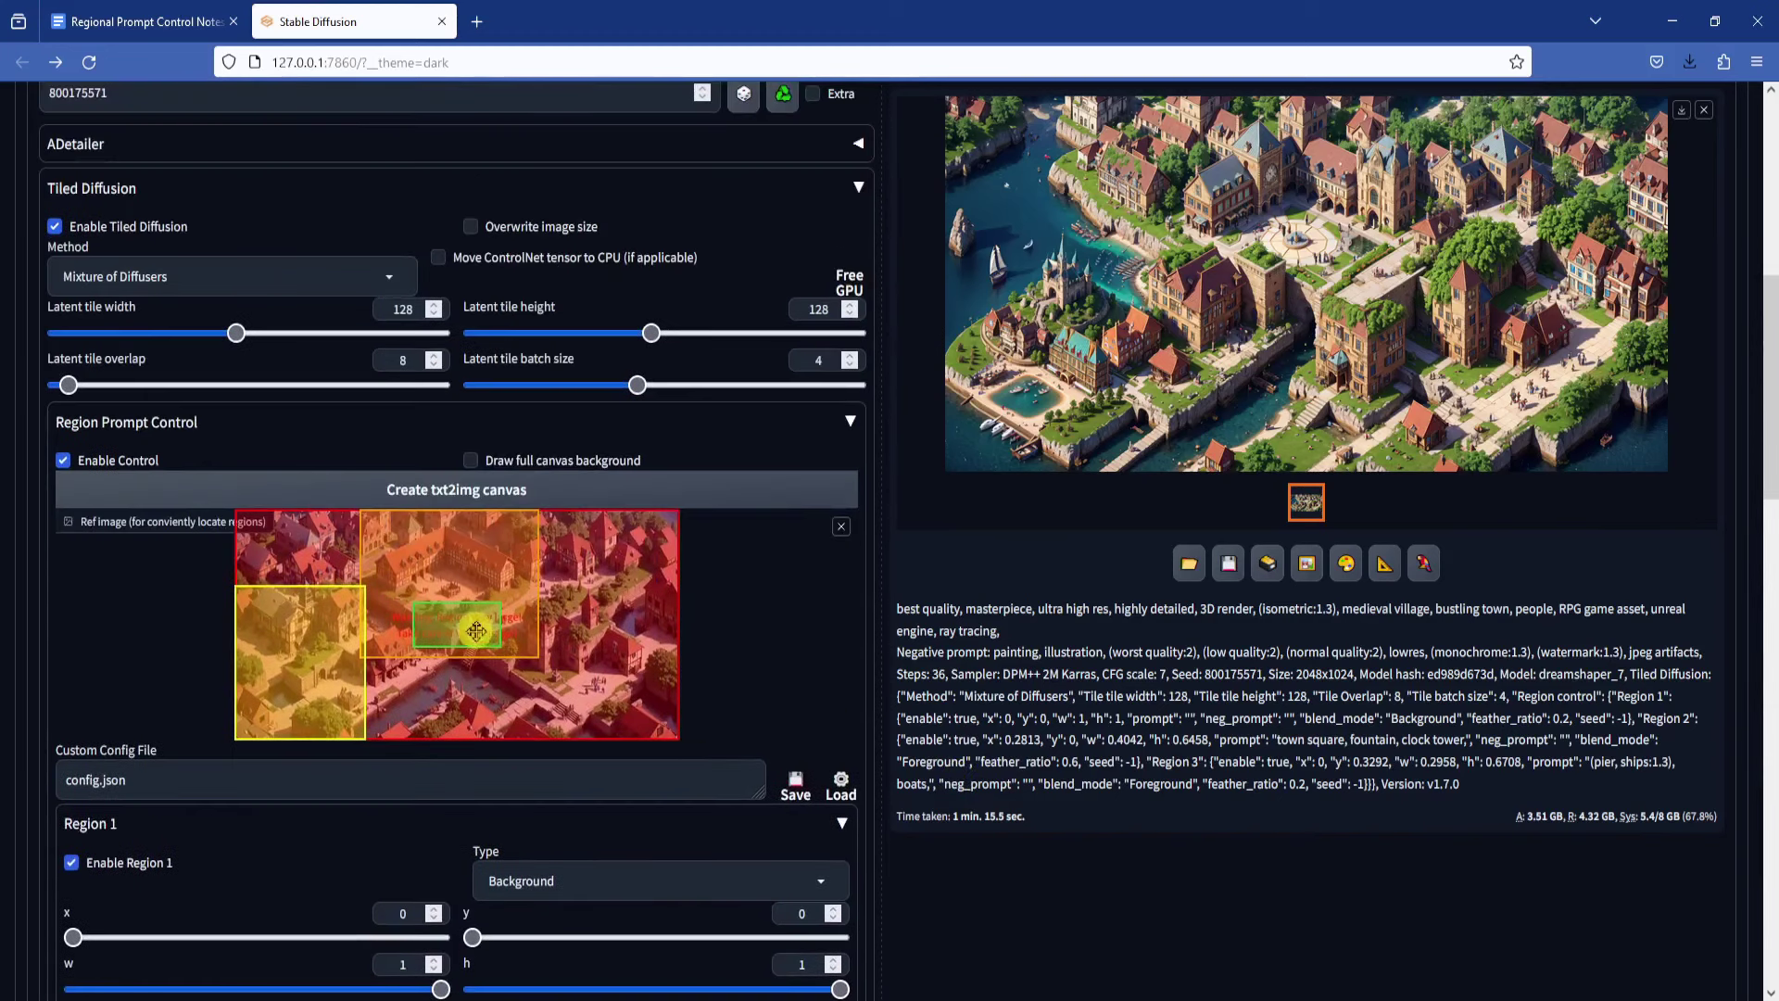
# Step: Place Region 4 near the centre as a foreground region with feather 0.6
pyautogui.moveTo(468, 632); pyautogui.dragTo(556, 760)
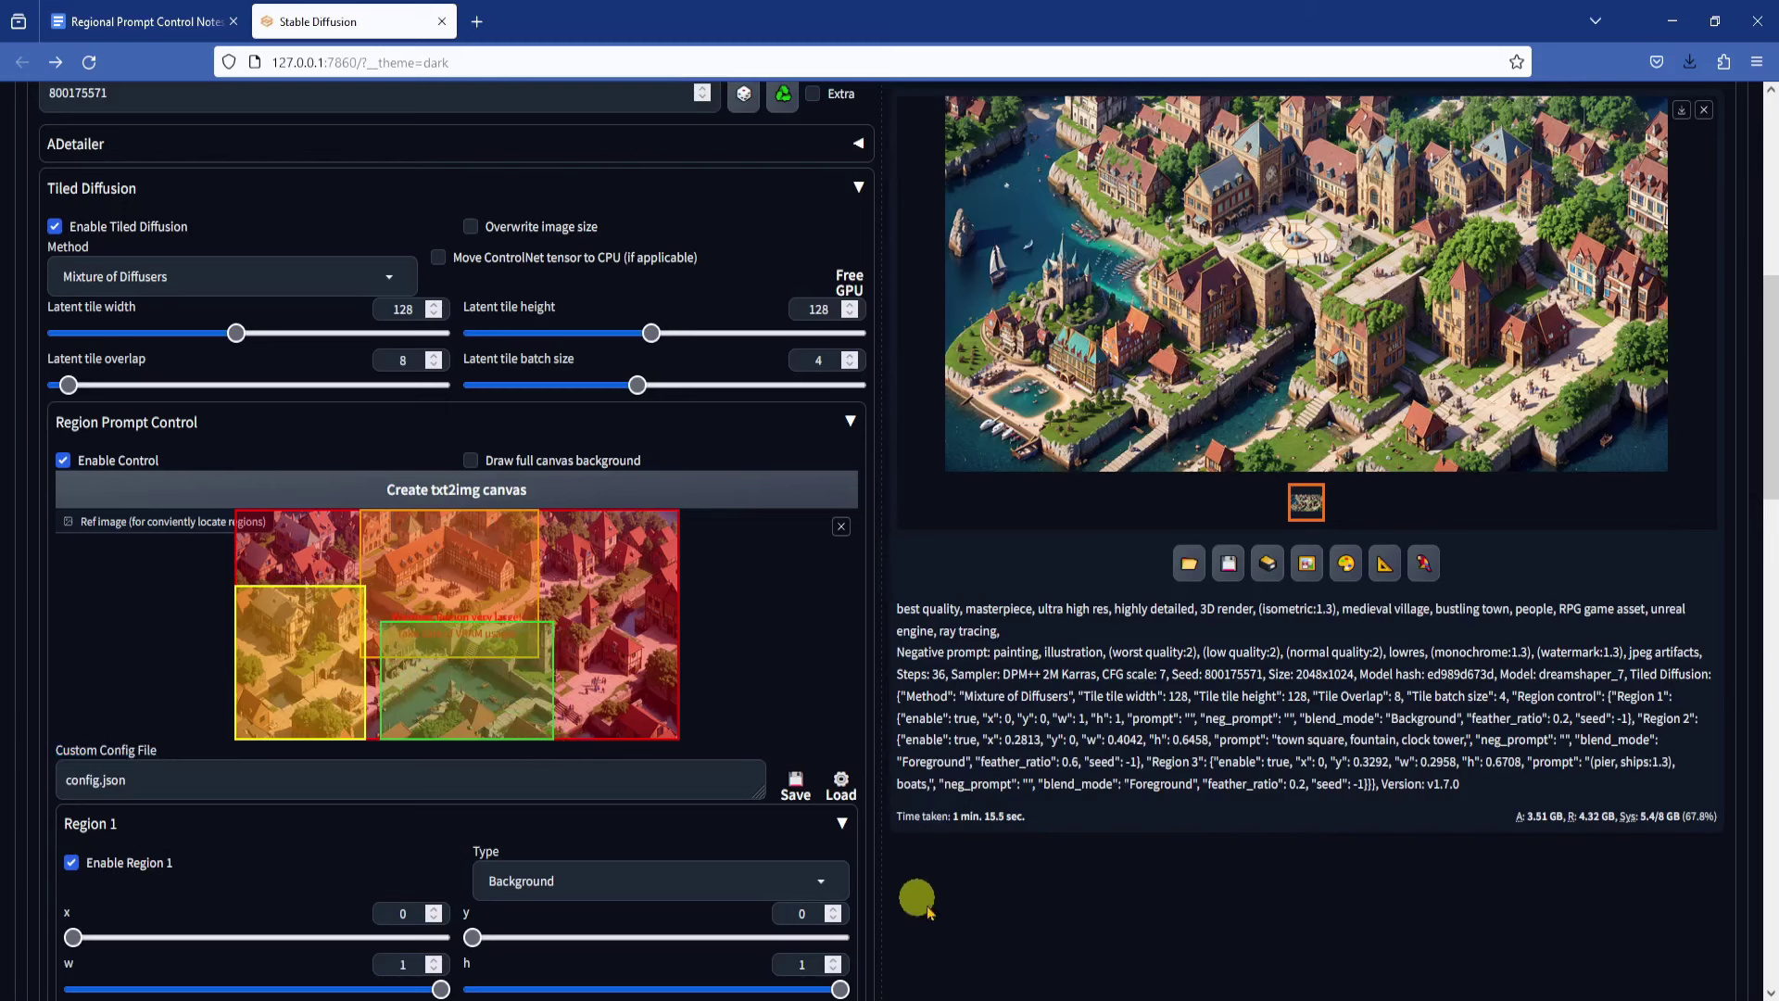
pyautogui.scroll(-10, 361, 492)
pyautogui.click(464, 361)
pyautogui.click(556, 401)
pyautogui.click(748, 358)
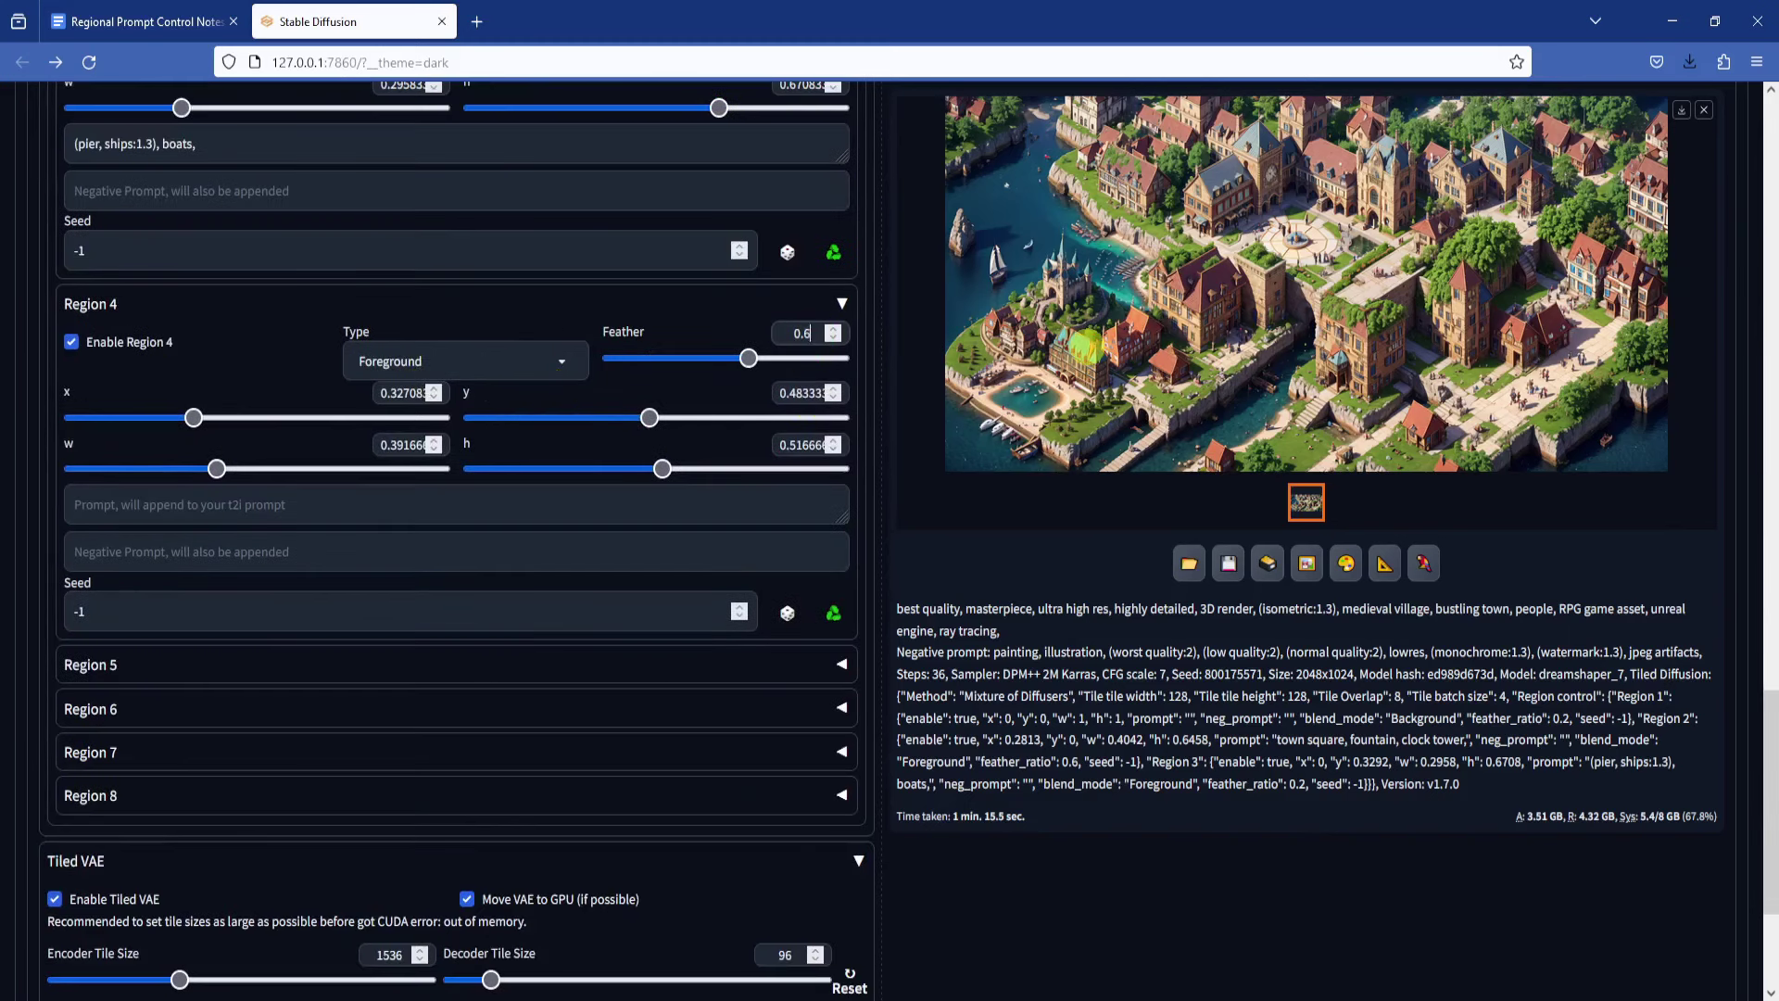
pyautogui.click(269, 505)
pyautogui.click(263, 561)
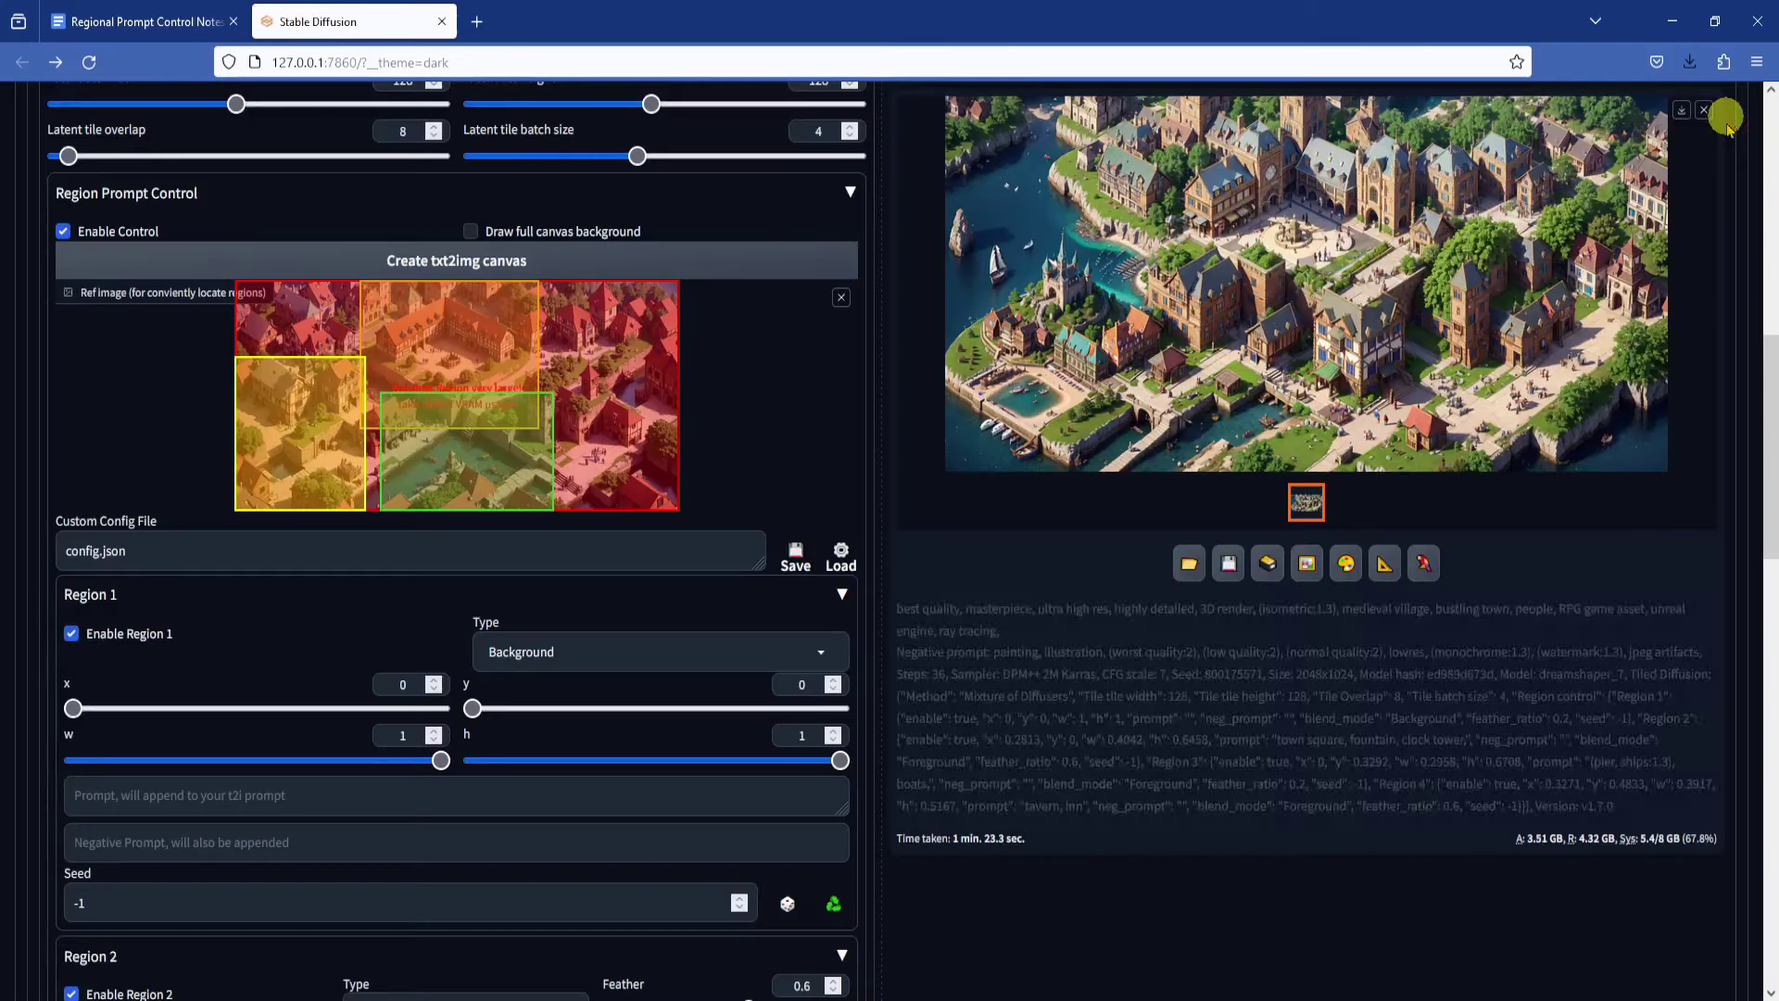
pyautogui.scroll(-10, 965, 870)
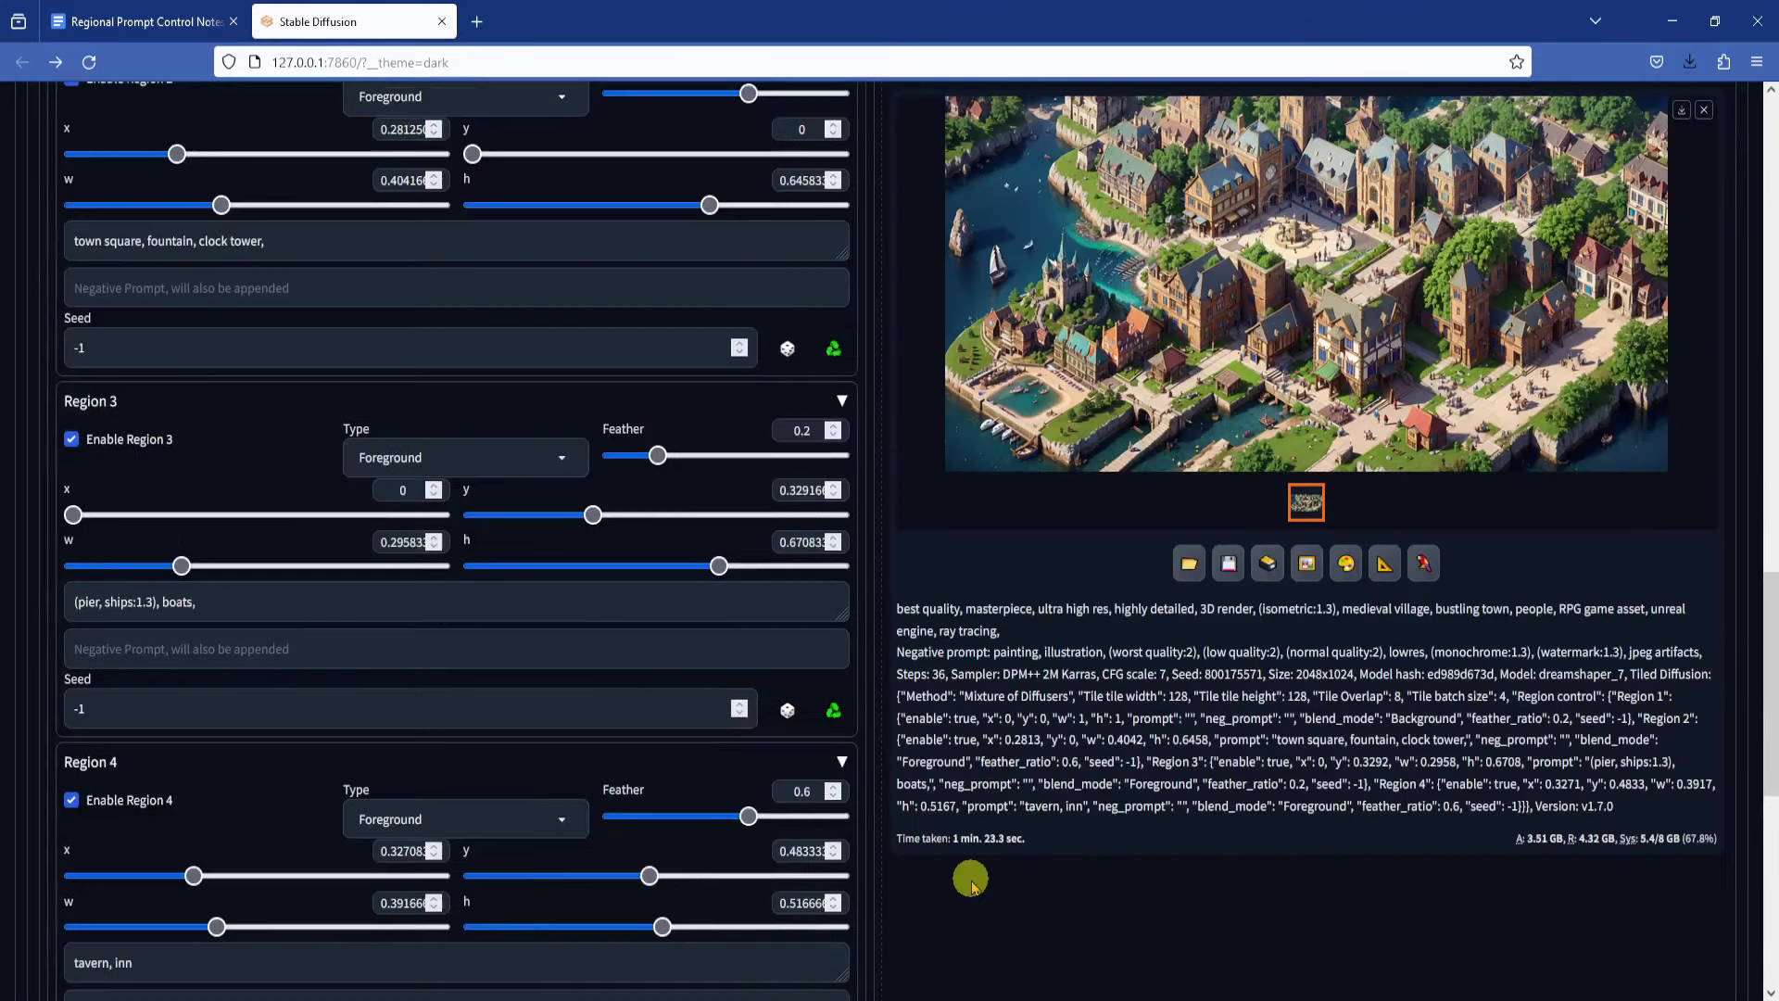
# Step: Enable Region 5 as a foreground region with feather 0.5
pyautogui.click(120, 400)
pyautogui.click(117, 432)
pyautogui.click(535, 448)
pyautogui.click(535, 479)
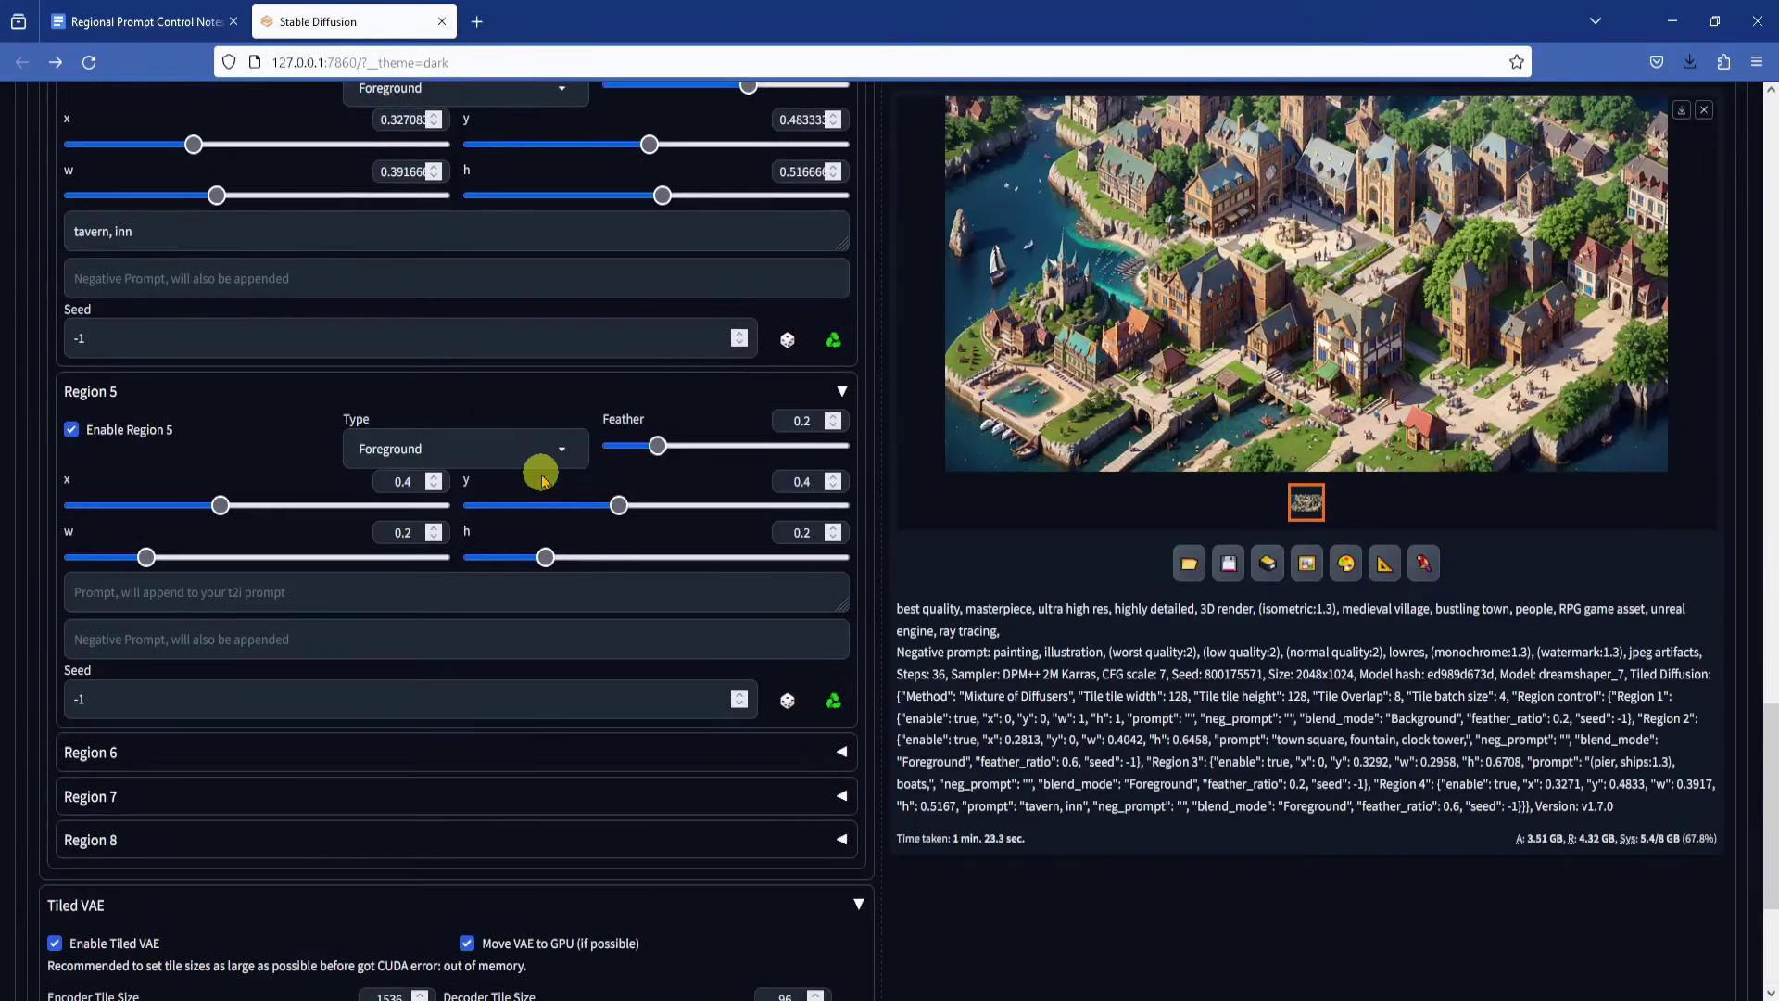
pyautogui.doubleClick(803, 420)
pyautogui.write('5')
pyautogui.click(681, 593)
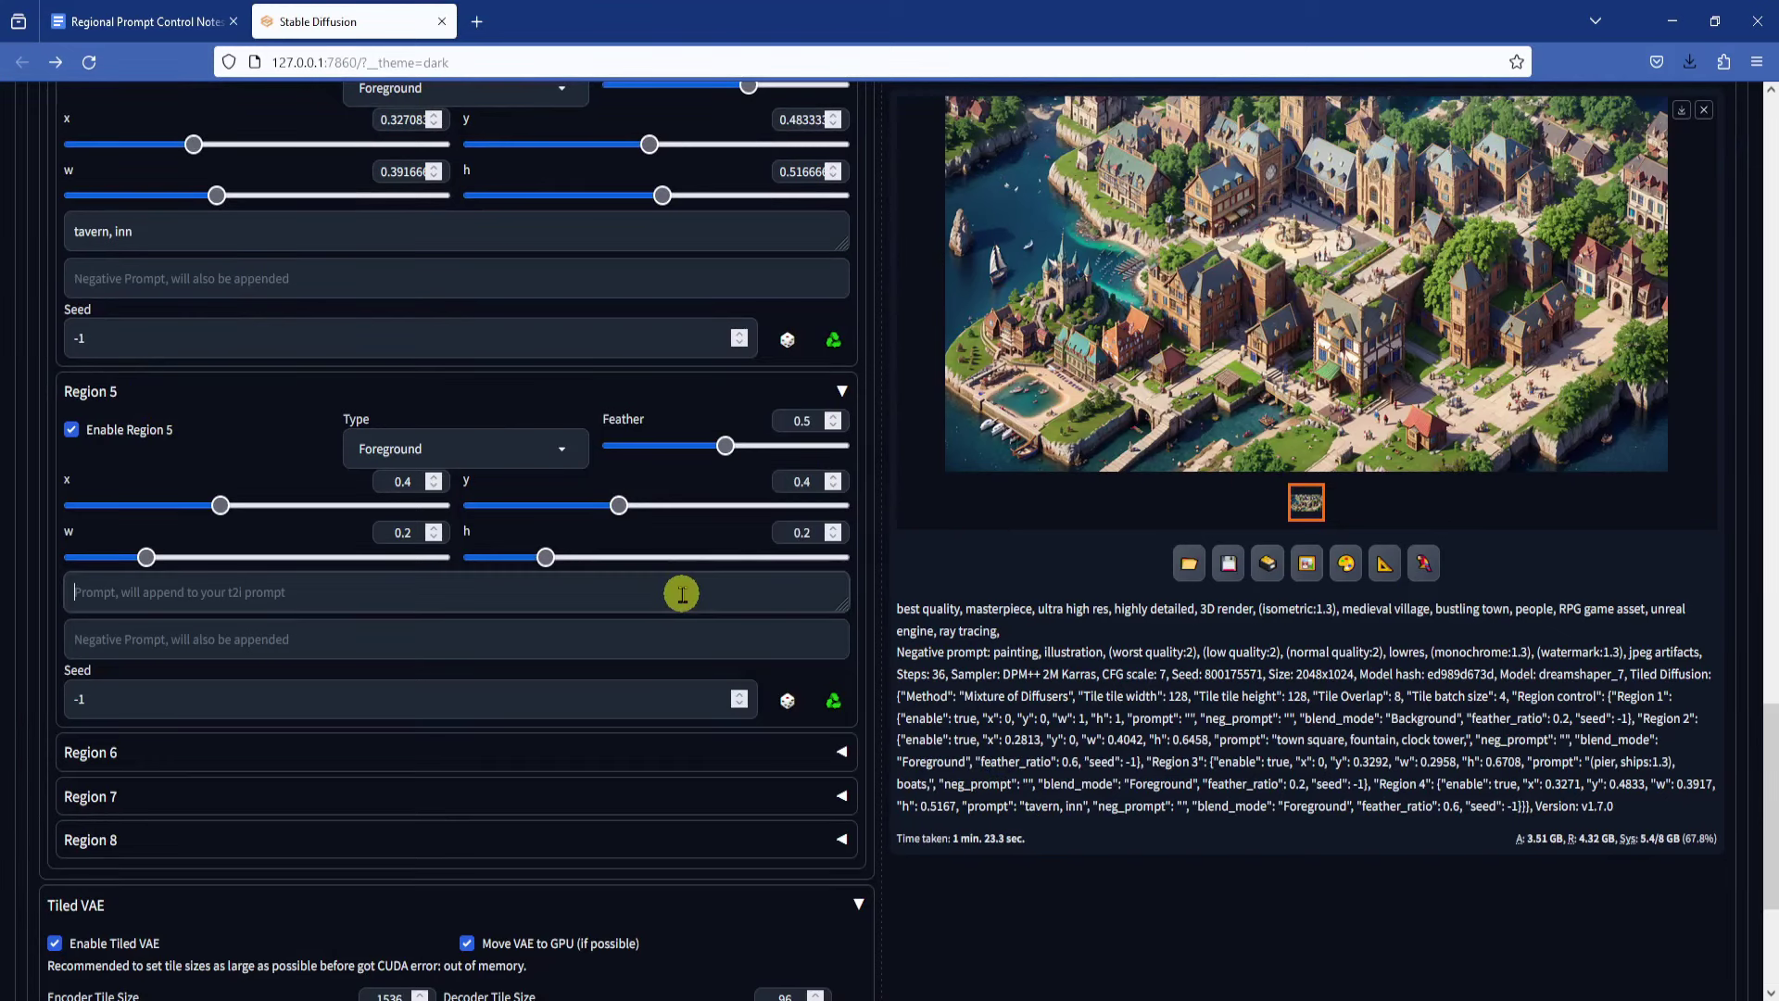
# Step: Move Region 5 to the top right, replace 'castle' with 'market place, merchants', and generate
pyautogui.scroll(15, 618, 461)
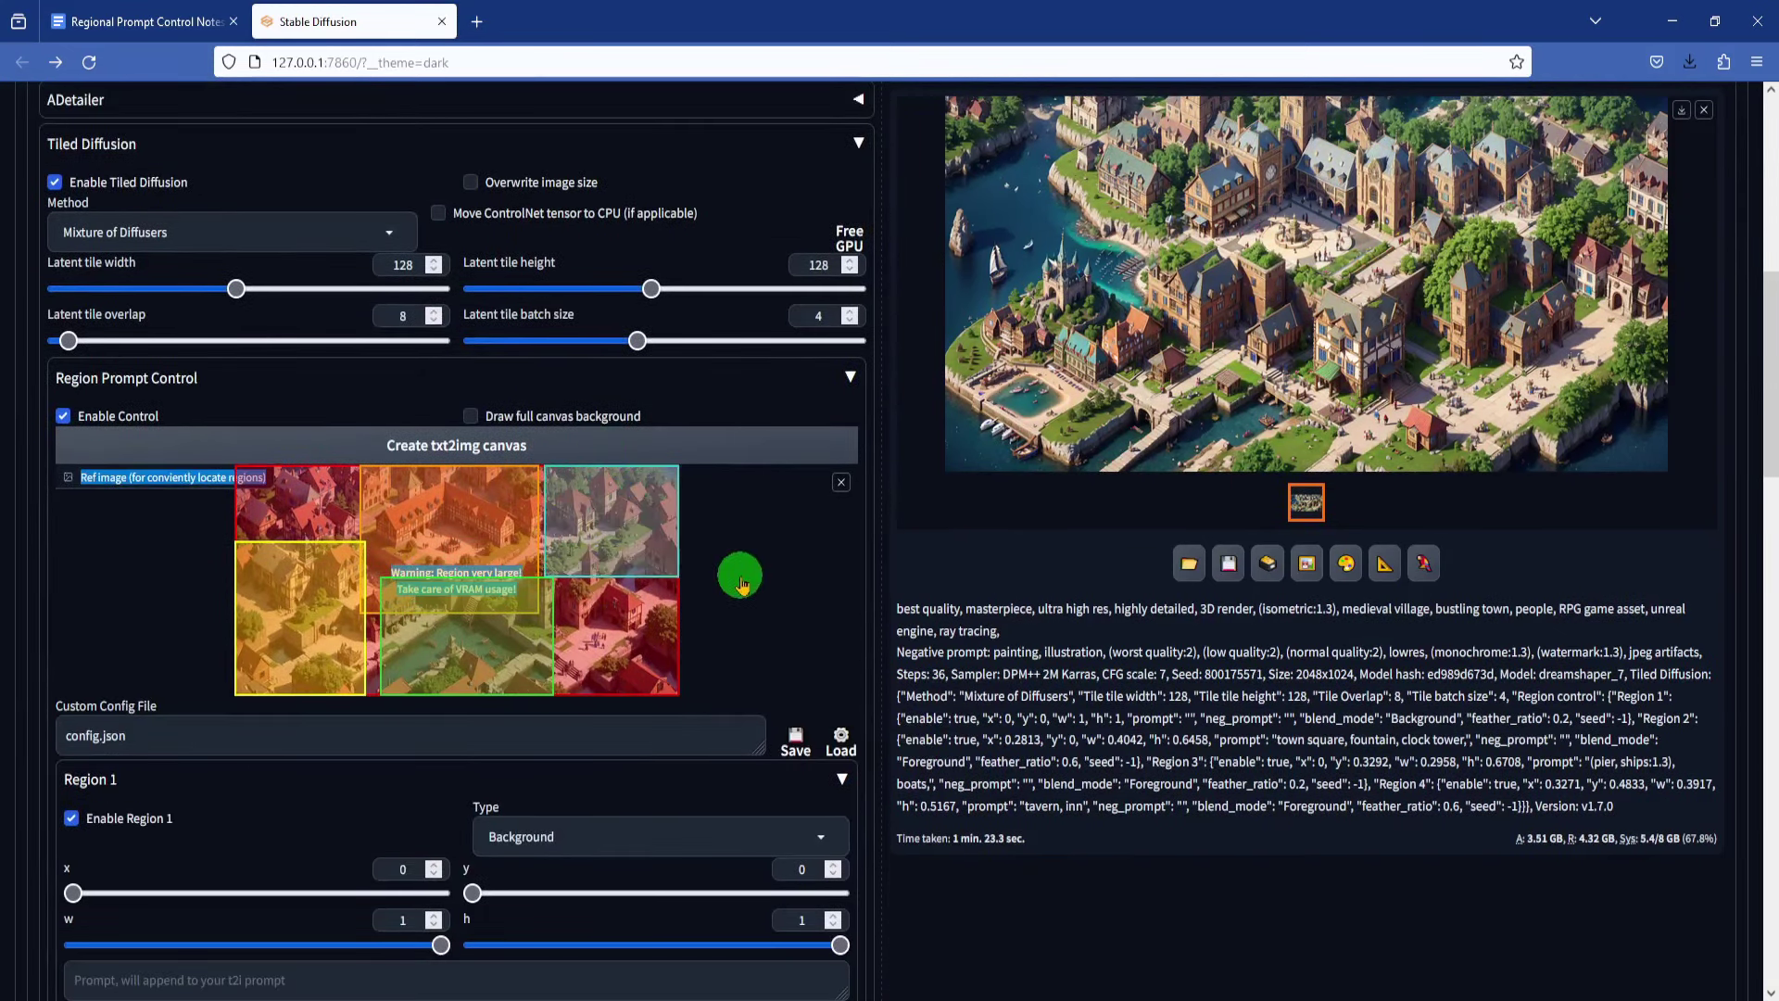
pyautogui.click(1583, 171)
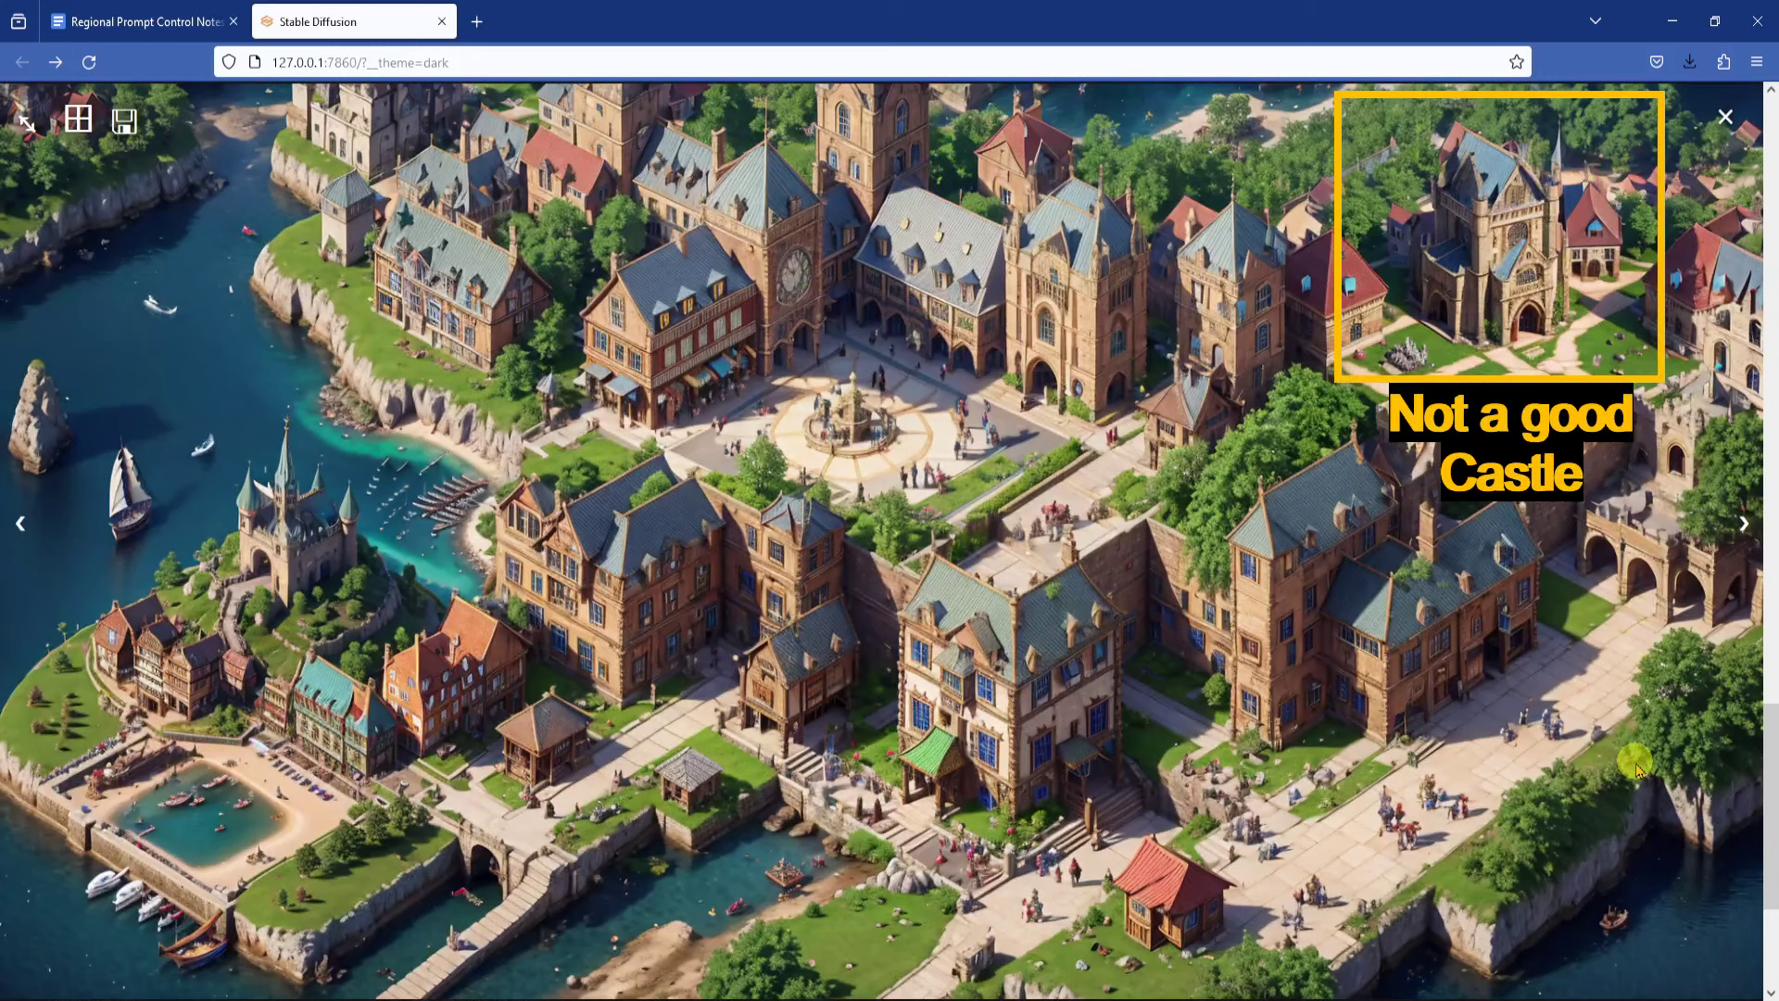
pyautogui.click(1725, 117)
pyautogui.moveTo(598, 415); pyautogui.dragTo(564, 405)
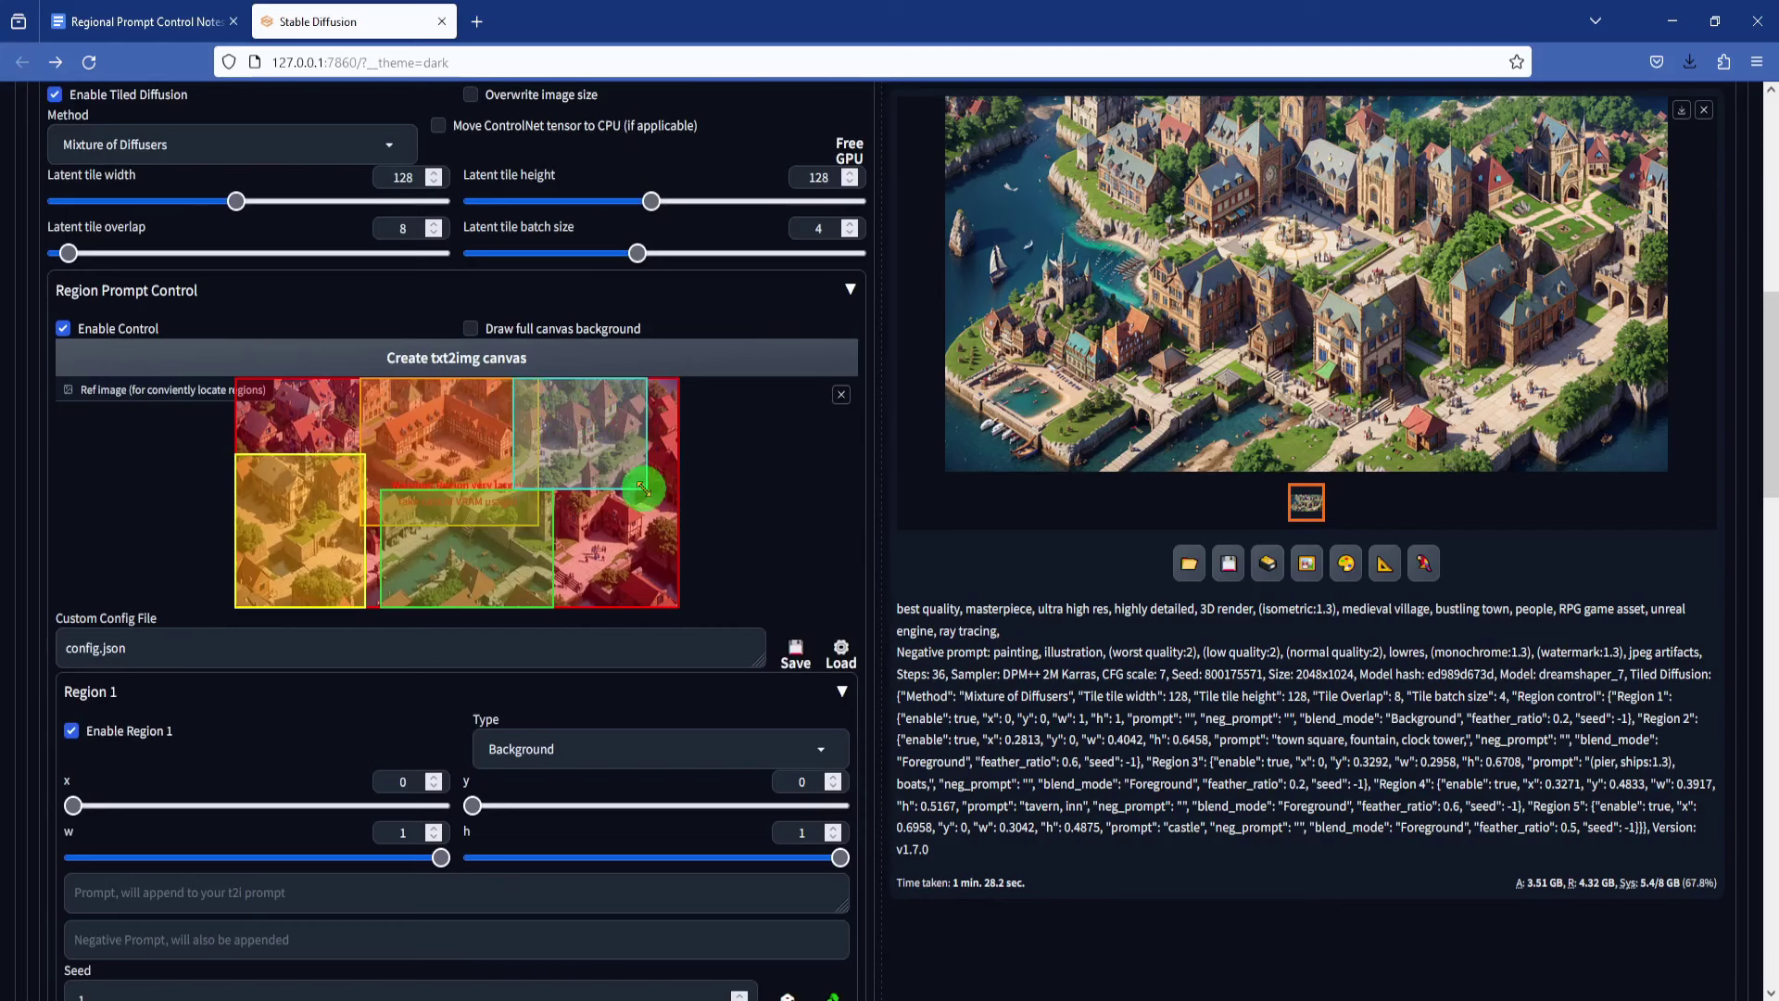
pyautogui.scroll(-15, 297, 568)
pyautogui.doubleClick(270, 504)
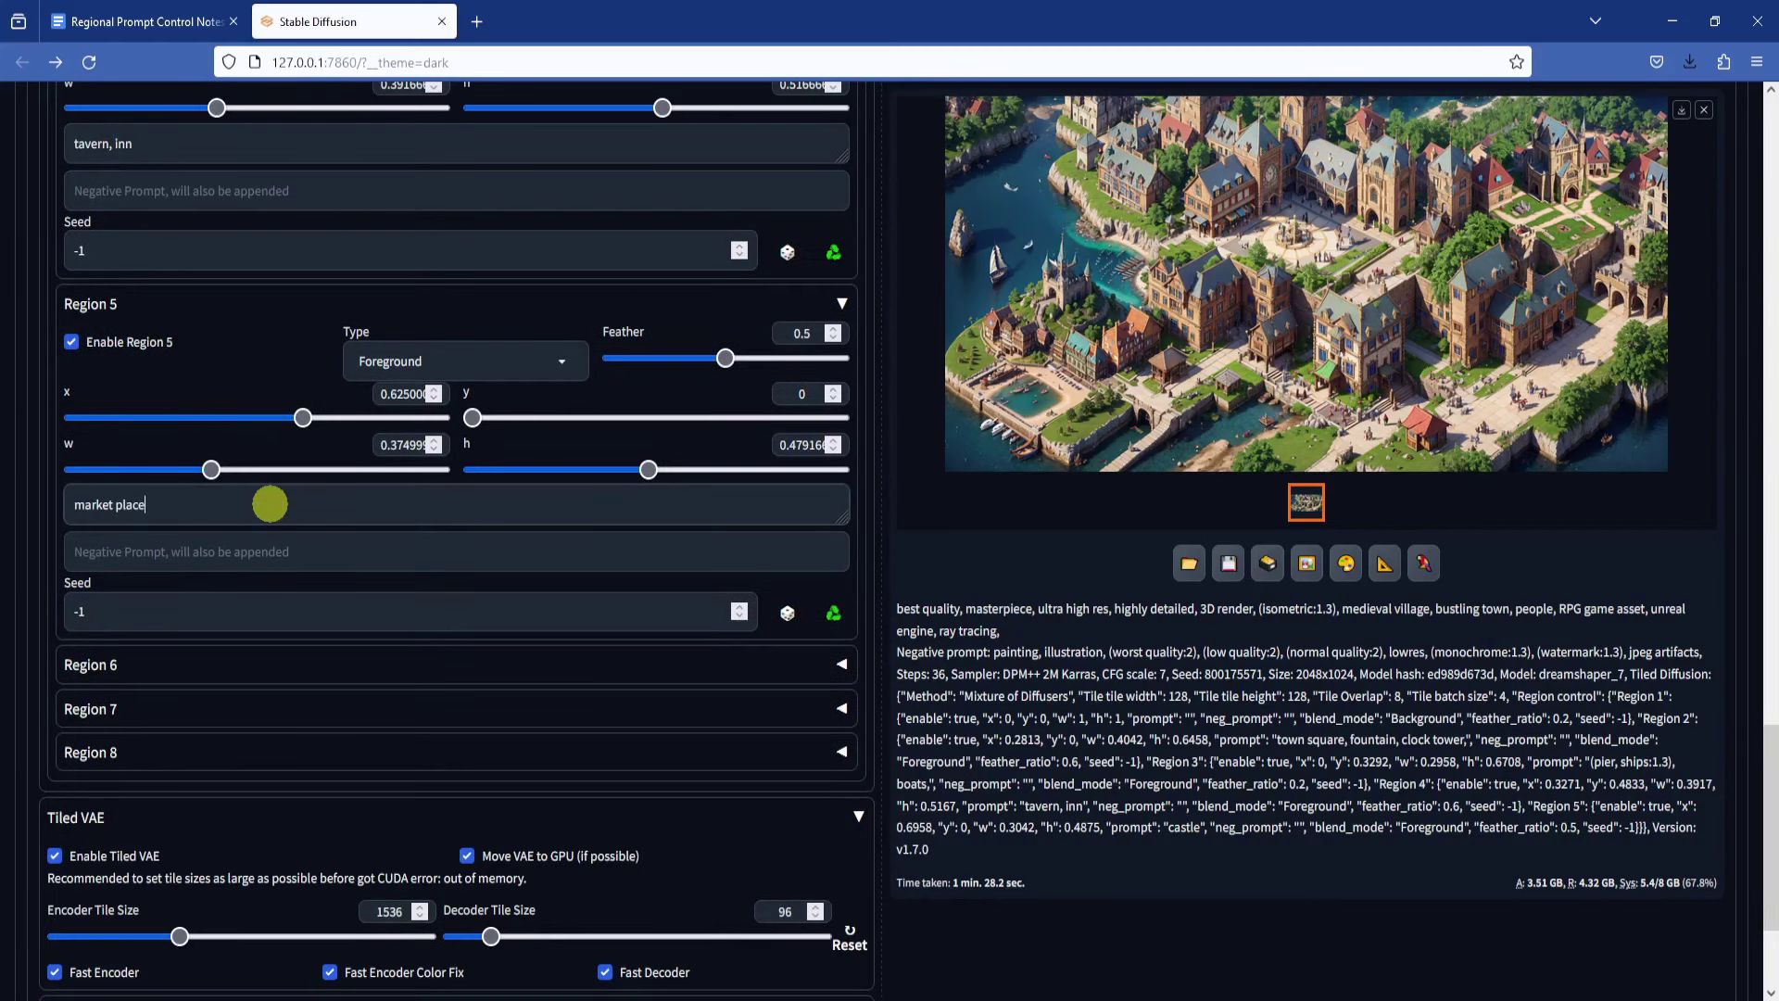
pyautogui.hotkey('ctrl', 'Return')
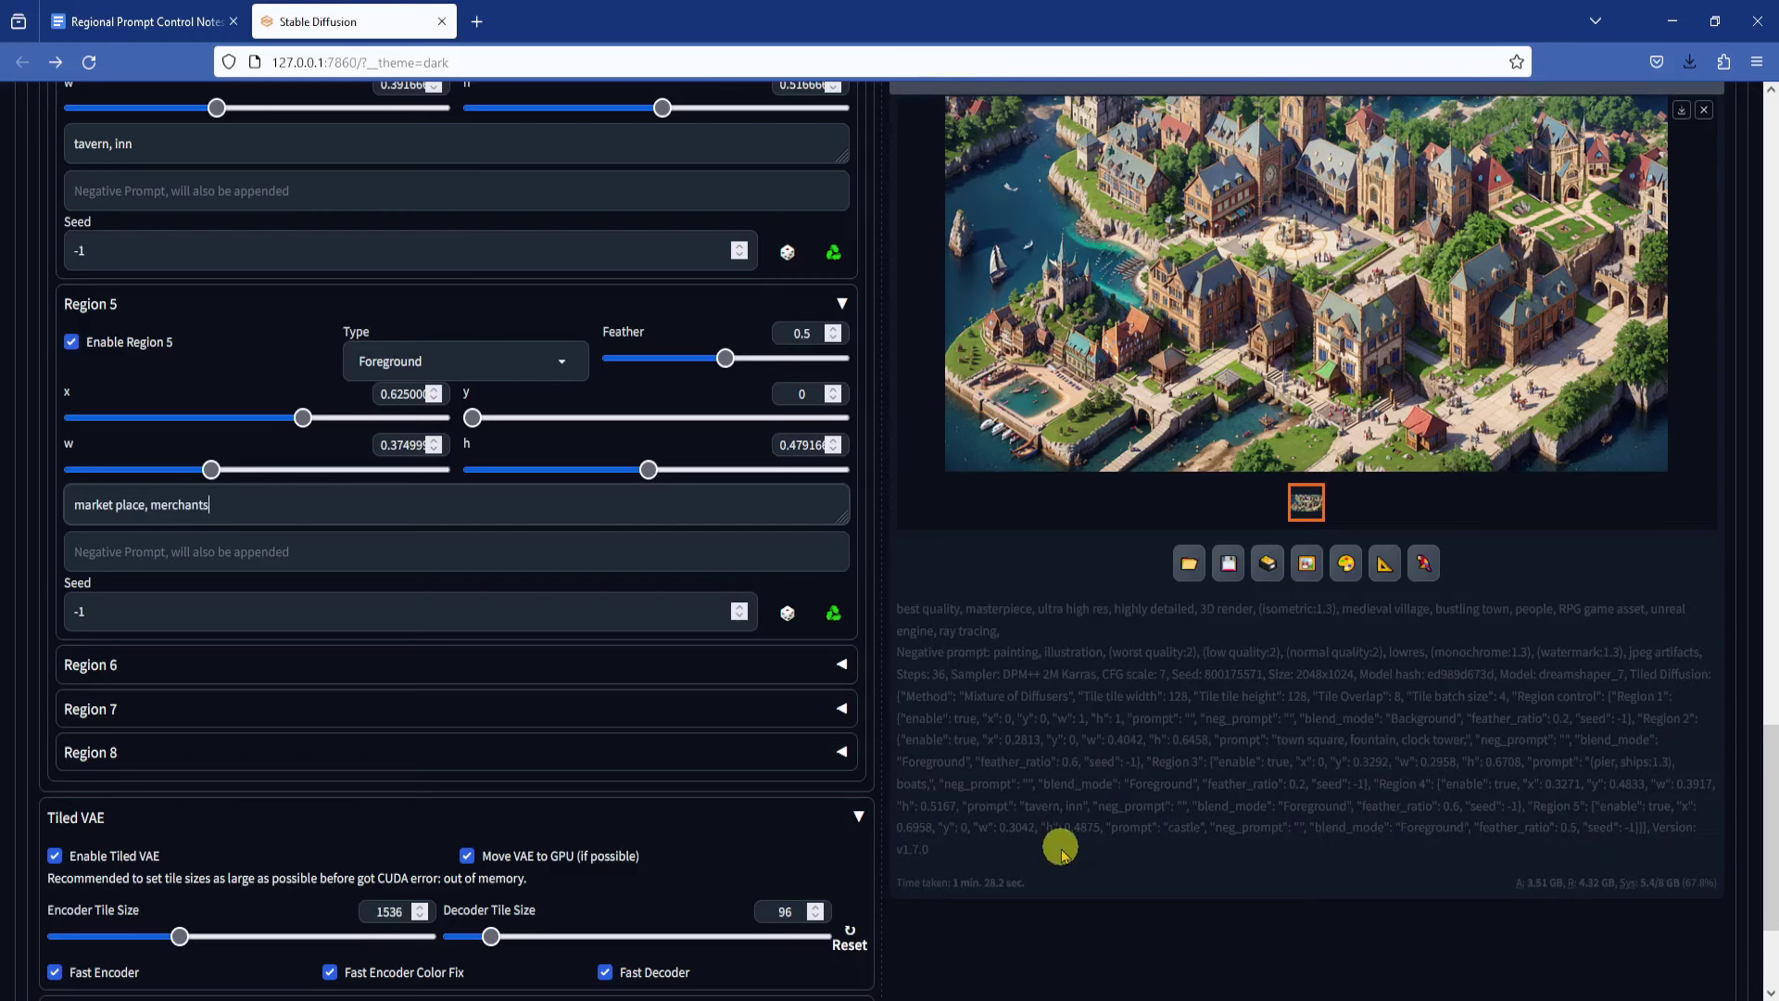
pyautogui.scroll(15, 1061, 848)
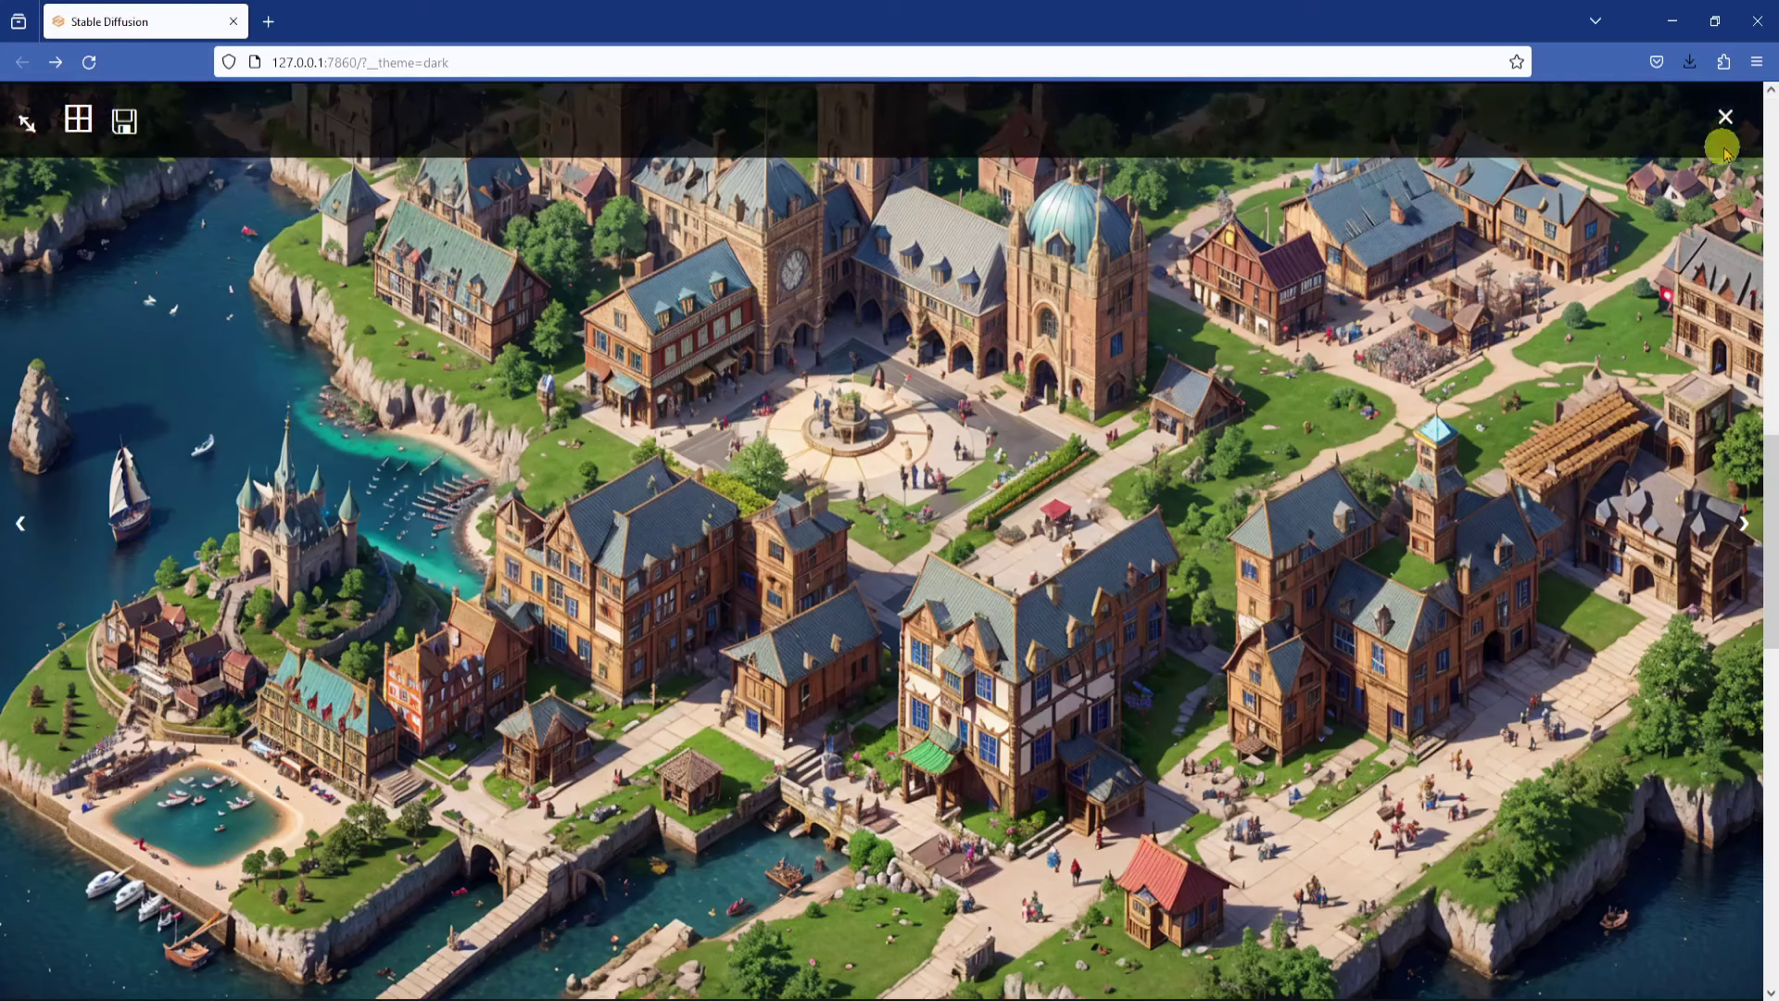
# Step: Load render 00076 as the img2img input and set denoising strength to 0.65
pyautogui.click(1726, 116)
pyautogui.scroll(10, 926, 648)
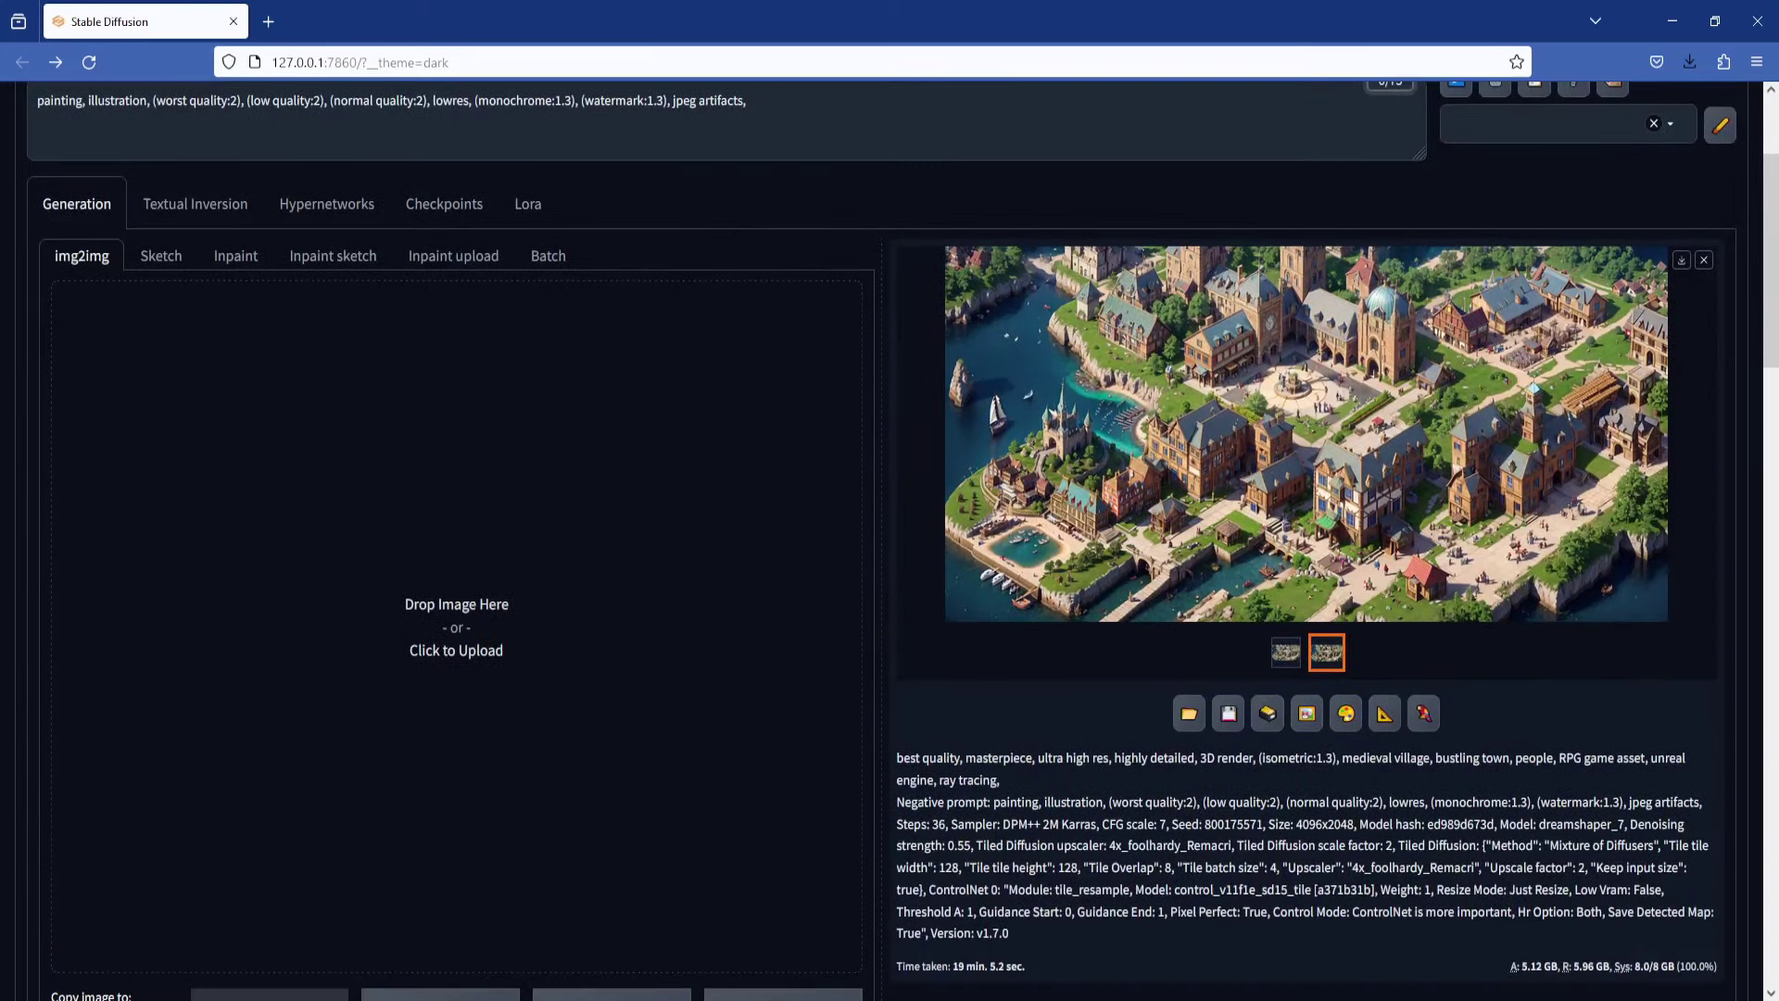
pyautogui.moveTo(537, 953)
pyautogui.click(288, 926)
pyautogui.moveTo(1609, 829); pyautogui.dragTo(639, 646)
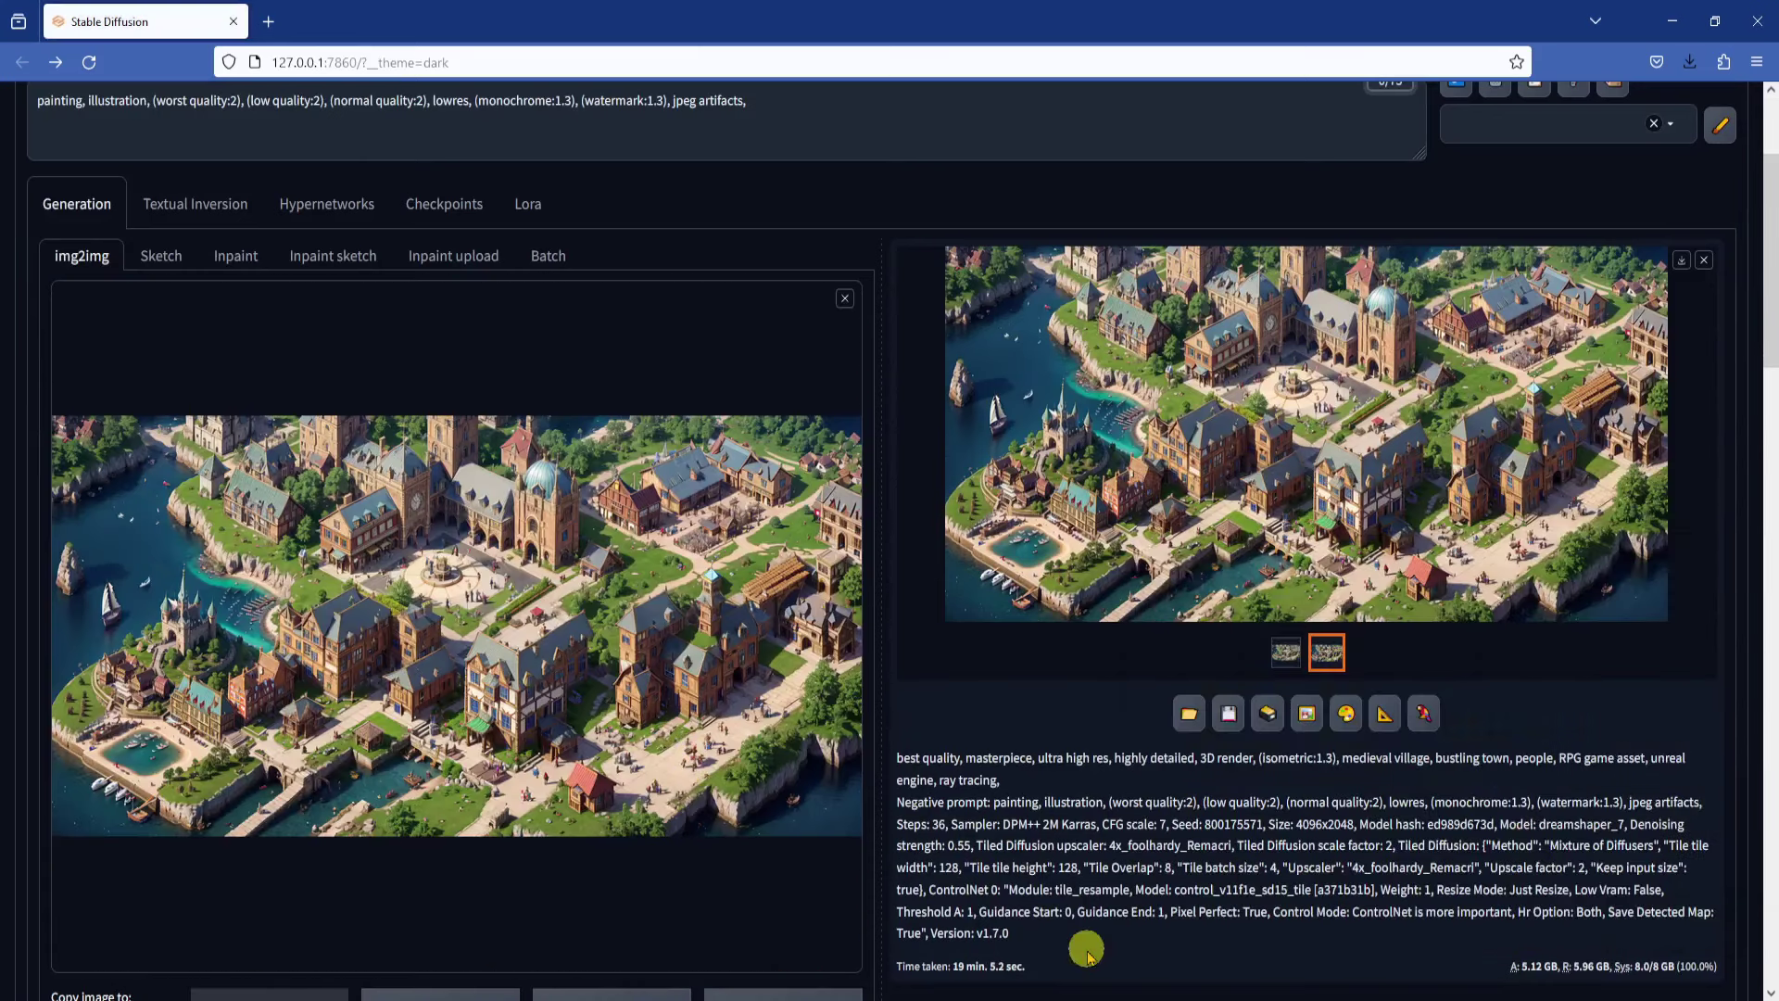
pyautogui.scroll(-9, 999, 700)
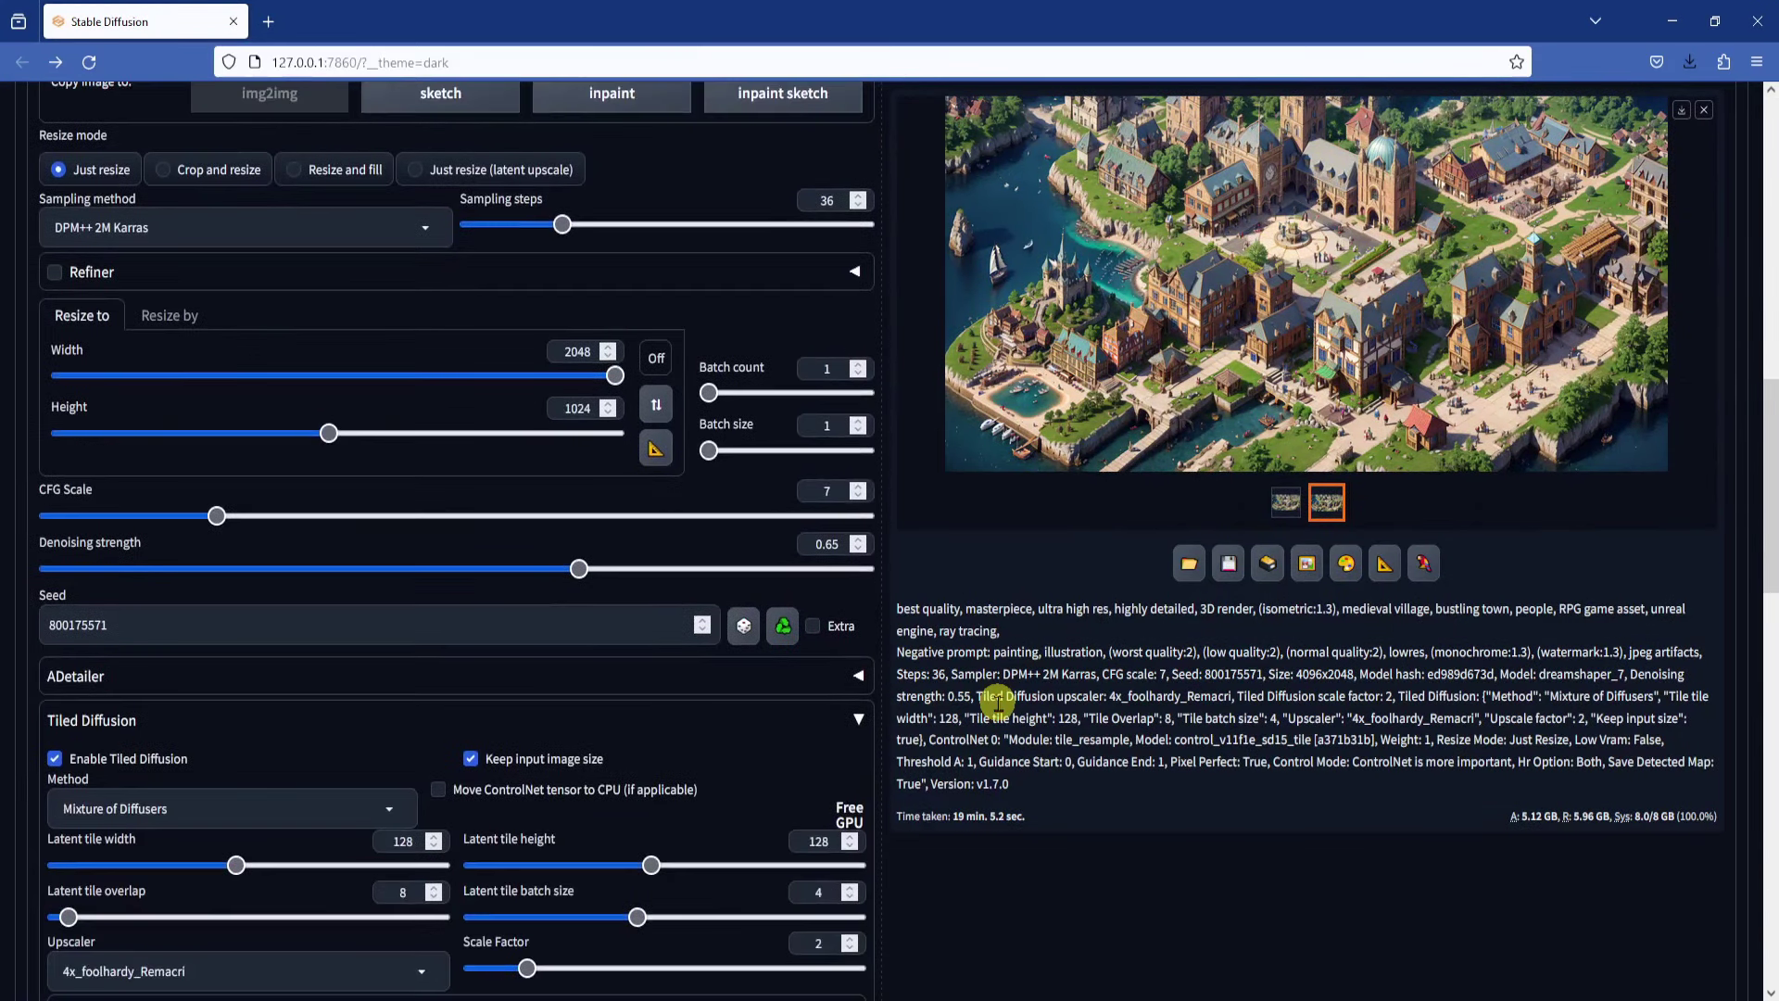
pyautogui.doubleClick(839, 545)
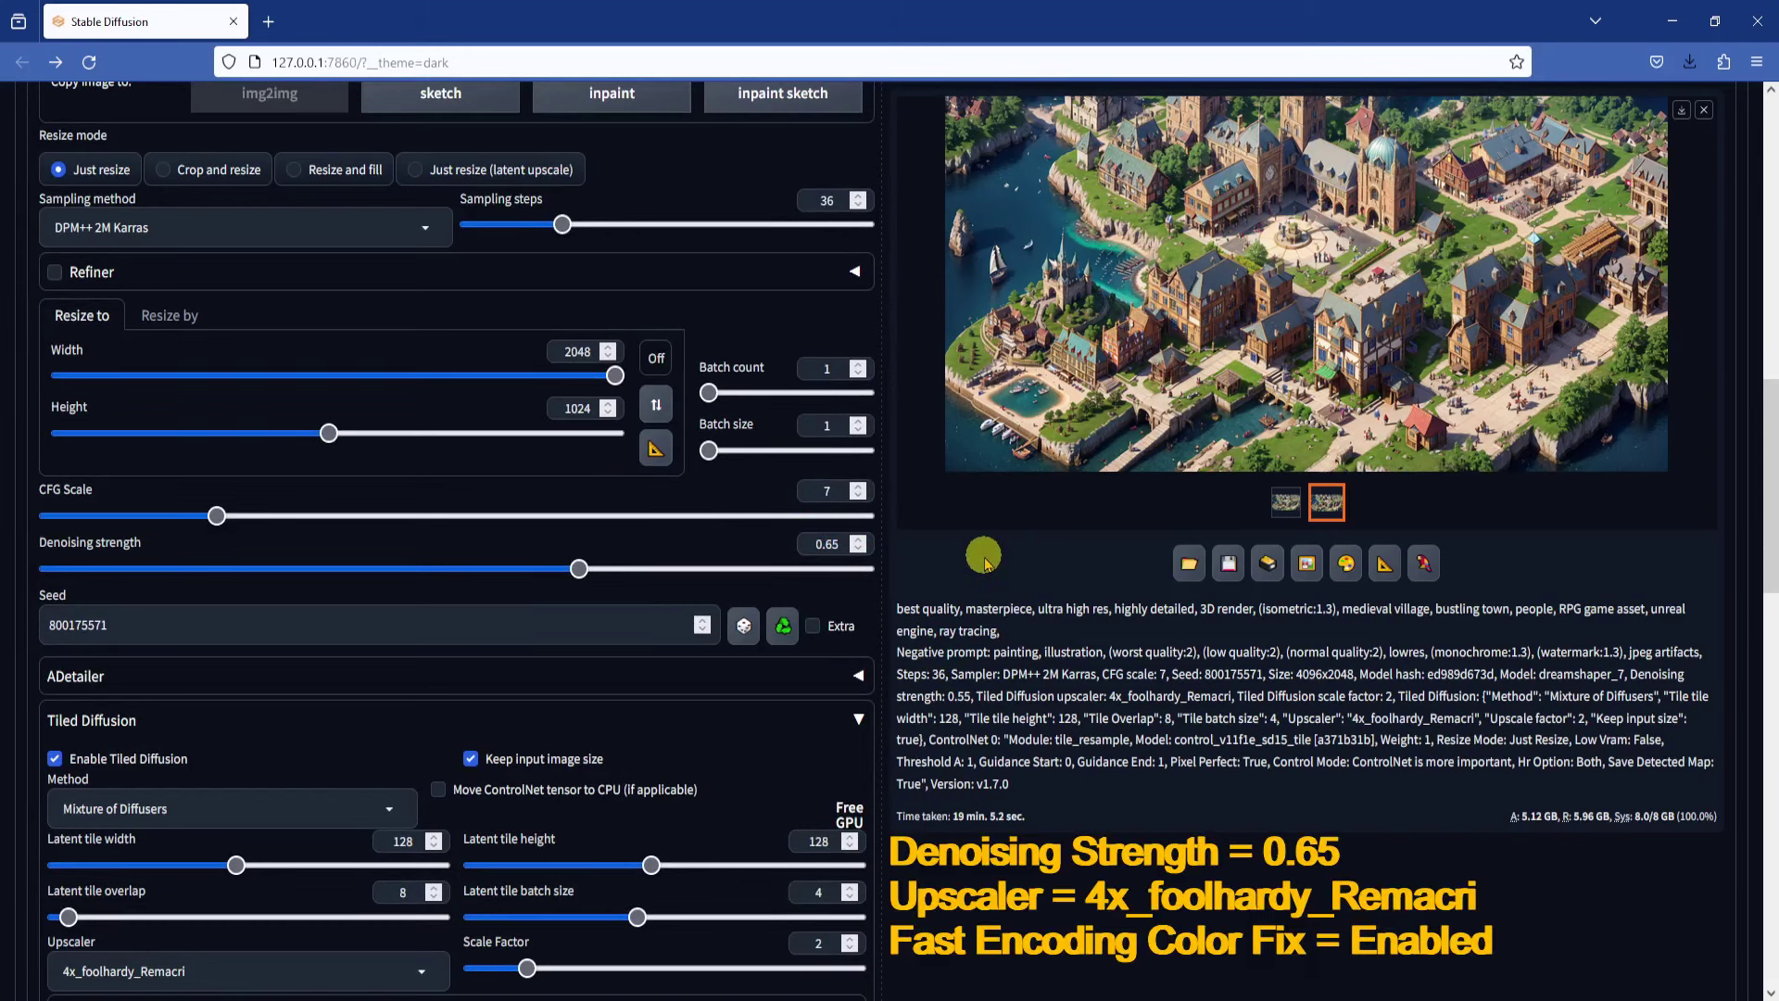
# Step: Load render 00076 into the Tile ControlNet unit
pyautogui.scroll(-5, 795, 695)
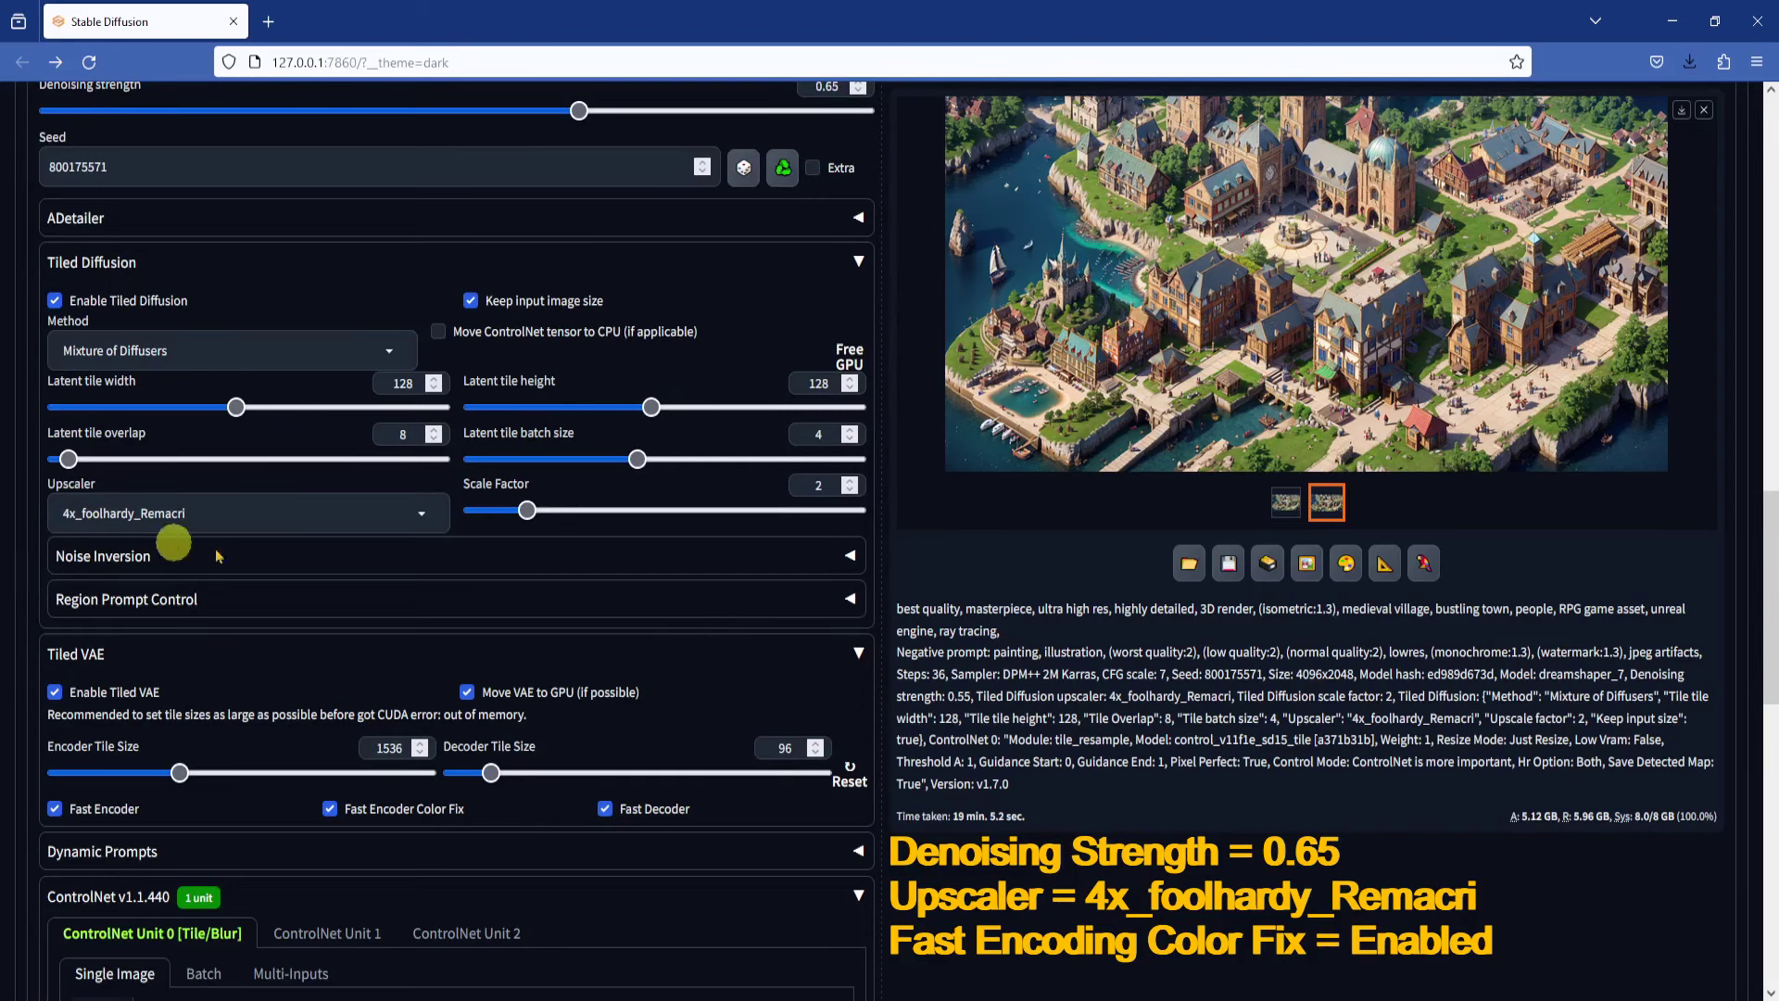
pyautogui.scroll(-2, 756, 632)
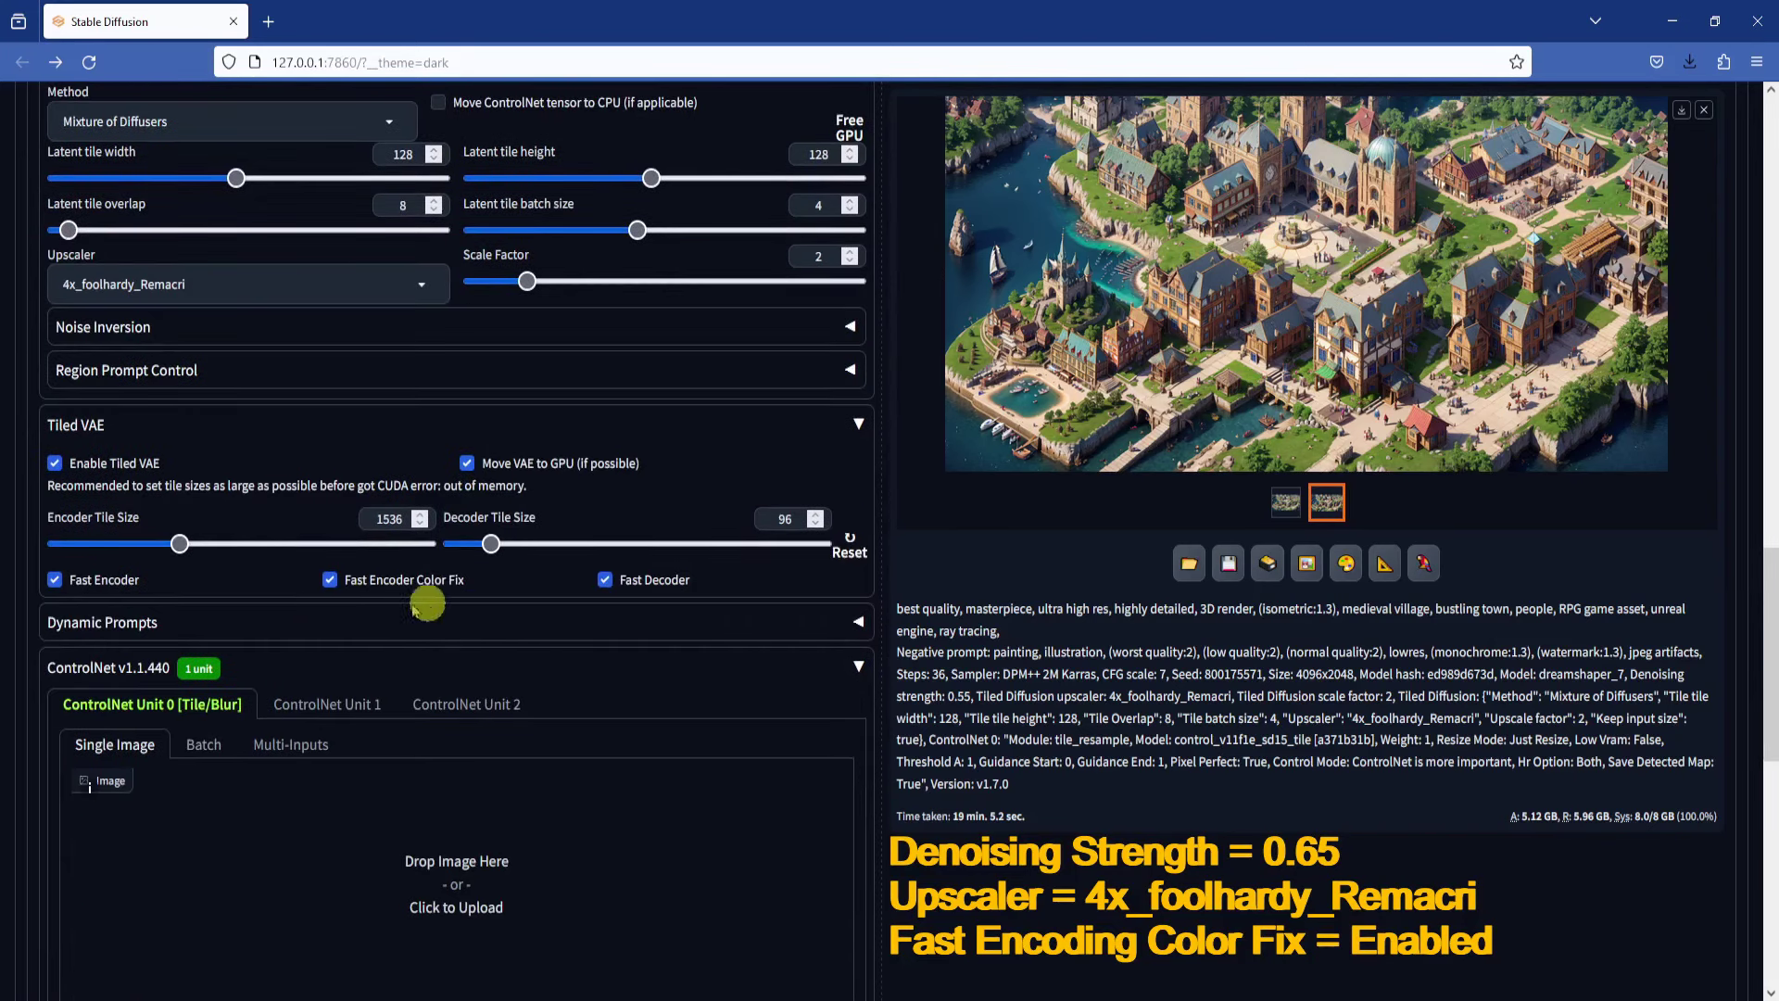
pyautogui.scroll(-5, 473, 611)
pyautogui.hotkey('alt', 'Tab')
pyautogui.moveTo(1613, 864); pyautogui.dragTo(445, 430)
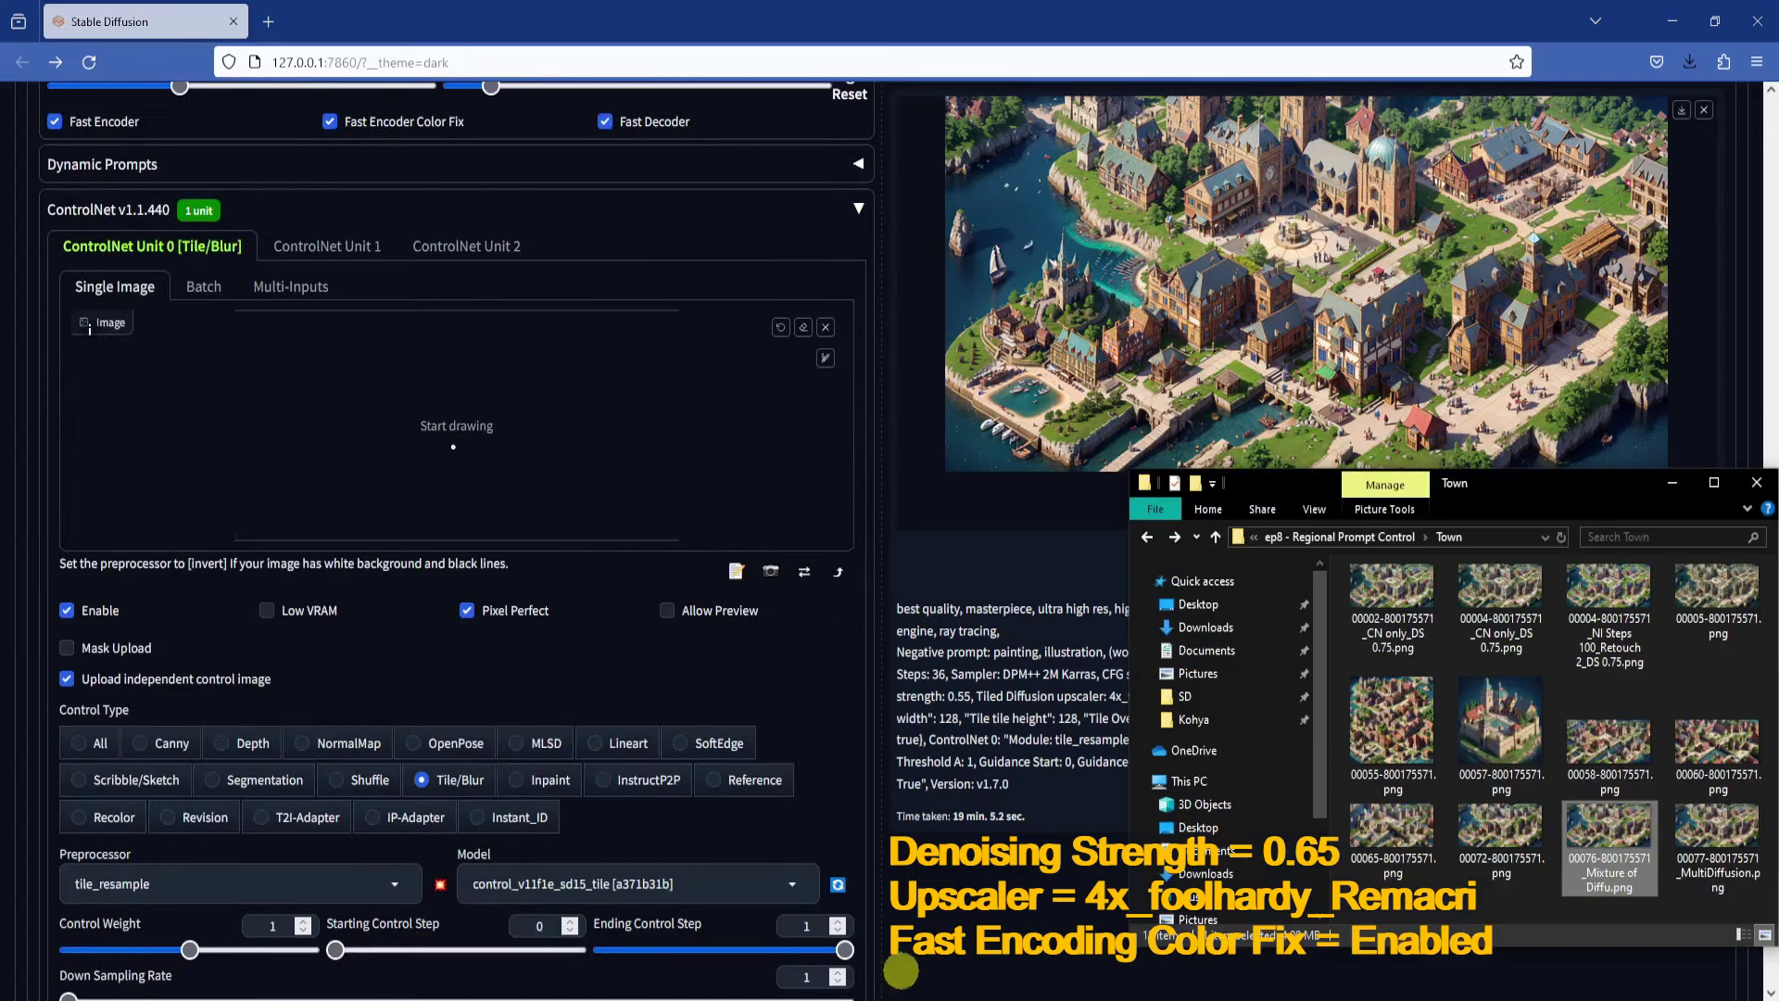
pyautogui.click(936, 913)
pyautogui.scroll(-4, 936, 910)
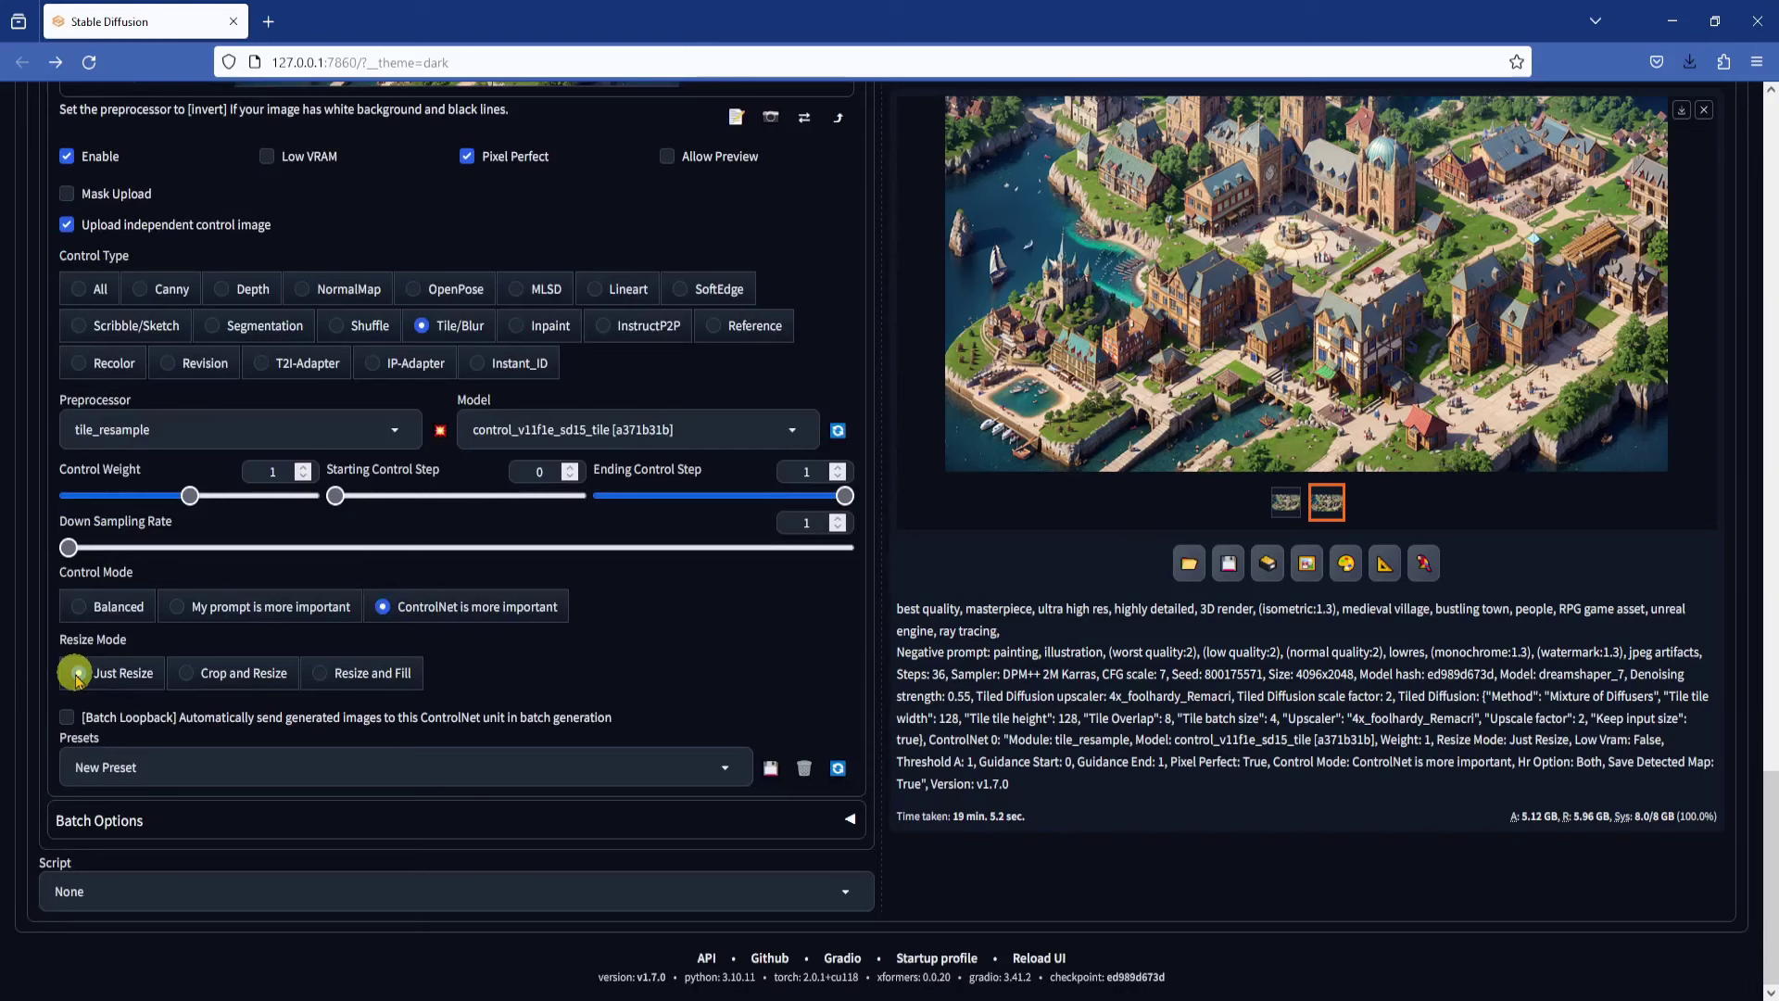
# Step: Generate the first 4096x2048 tiled upscale of the village and move the console window aside
pyautogui.scroll(10, 1020, 759)
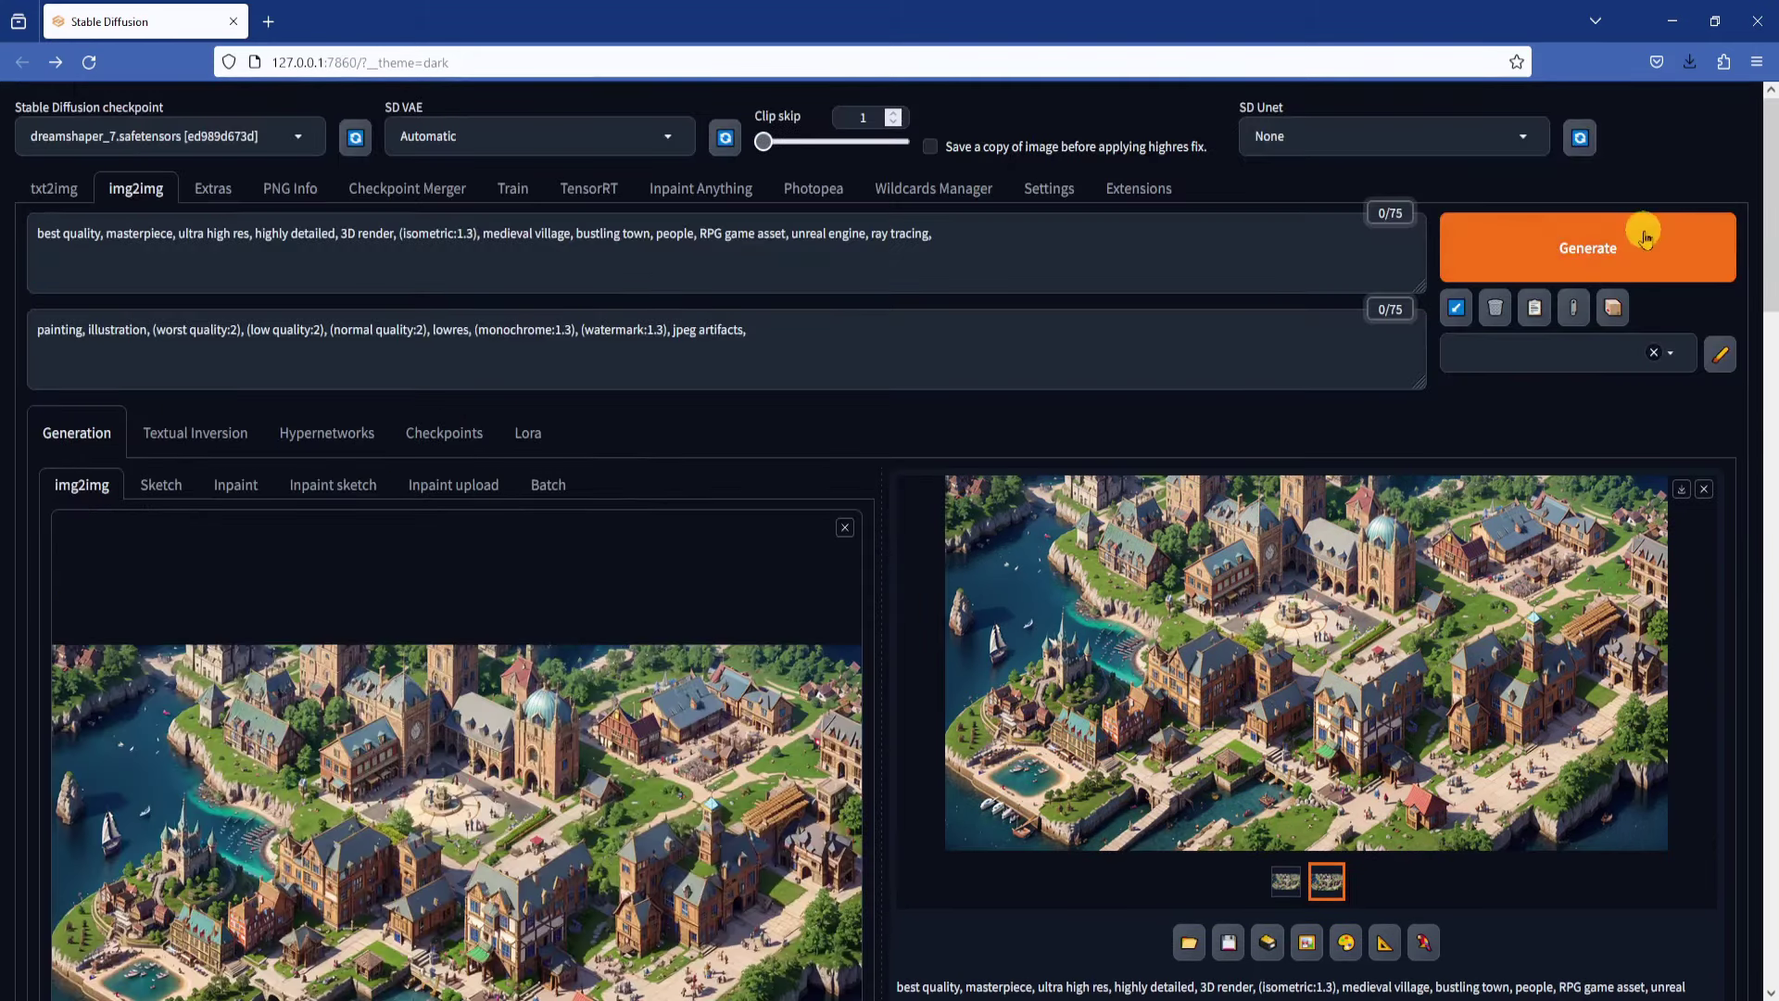
pyautogui.click(1705, 239)
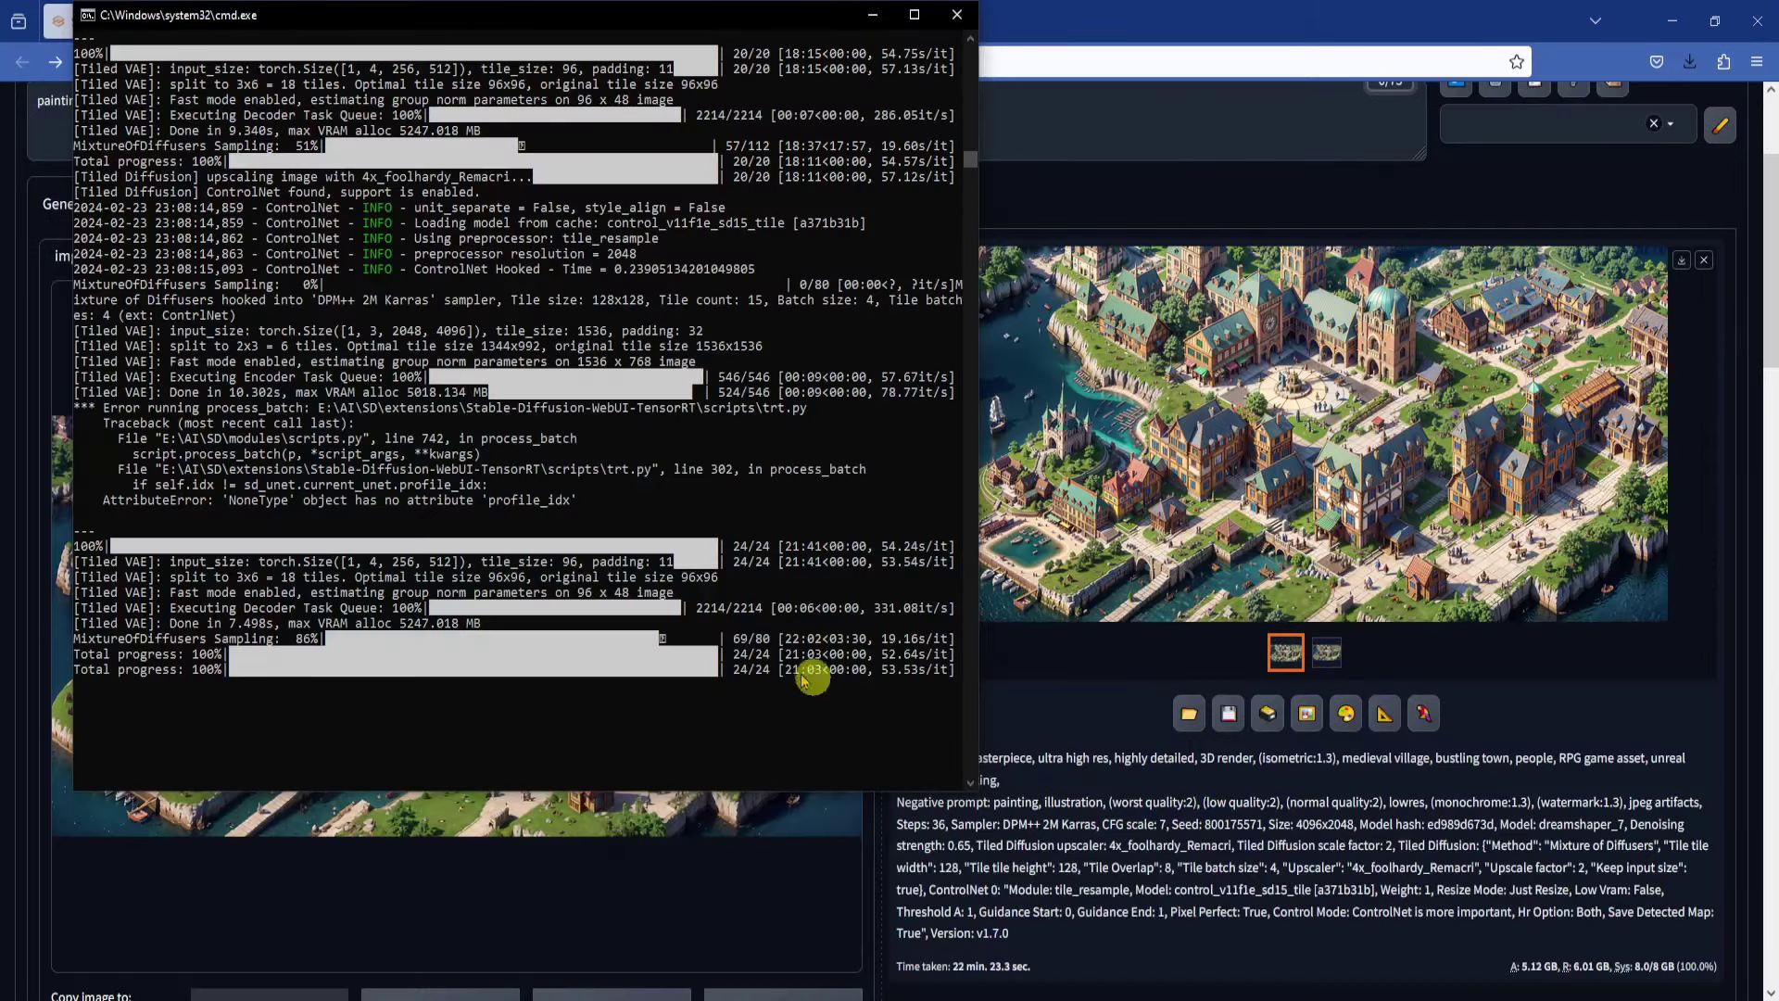
pyautogui.click(1115, 737)
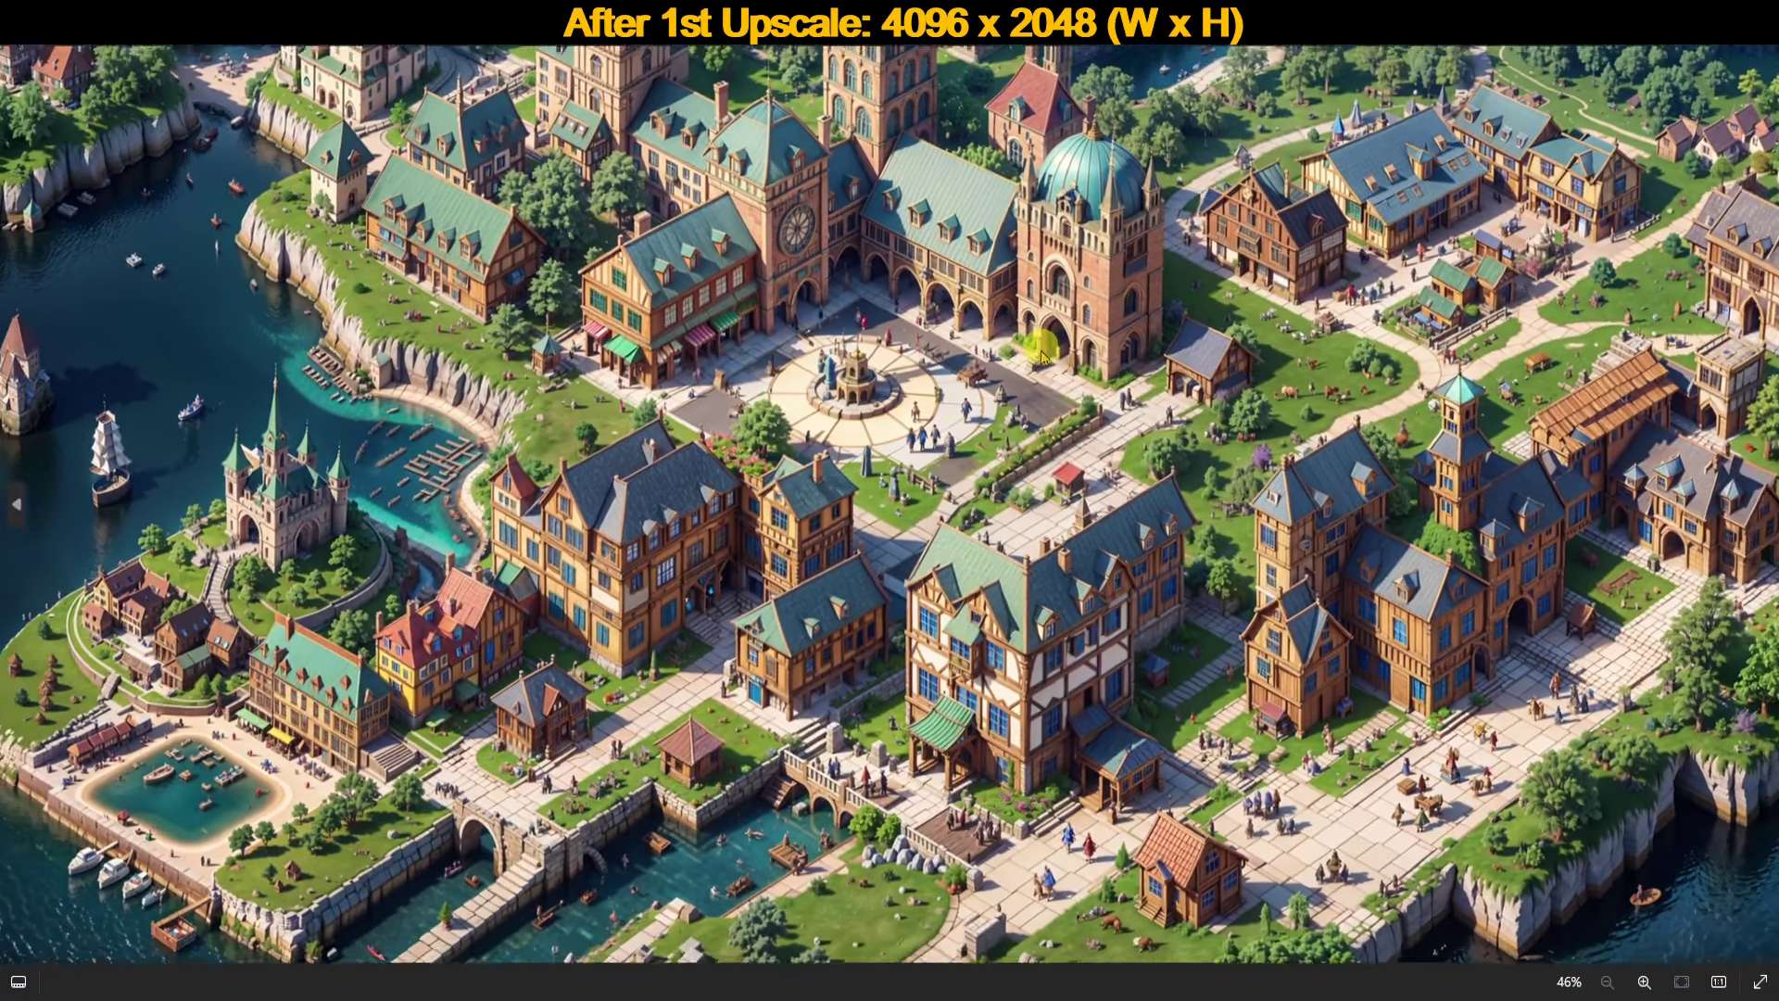
pyautogui.scroll(5, 1042, 355)
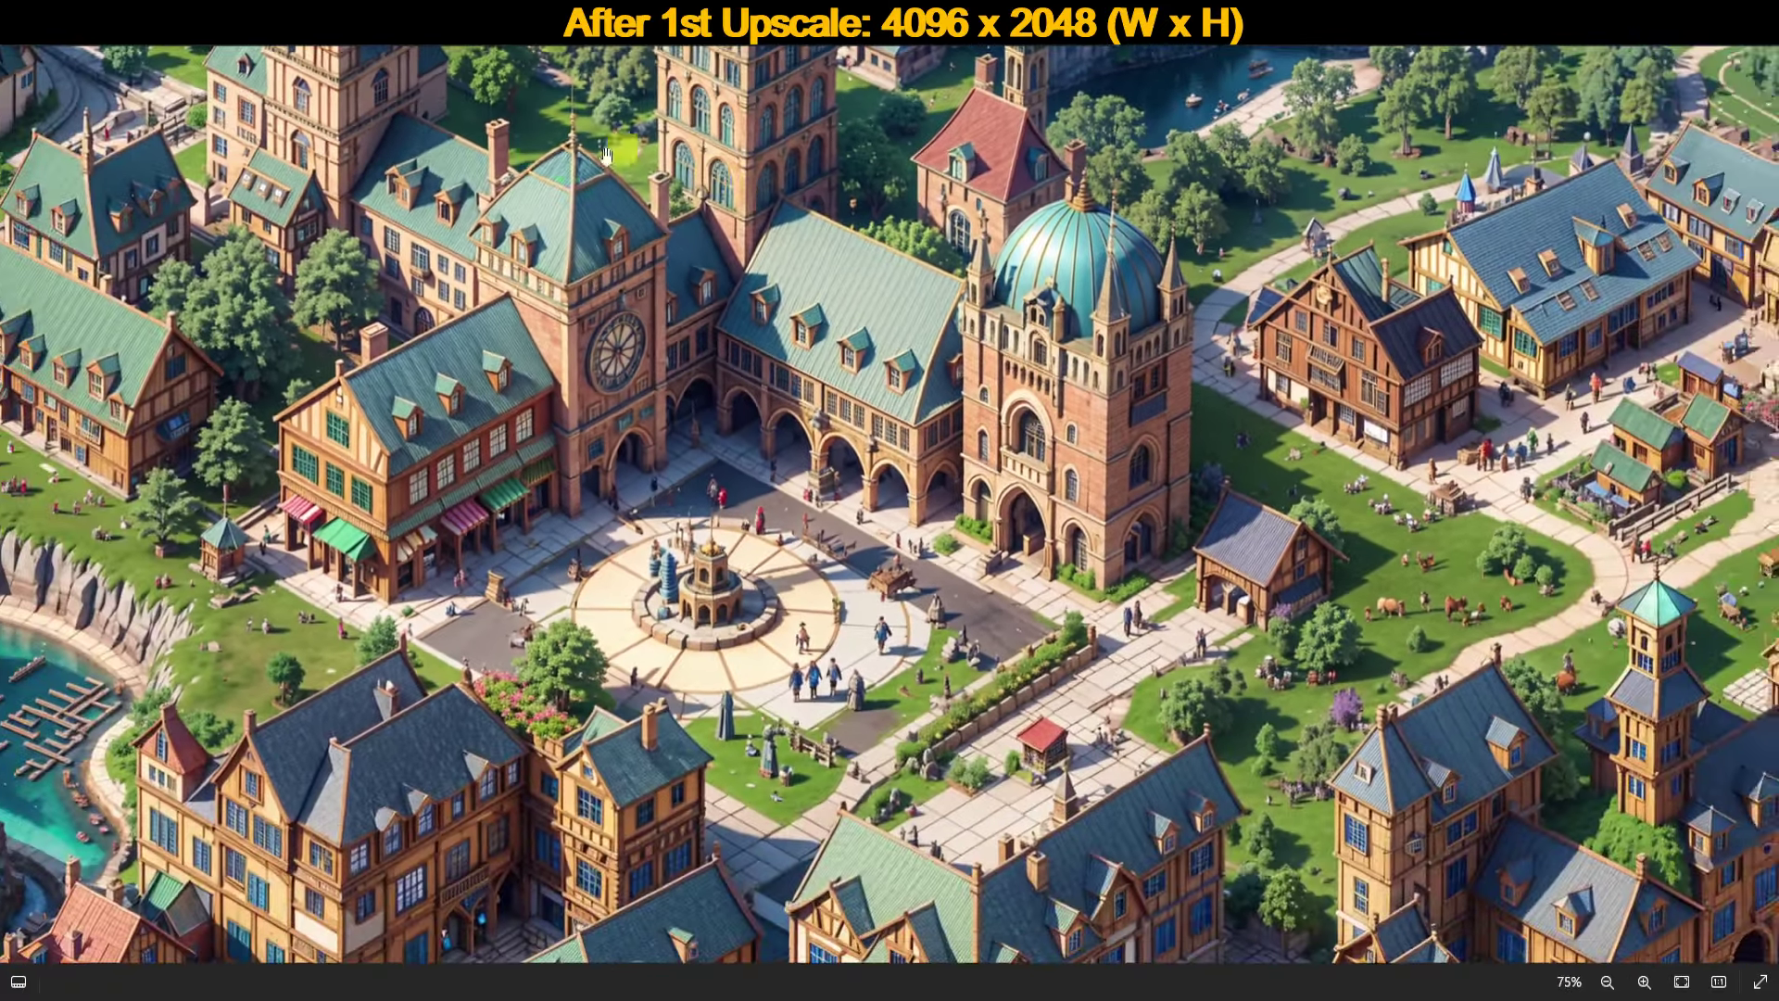
# Step: Zoom and pan across the 4096x2048 upscale to inspect the harbour, castle and town
pyautogui.moveTo(607, 153); pyautogui.dragTo(1268, 139)
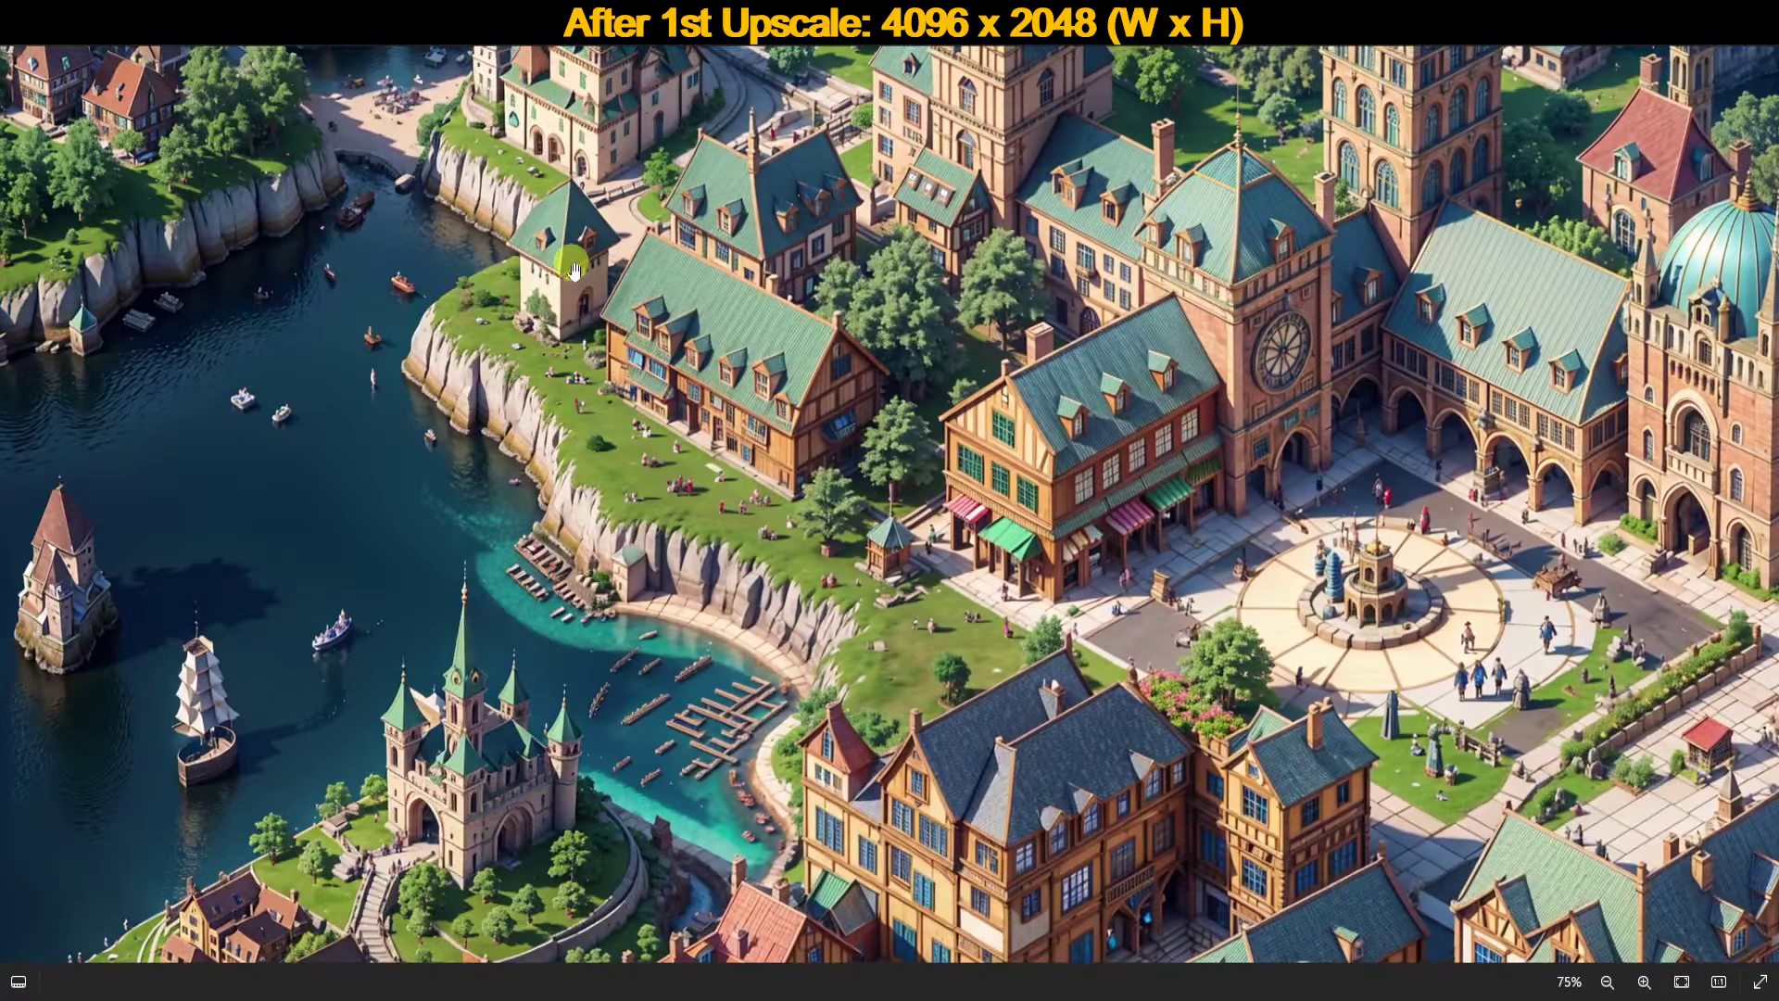
pyautogui.scroll(4, 691, 259)
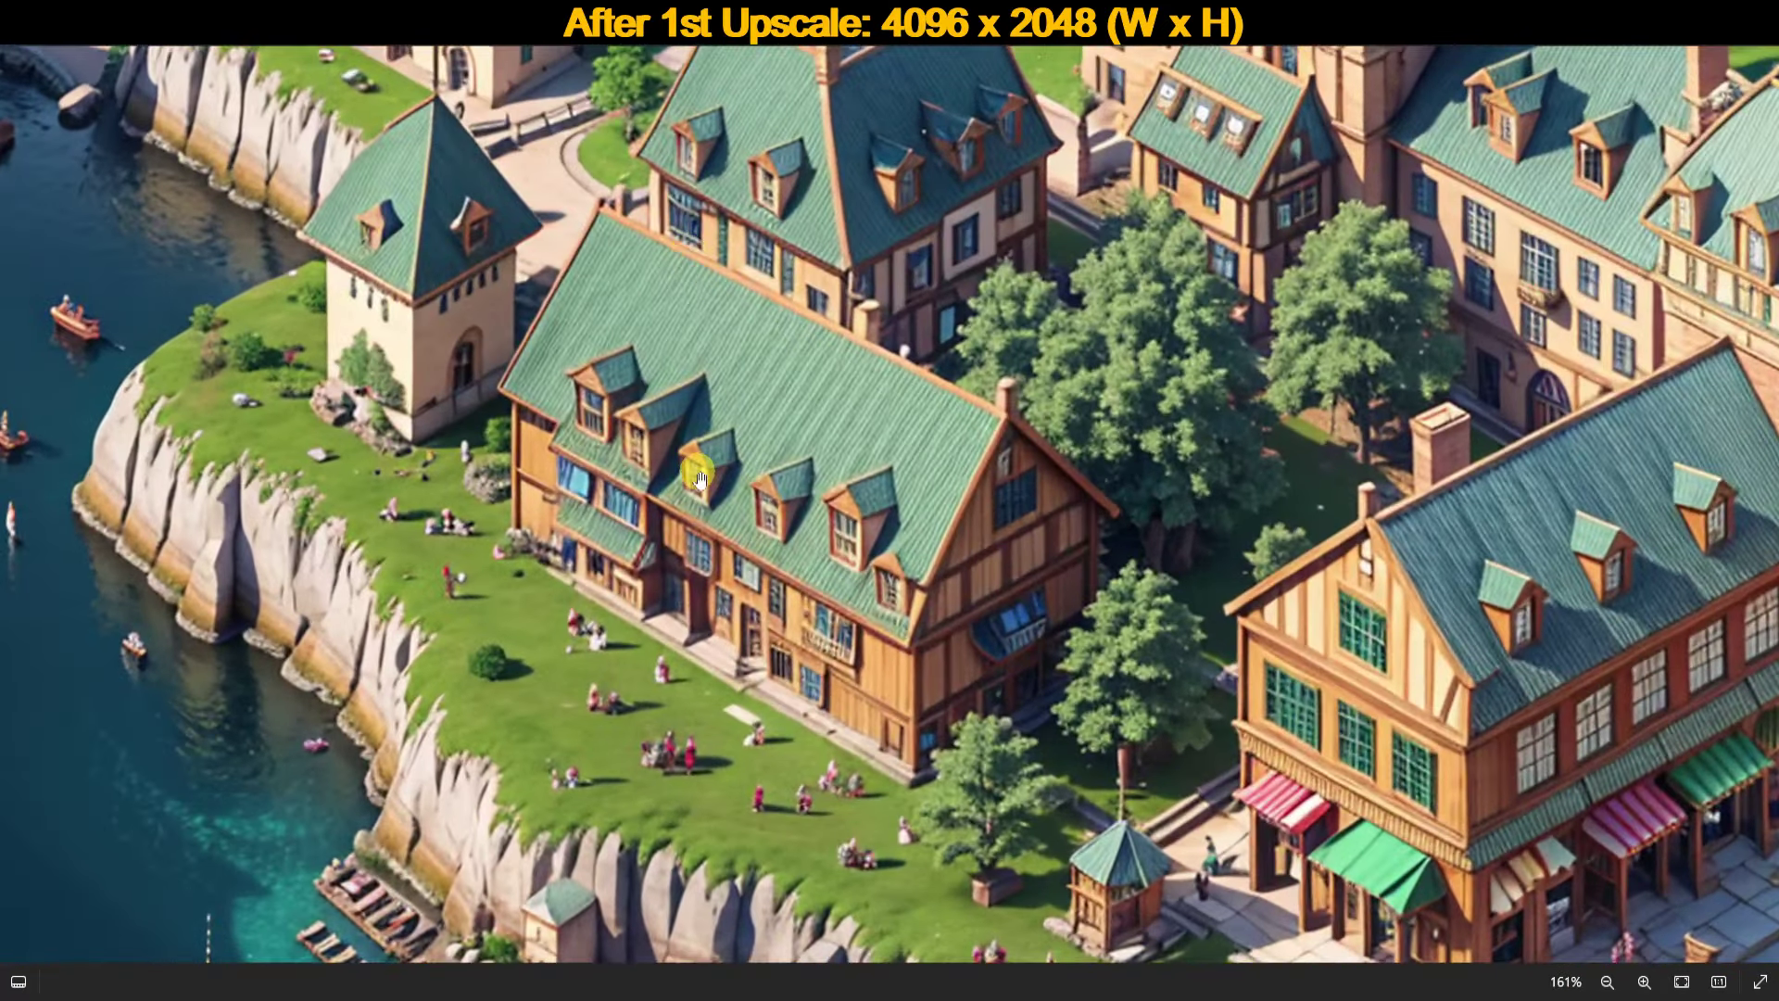
pyautogui.scroll(-6, 717, 475)
pyautogui.scroll(4, 296, 701)
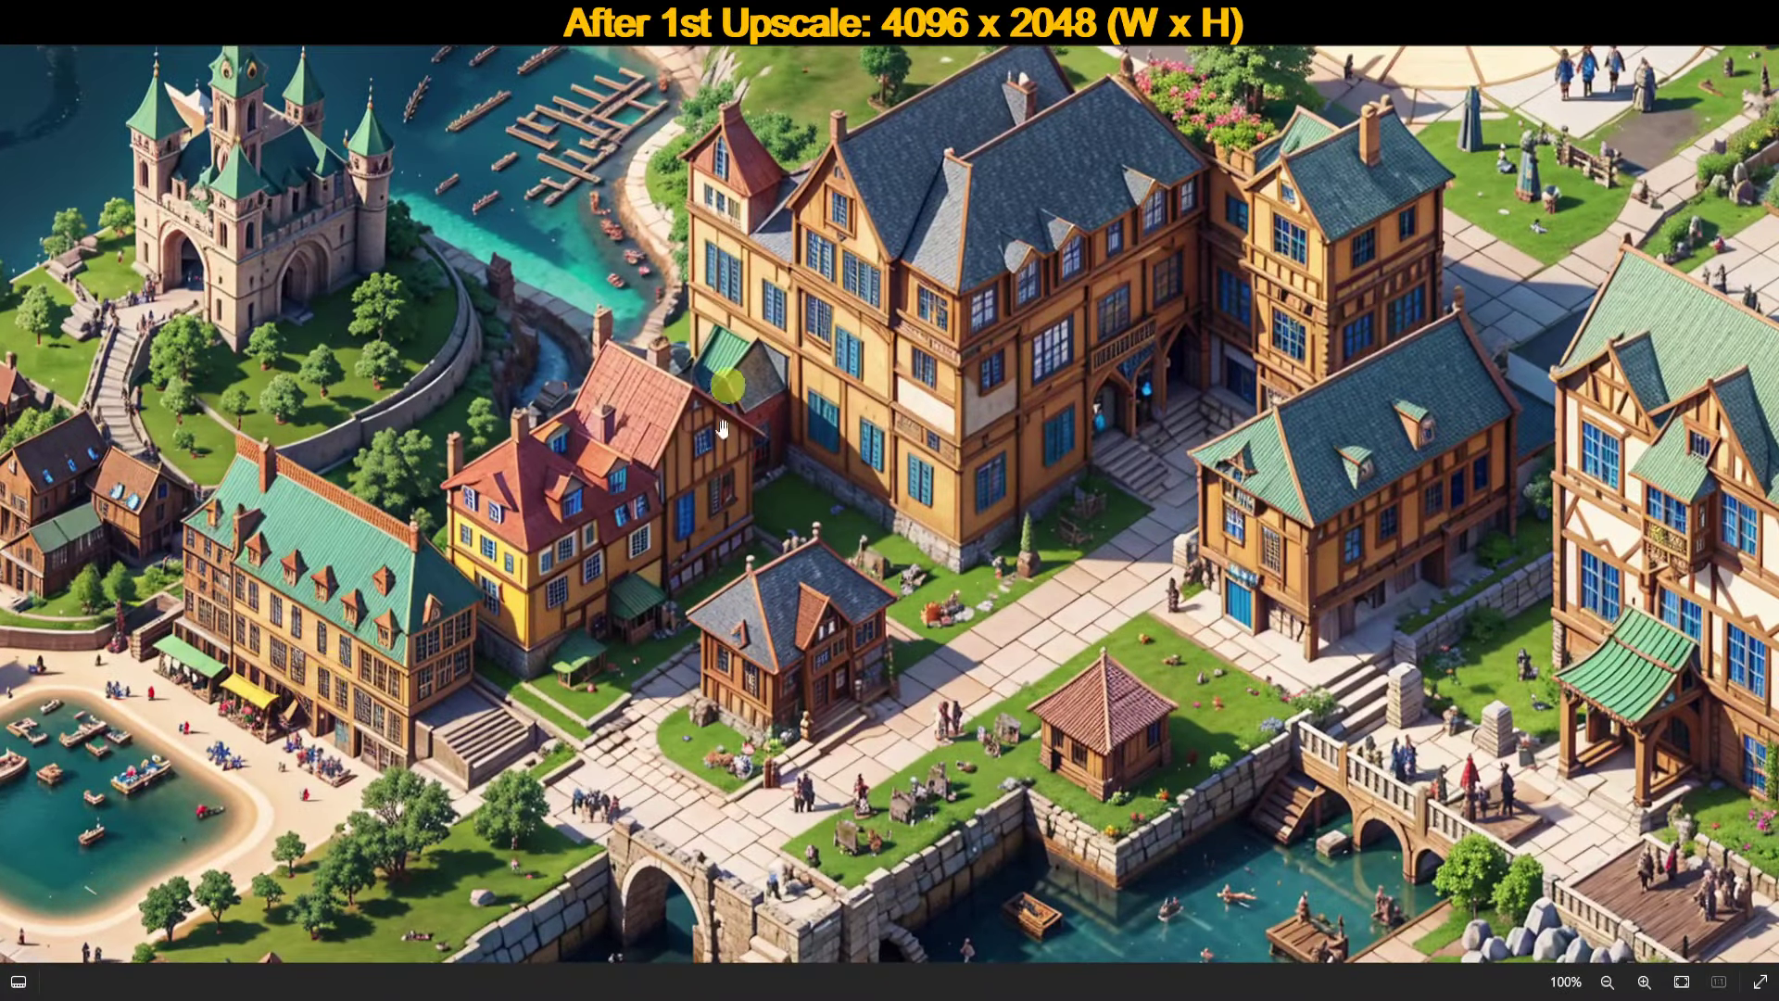
pyautogui.scroll(-3, 729, 386)
pyautogui.moveTo(456, 782); pyautogui.dragTo(764, 558)
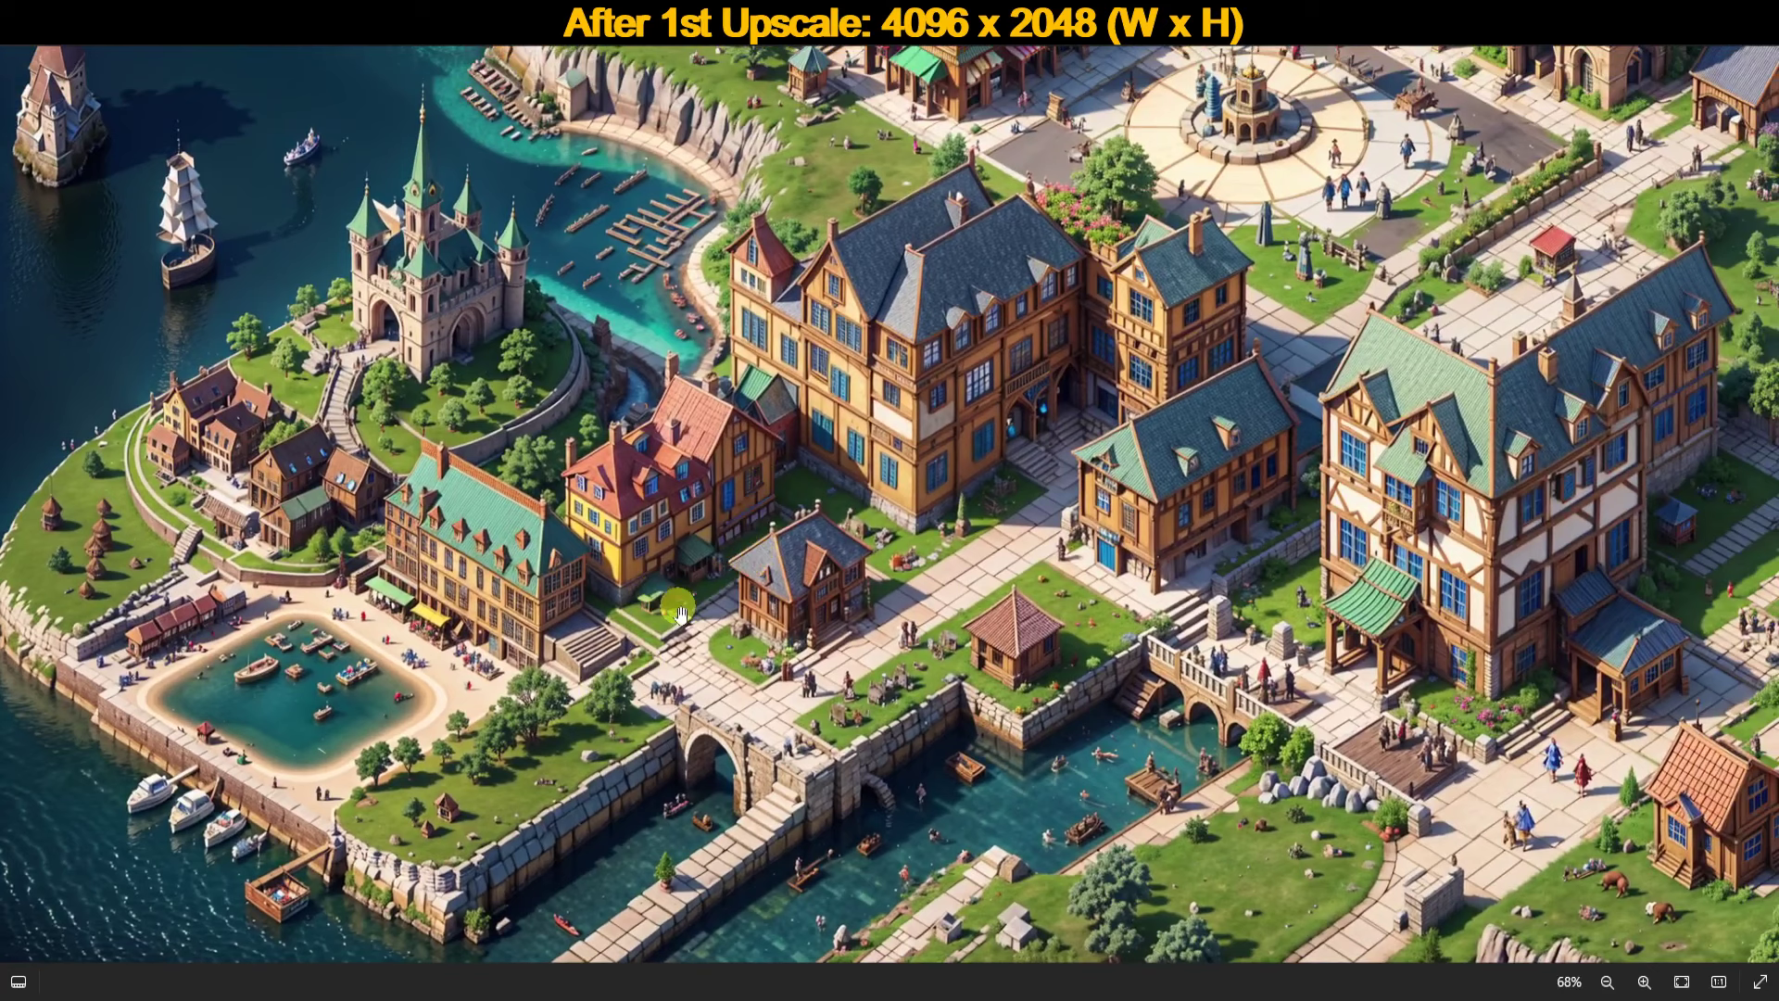
pyautogui.hscroll(5, 1056, 755)
pyautogui.hscroll(2, 1360, 632)
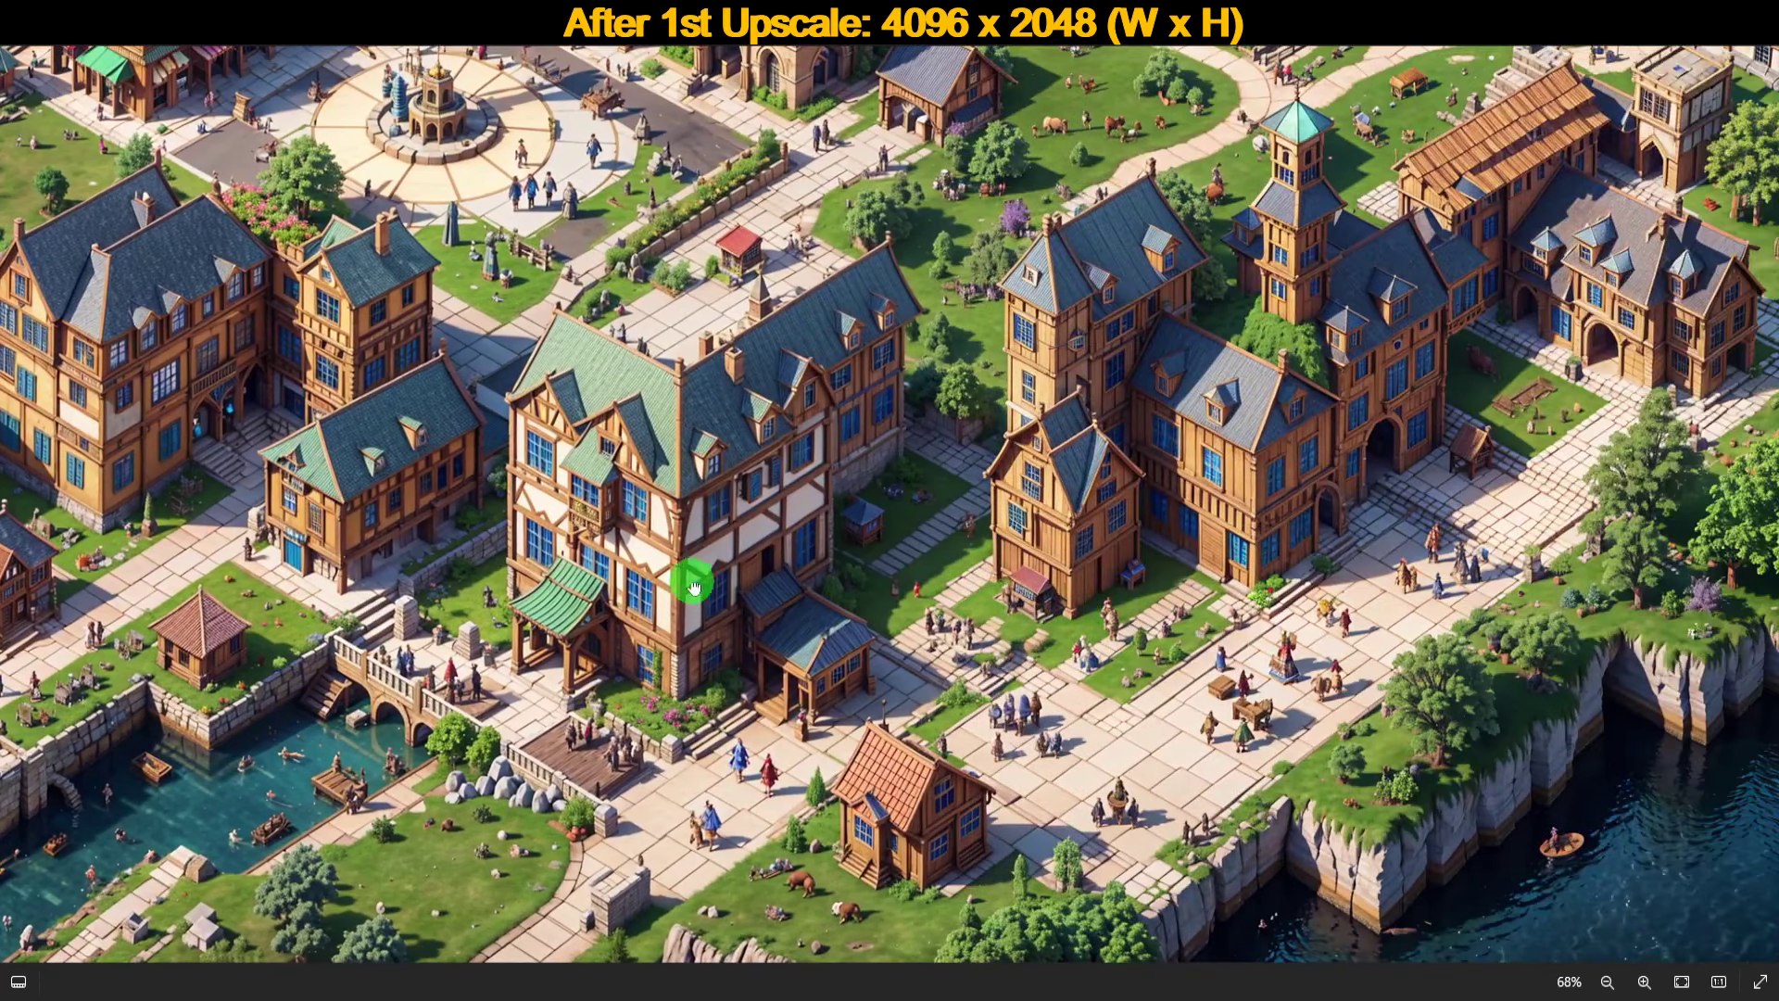
pyautogui.scroll(3, 1408, 520)
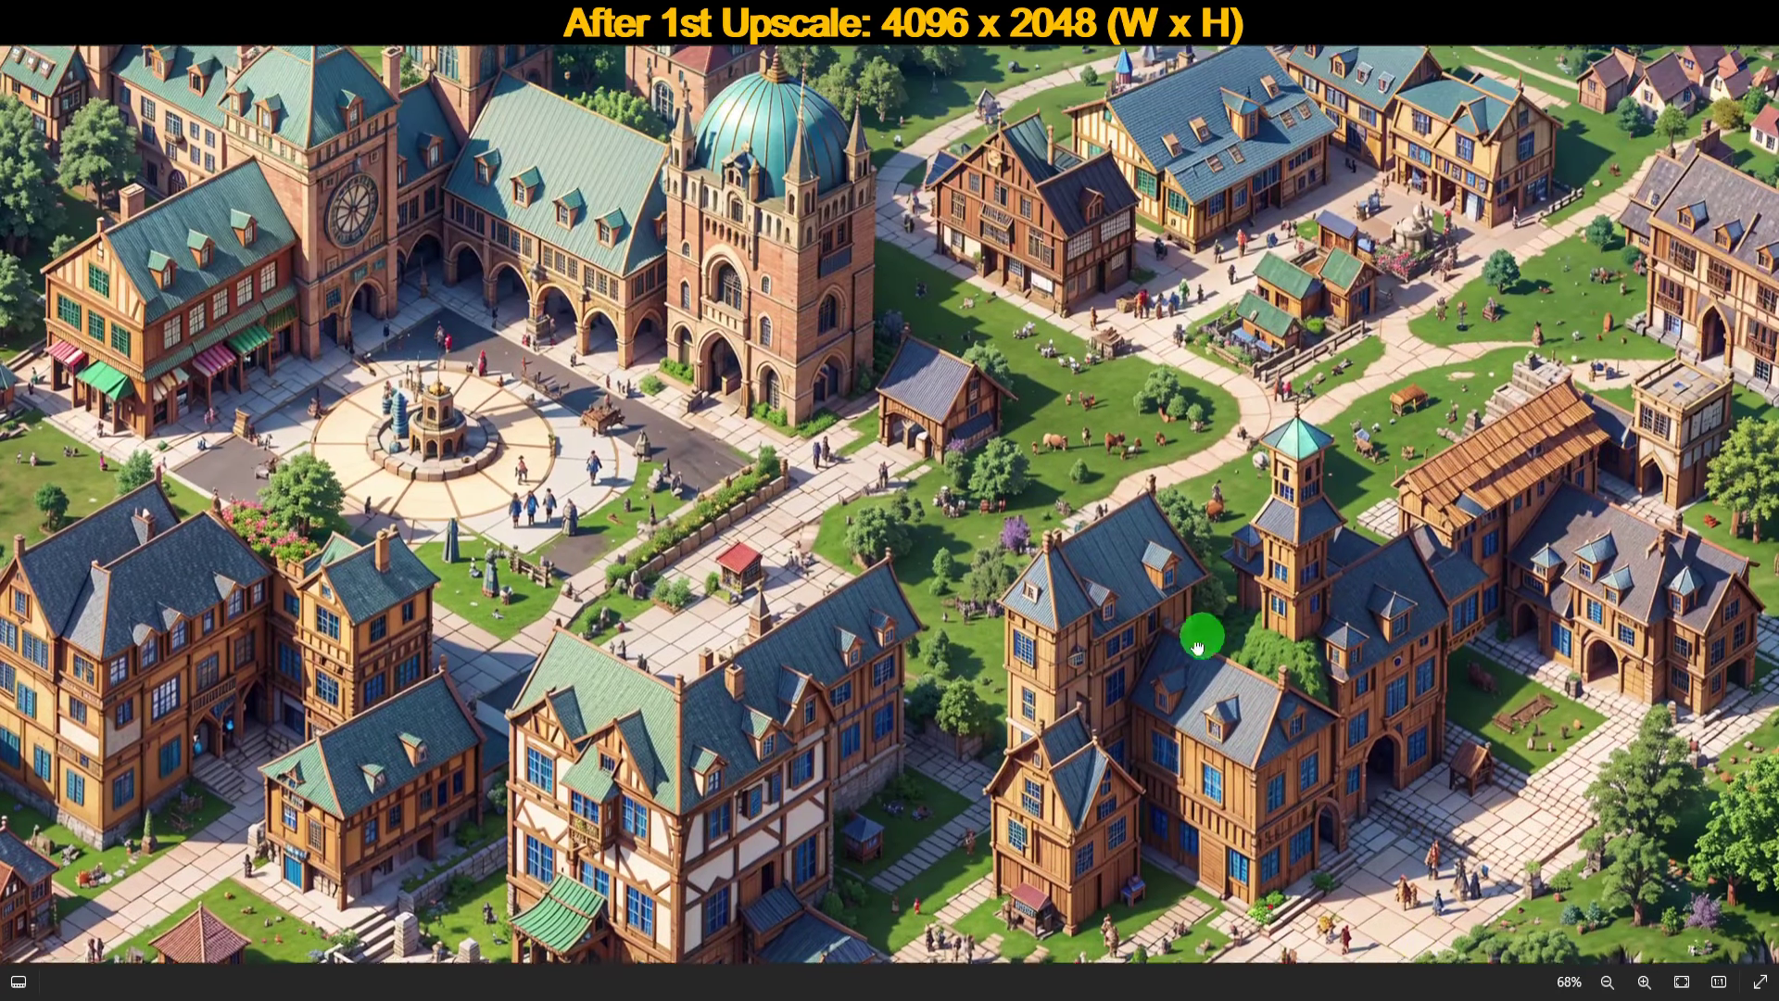
pyautogui.scroll(1, 1436, 508)
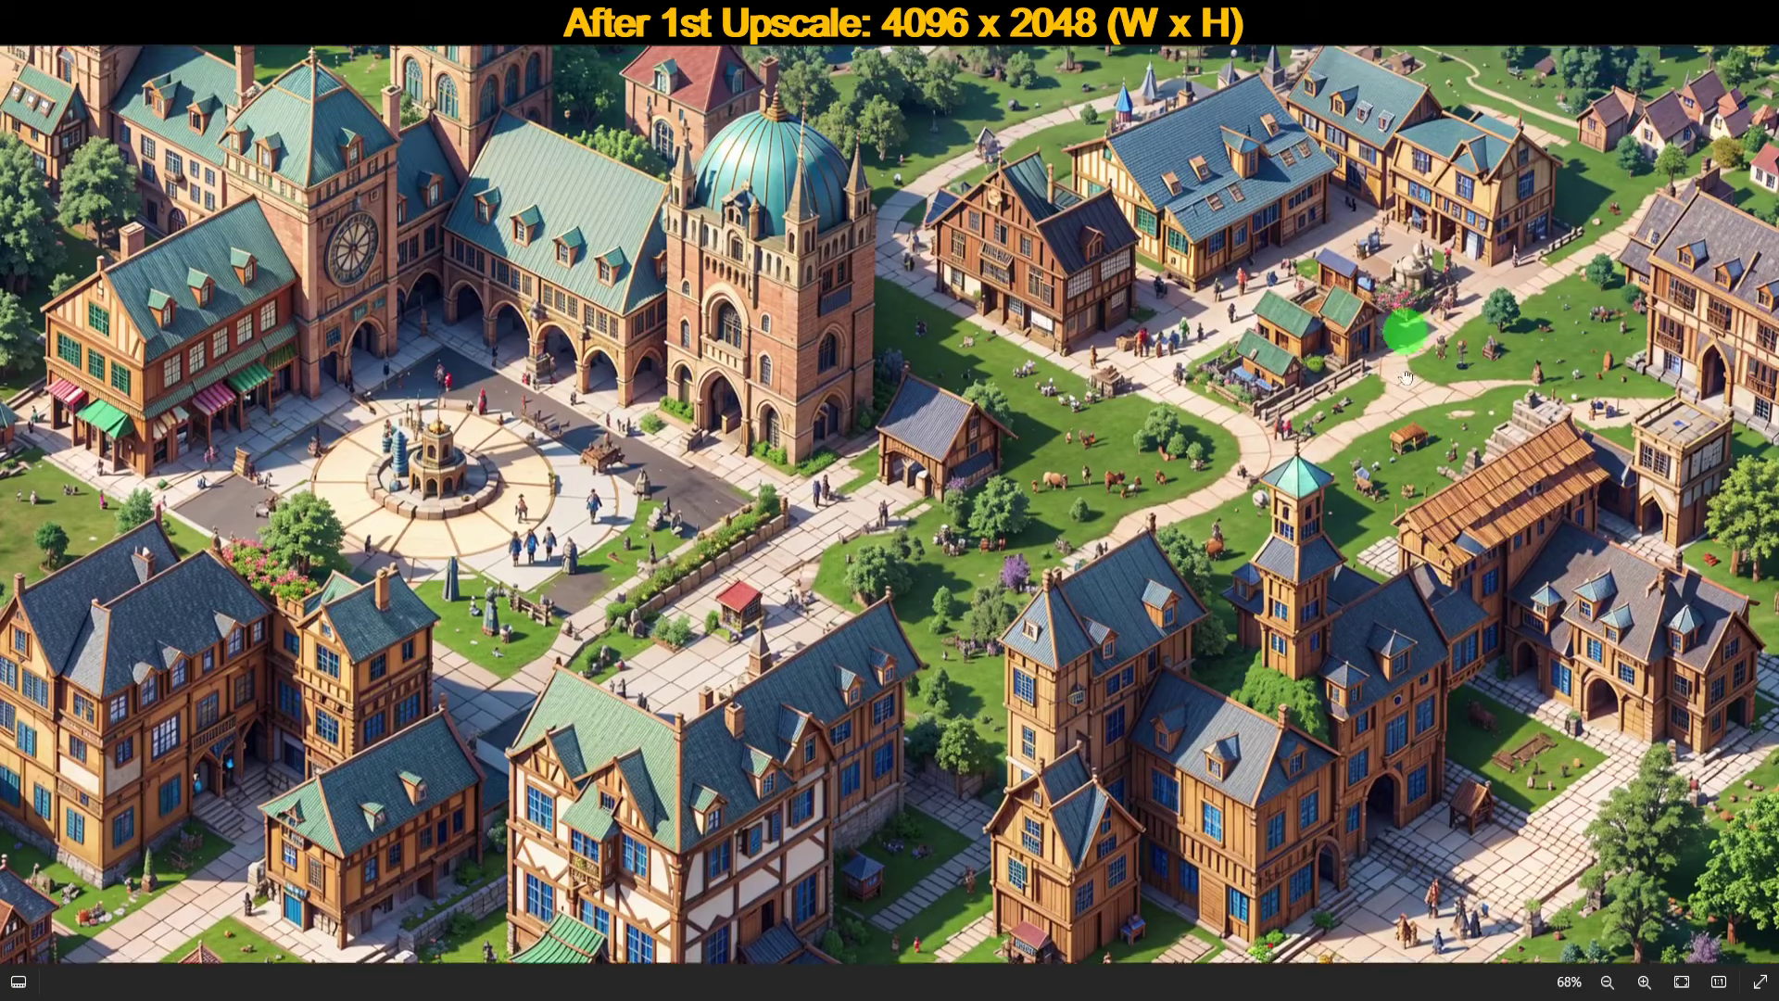
pyautogui.scroll(-3, 963, 243)
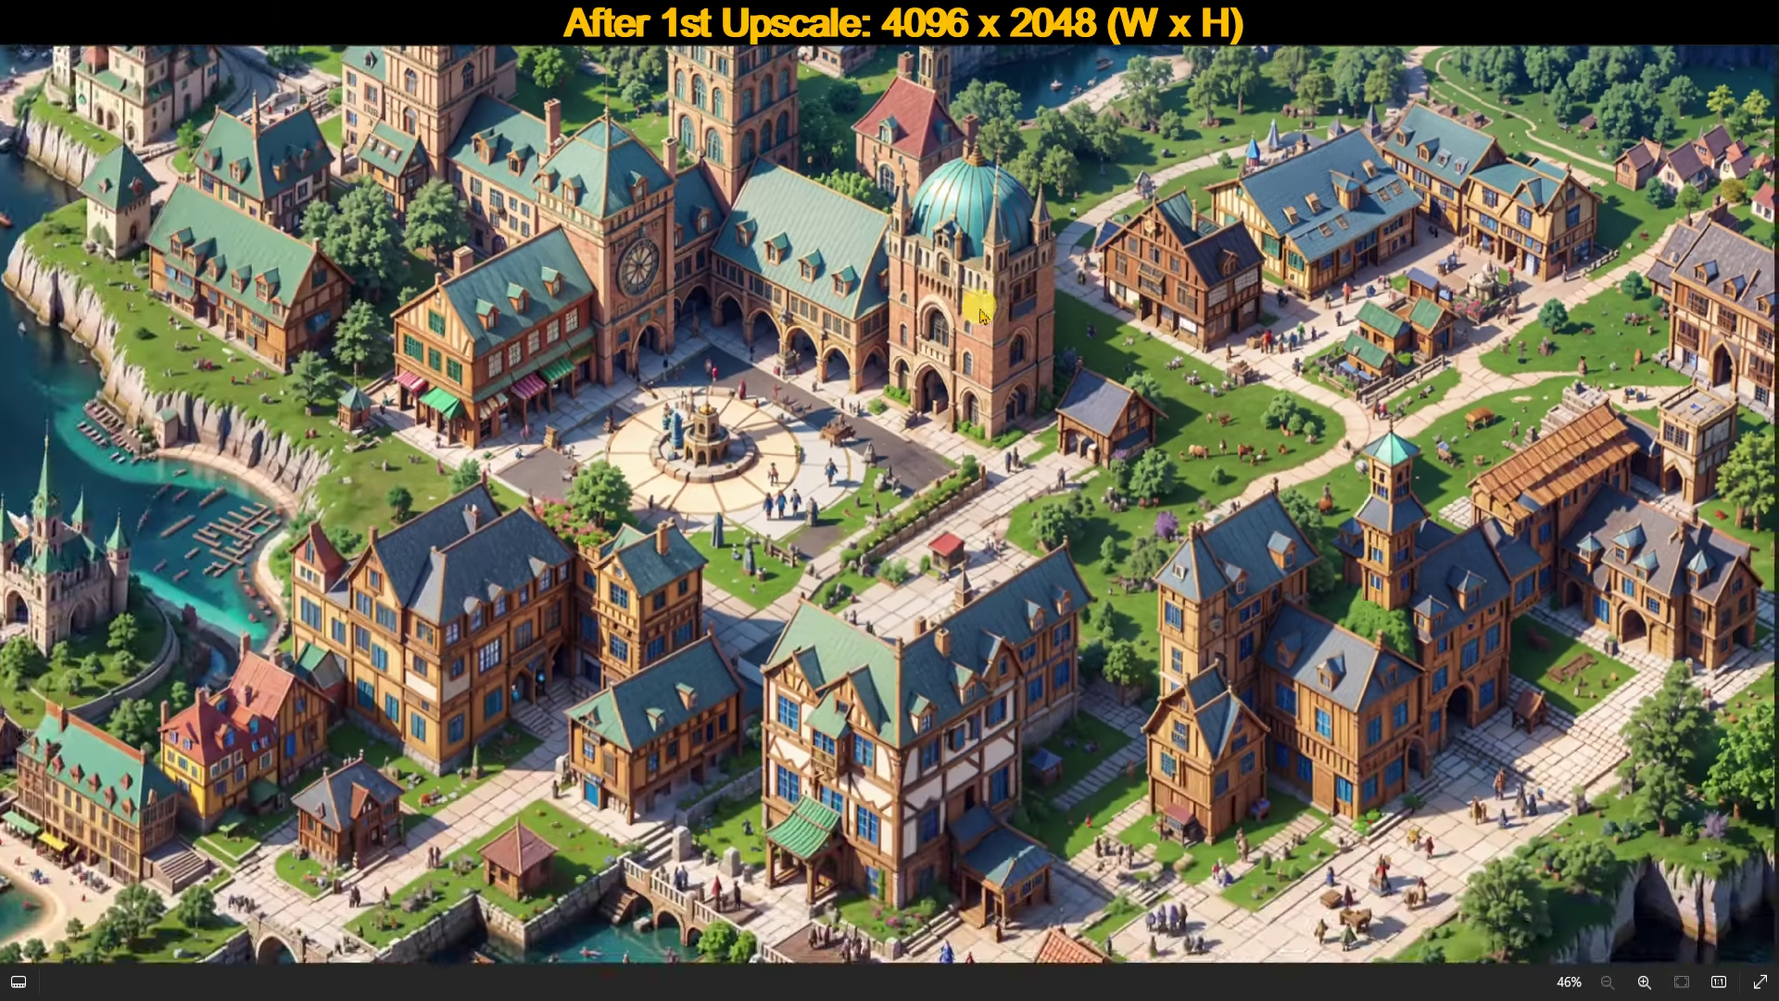
# Step: Close the photo and preview views and send the upscaled village to img2img
pyautogui.click(1725, 28)
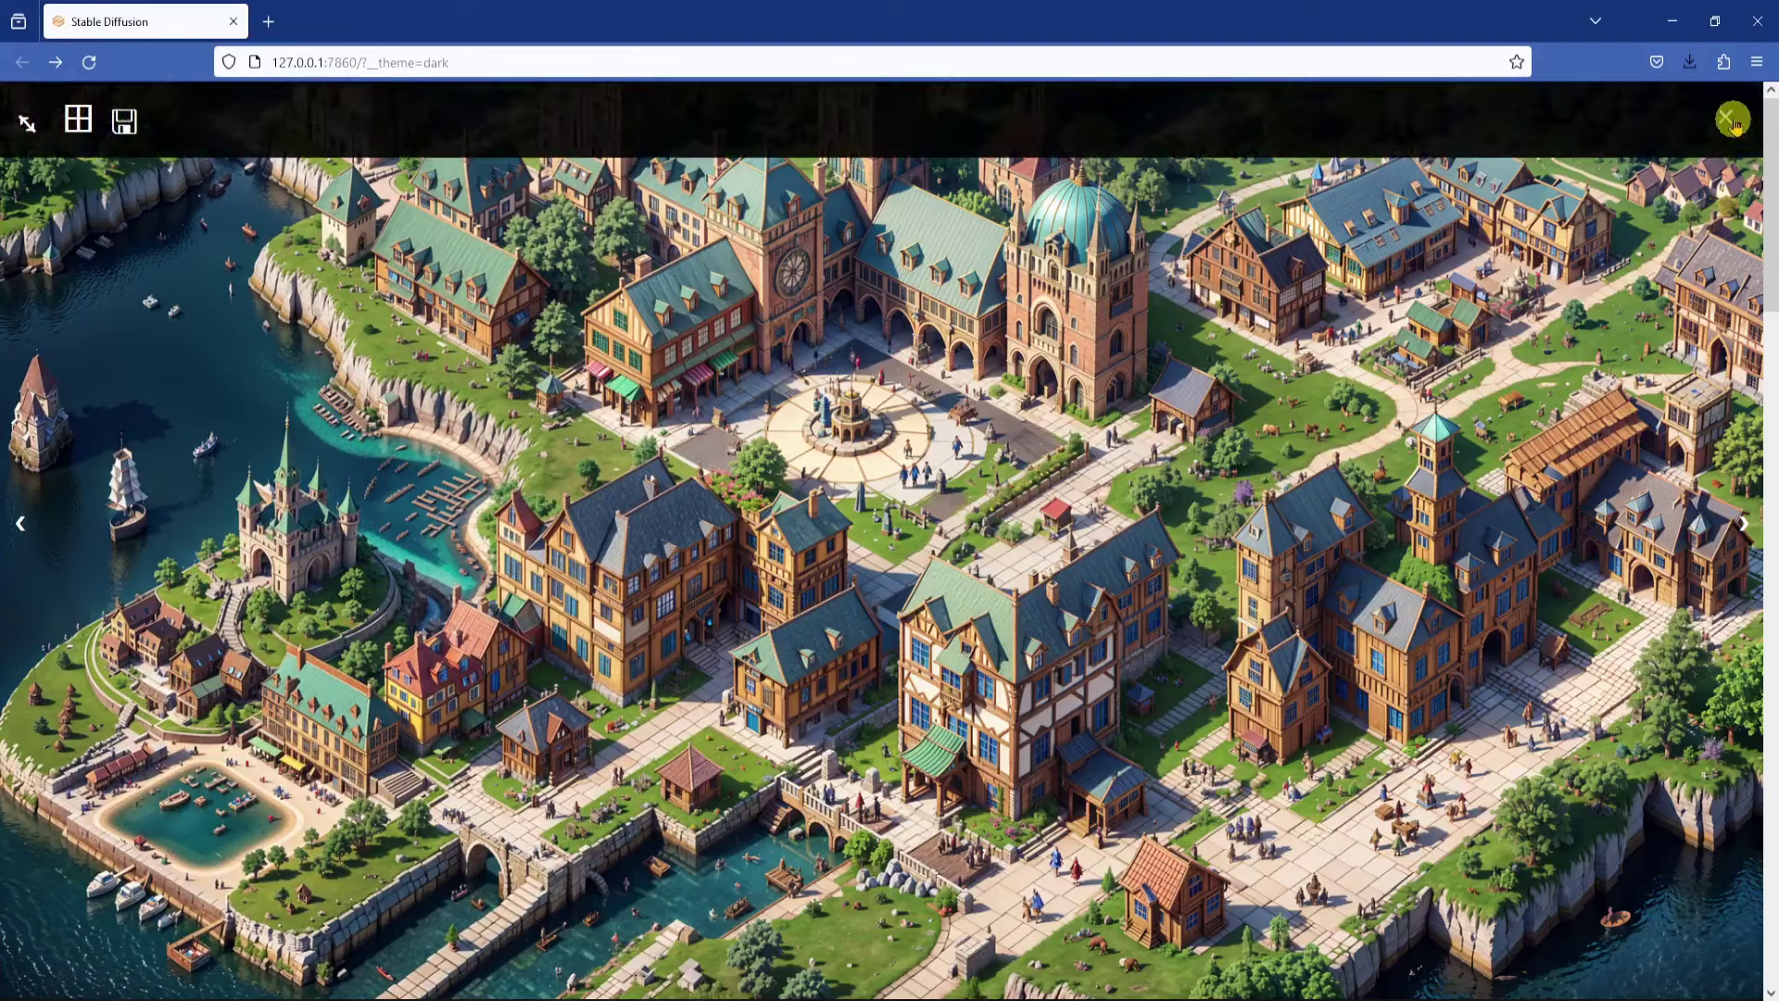
pyautogui.click(1729, 119)
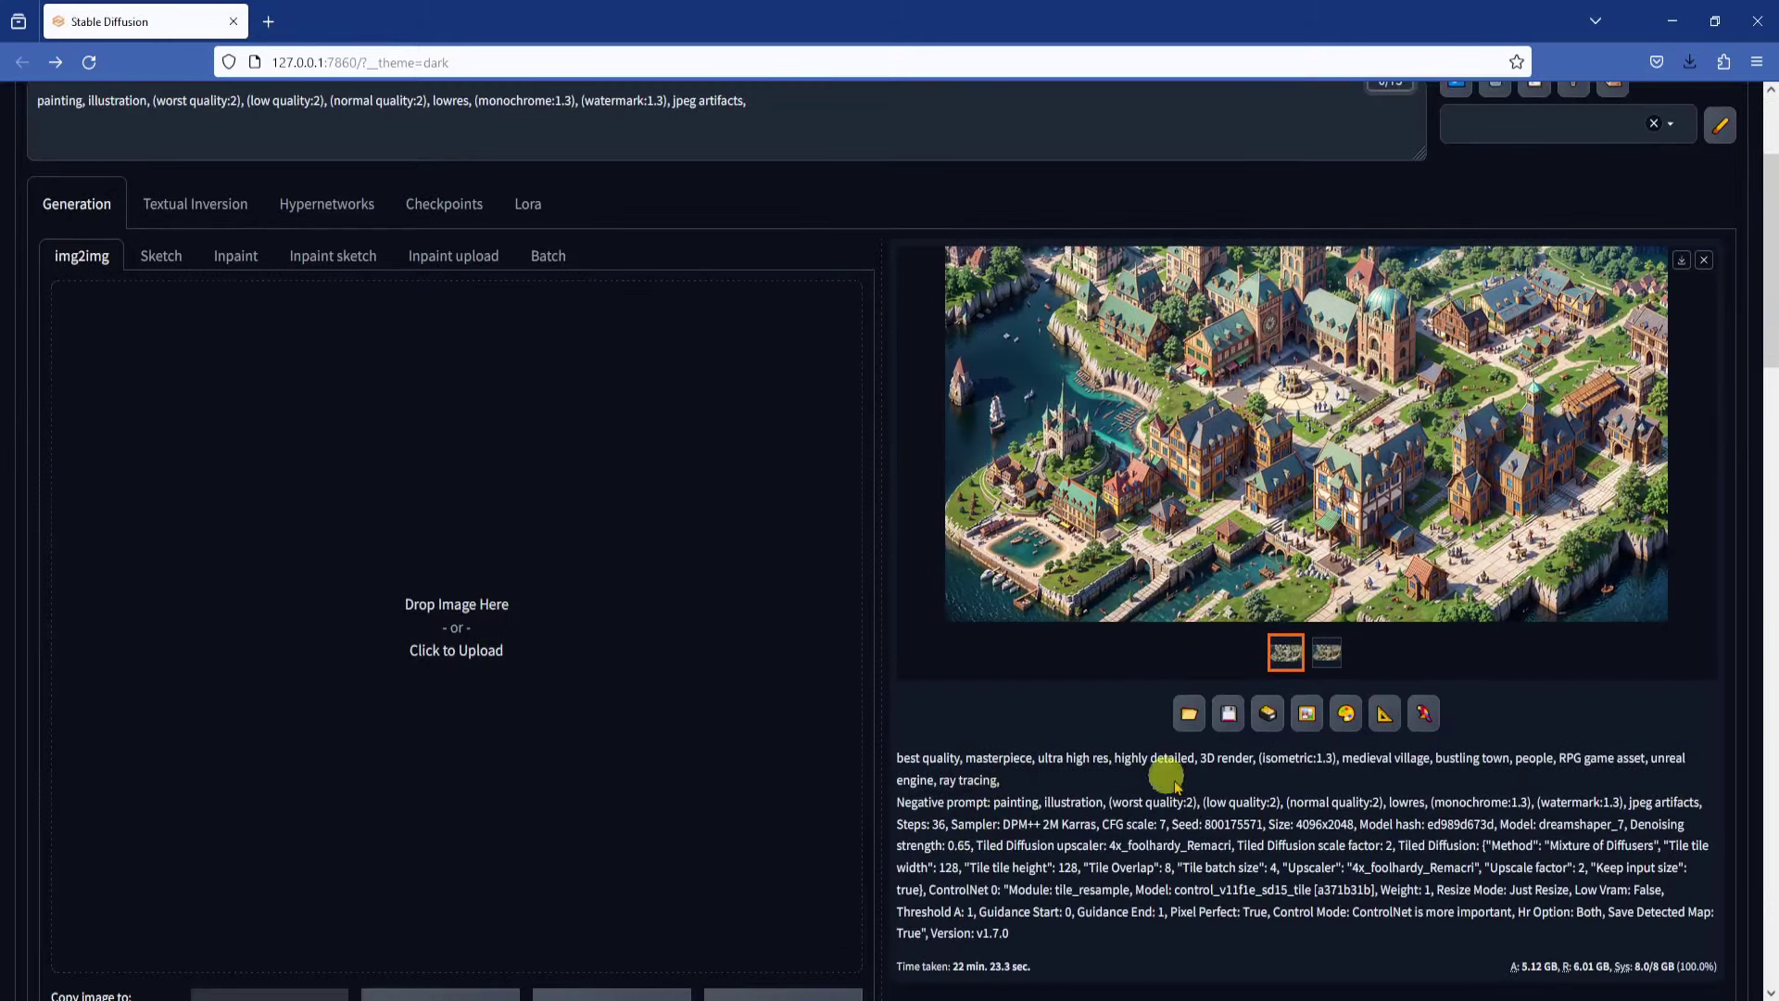
pyautogui.click(1309, 713)
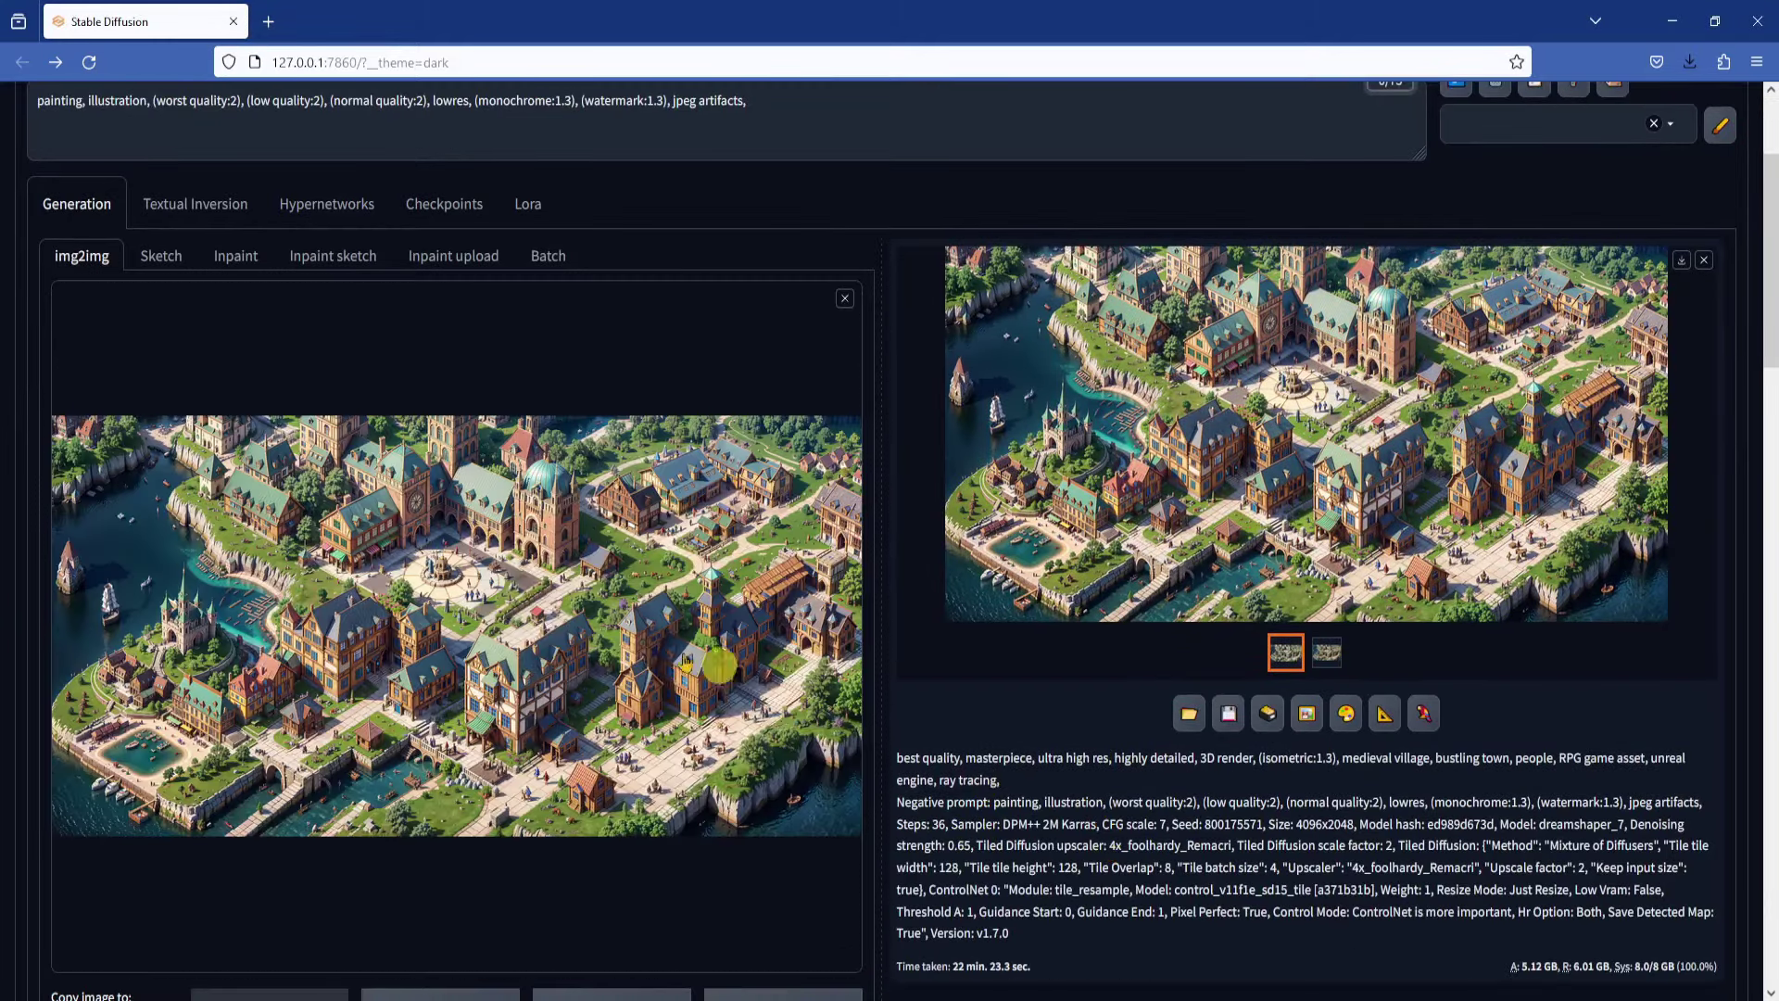
pyautogui.scroll(3, 947, 741)
pyautogui.scroll(-15, 947, 741)
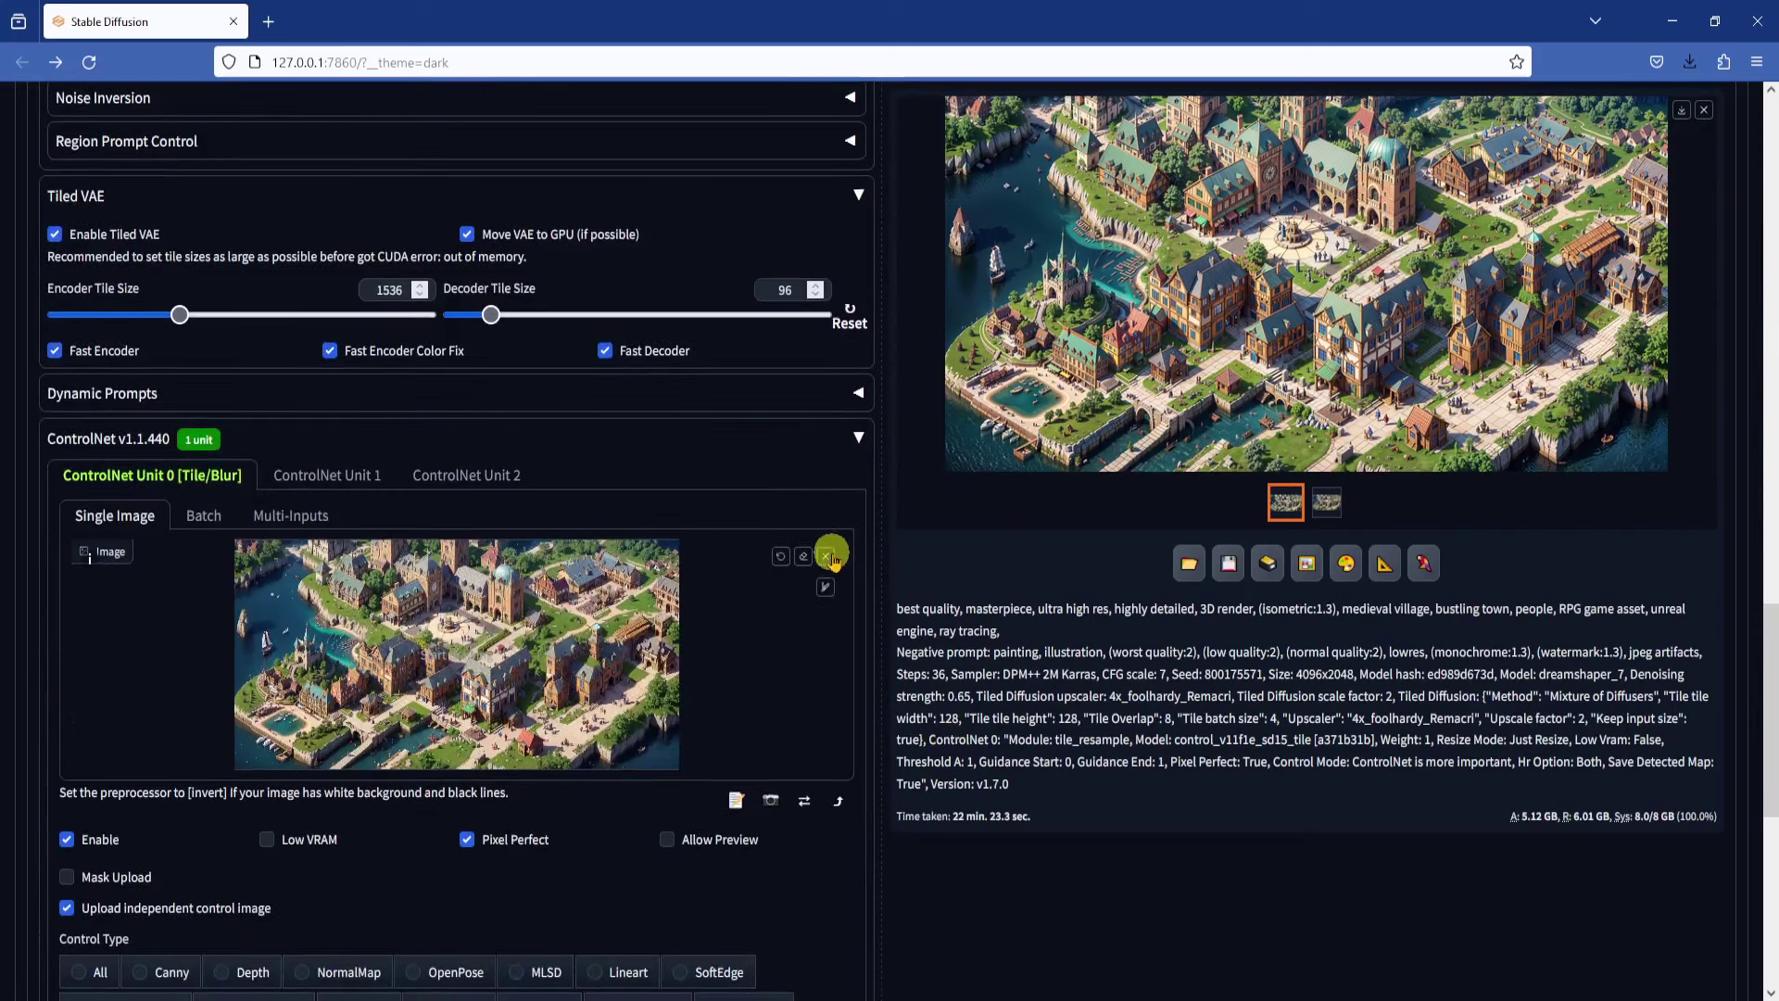
# Step: Replace the ControlNet Unit 0 image with the new upscale dragged from its output folder
pyautogui.click(839, 552)
pyautogui.moveTo(468, 997)
pyautogui.click(554, 937)
pyautogui.moveTo(961, 148); pyautogui.dragTo(476, 675)
pyautogui.scroll(-7, 926, 741)
# Step: Zoom both panes in and pan to the town hall, fountain and large half-timbered building
pyautogui.scroll(20, 903, 619)
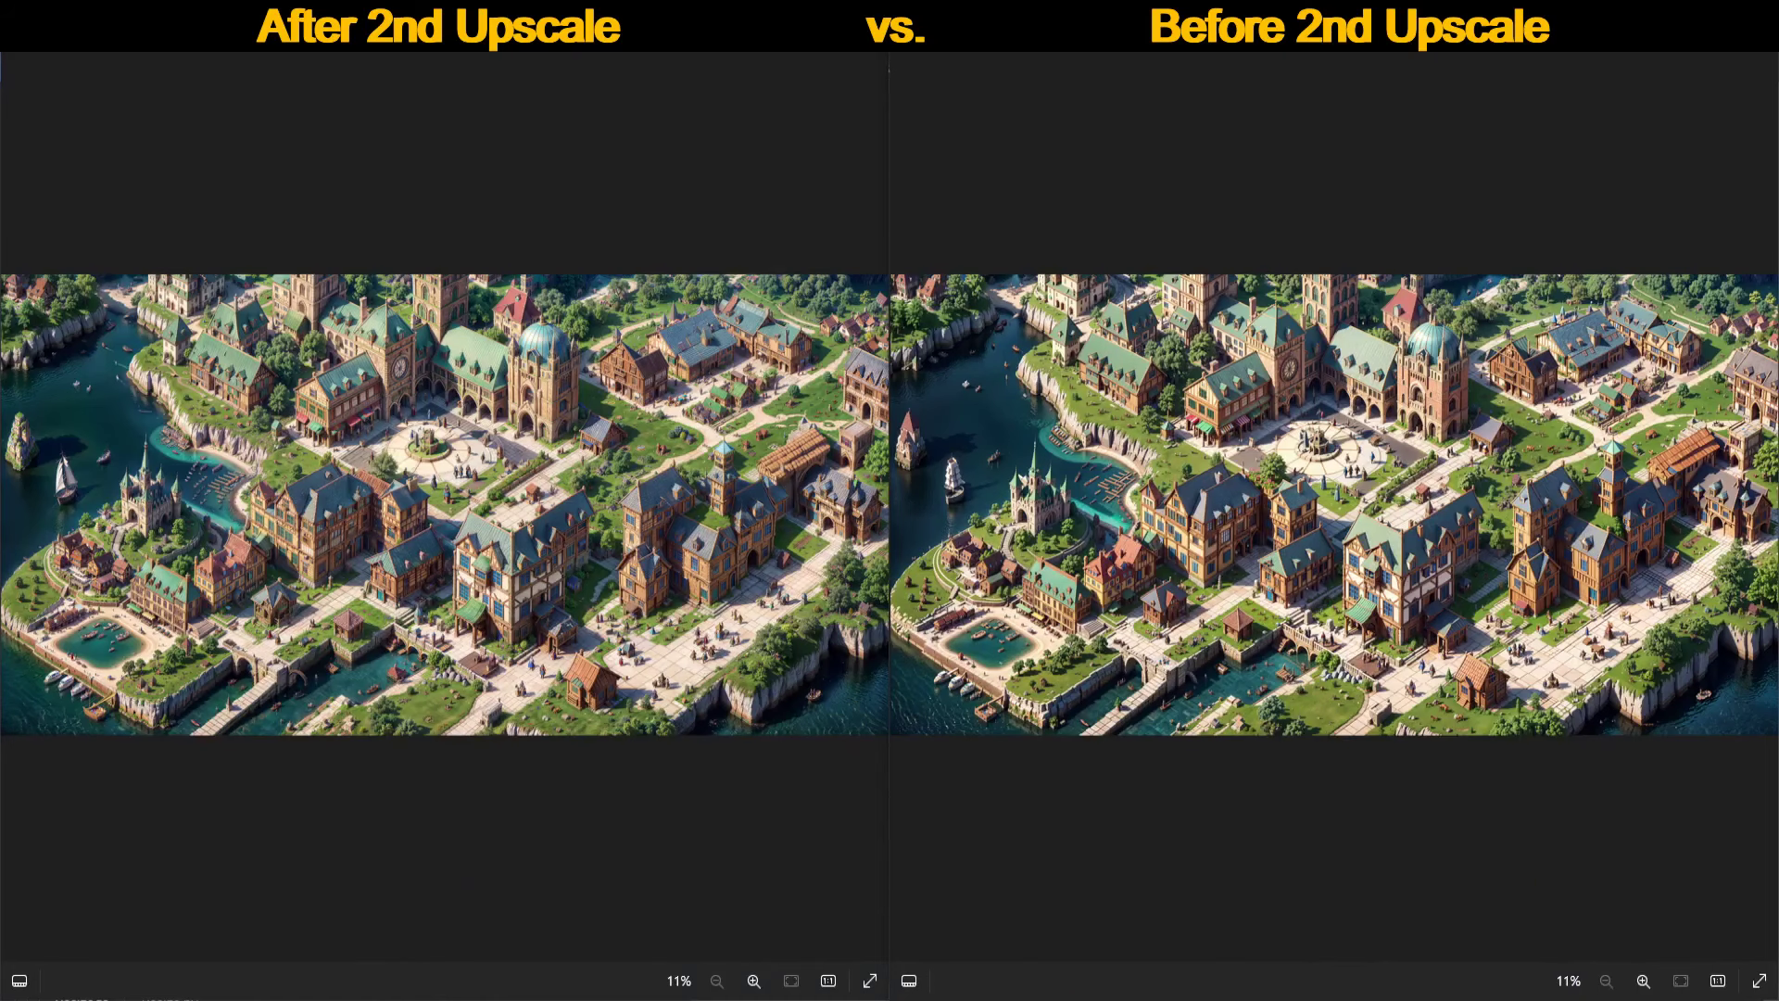
pyautogui.scroll(5, 461, 538)
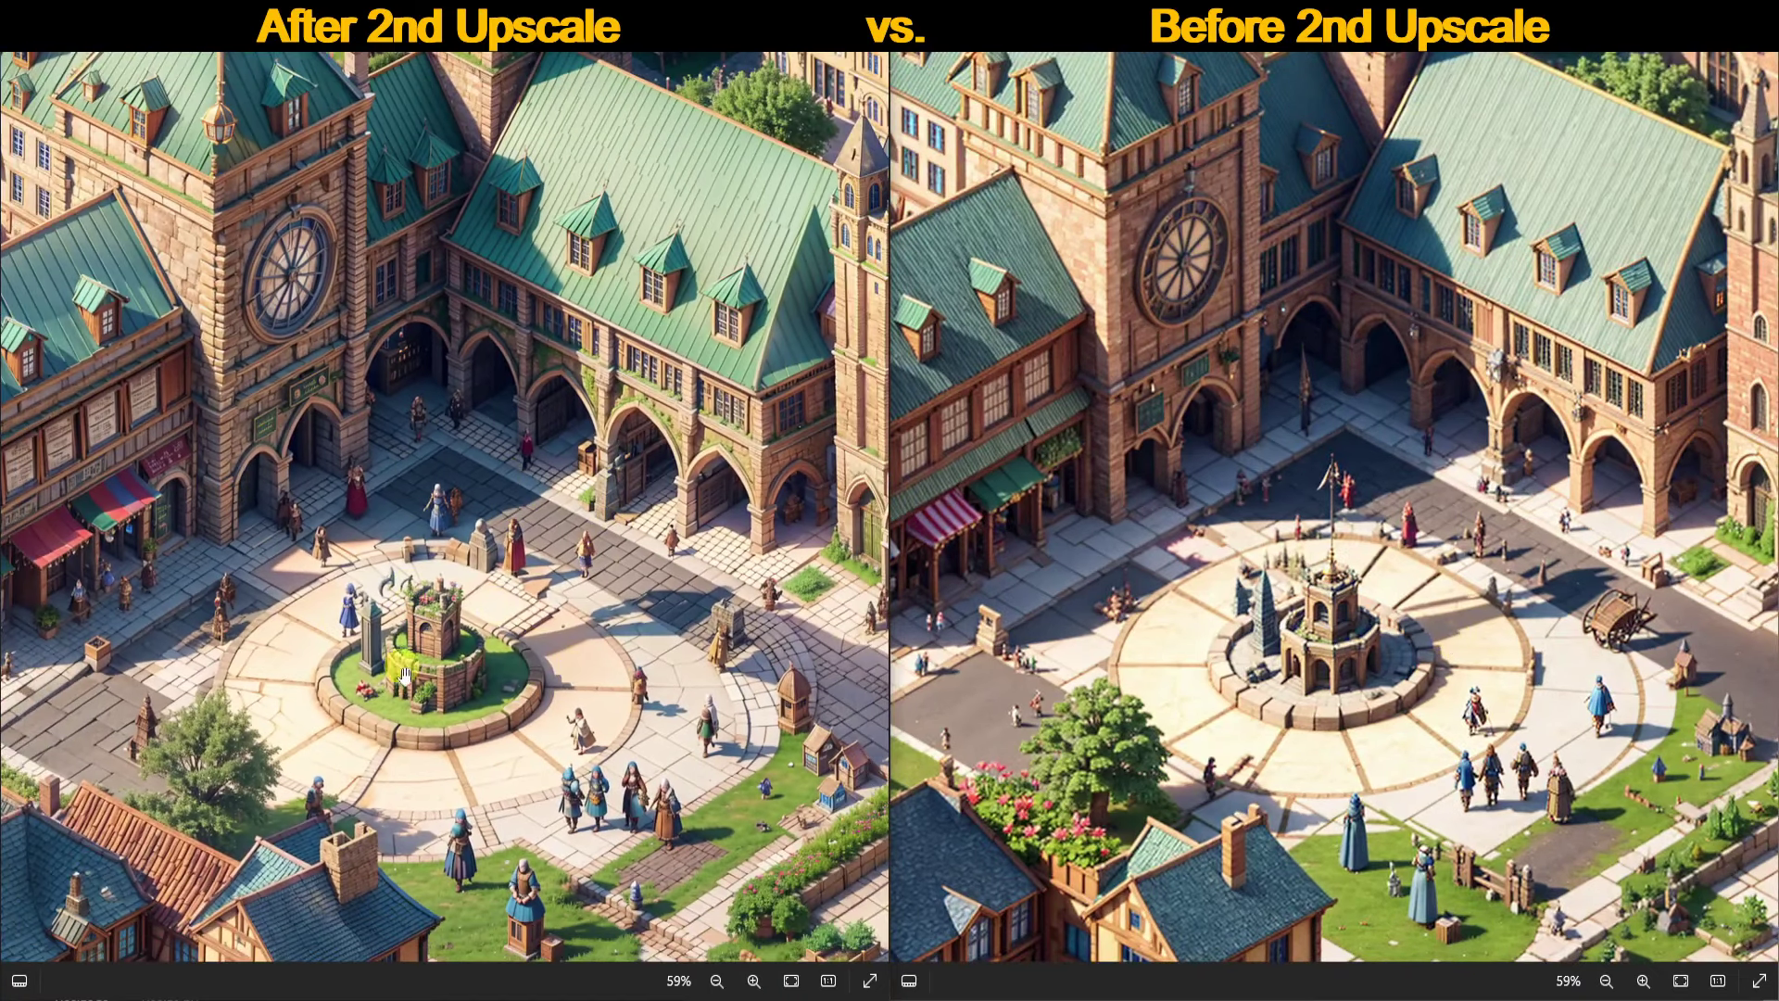
pyautogui.moveTo(261, 729); pyautogui.dragTo(517, 636)
pyautogui.moveTo(1044, 570); pyautogui.dragTo(1201, 400)
pyautogui.scroll(4, 406, 468)
pyautogui.scroll(4, 1135, 356)
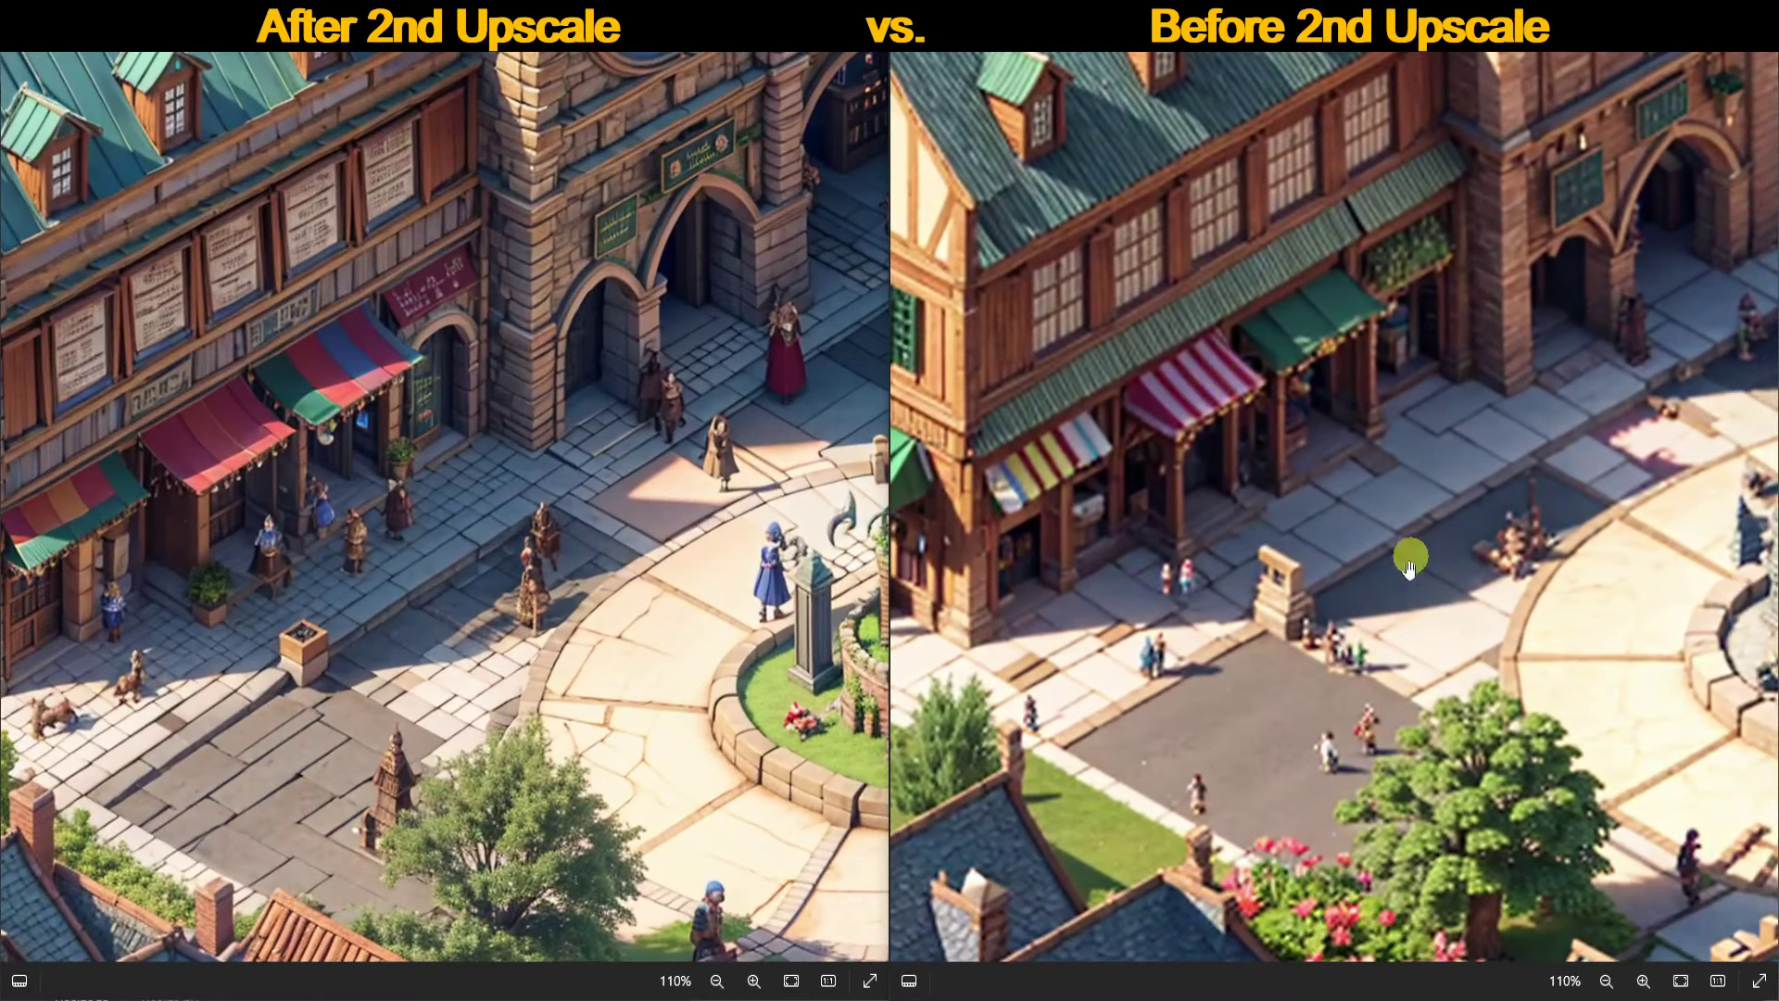
pyautogui.scroll(-4, 602, 633)
pyautogui.scroll(-4, 1167, 556)
pyautogui.moveTo(615, 815); pyautogui.dragTo(624, 347)
pyautogui.moveTo(1282, 741); pyautogui.dragTo(1283, 345)
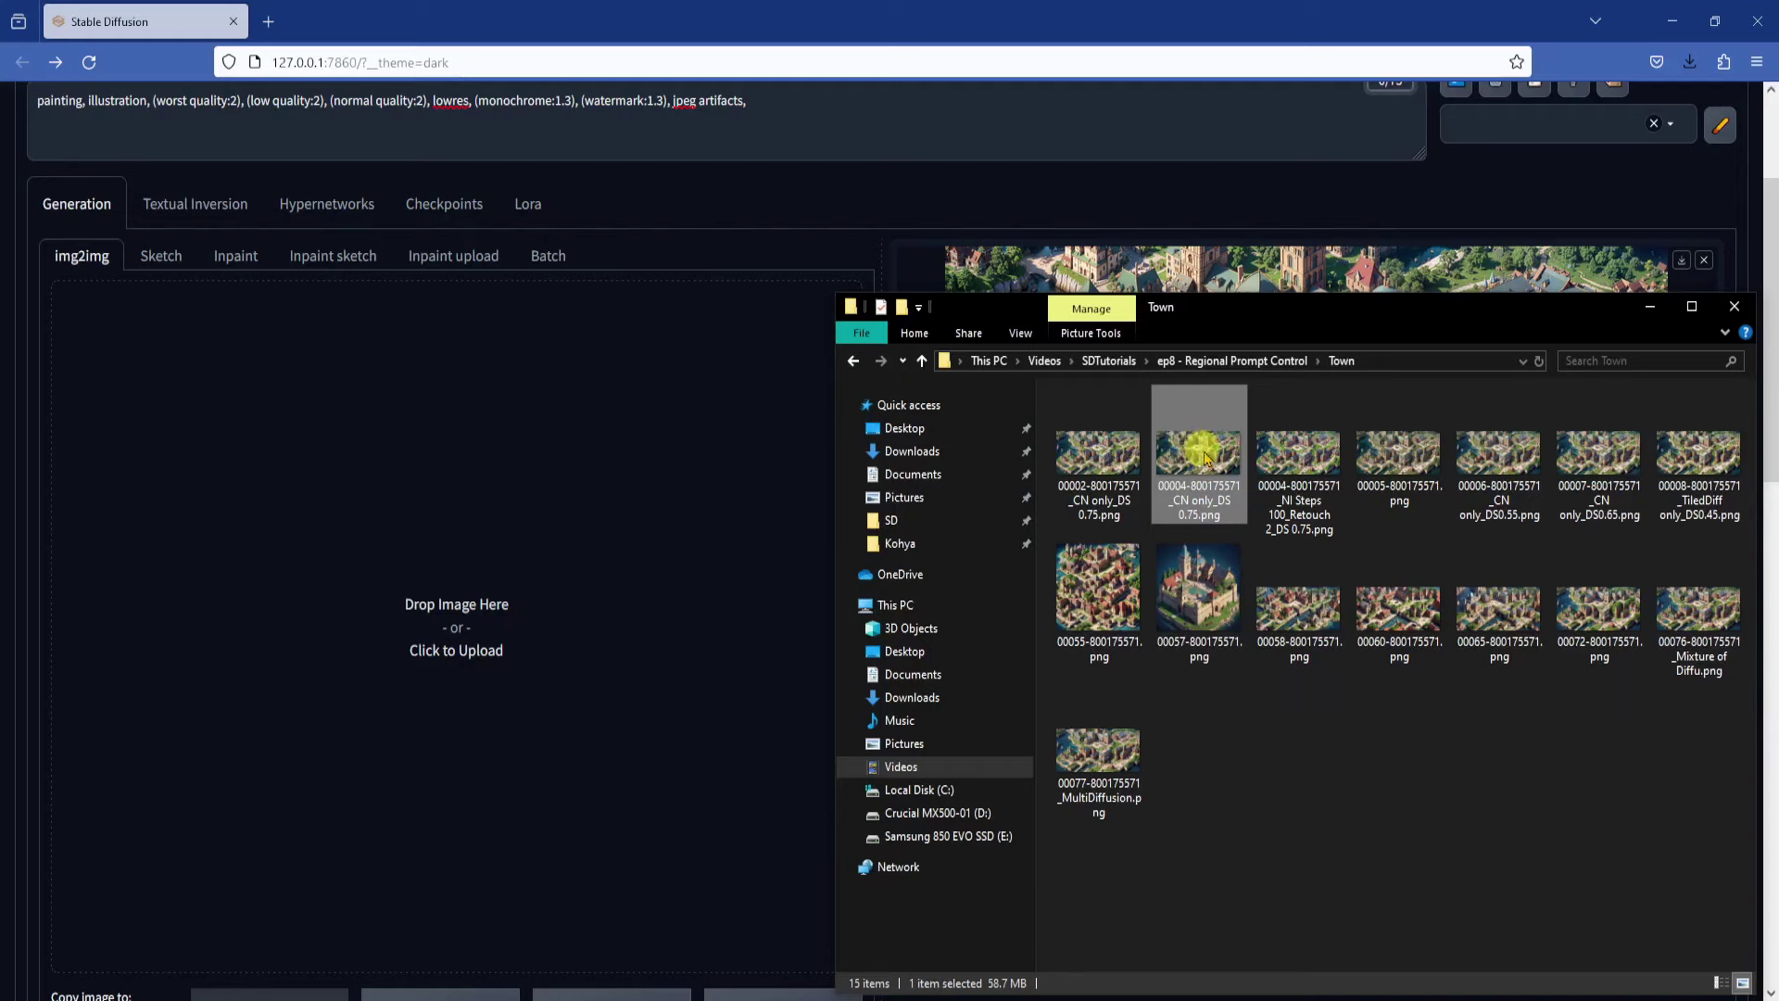
# Step: Load the 00004 town render into img2img and delete the positive prompt
pyautogui.moveTo(1204, 461); pyautogui.dragTo(464, 556)
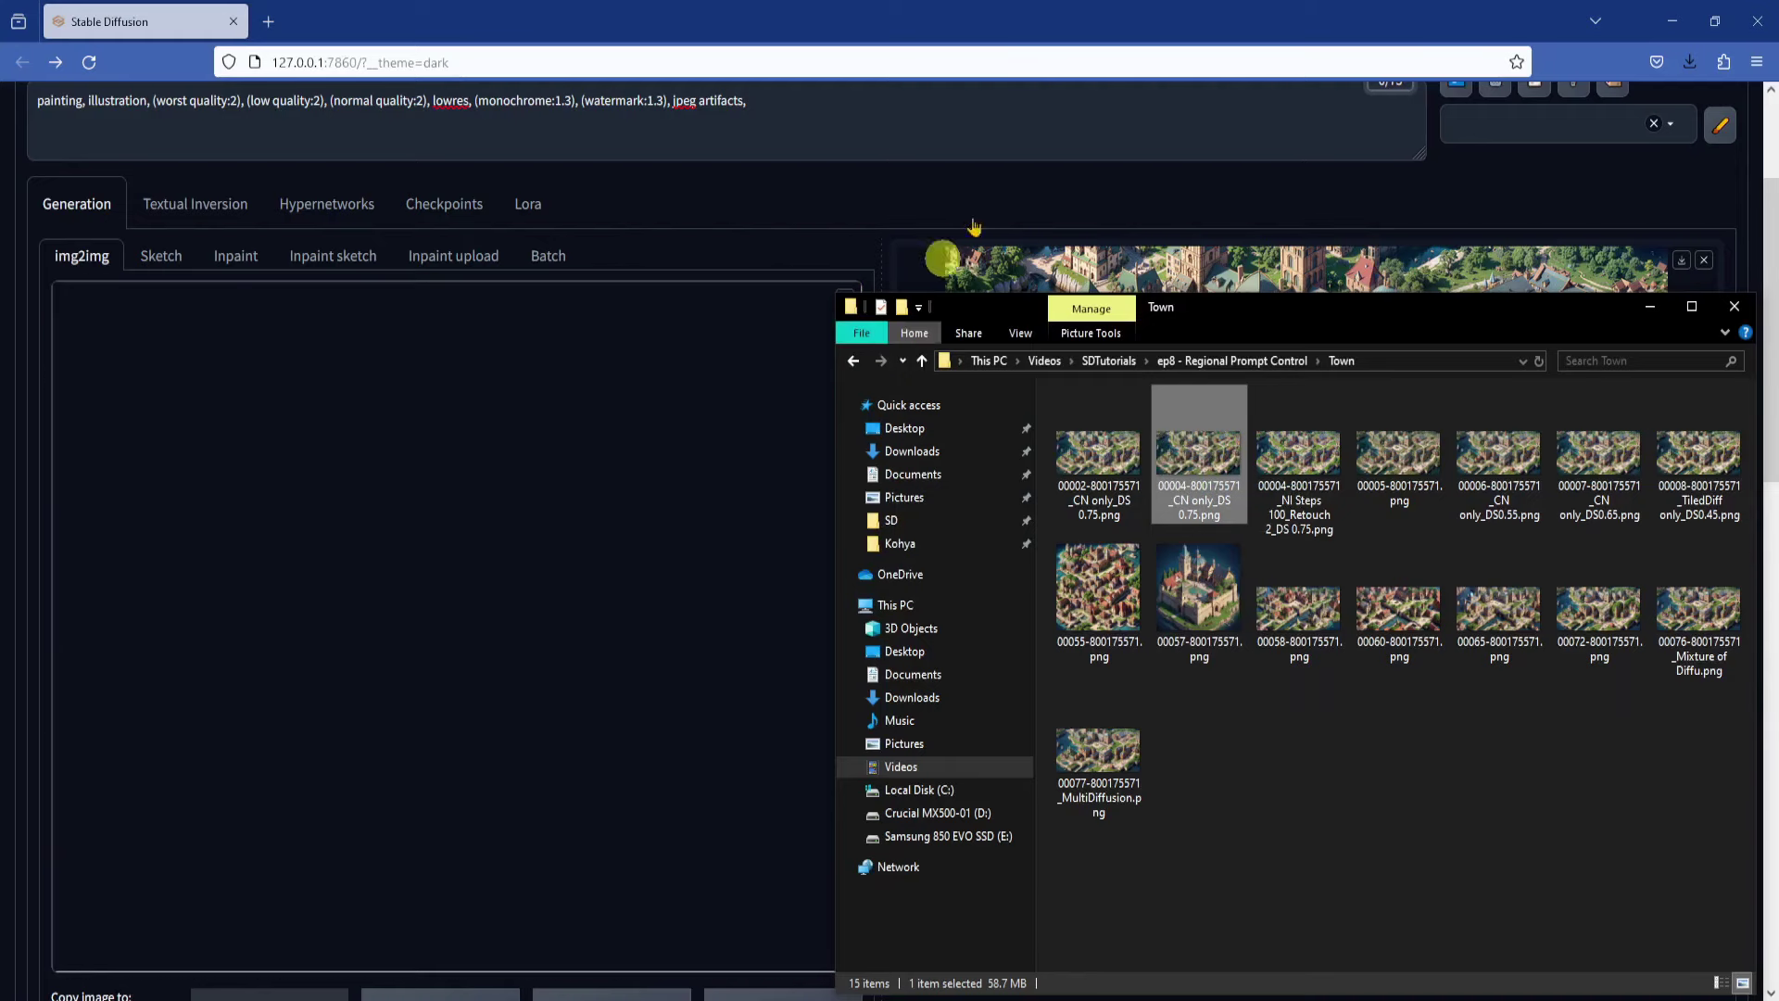
pyautogui.click(1198, 22)
pyautogui.scroll(2, 968, 834)
pyautogui.scroll(-3, 973, 837)
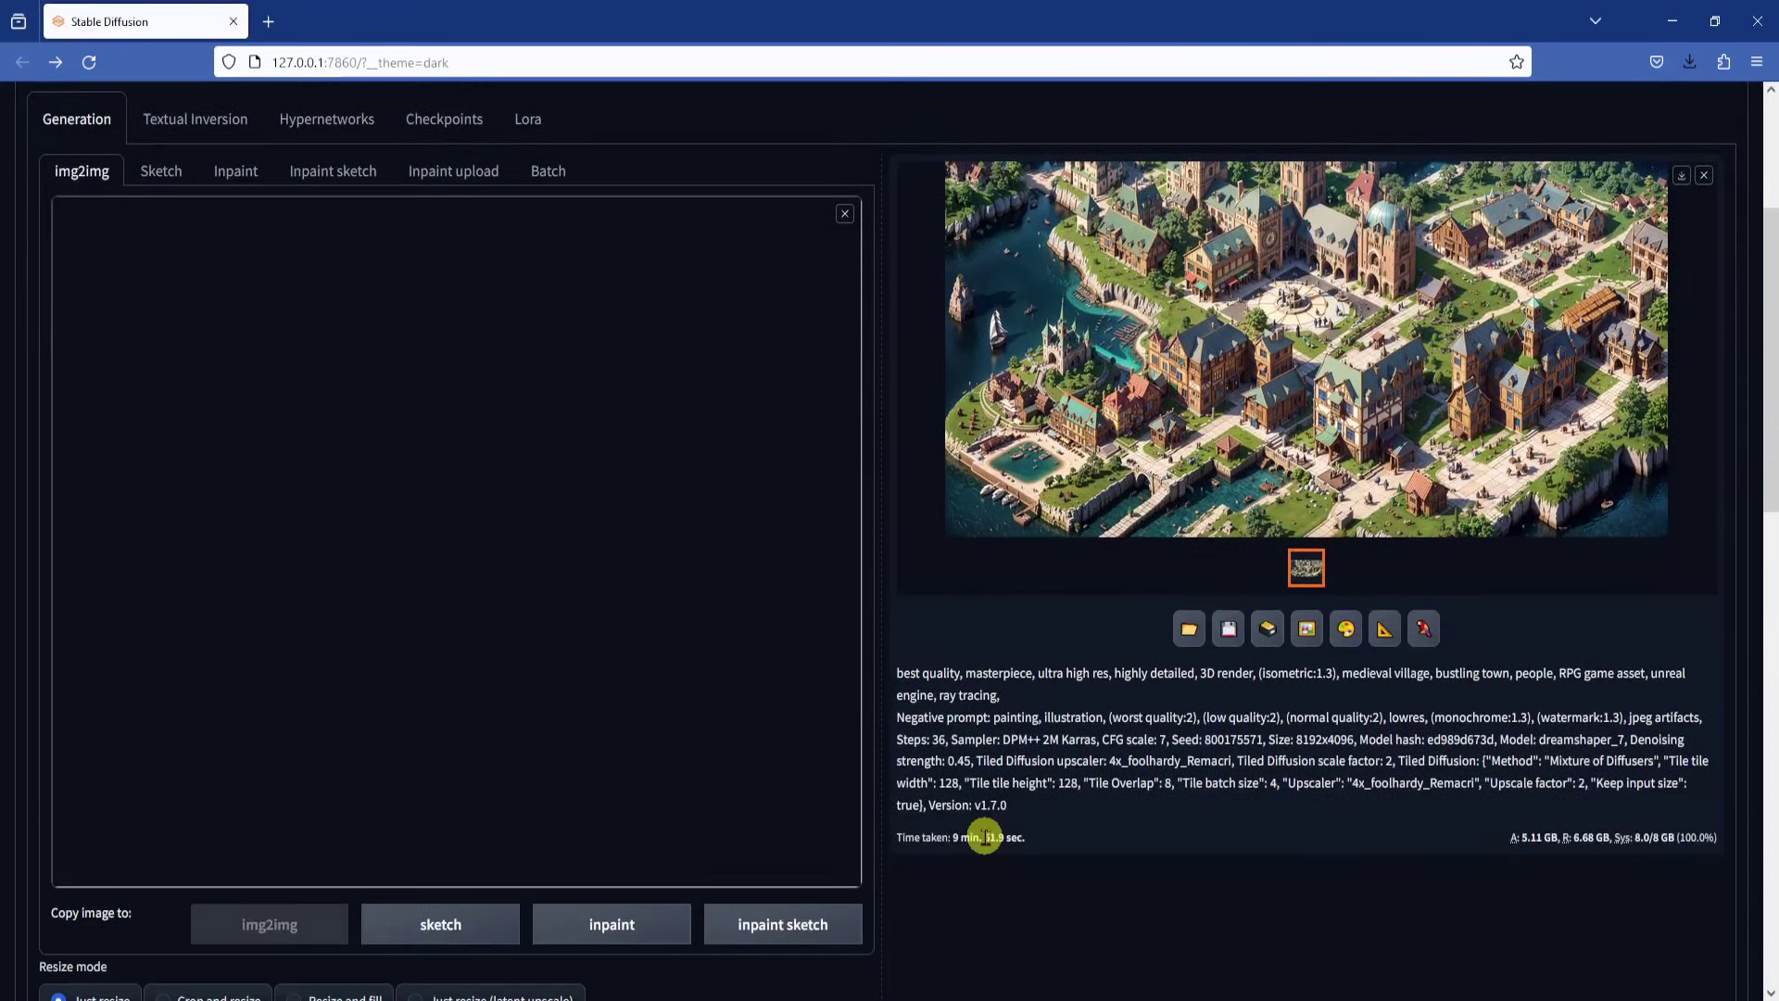
pyautogui.scroll(3, 984, 588)
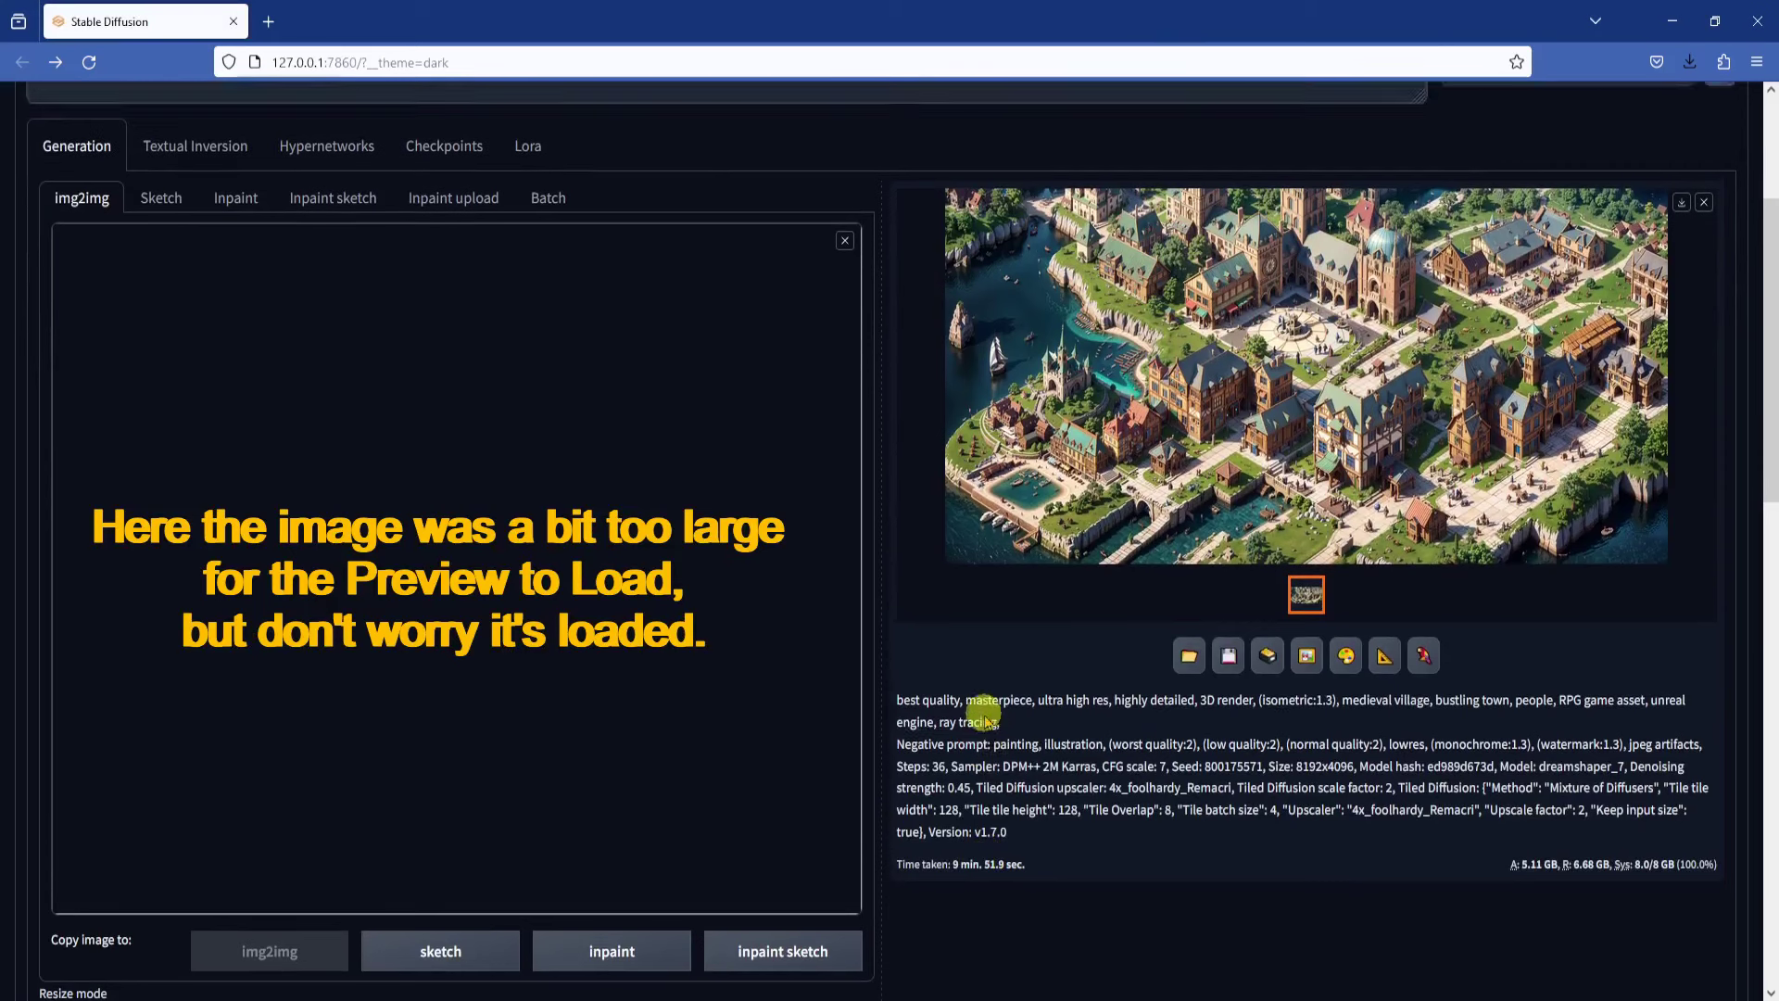
pyautogui.moveTo(985, 147); pyautogui.dragTo(12, 174)
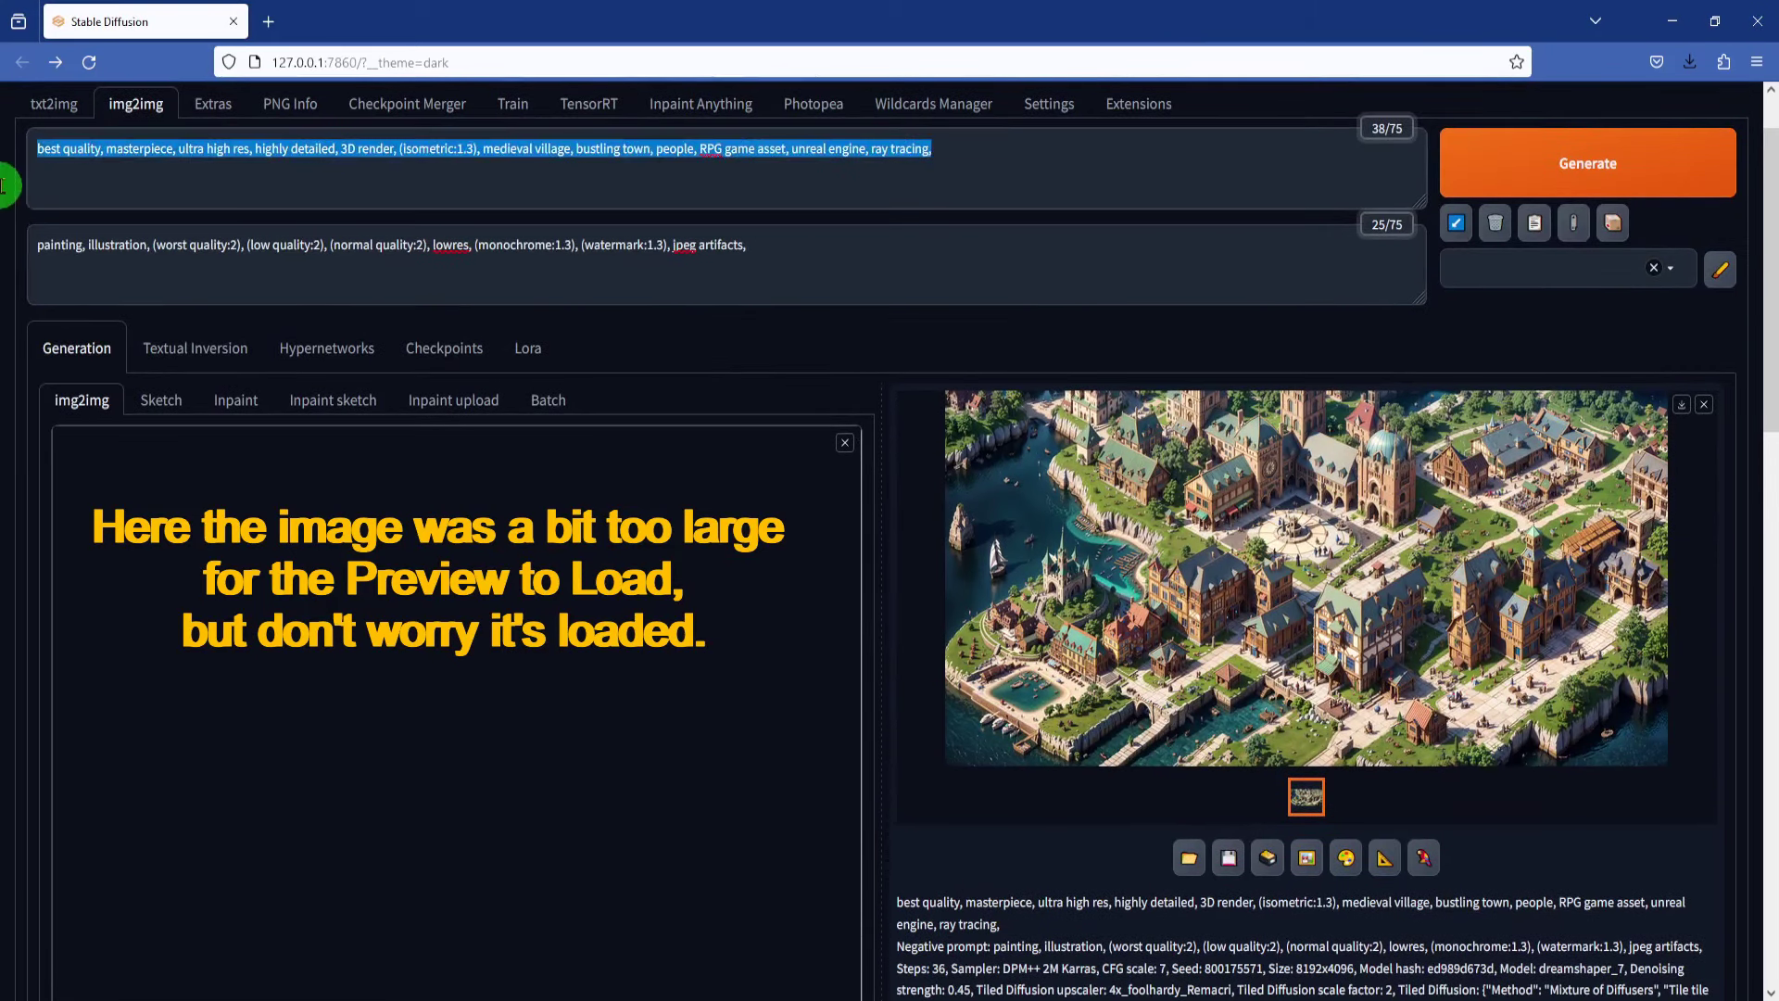
pyautogui.press('BackSpace')
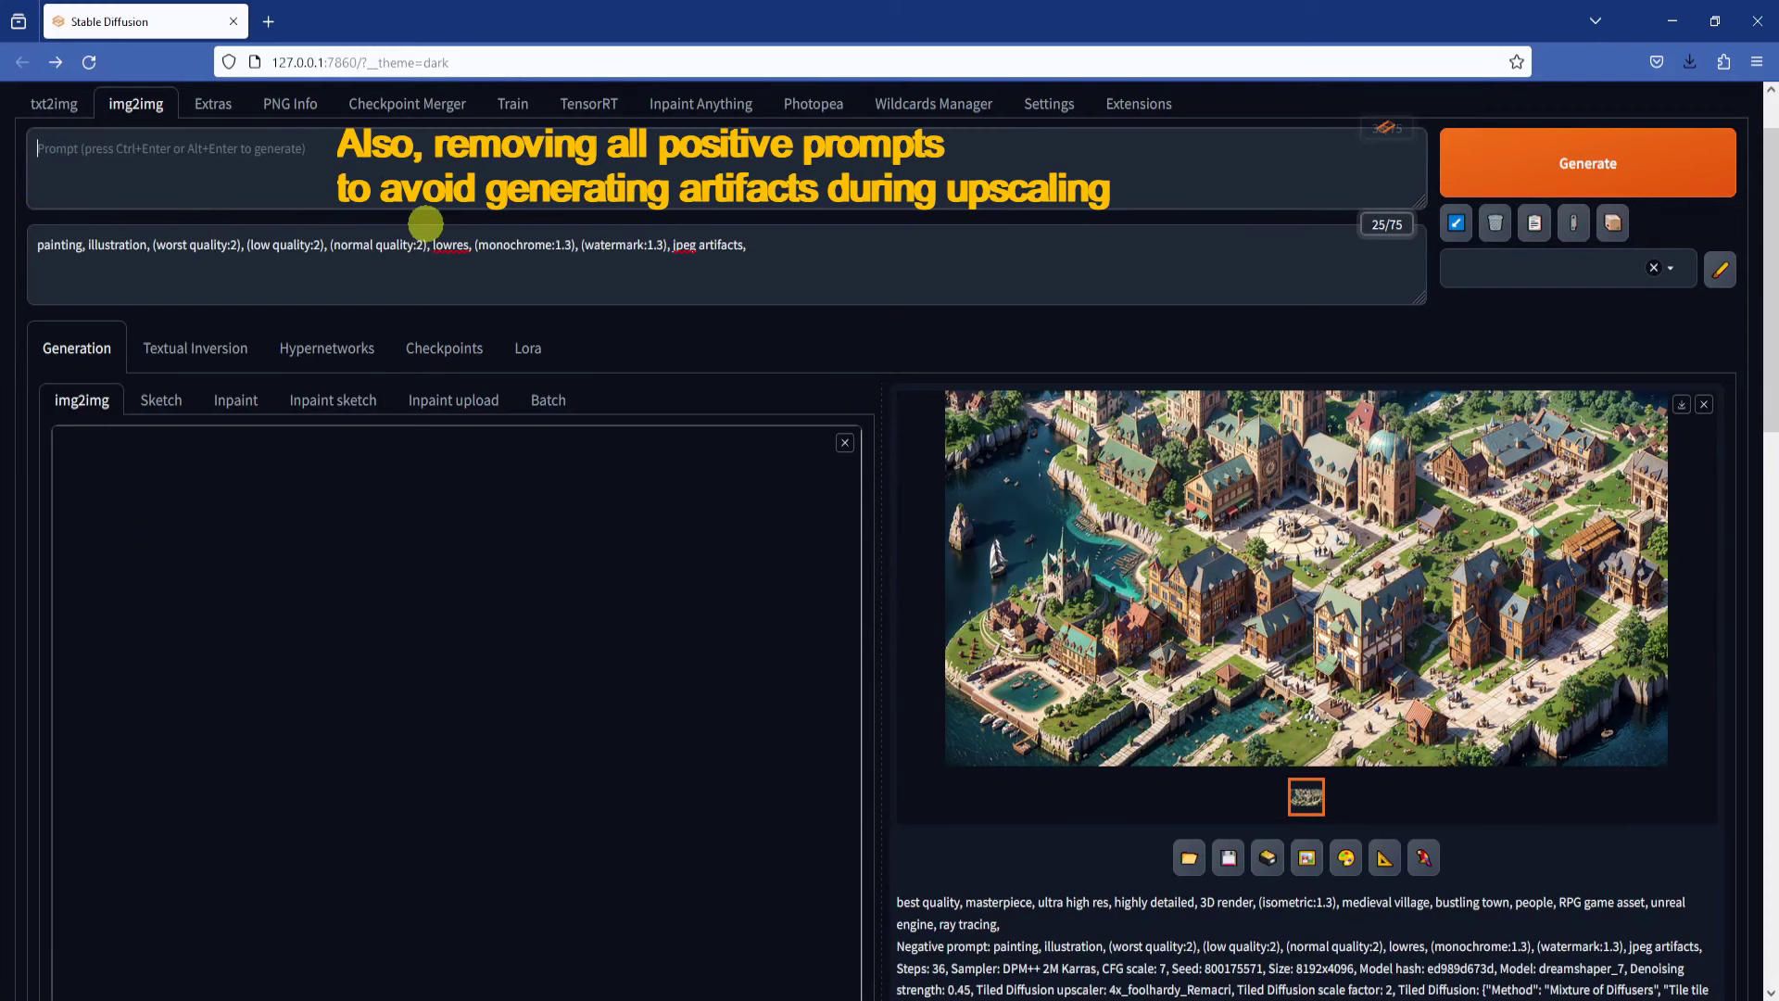
# Step: Review the Tiled Diffusion settings and start the next 2x tiled upscale
pyautogui.scroll(1, 889, 266)
pyautogui.scroll(-5, 878, 286)
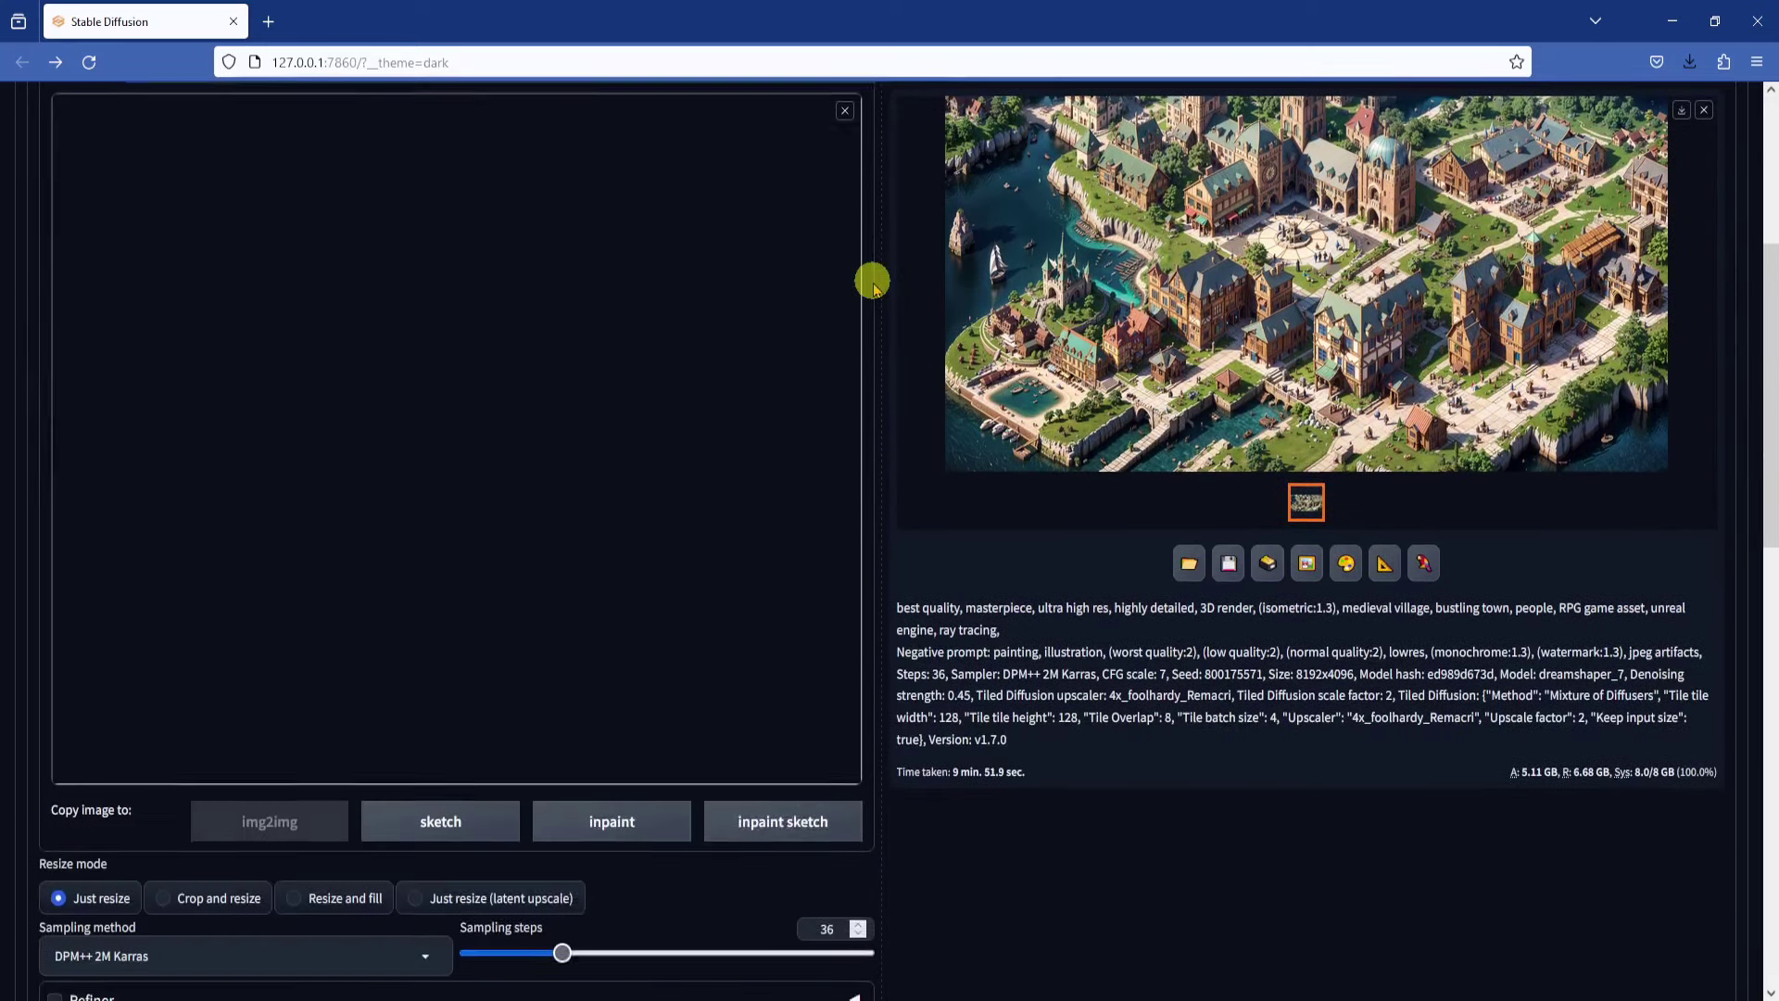
pyautogui.scroll(-5, 873, 283)
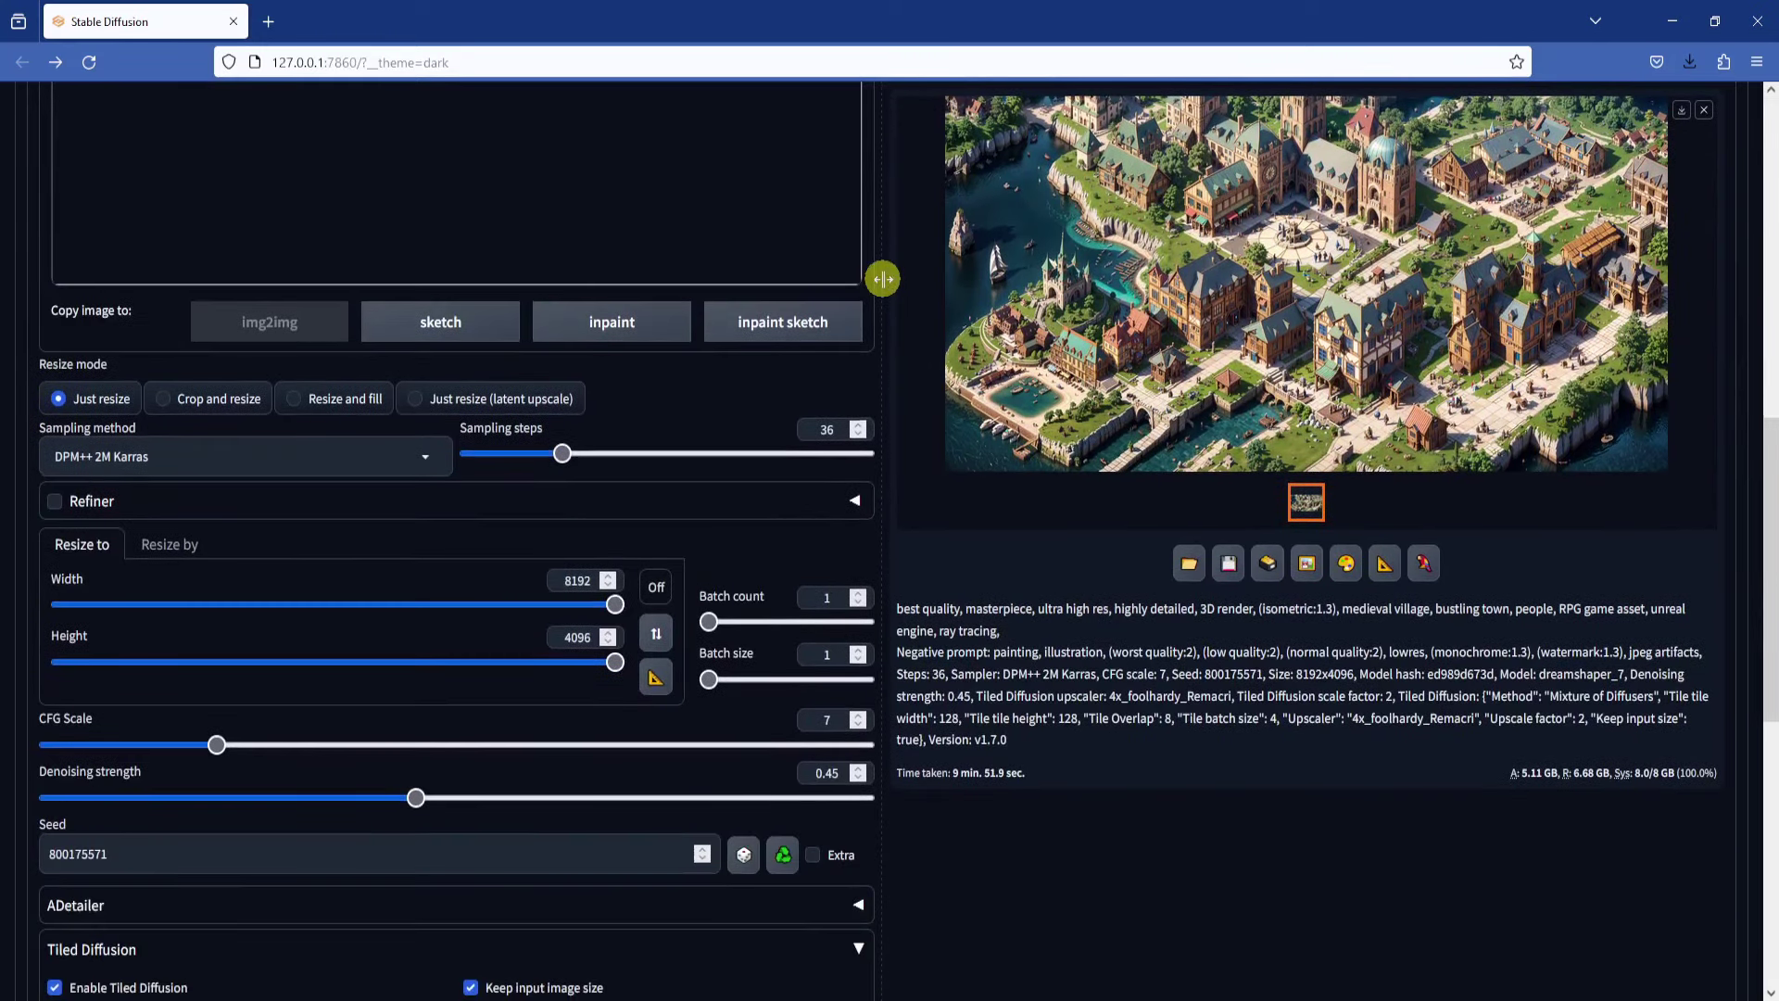
pyautogui.scroll(-3, 882, 277)
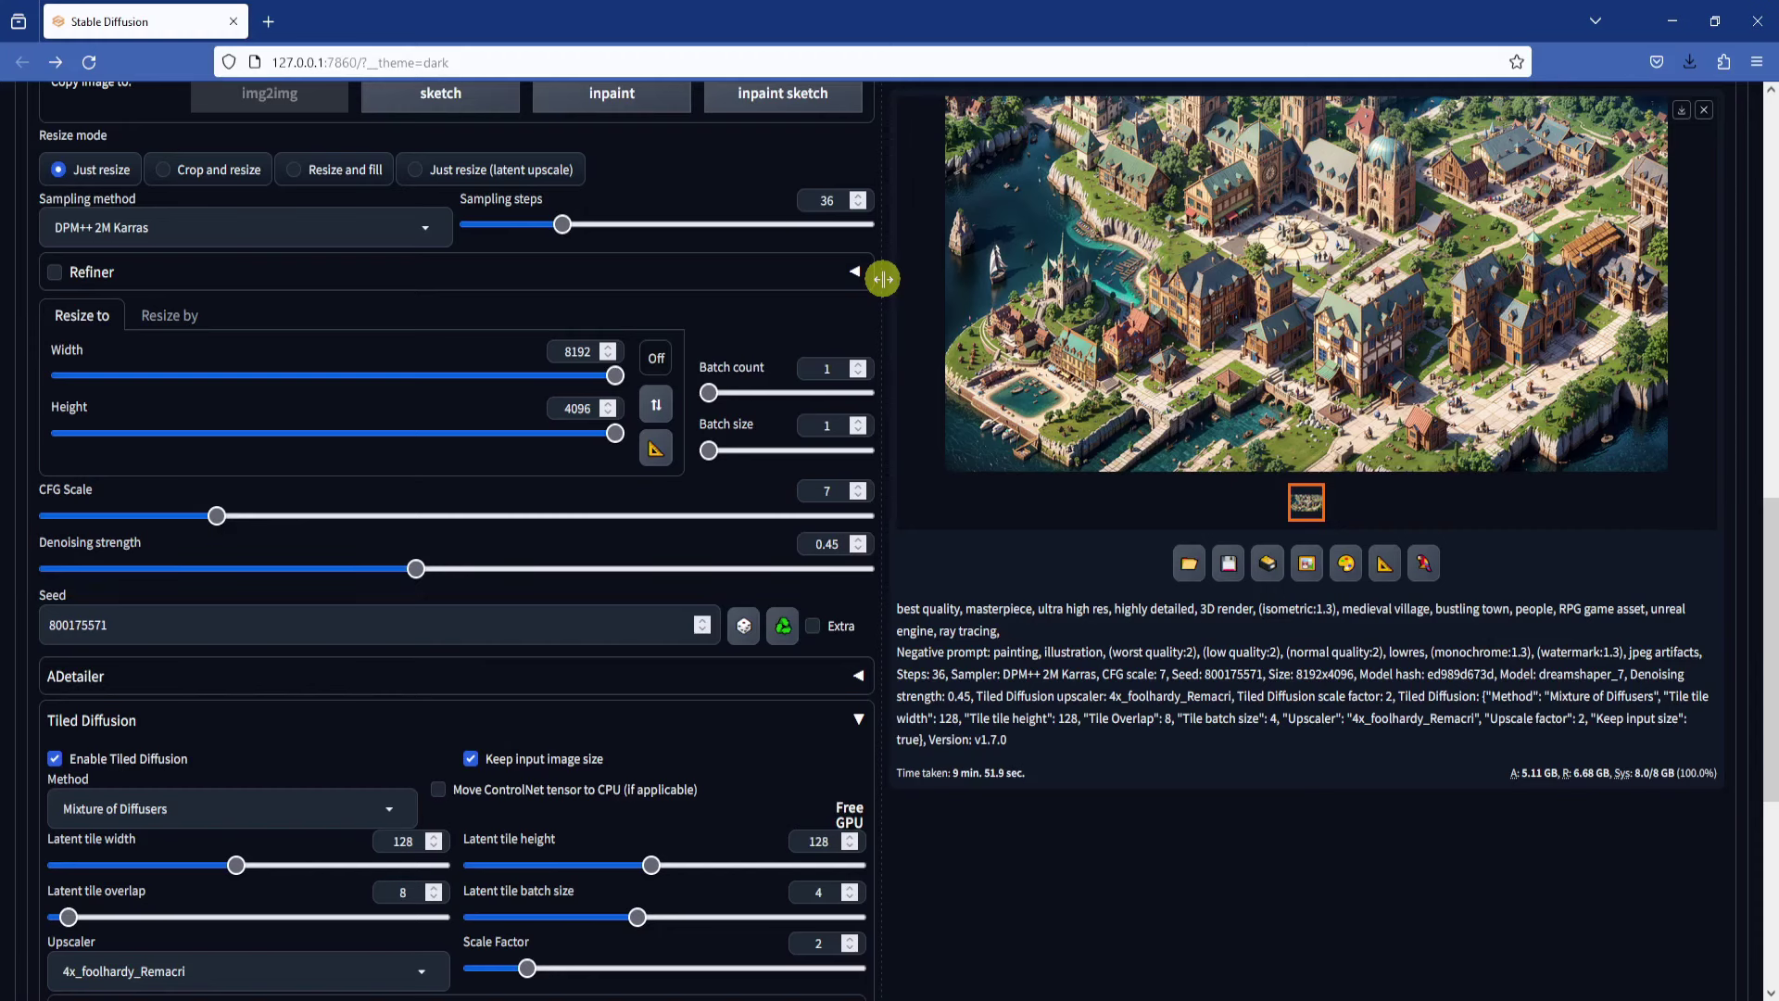
pyautogui.scroll(-5, 883, 279)
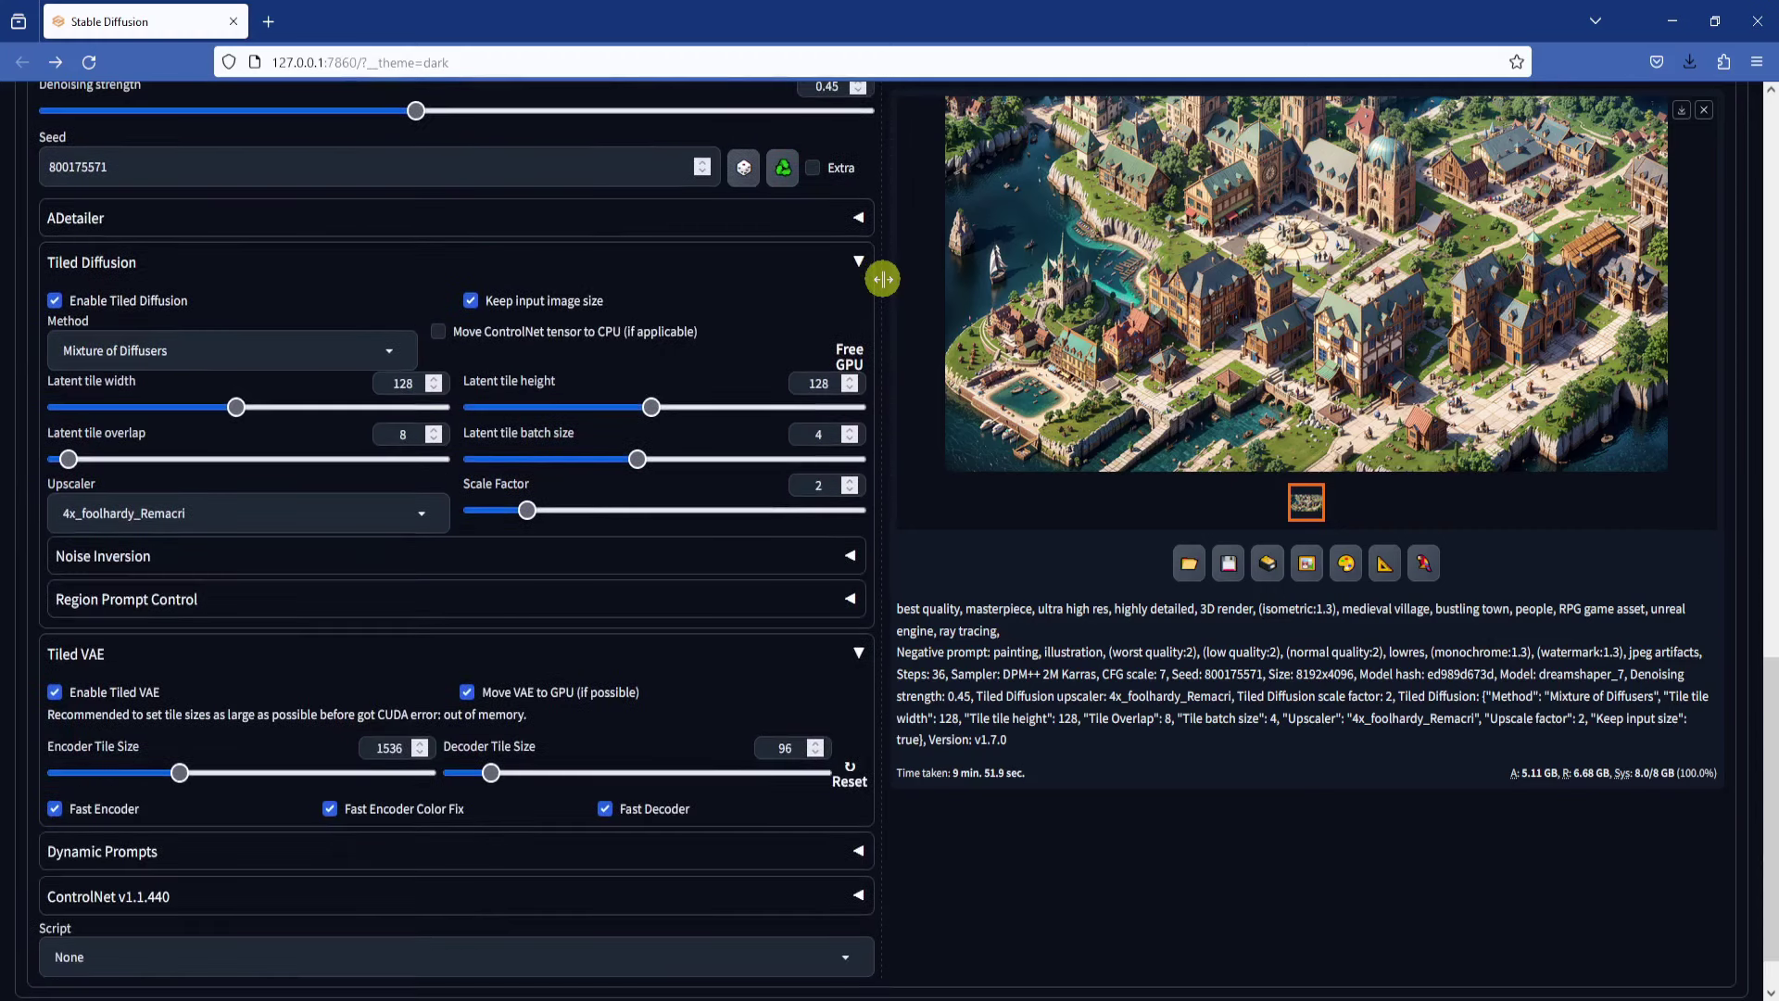
pyautogui.scroll(10, 908, 453)
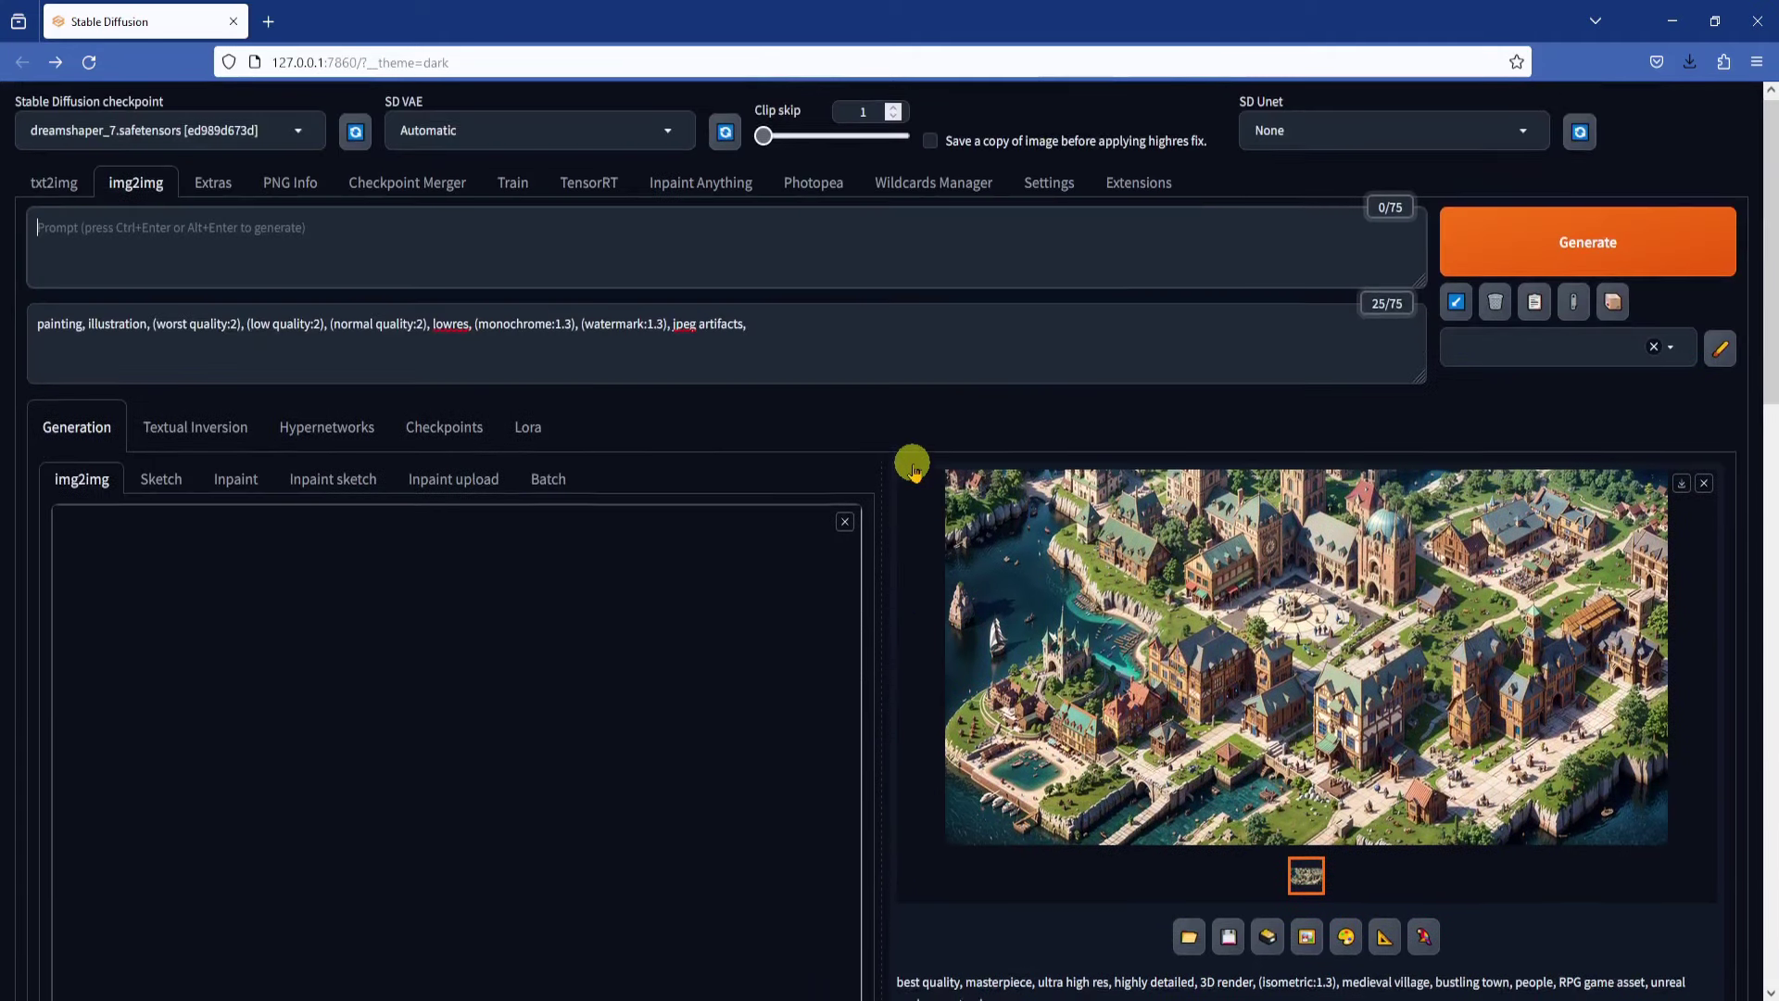
pyautogui.click(1608, 237)
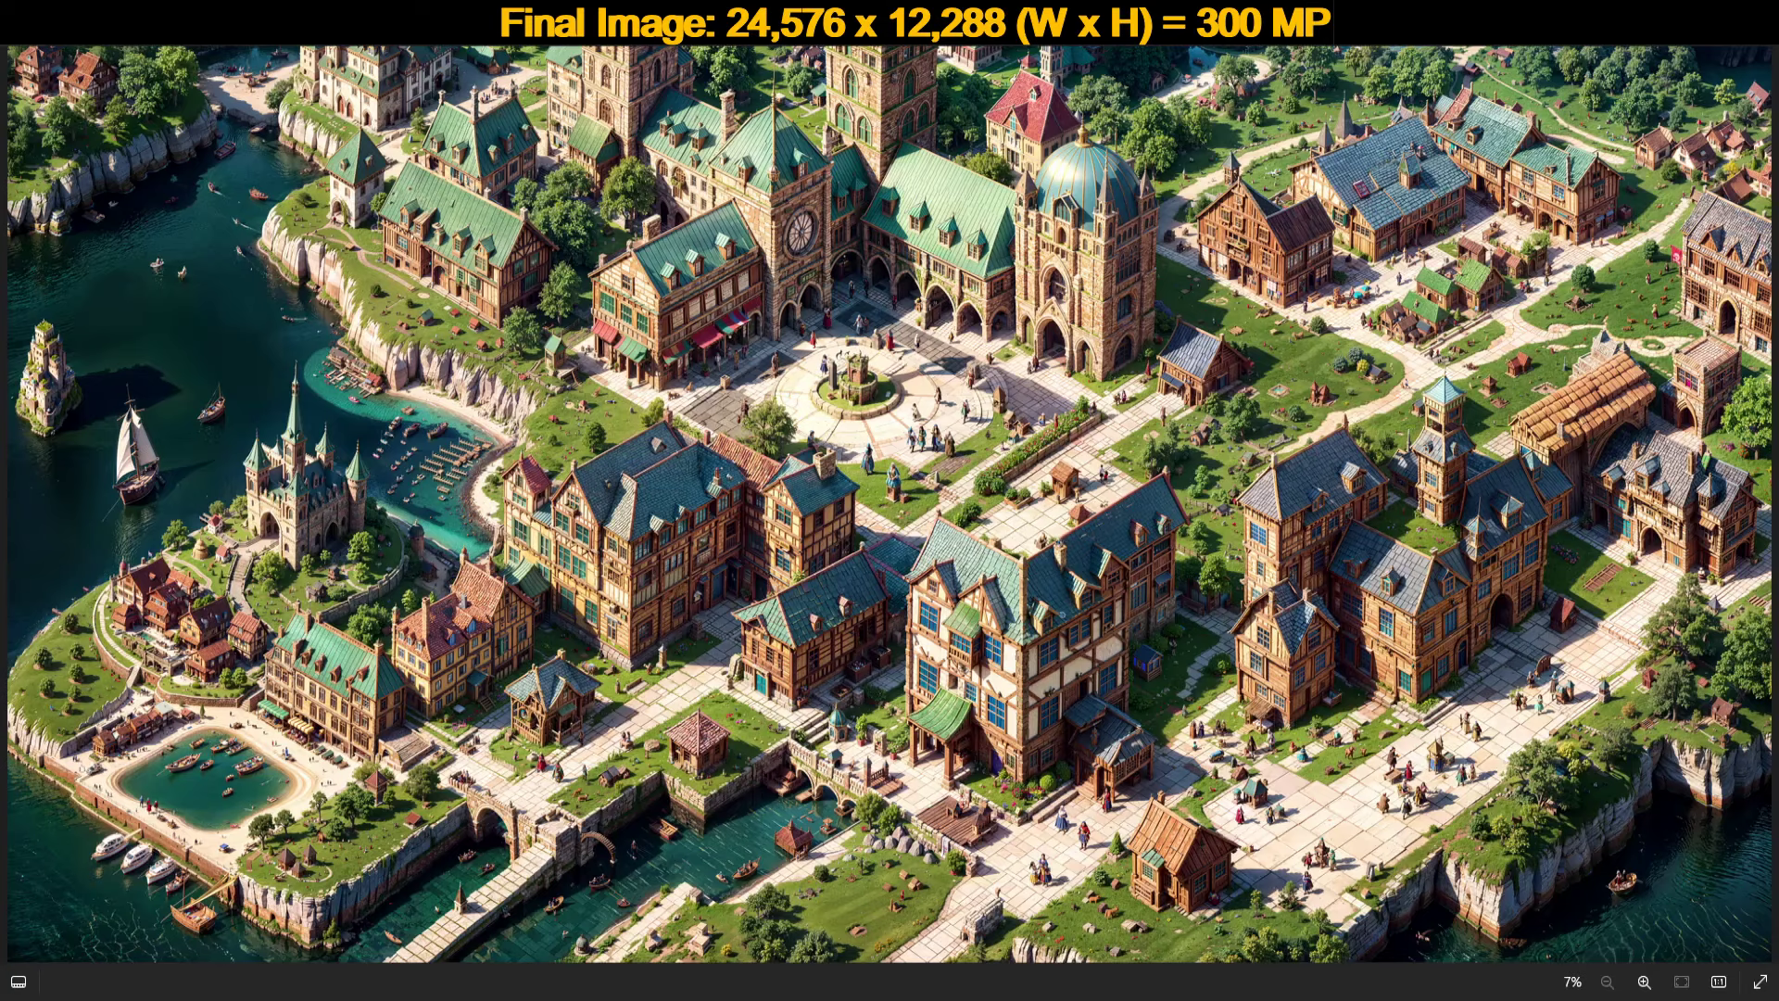
pyautogui.scroll(5, 854, 466)
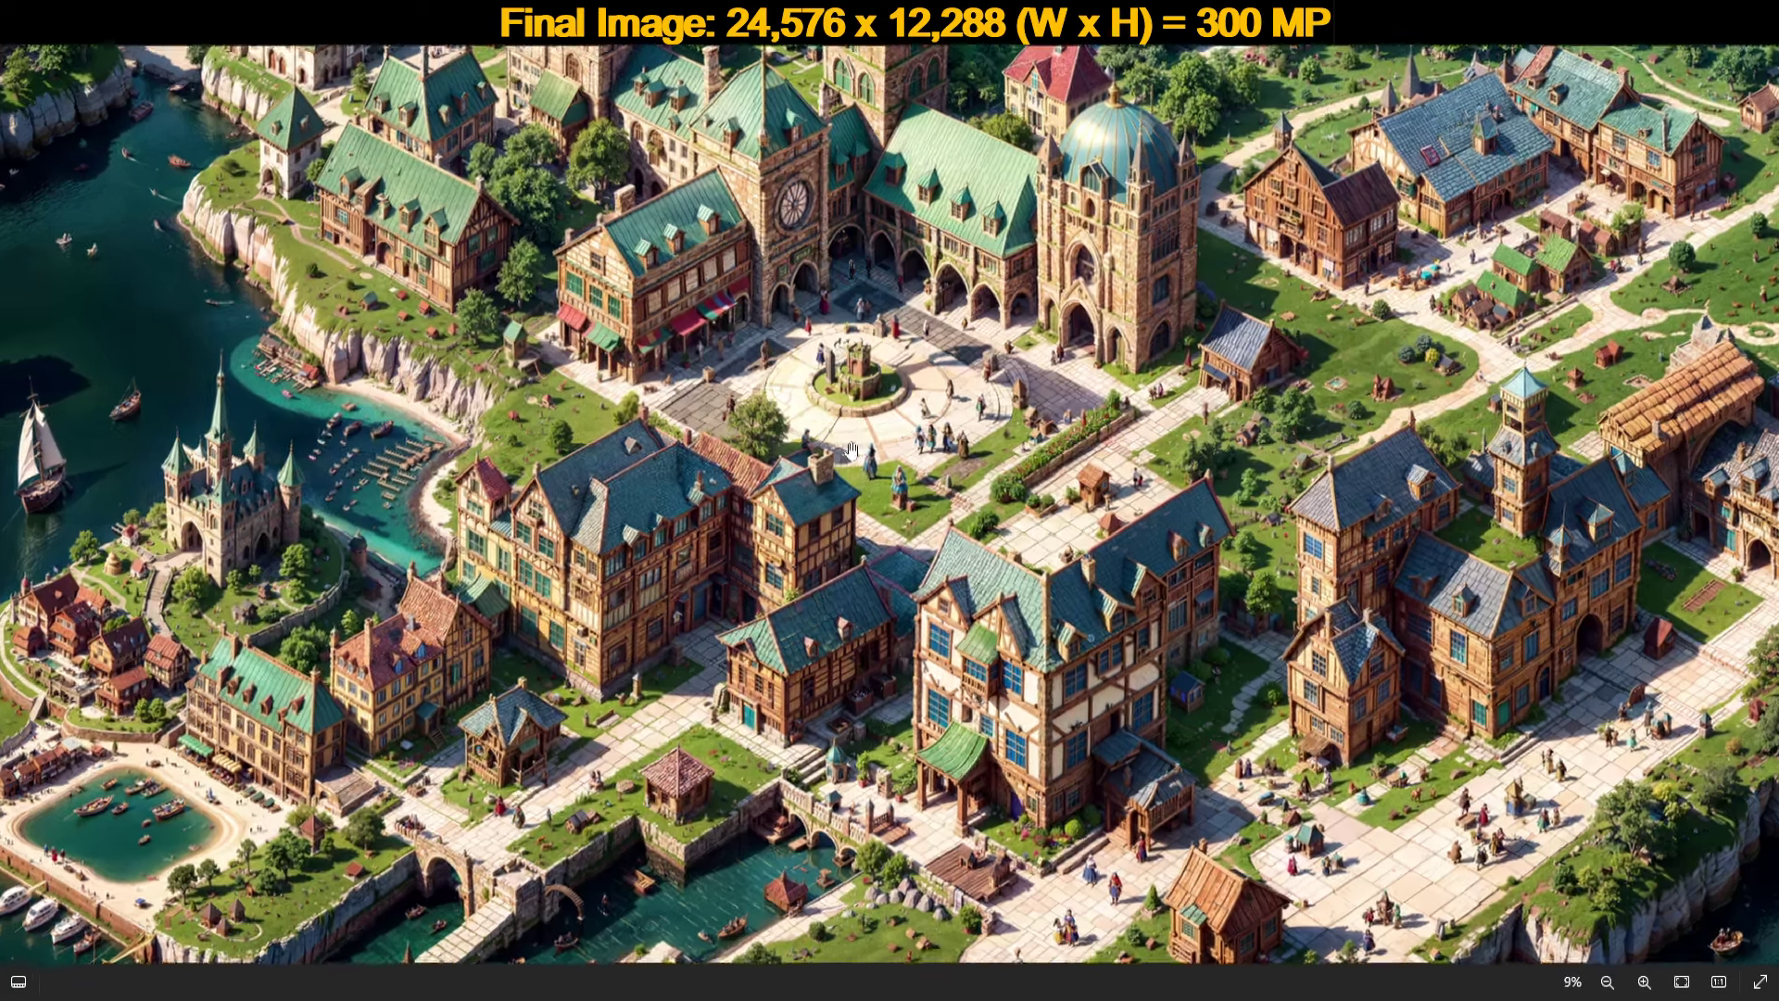
pyautogui.scroll(5, 857, 485)
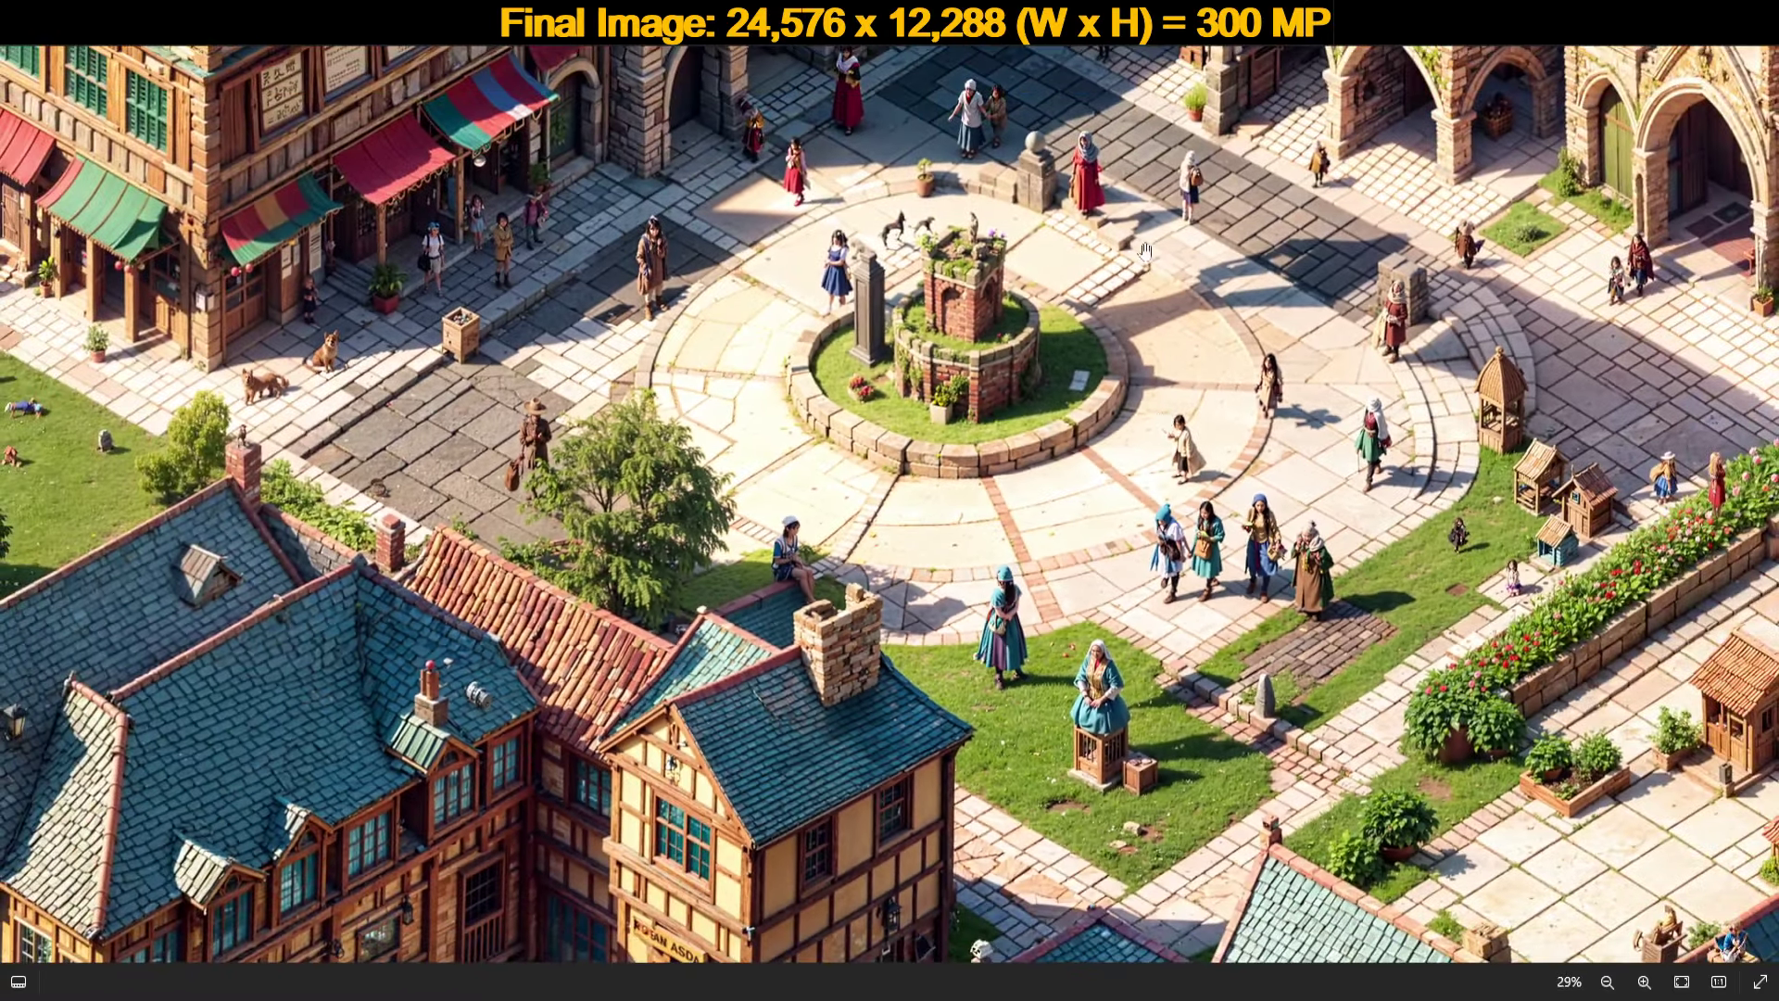
pyautogui.moveTo(1145, 250); pyautogui.dragTo(952, 817)
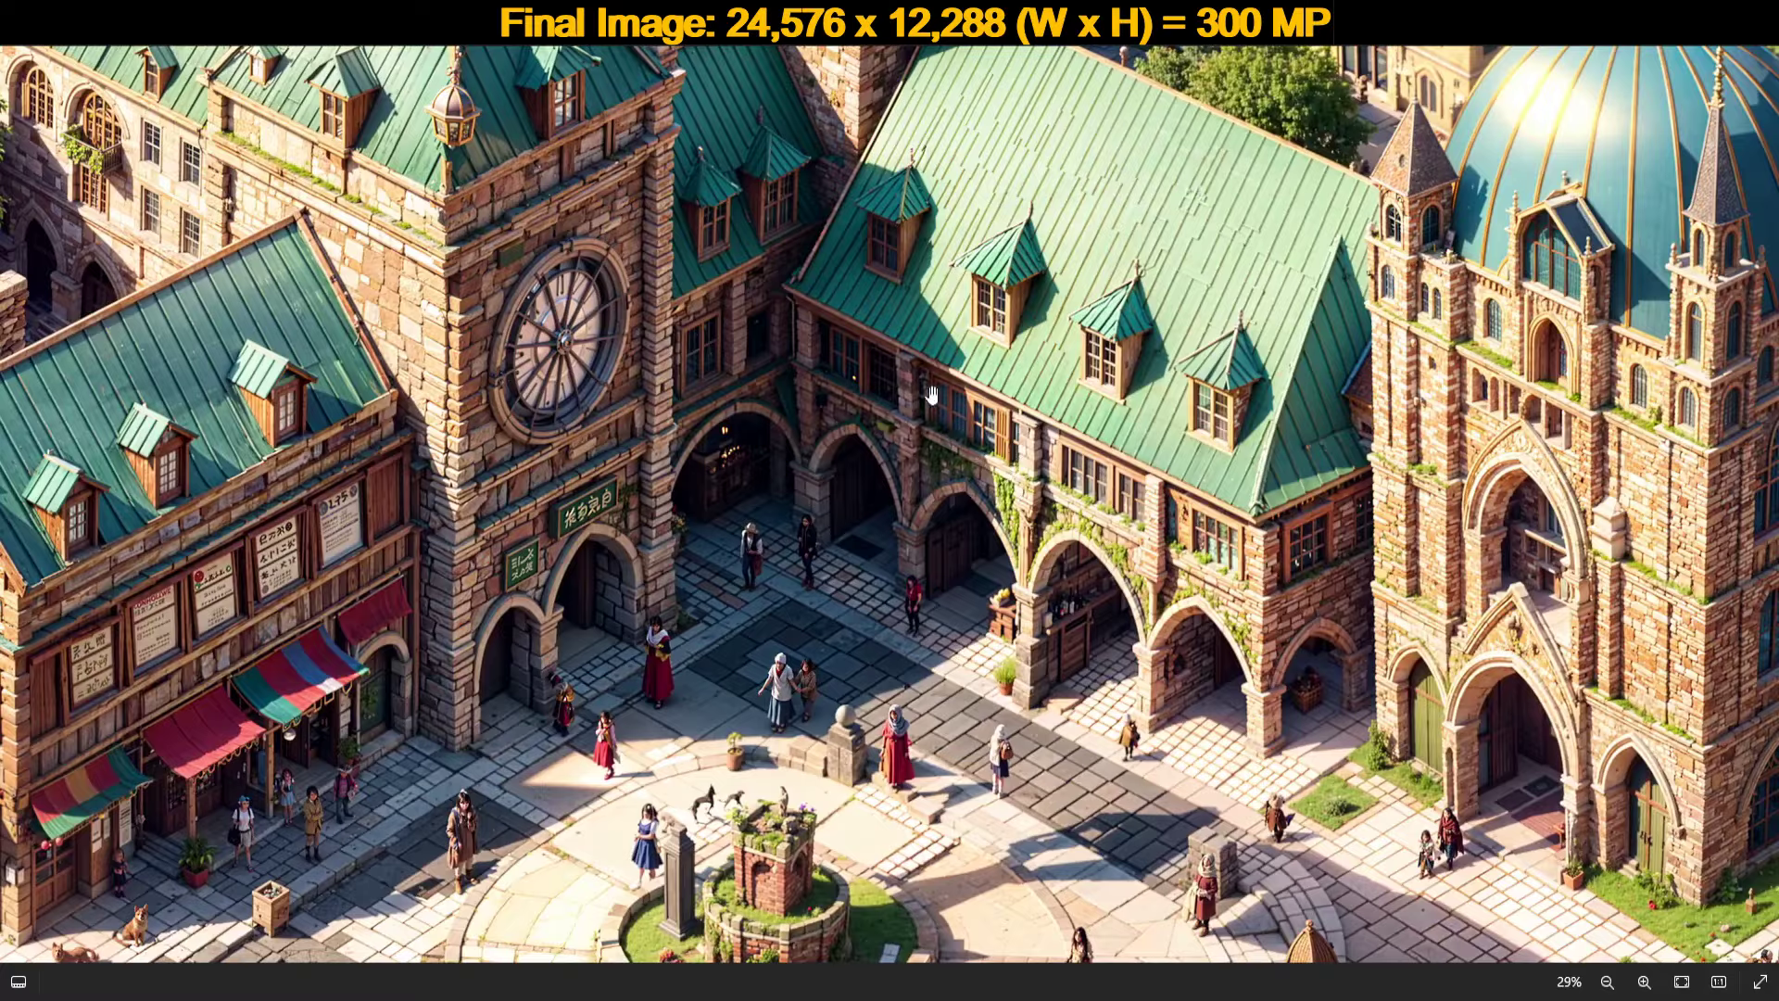
pyautogui.scroll(-4, 932, 395)
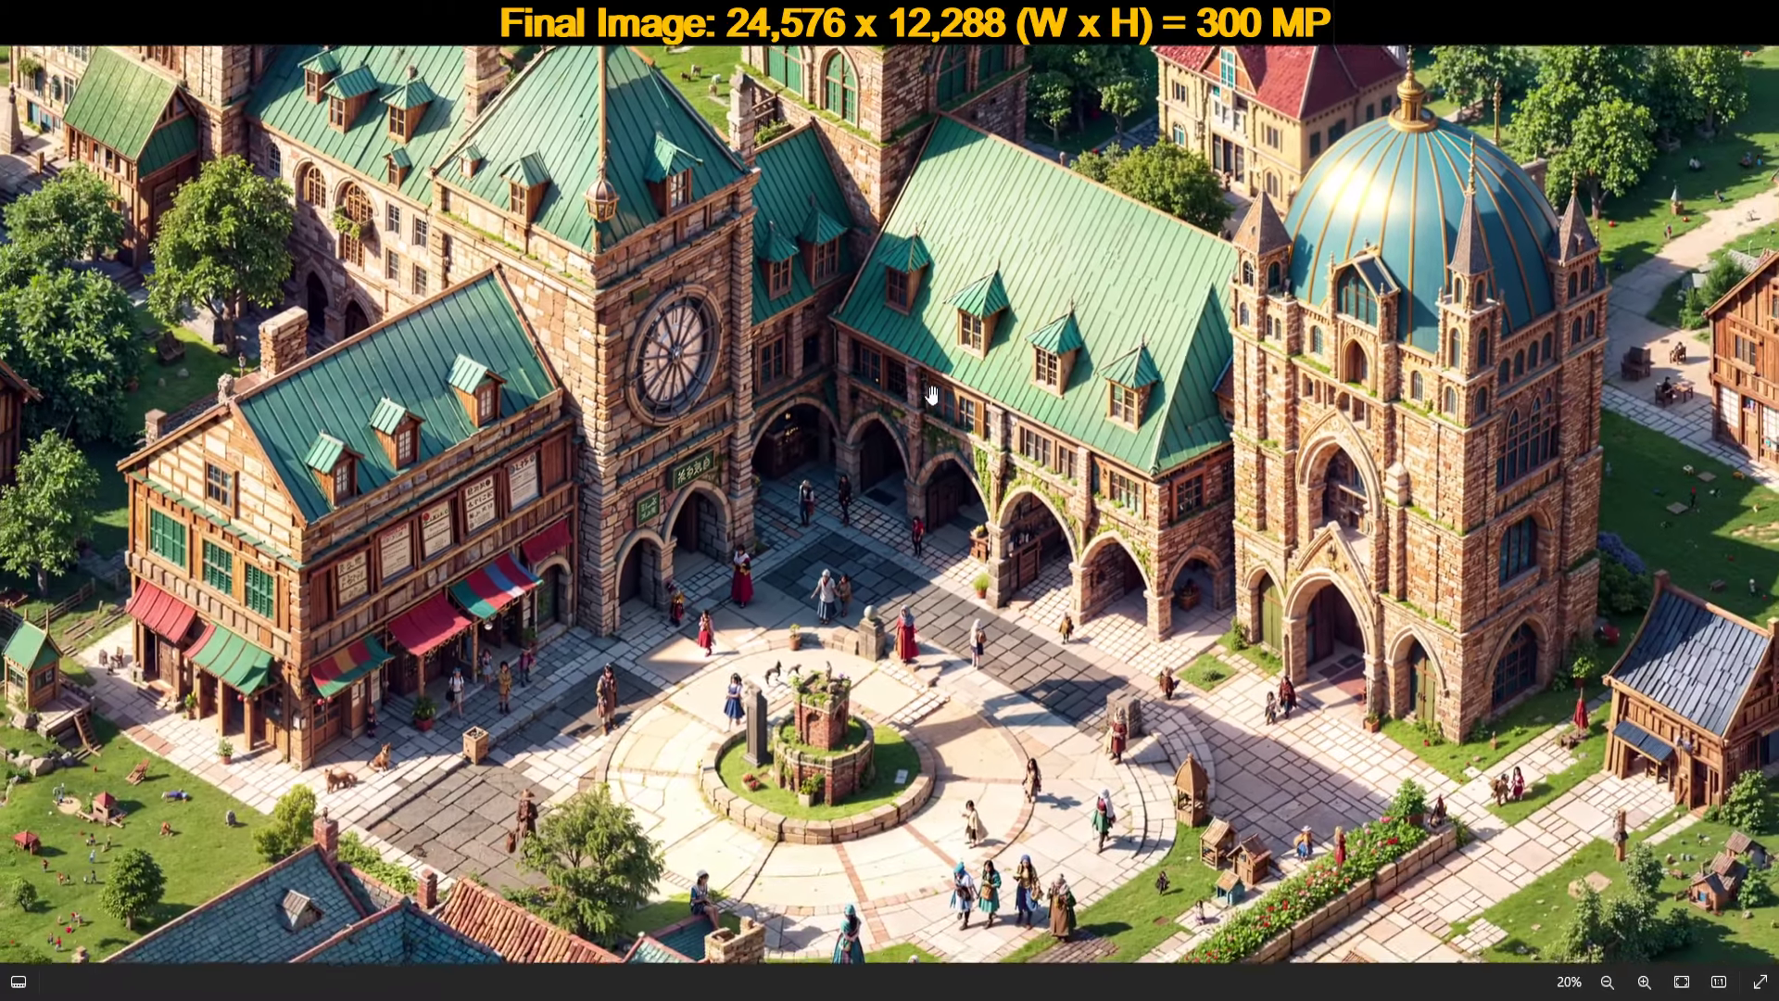
pyautogui.scroll(-5, 932, 396)
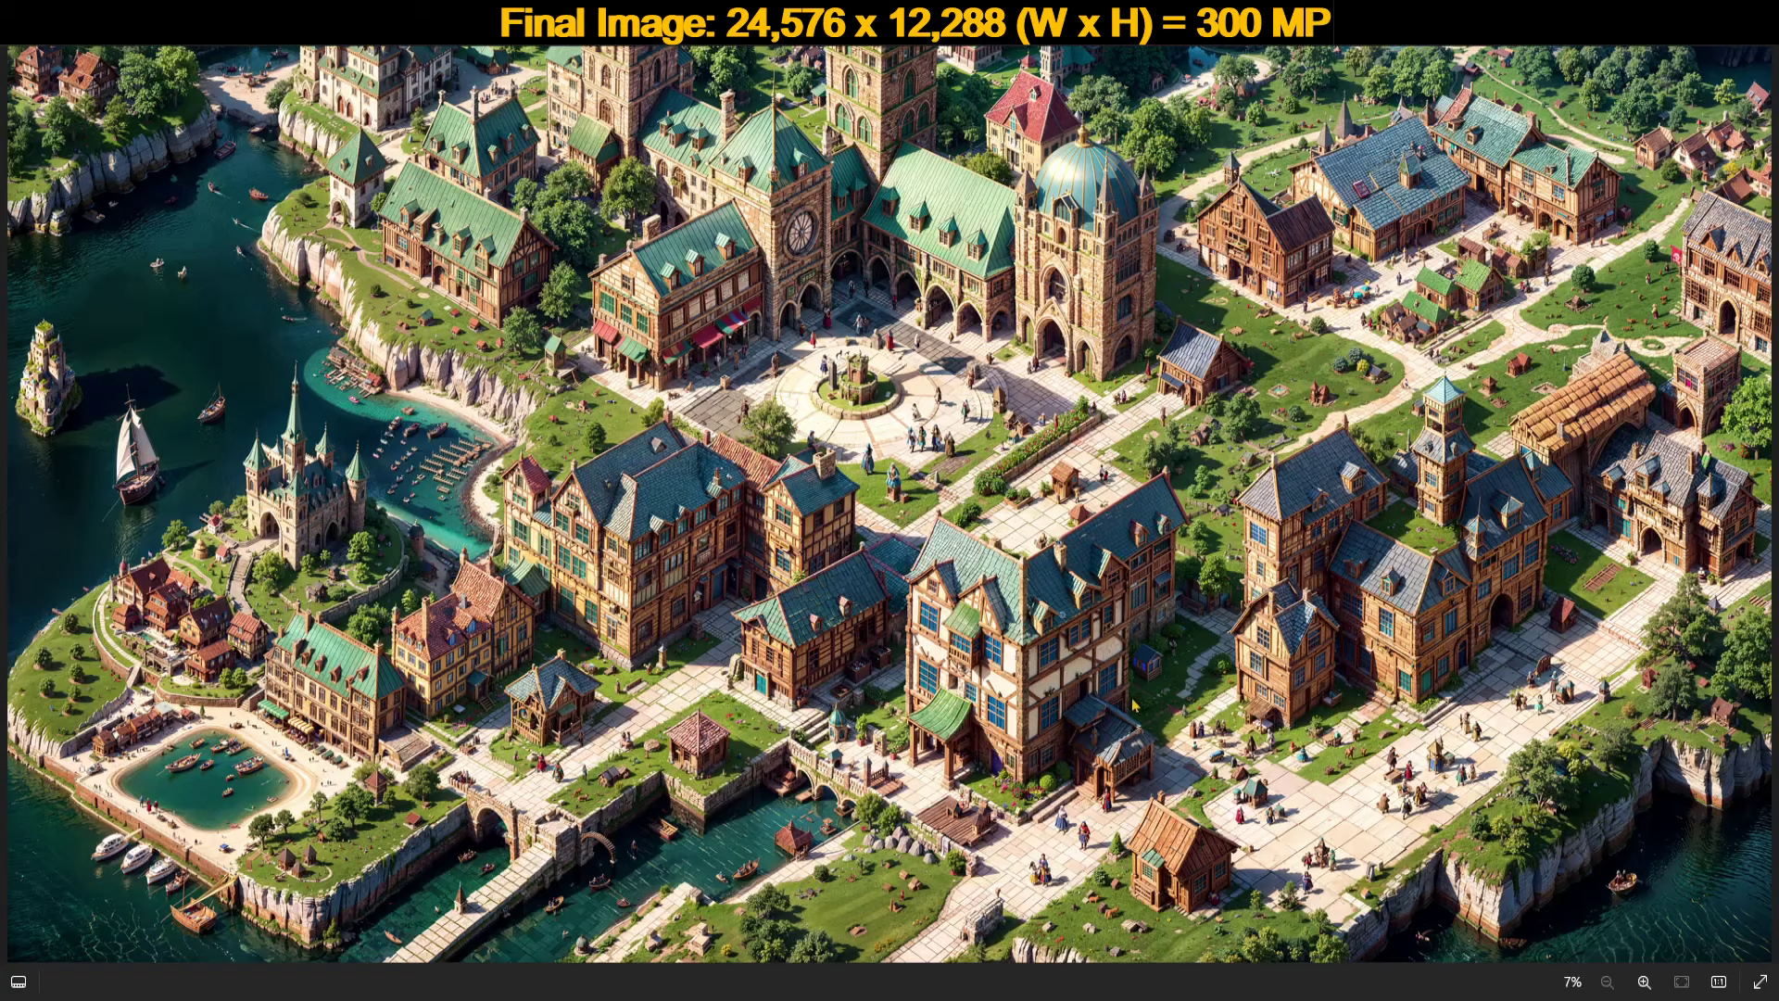
pyautogui.scroll(4, 973, 593)
pyautogui.scroll(5, 908, 630)
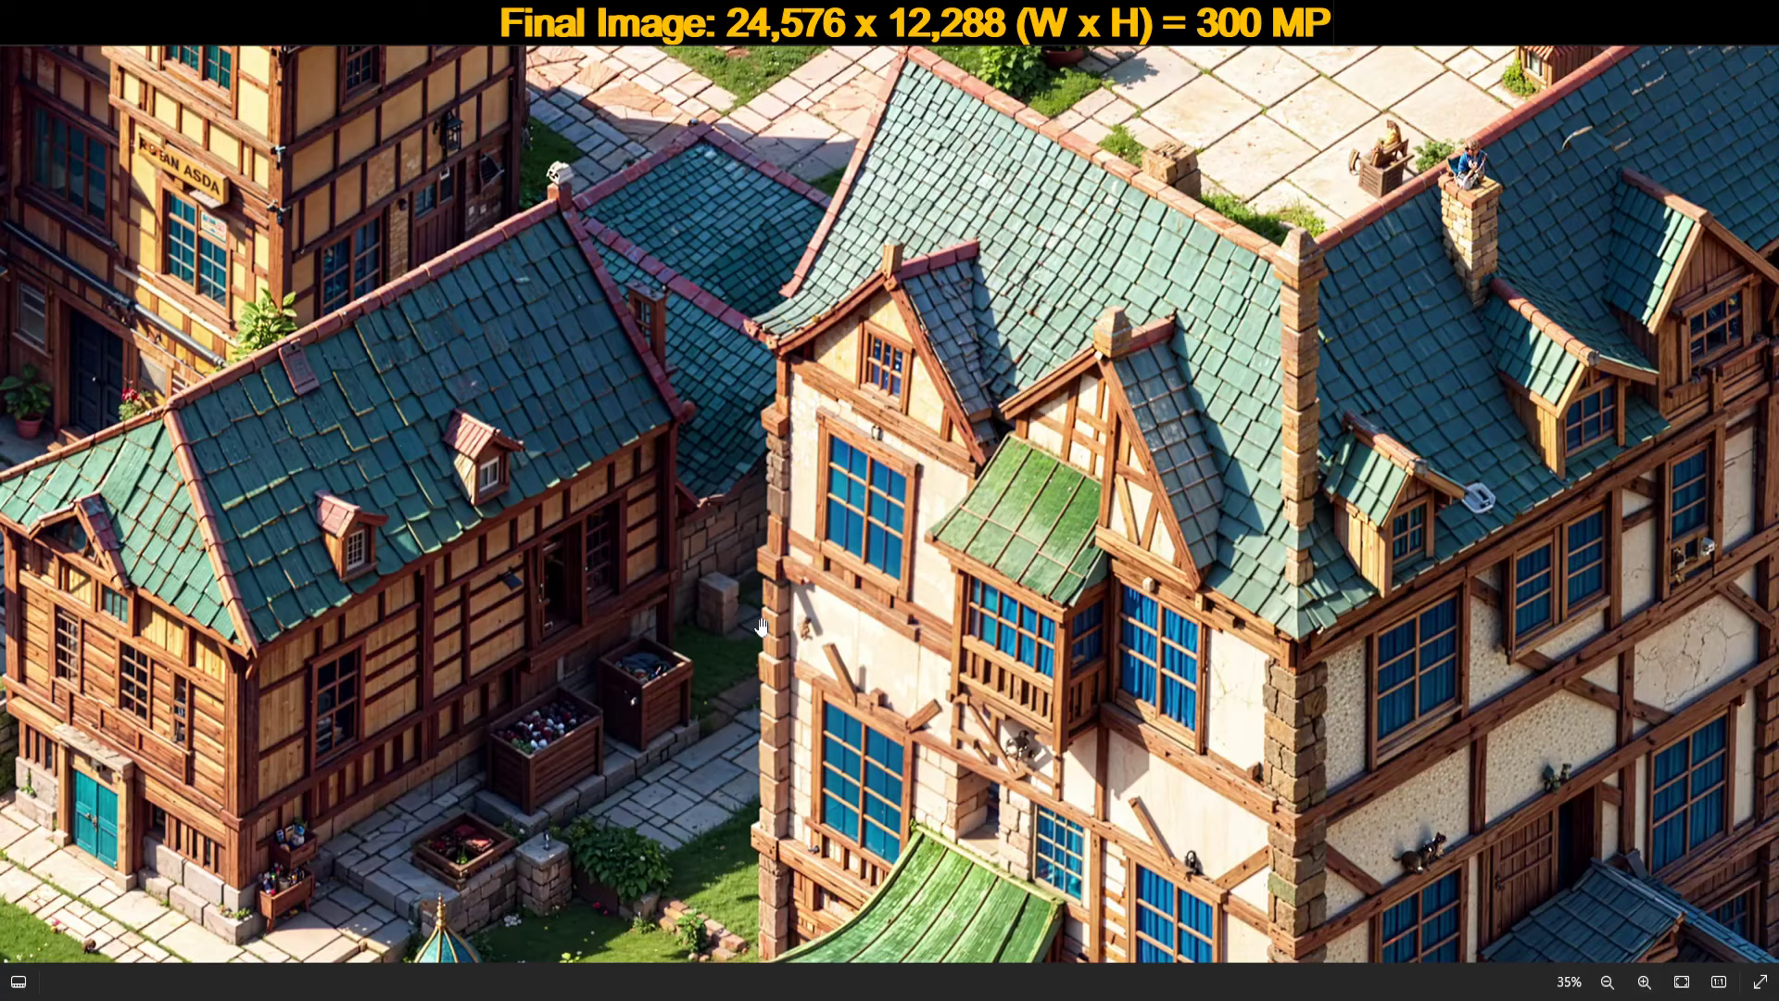
pyautogui.scroll(-3, 766, 636)
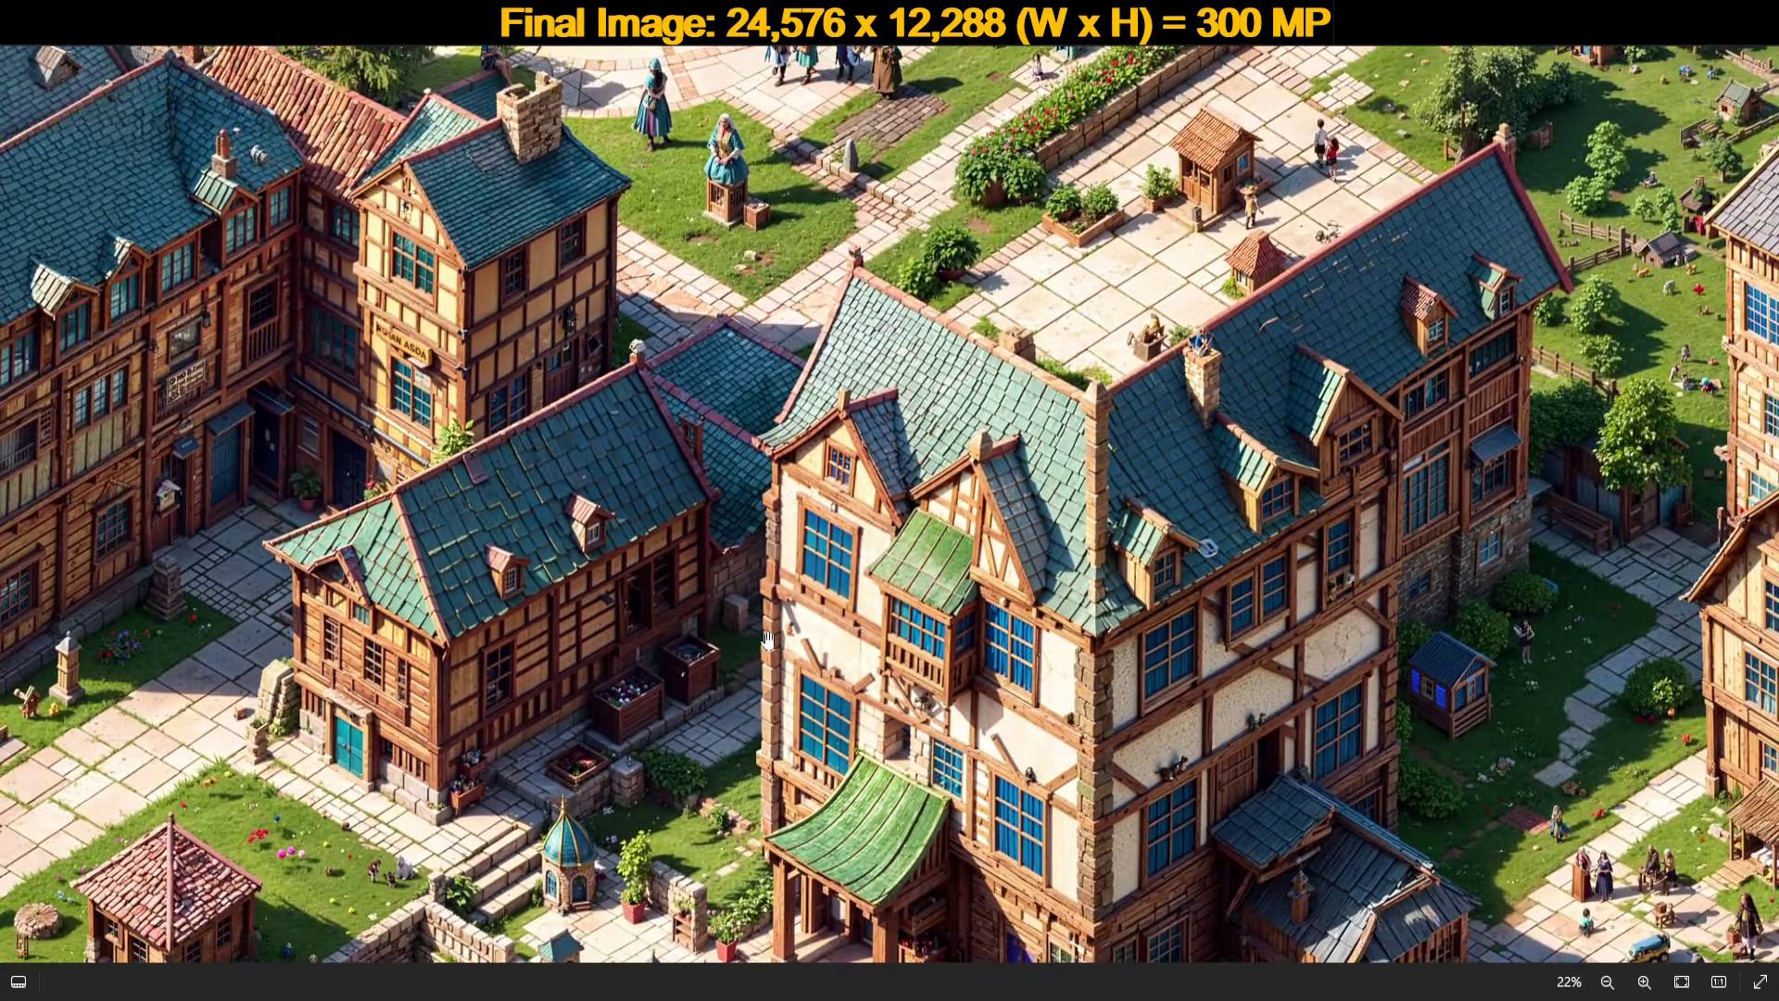
pyautogui.scroll(-5, 767, 640)
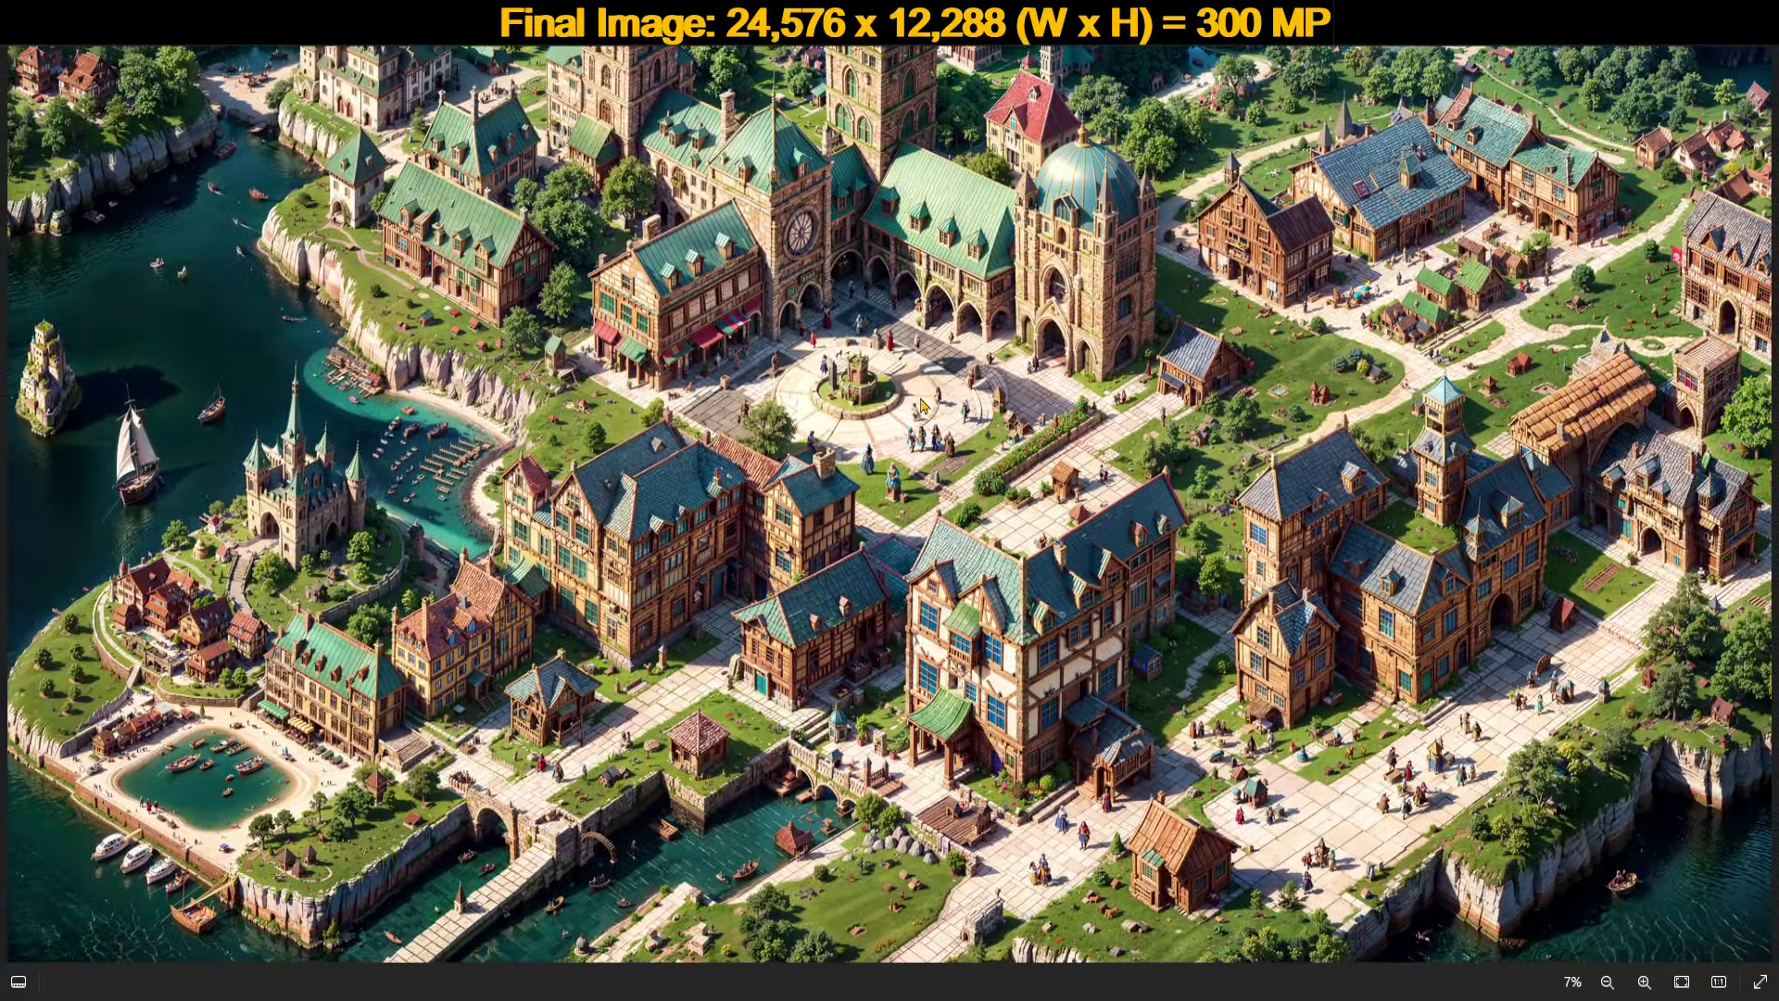
pyautogui.scroll(1, 284, 509)
pyautogui.scroll(5, 285, 508)
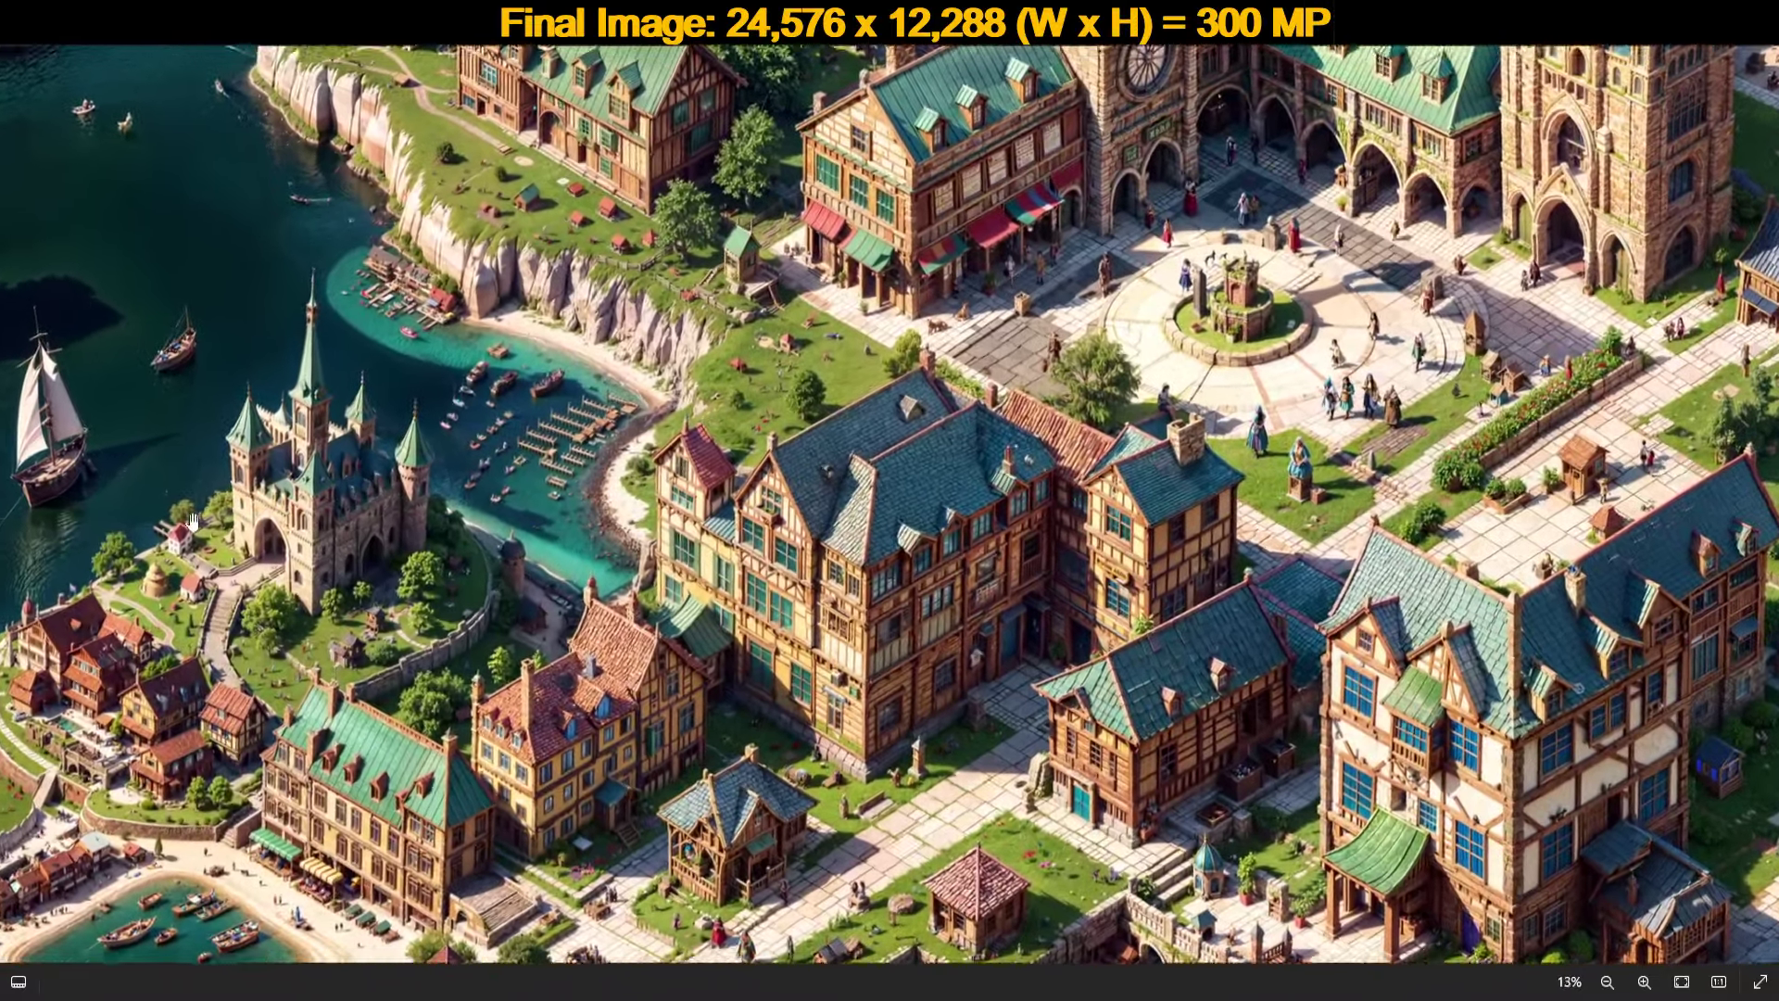
pyautogui.scroll(2, 191, 522)
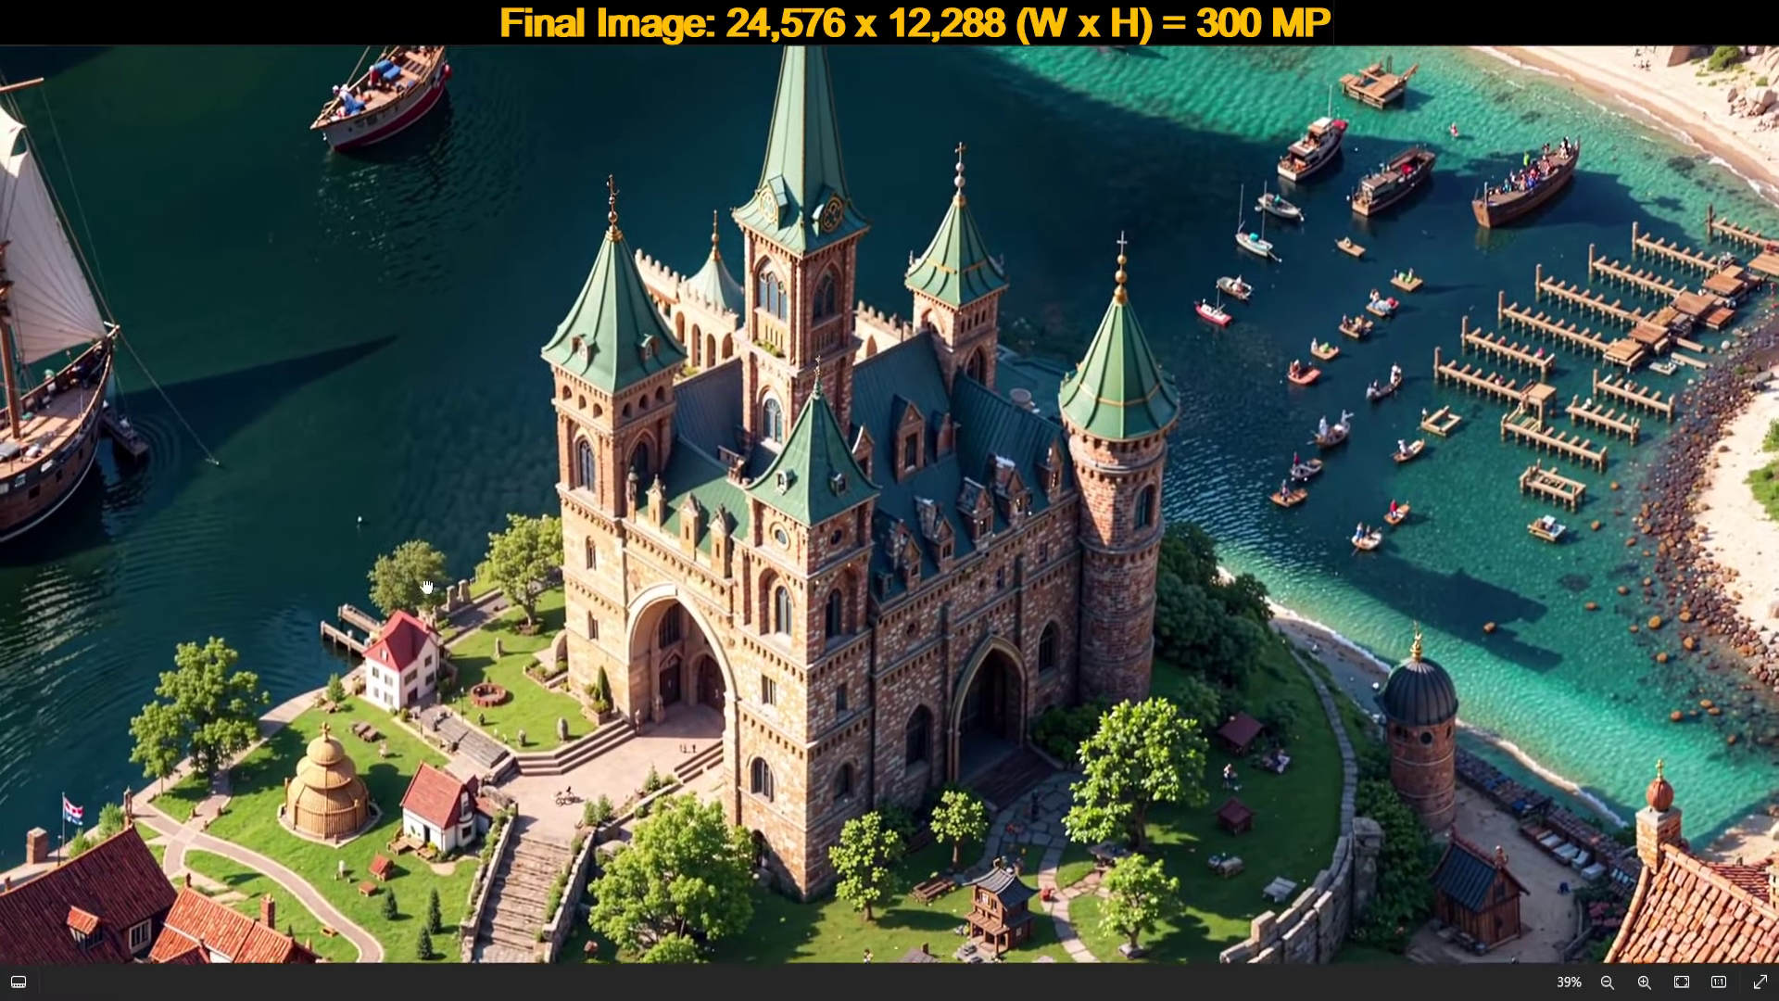
pyautogui.moveTo(426, 586); pyautogui.dragTo(419, 647)
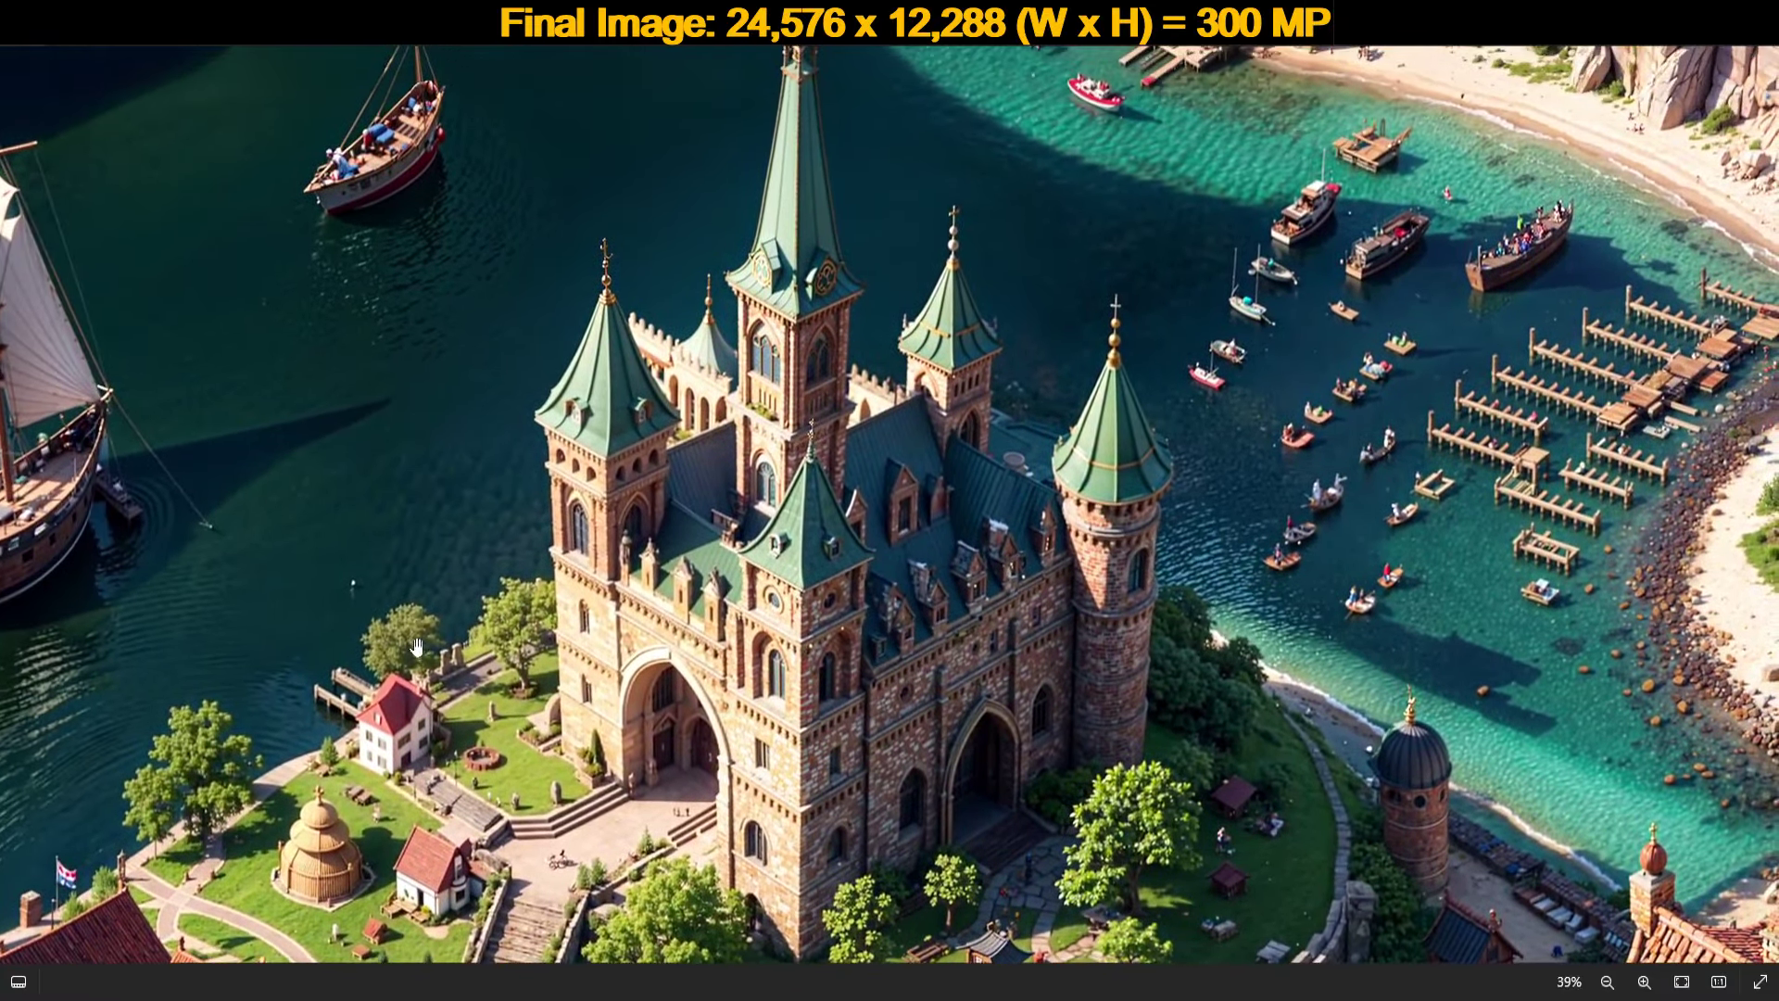
pyautogui.scroll(-2, 413, 620)
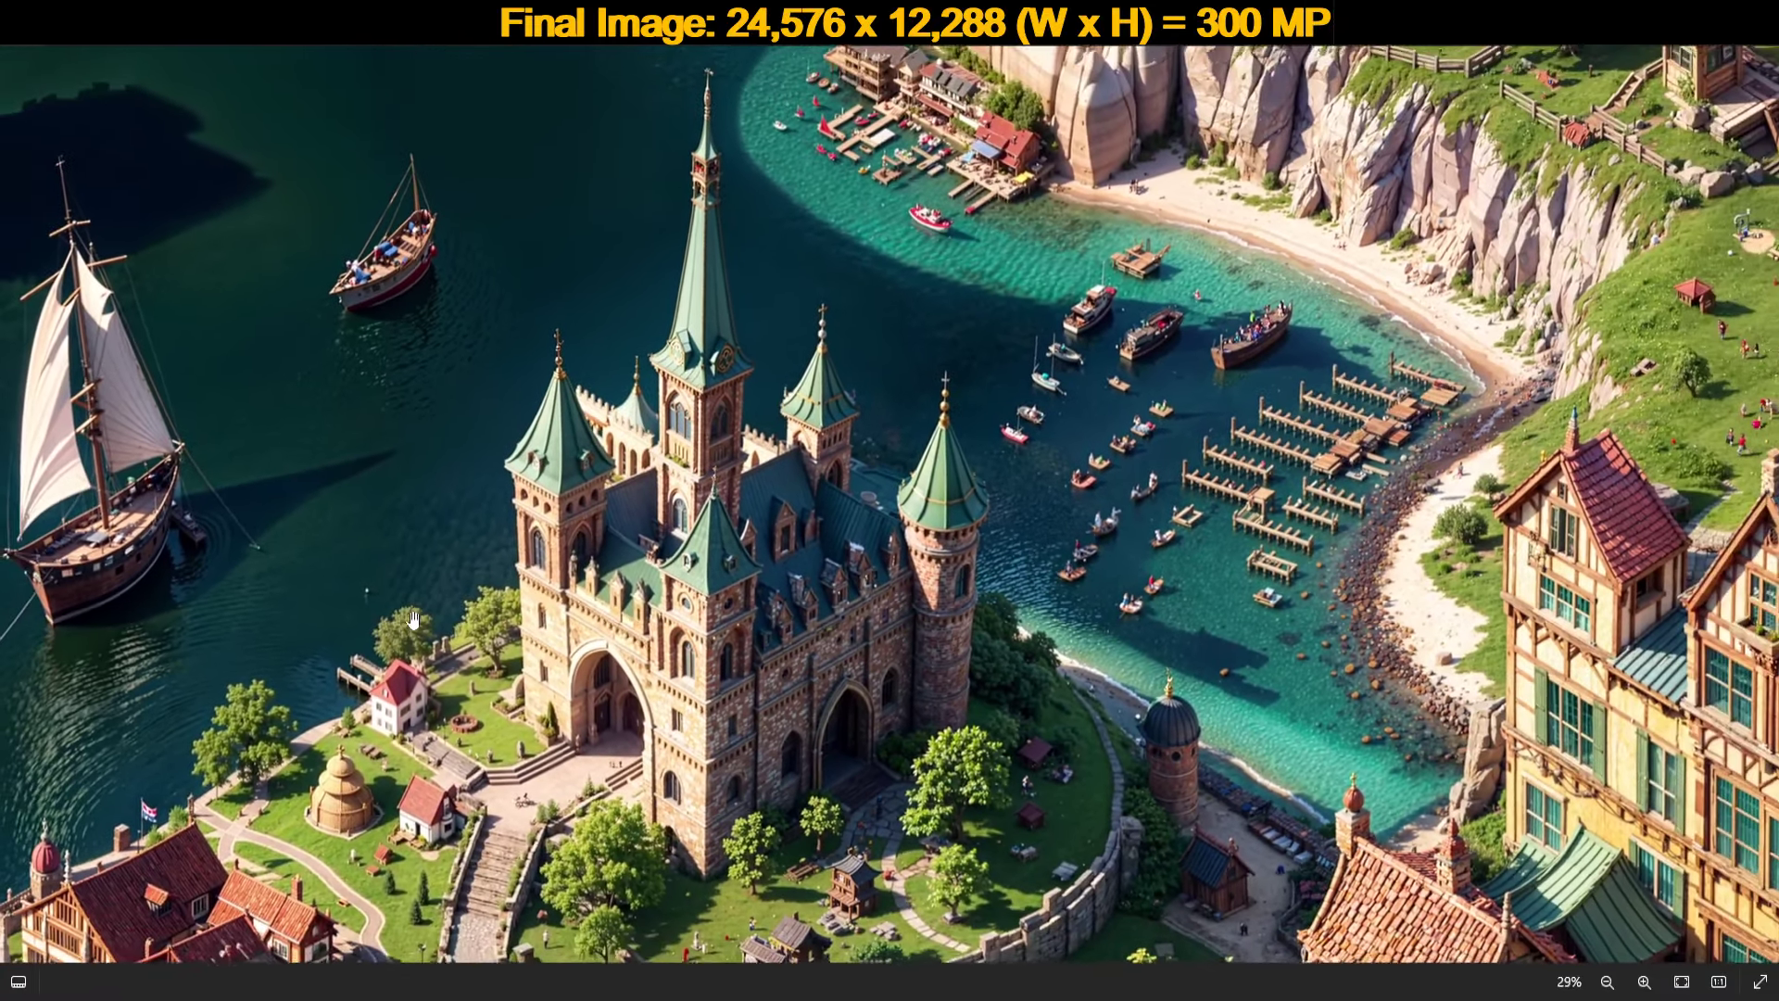